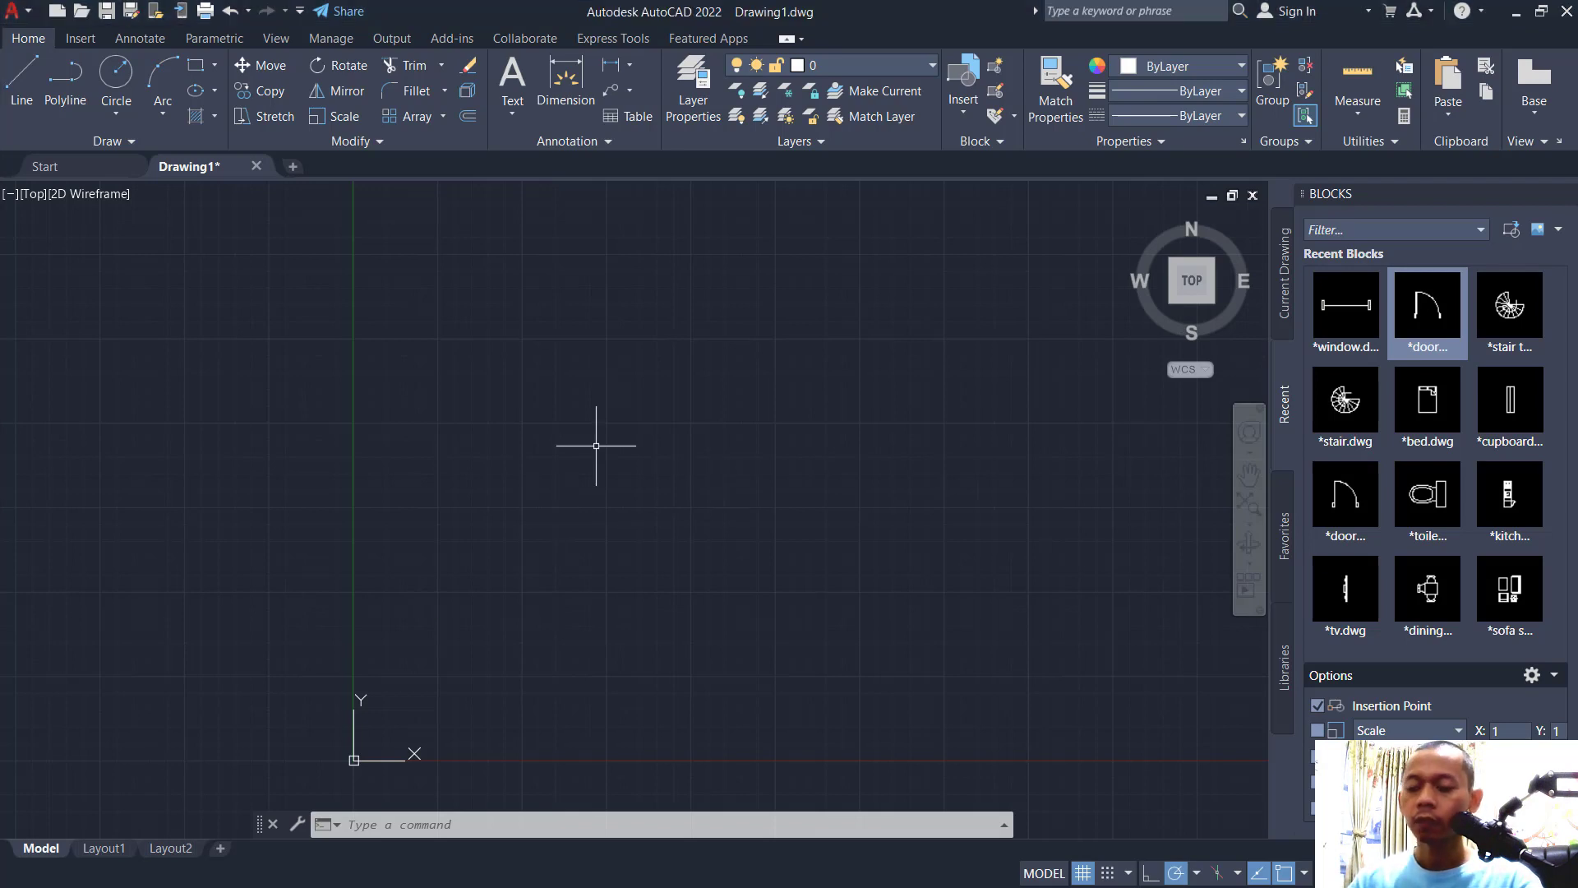
# Draw a closed rectangular outline from lines, 3000 wide and 6000 high, starting at its upper-left corner
pyautogui.write('l')
pyautogui.press('Return')
pyautogui.click(520, 313)
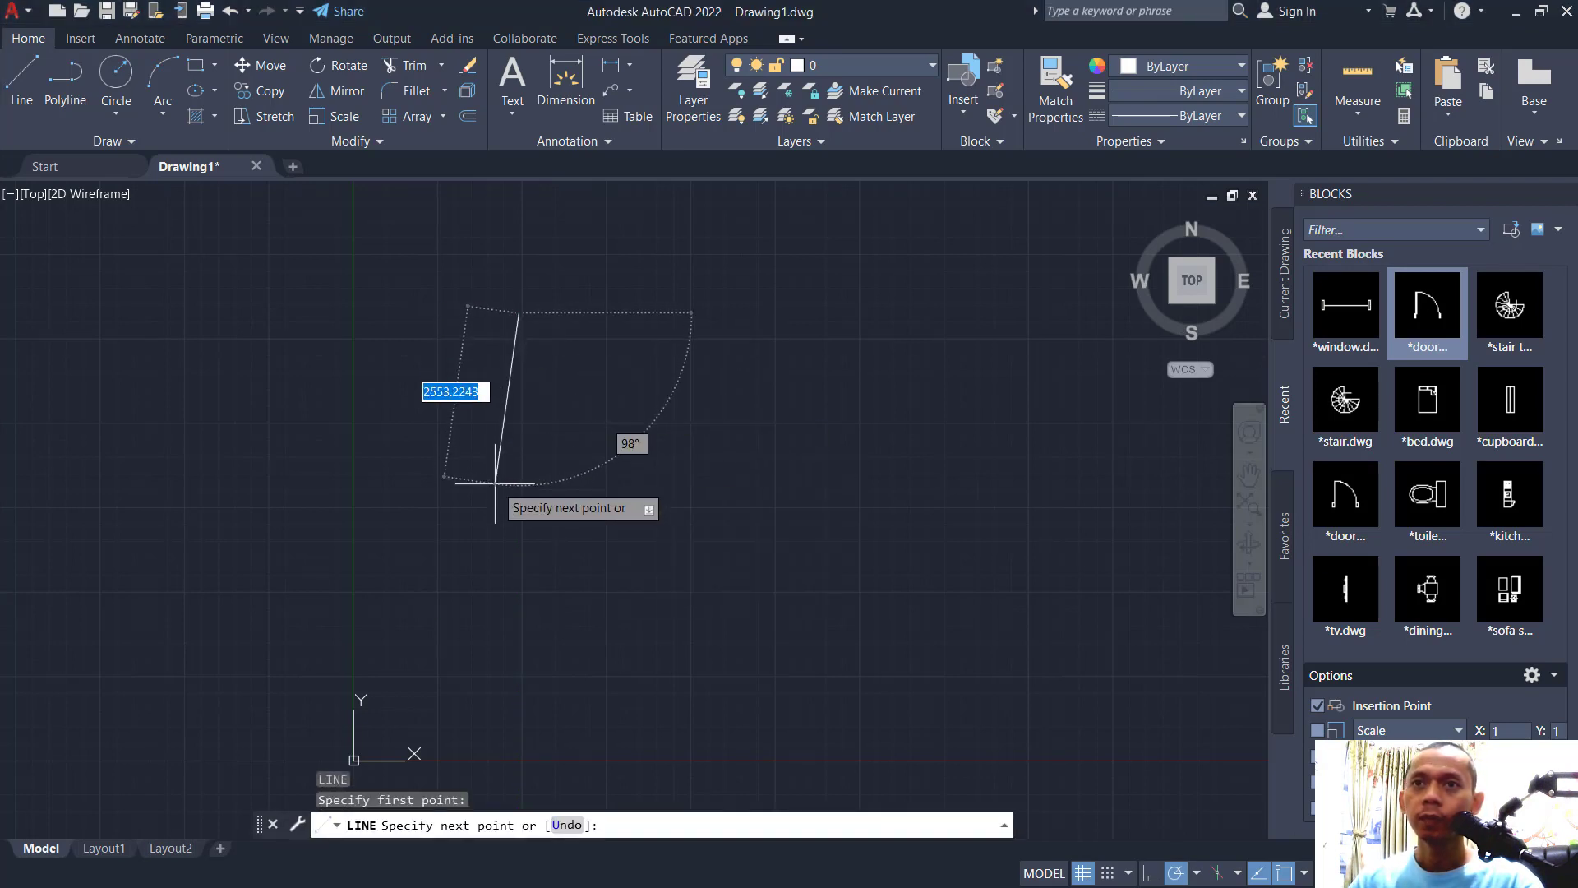
pyautogui.write('6000')
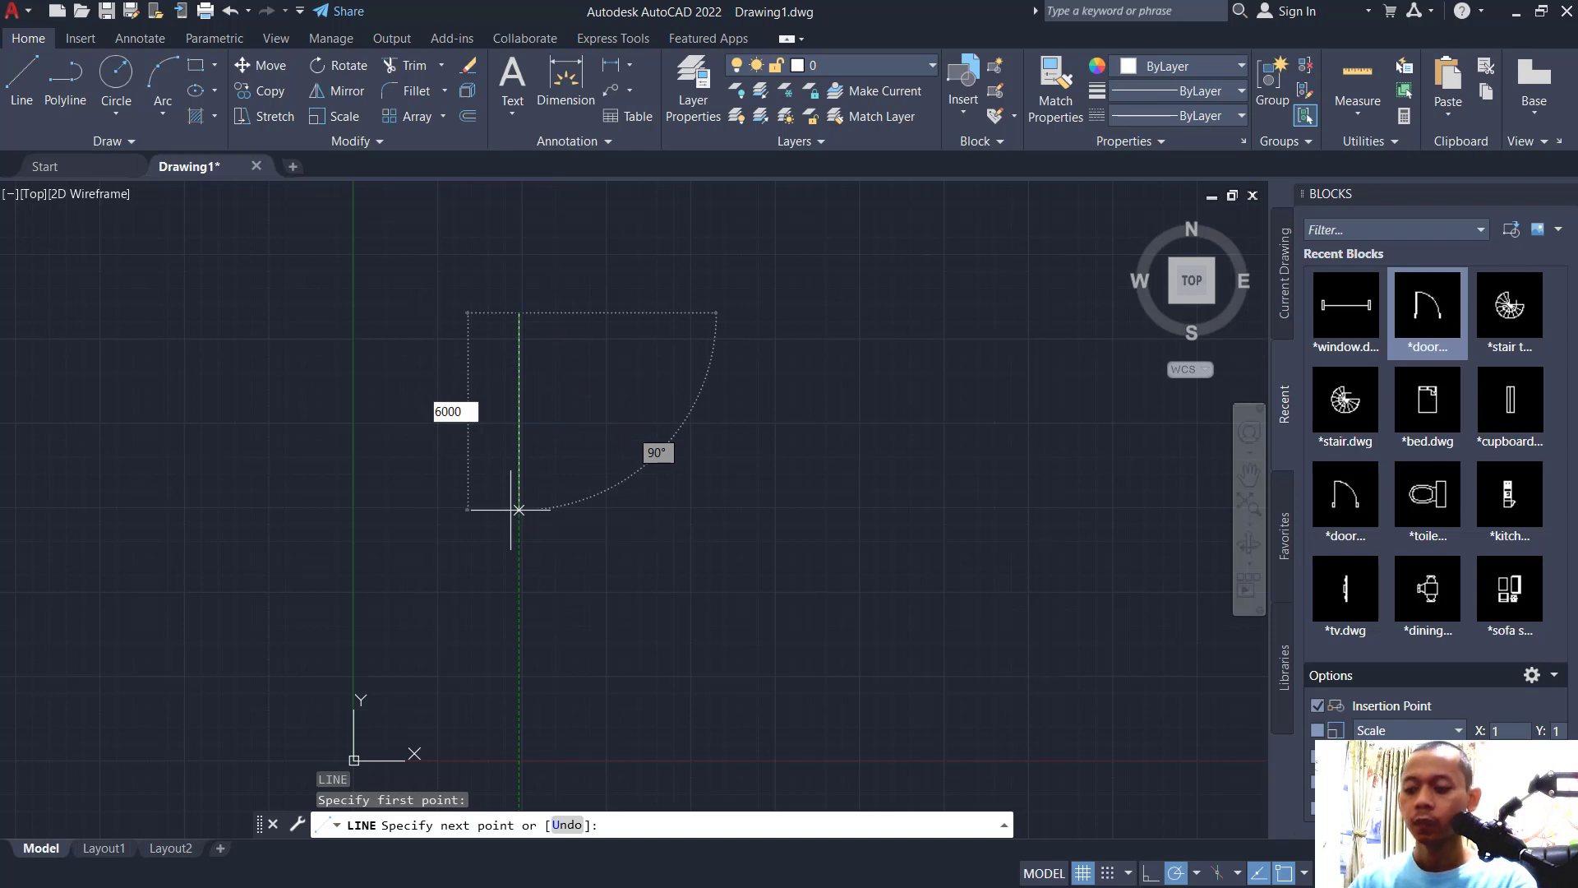
pyautogui.press('Return')
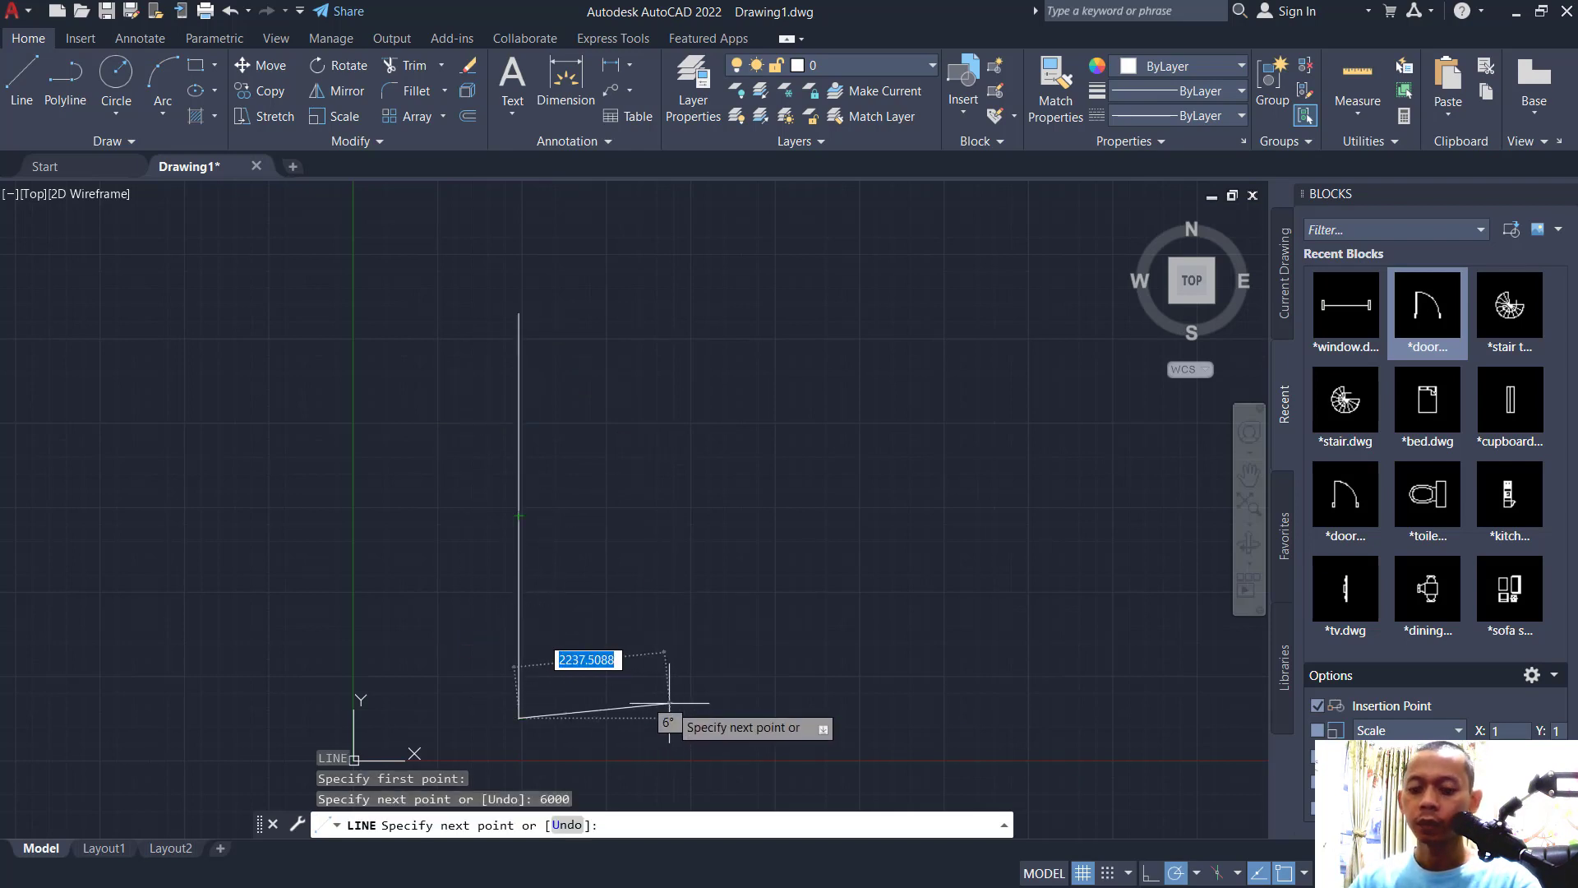
pyautogui.write('300')
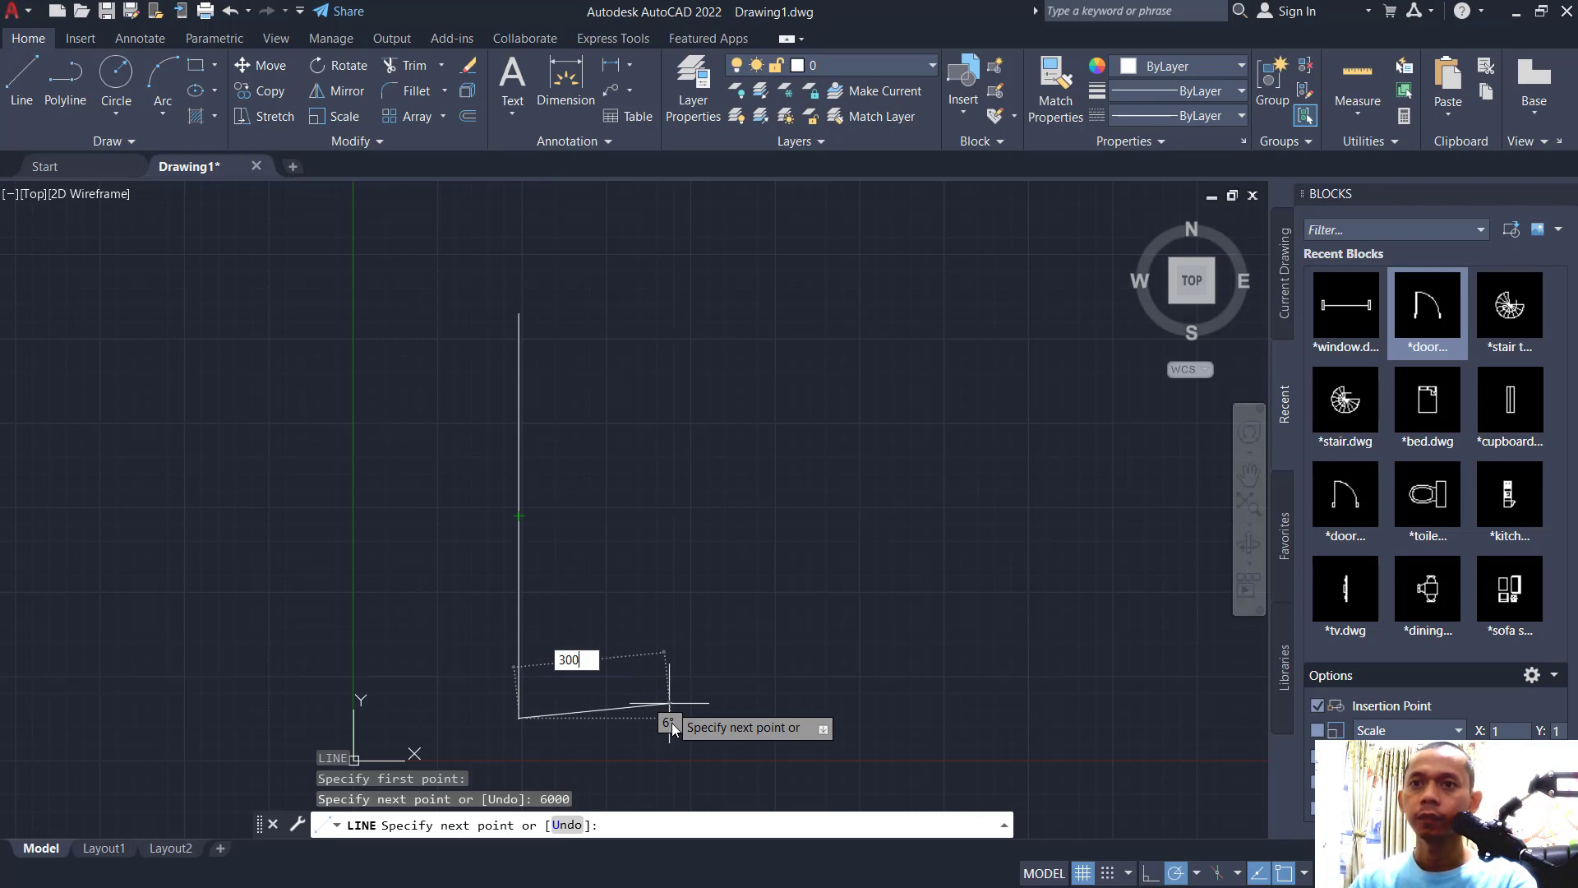
pyautogui.write('0')
pyautogui.press('Escape')
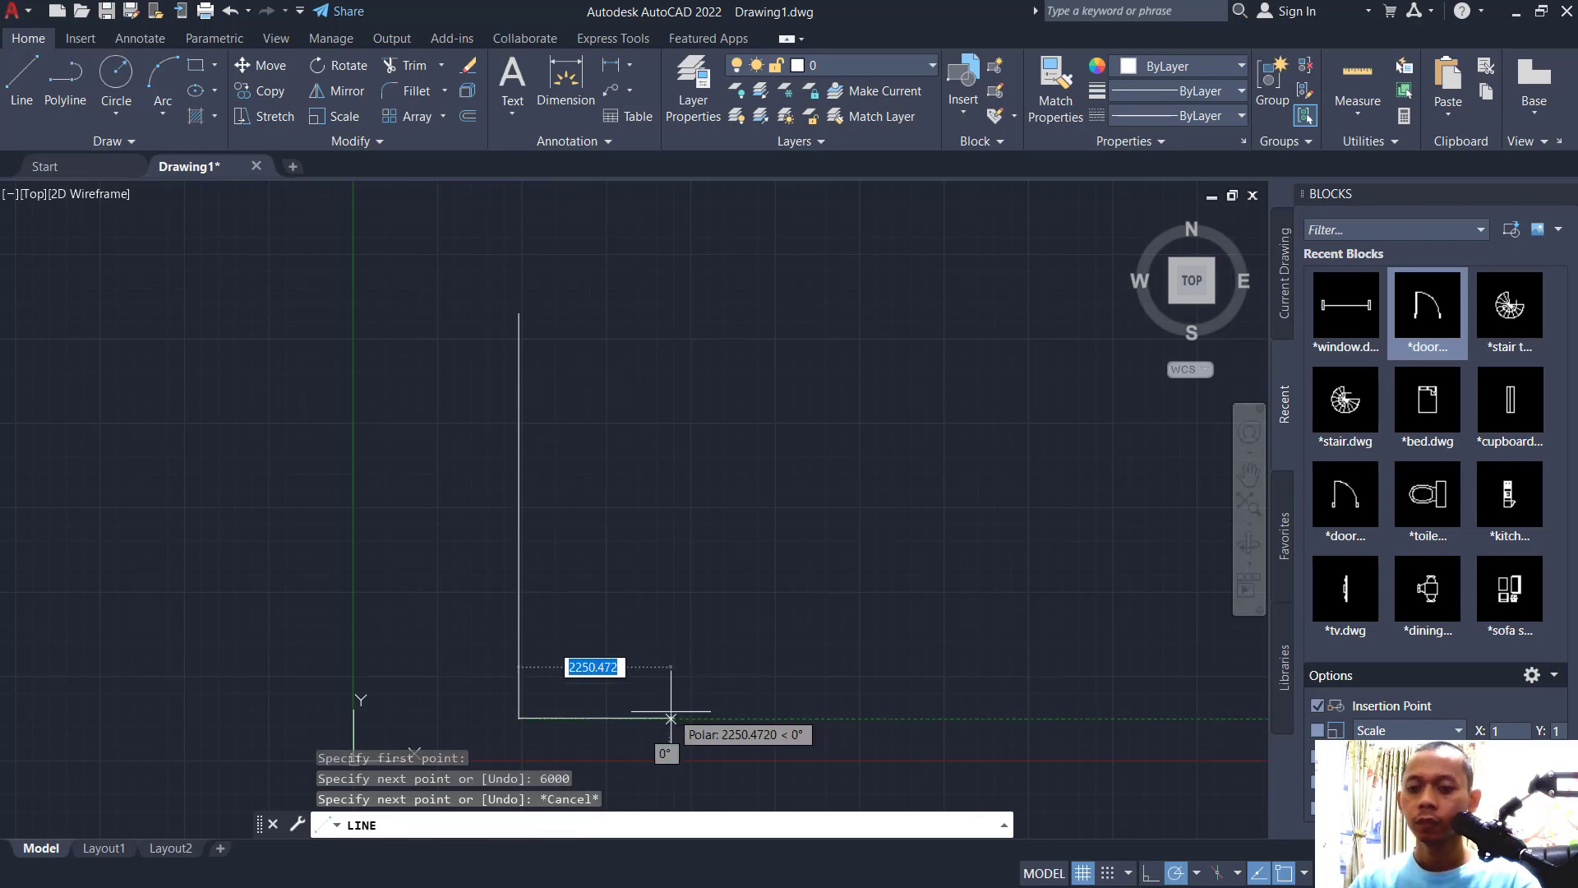
pyautogui.write('3000')
pyautogui.press('Return')
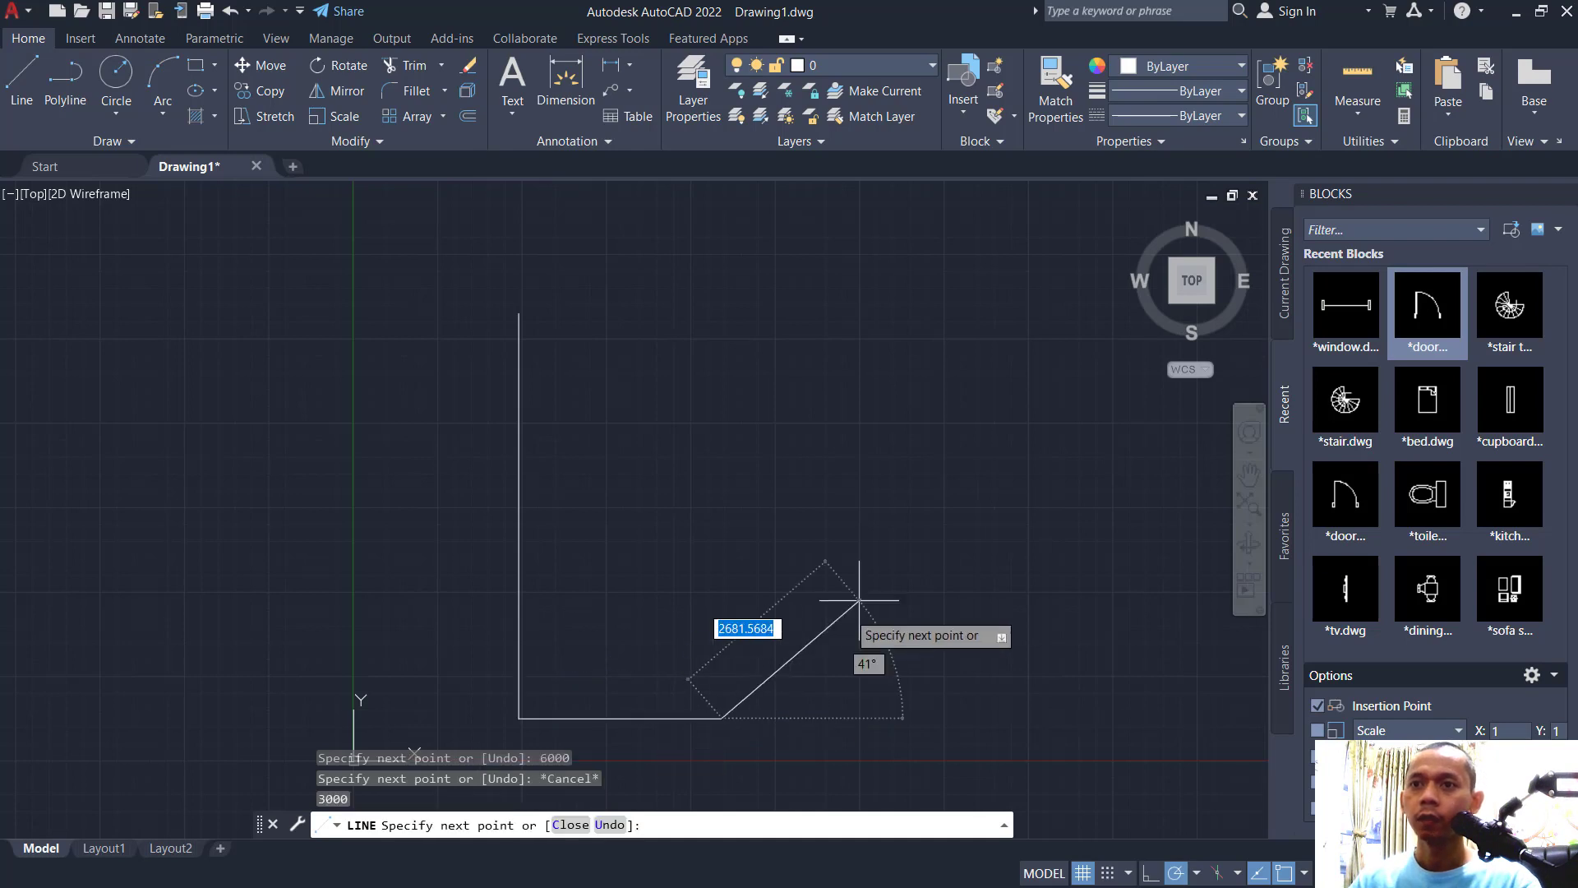
pyautogui.write('6000')
pyautogui.press('Return')
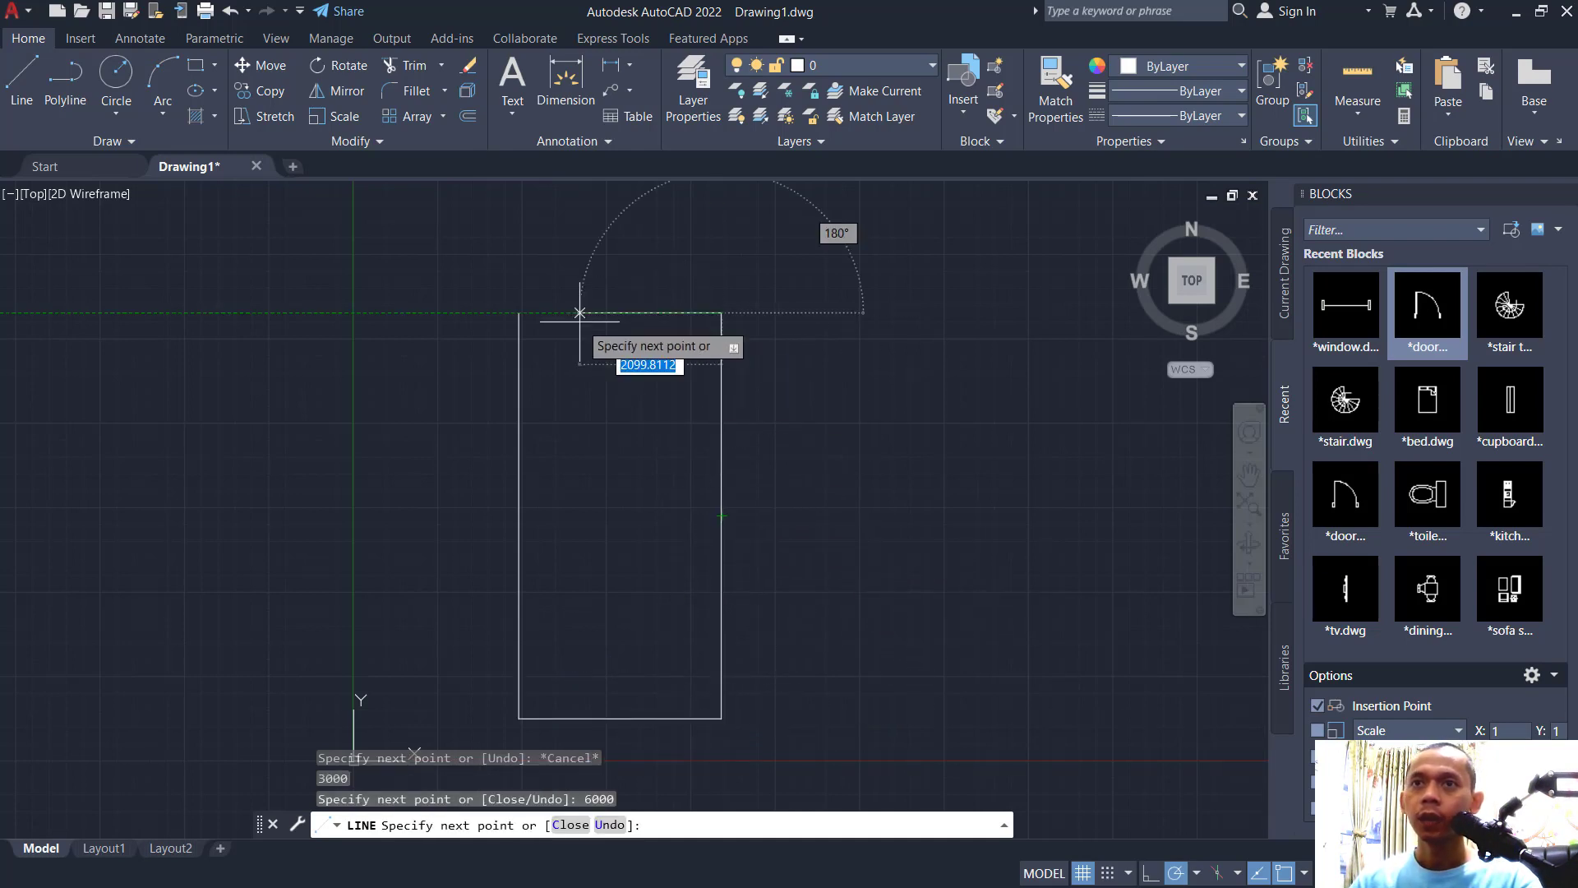
pyautogui.click(519, 313)
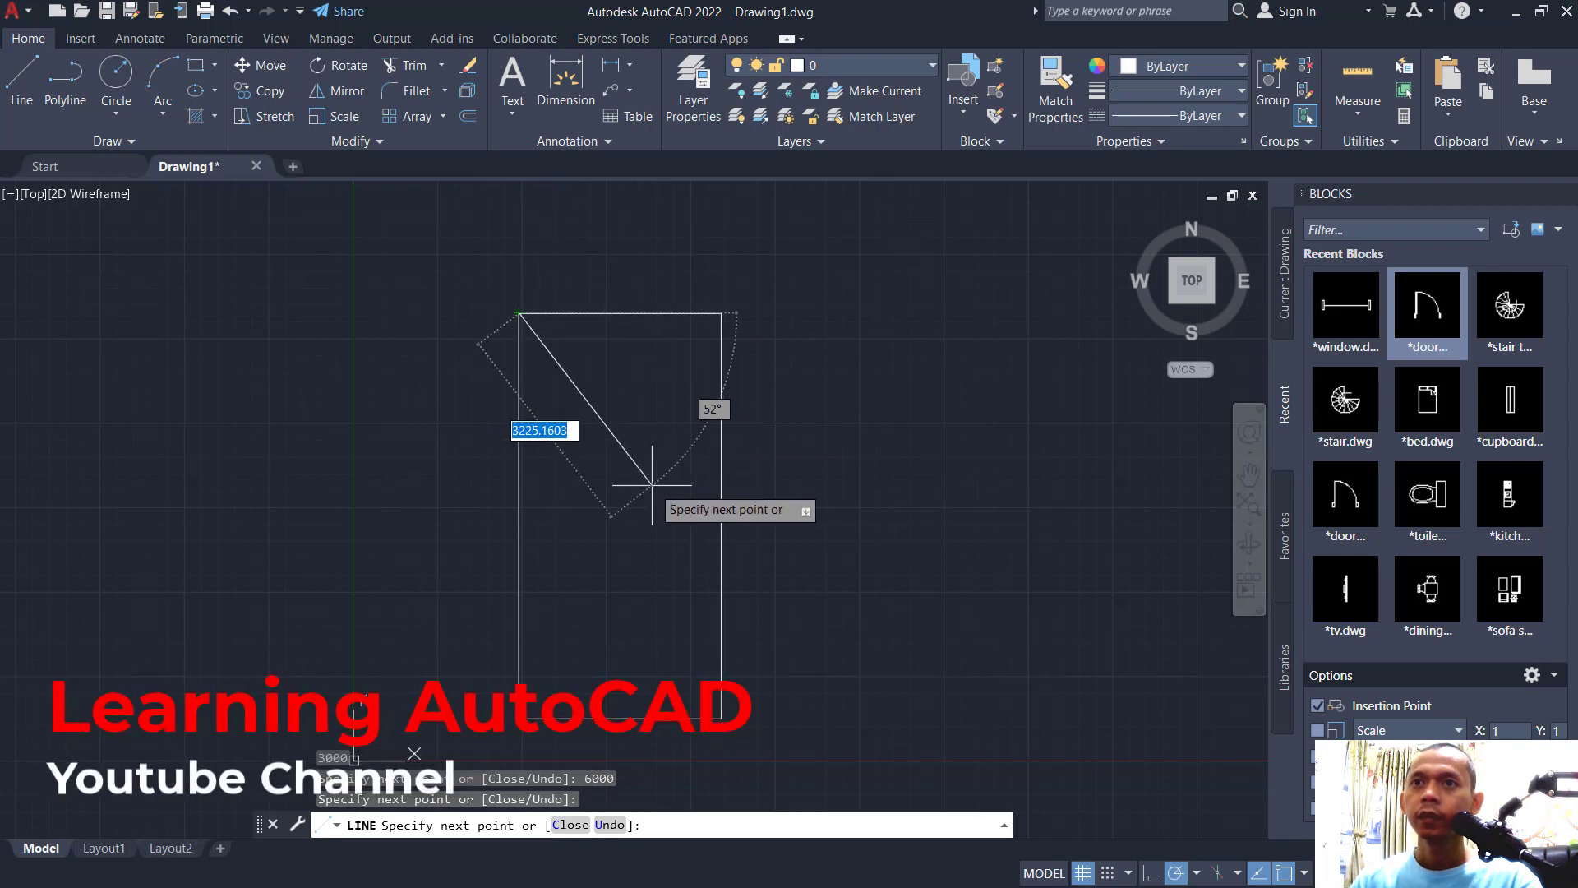
pyautogui.press('Return')
# Copy the rectangle's top edge 1500 straight down to create a horizontal partition line
pyautogui.moveTo(631, 497); pyautogui.dragTo(664, 464, button='middle')
pyautogui.write('c')
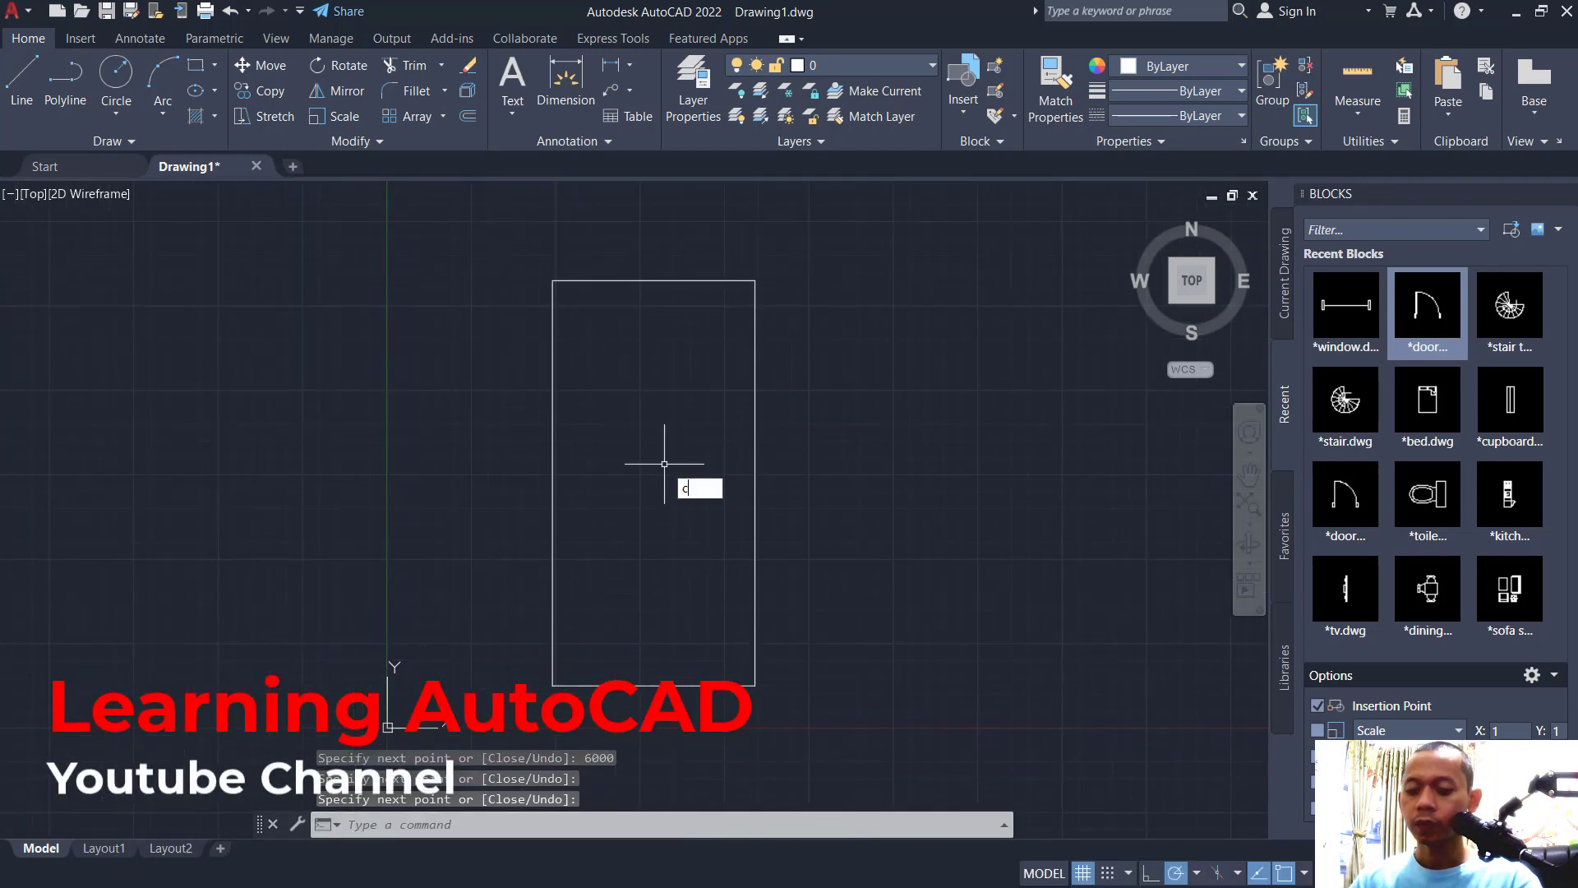
pyautogui.write('o')
pyautogui.press('Return')
pyautogui.click(673, 233)
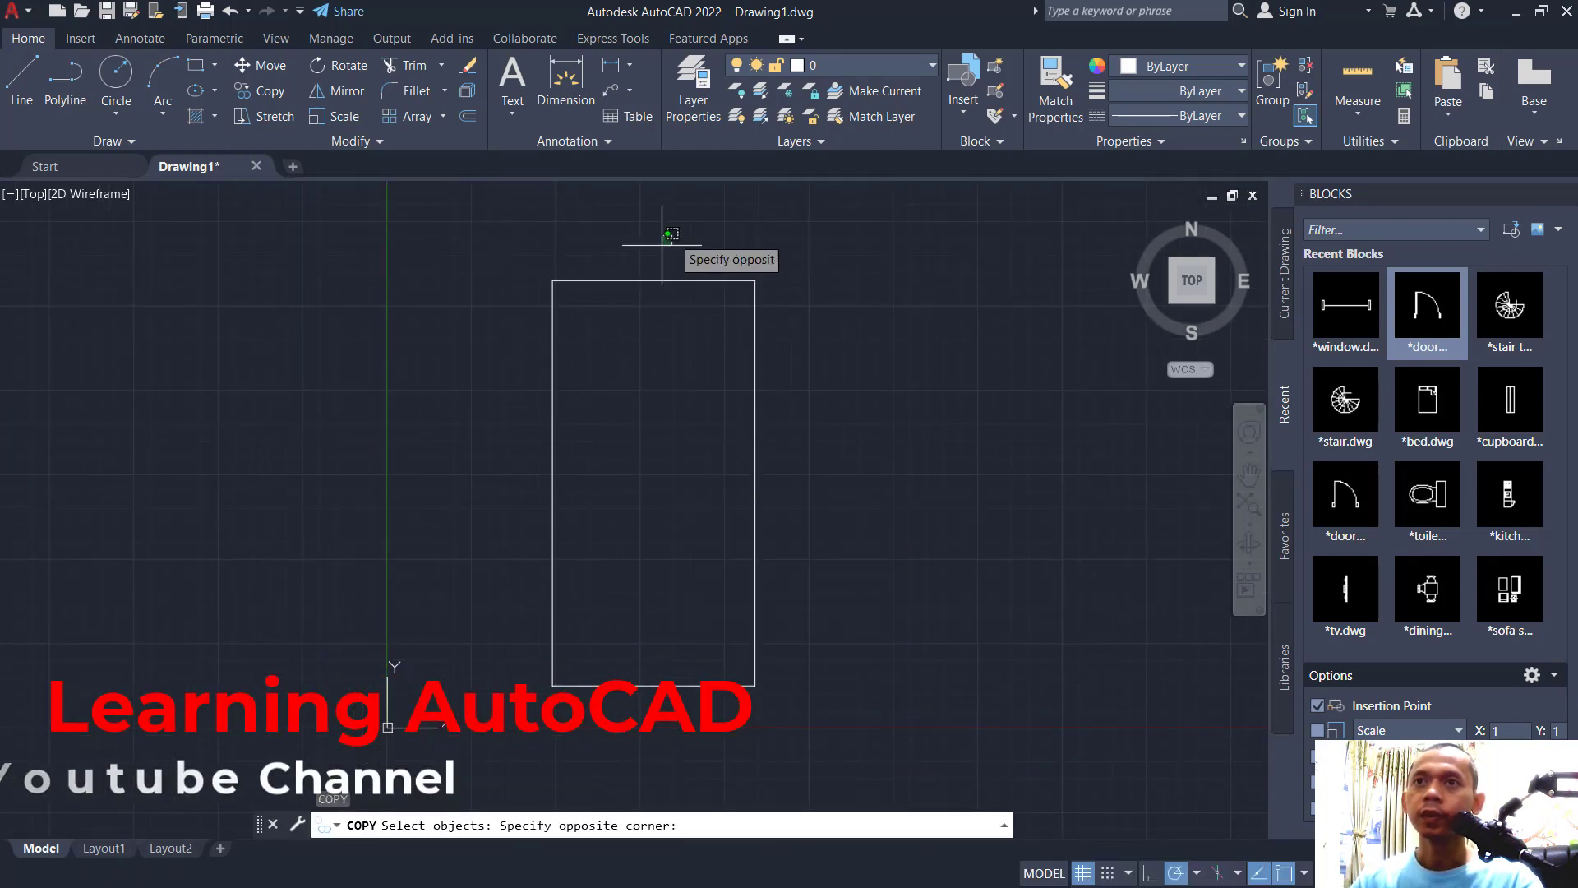
pyautogui.click(610, 347)
pyautogui.press('Return')
pyautogui.click(851, 239)
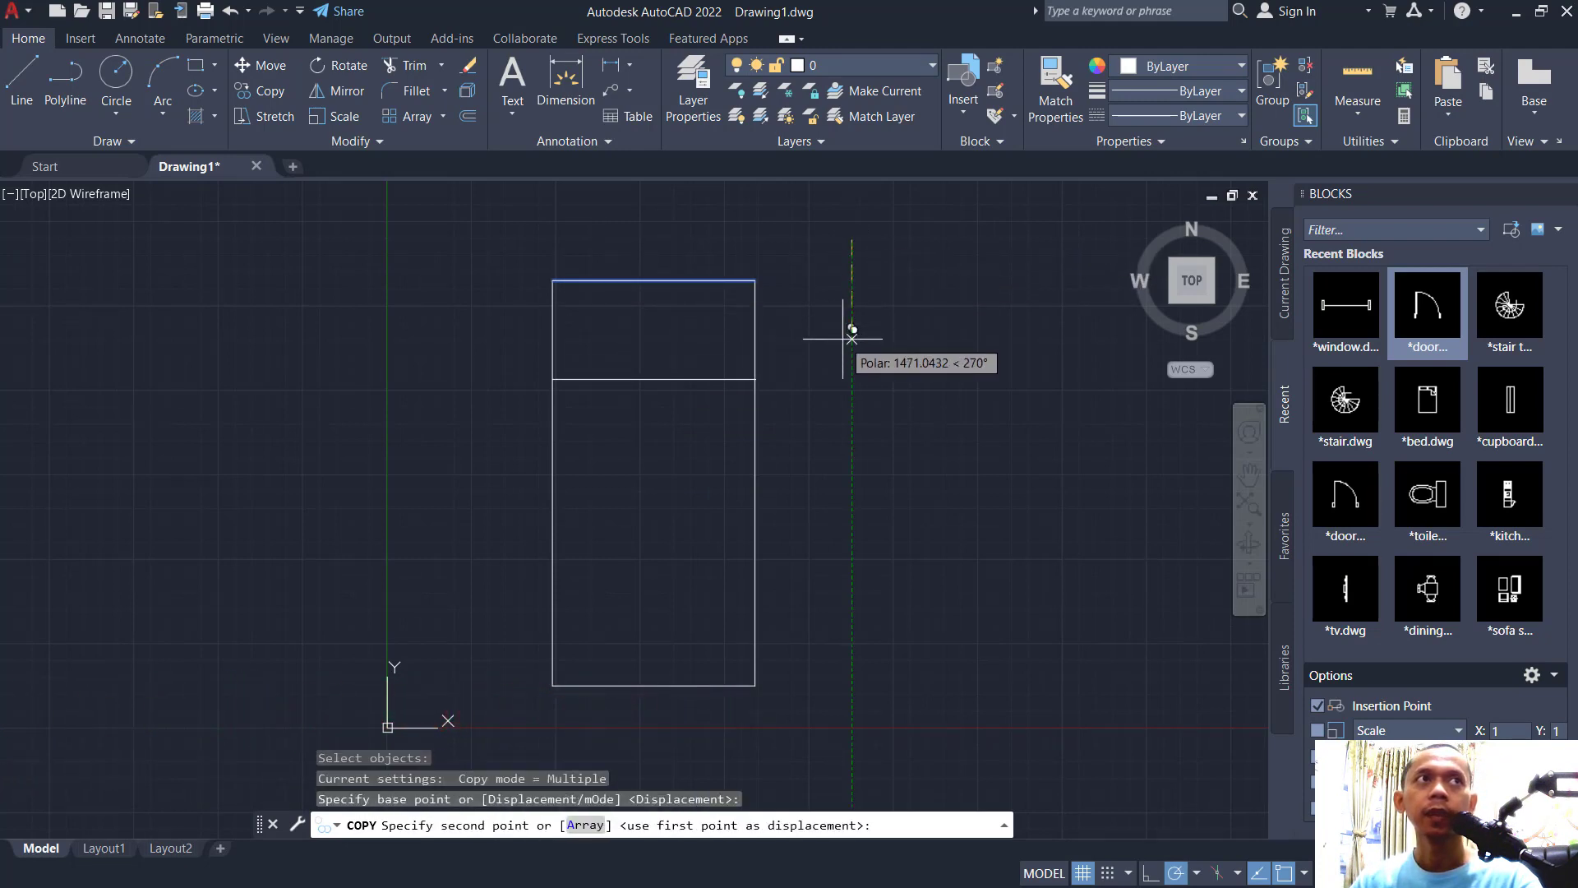
pyautogui.write('1')
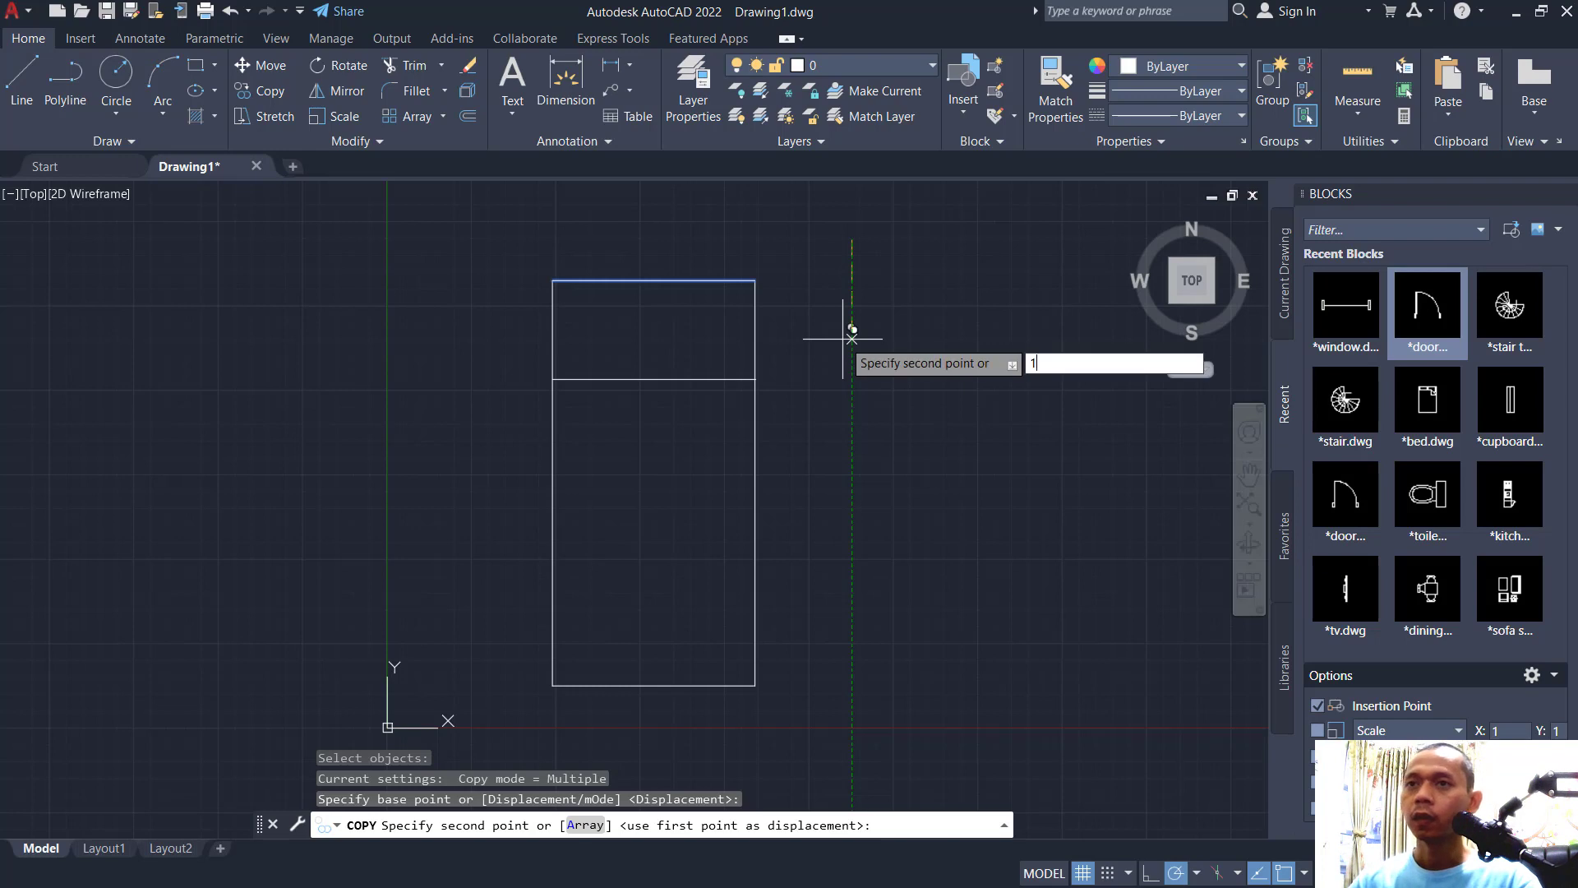
pyautogui.write('500')
pyautogui.press('Return')
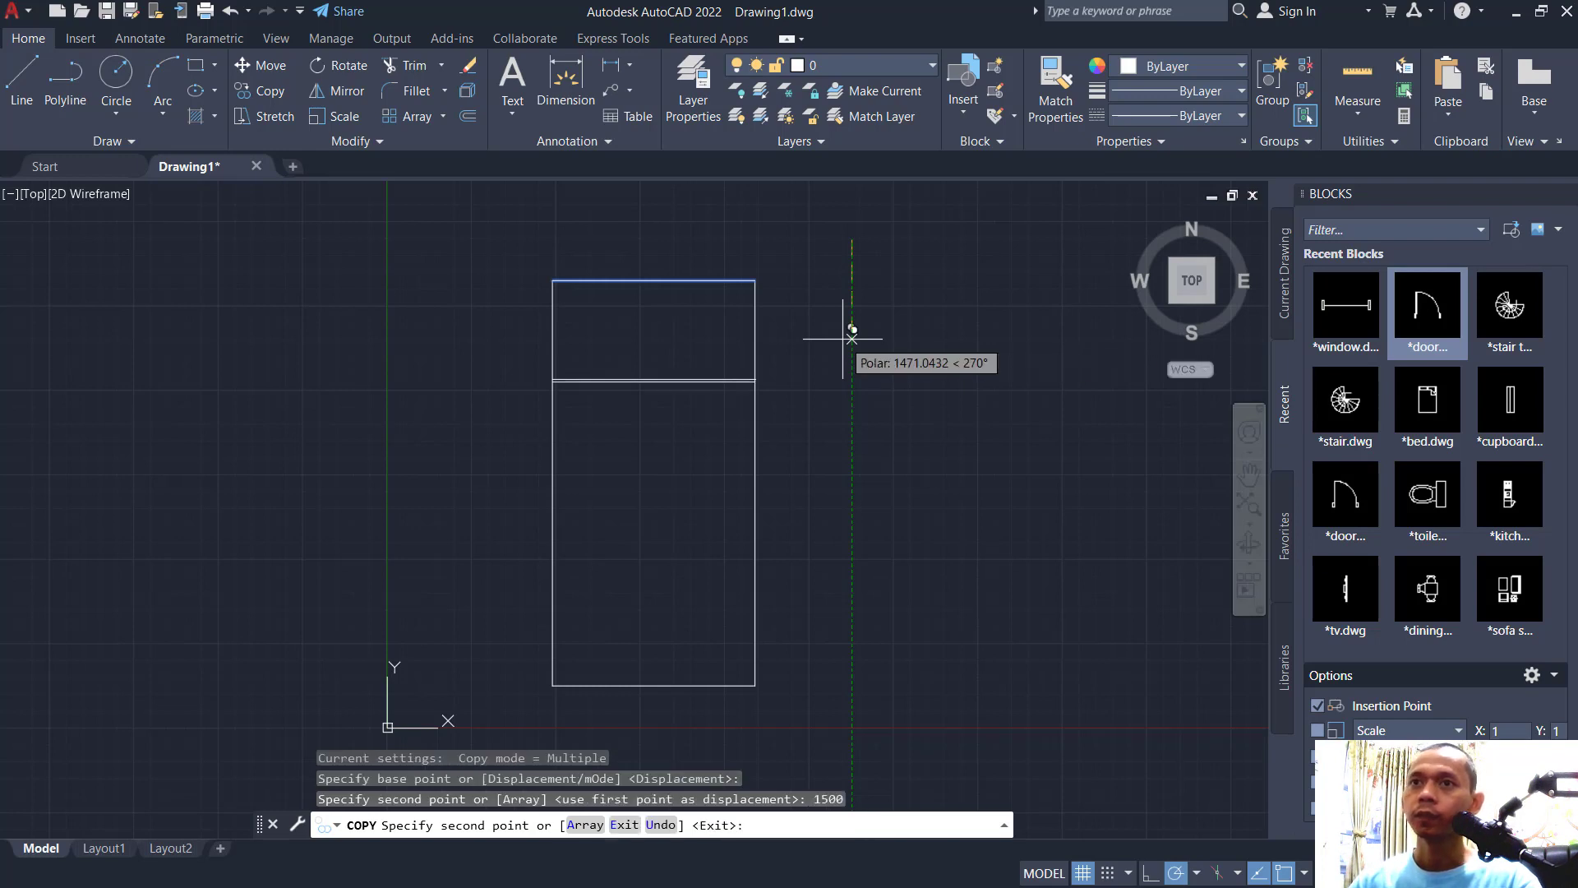
pyautogui.press('Escape')
# Copy the rectangle's right edge 1250 to the left to create a vertical partition line
pyautogui.press('Return')
pyautogui.click(815, 427)
pyautogui.click(728, 472)
pyautogui.press('Return')
pyautogui.click(933, 335)
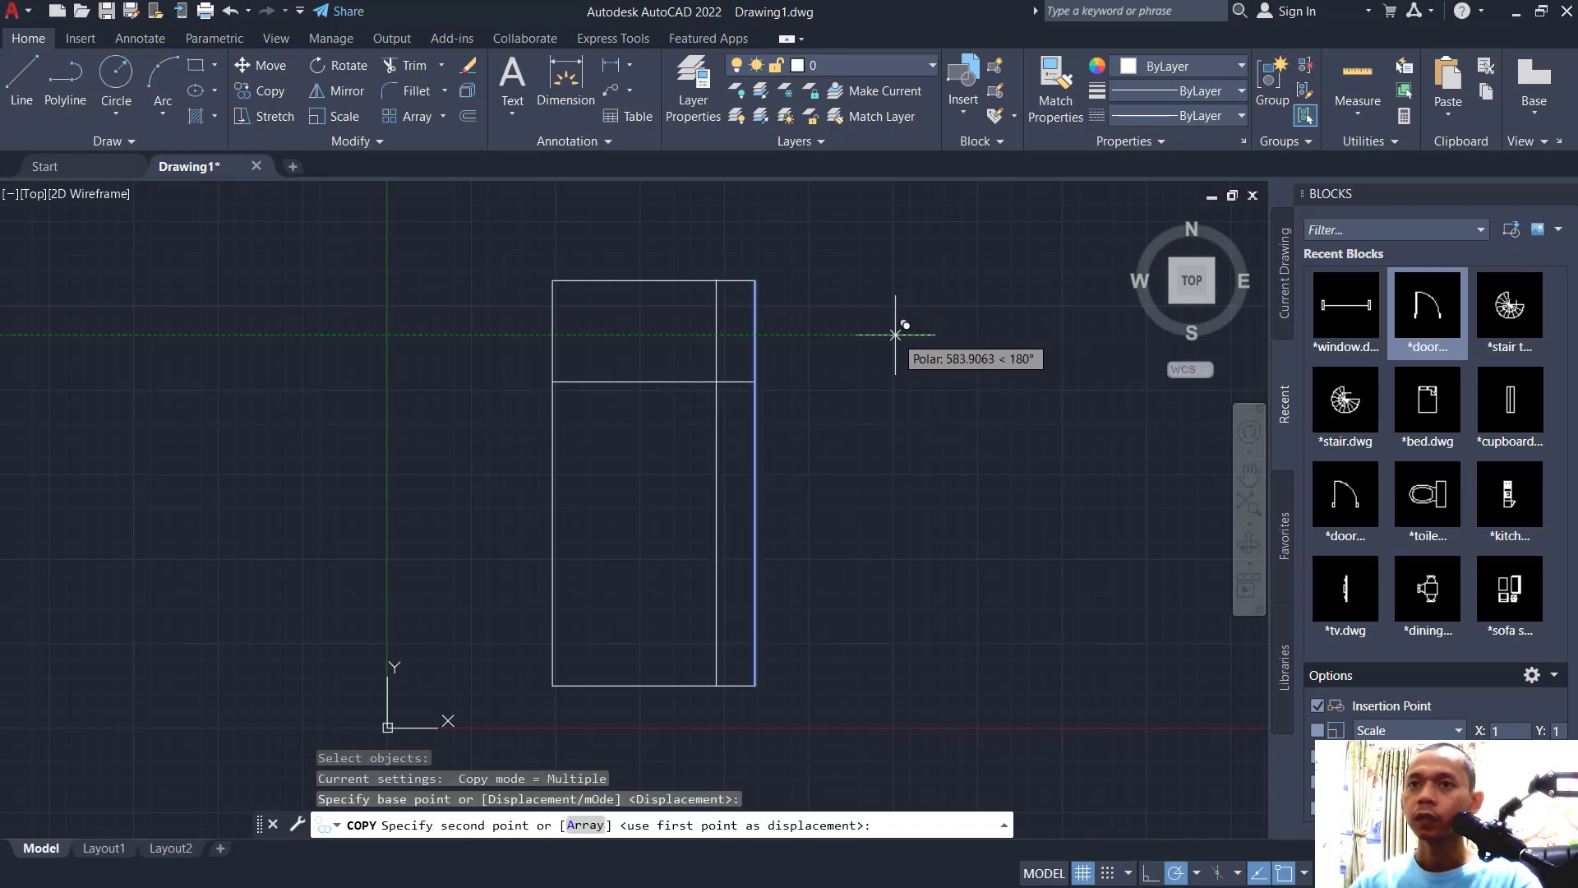
pyautogui.write('1250')
pyautogui.press('Return')
pyautogui.press('Return')
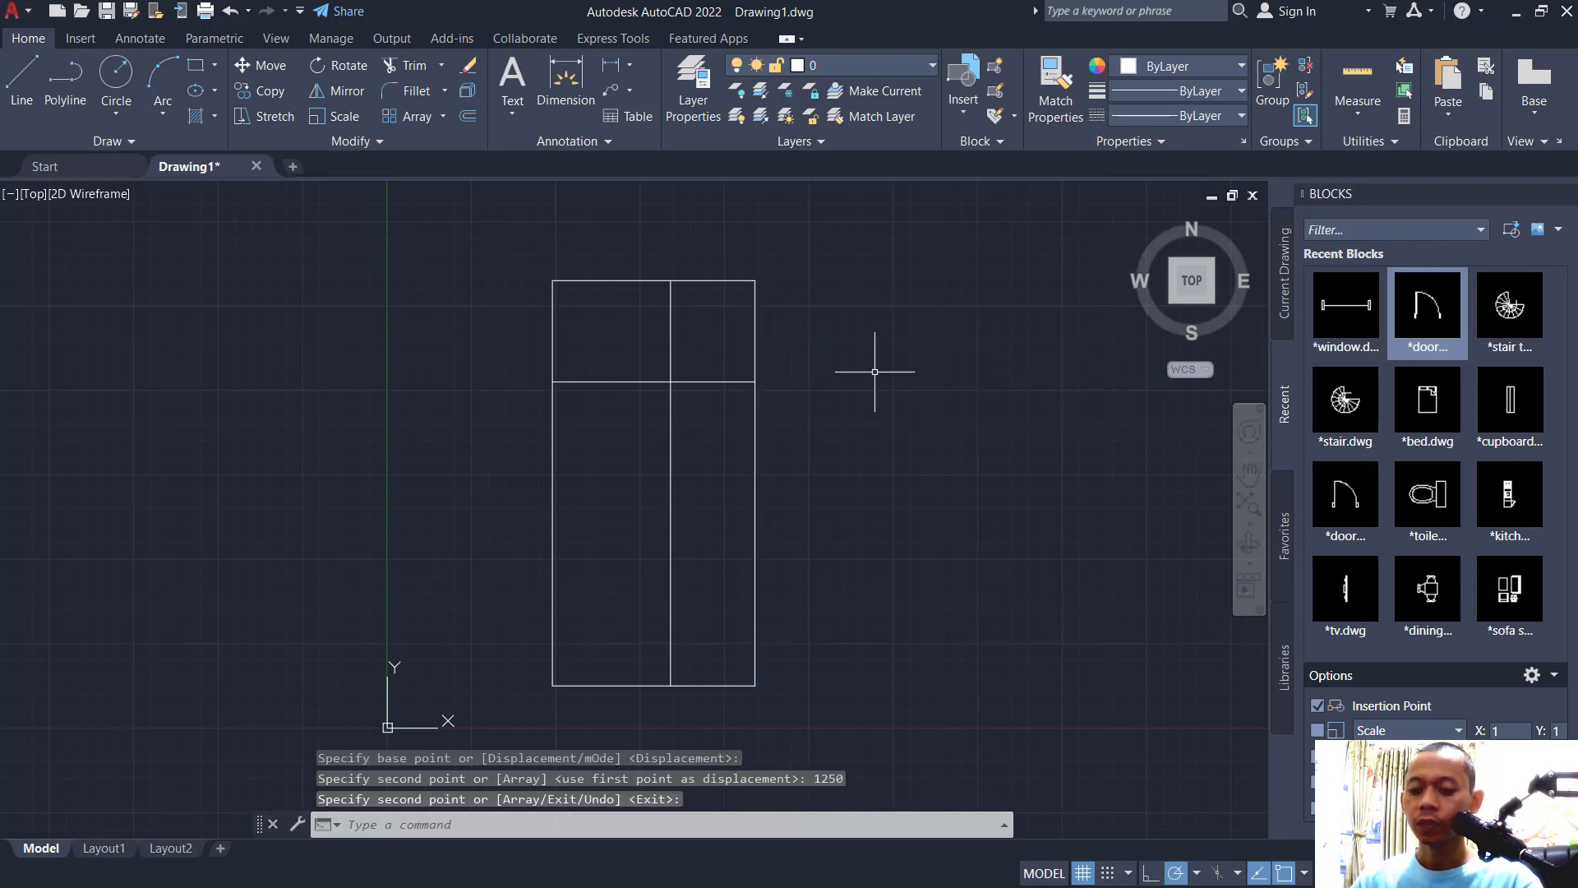
# Trim both partition lines beyond their intersection so they enclose only a small room in the upper-right corner
pyautogui.write('tr')
pyautogui.press('Return')
pyautogui.moveTo(720, 465)
pyautogui.mouseDown()
pyautogui.moveTo(682, 457)
pyautogui.moveTo(617, 487)
pyautogui.moveTo(608, 345)
pyautogui.mouseUp()
pyautogui.press('Return')
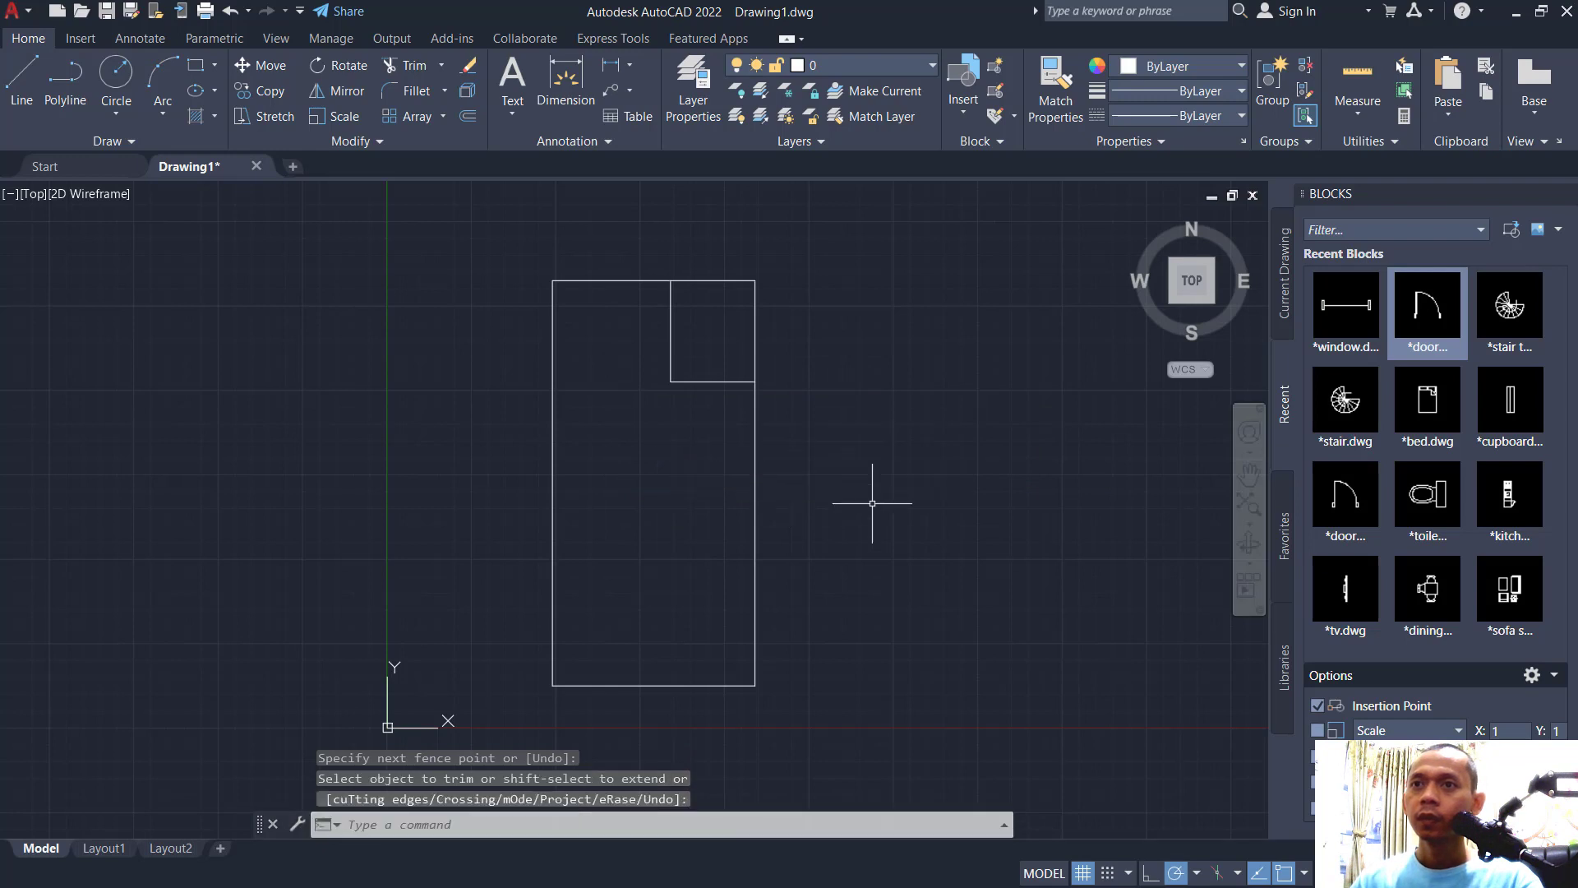
# Copy the whole floor outline with its corner room about 4489 horizontally to the right
pyautogui.moveTo(870, 504); pyautogui.dragTo(807, 493, button='middle')
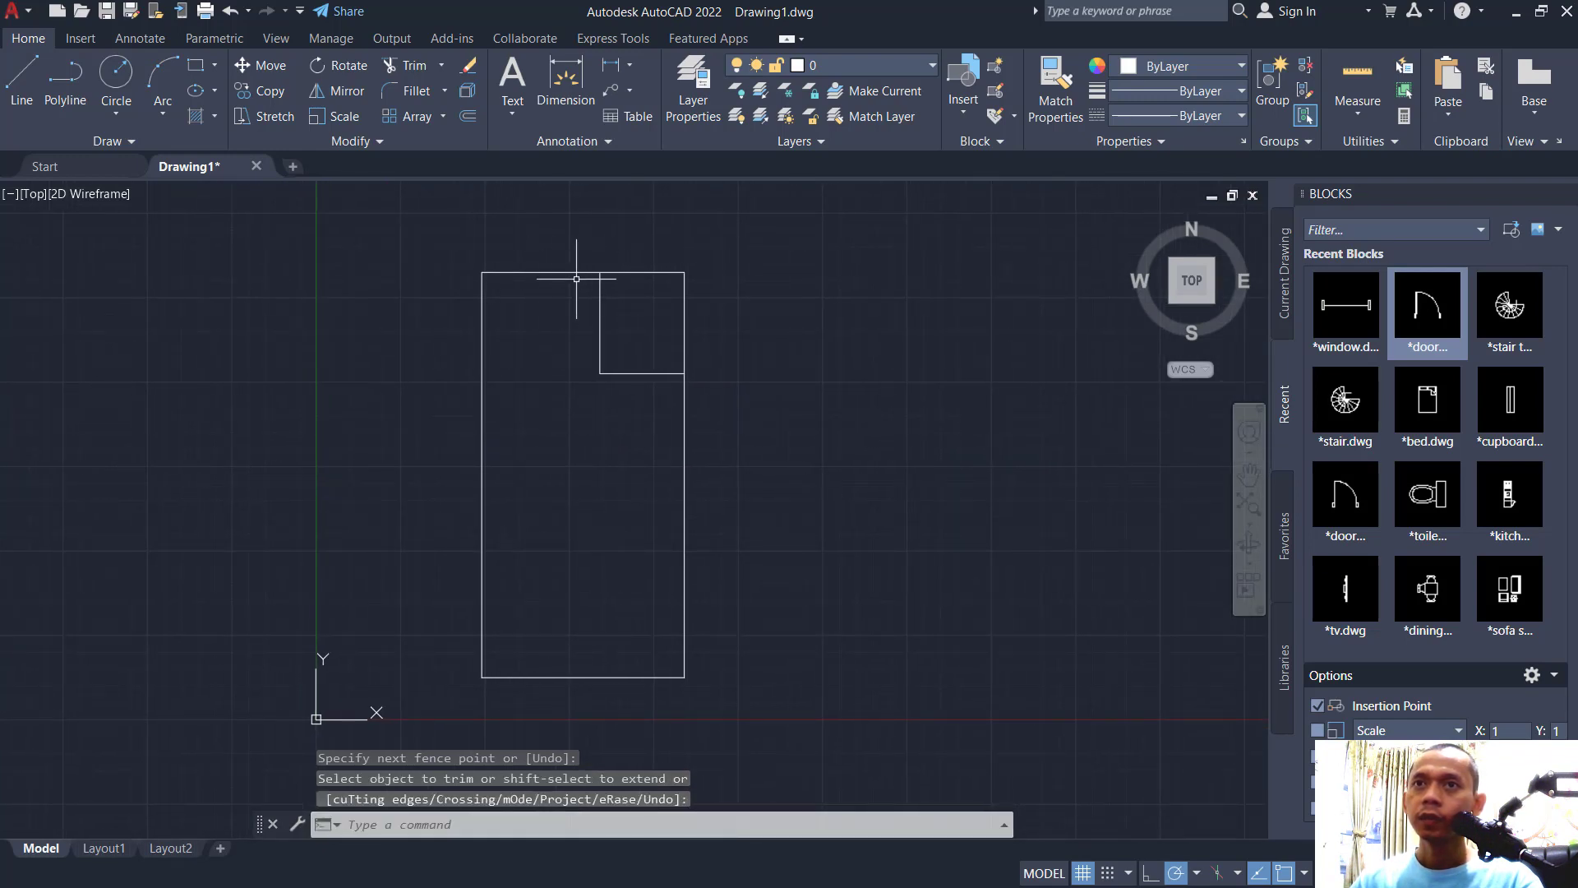
pyautogui.write('co')
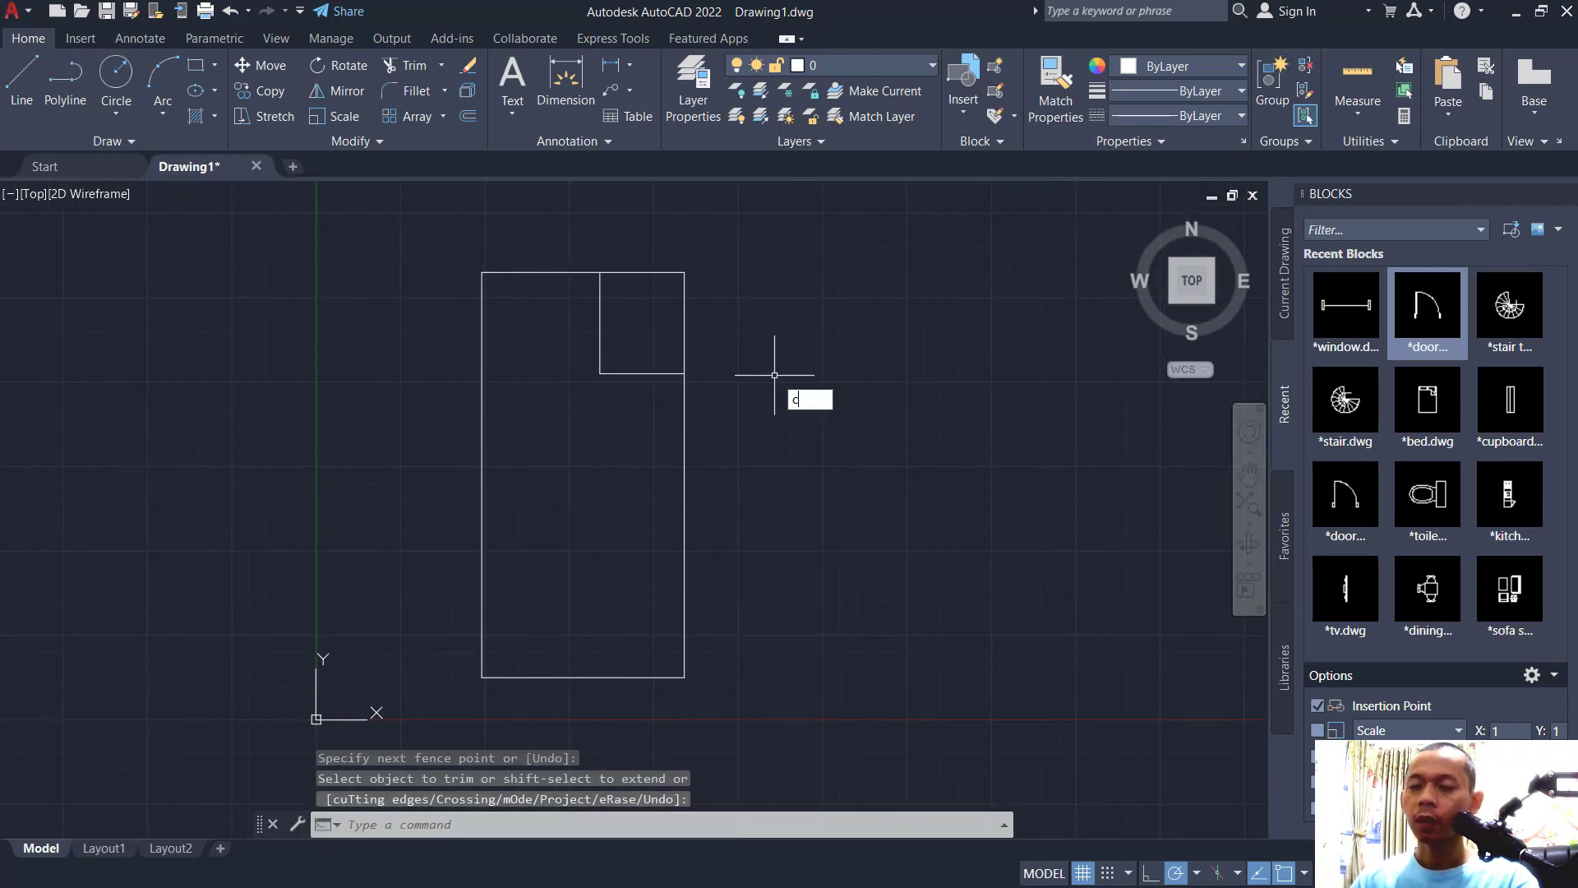
pyautogui.press('Return')
pyautogui.click(774, 241)
pyautogui.click(470, 768)
pyautogui.press('Return')
pyautogui.click(593, 479)
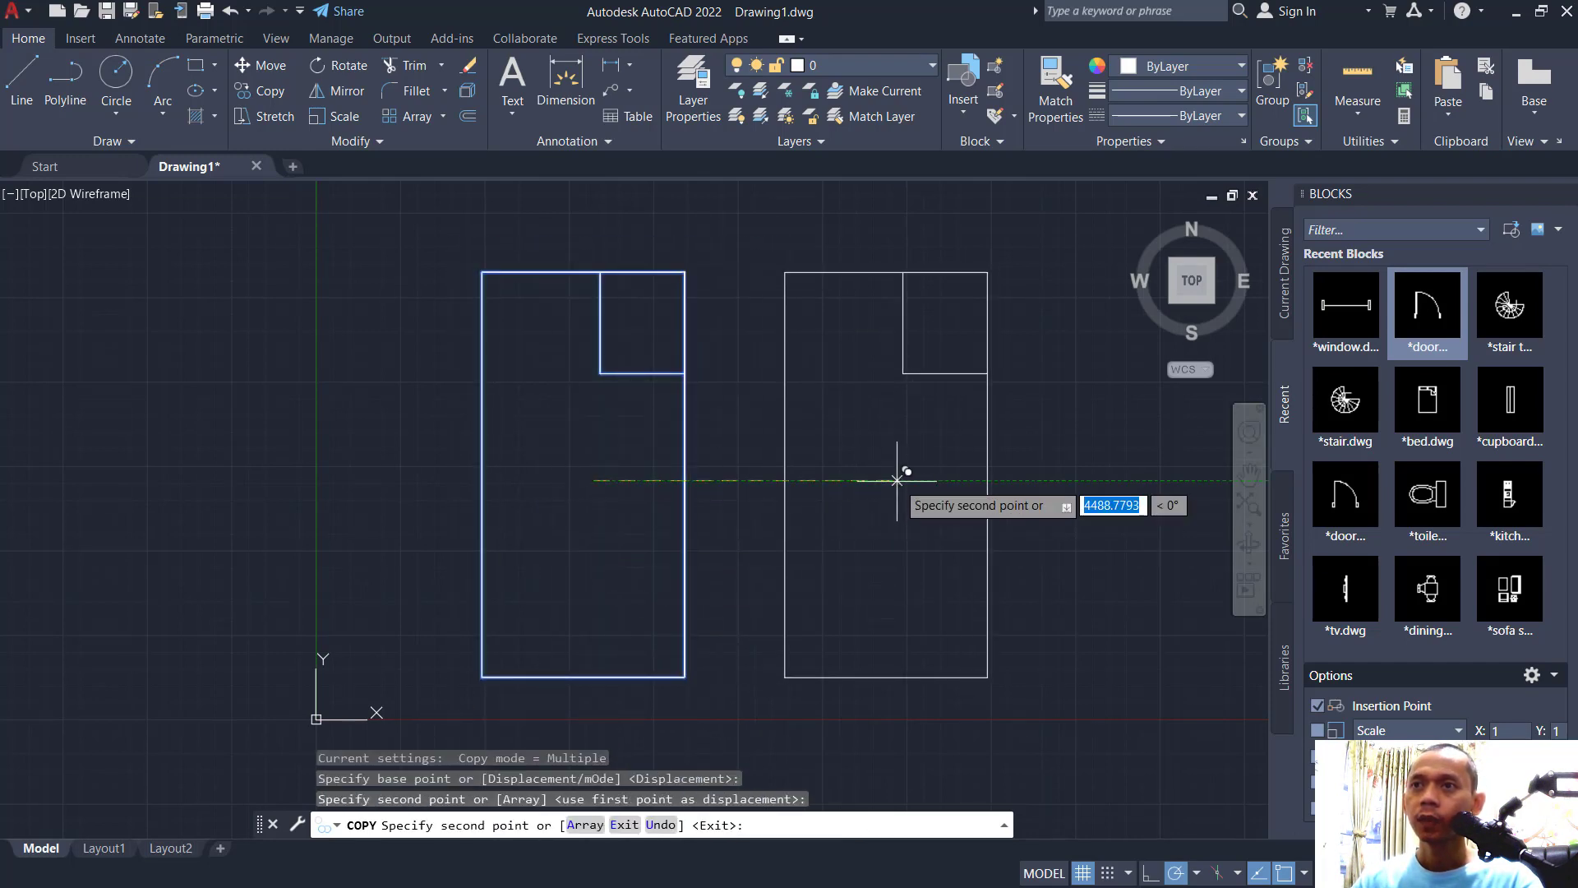
pyautogui.click(895, 480)
pyautogui.press('Return')
# Delete the two corner-room partition lines from the copied outline on the right
pyautogui.click(922, 395)
pyautogui.click(869, 345)
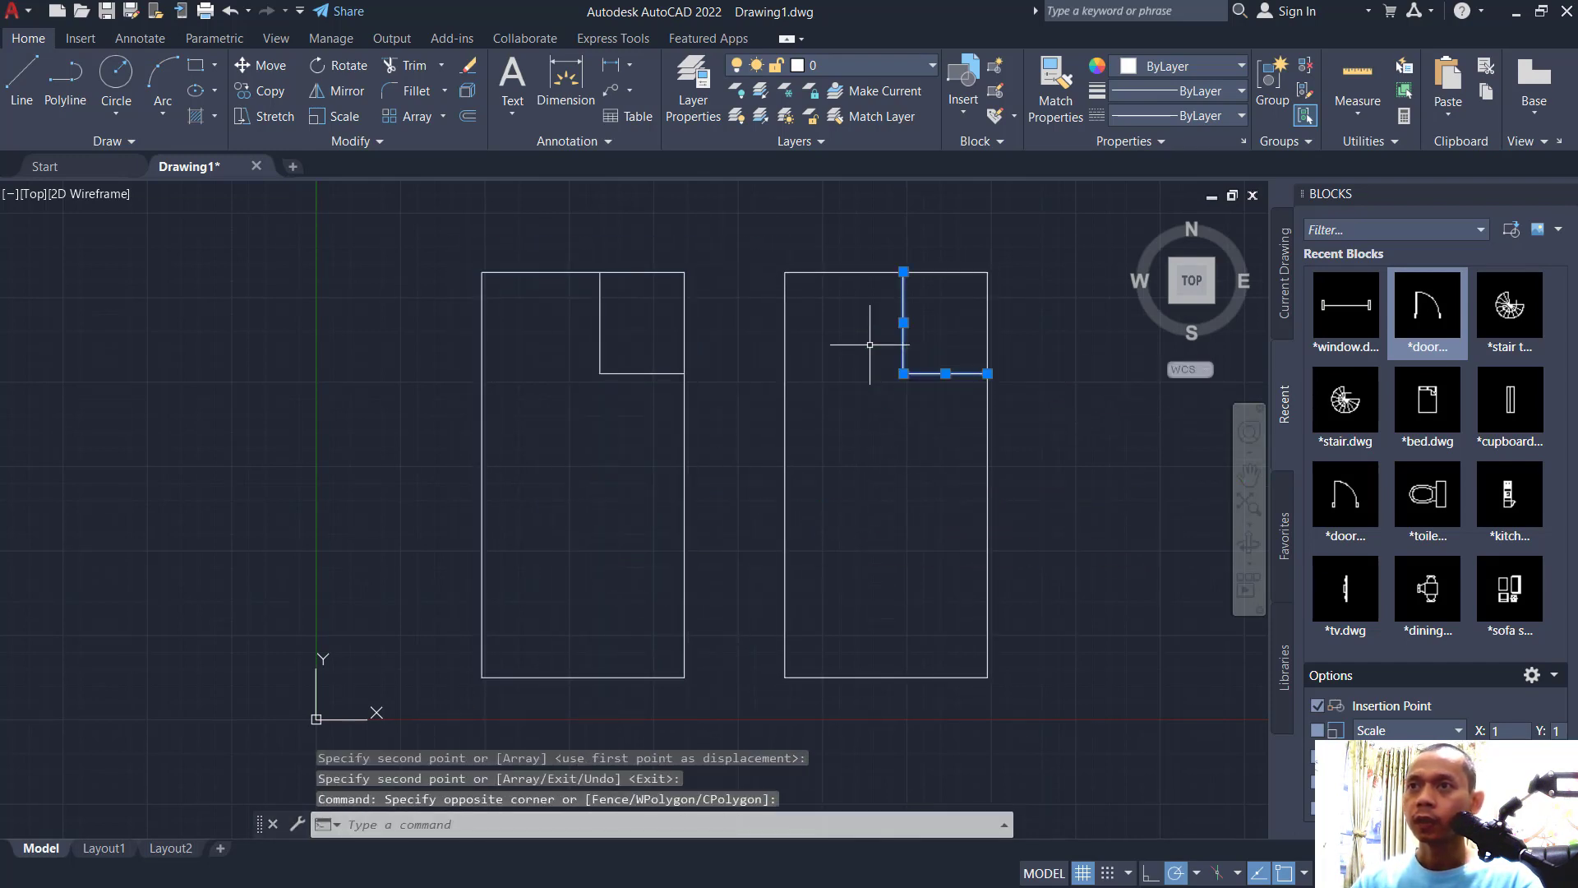
pyautogui.press('Delete')
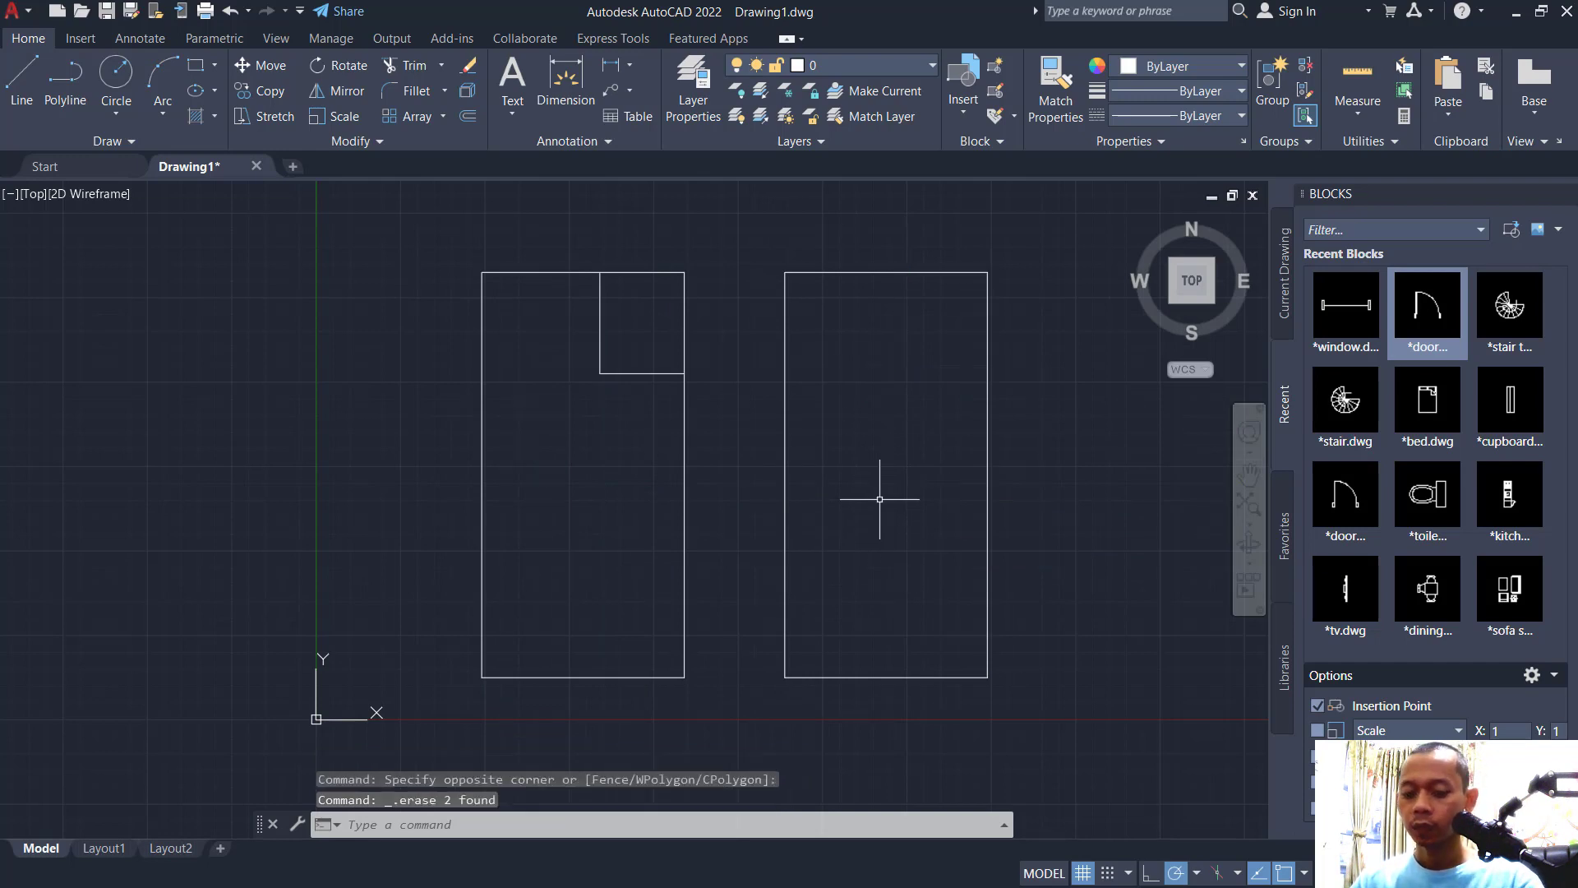
# Copy the right outline's top edge 3000 straight down to divide that plan across the middle
pyautogui.write('co')
pyautogui.press('Return')
pyautogui.click(953, 240)
pyautogui.click(838, 324)
pyautogui.press('Return')
pyautogui.click(1035, 260)
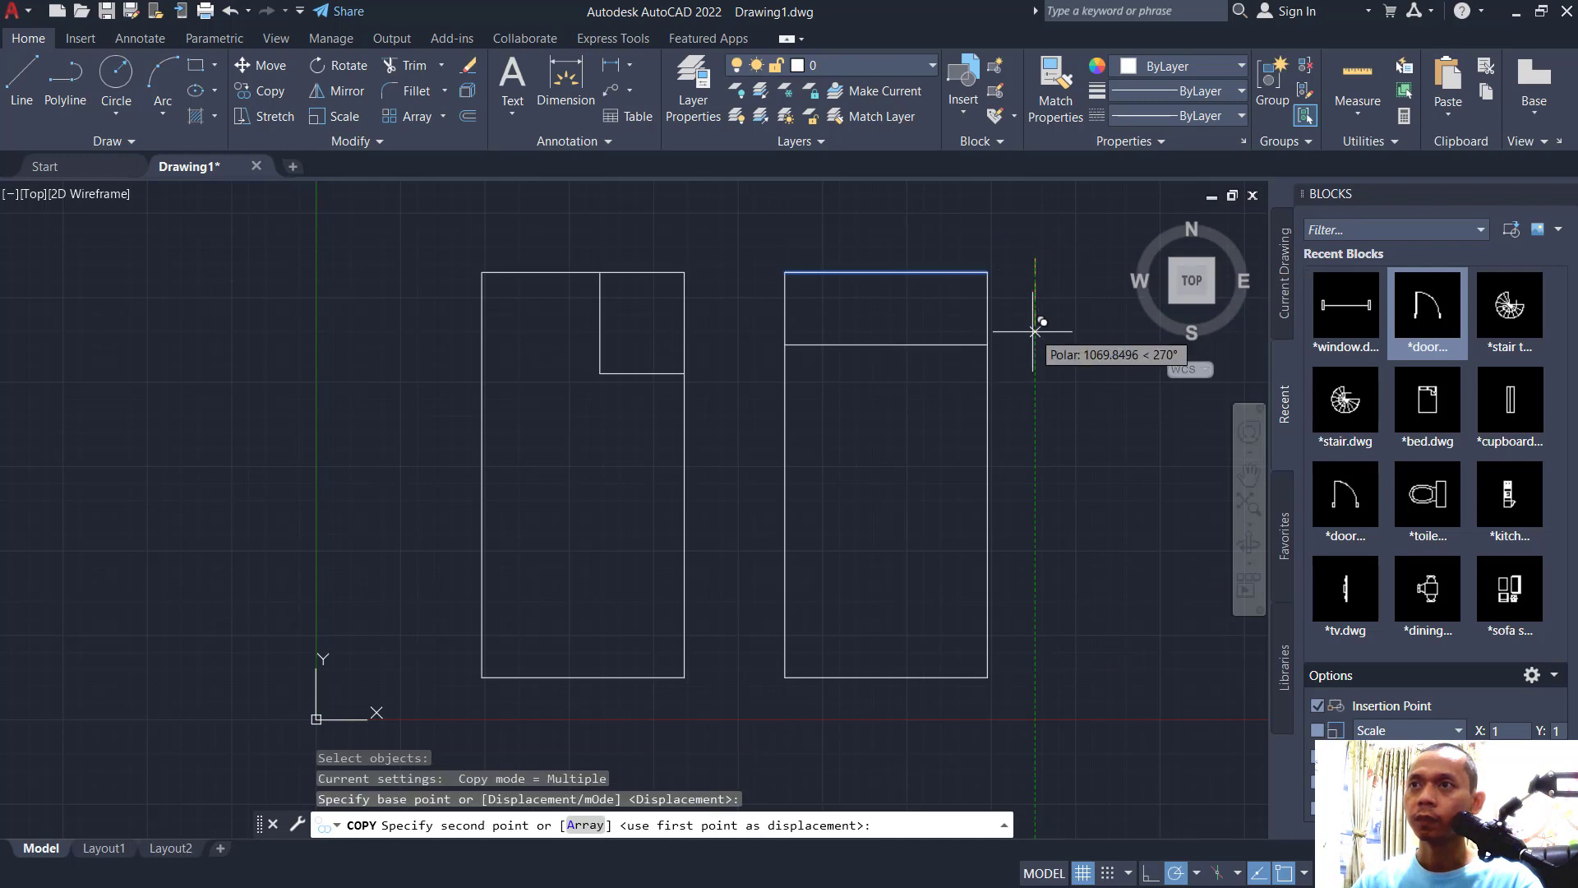
pyautogui.write('3000')
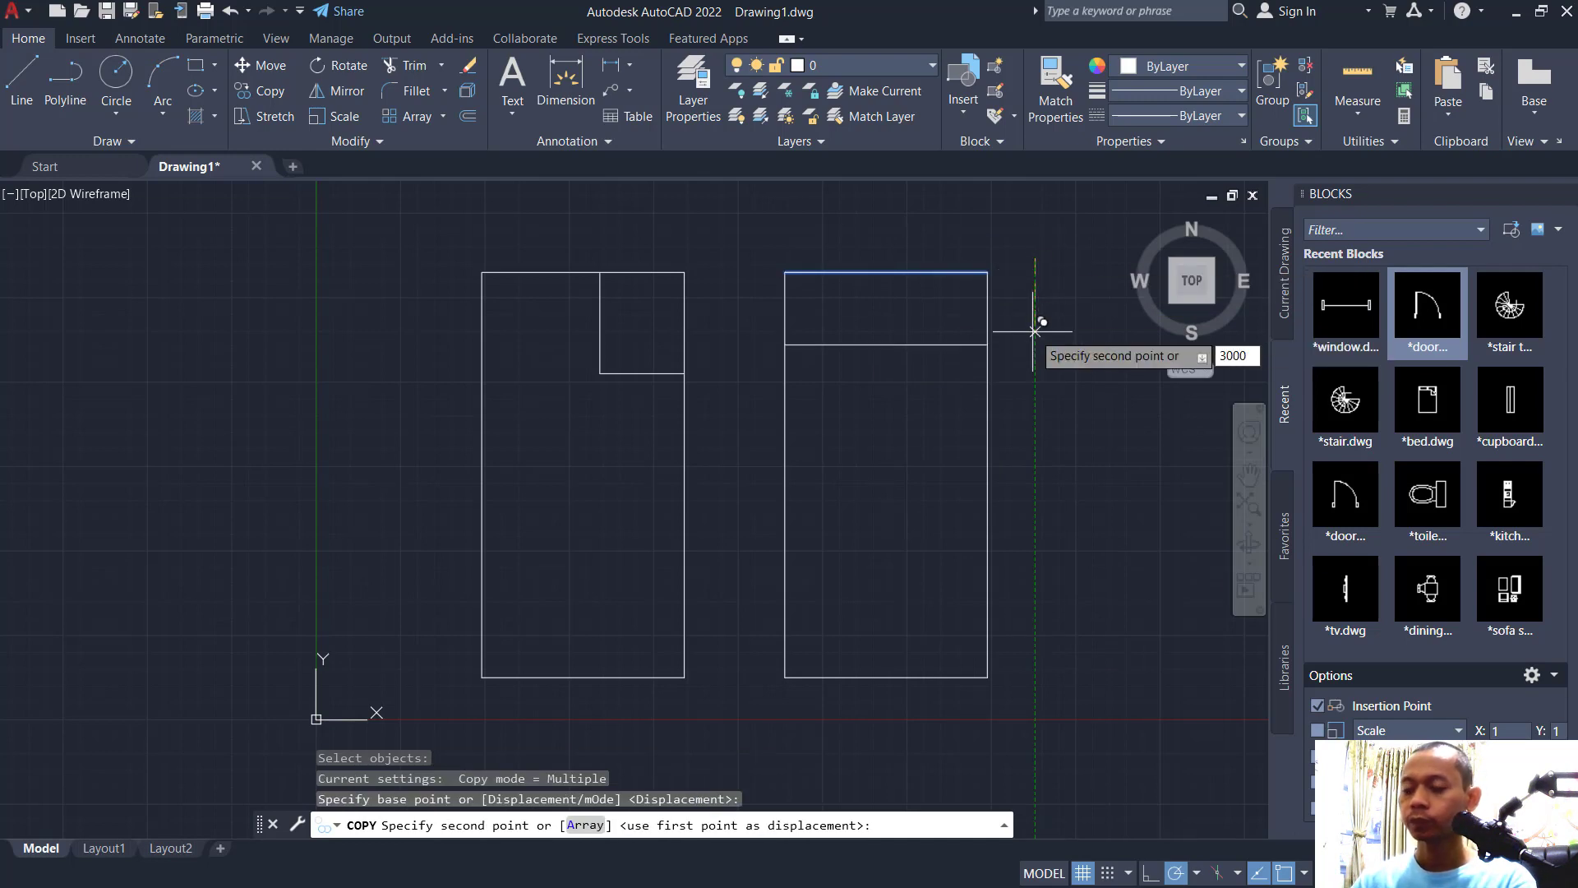
pyautogui.press('Return')
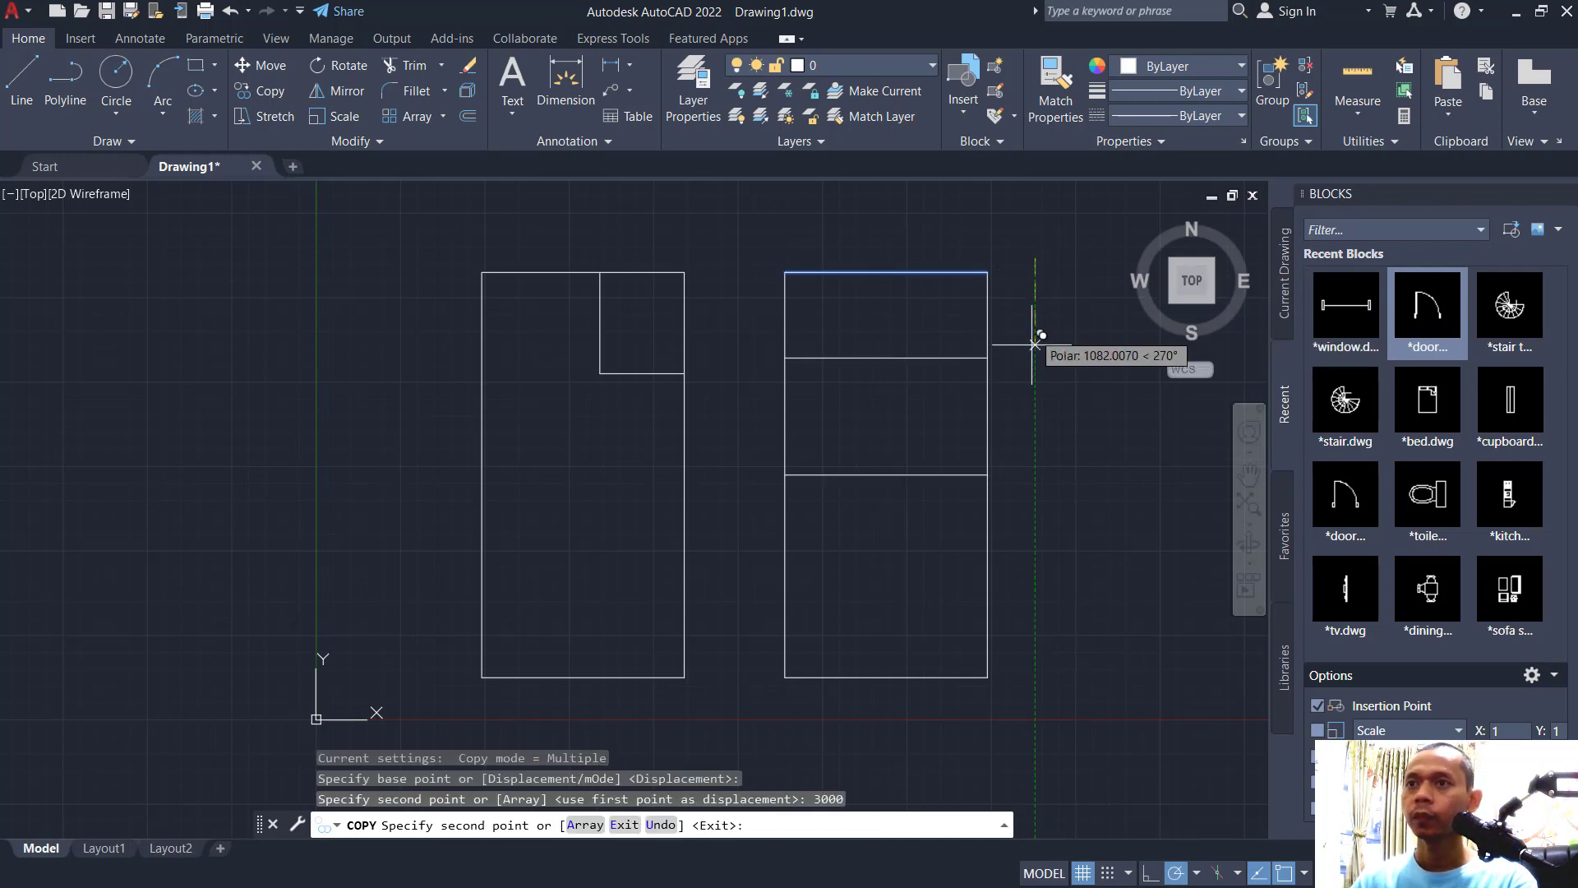
pyautogui.press('Escape')
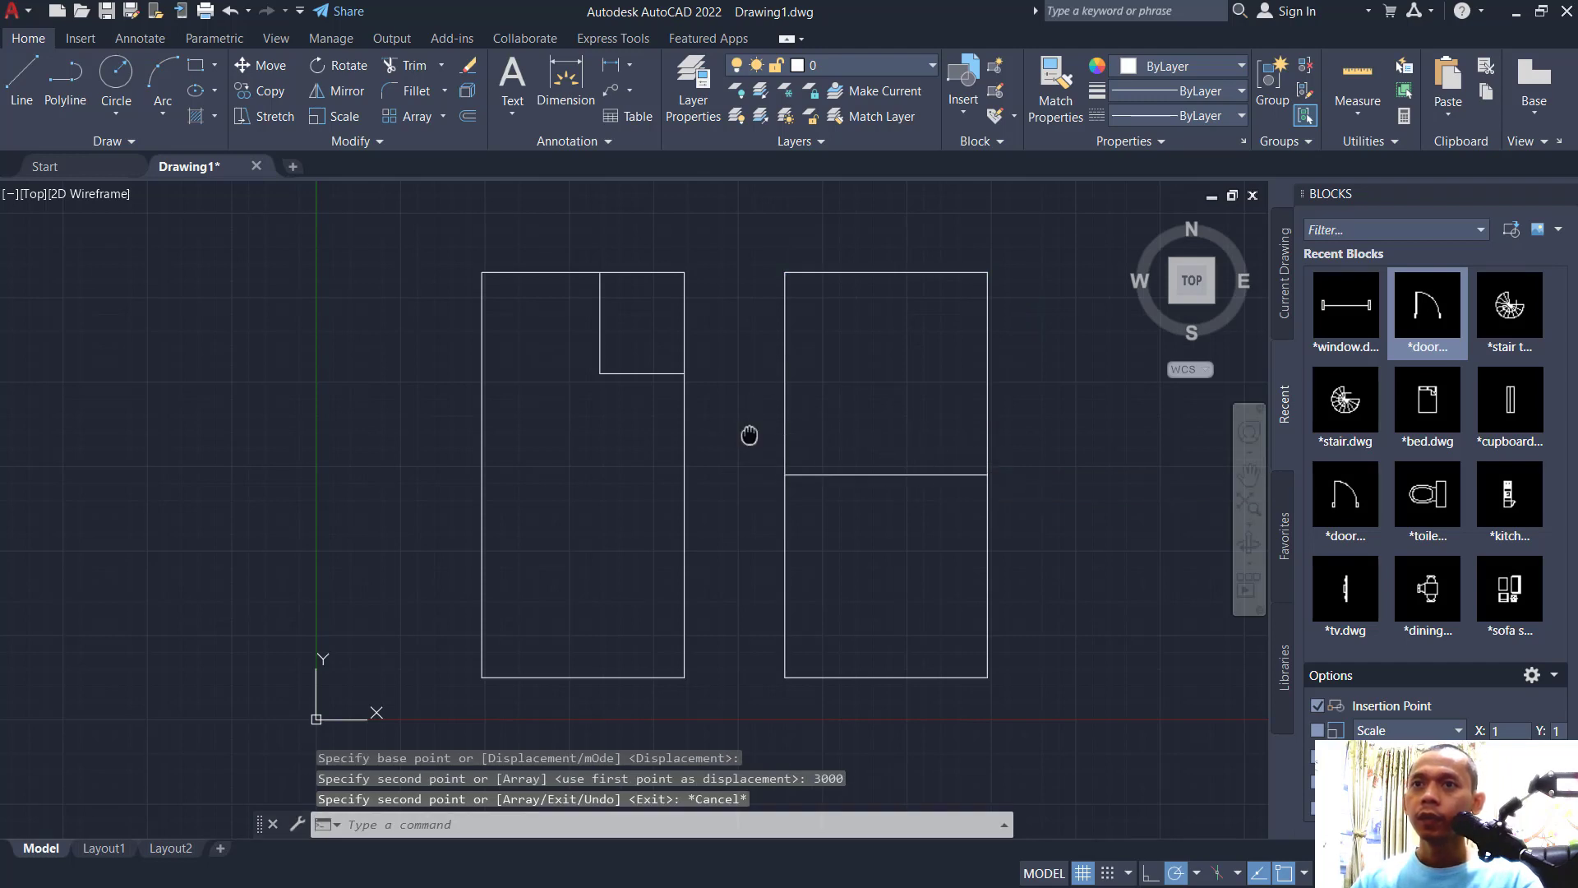
# Join the four outer lines of the left plan into one closed polyline
pyautogui.moveTo(747, 436); pyautogui.dragTo(773, 443, button='middle')
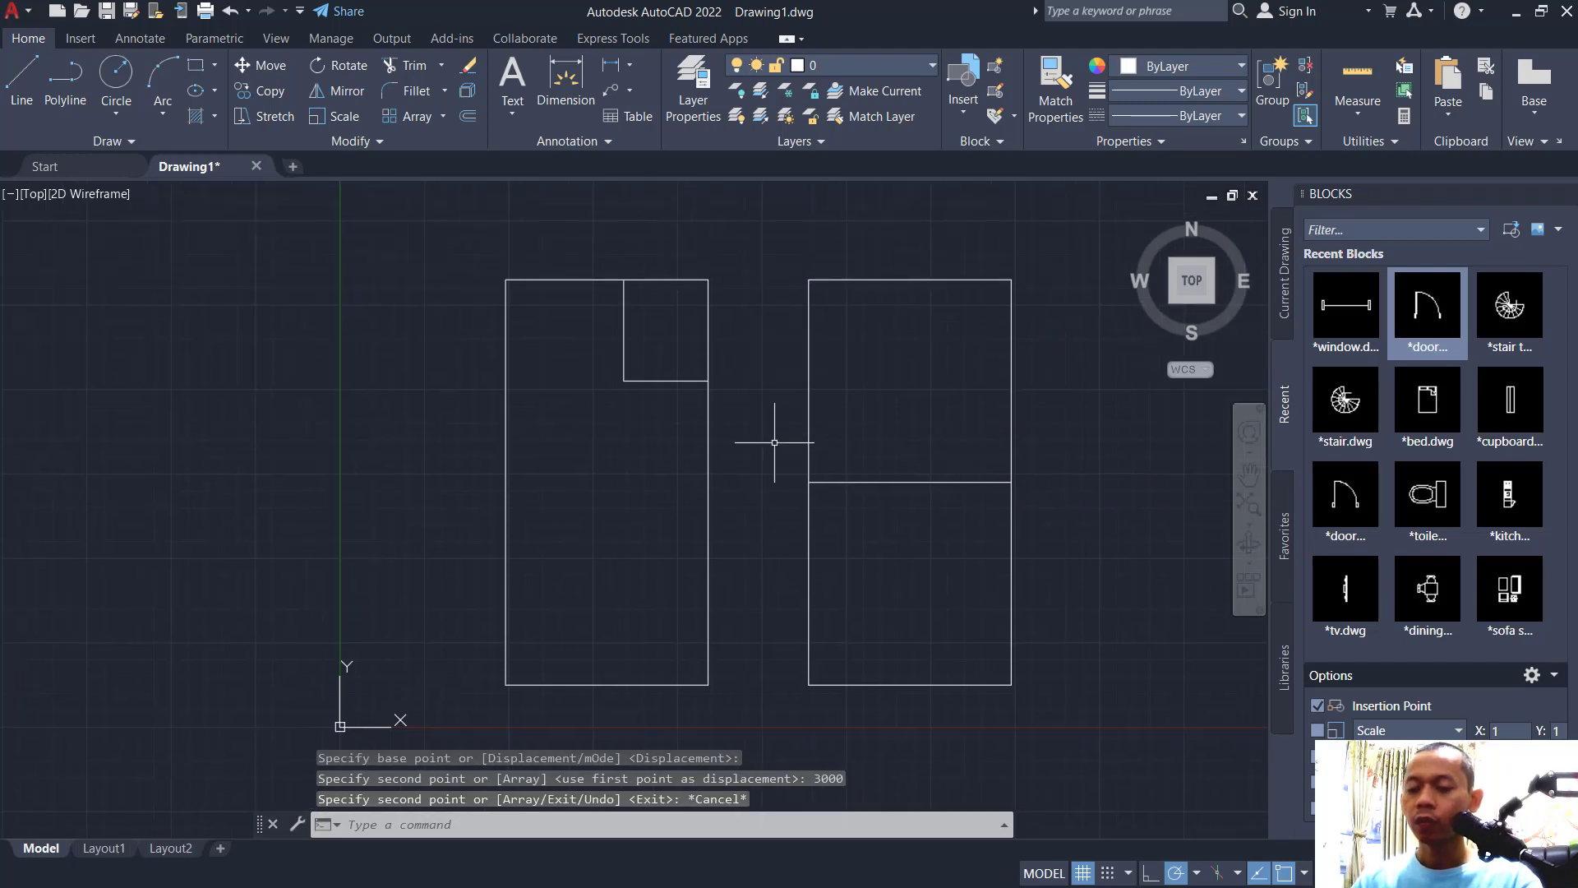
pyautogui.write('J')
pyautogui.press('Return')
pyautogui.click(765, 233)
pyautogui.click(698, 282)
pyautogui.click(587, 732)
pyautogui.click(461, 625)
pyautogui.press('Return')
# Join the right plan's four outer lines and the left plan's two corner-room partition lines into separate polylines
pyautogui.press('Return')
pyautogui.click(1101, 721)
pyautogui.click(858, 646)
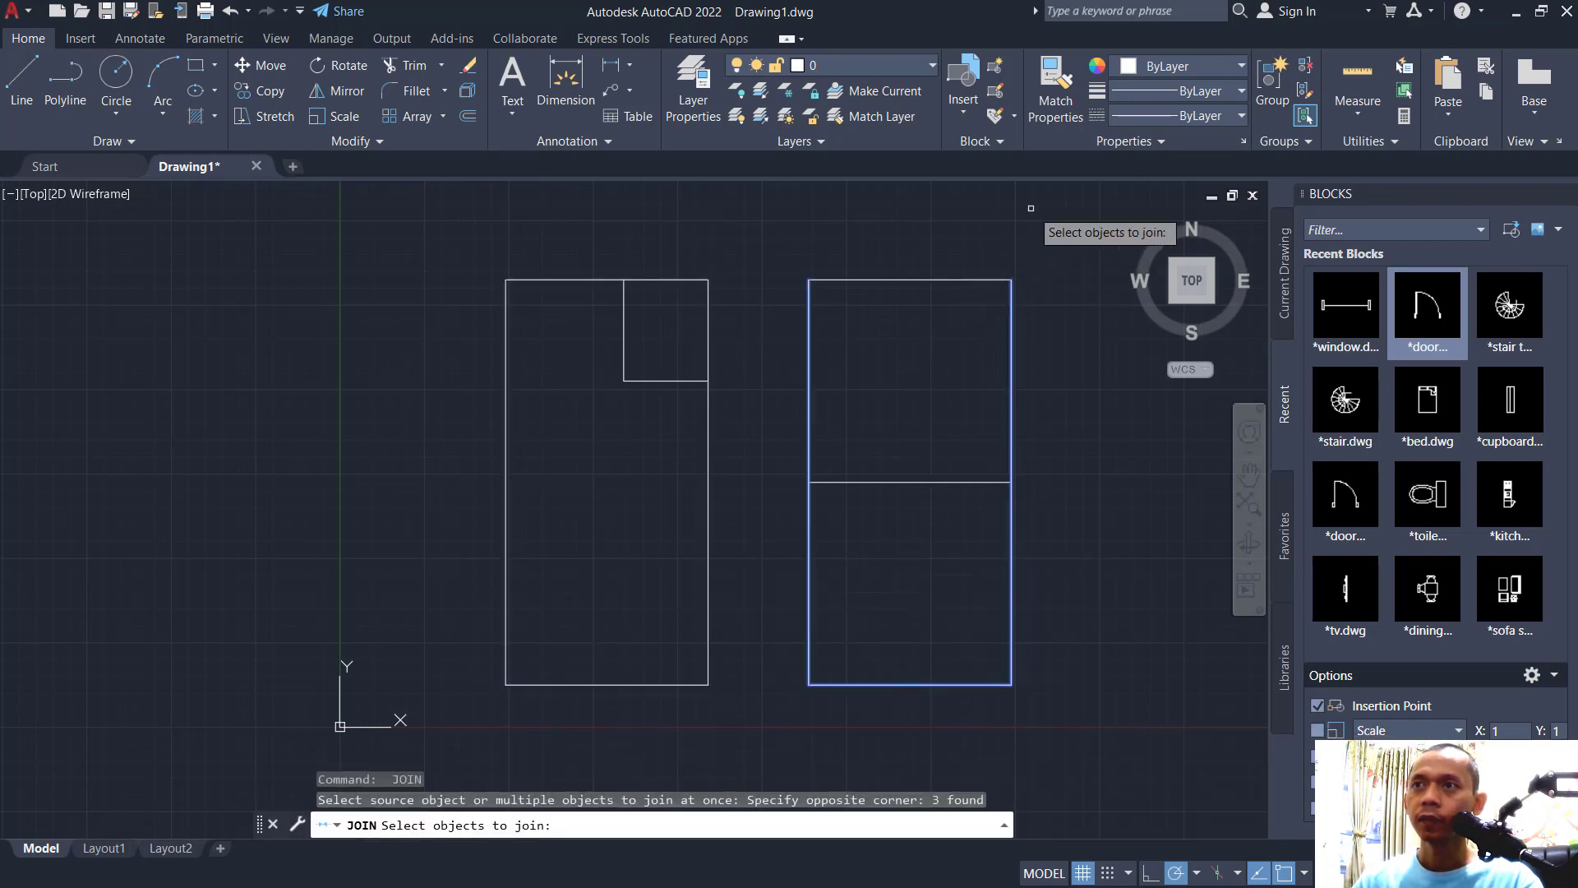
pyautogui.click(1036, 207)
pyautogui.click(808, 325)
pyautogui.click(646, 421)
pyautogui.click(591, 338)
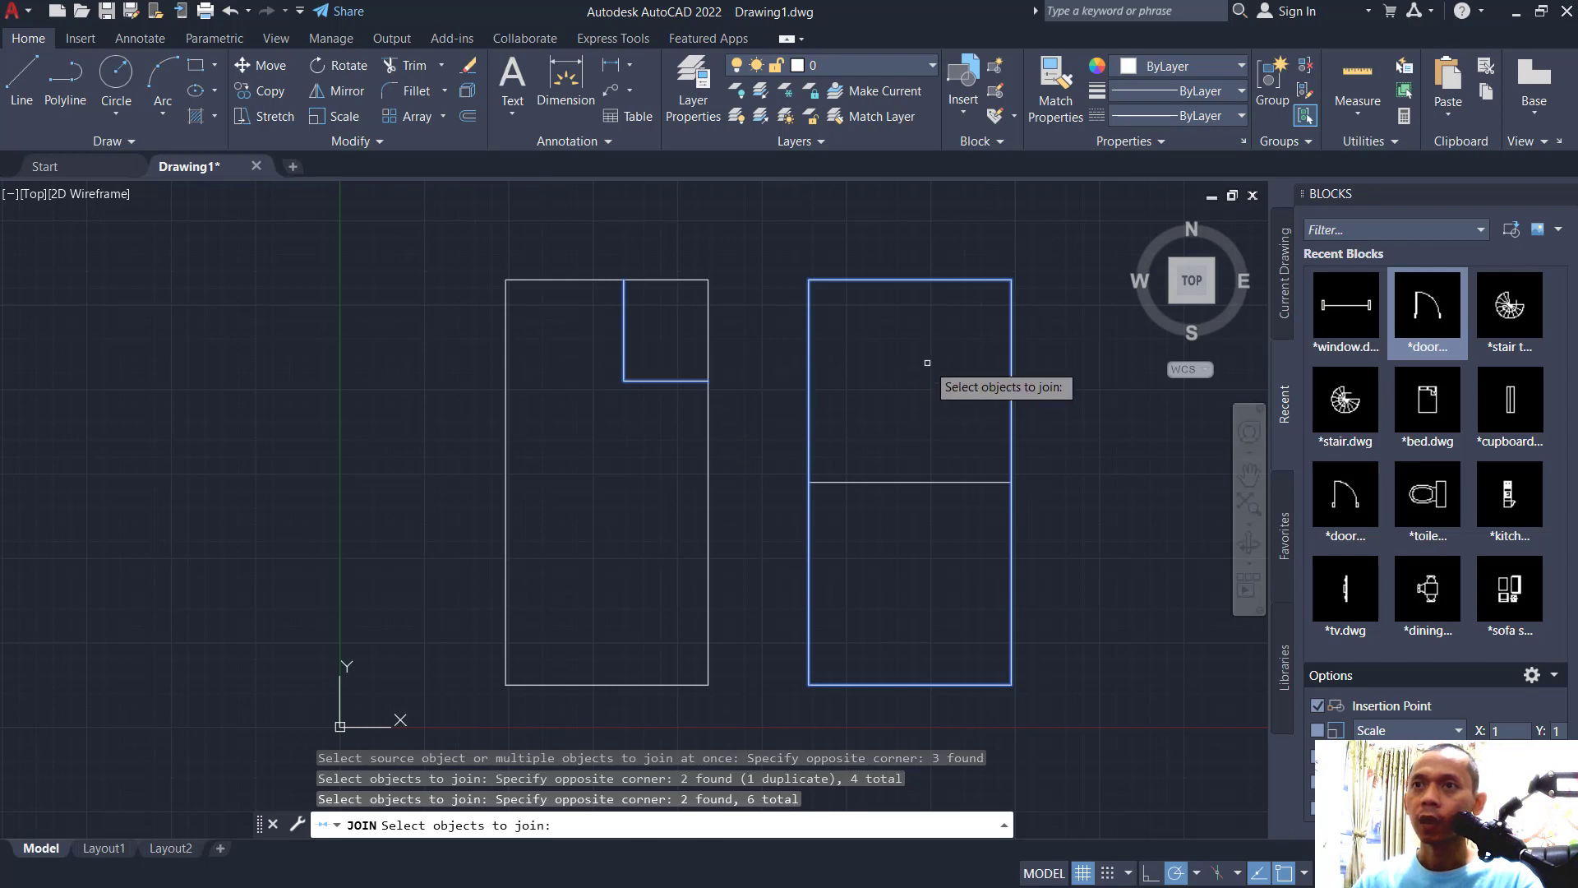
pyautogui.press('Return')
pyautogui.click(905, 284)
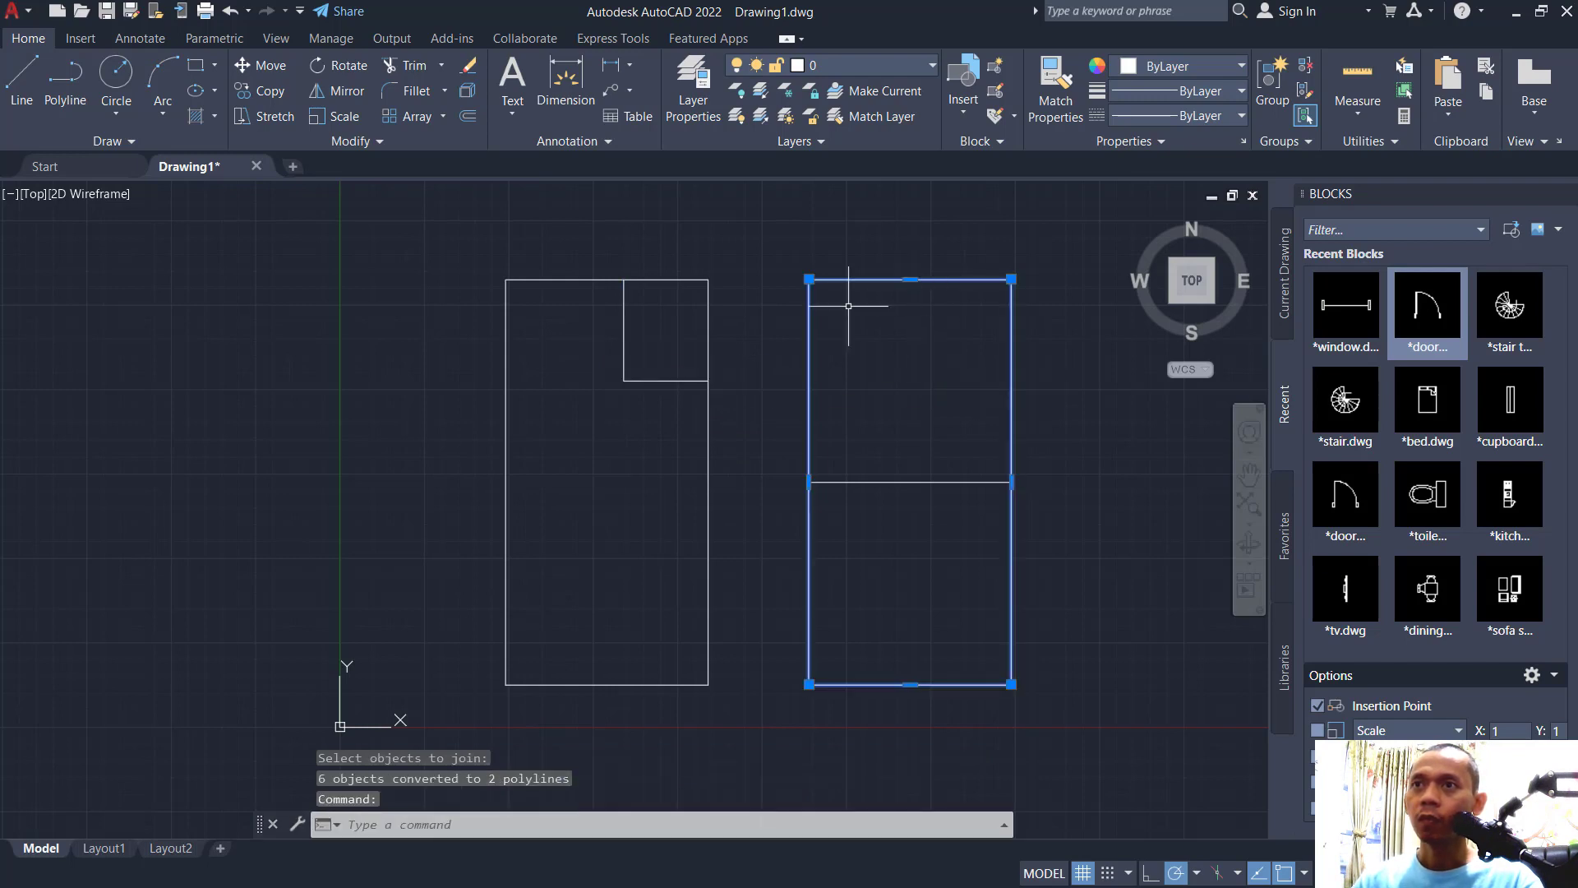
pyautogui.press('Escape')
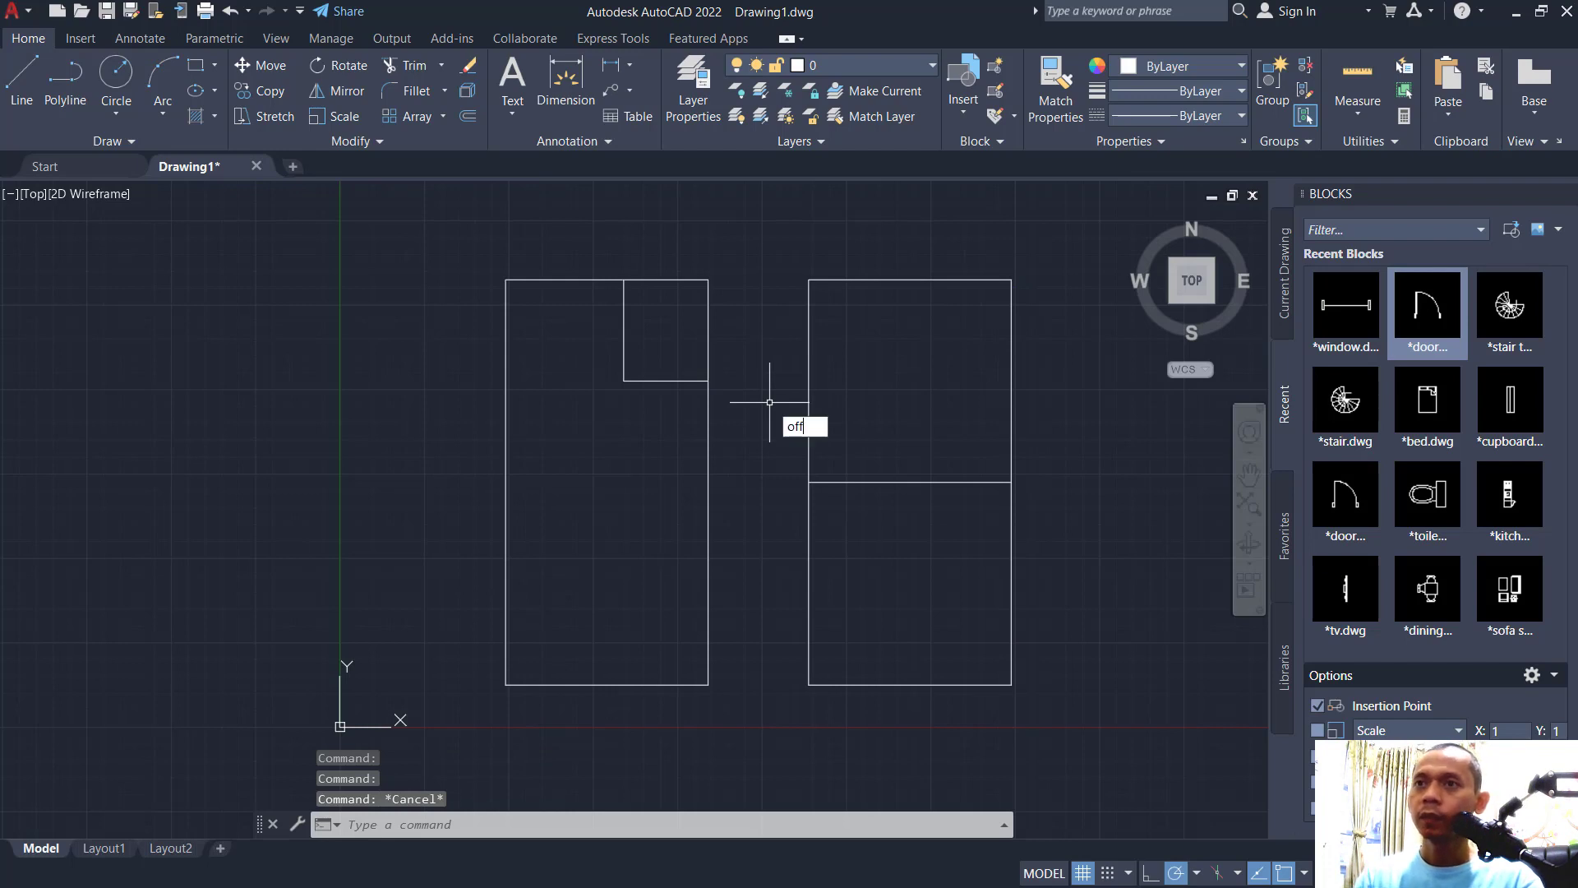
# Offset the outer outlines of both plans 150 inward to form the exterior walls
pyautogui.press('Return')
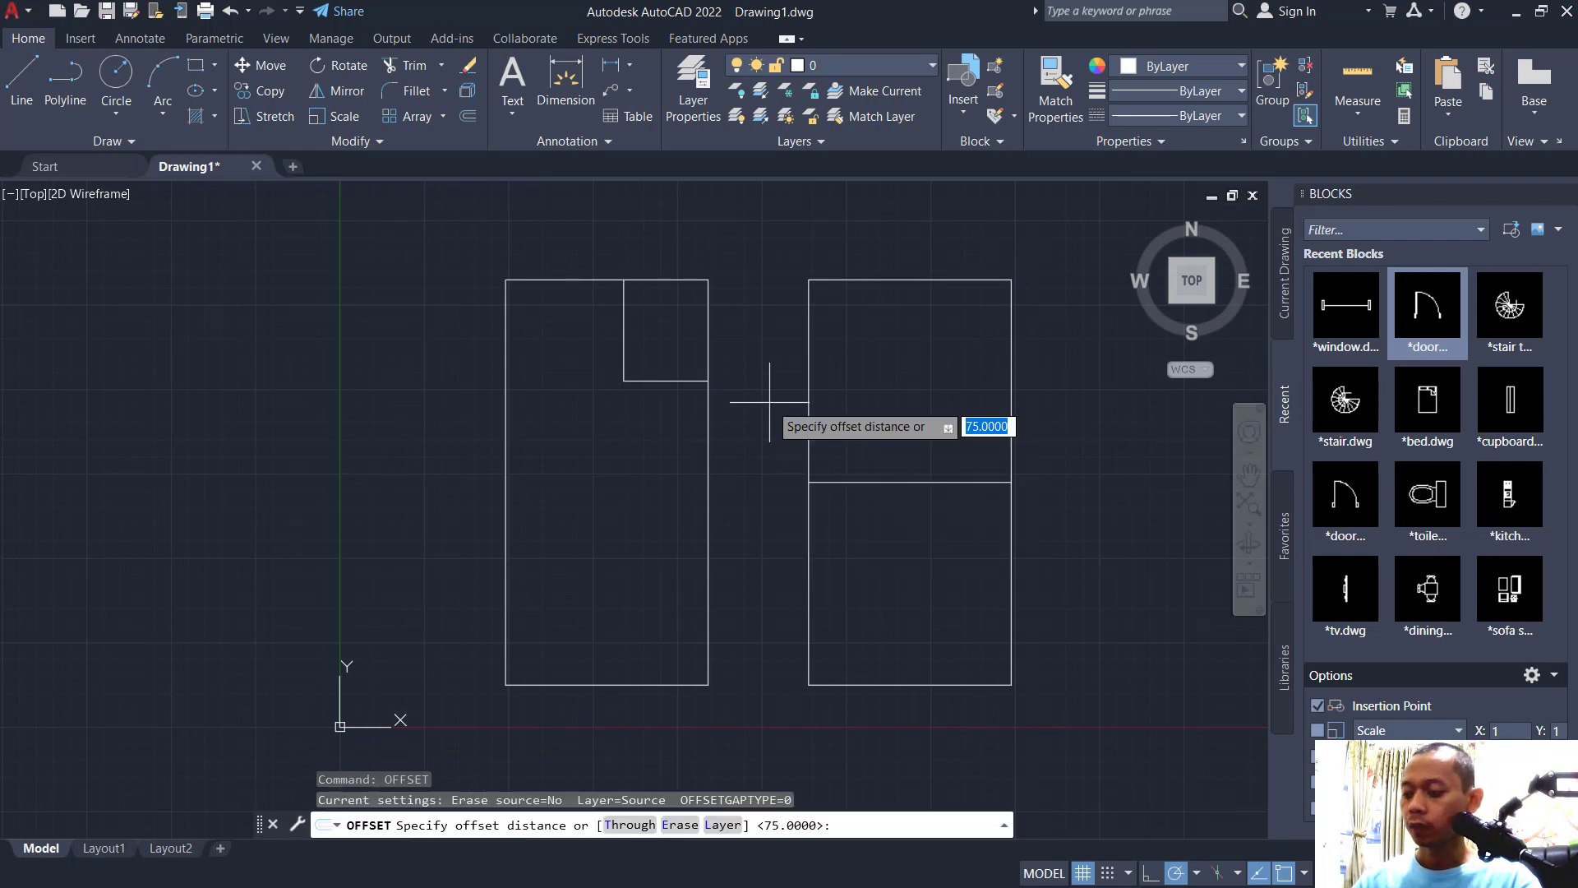
pyautogui.press('Return')
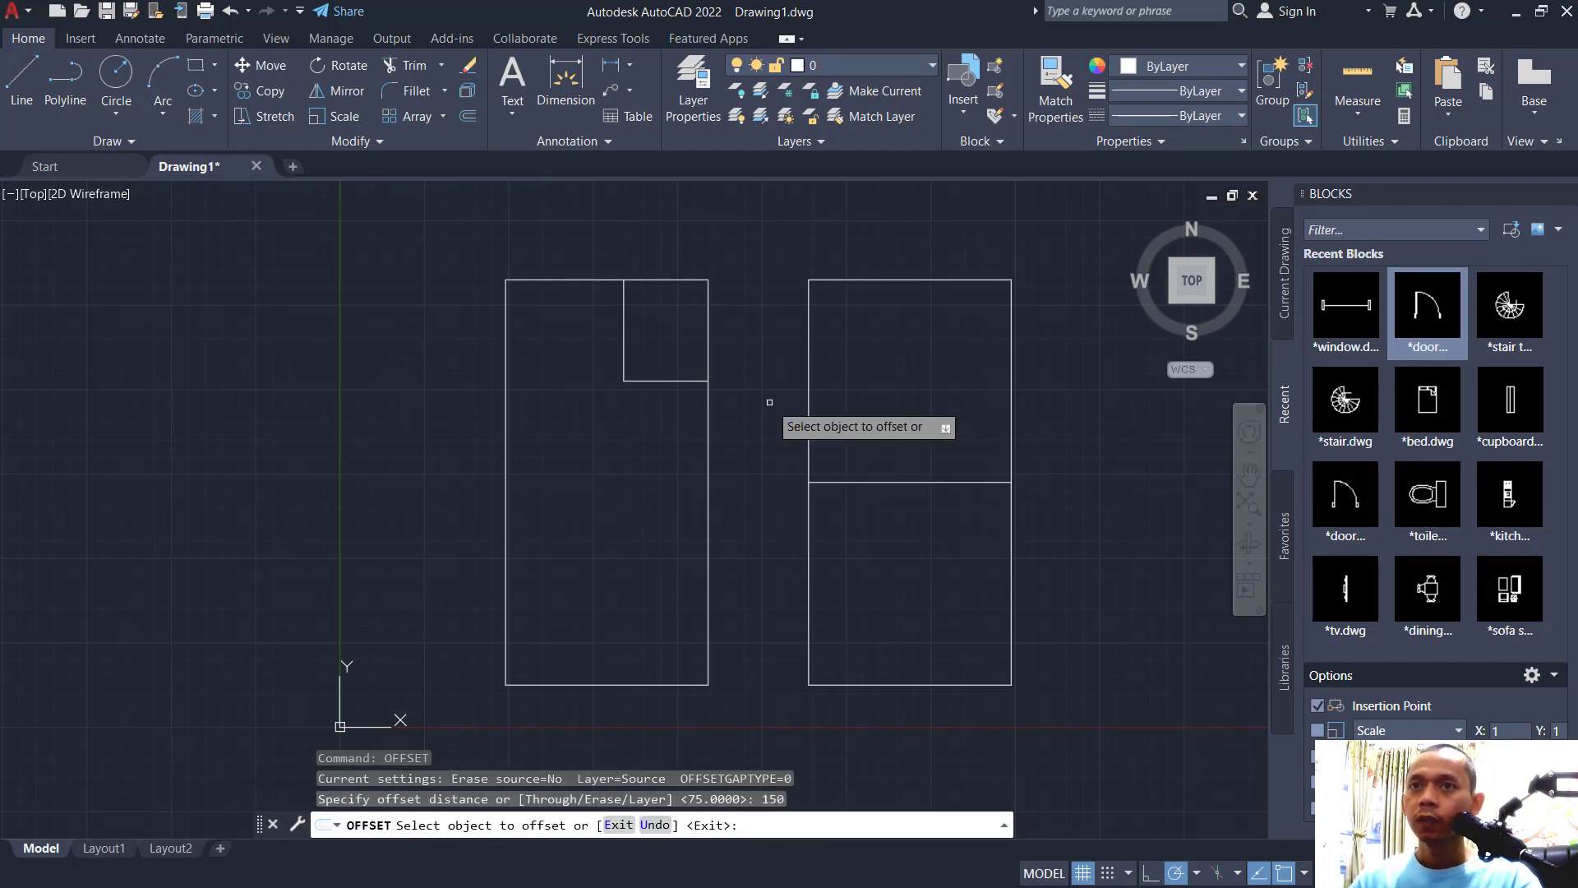
pyautogui.click(583, 279)
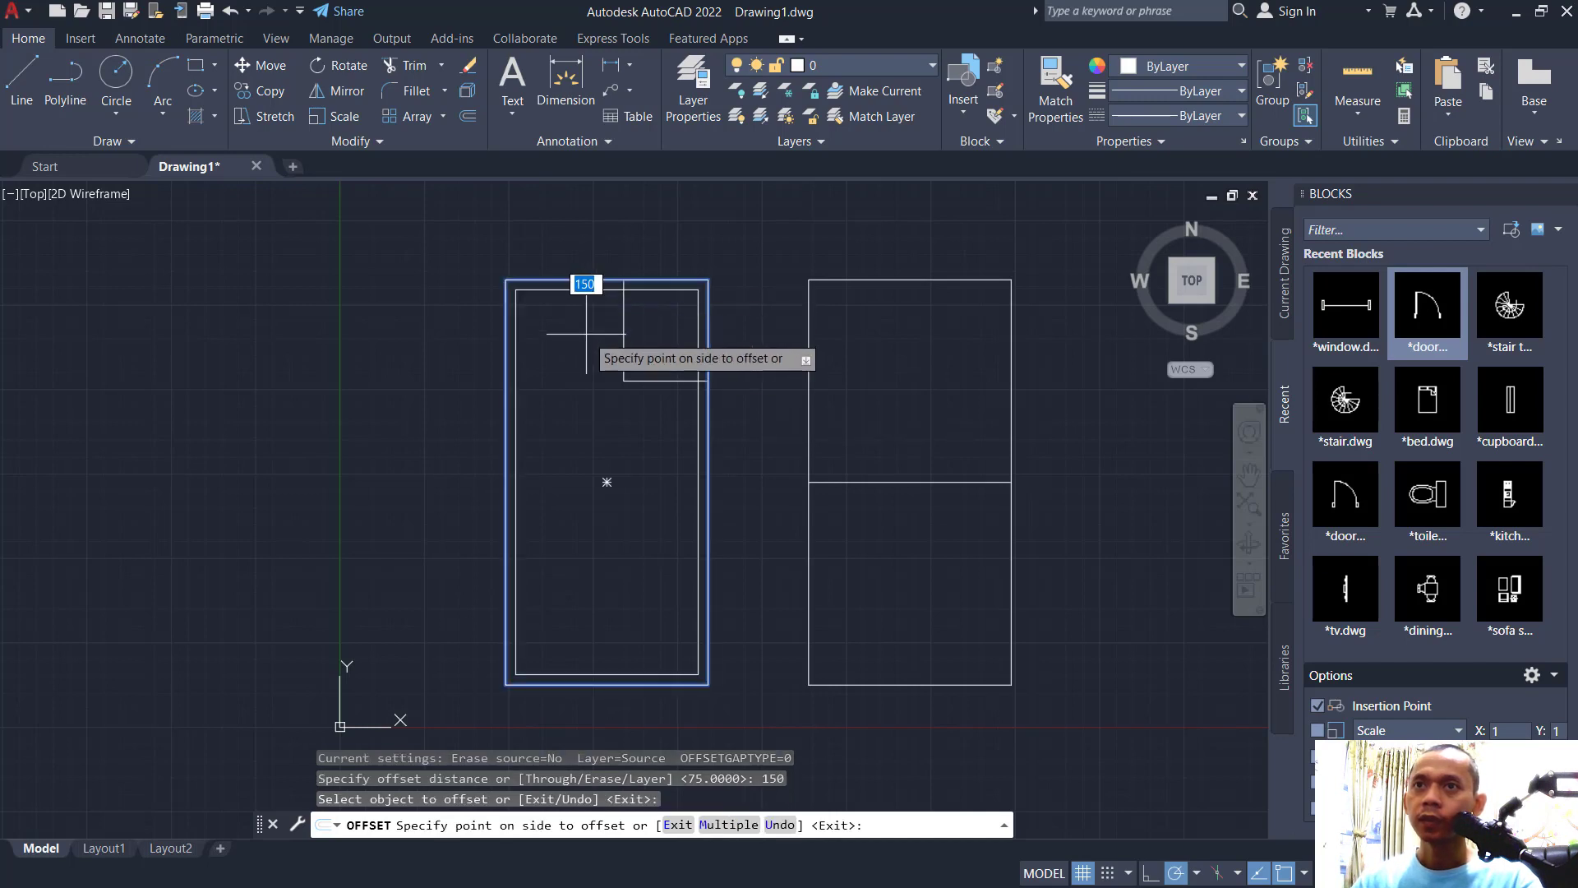
pyautogui.click(584, 333)
pyautogui.click(859, 279)
pyautogui.click(814, 354)
pyautogui.press('Return')
# Offset the left plan's corner-room partition polyline 75 to both sides
pyautogui.press('Return')
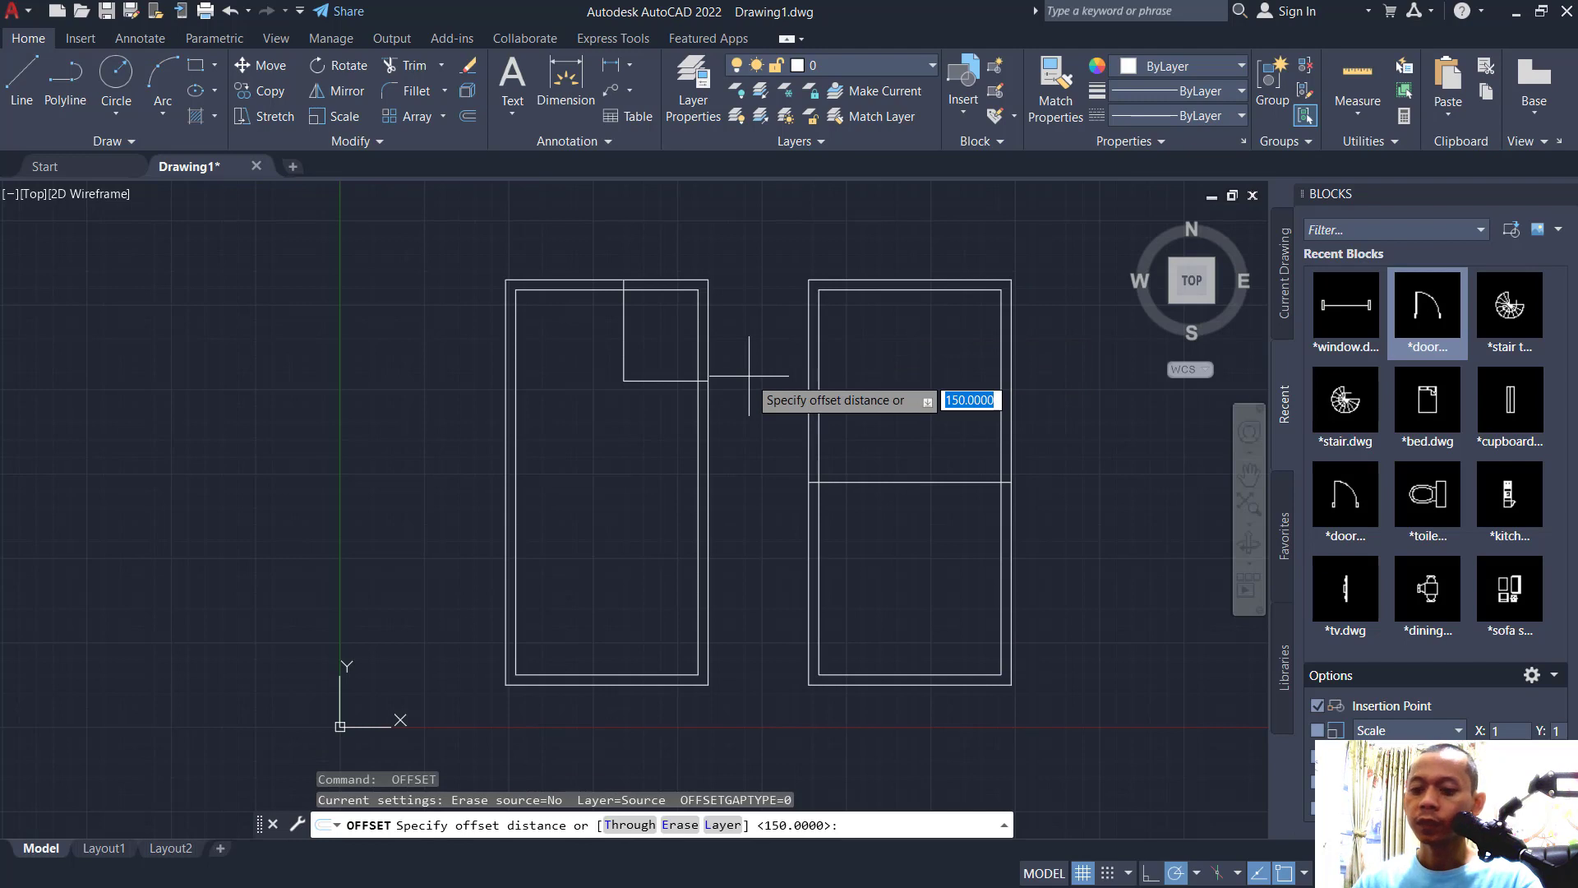
pyautogui.write('75')
pyautogui.press('Return')
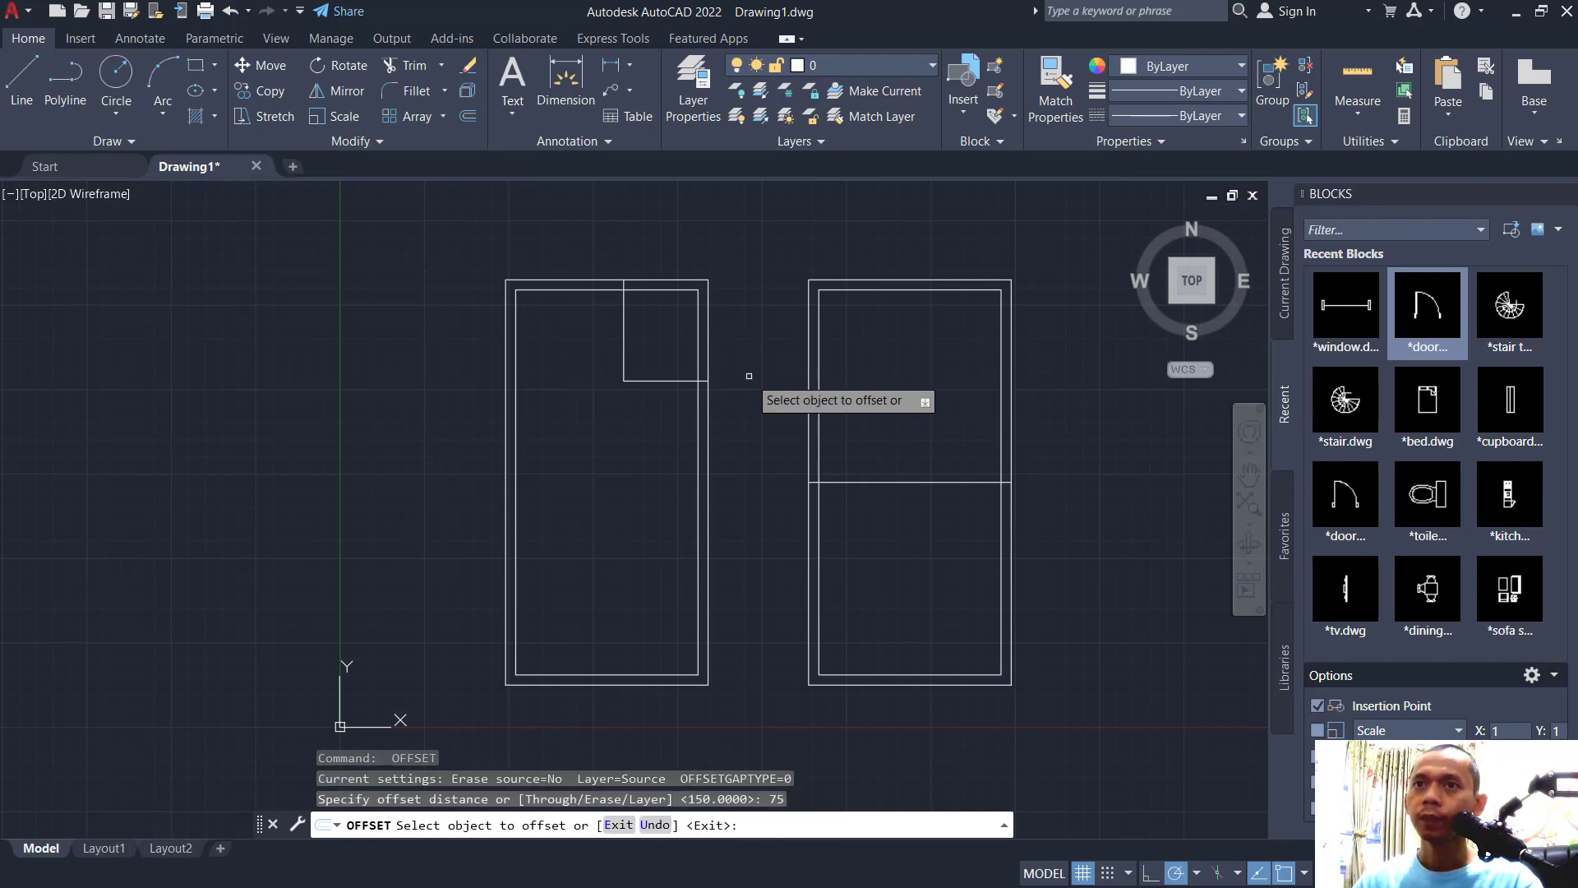
pyautogui.click(652, 381)
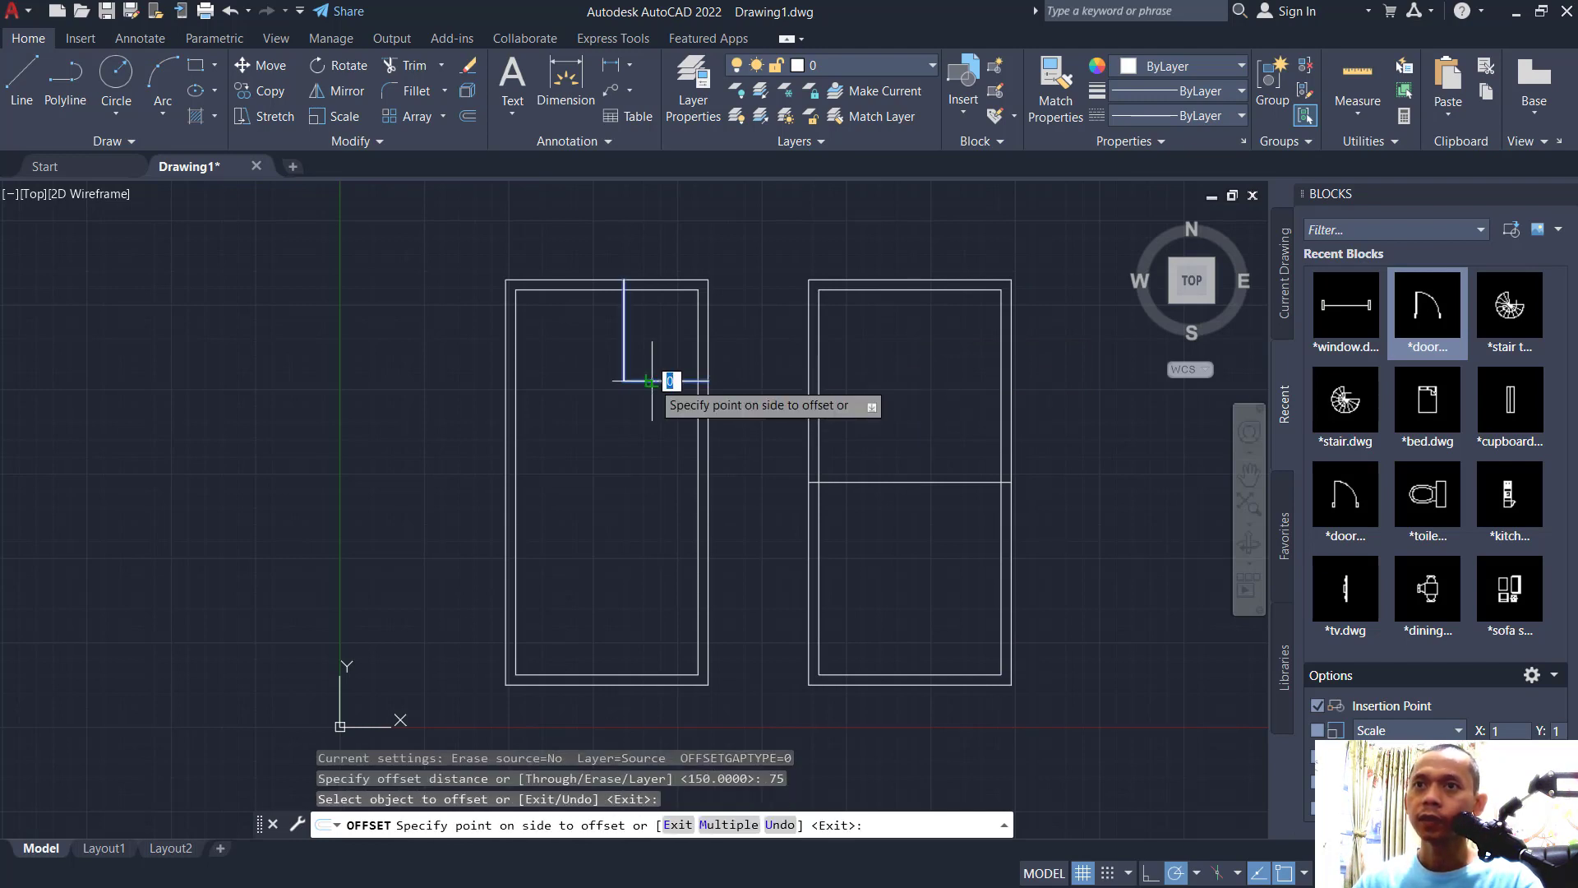
pyautogui.click(666, 341)
pyautogui.click(663, 382)
pyautogui.click(715, 407)
# Offset the right plan's middle dividing line 75 upward and 75 downward
pyautogui.click(861, 481)
pyautogui.click(863, 442)
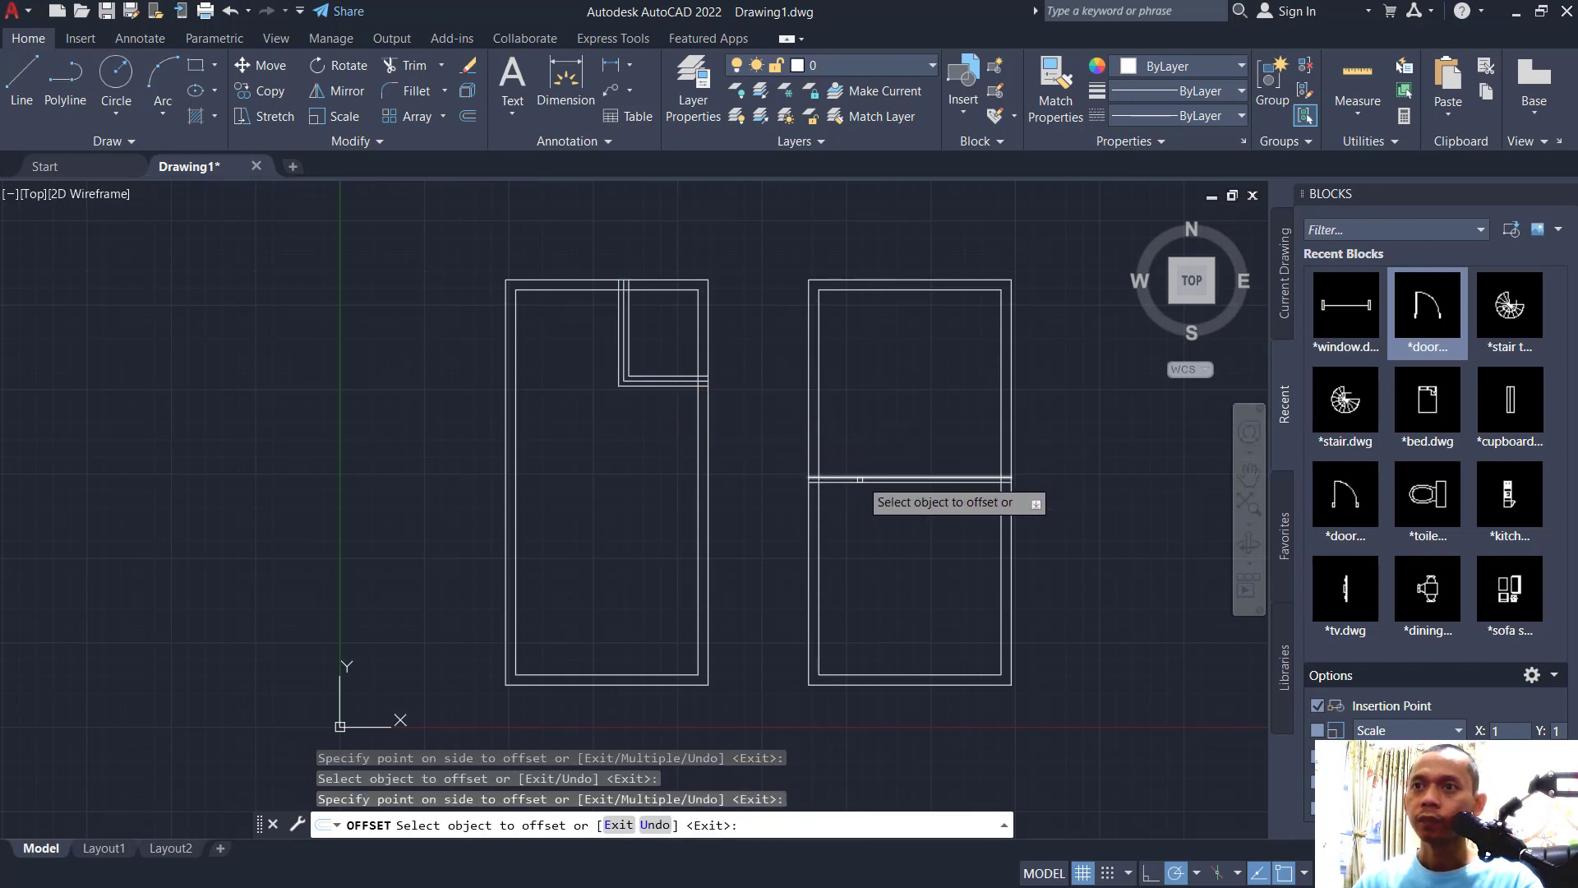
pyautogui.click(857, 481)
pyautogui.click(857, 519)
pyautogui.press('Return')
# Delete the original centre lines of the right plan's dividing wall and the left plan's corner-room partition
pyautogui.scroll(4, 822, 467)
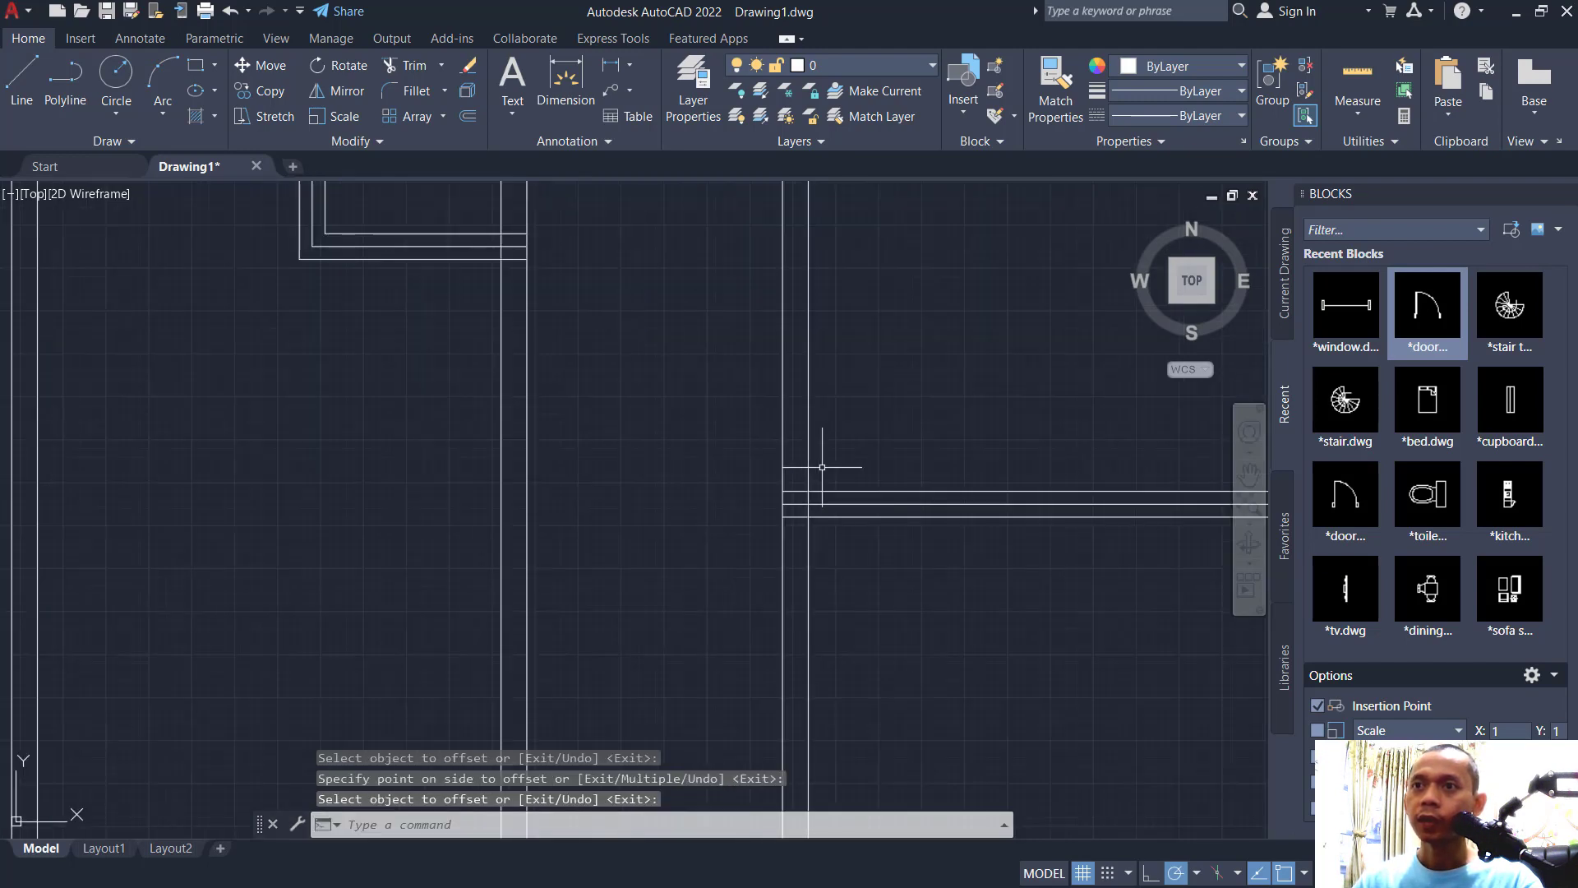
pyautogui.click(831, 496)
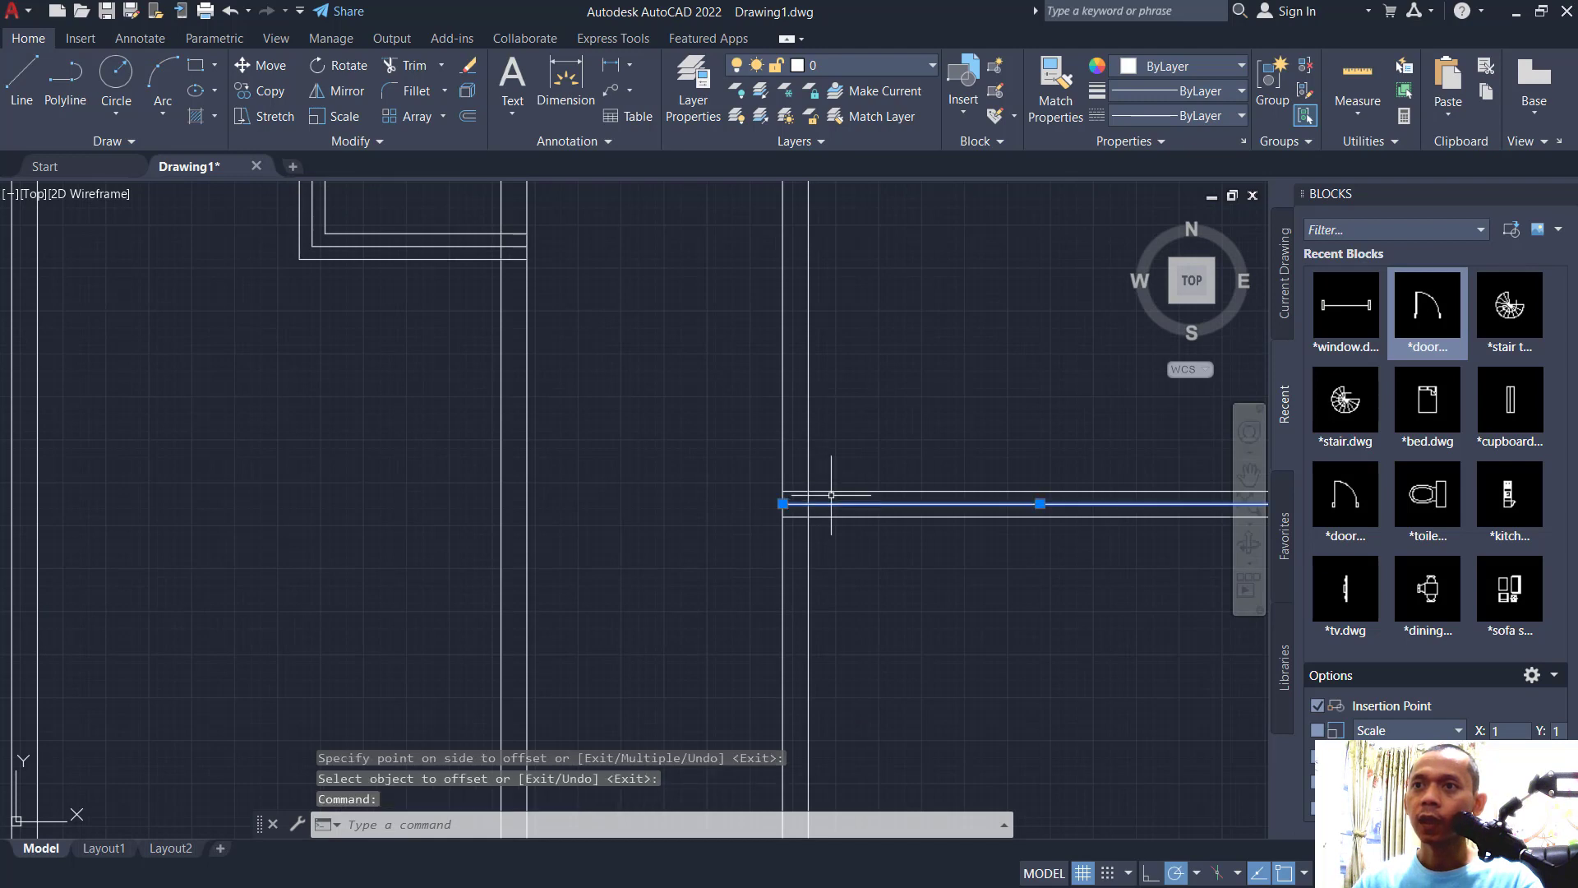
pyautogui.click(493, 245)
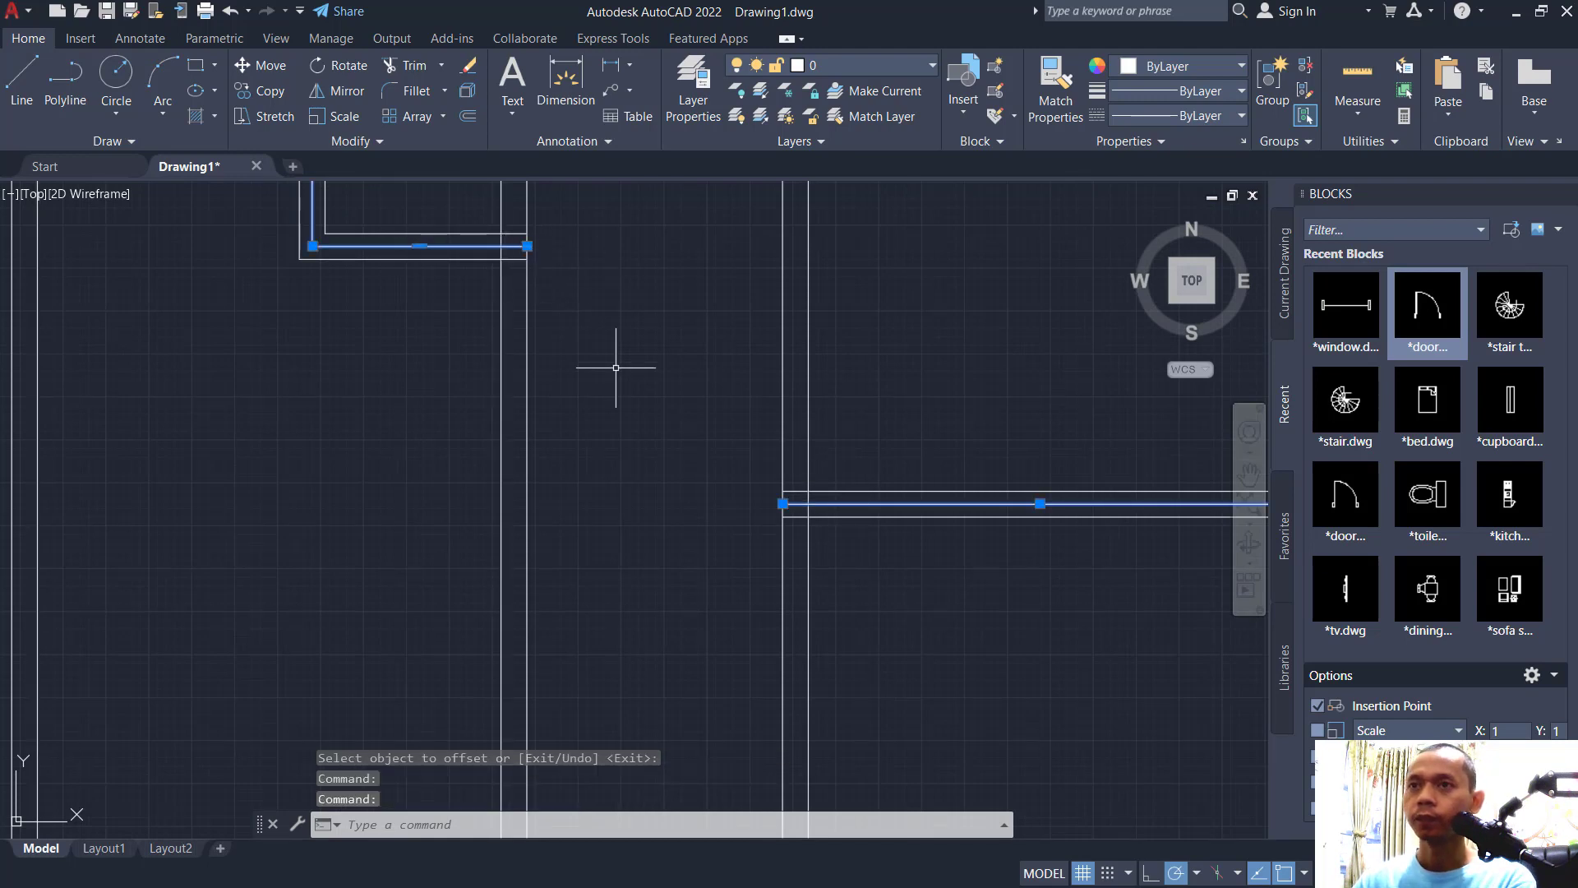
pyautogui.press('Delete')
# Trim the right plan's dividing wall and inner outline where they cross at both outer walls
pyautogui.scroll(-3, 822, 395)
pyautogui.scroll(3, 1004, 504)
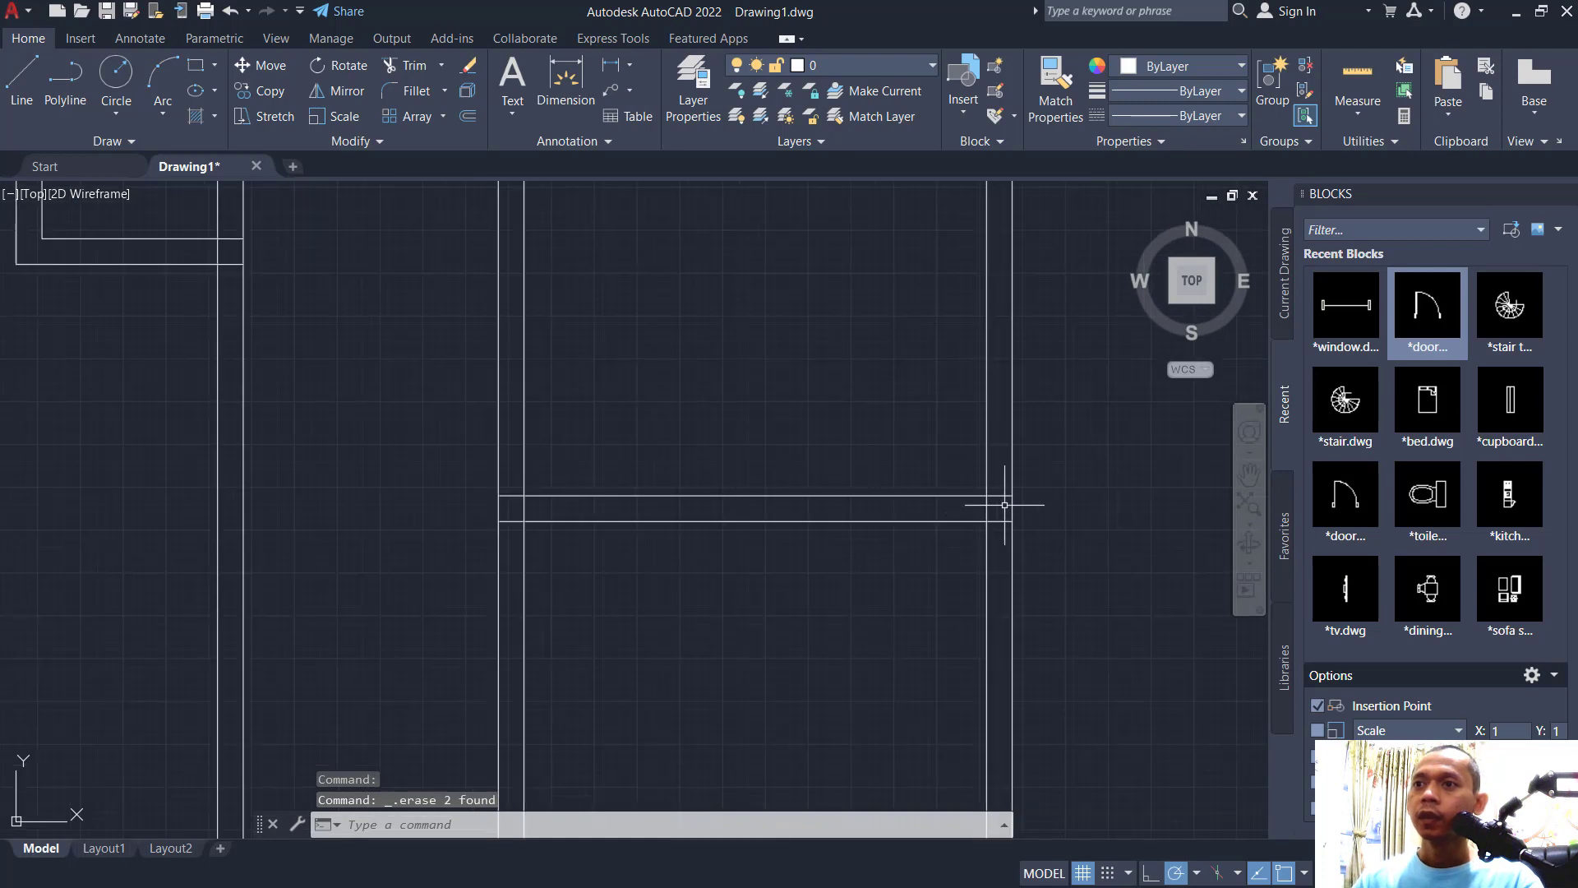
pyautogui.scroll(3, 1004, 504)
pyautogui.write('tr')
pyautogui.press('Return')
pyautogui.moveTo(979, 429); pyautogui.dragTo(961, 506)
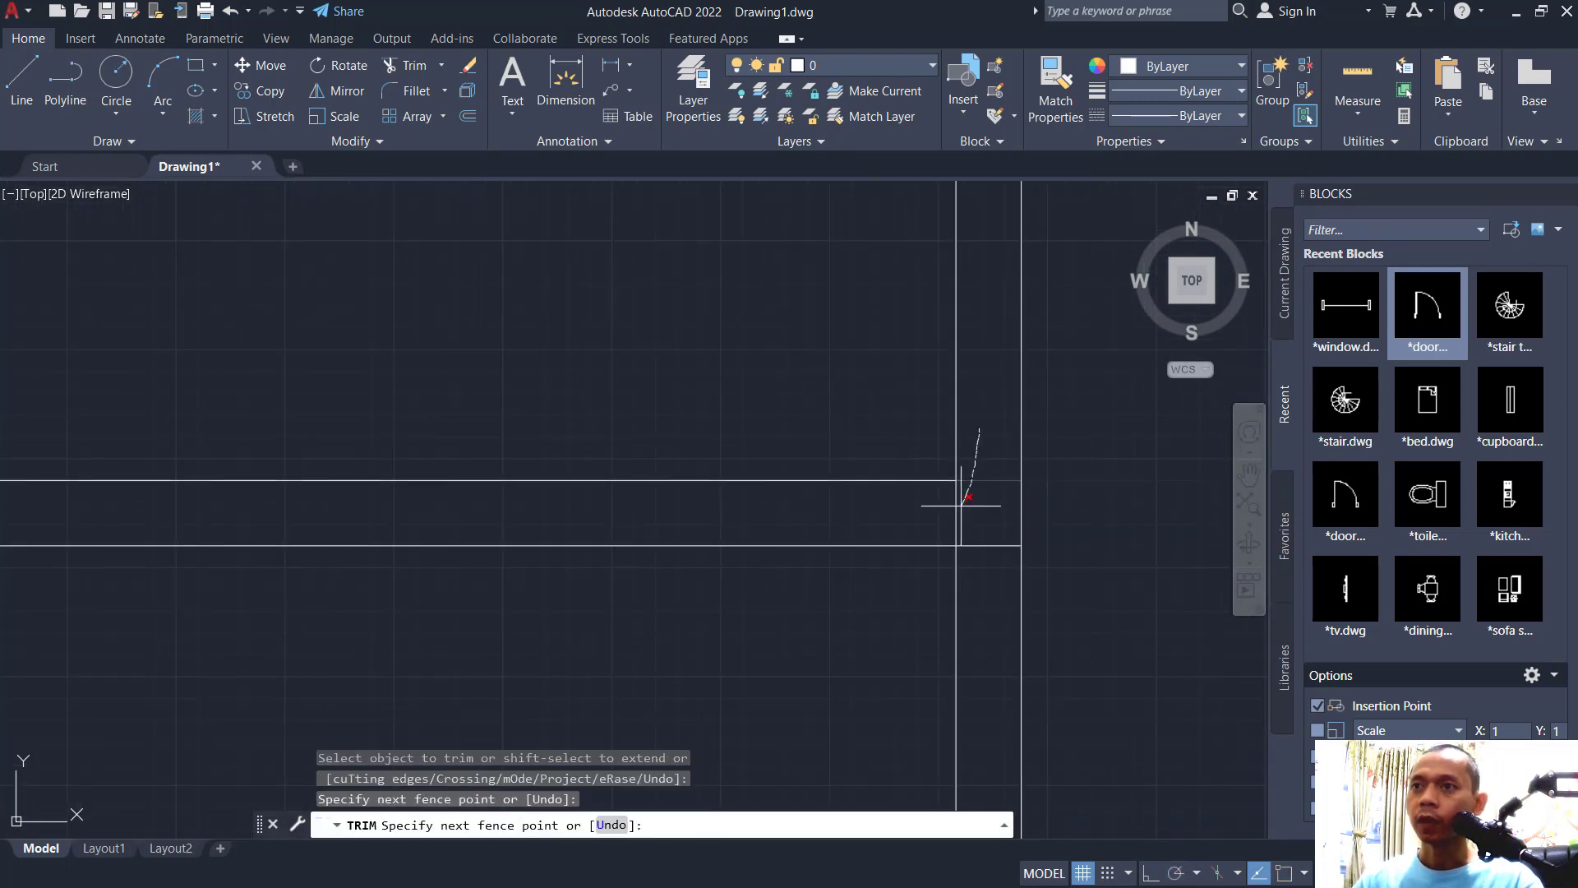
pyautogui.scroll(2, 670, 522)
pyautogui.moveTo(670, 522)
pyautogui.mouseDown(button='middle')
pyautogui.moveTo(741, 557)
pyautogui.moveTo(653, 511)
pyautogui.moveTo(699, 565)
pyautogui.mouseUp(button='middle')
pyautogui.moveTo(643, 583); pyautogui.dragTo(691, 580)
# Trim the left plan's corner-room partition junctions with the right and upper outer walls to open the wall connections
pyautogui.scroll(-5, 629, 435)
pyautogui.scroll(3, 575, 436)
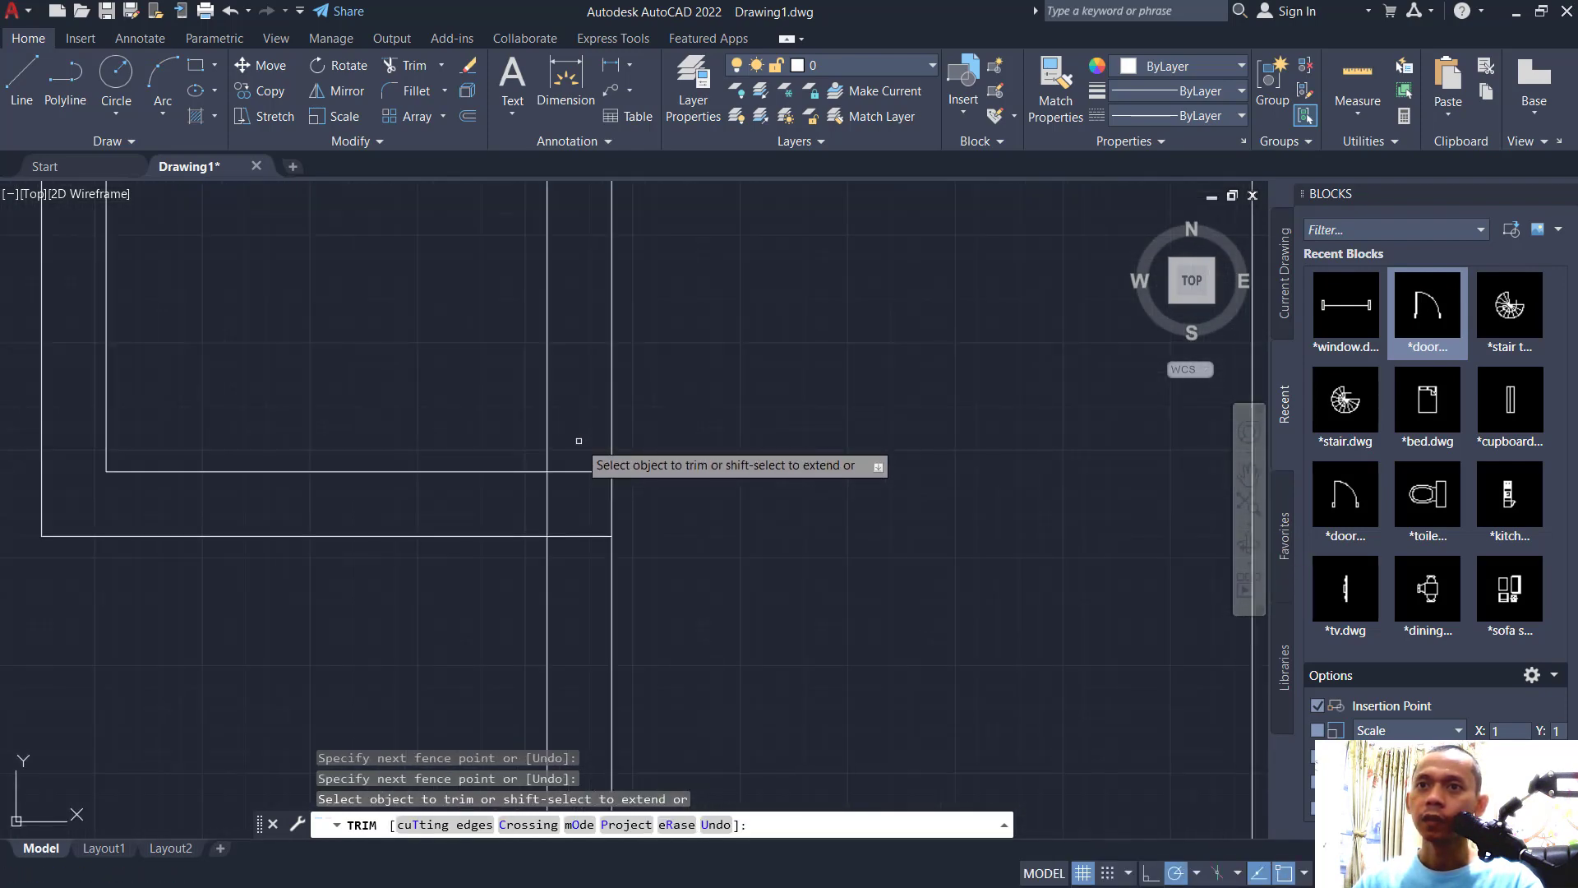
pyautogui.moveTo(580, 442); pyautogui.dragTo(579, 567)
pyautogui.moveTo(535, 511); pyautogui.dragTo(526, 503)
pyautogui.scroll(-3, 476, 441)
pyautogui.scroll(3, 606, 461)
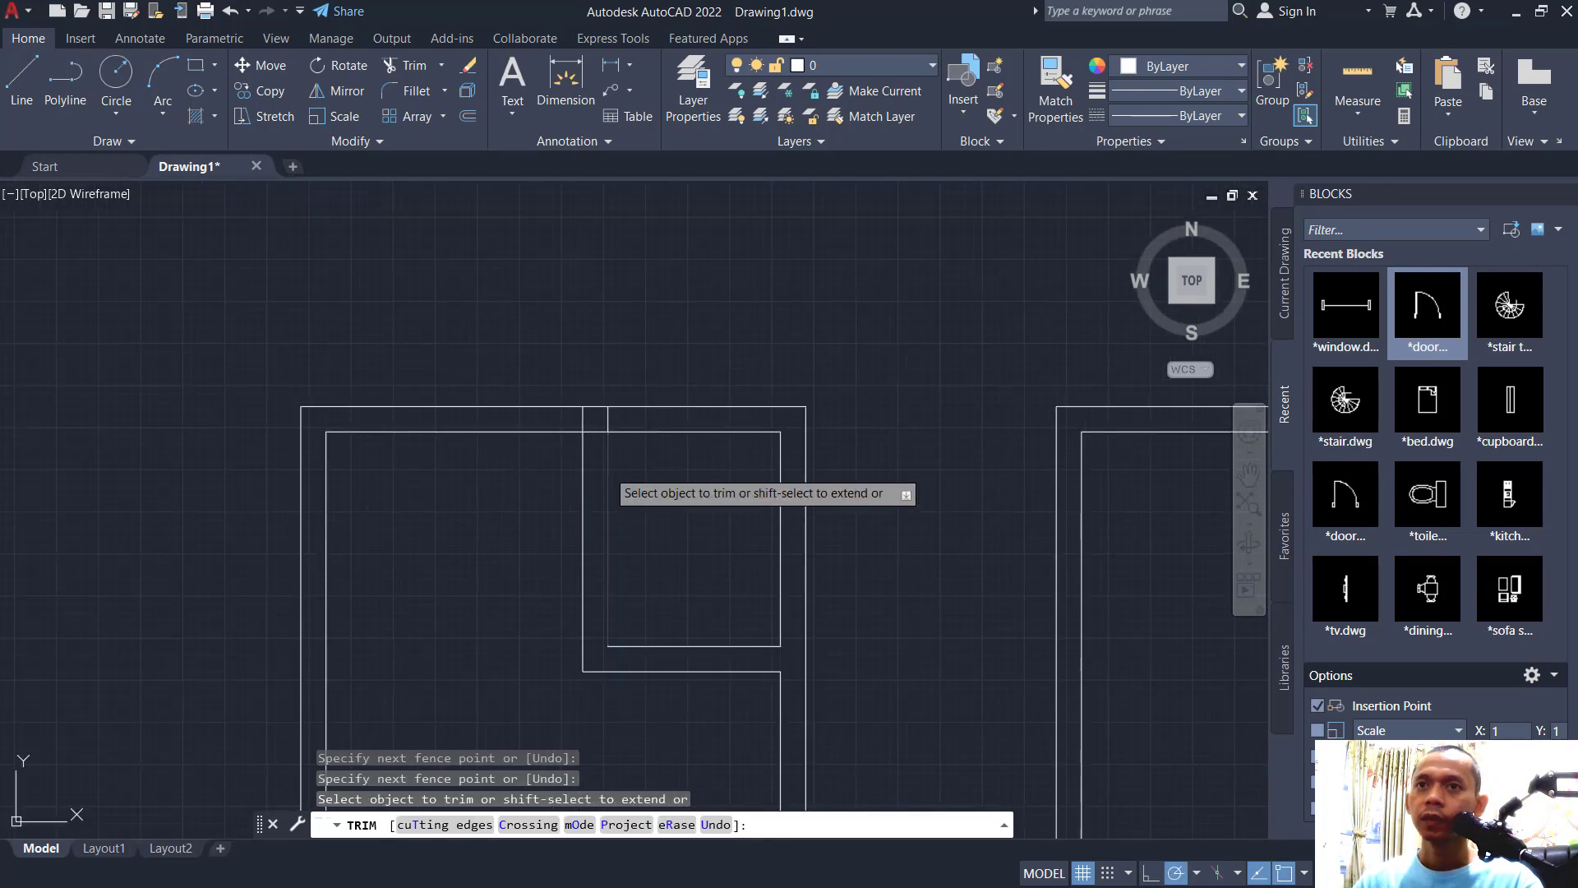
pyautogui.moveTo(619, 347)
pyautogui.mouseDown()
pyautogui.moveTo(532, 346)
pyautogui.moveTo(591, 383)
pyautogui.mouseUp()
pyautogui.scroll(-4, 736, 444)
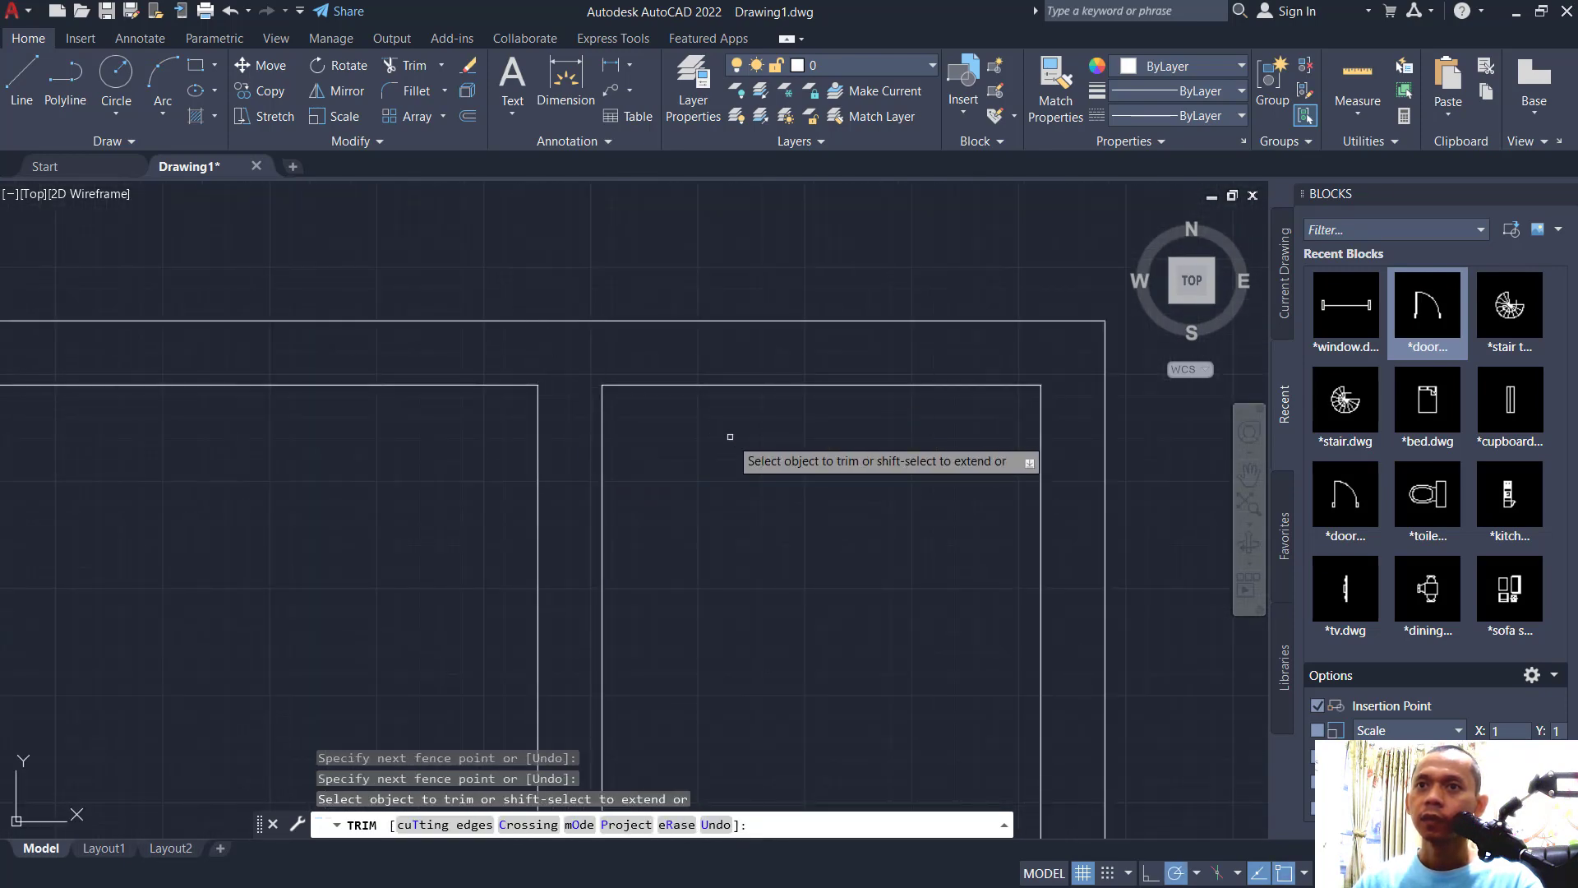
pyautogui.press('Escape')
pyautogui.moveTo(835, 535); pyautogui.dragTo(752, 432, button='middle')
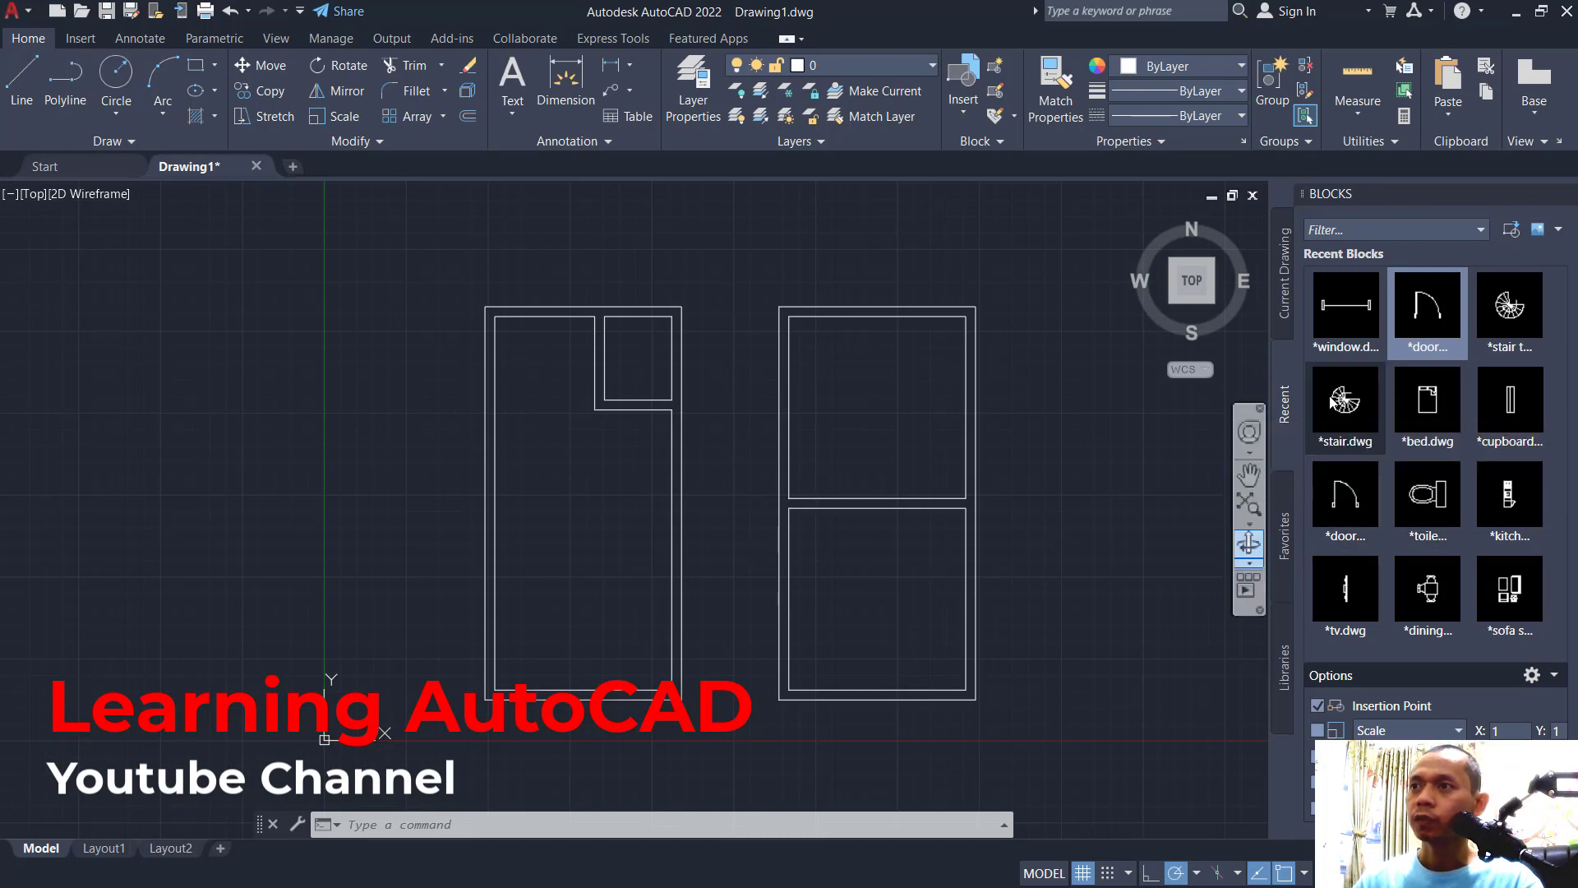
# Insert the stair.dwg block and the other recent spiral stair block in the empty space beside the right plan
pyautogui.moveTo(1332, 400)
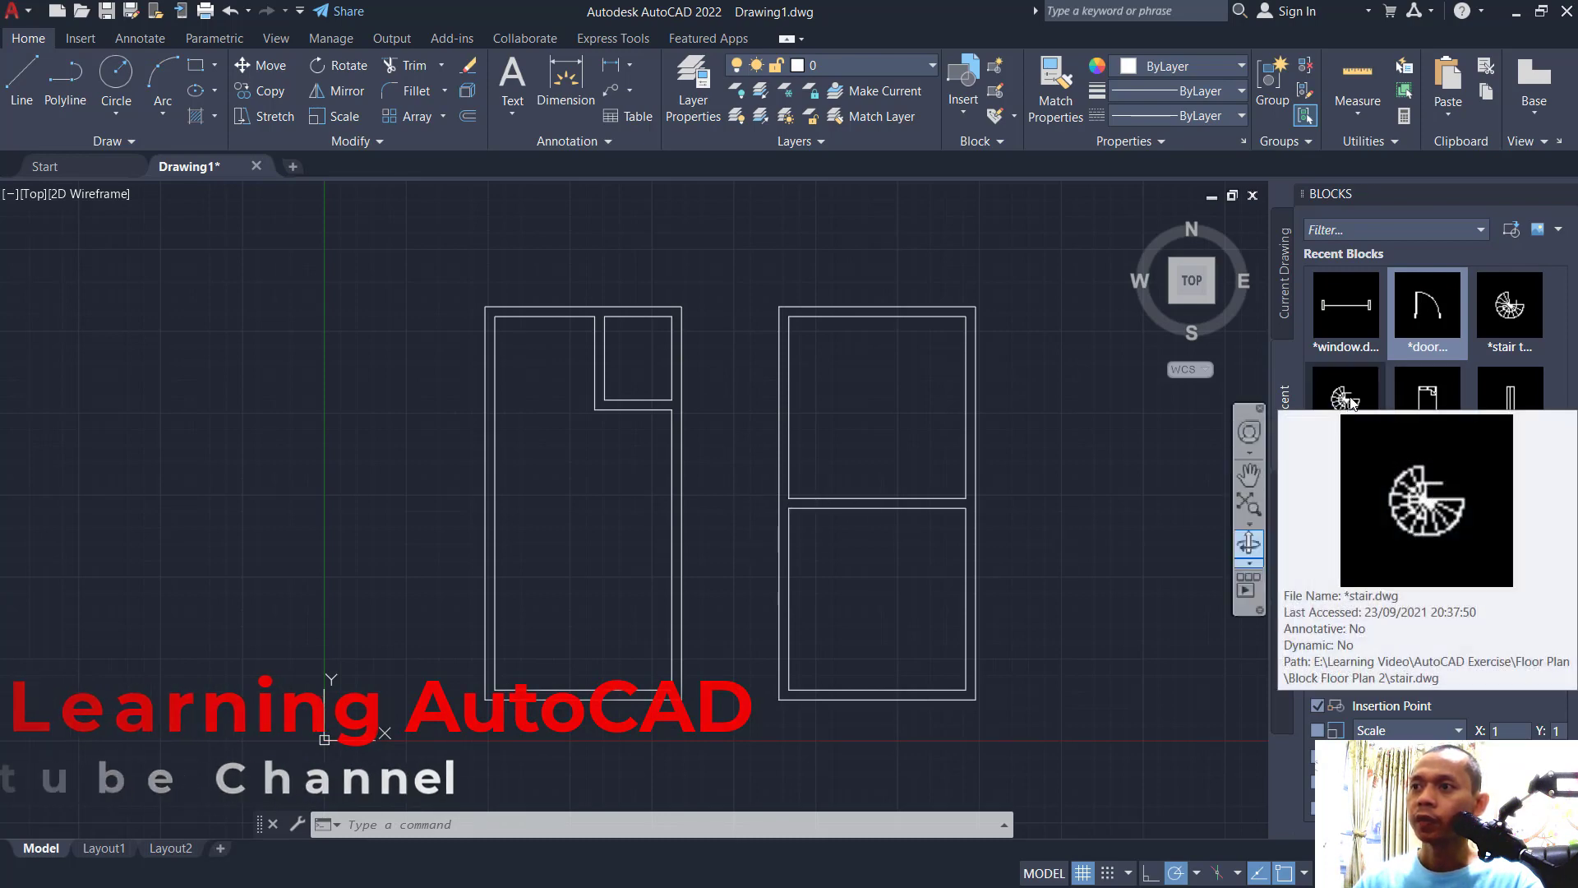
pyautogui.click(1350, 402)
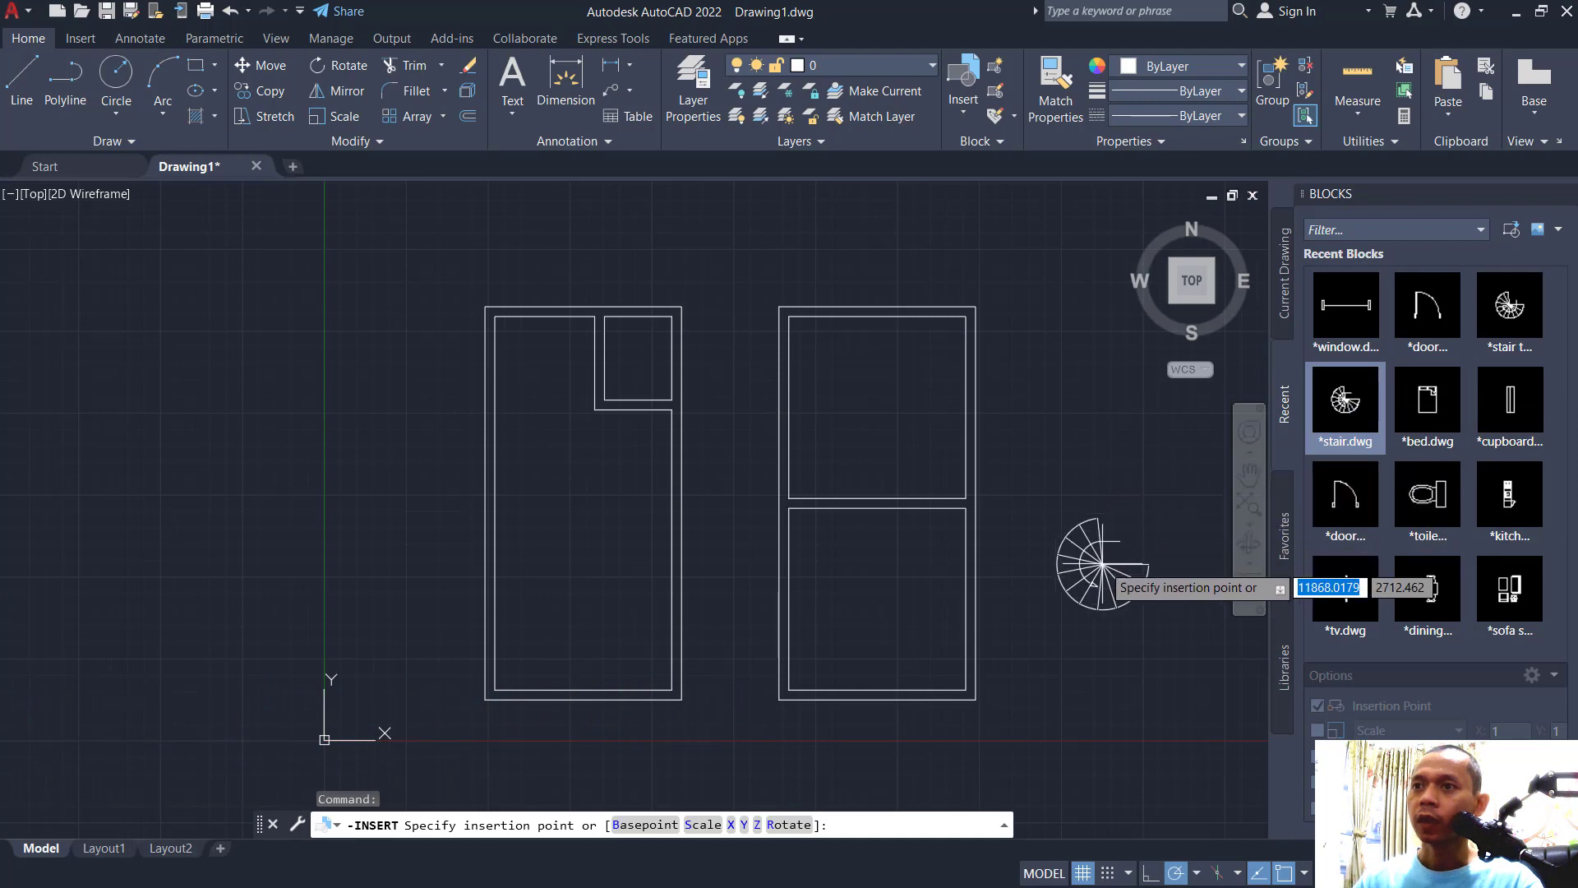
pyautogui.click(1074, 579)
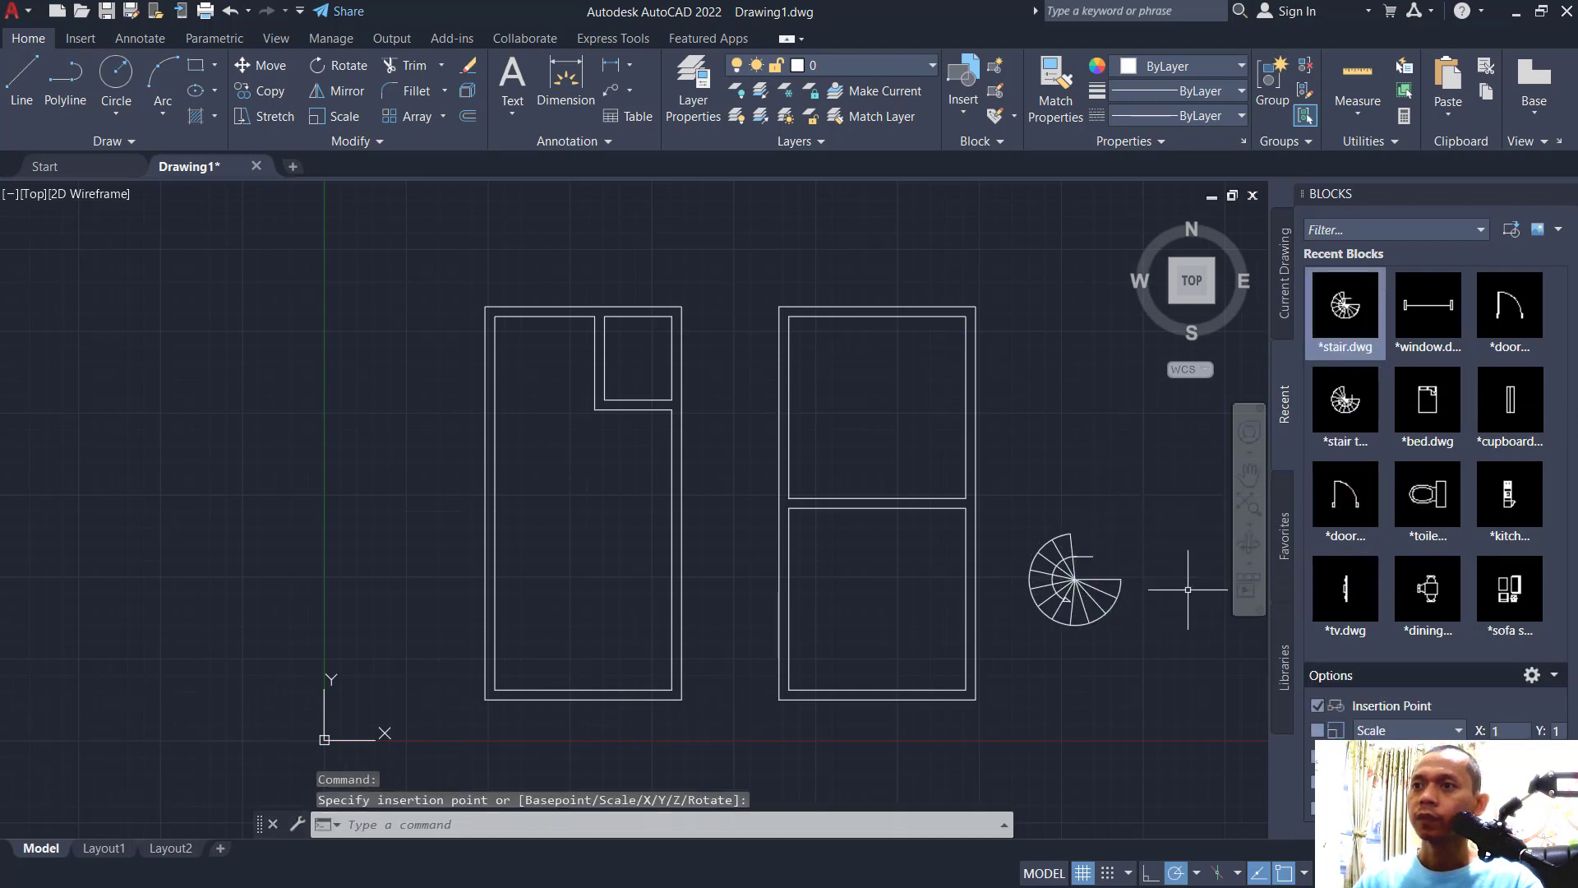
pyautogui.click(1345, 415)
pyautogui.click(1057, 442)
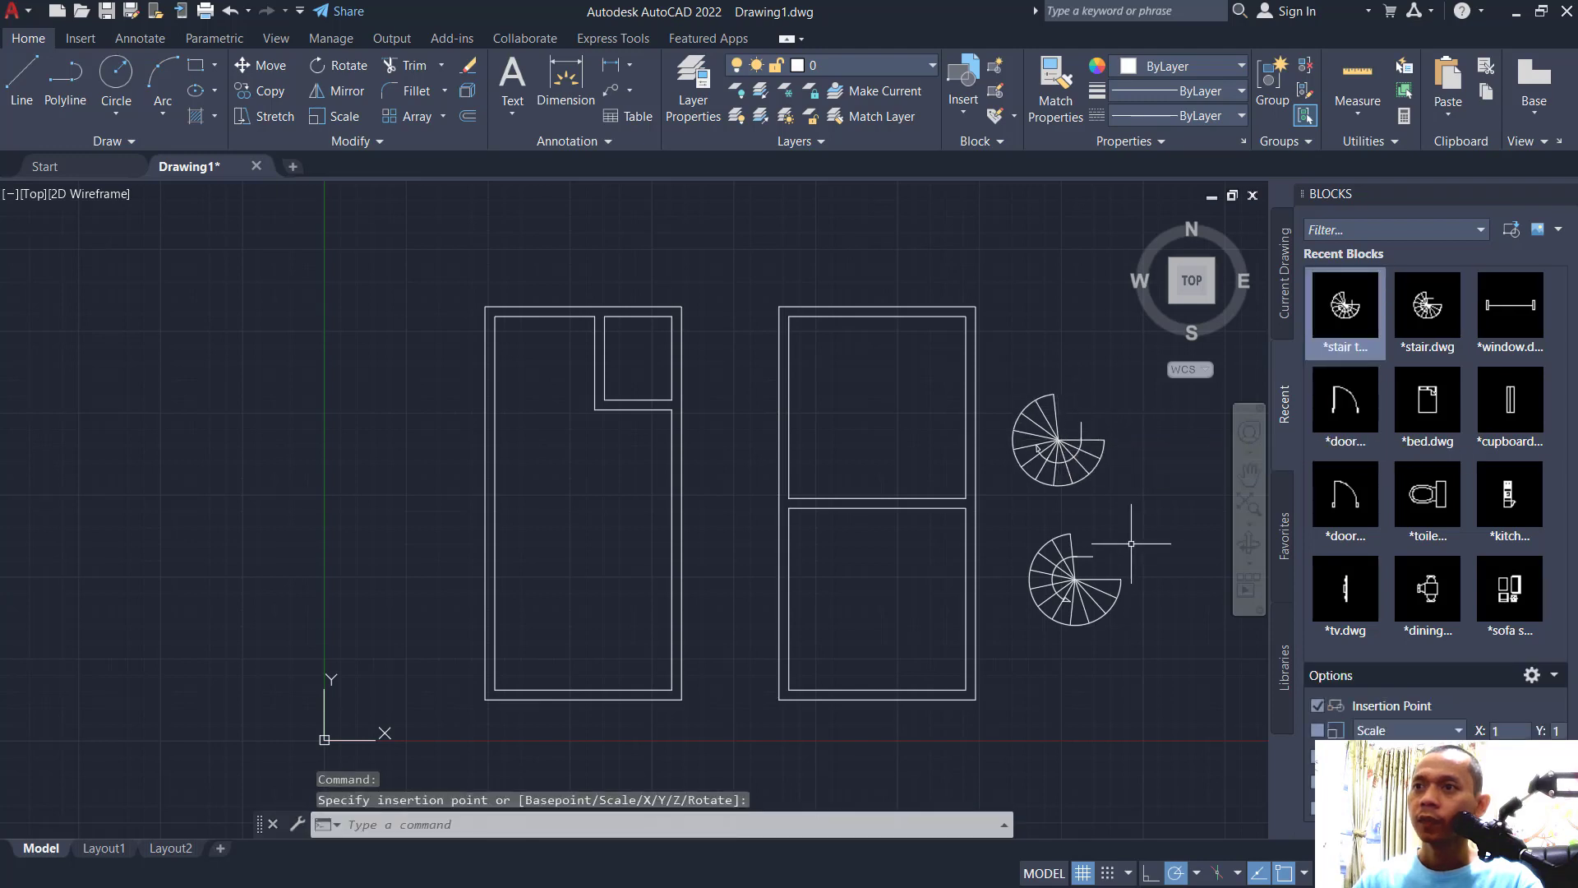
# Move the upper spiral stair by its leftmost point to the endpoint where the dividing wall's lower line meets the right plan's left wall
pyautogui.scroll(2, 1060, 497)
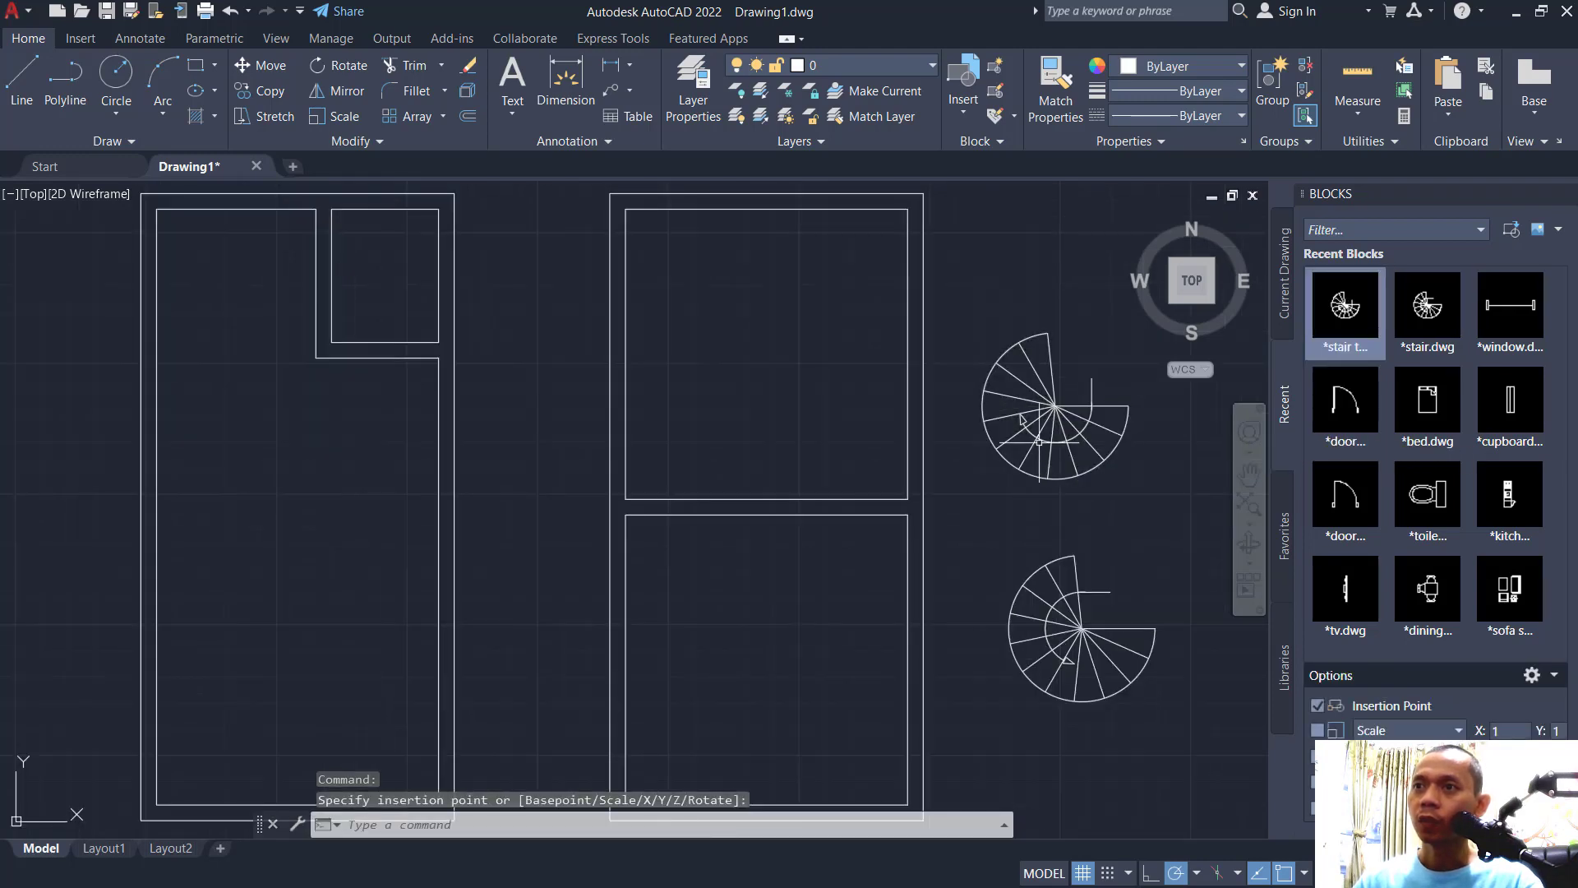
pyautogui.click(1116, 566)
pyautogui.write('m')
pyautogui.press('Return')
pyautogui.click(1174, 333)
pyautogui.click(978, 484)
pyautogui.press('Return')
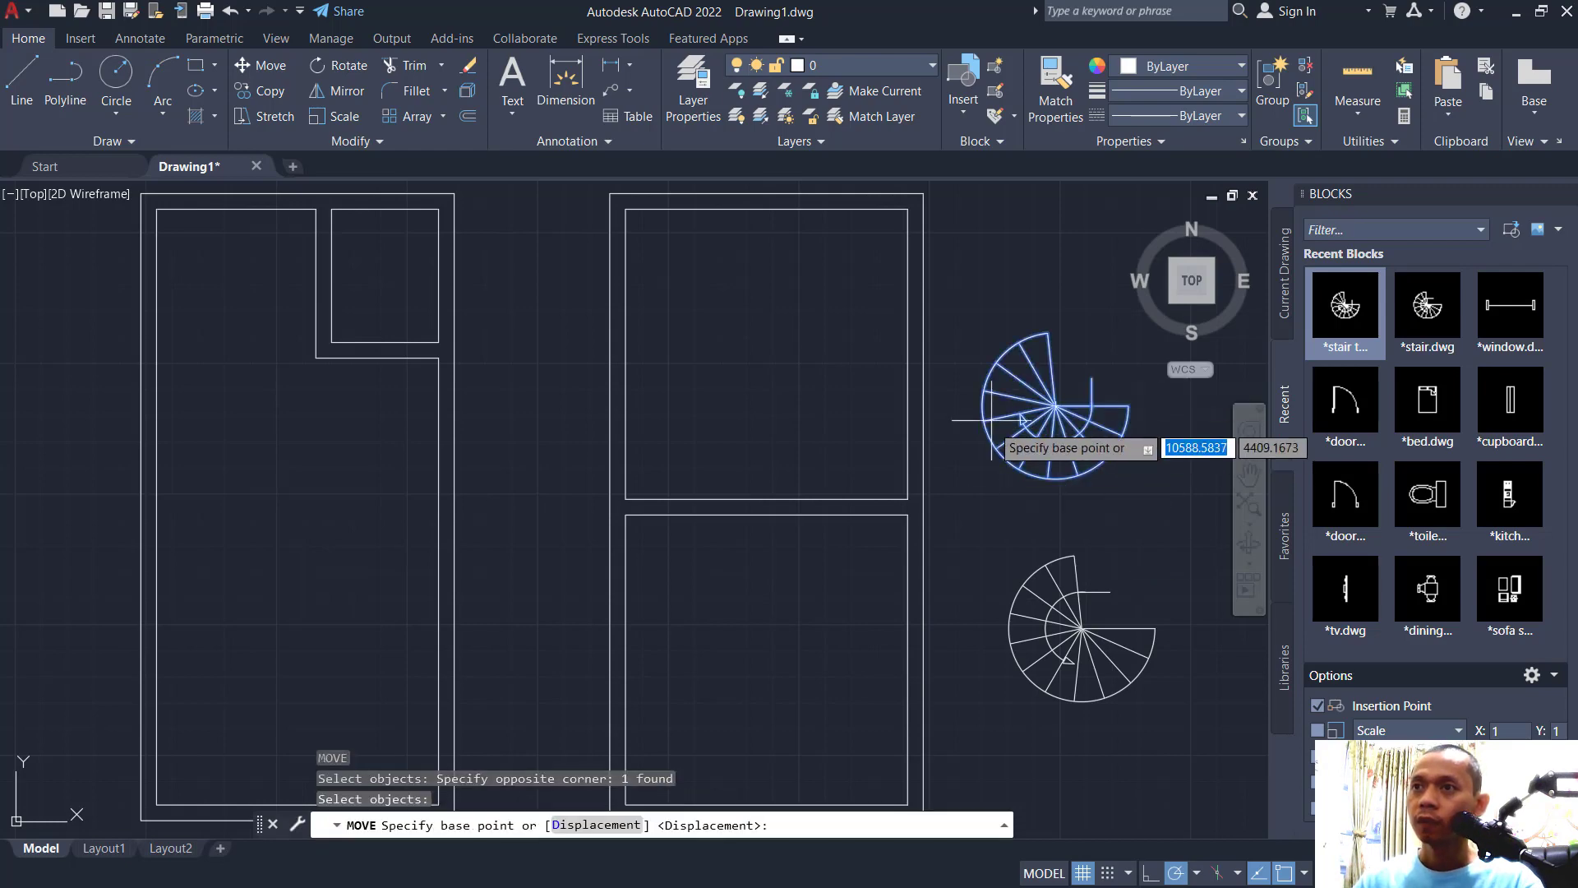
pyautogui.click(984, 404)
pyautogui.scroll(3, 652, 510)
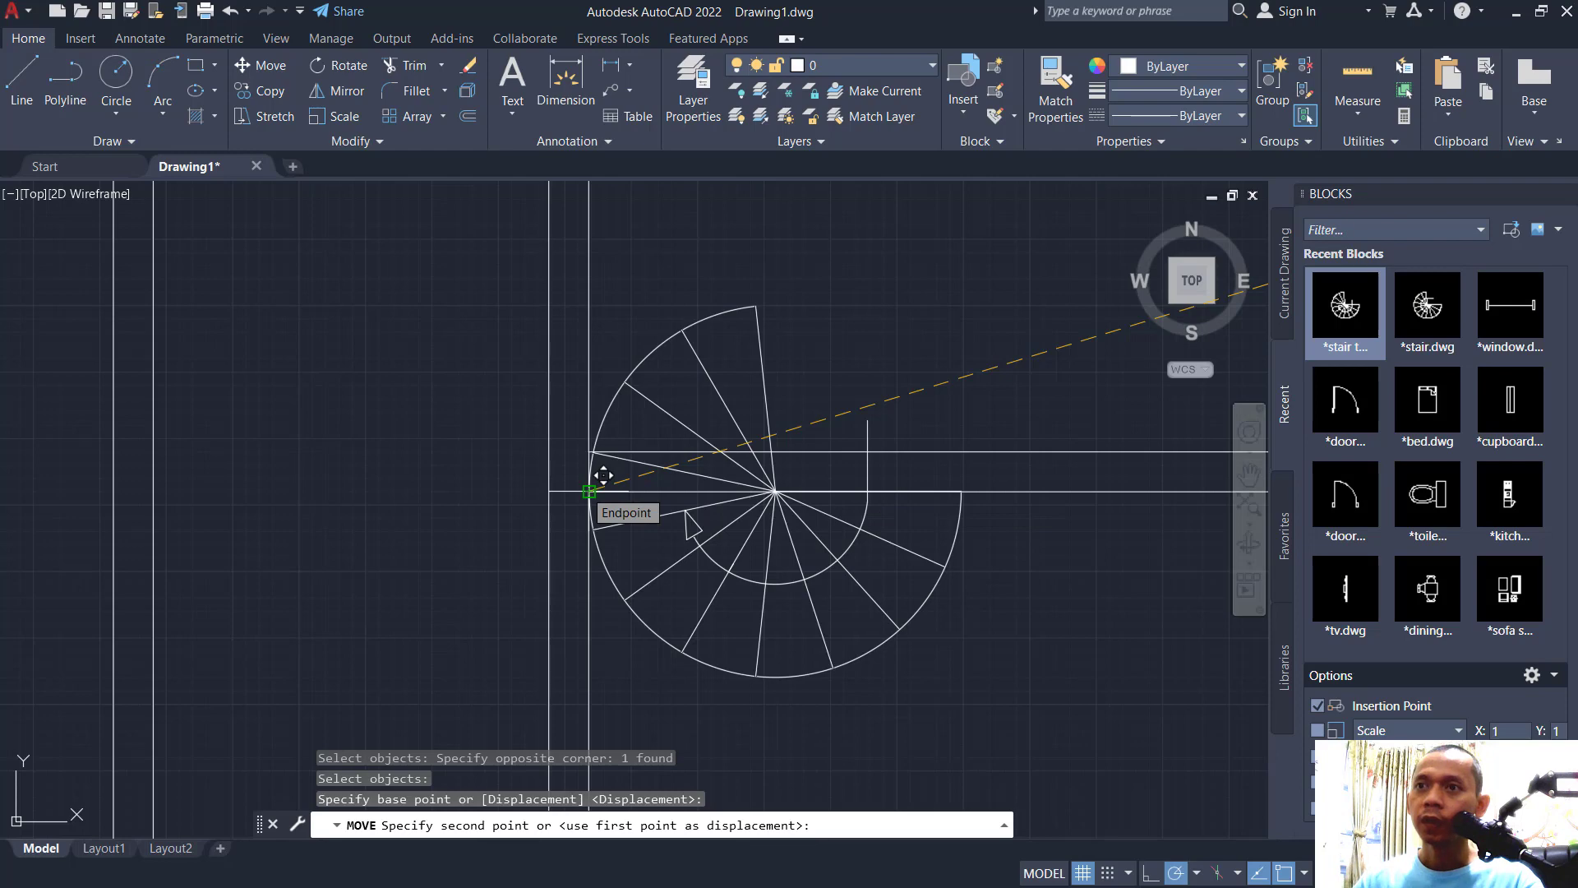
pyautogui.click(589, 491)
pyautogui.scroll(-3, 888, 555)
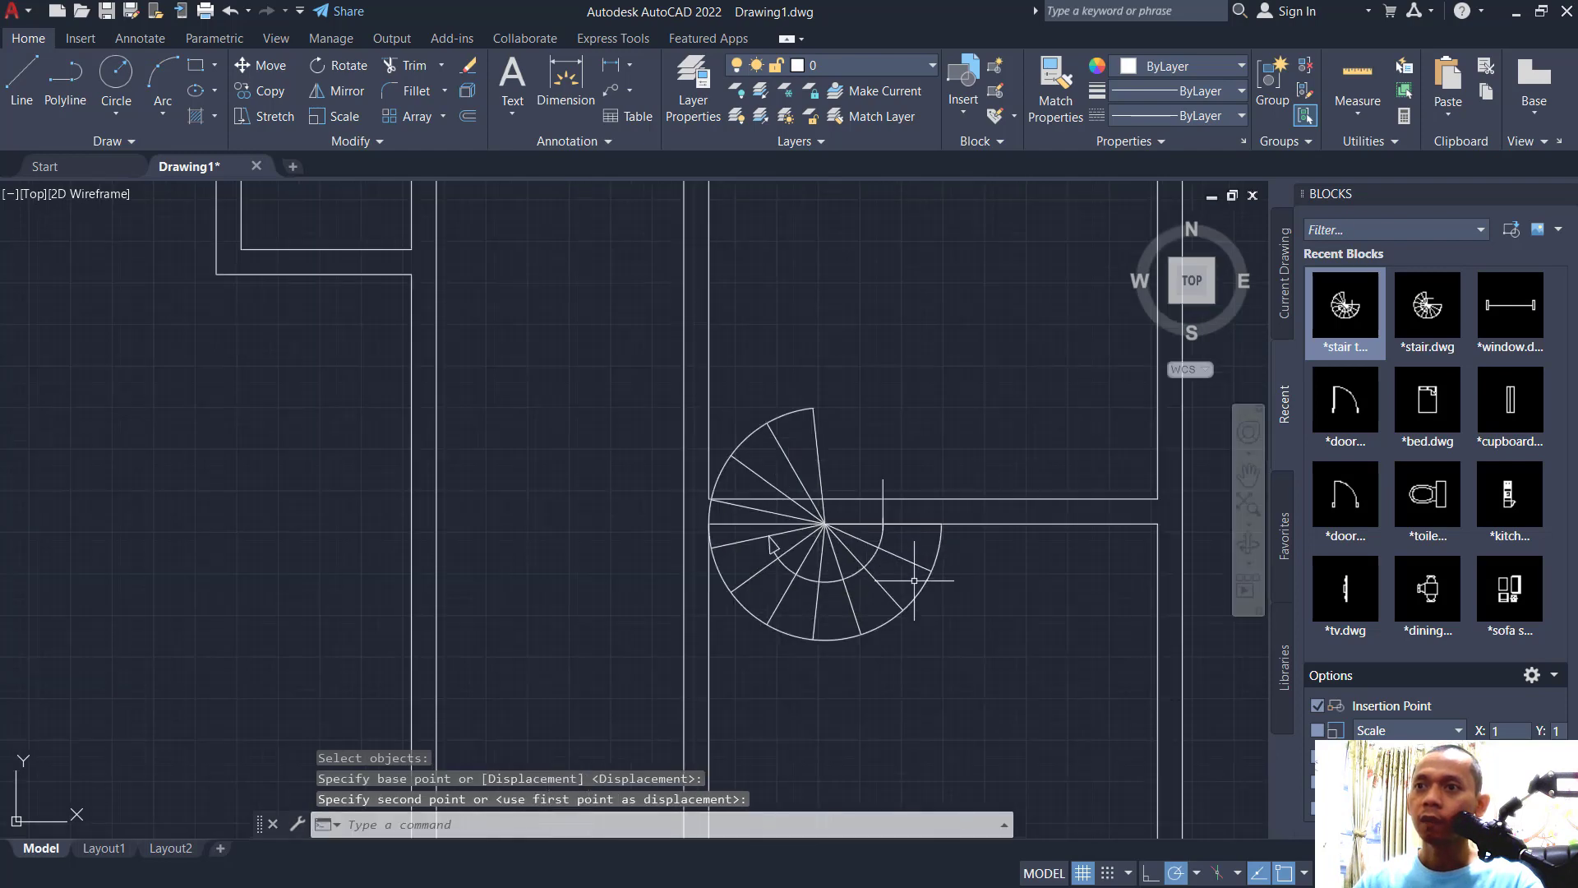
pyautogui.moveTo(979, 605); pyautogui.dragTo(978, 538, button='middle')
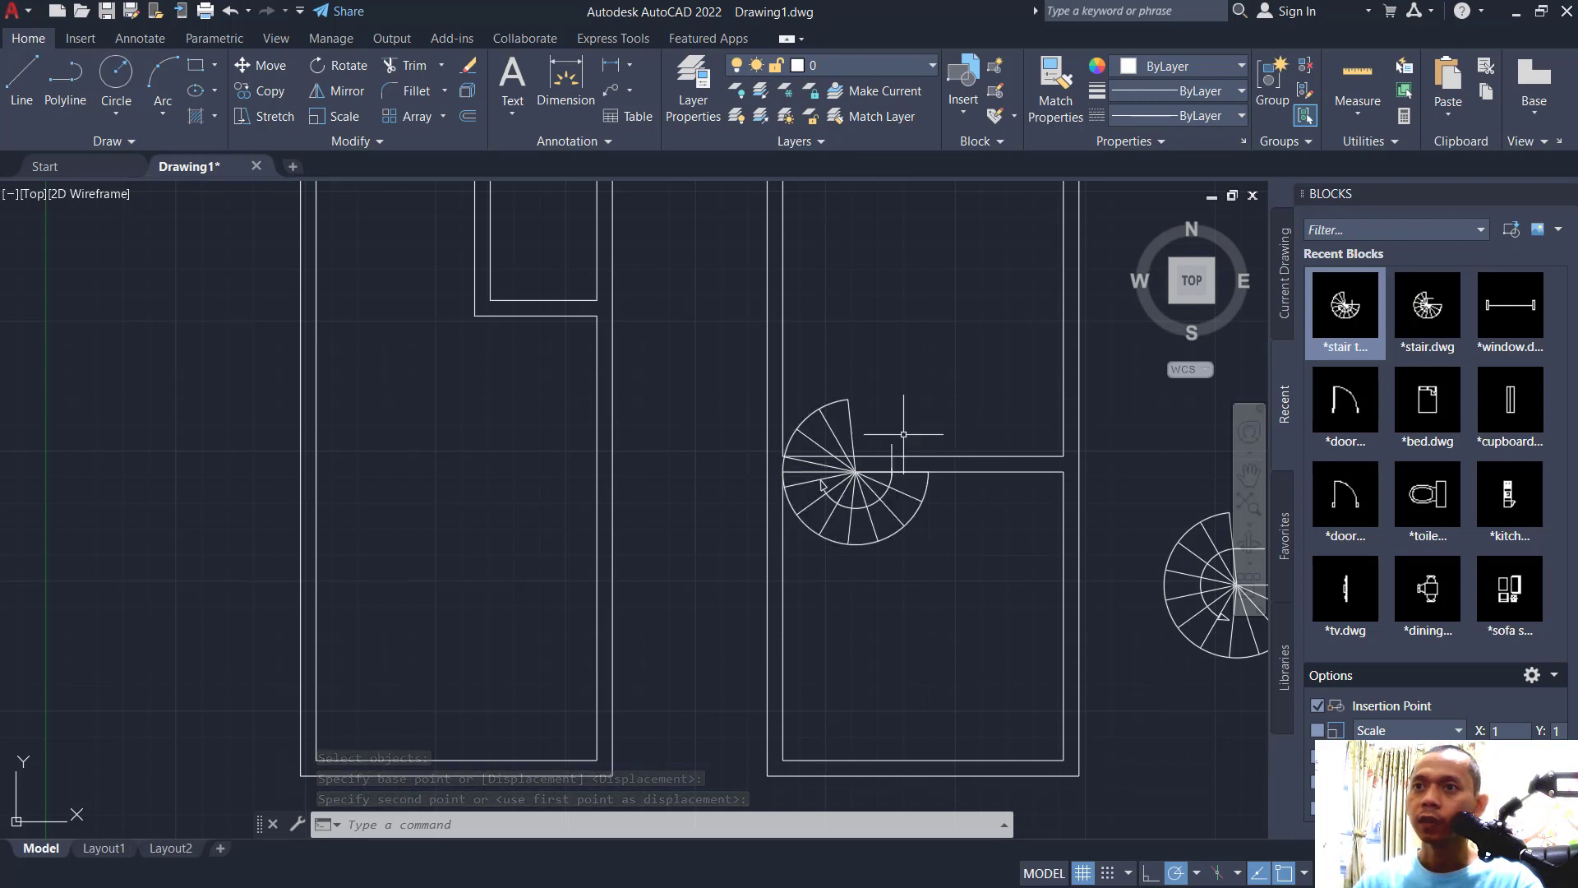
pyautogui.scroll(4, 888, 423)
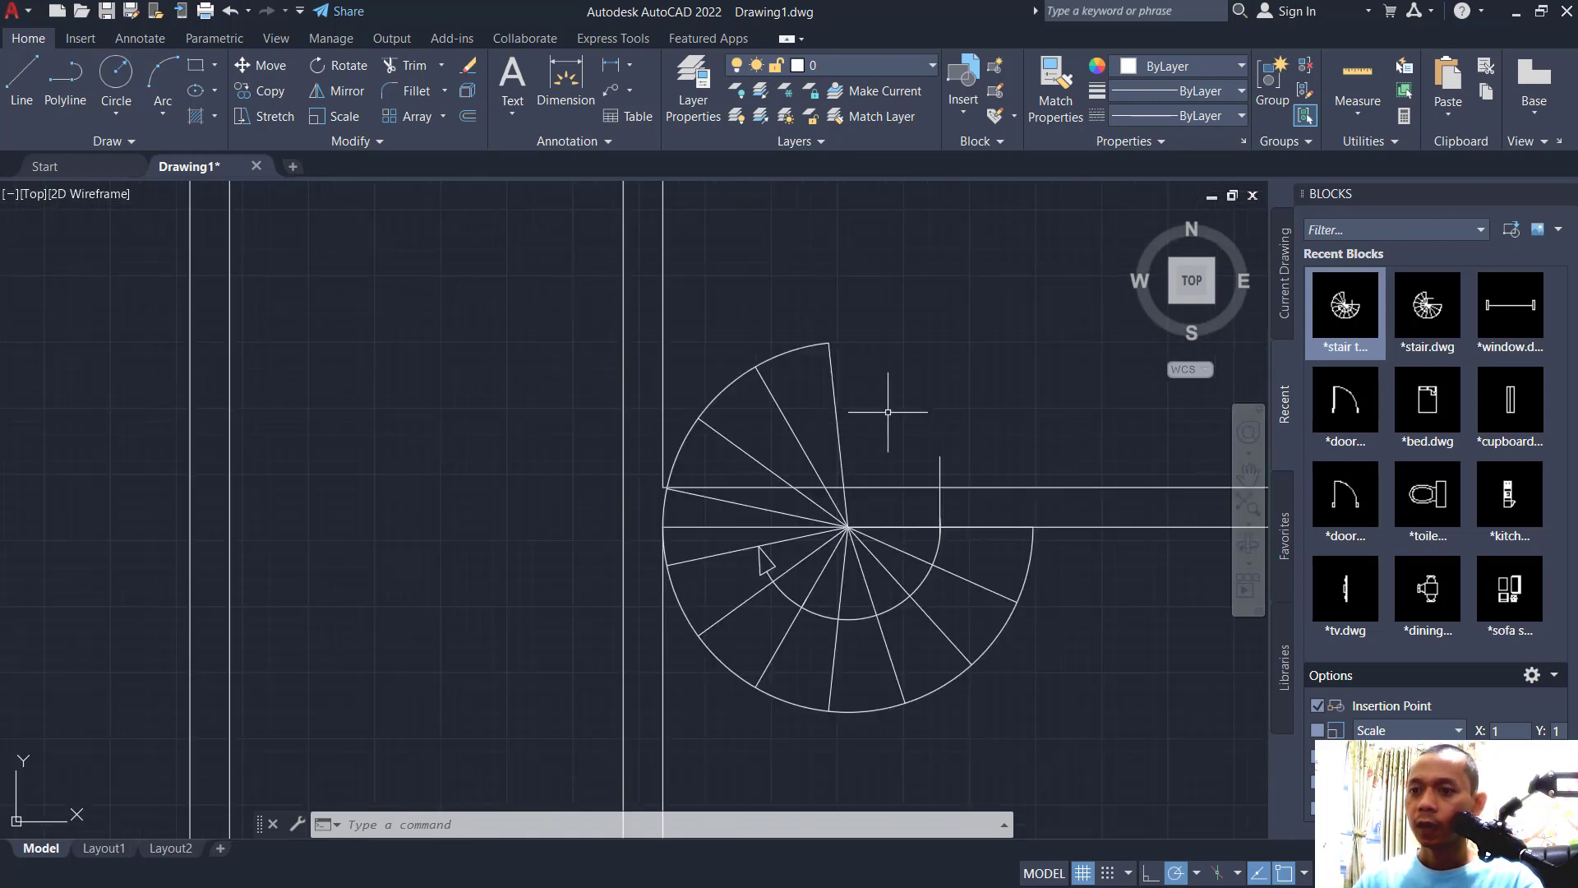
pyautogui.write('l')
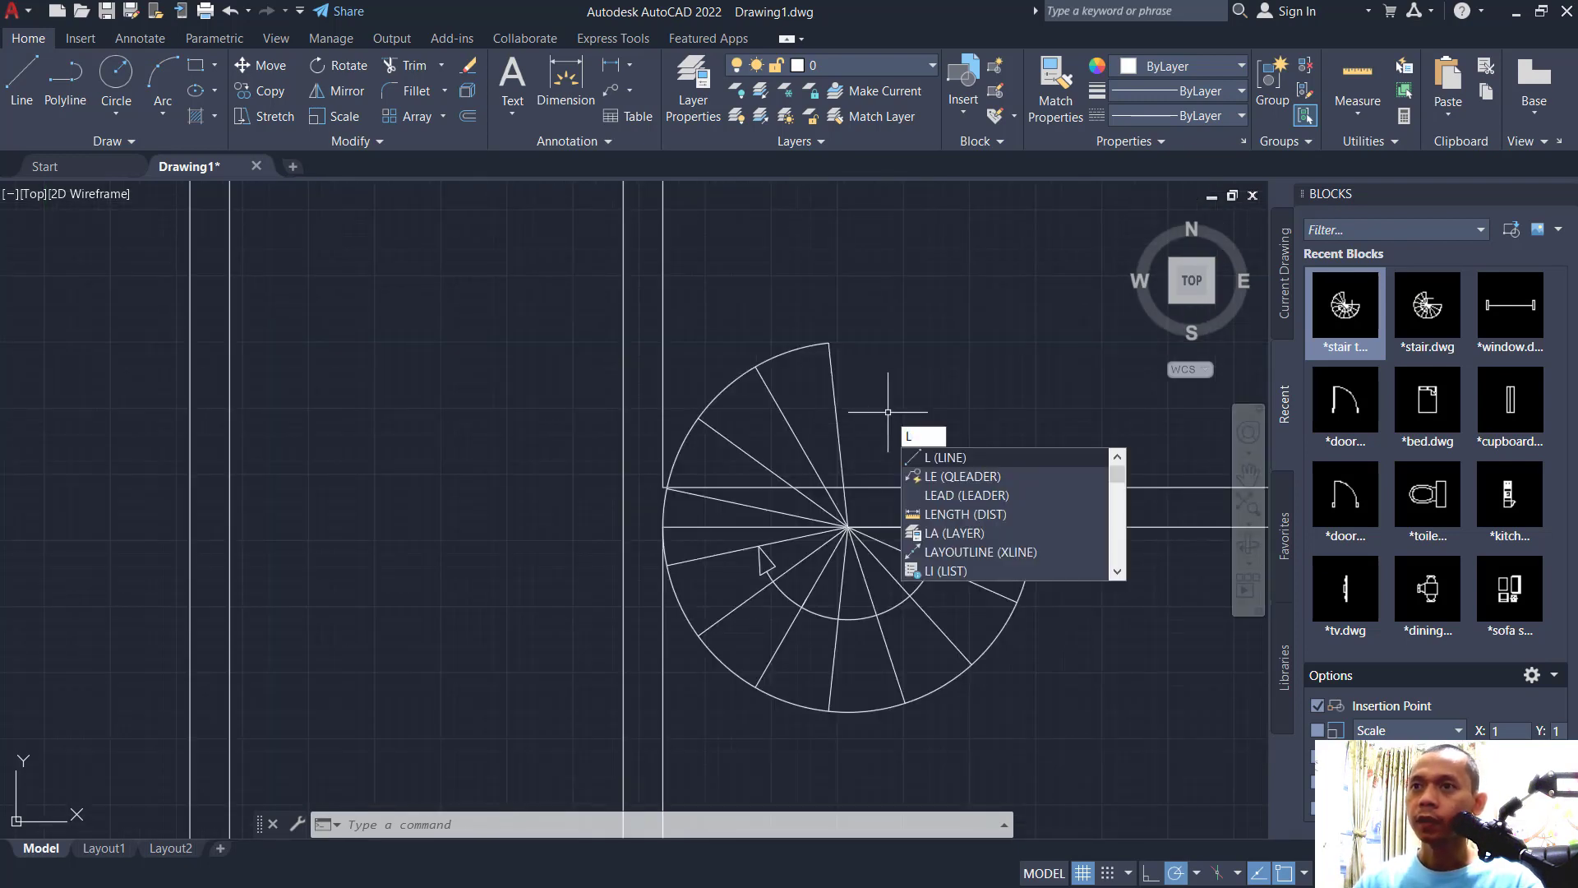
pyautogui.press('Return')
pyautogui.press('Escape')
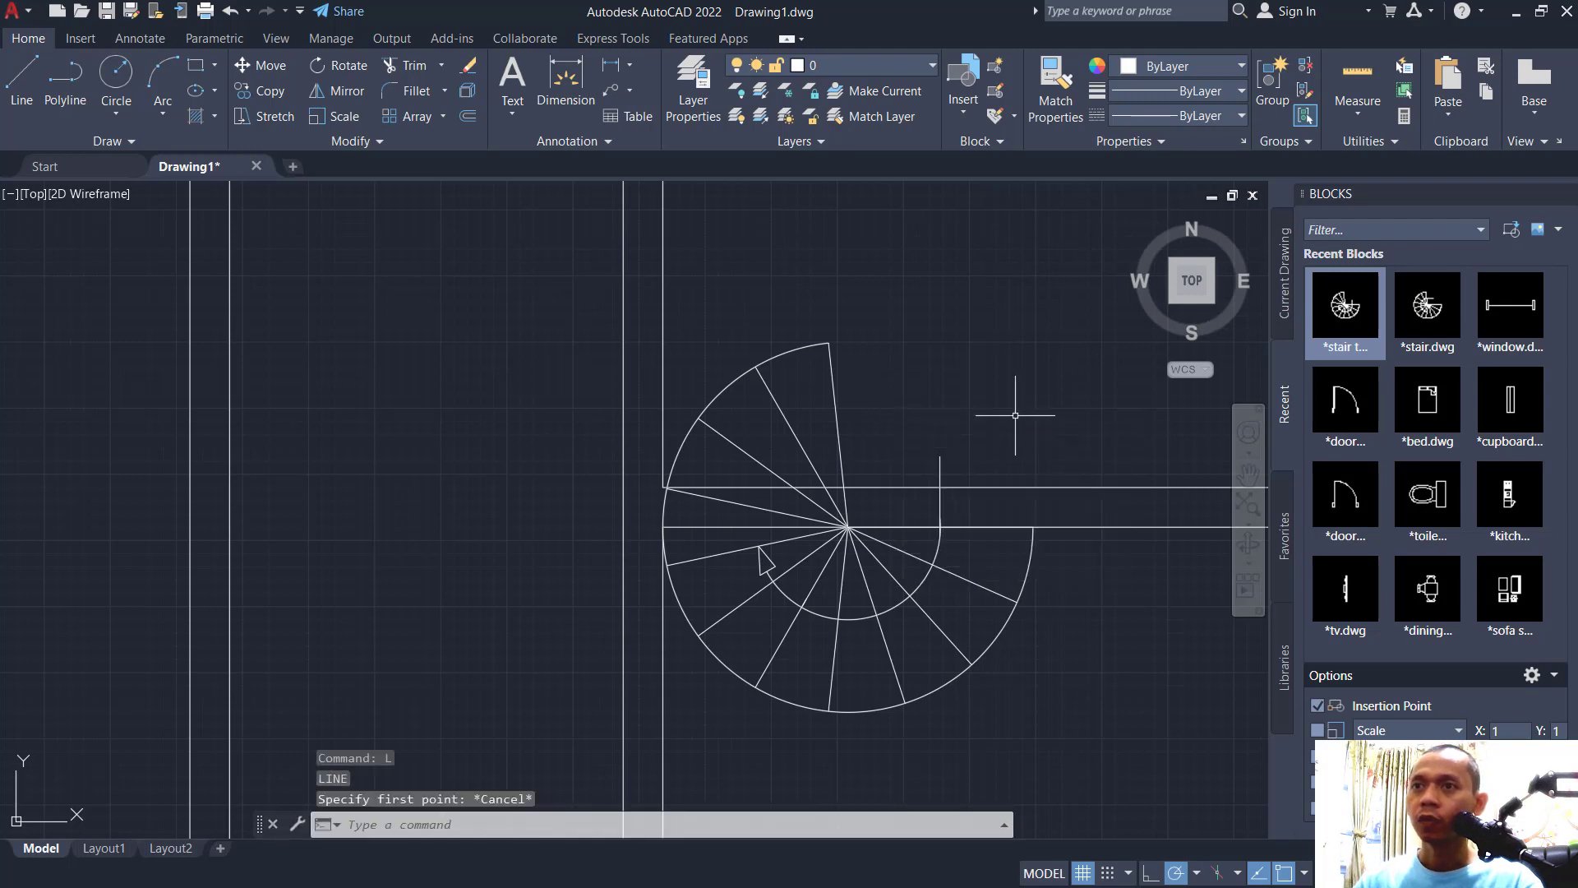
# Copy the dividing wall's lower line 700 straight up to the top of the stair
pyautogui.moveTo(1127, 474); pyautogui.dragTo(909, 419, button='middle')
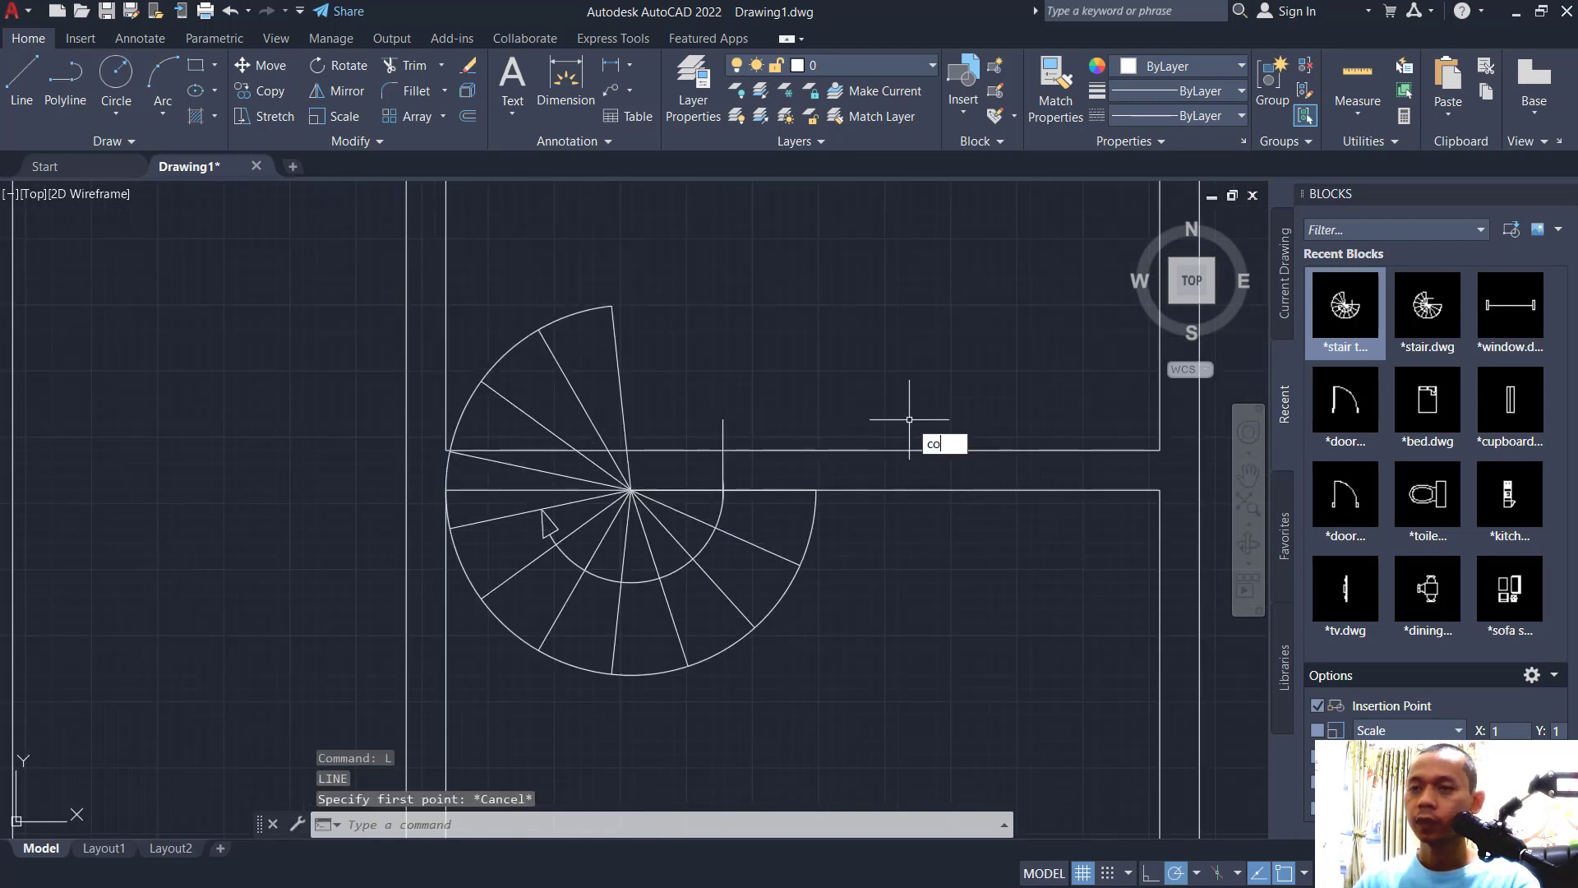
pyautogui.write('o')
pyautogui.press('Return')
pyautogui.moveTo(970, 497); pyautogui.dragTo(904, 522)
pyautogui.press('Return')
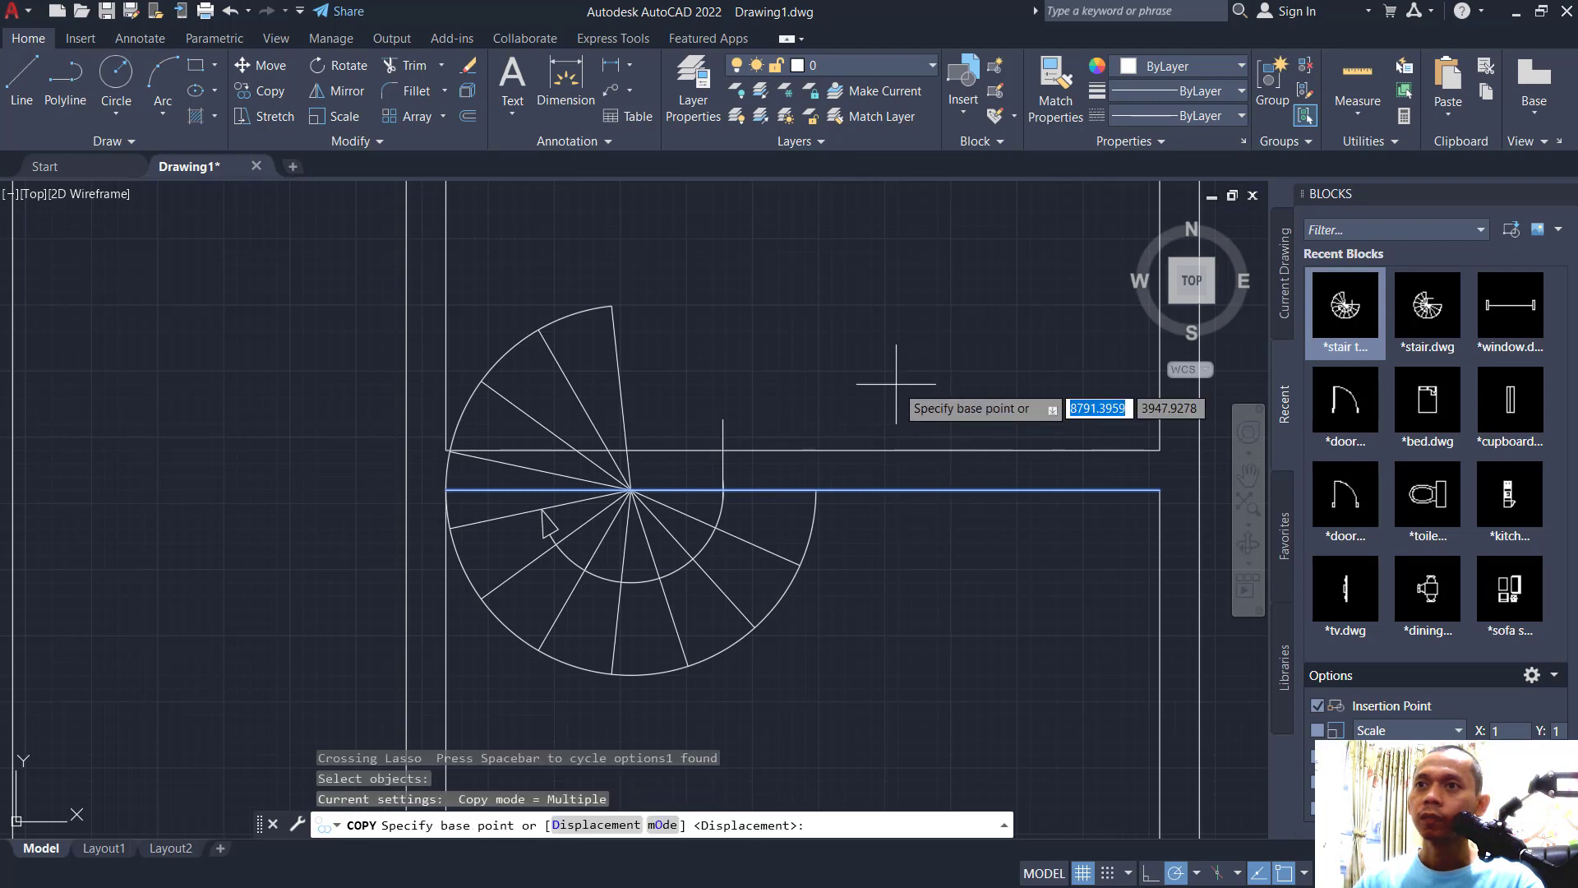
pyautogui.click(896, 383)
pyautogui.write('70')
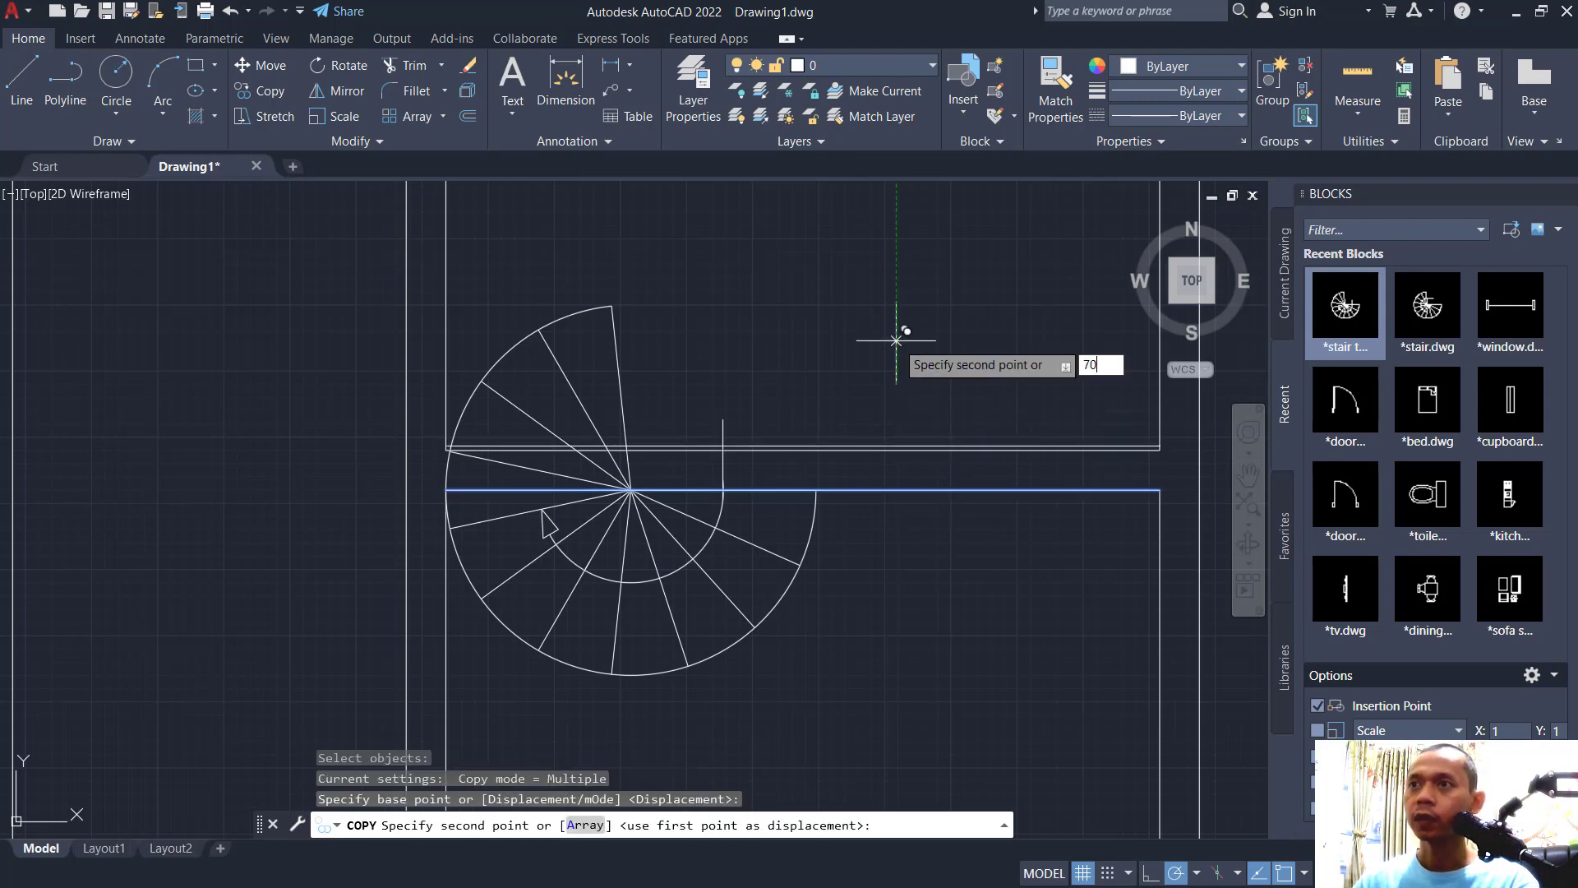
pyautogui.press('Return')
pyautogui.press('Escape')
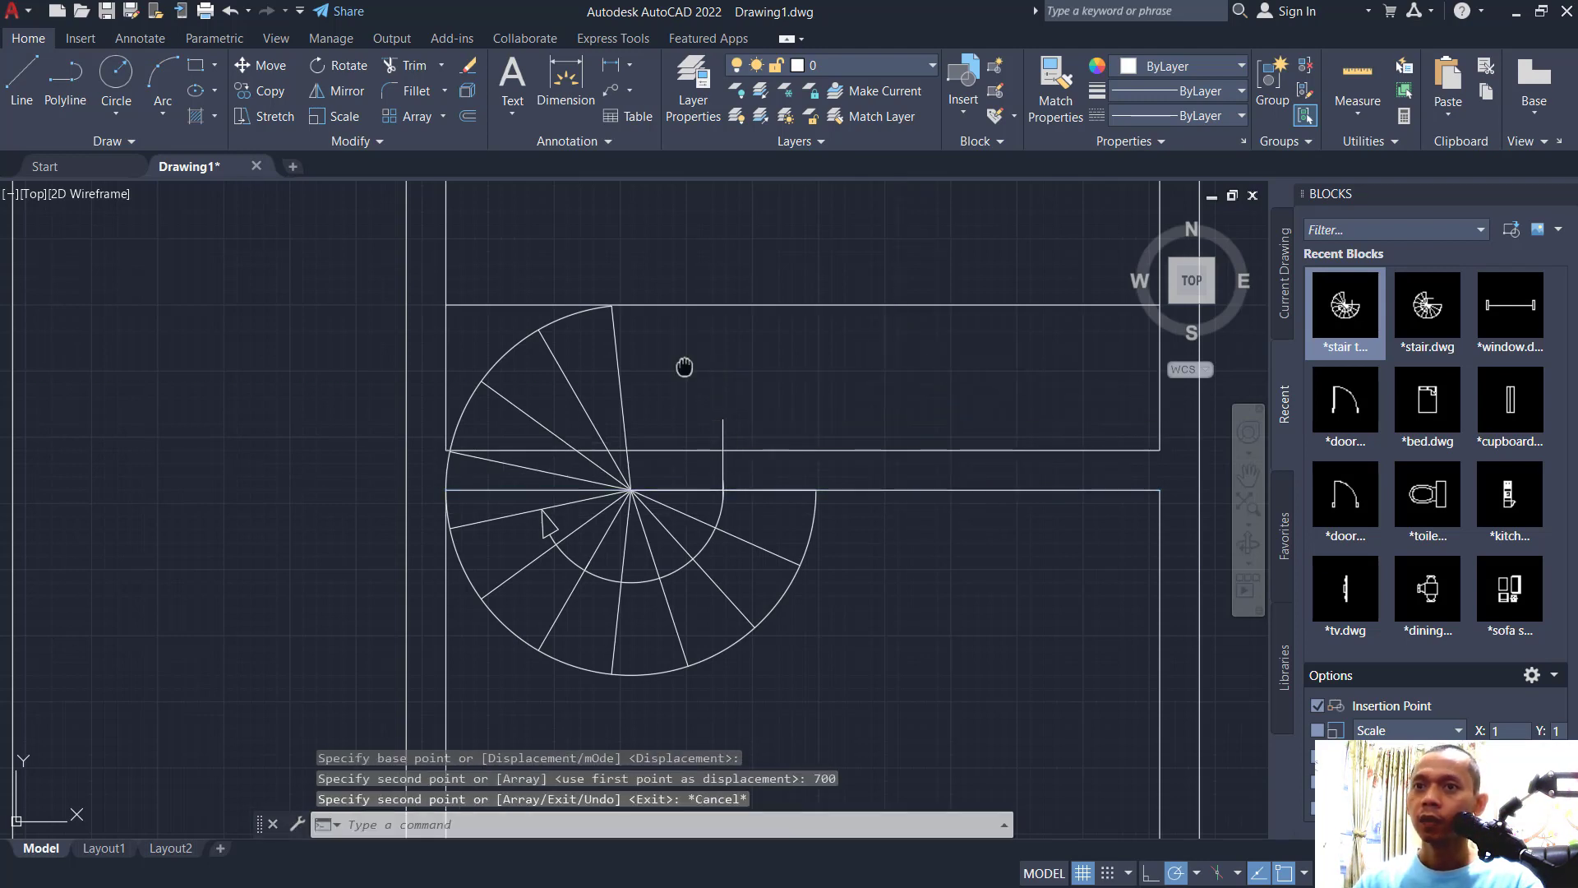
# Draw a vertical line from the stair's centre up to the copied horizontal line
pyautogui.moveTo(670, 353); pyautogui.dragTo(795, 404, button='middle')
pyautogui.write('l')
pyautogui.press('Return')
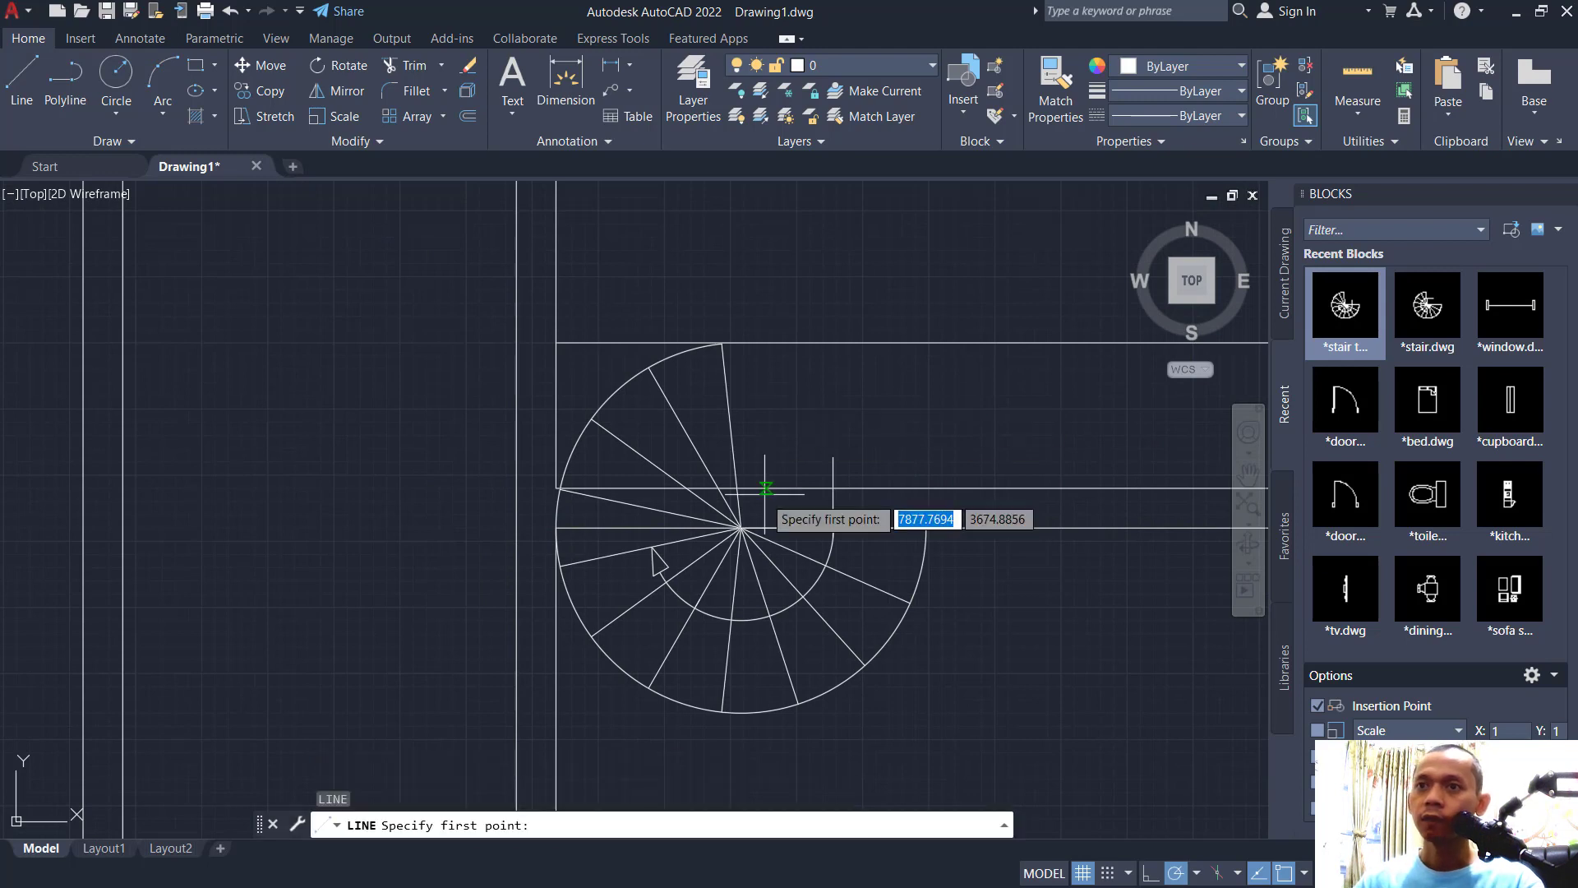
pyautogui.click(742, 527)
pyautogui.click(741, 342)
pyautogui.press('Return')
# Trim the copied horizontal line past the stair's vertical centre line, and the dividing wall's upper line between the left wall and that centre line
pyautogui.write('tr')
pyautogui.press('Return')
pyautogui.click(951, 341)
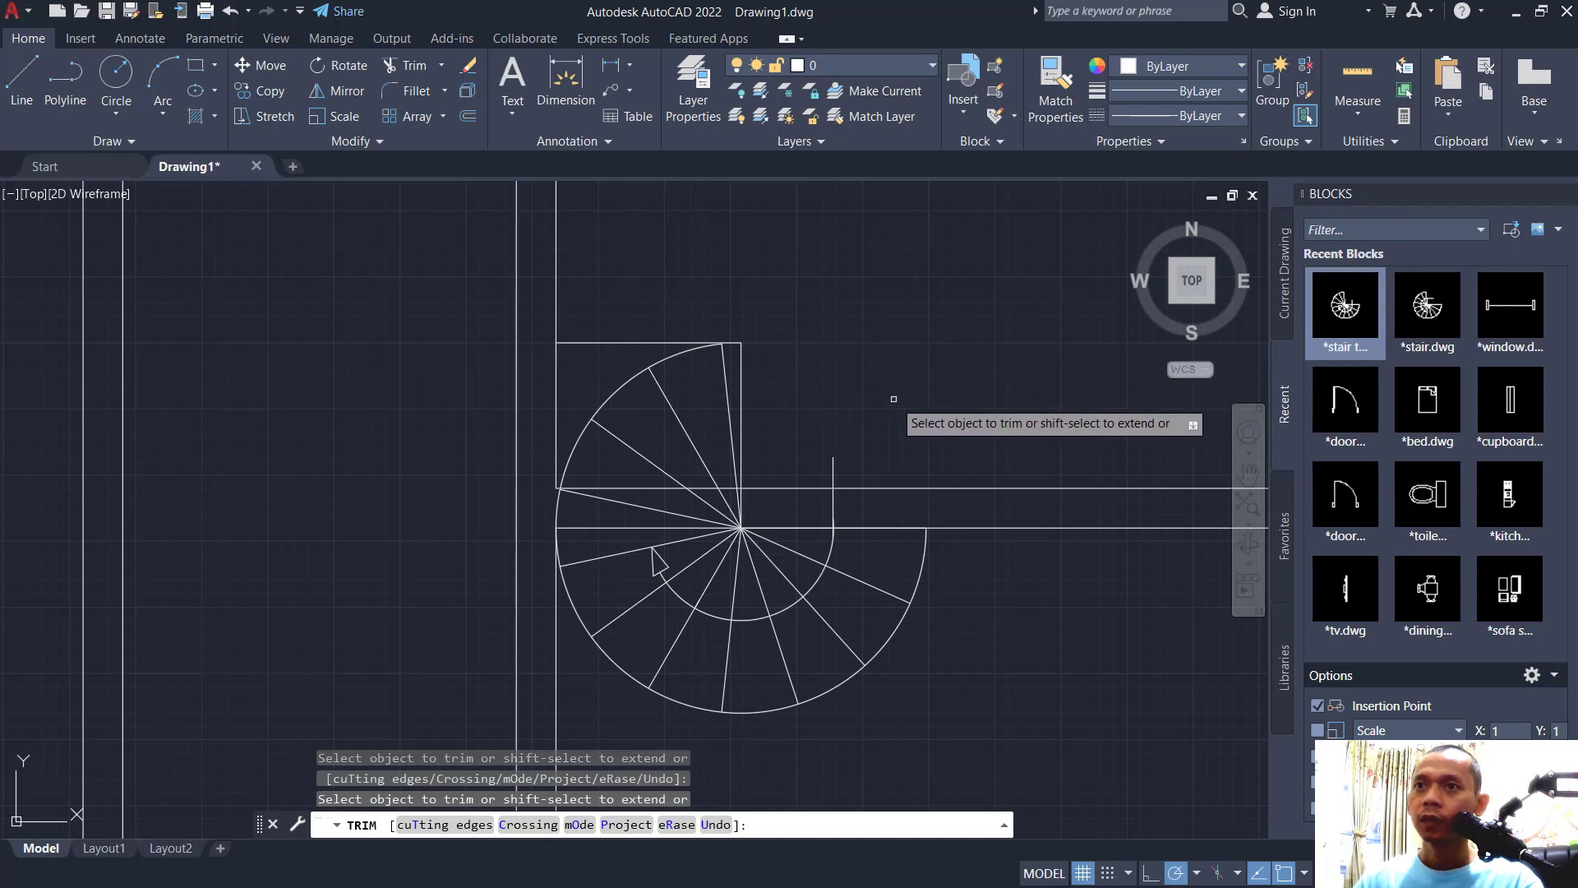
pyautogui.scroll(2, 615, 460)
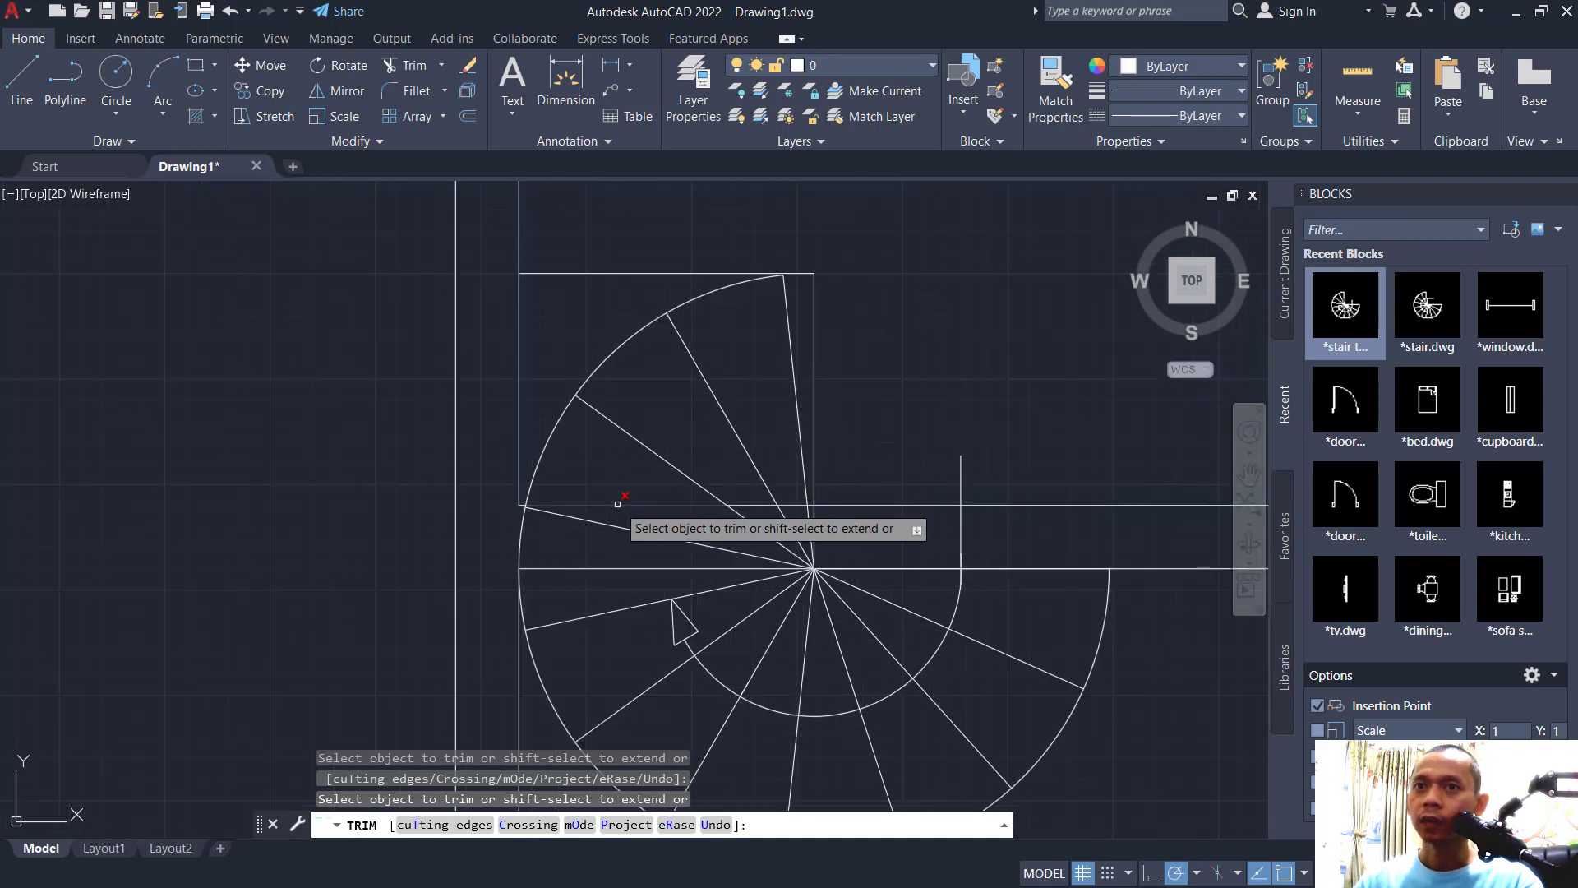
pyautogui.click(755, 505)
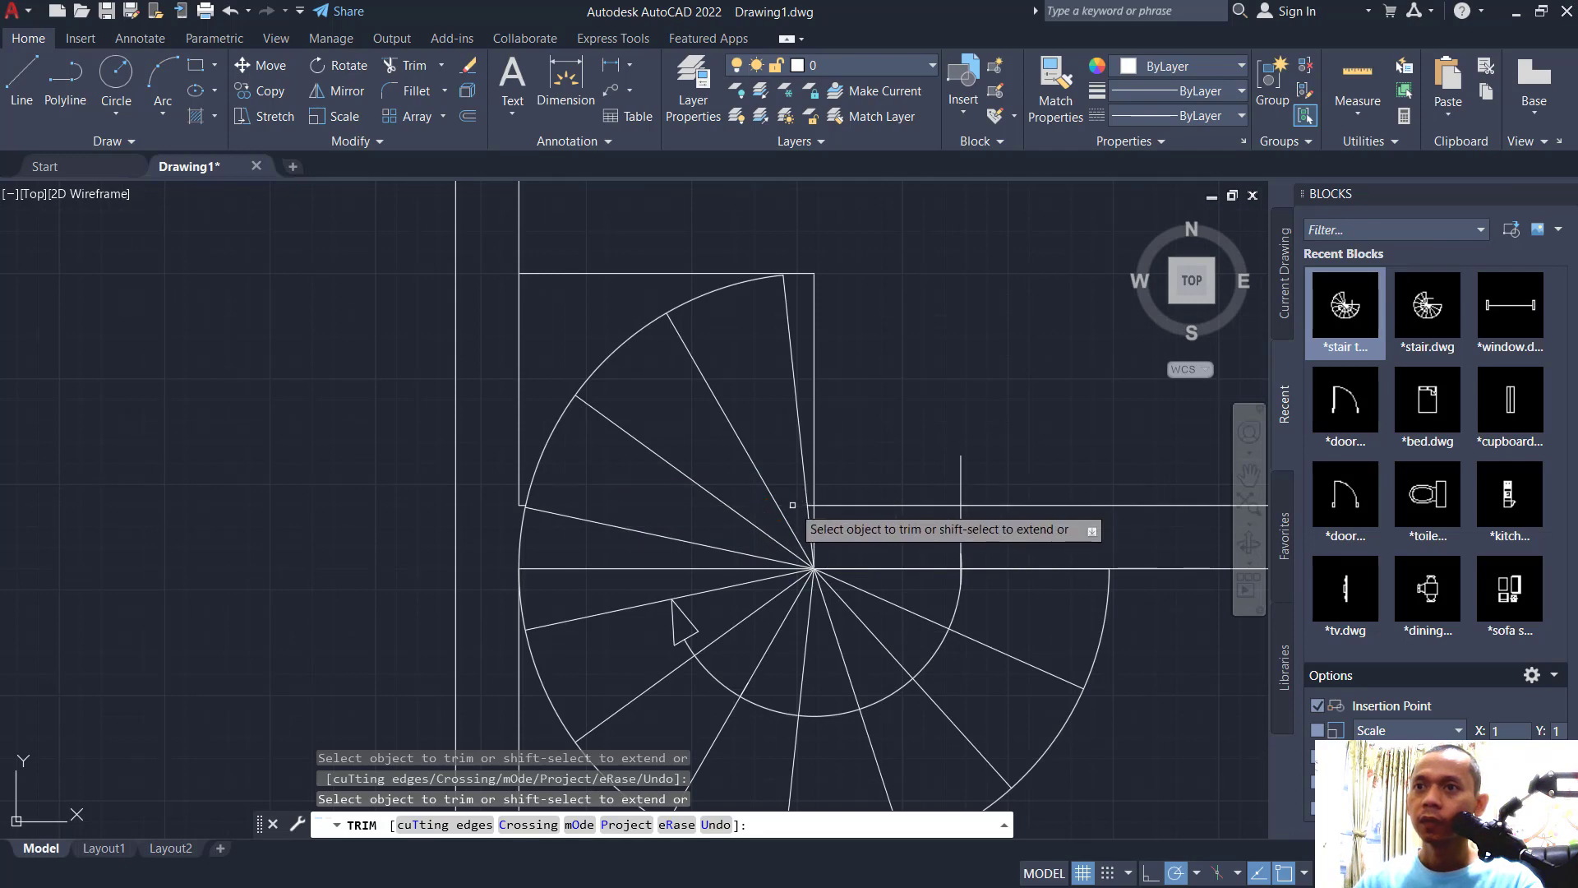
pyautogui.scroll(4, 792, 505)
pyautogui.scroll(-4, 832, 507)
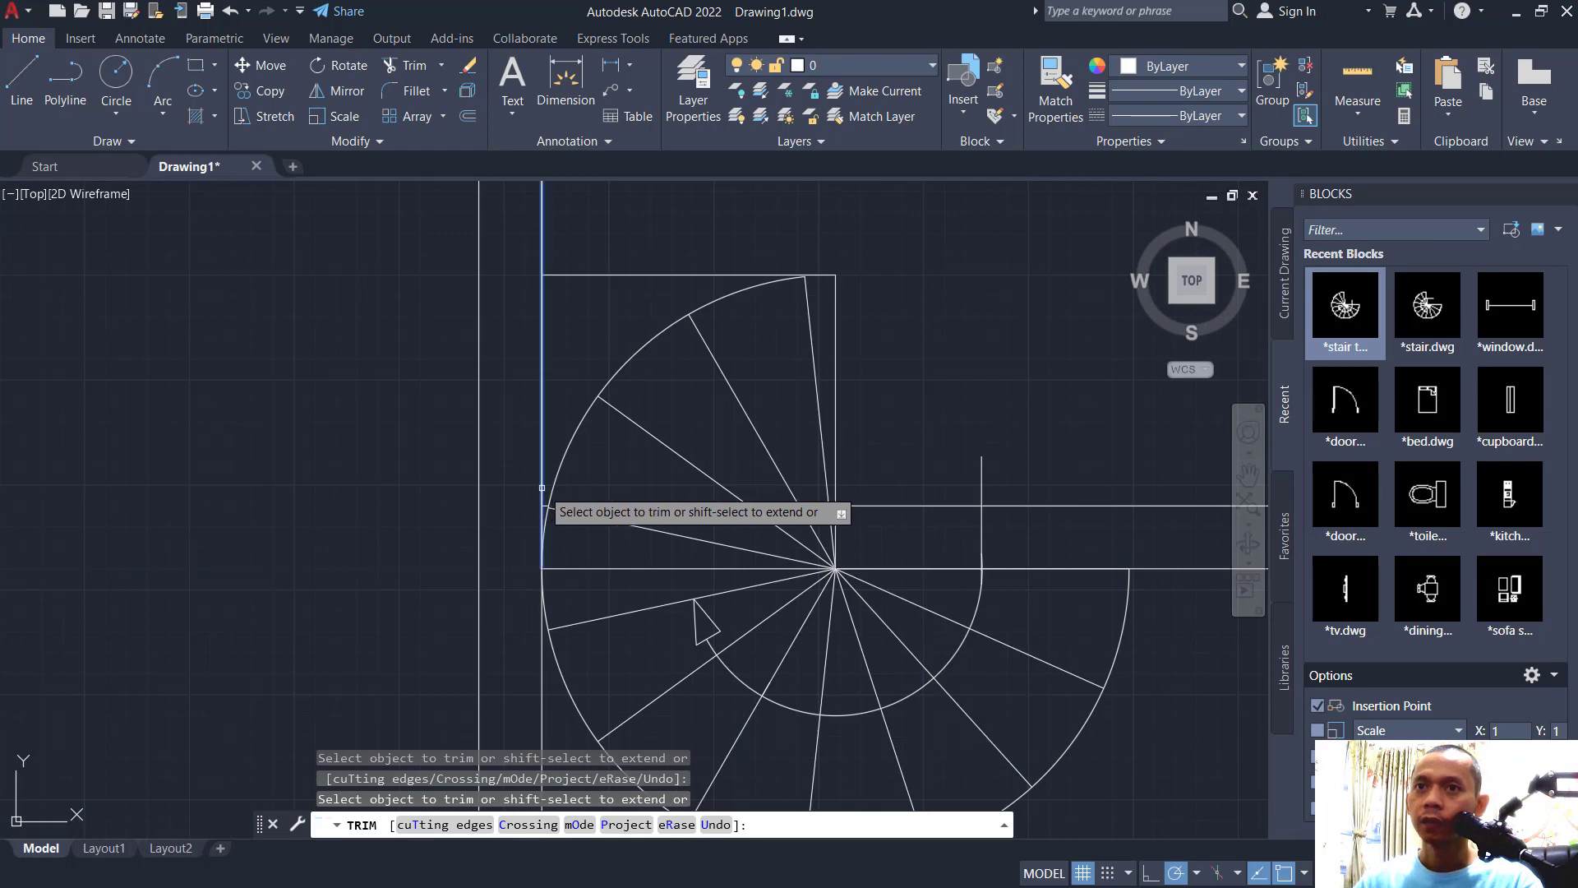
pyautogui.scroll(6, 541, 493)
pyautogui.scroll(-7, 543, 506)
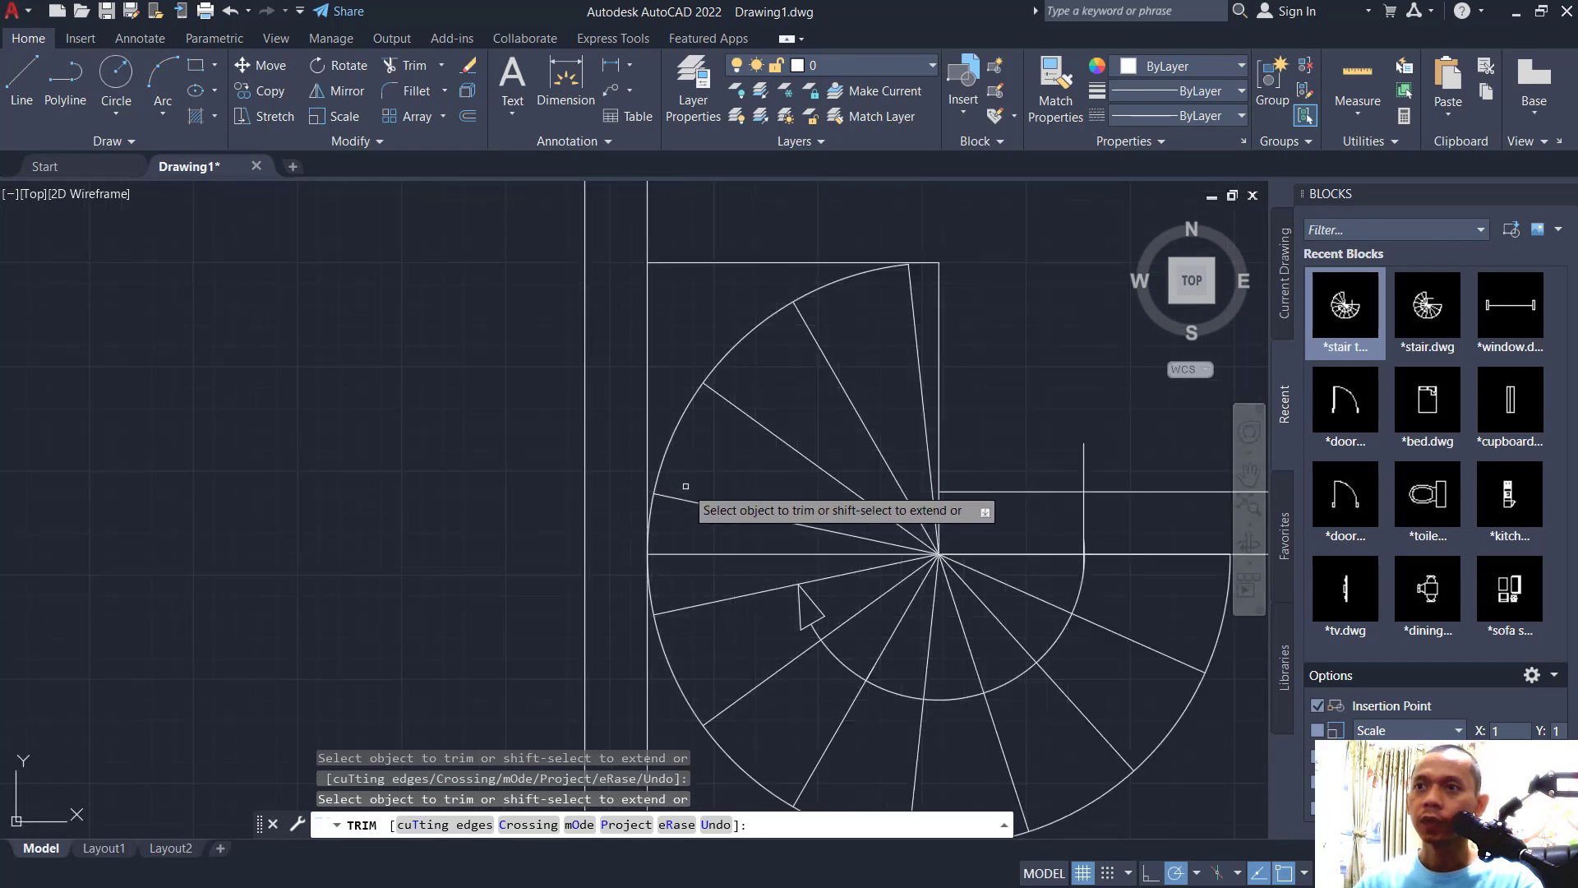
pyautogui.scroll(3, 943, 489)
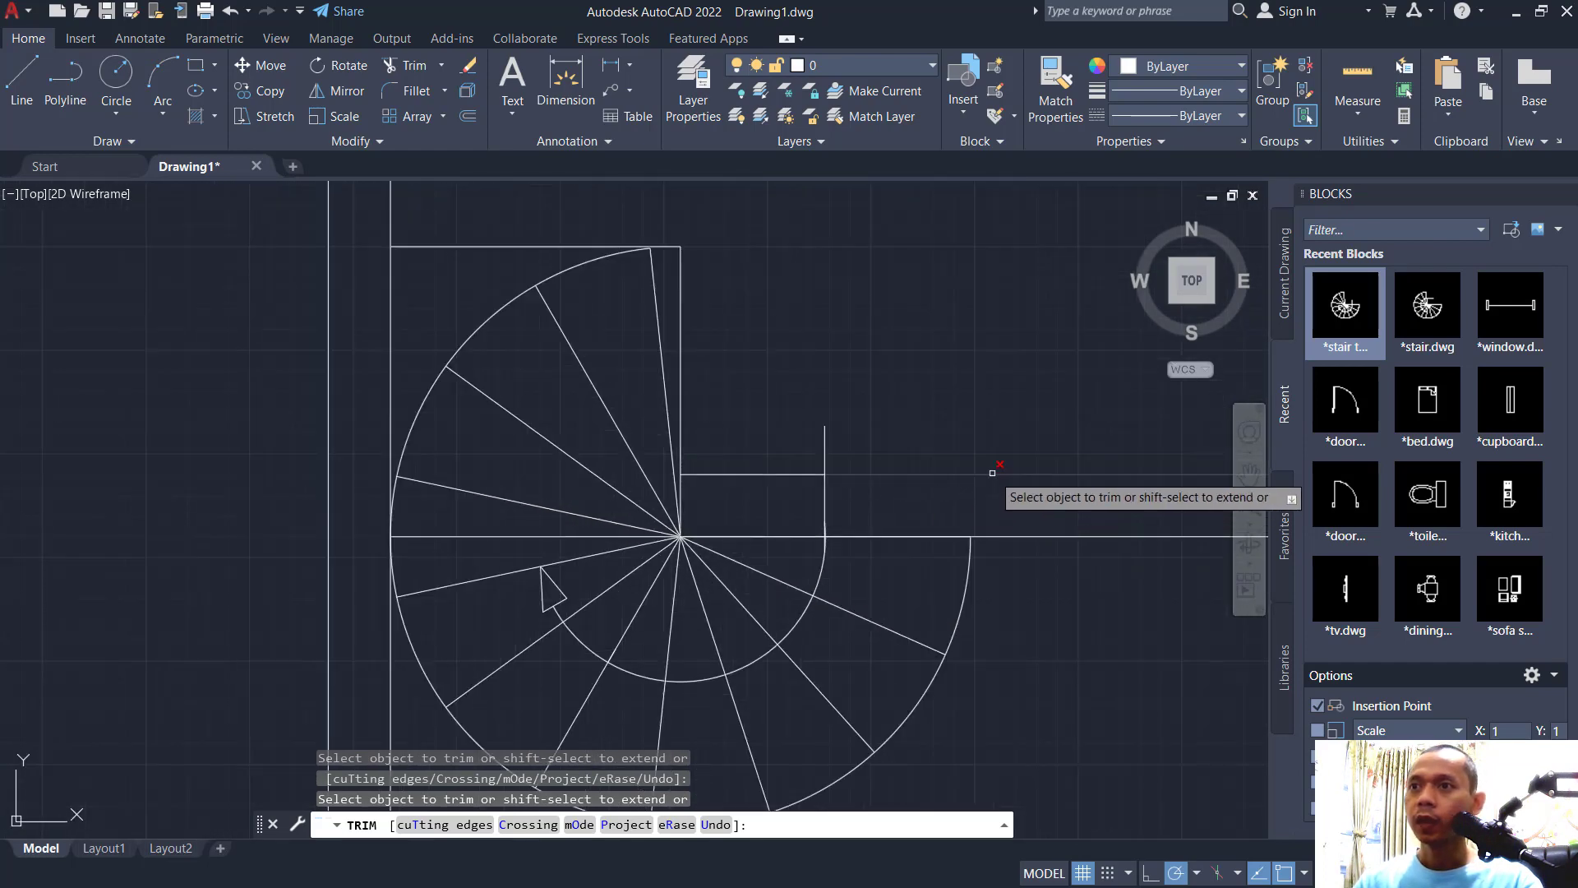
# Draw a vertical line from the stair's rightmost endpoint up past the dividing wall's upper line
pyautogui.press('Escape')
pyautogui.write('l')
pyautogui.press('Return')
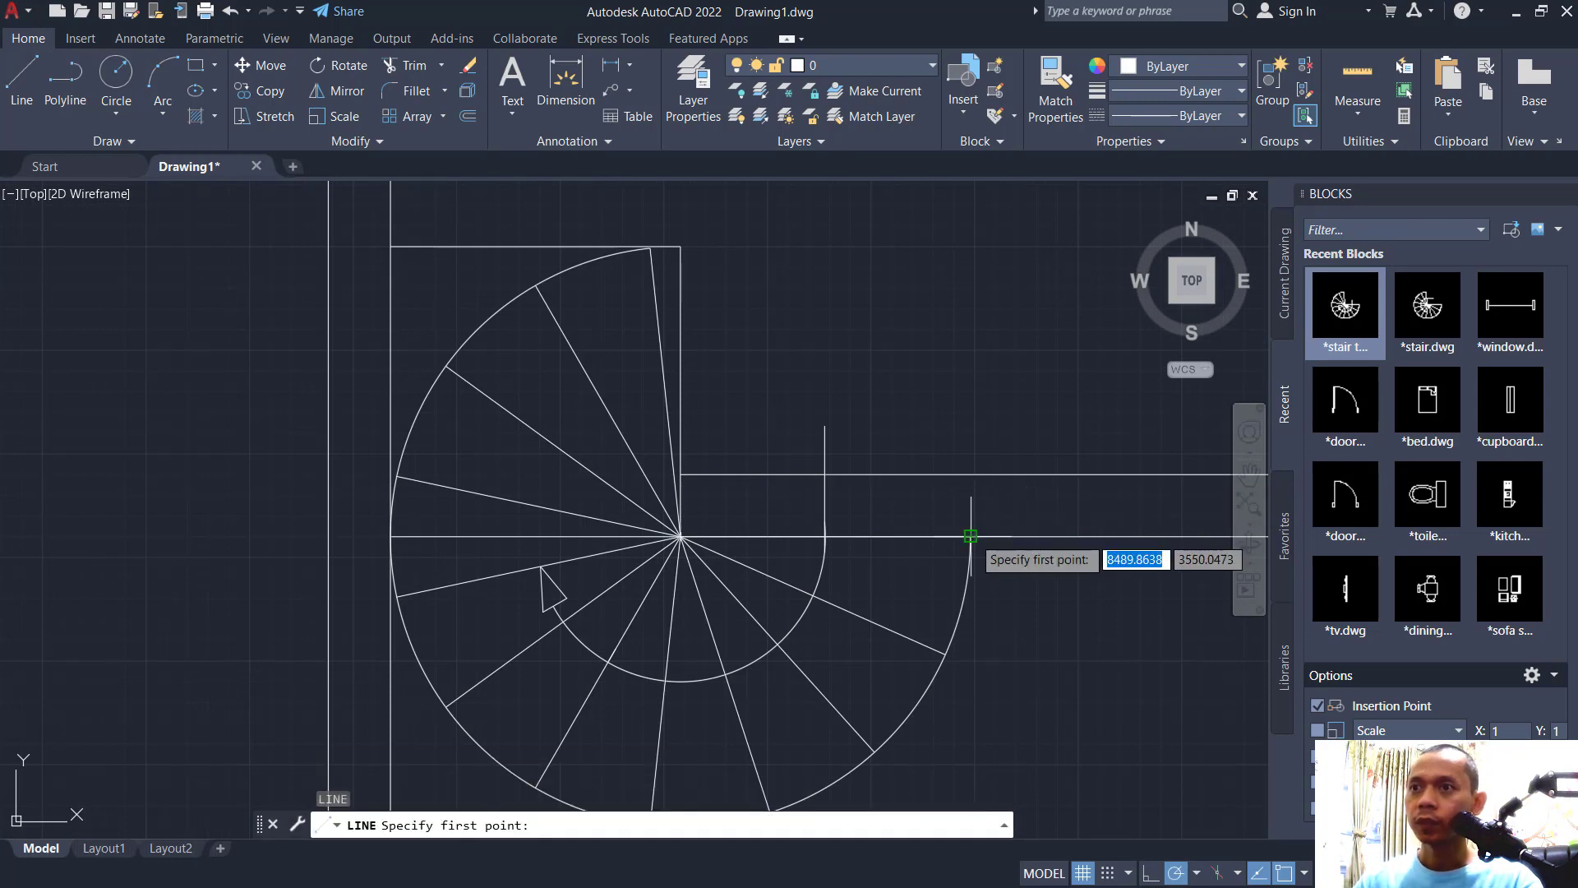
pyautogui.click(971, 537)
pyautogui.click(970, 411)
pyautogui.press('Return')
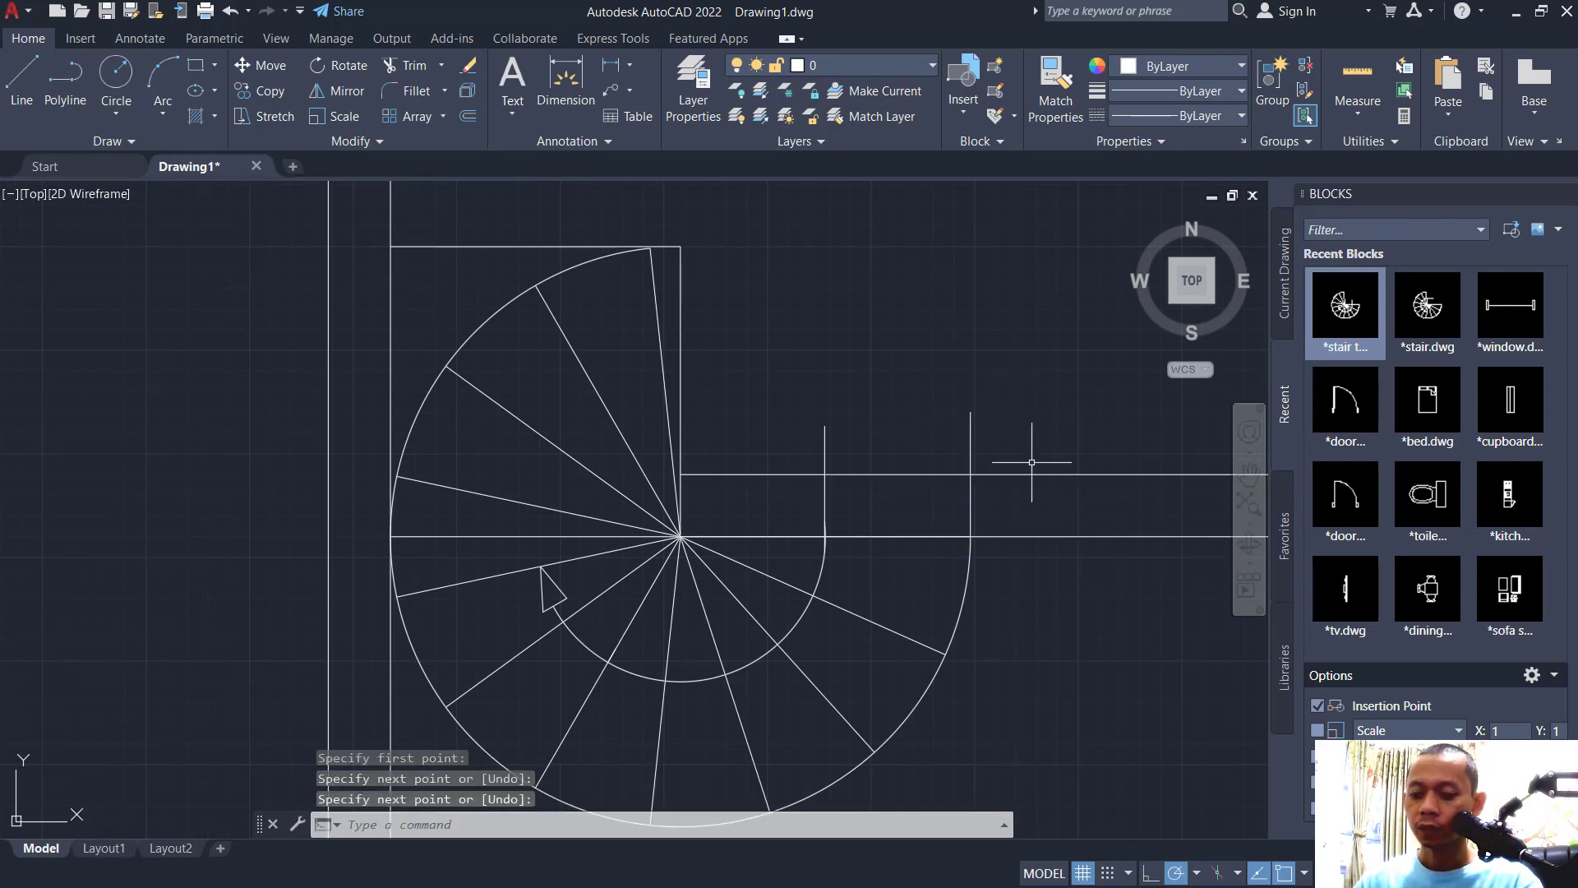
# Trim the new vertical line above the dividing wall and the wall's upper line between the stair's centre line and right edge
pyautogui.write('tr')
pyautogui.press('Return')
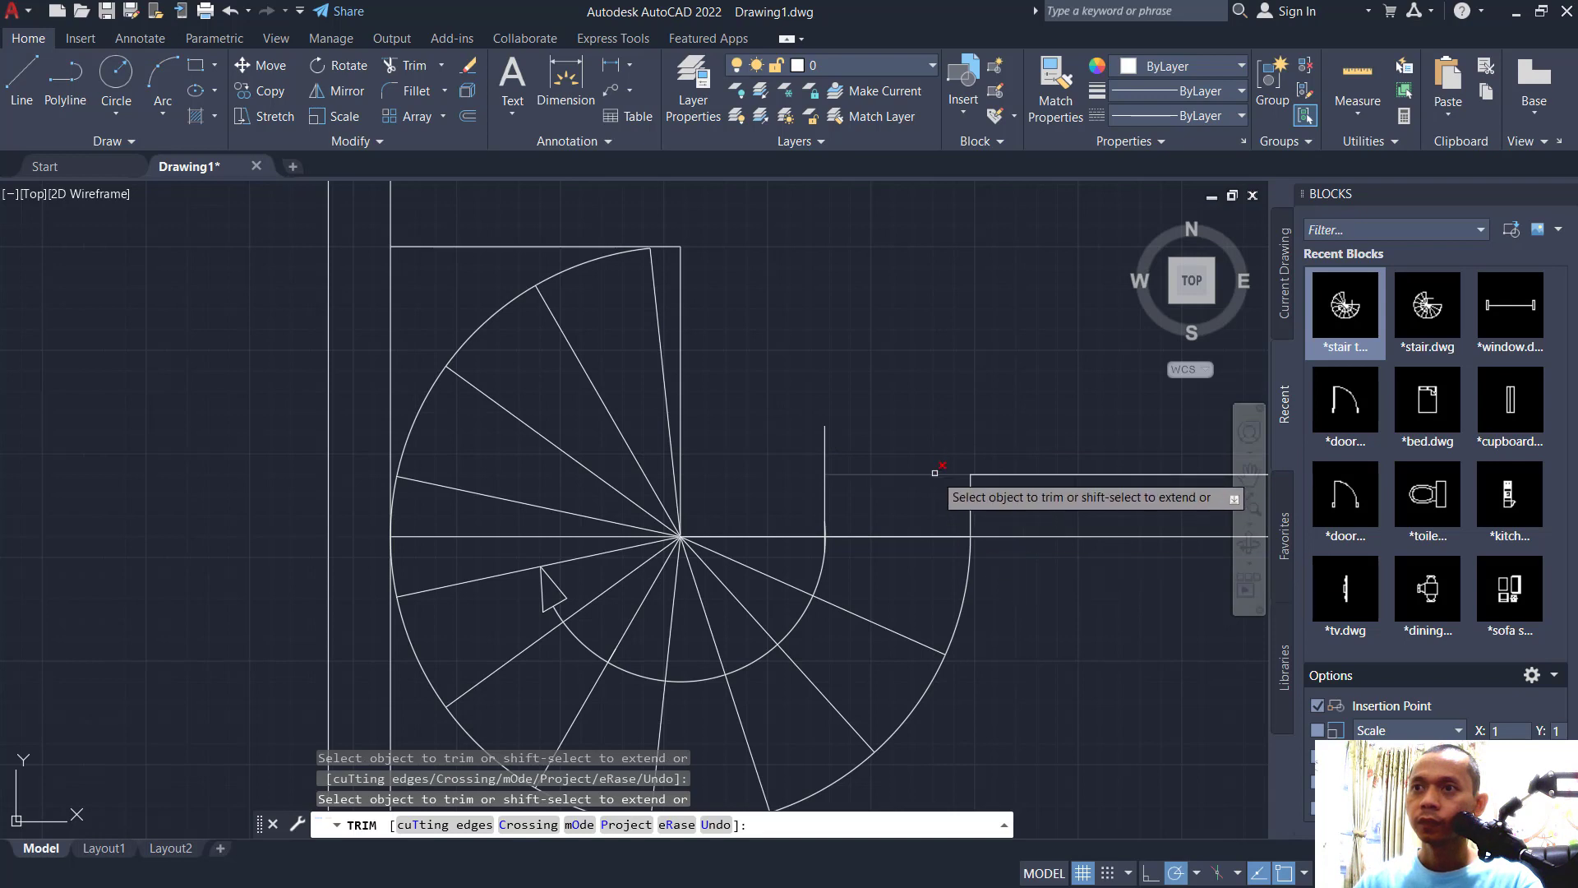
pyautogui.scroll(-3, 959, 504)
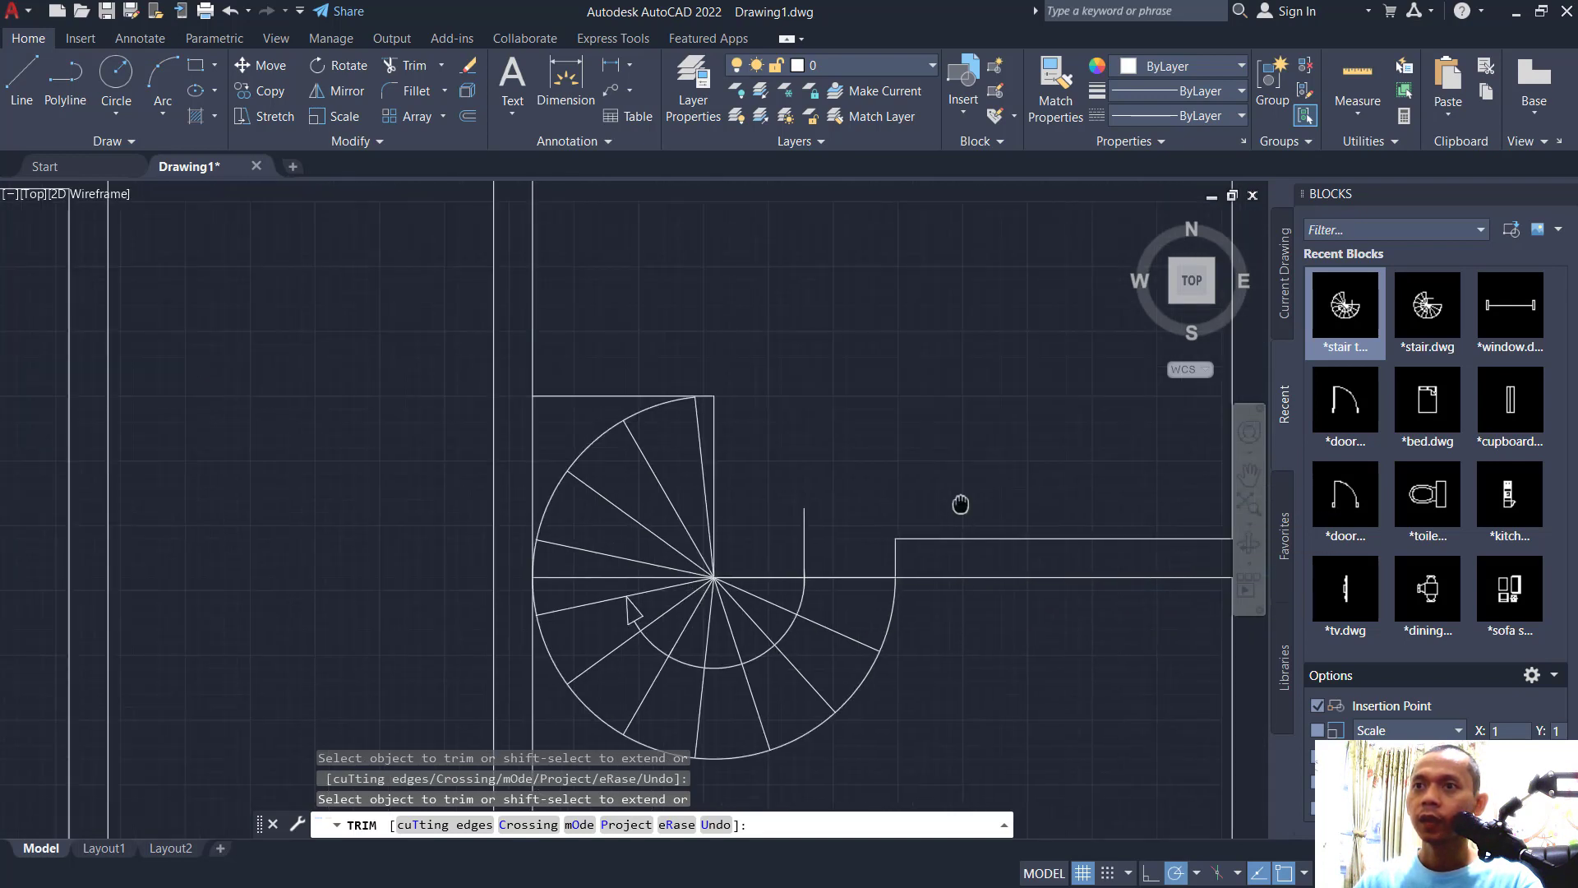
pyautogui.press('Return')
# Offset the stair enclosure's horizontal line 150 upward and its vertical line 150 to the right
pyautogui.write('o')
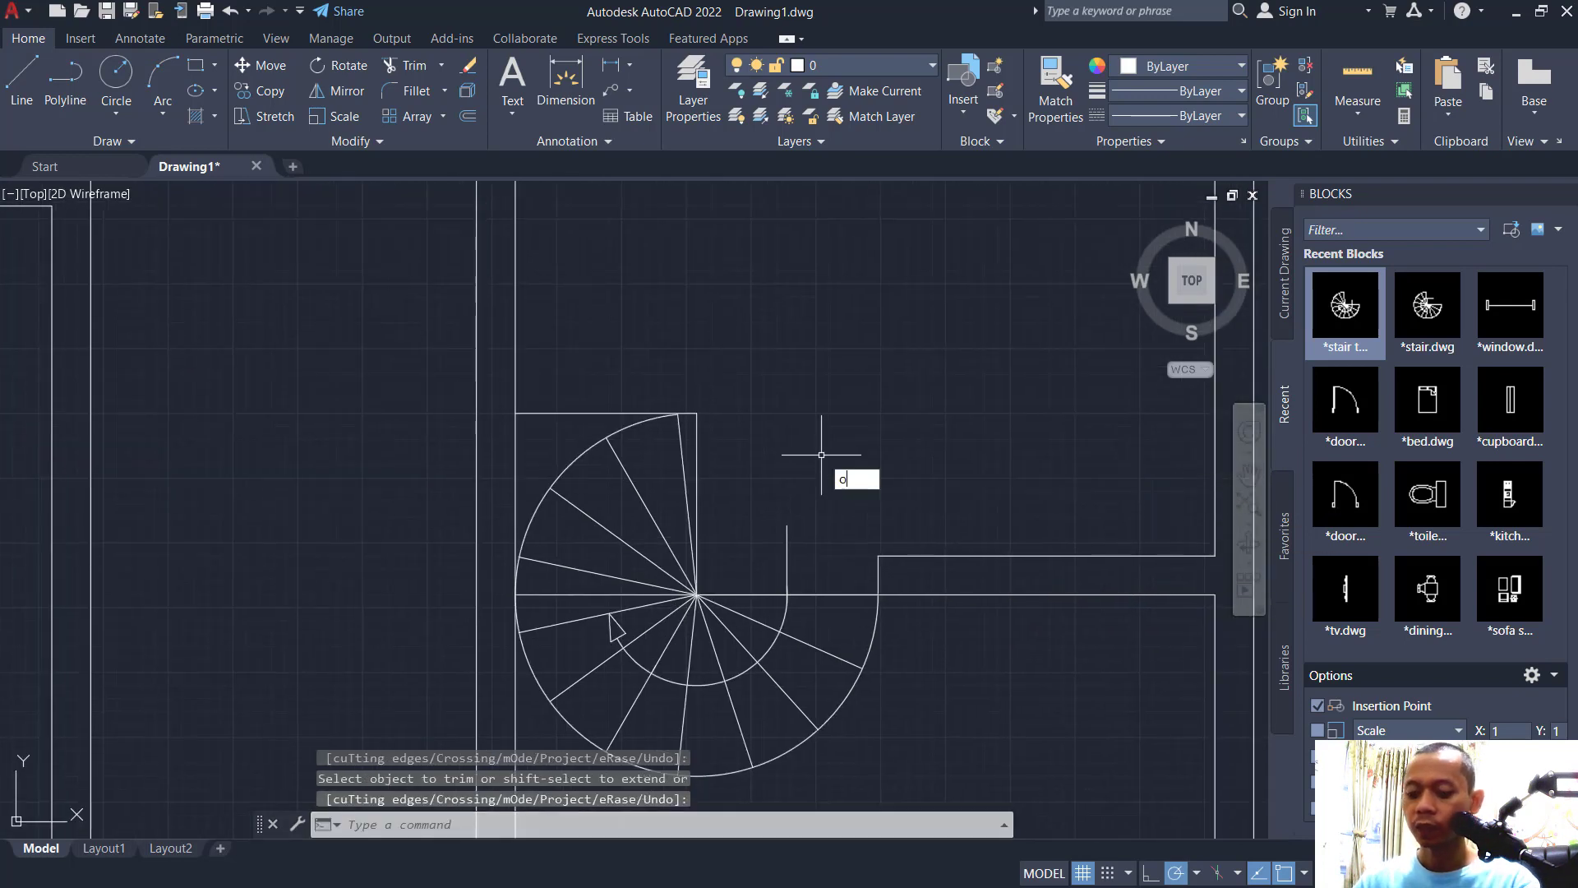
pyautogui.write('ff')
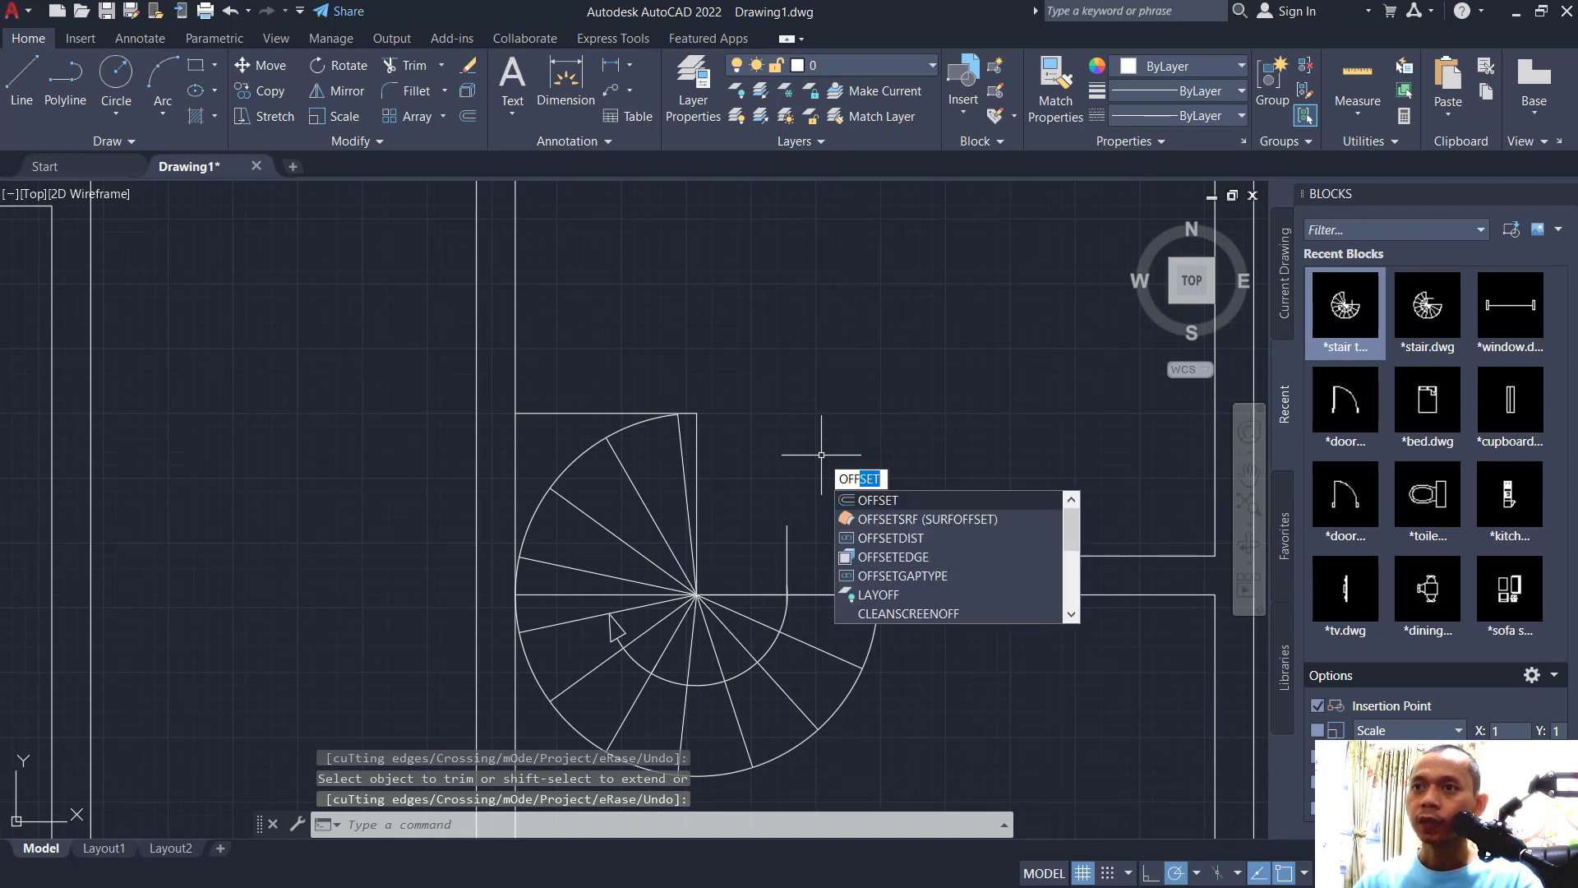
pyautogui.press('Return')
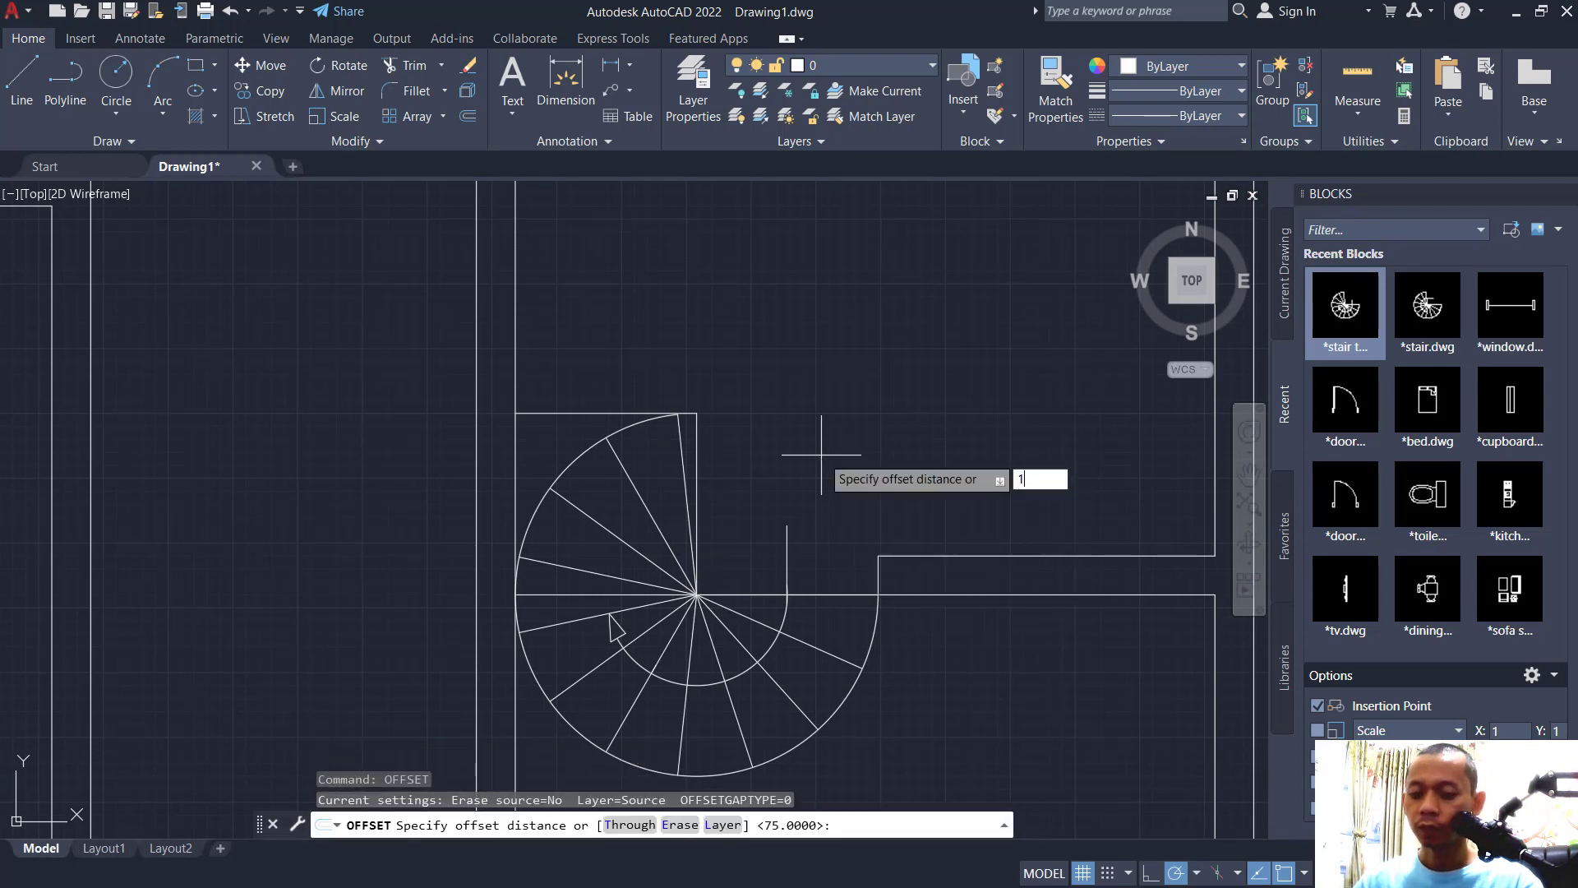
pyautogui.press('Return')
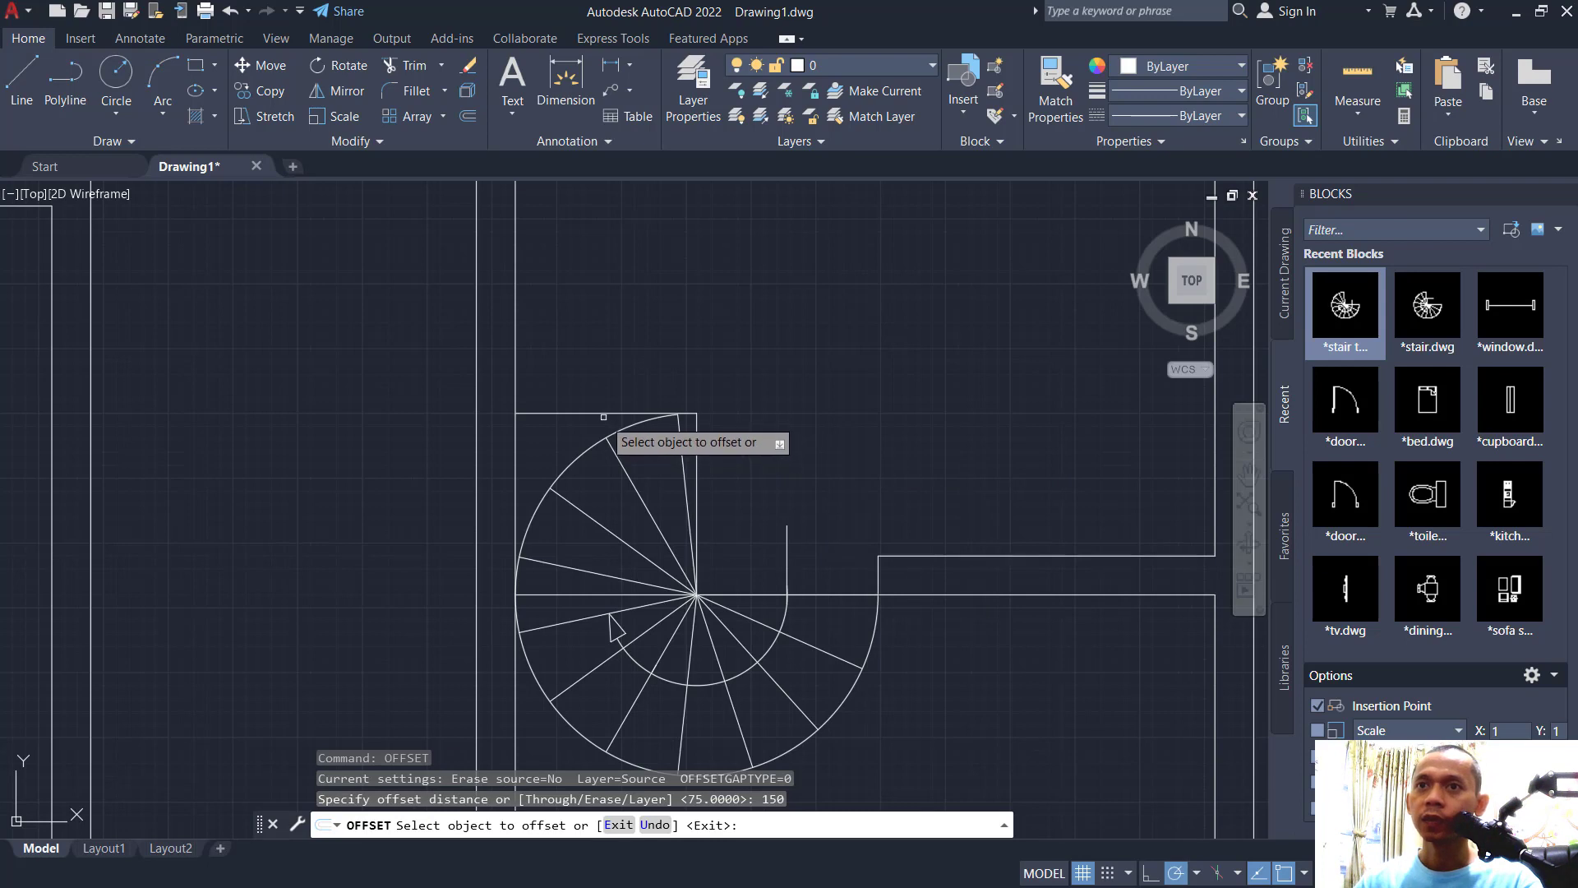
pyautogui.click(604, 414)
pyautogui.click(608, 380)
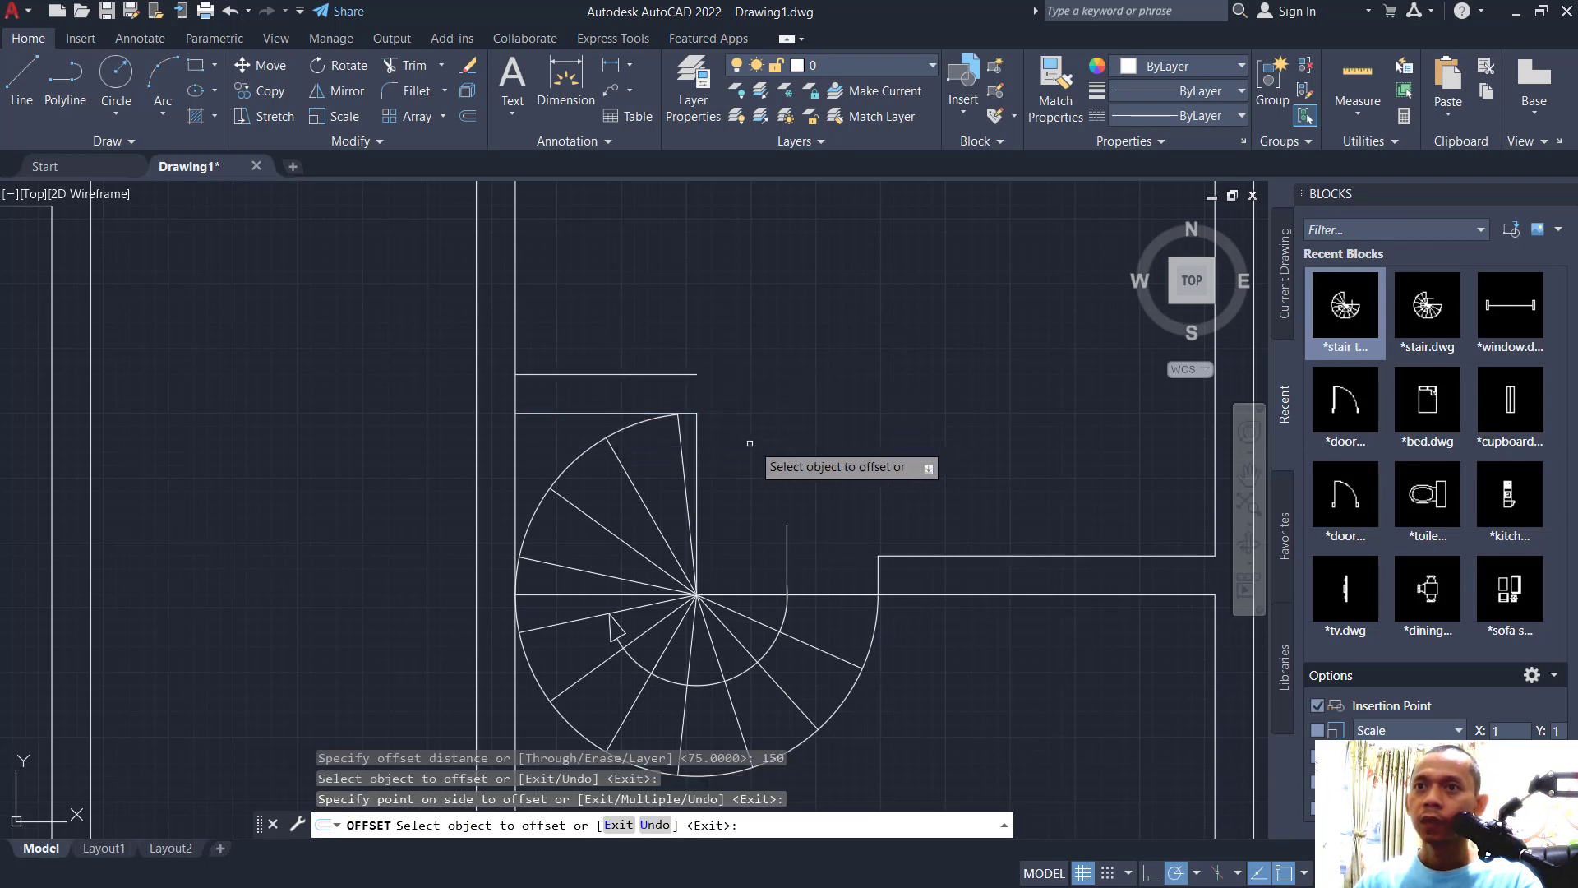
pyautogui.click(697, 444)
pyautogui.click(716, 448)
pyautogui.press('Return')
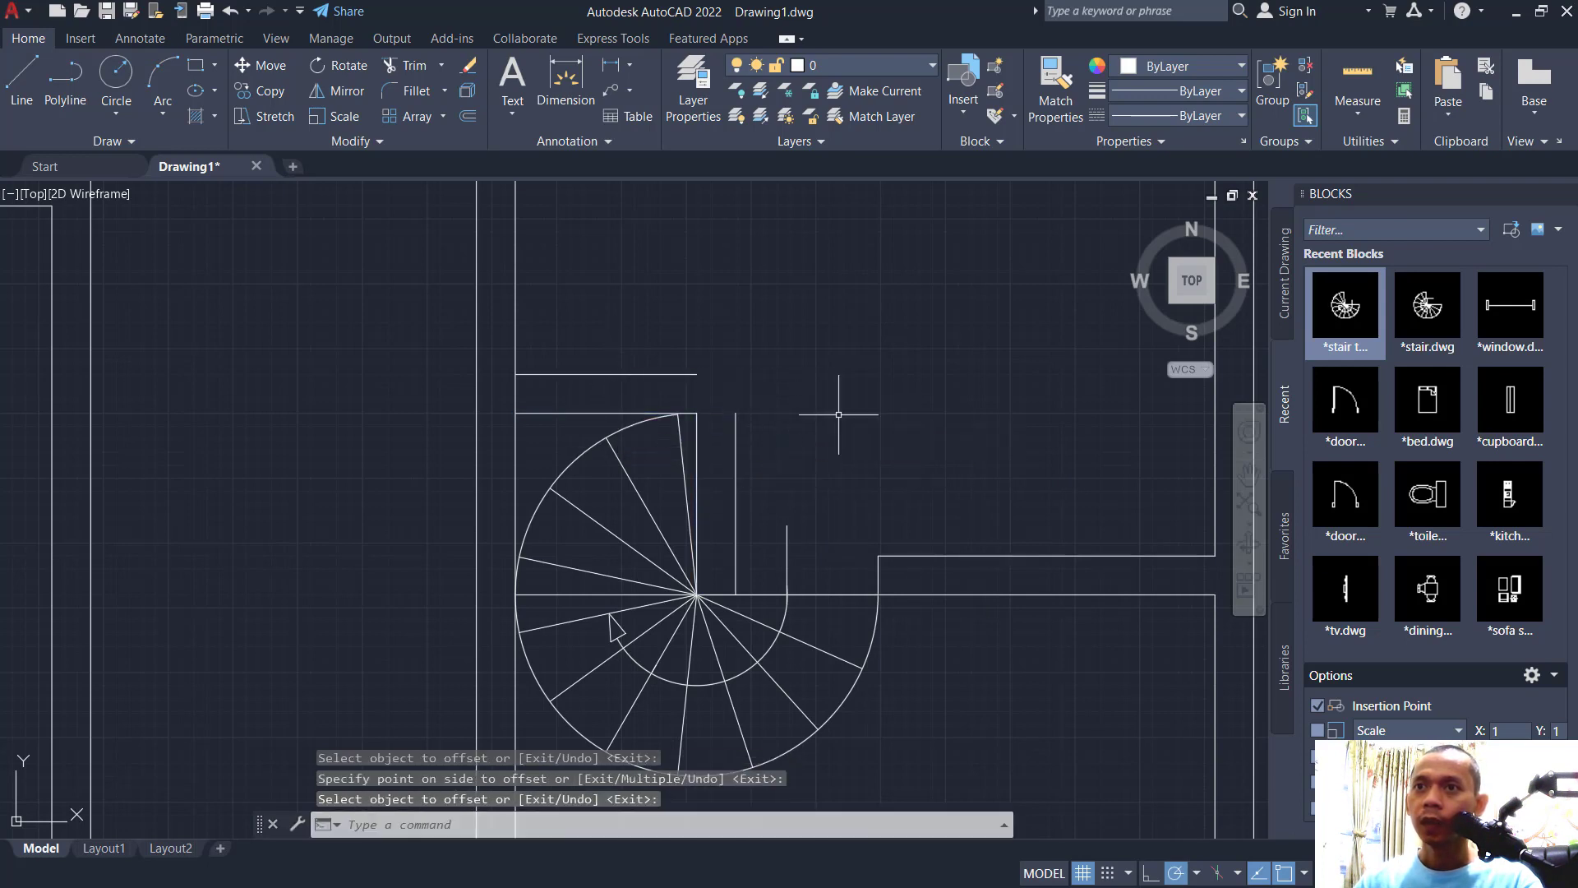
# Fillet the two offset enclosure lines with radius 0 into a sharp corner
pyautogui.write('f')
pyautogui.press('Return')
pyautogui.write('r')
pyautogui.press('Return')
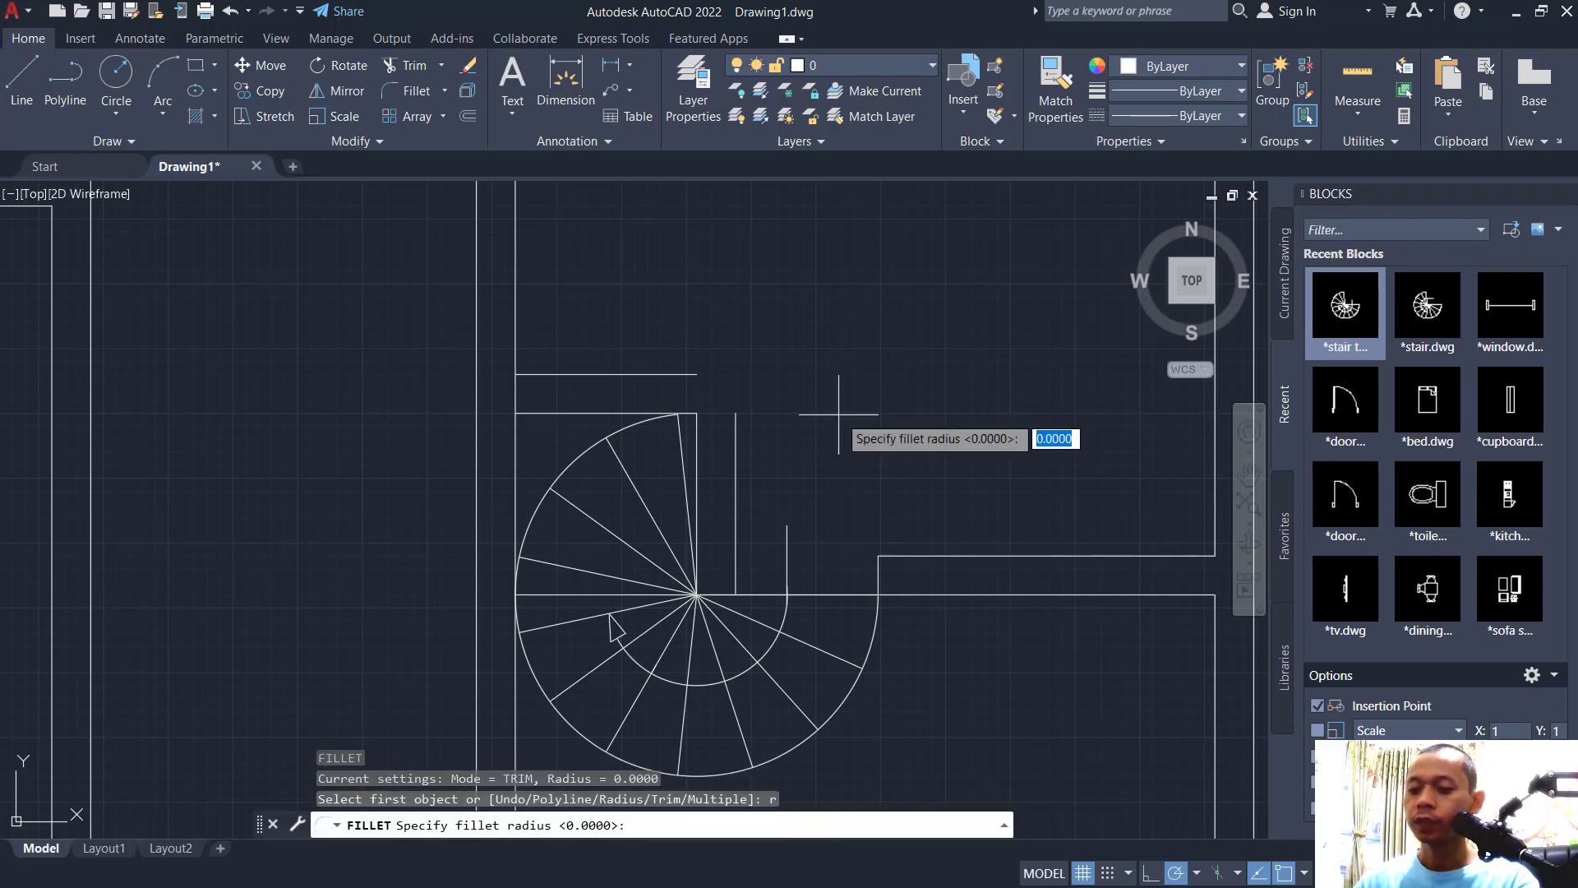
pyautogui.write('0')
pyautogui.press('Return')
pyautogui.click(737, 435)
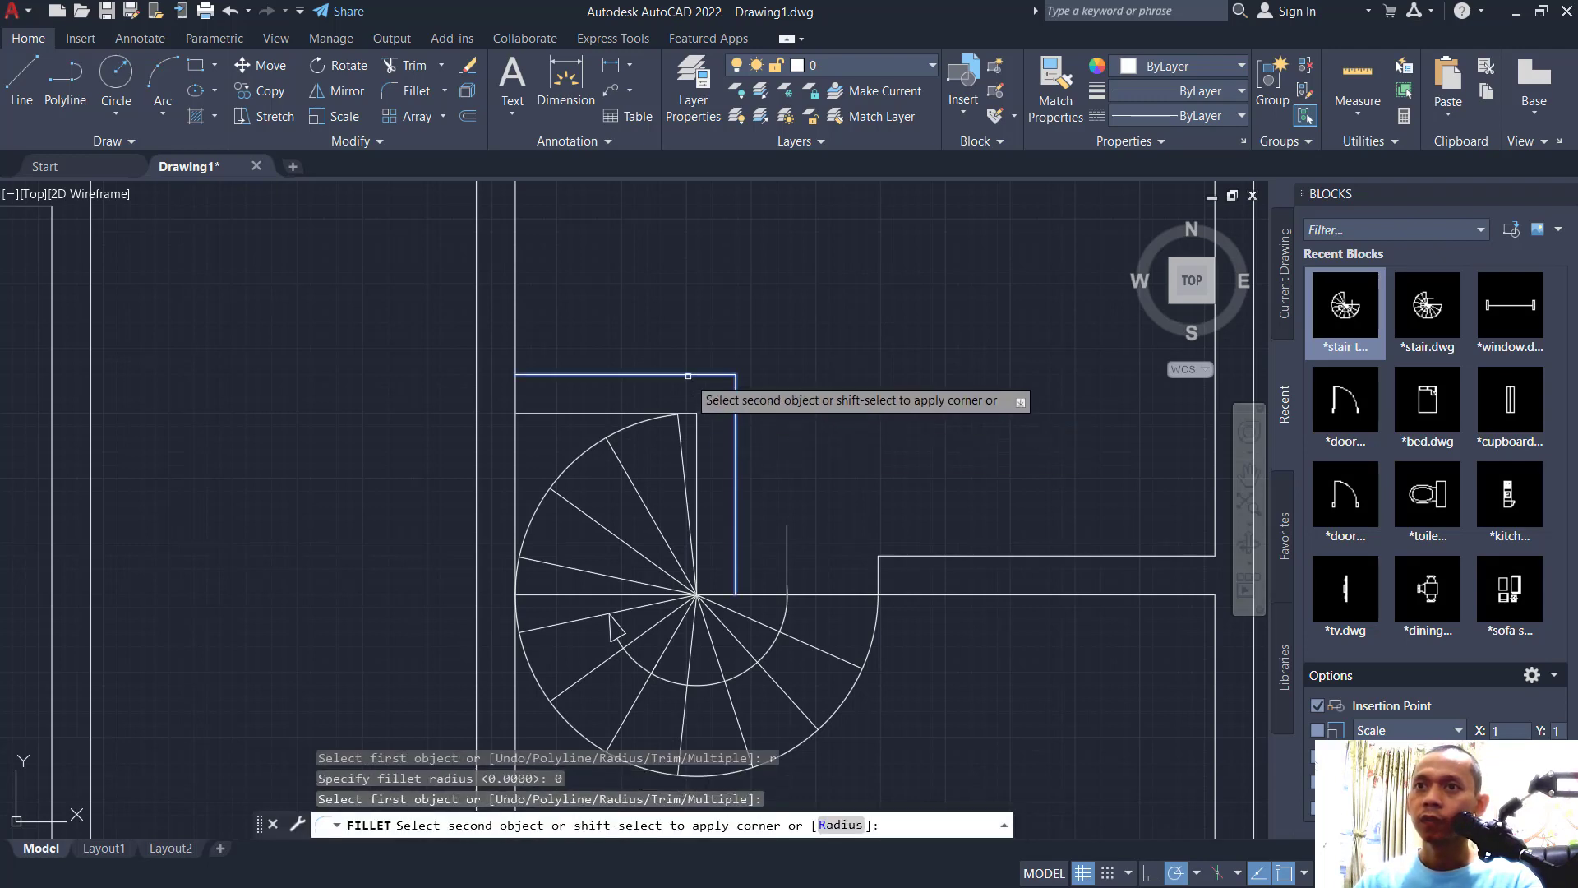
pyautogui.click(687, 372)
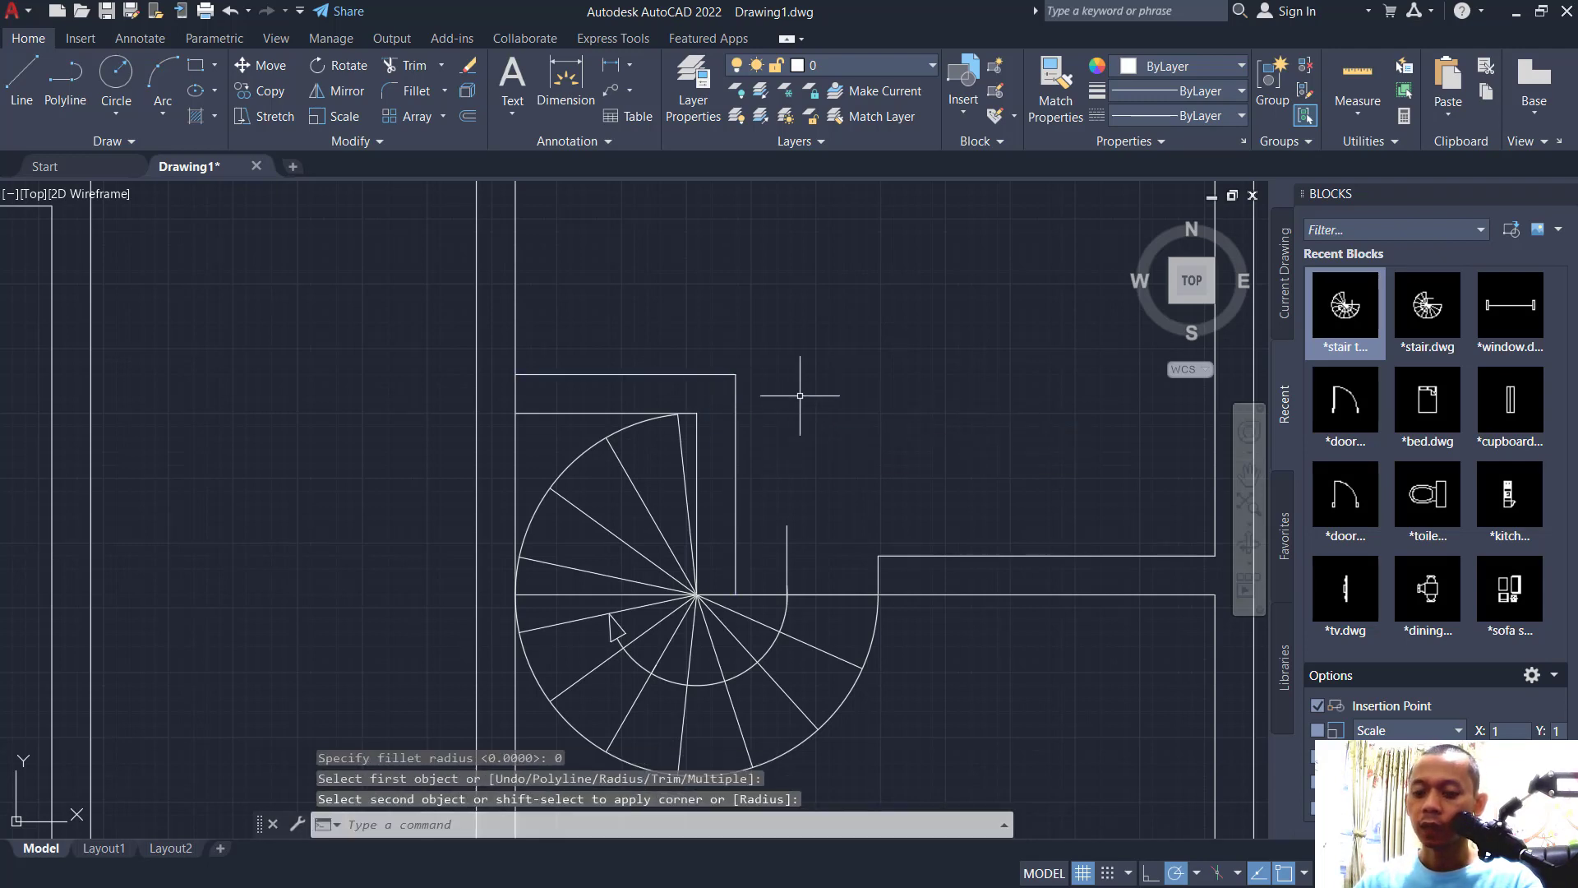
# Trim the left wall's inner line between the enclosure's two horizontal lines to join the walls
pyautogui.write('tr')
pyautogui.press('Return')
pyautogui.moveTo(559, 416)
pyautogui.mouseDown()
pyautogui.moveTo(518, 380)
pyautogui.moveTo(843, 391)
pyautogui.mouseUp()
pyautogui.scroll(-4, 896, 505)
pyautogui.press('Return')
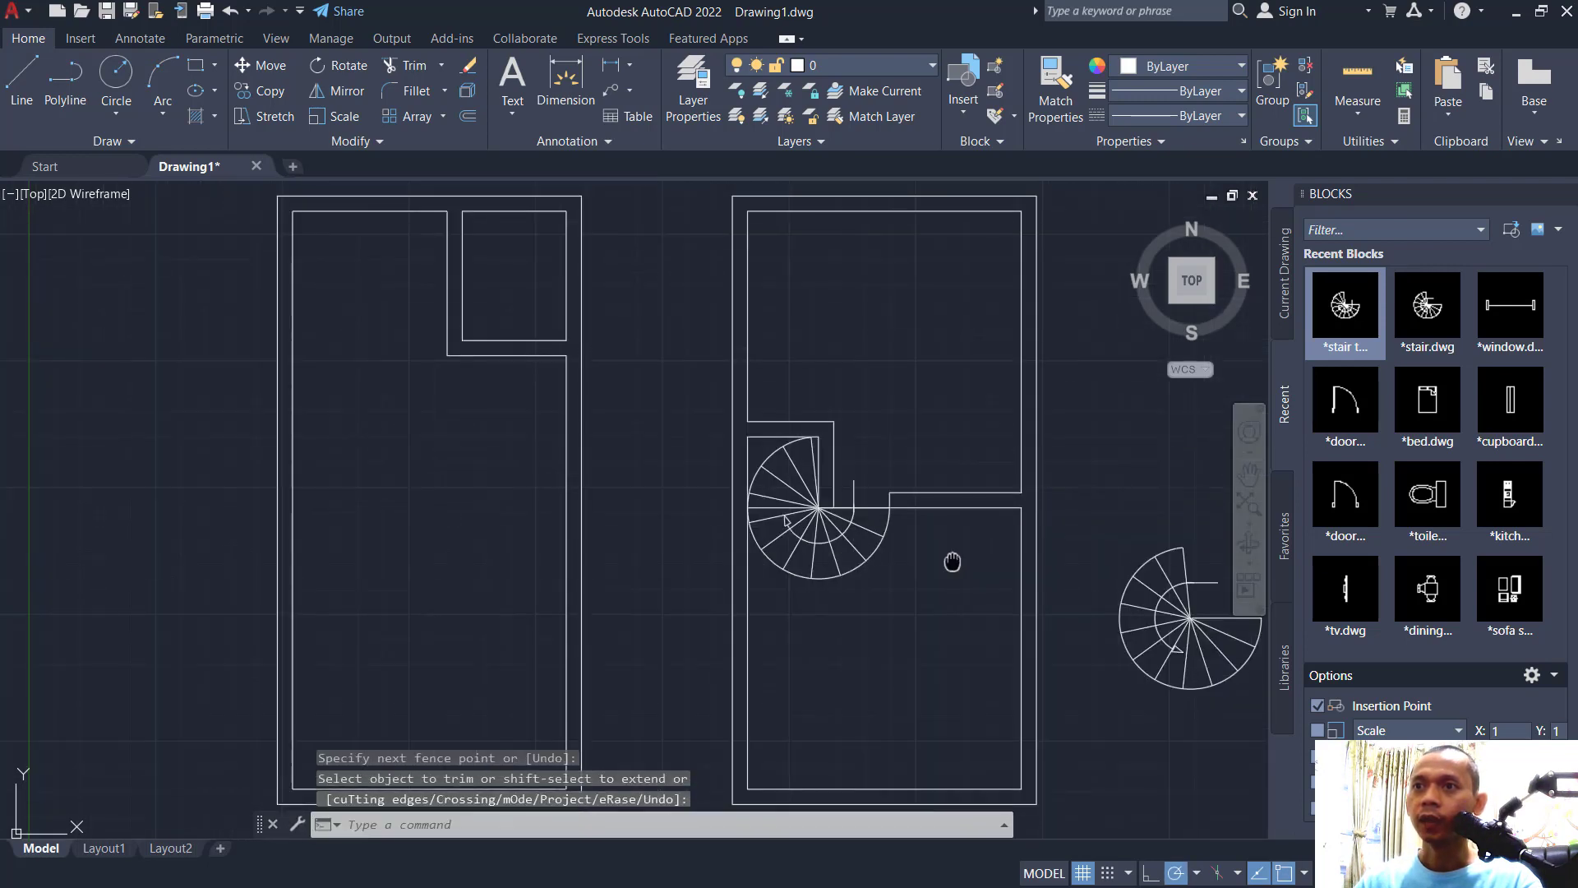
pyautogui.moveTo(878, 535); pyautogui.dragTo(974, 436, button='middle')
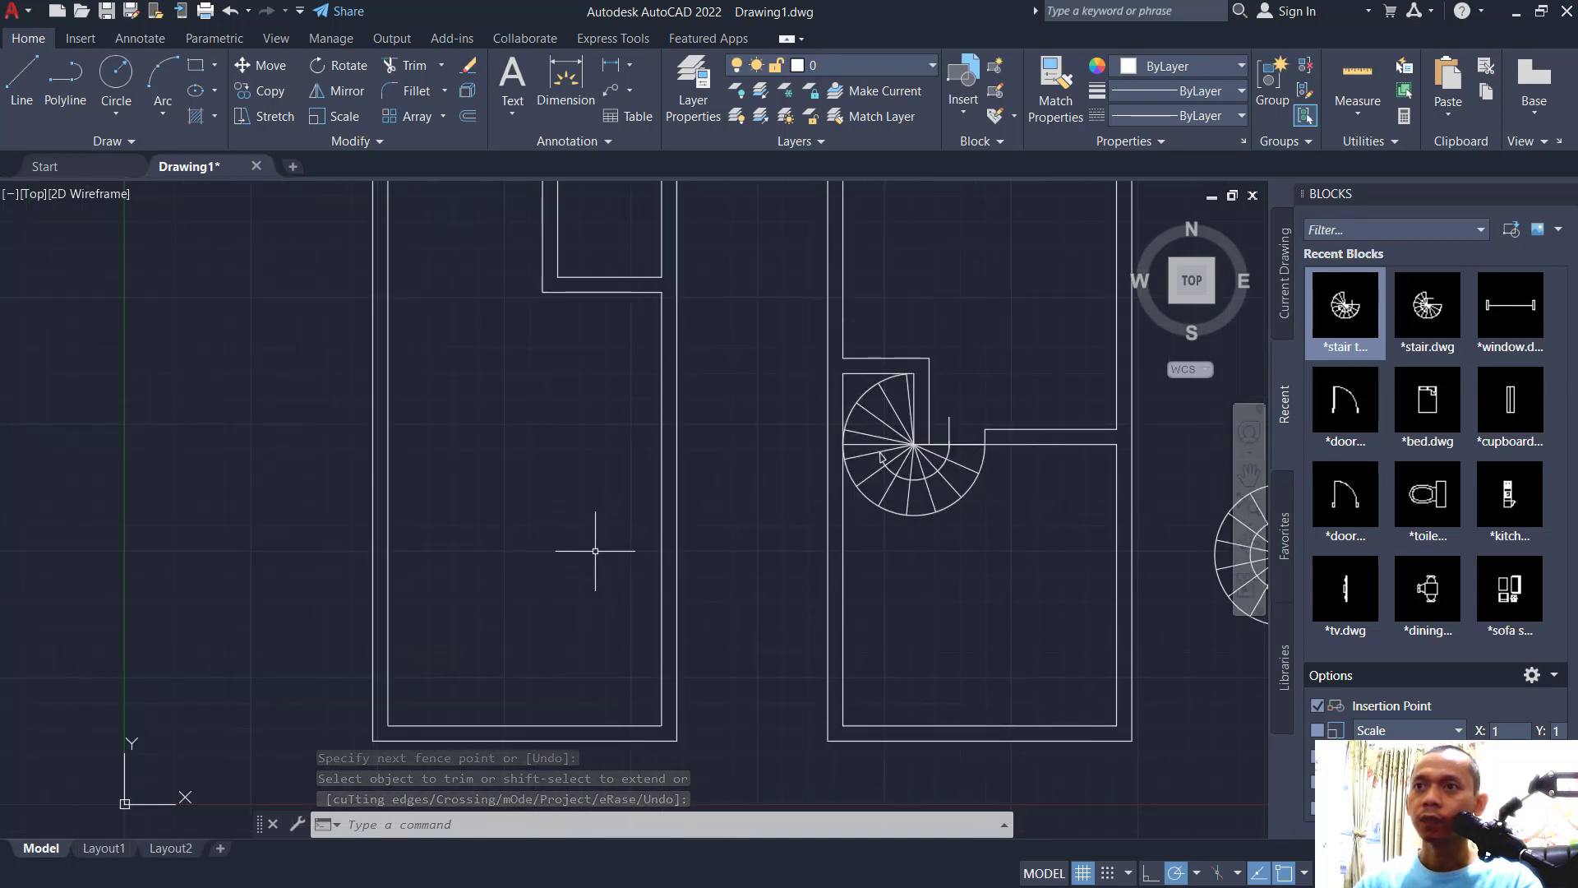
pyautogui.moveTo(965, 608); pyautogui.dragTo(940, 599, button='middle')
pyautogui.write('L')
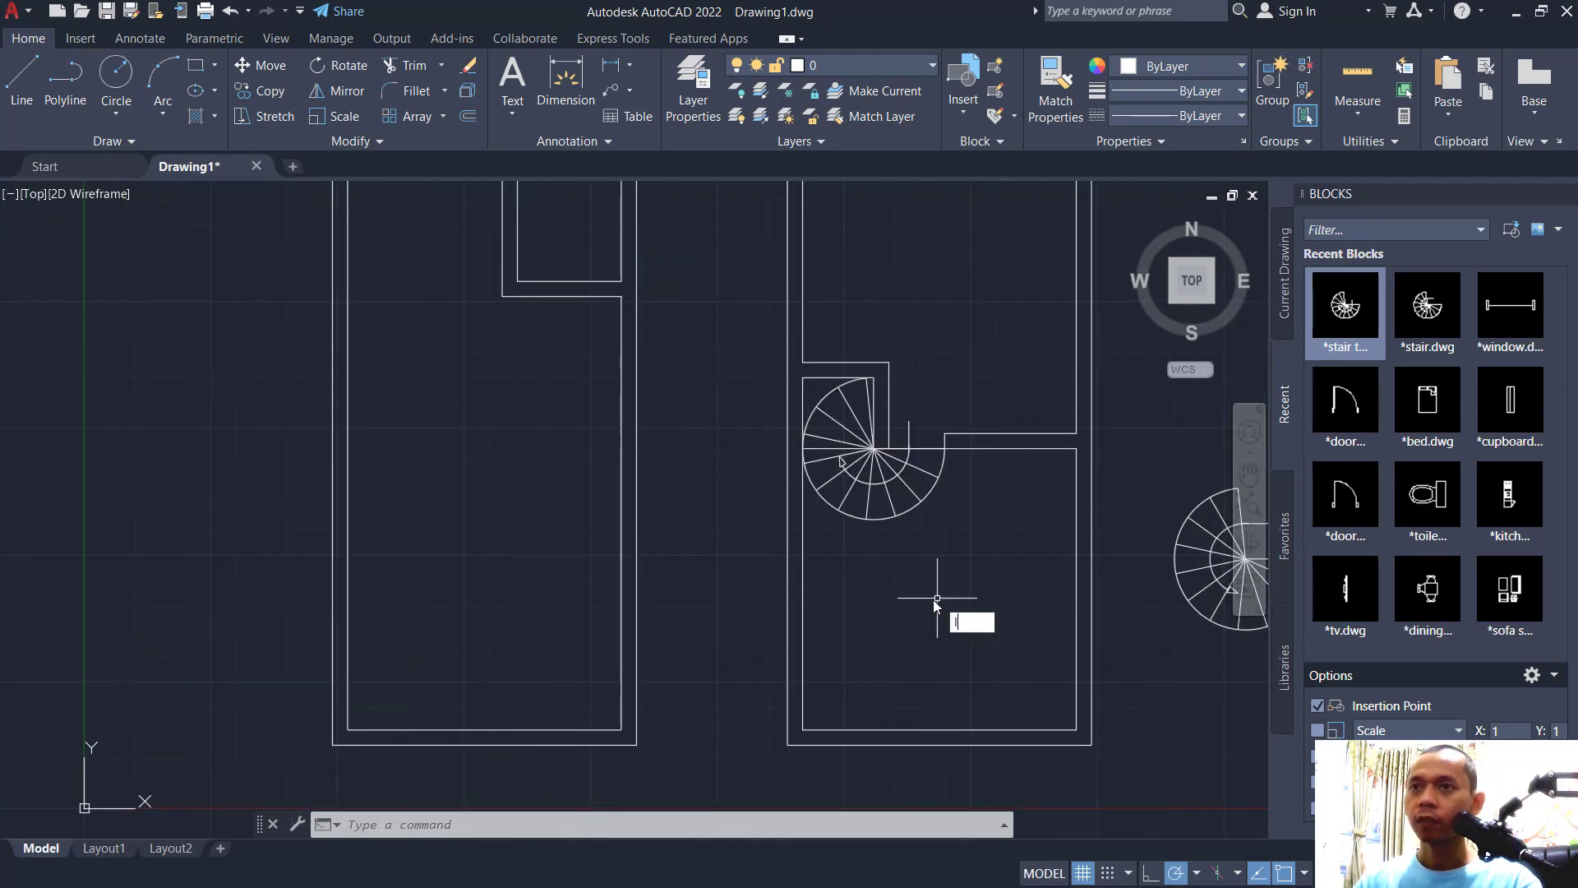
pyautogui.press('Escape')
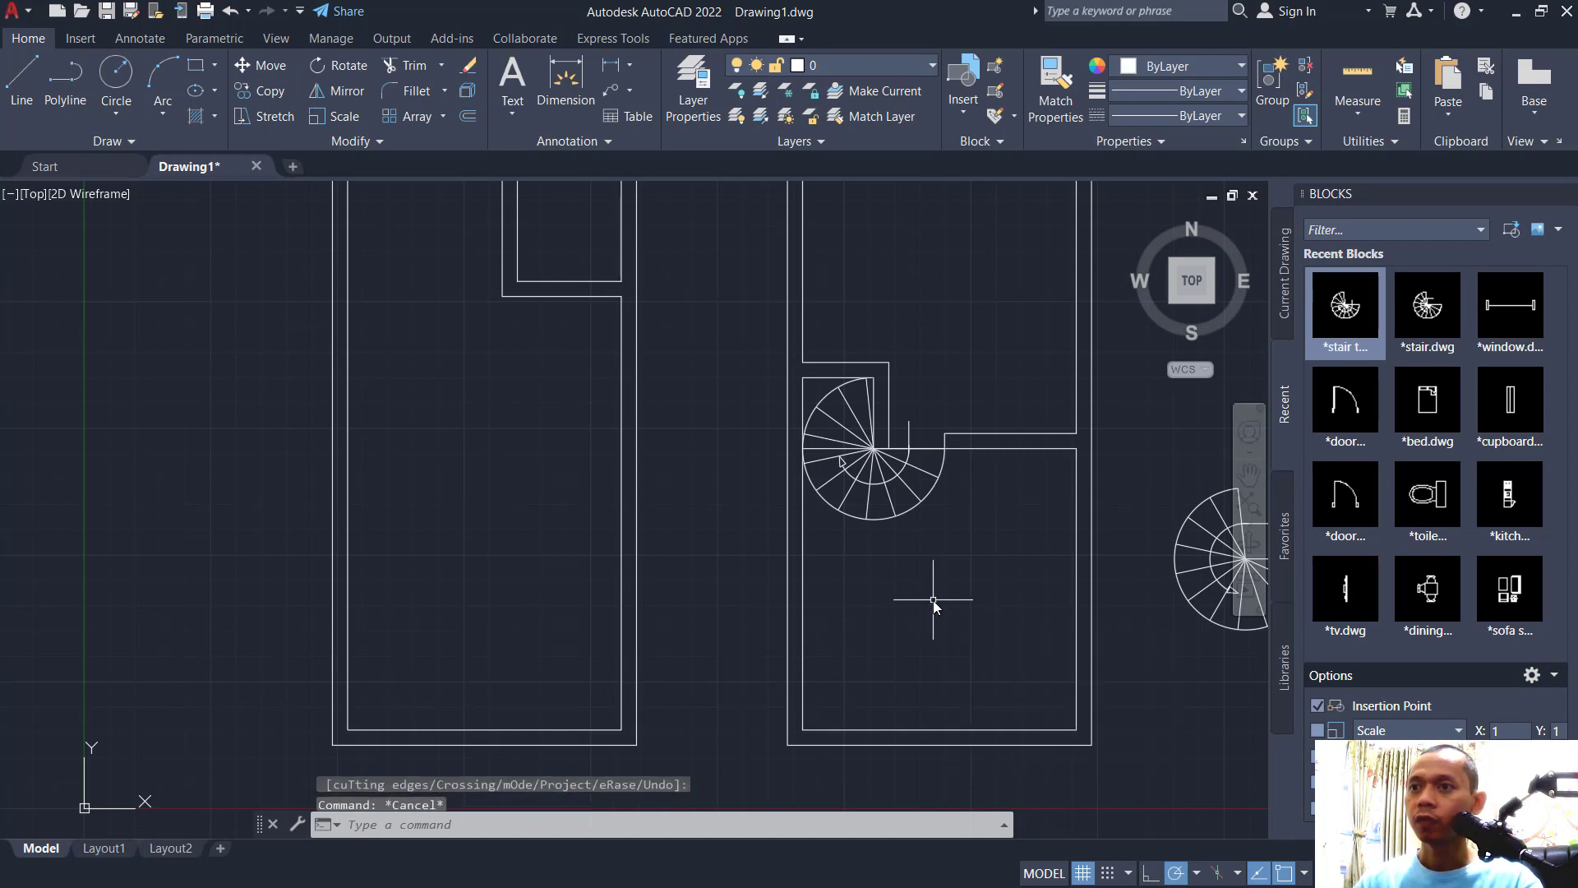
# Move the remaining spiral stair by its leftmost point to the midpoint of the left plan's inner left wall line
pyautogui.moveTo(934, 600); pyautogui.dragTo(817, 603, button='middle')
pyautogui.write('m')
pyautogui.press('Return')
pyautogui.click(1175, 670)
pyautogui.click(1046, 485)
pyautogui.press('Return')
pyautogui.click(1055, 560)
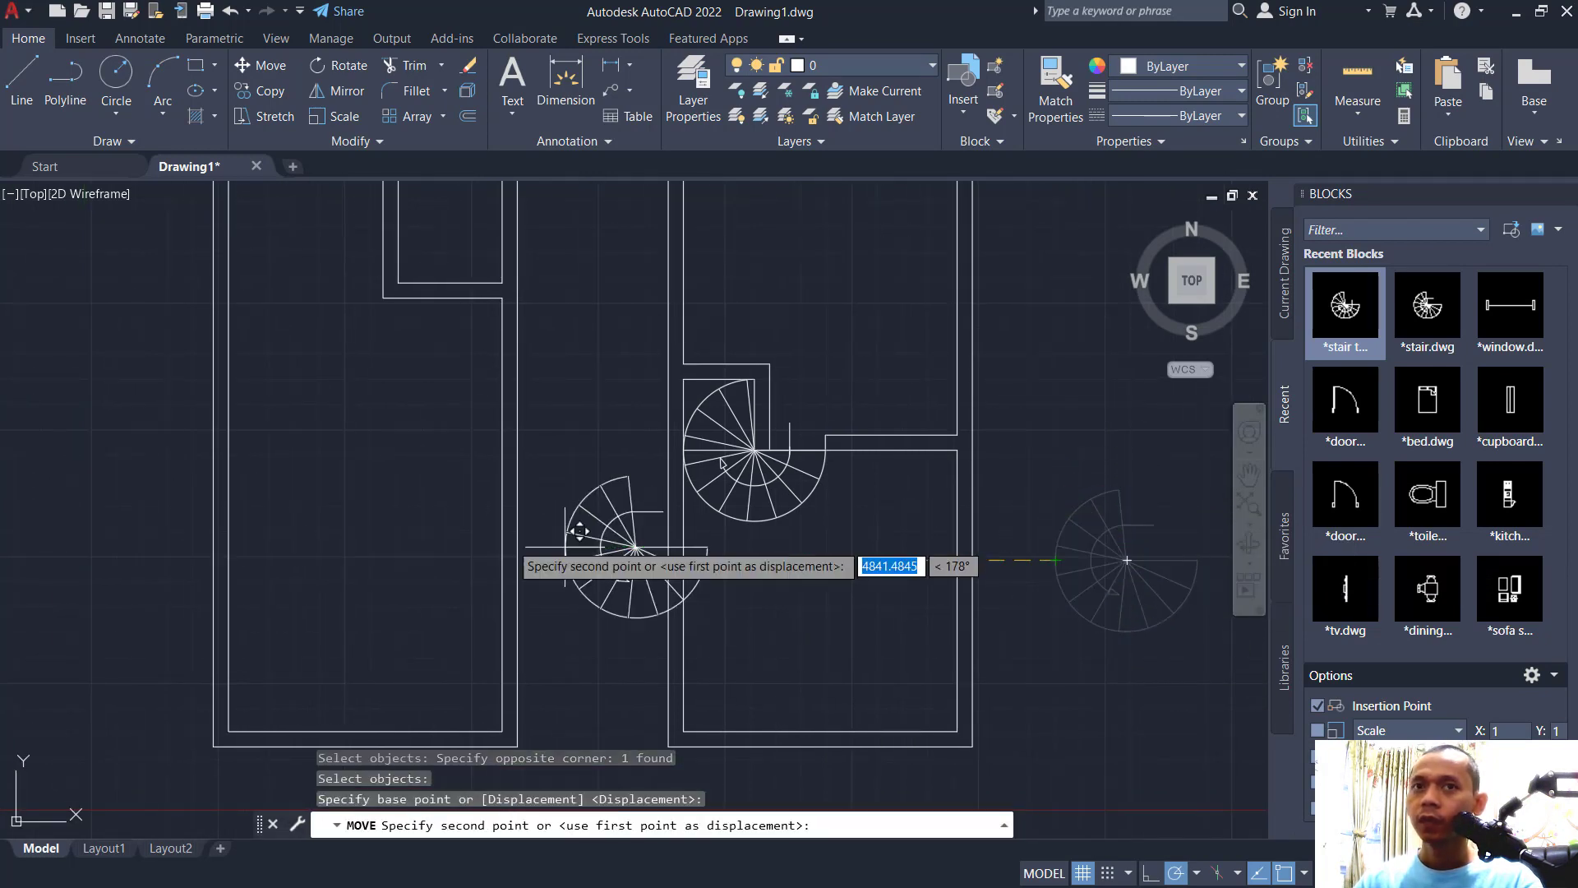
pyautogui.moveTo(340, 517); pyautogui.dragTo(539, 563, button='middle')
pyautogui.click(430, 489)
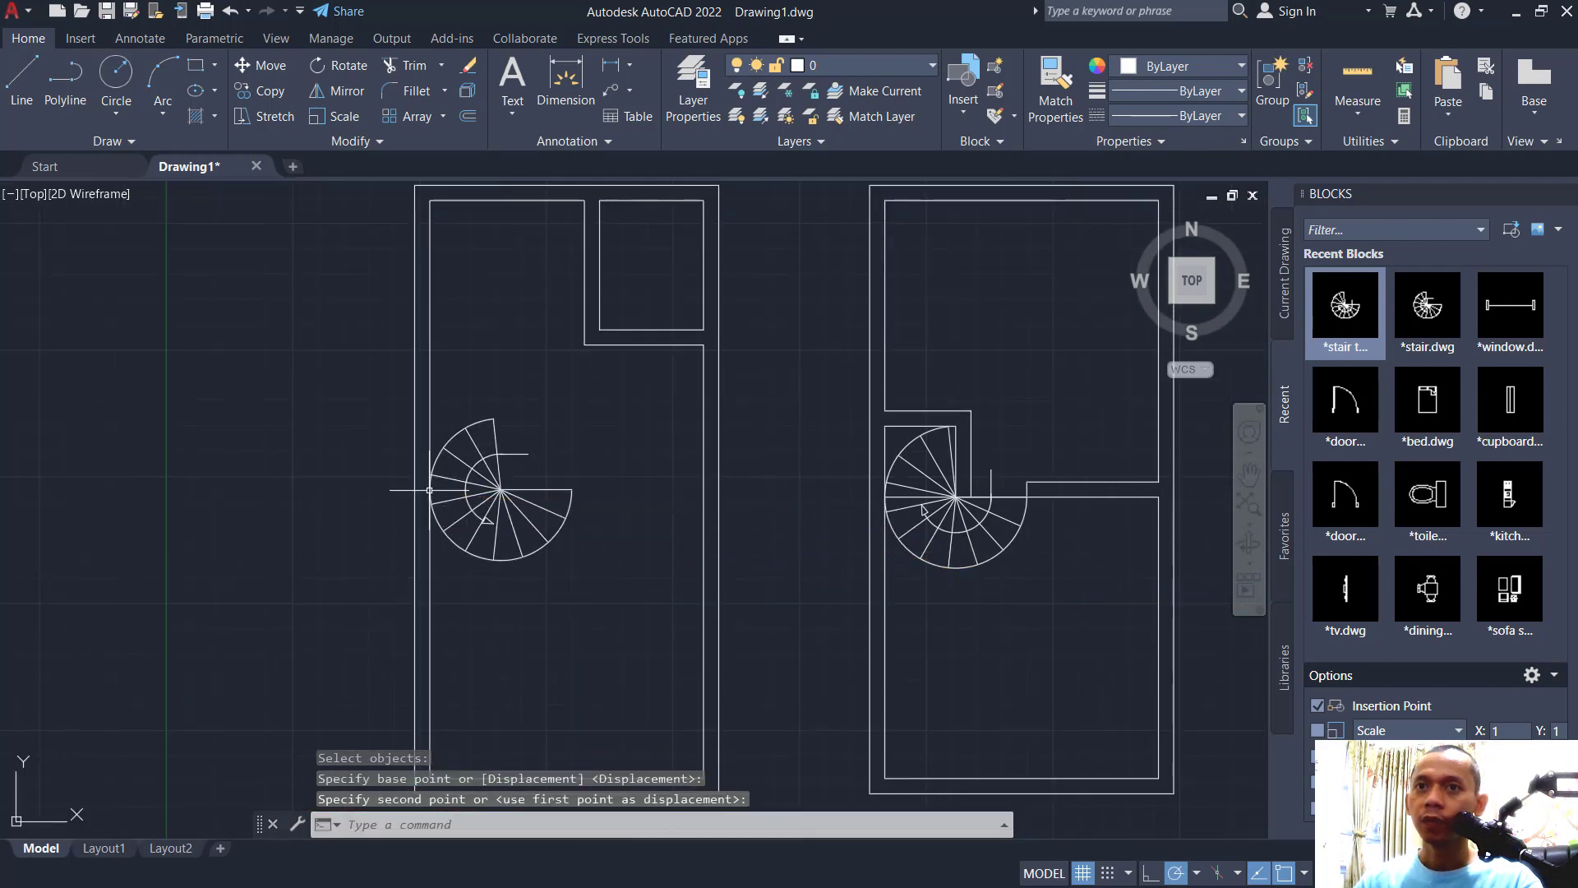
# Move the left plan's spiral stair 75 straight down
pyautogui.press('space')
pyautogui.click(593, 526)
pyautogui.click(489, 576)
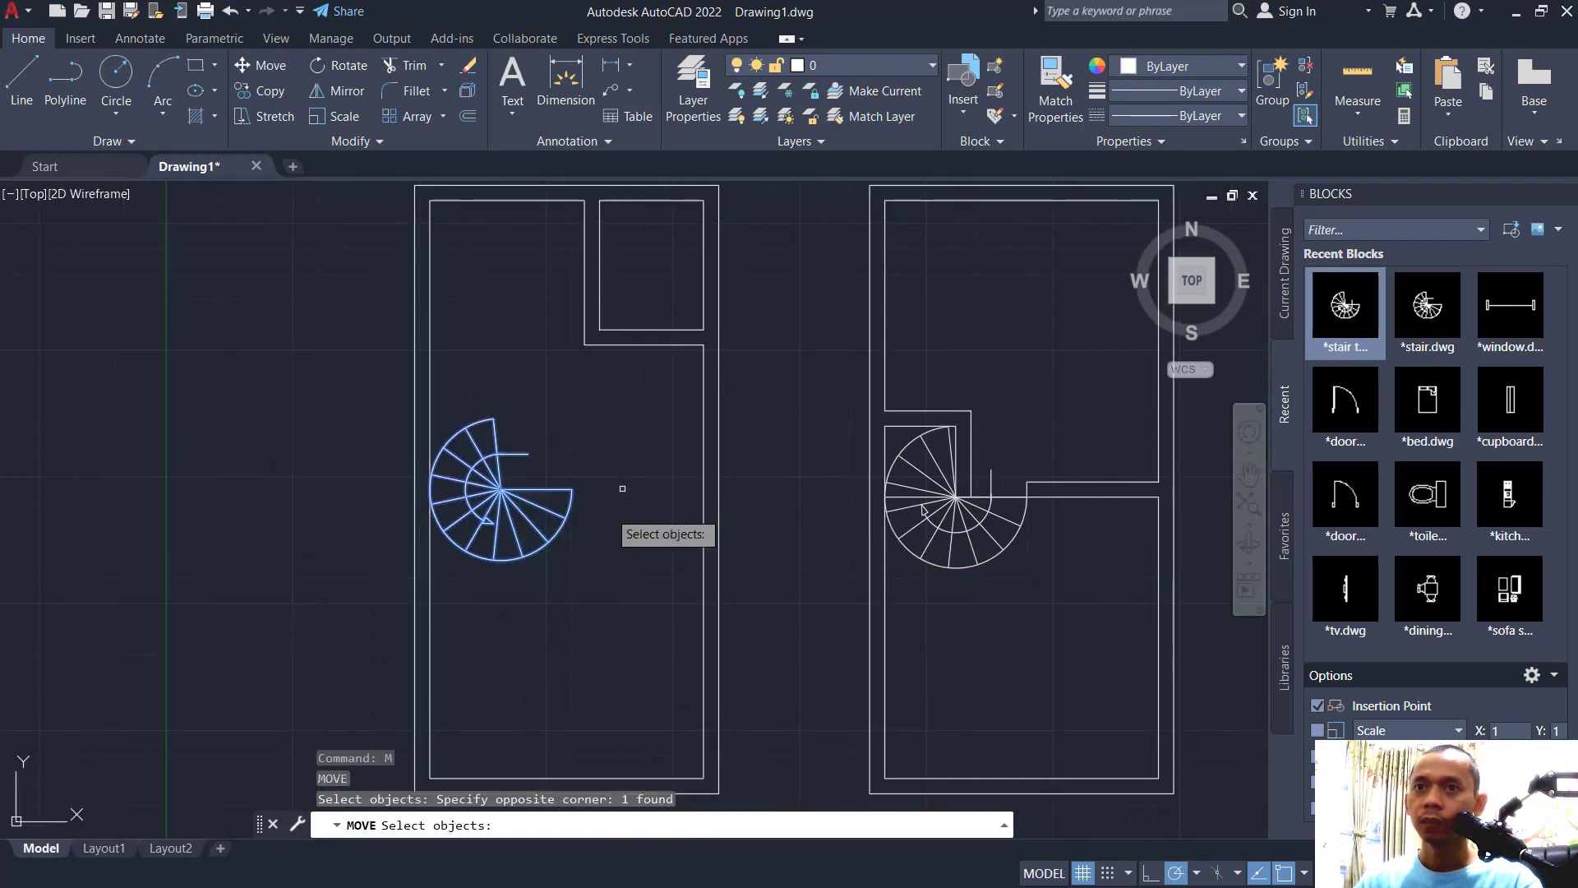
pyautogui.press('Return')
pyautogui.click(638, 404)
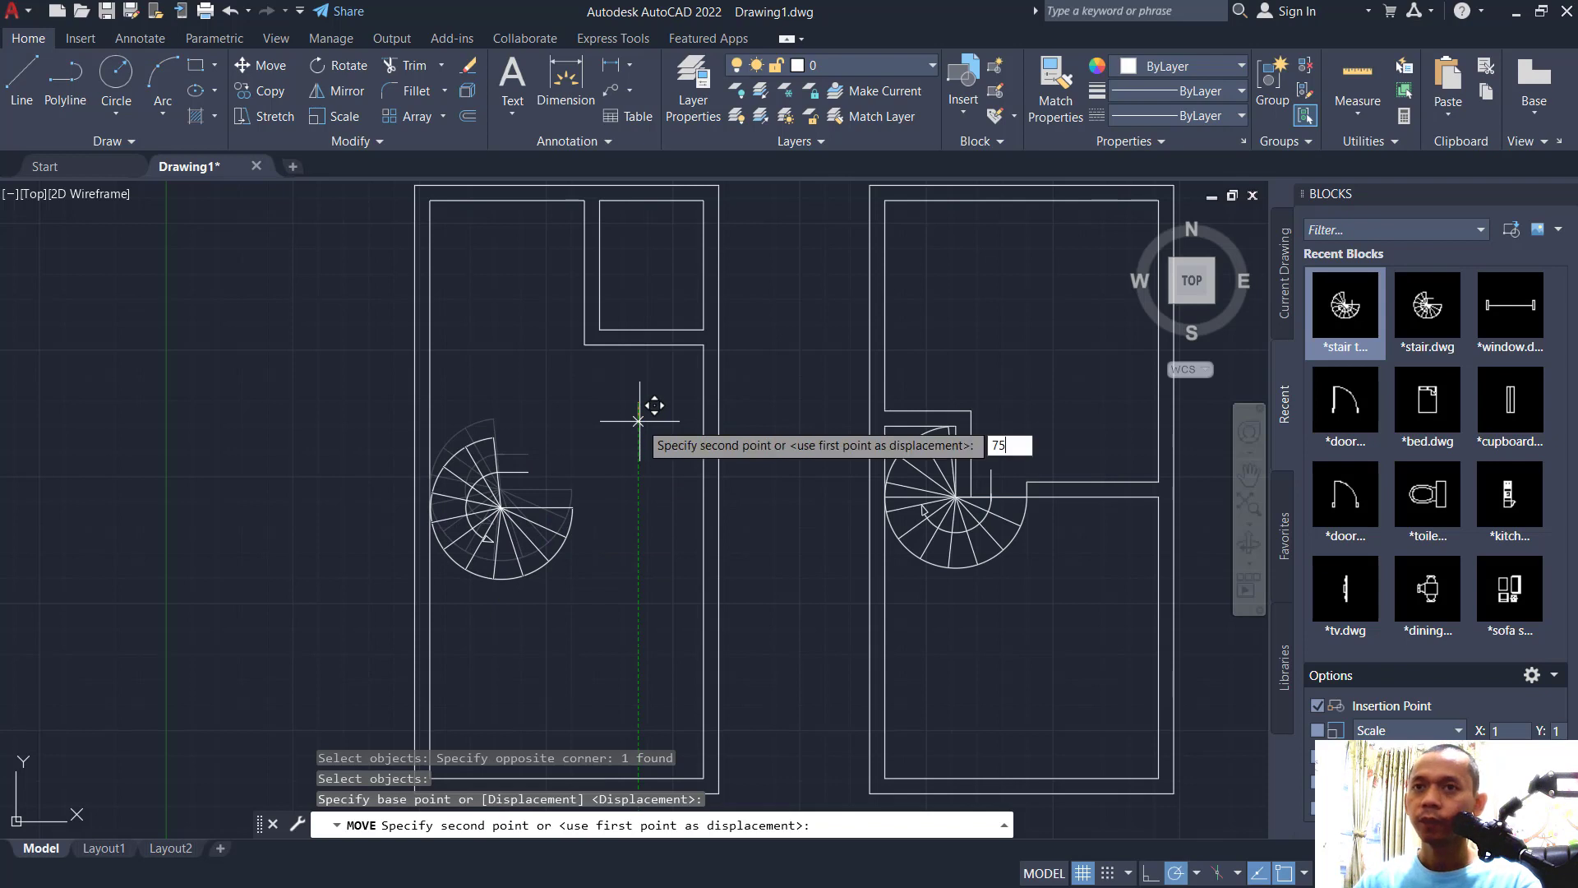
pyautogui.press('Return')
pyautogui.scroll(-3, 814, 568)
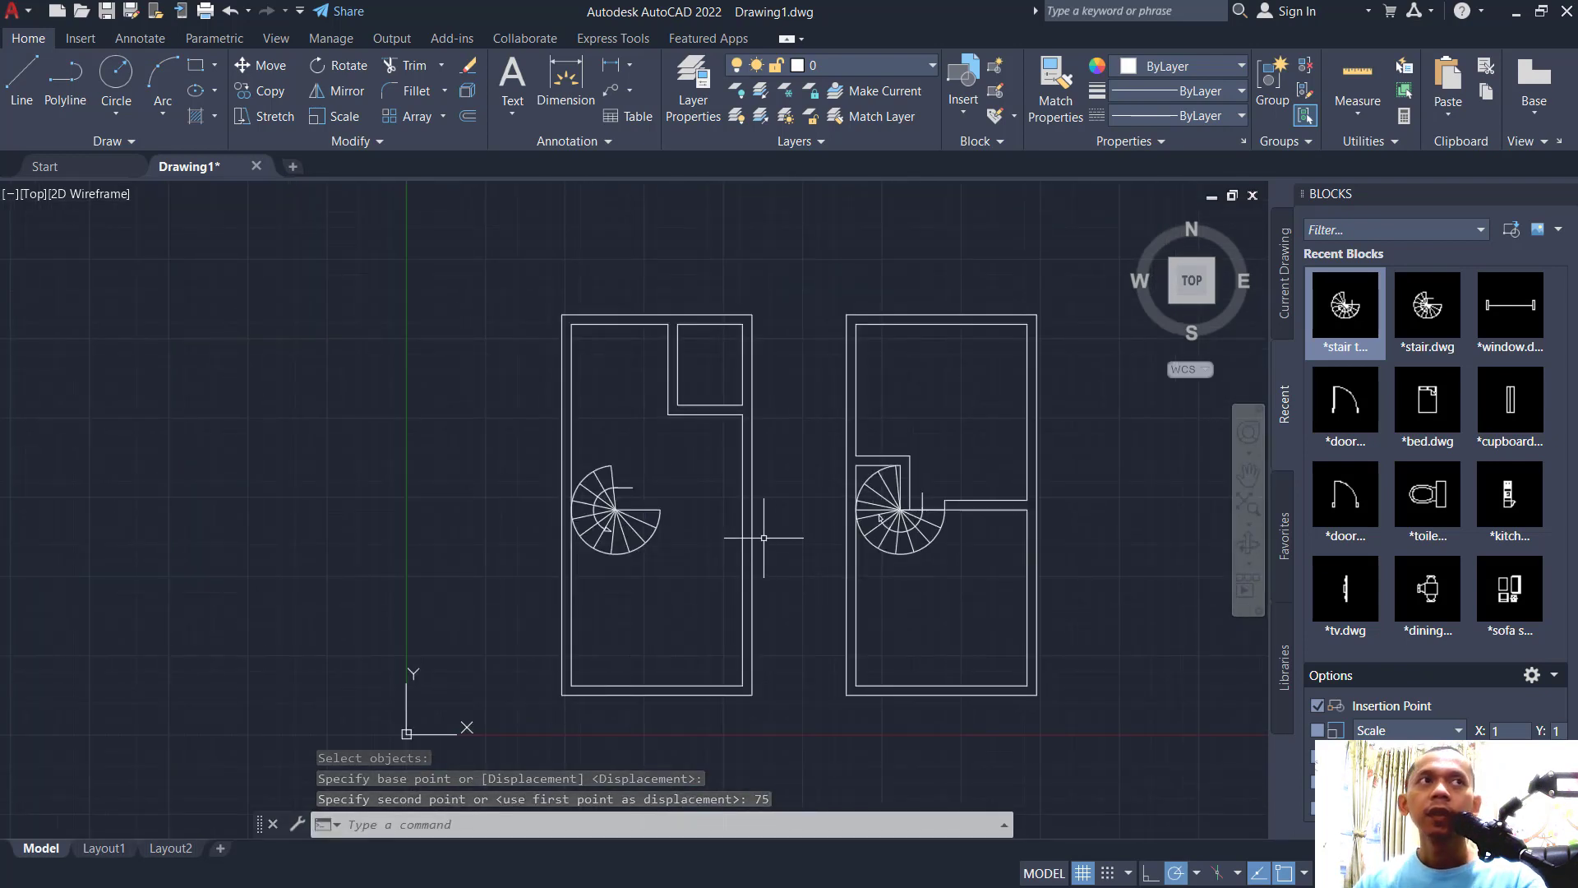
# Insert the first recent door block in the left plan below the spiral stair
pyautogui.click(1336, 393)
pyautogui.scroll(5, 822, 568)
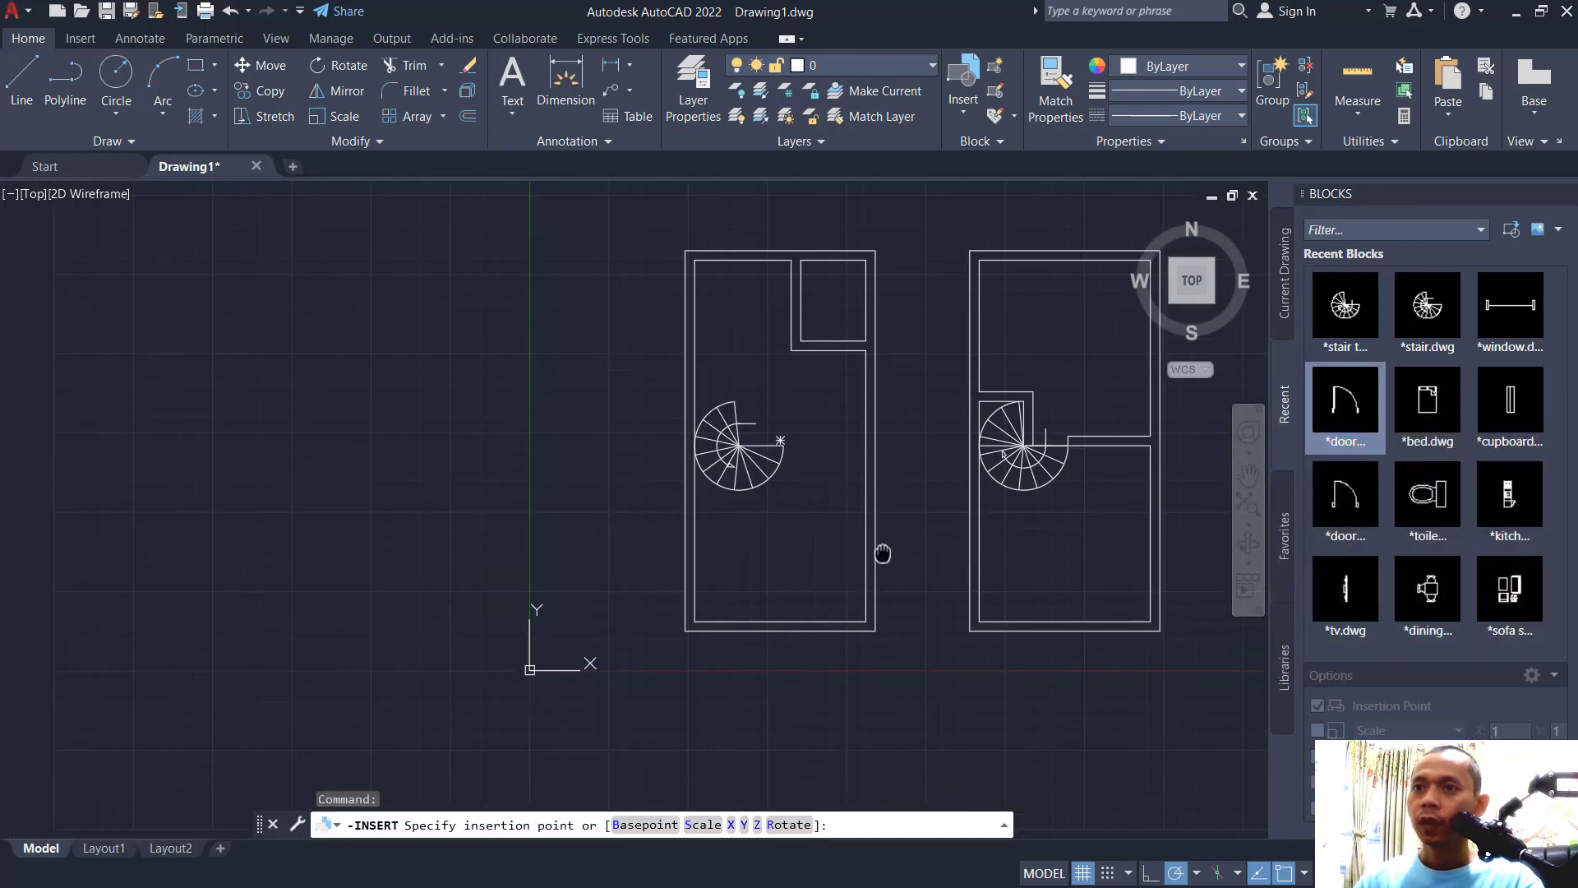
pyautogui.click(751, 561)
pyautogui.scroll(-2, 904, 458)
pyautogui.moveTo(923, 458); pyautogui.dragTo(941, 564, button='middle')
# Make a copy of the door rotated 180° about a point to its right
pyautogui.write('ro')
pyautogui.press('Return')
pyautogui.click(942, 583)
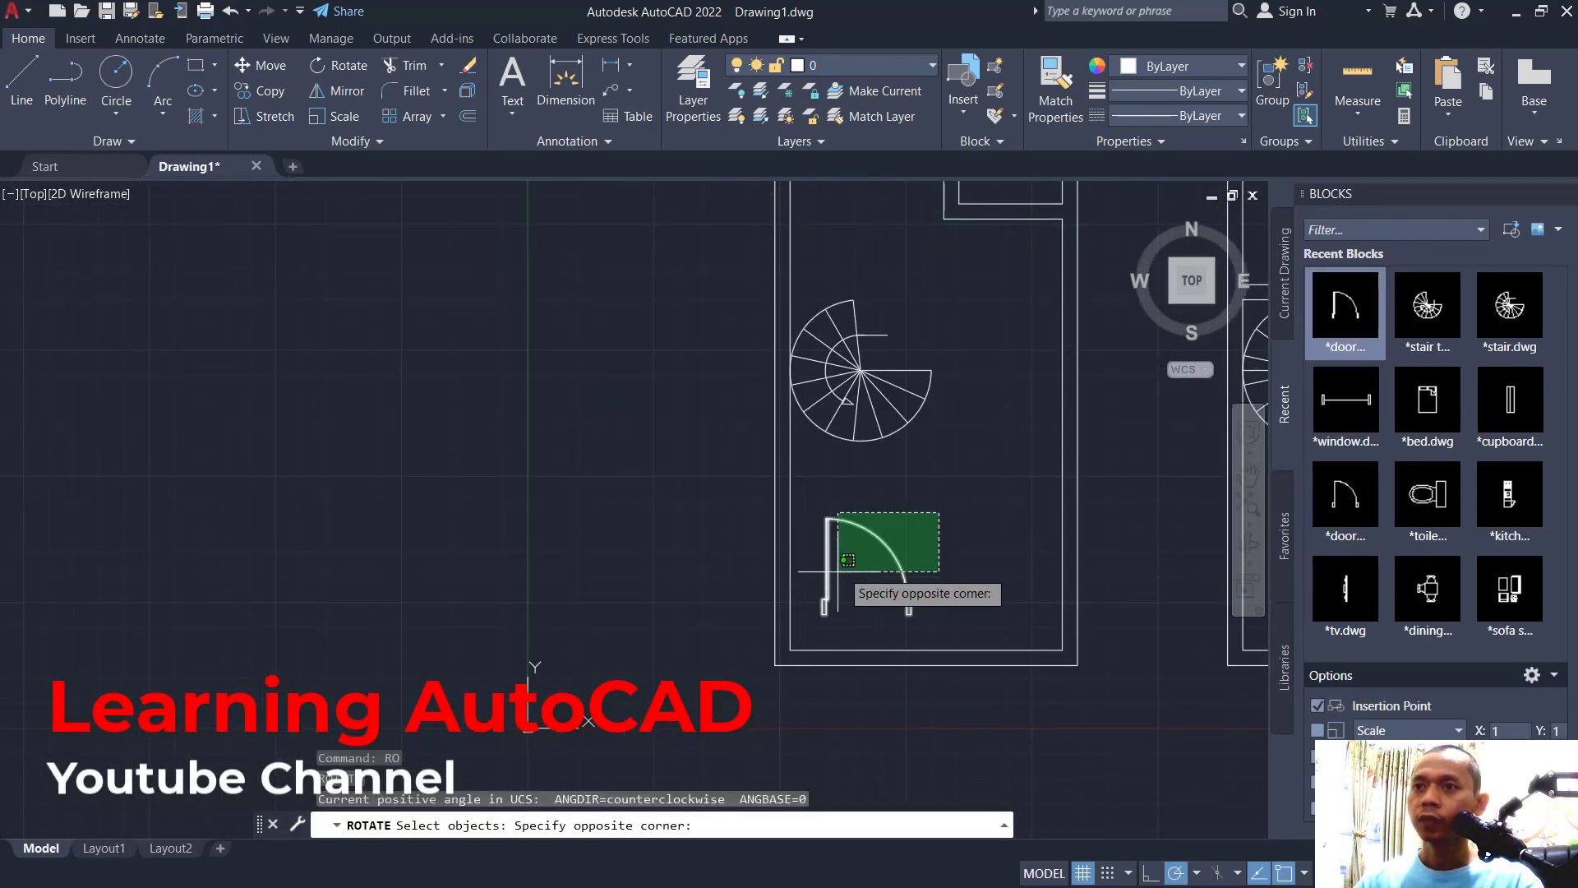
pyautogui.click(815, 513)
pyautogui.press('Return')
pyautogui.click(955, 553)
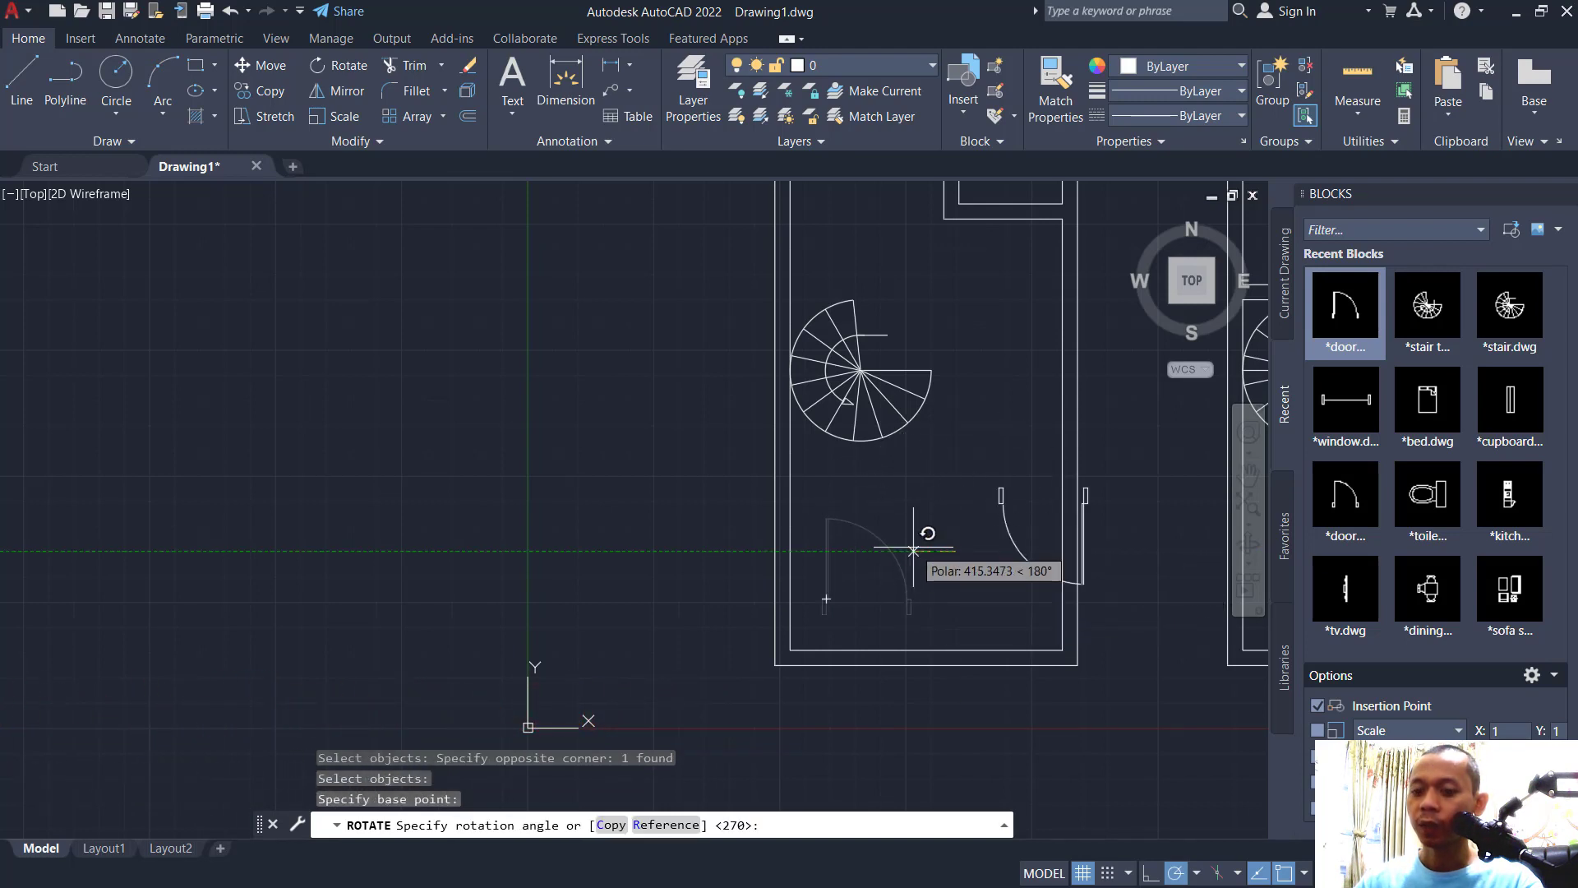
pyautogui.write('c')
pyautogui.press('Return')
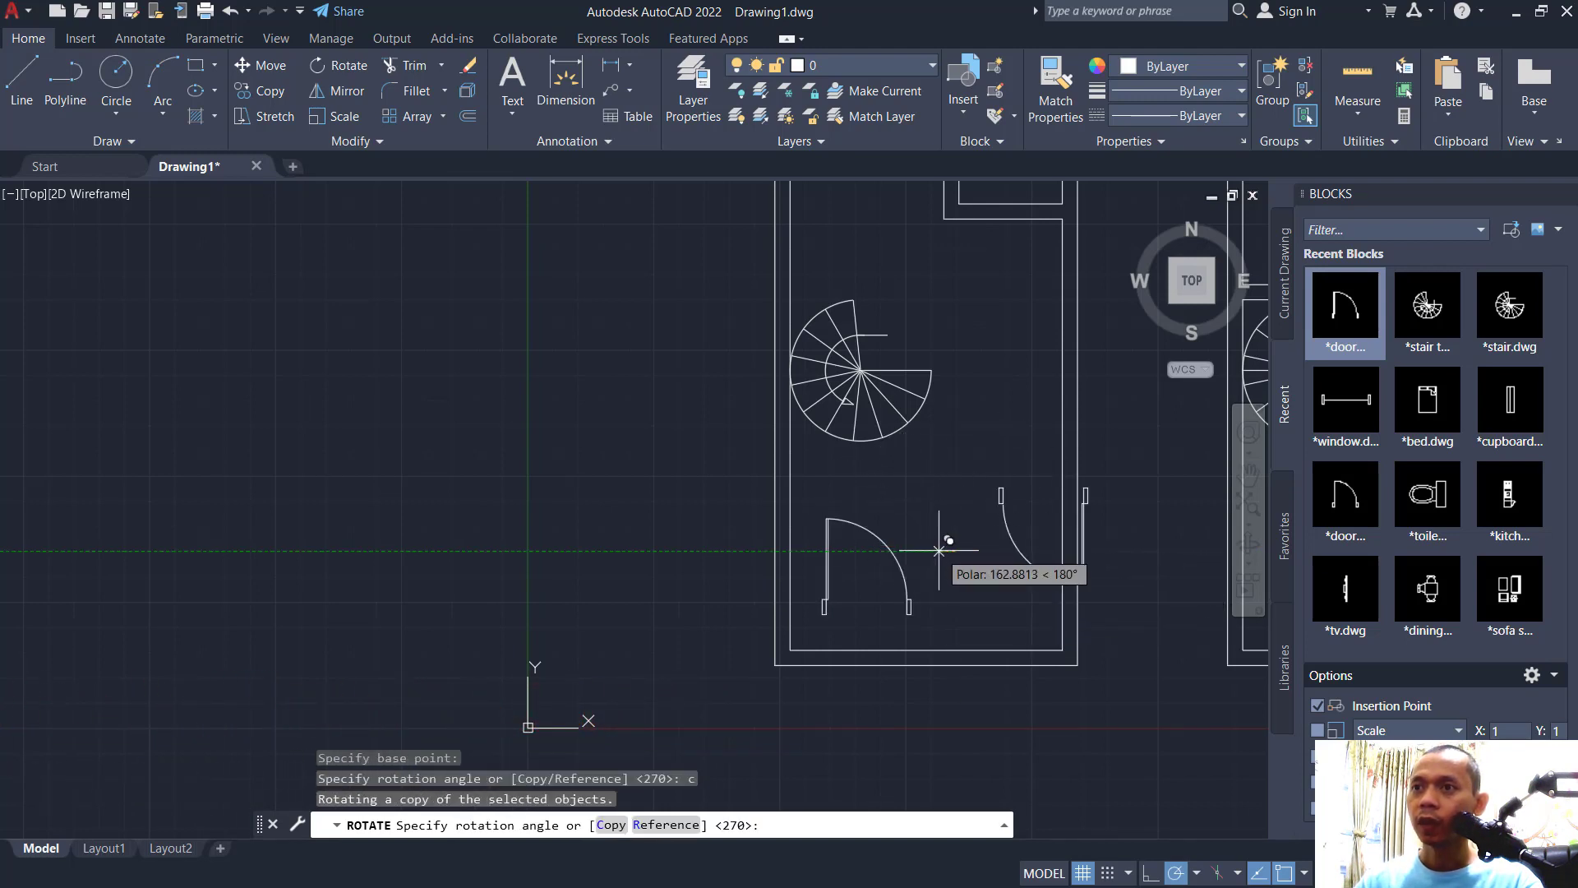
pyautogui.click(939, 550)
pyautogui.moveTo(1017, 597); pyautogui.dragTo(938, 679, button='middle')
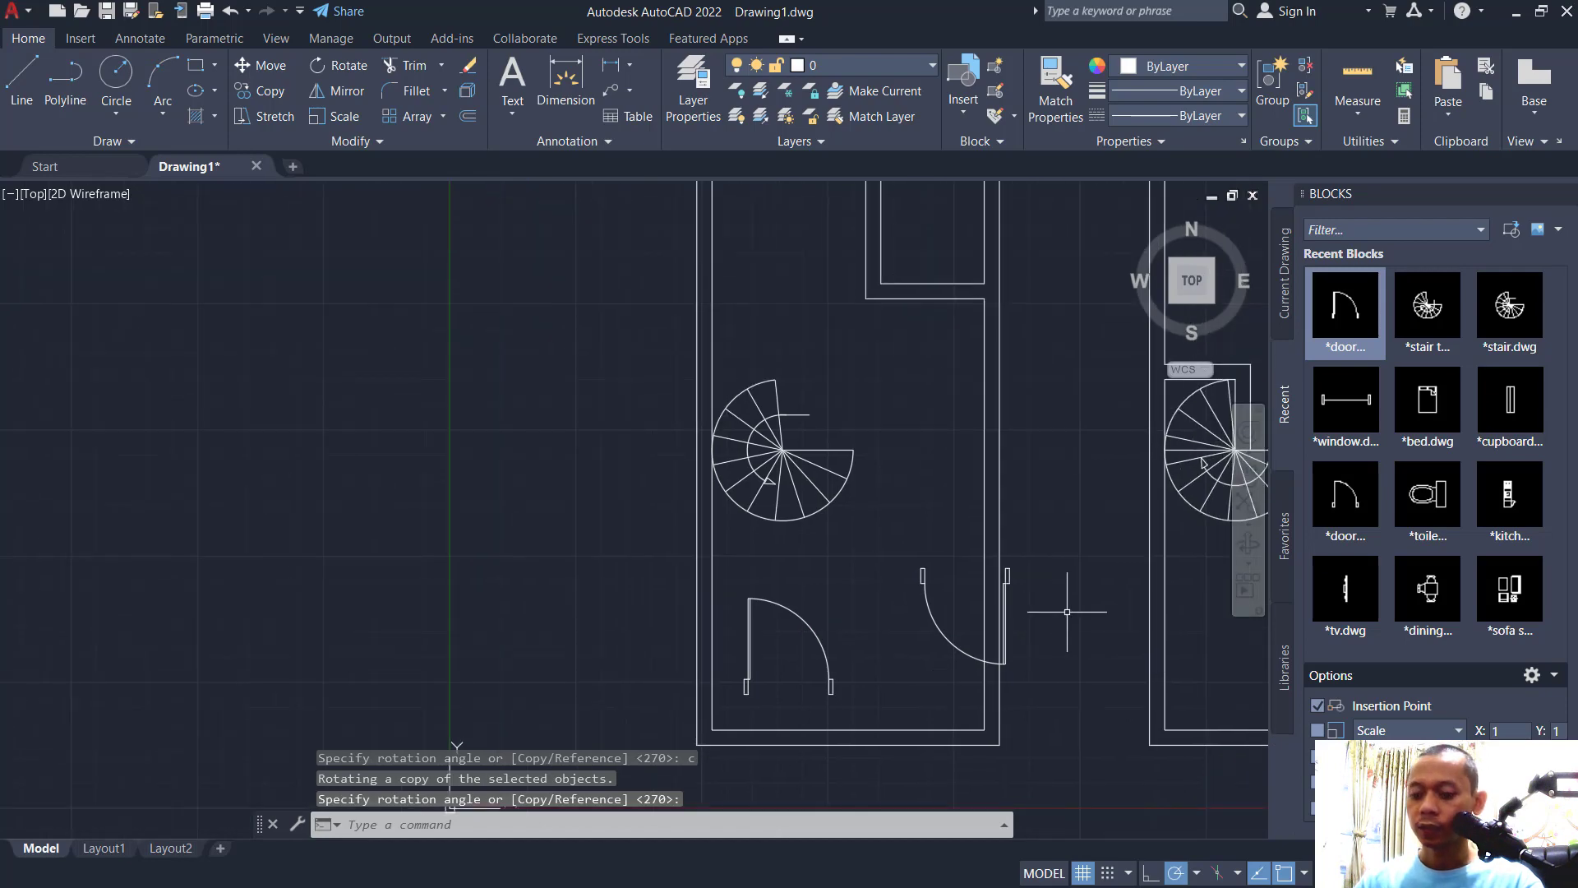
# Move the rotated door by its hinge-side jamb corner to where the left plan's top inner wall line meets the small room's partition
pyautogui.write('m')
pyautogui.press('Return')
pyautogui.press('Return')
pyautogui.scroll(6, 1022, 567)
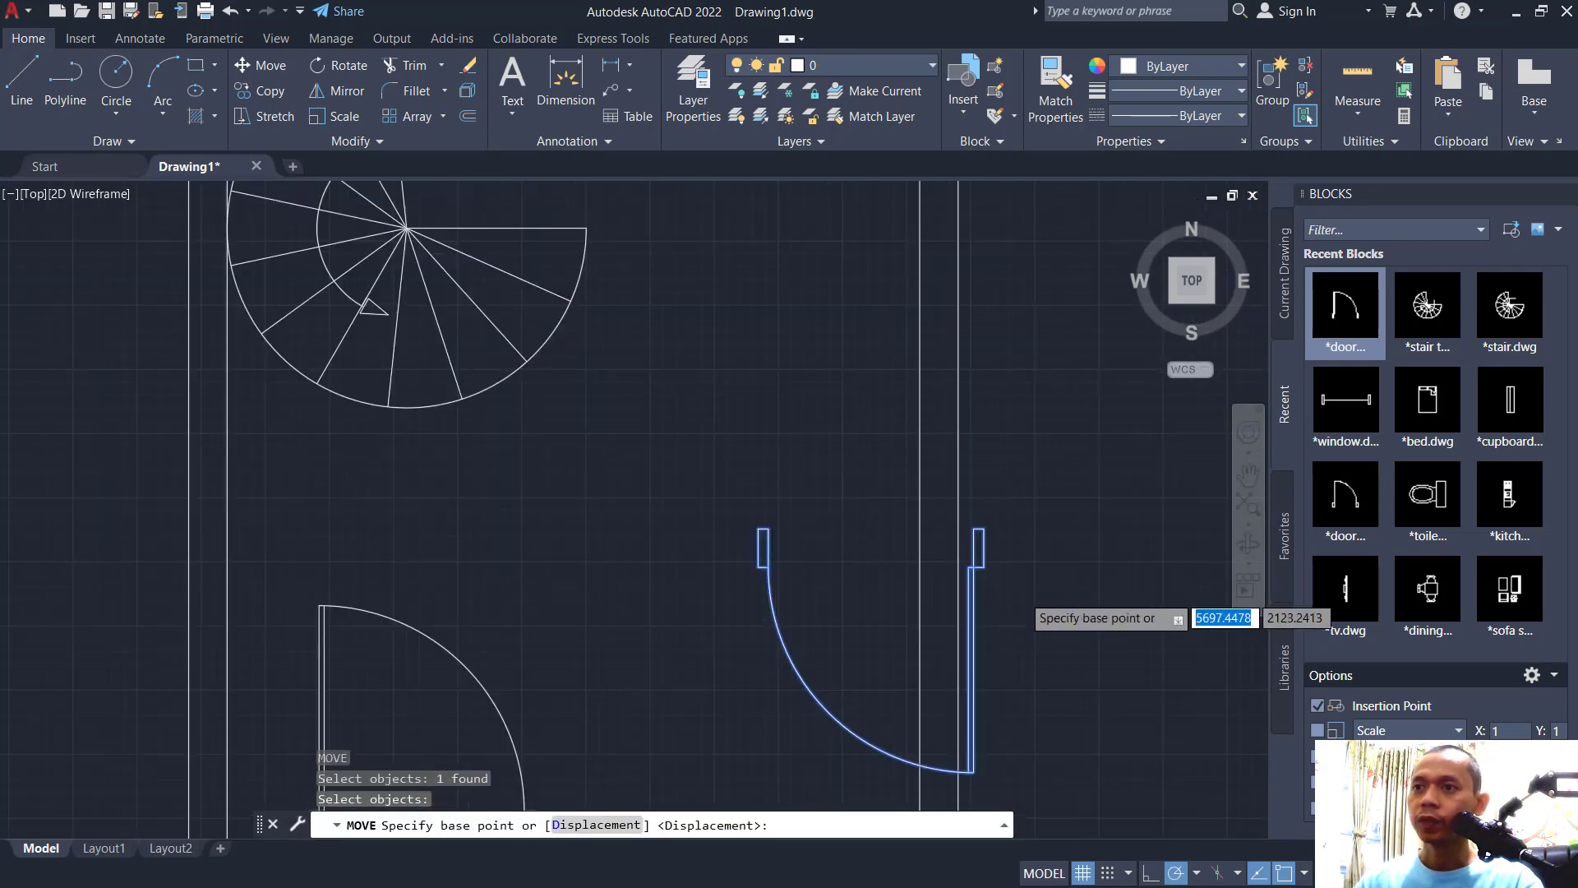
pyautogui.click(970, 539)
pyautogui.scroll(-5, 1019, 493)
pyautogui.scroll(6, 945, 477)
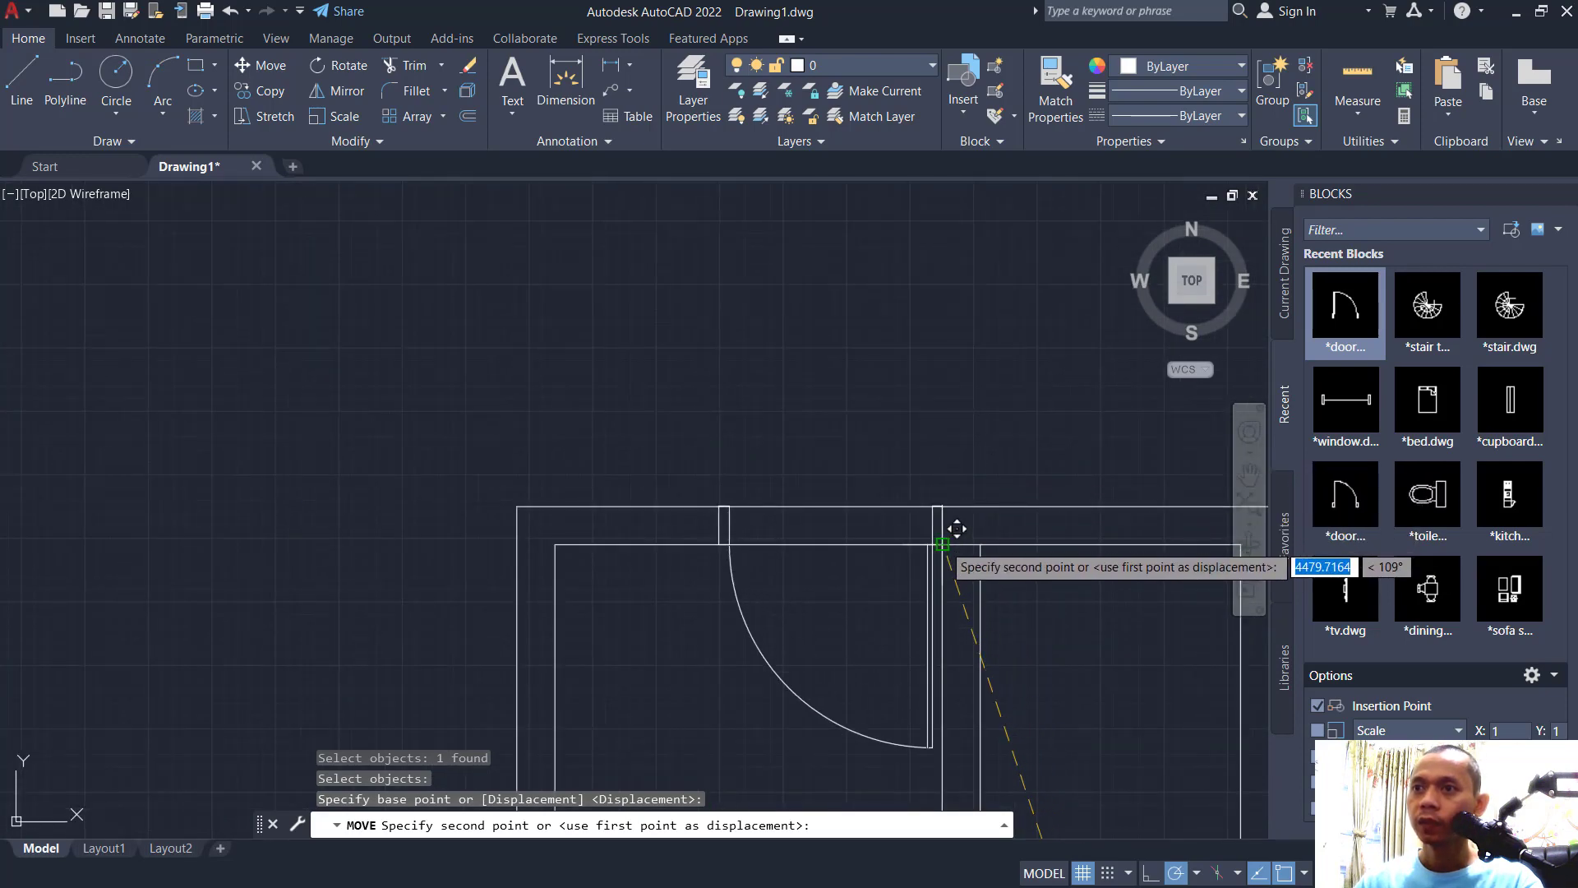
pyautogui.click(954, 526)
# Move the original door by its hinge-side jamb's upper-left corner to the left plan's inner bottom-left corner
pyautogui.scroll(-3, 951, 600)
pyautogui.moveTo(945, 748); pyautogui.dragTo(1006, 477, button='middle')
pyautogui.moveTo(999, 732); pyautogui.dragTo(1011, 564, button='middle')
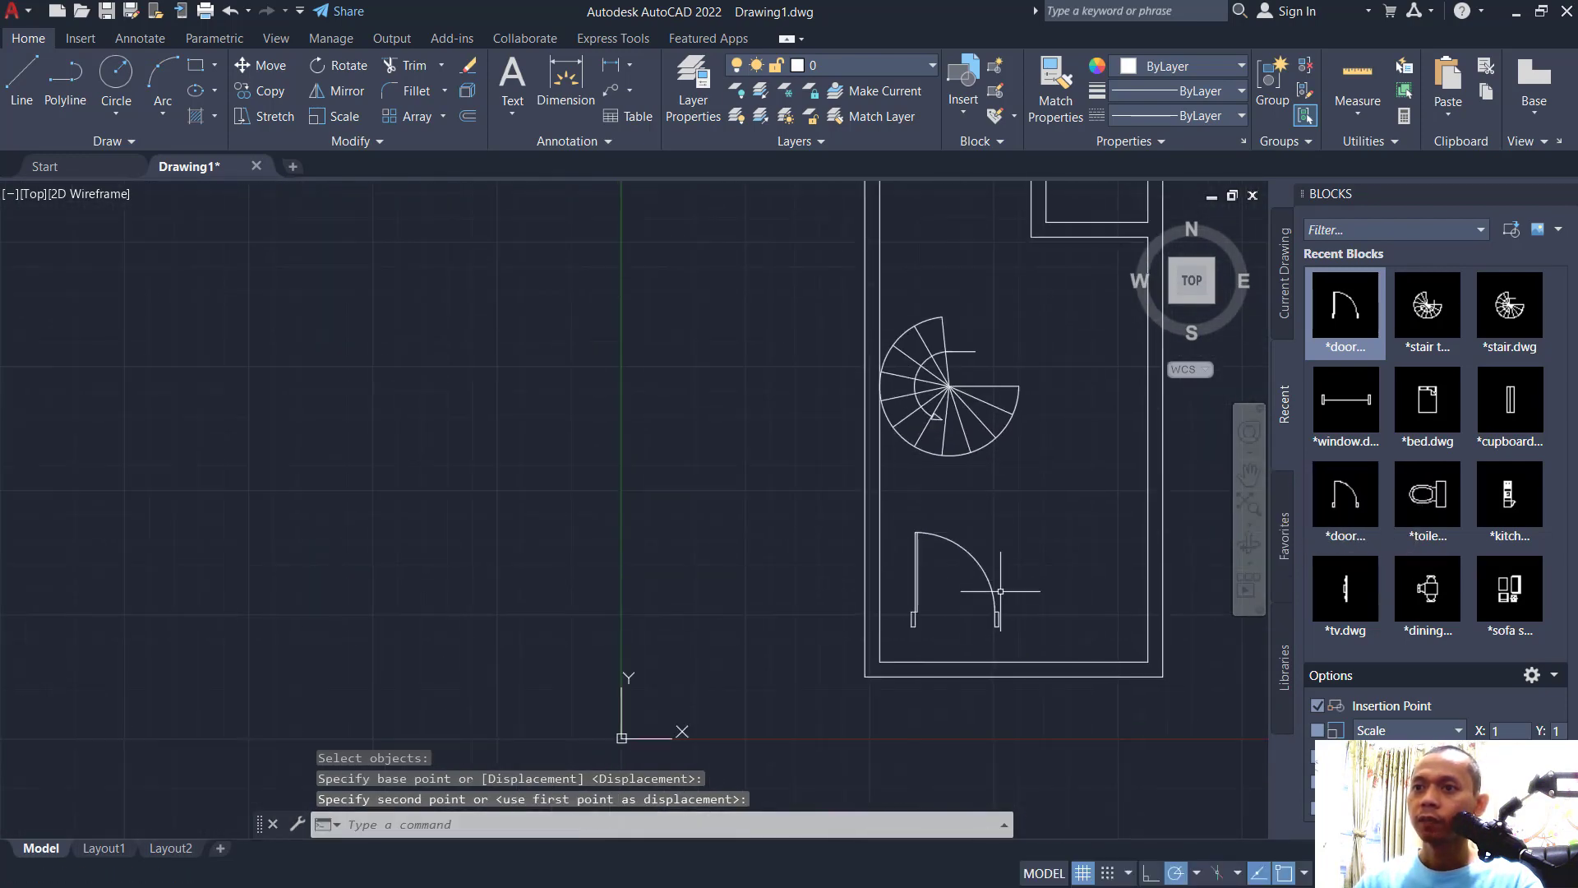
pyautogui.write('m')
pyautogui.press('space')
pyautogui.click(1025, 528)
pyautogui.click(952, 634)
pyautogui.press('Return')
pyautogui.scroll(4, 911, 644)
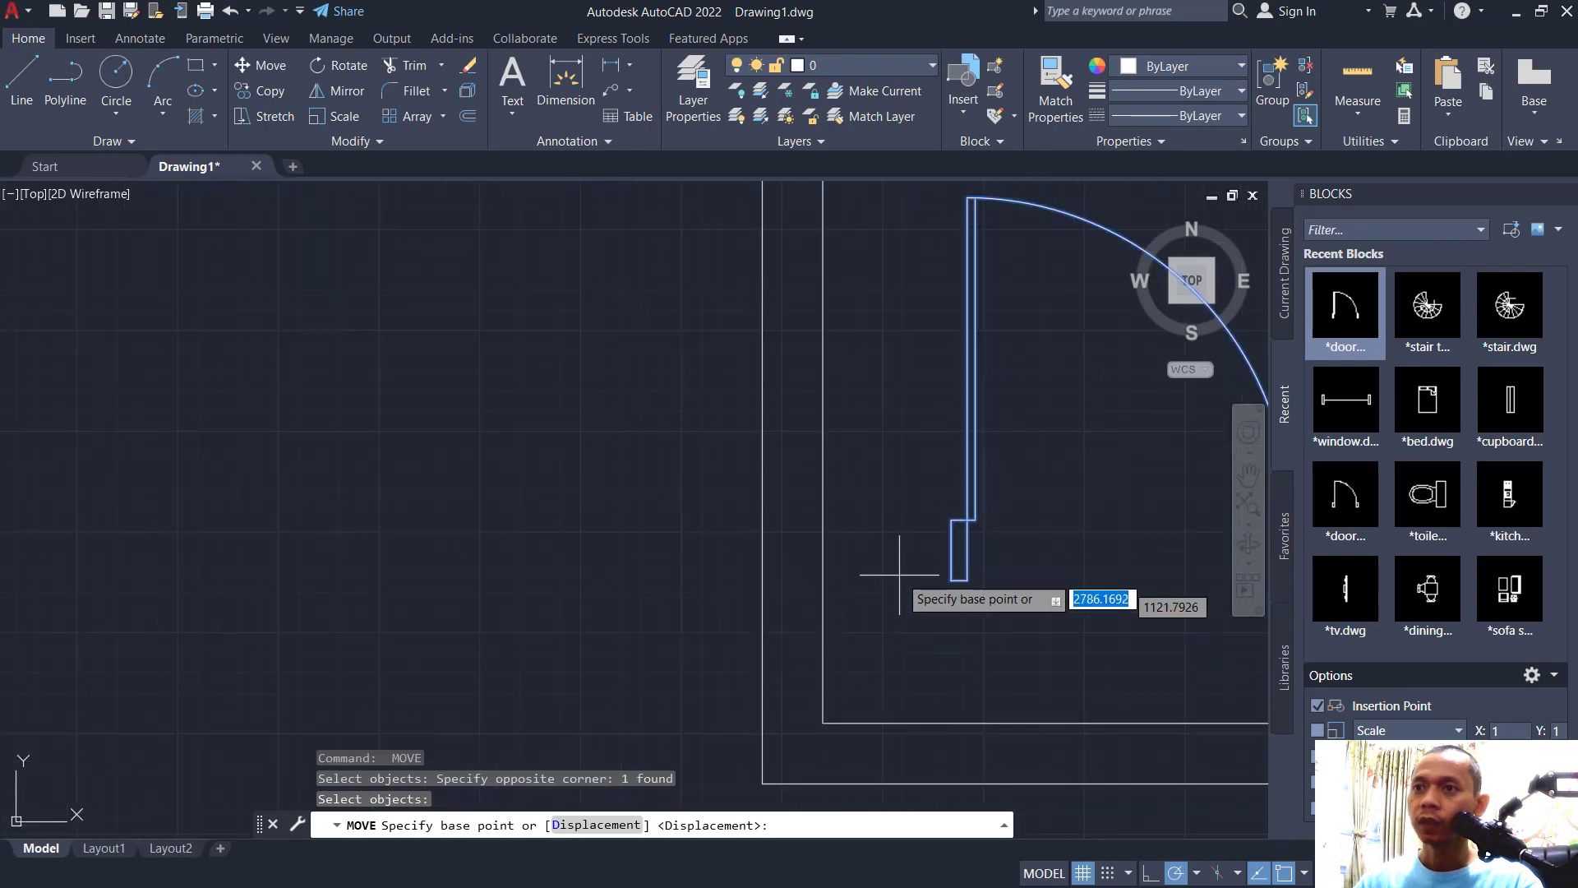
pyautogui.click(951, 521)
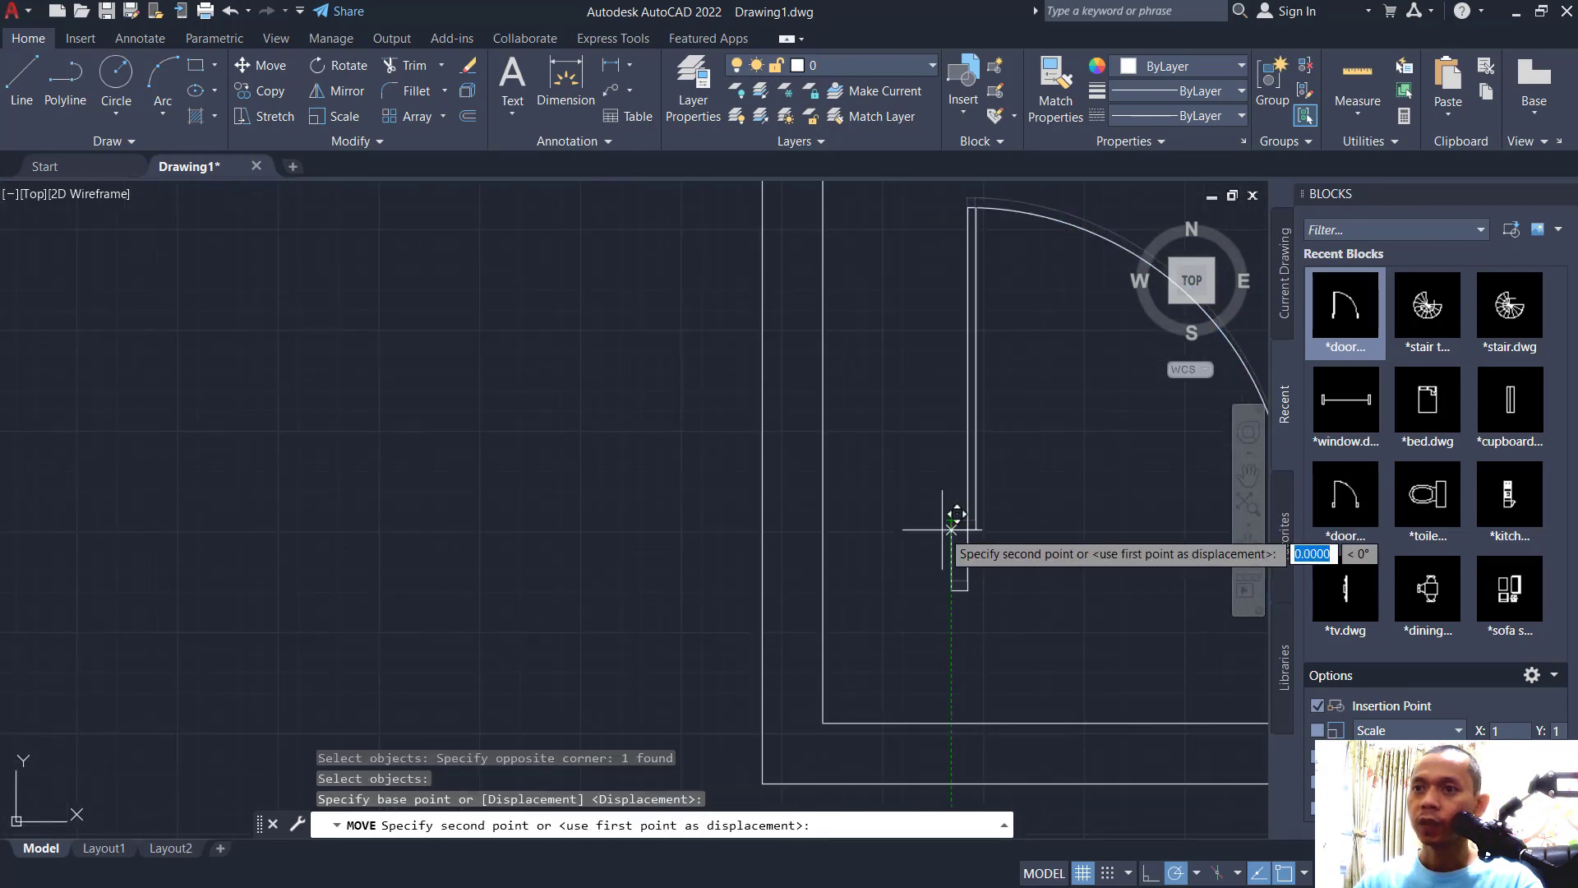
pyautogui.click(839, 720)
# Insert the other, smaller door block in the open area of the left plan beside the bottom door
pyautogui.scroll(-4, 995, 587)
pyautogui.moveTo(1090, 545); pyautogui.dragTo(938, 596, button='middle')
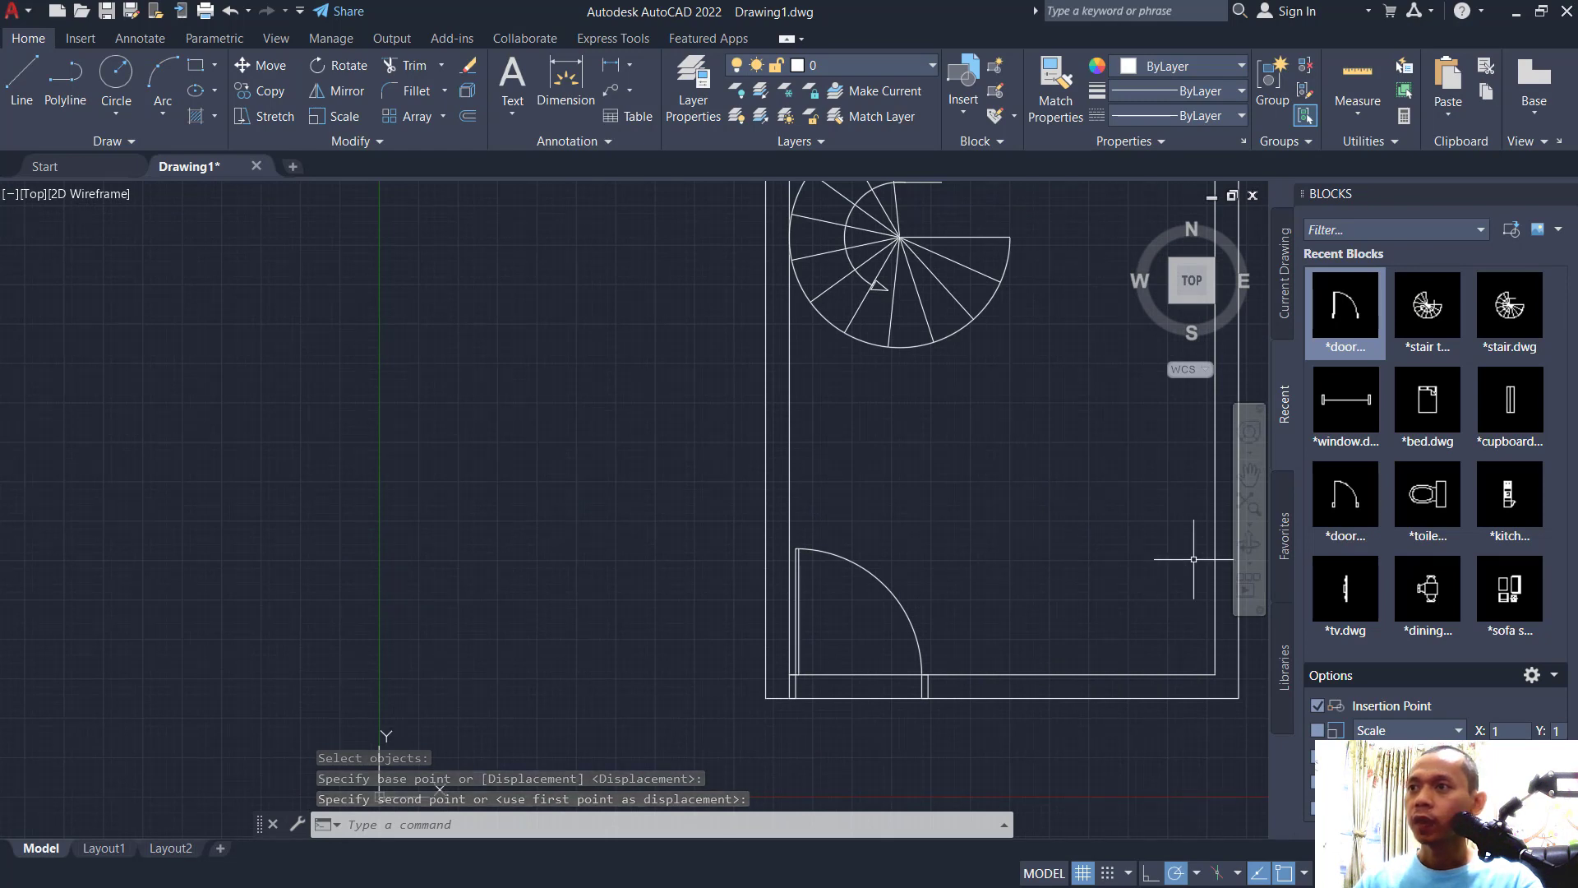
pyautogui.click(1340, 505)
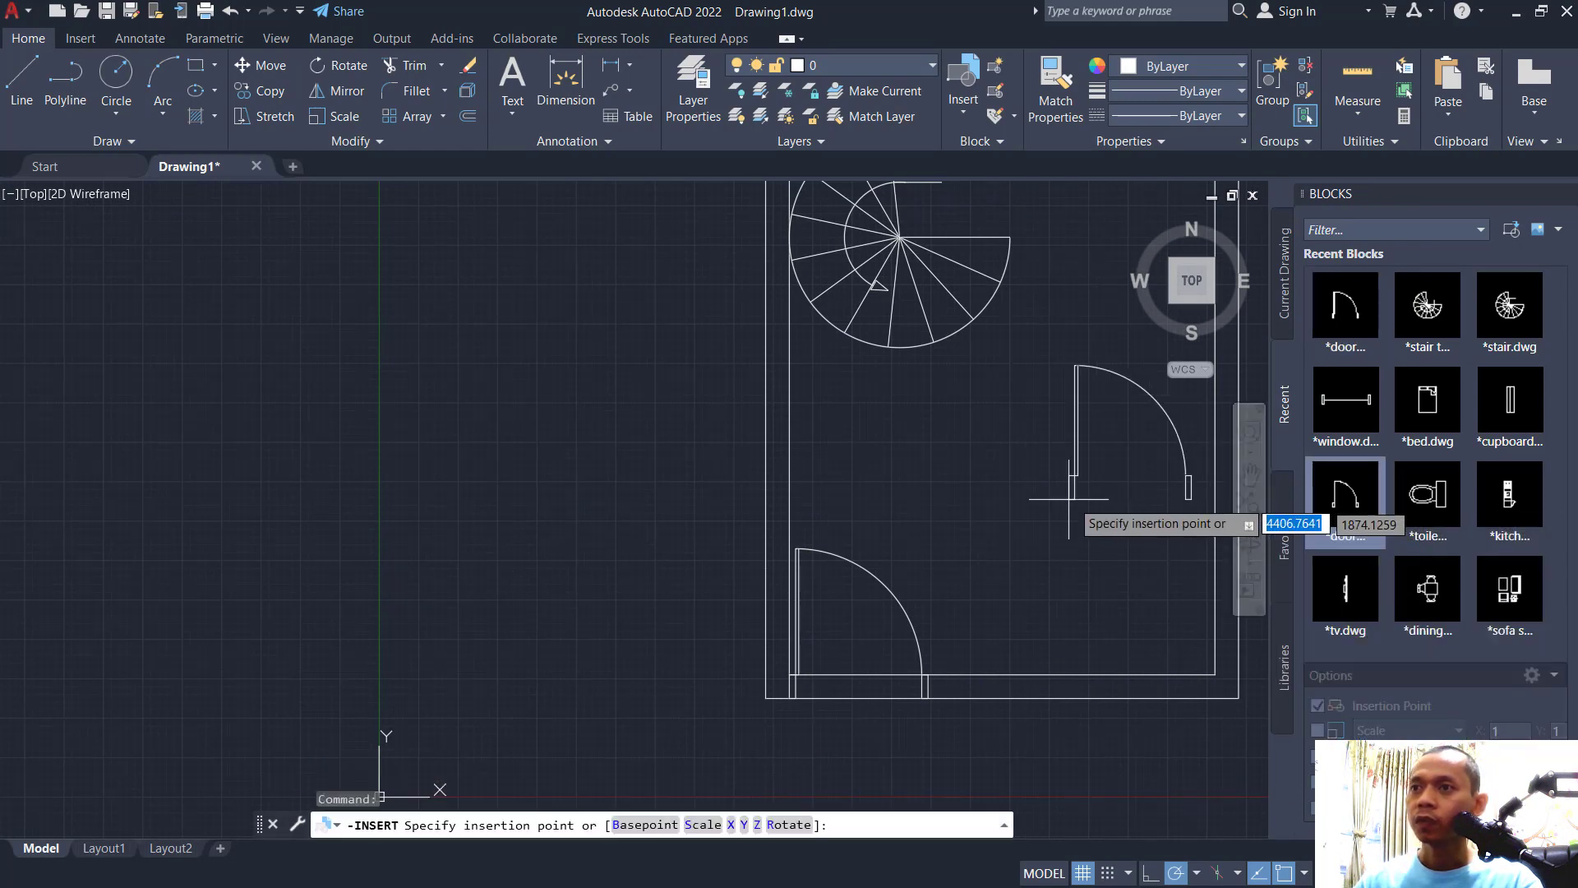
pyautogui.click(1009, 514)
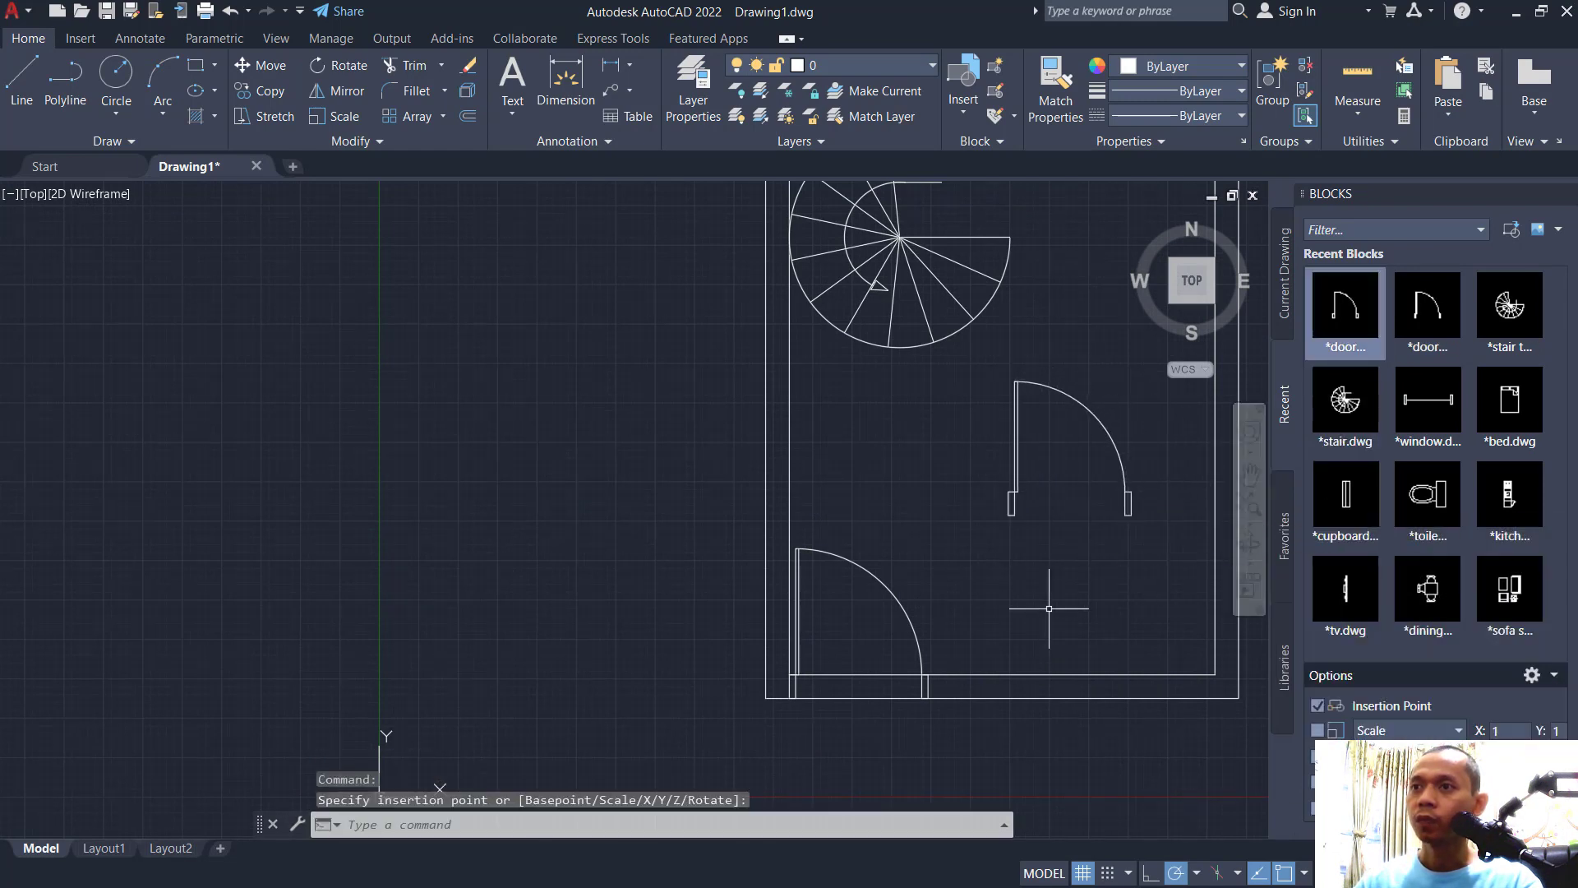
# Move the smaller door by its left jamb's upper corner to the small room's inner bottom-left corner
pyautogui.scroll(-4, 1007, 606)
pyautogui.scroll(2, 1005, 608)
pyautogui.write('m')
pyautogui.press('Return')
pyautogui.click(1060, 514)
pyautogui.click(980, 604)
pyautogui.press('Return')
pyautogui.scroll(6, 958, 600)
pyautogui.click(942, 577)
pyautogui.scroll(-5, 954, 625)
pyautogui.scroll(5, 987, 427)
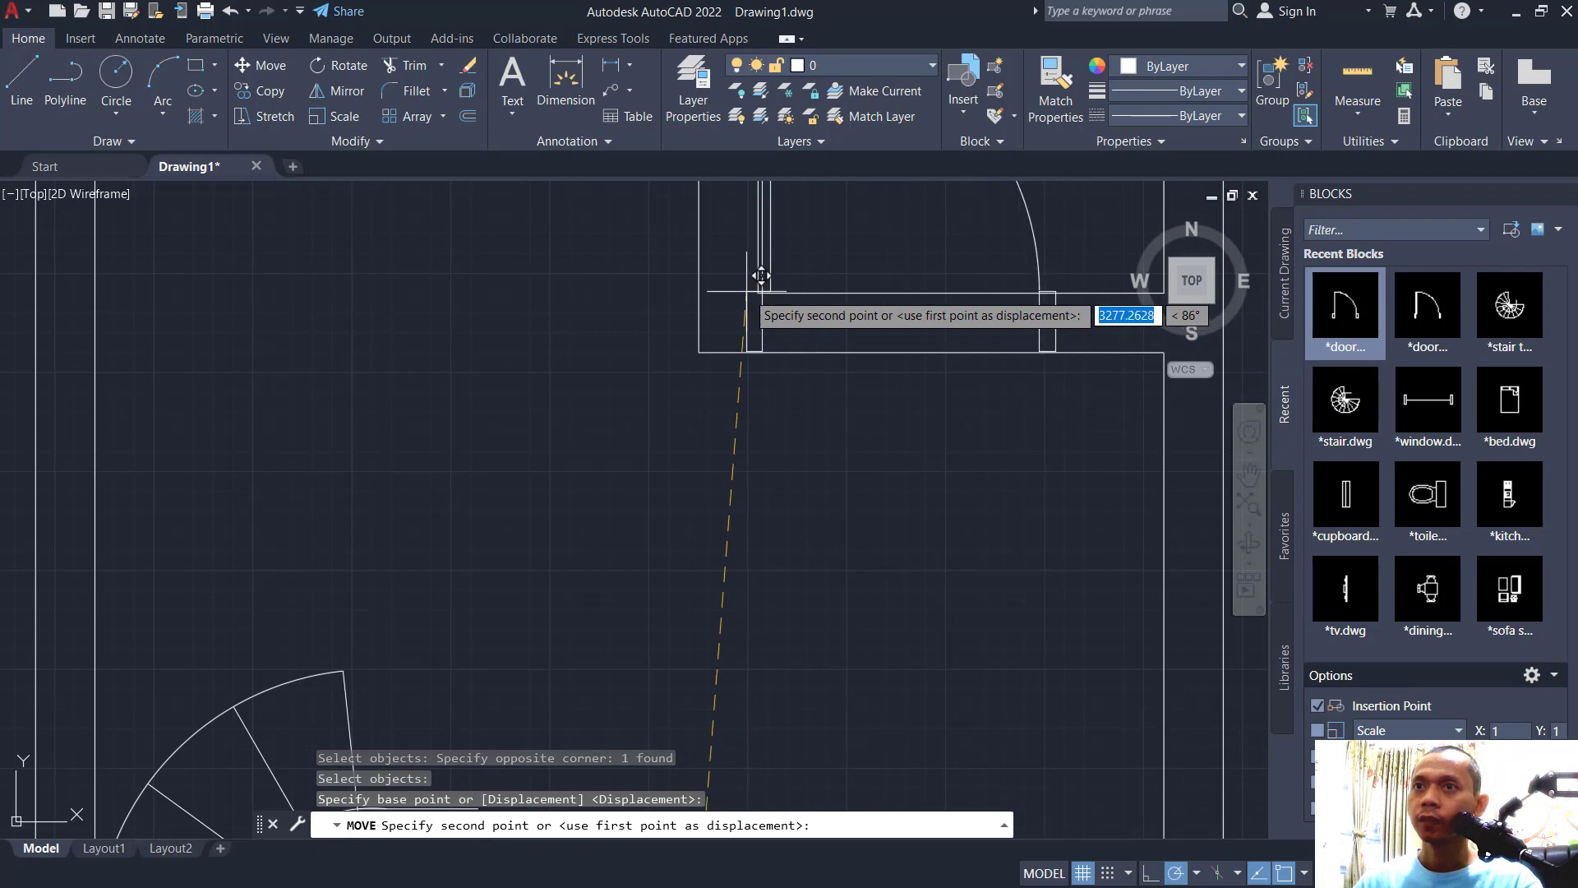
pyautogui.click(757, 292)
# Trim the wall lines crossing the door opening in the left plan's top wall
pyautogui.scroll(-5, 889, 516)
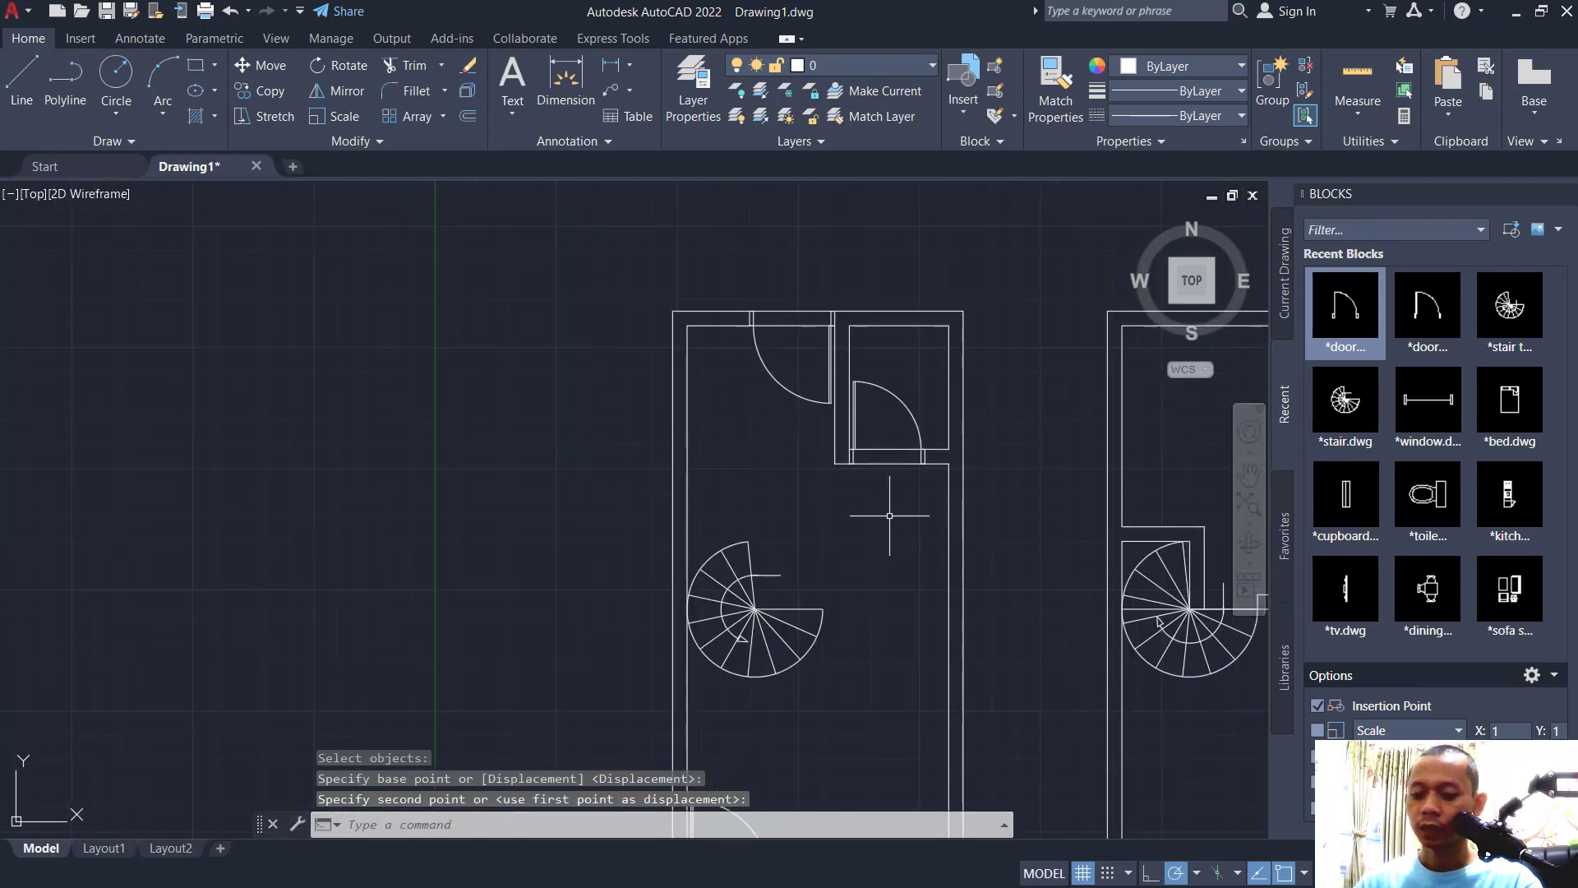
pyautogui.write('tr')
pyautogui.press('Return')
pyautogui.click(817, 277)
pyautogui.click(801, 342)
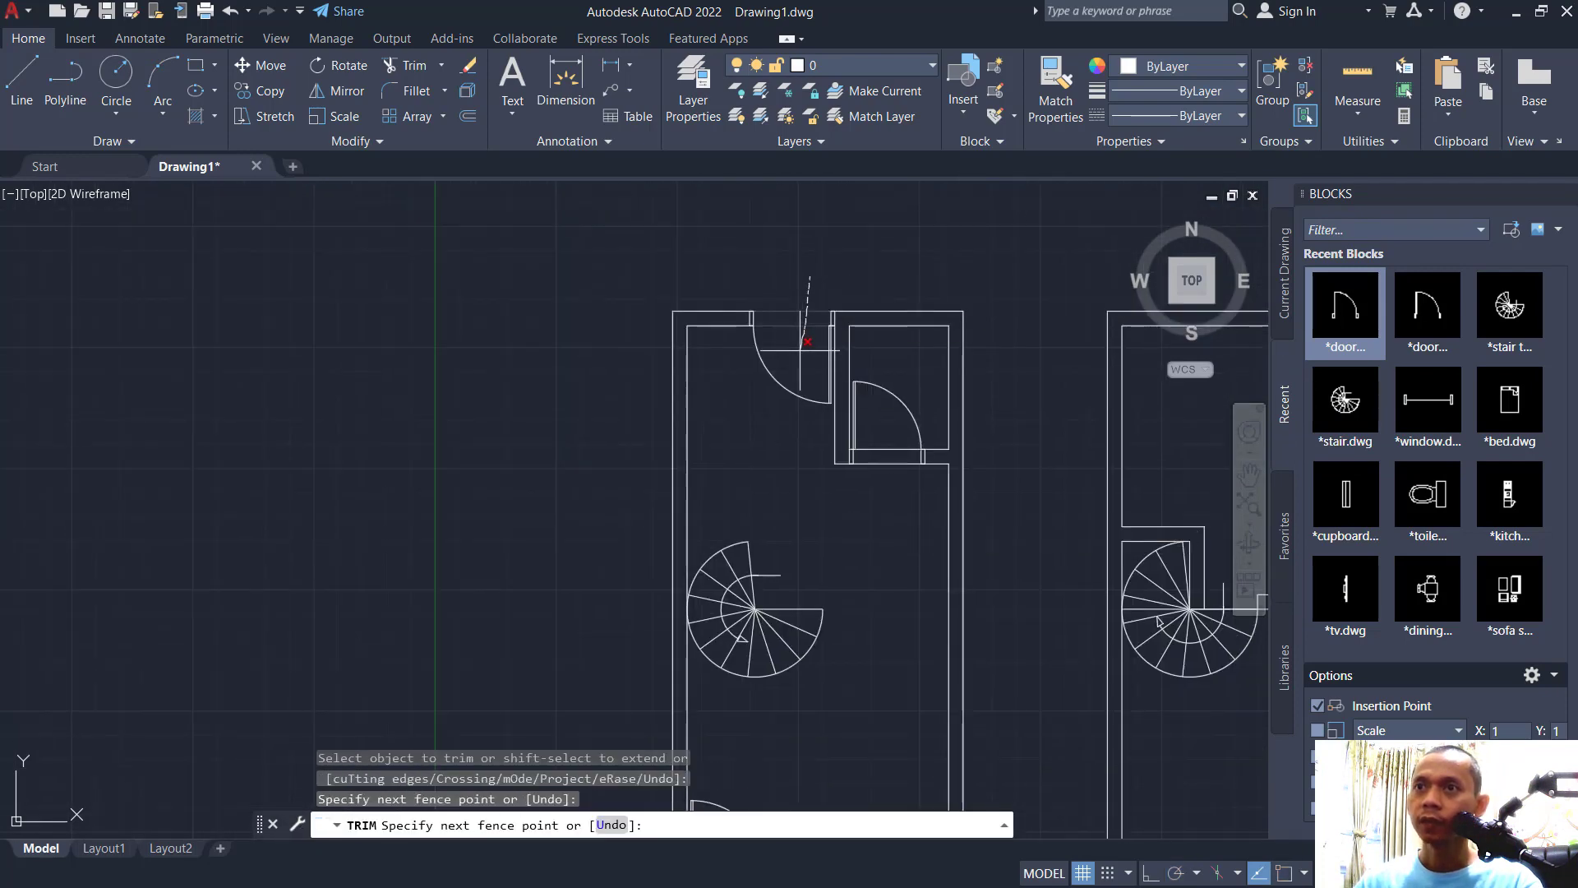
pyautogui.press('Return')
# Trim the wall lines crossing the bottom door opening and the small room's door opening in the left plan
pyautogui.scroll(-2, 847, 577)
pyautogui.click(796, 610)
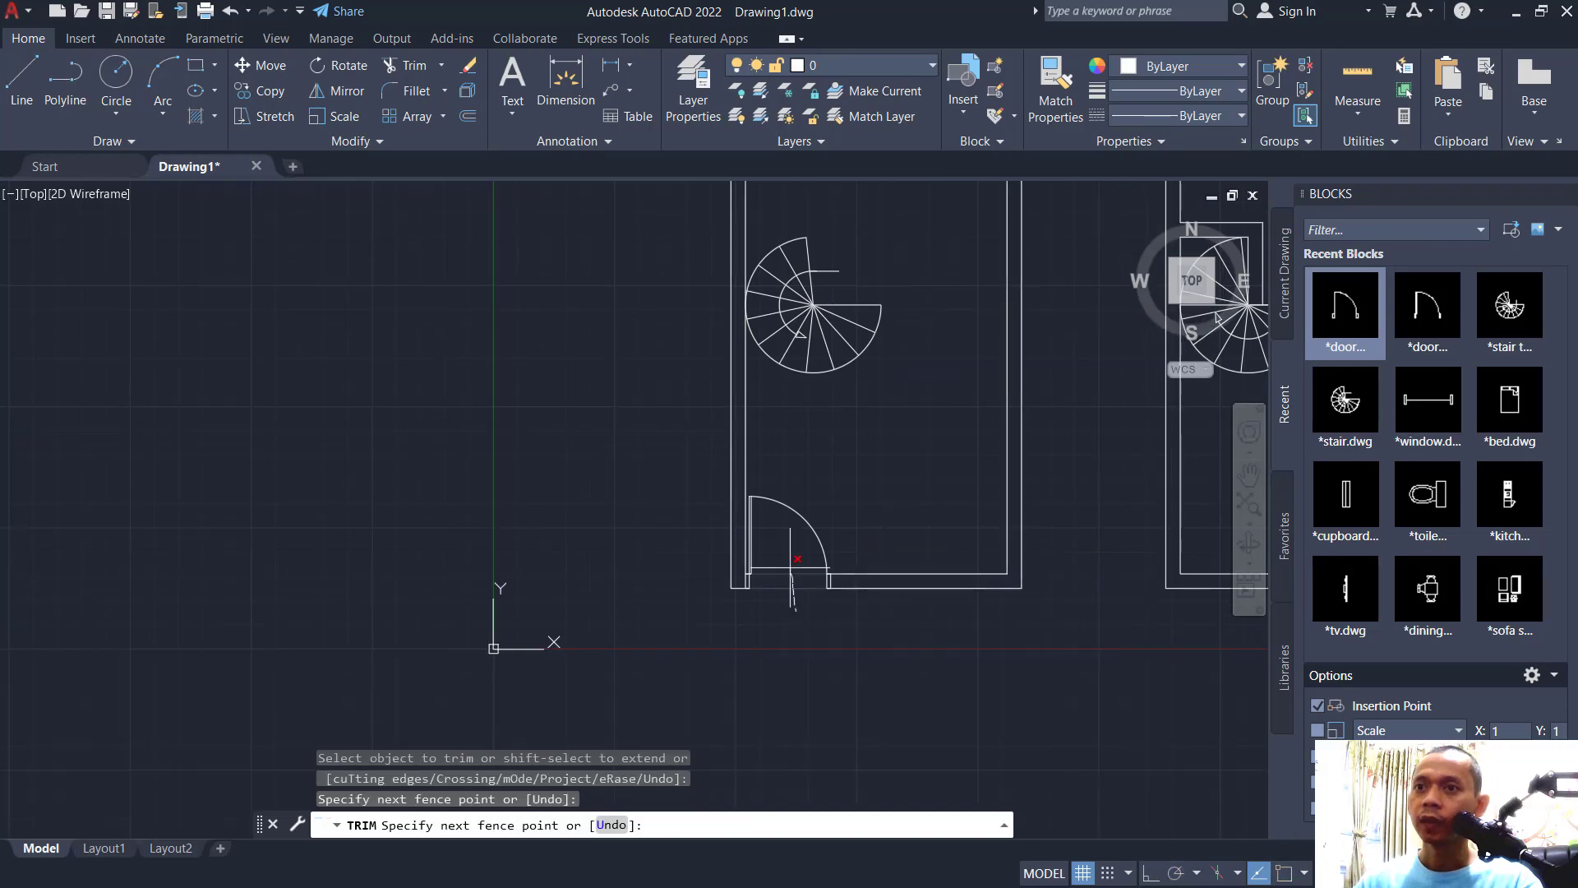
pyautogui.click(859, 465)
pyautogui.press('Return')
pyautogui.scroll(4, 874, 424)
pyautogui.click(892, 467)
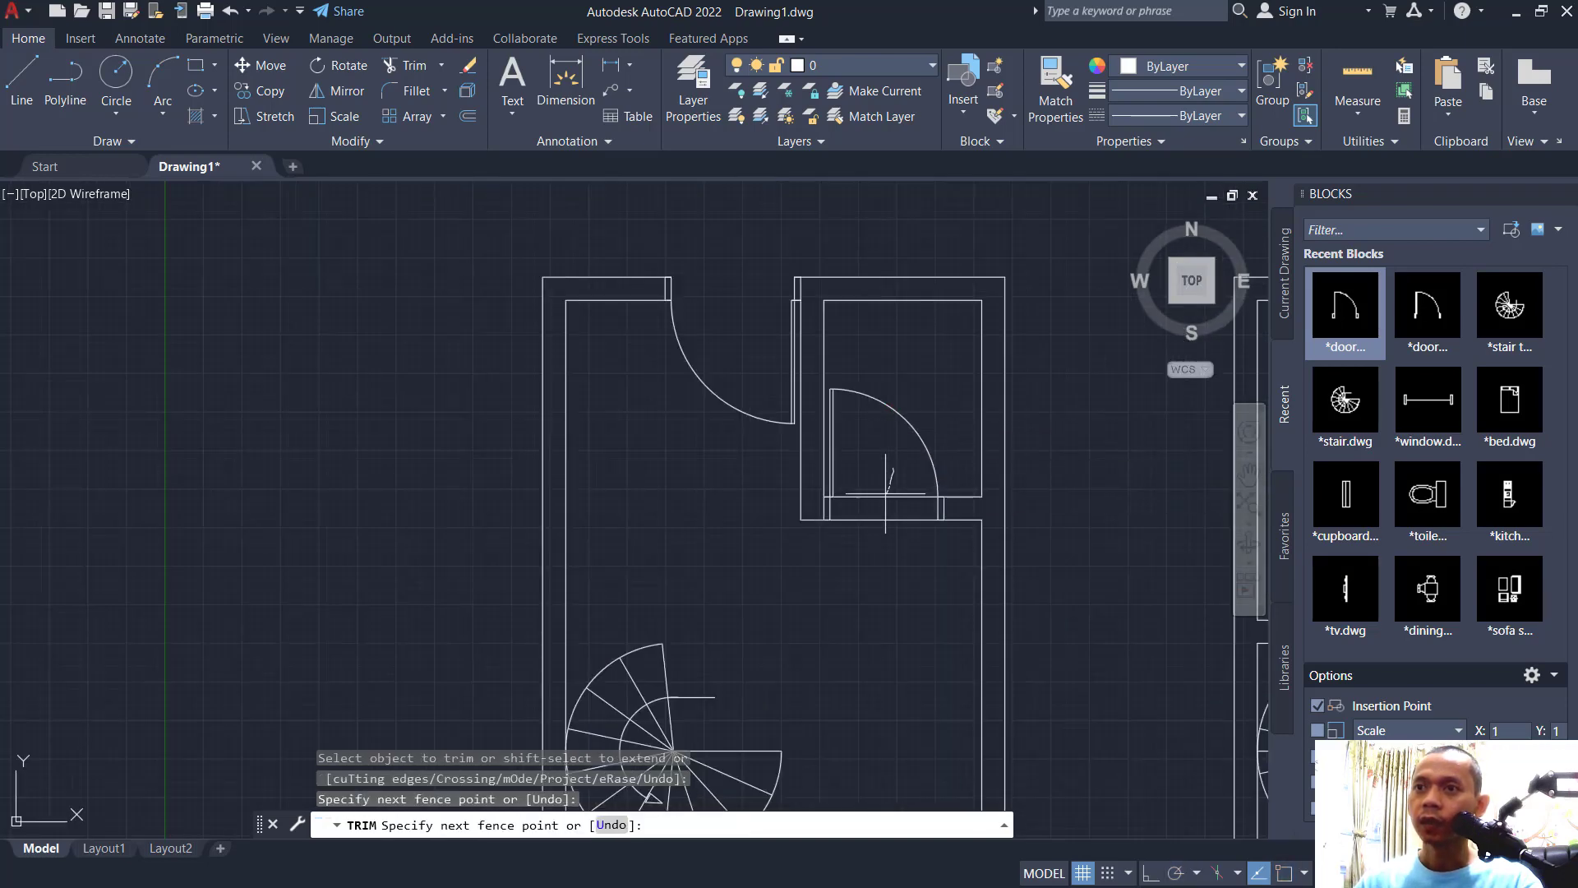
pyautogui.press('Return')
pyautogui.scroll(-4, 878, 503)
pyautogui.press('Return')
# Insert the window block in the left plan, just above the bottom wall and beside the door
pyautogui.moveTo(902, 546); pyautogui.dragTo(924, 489, button='middle')
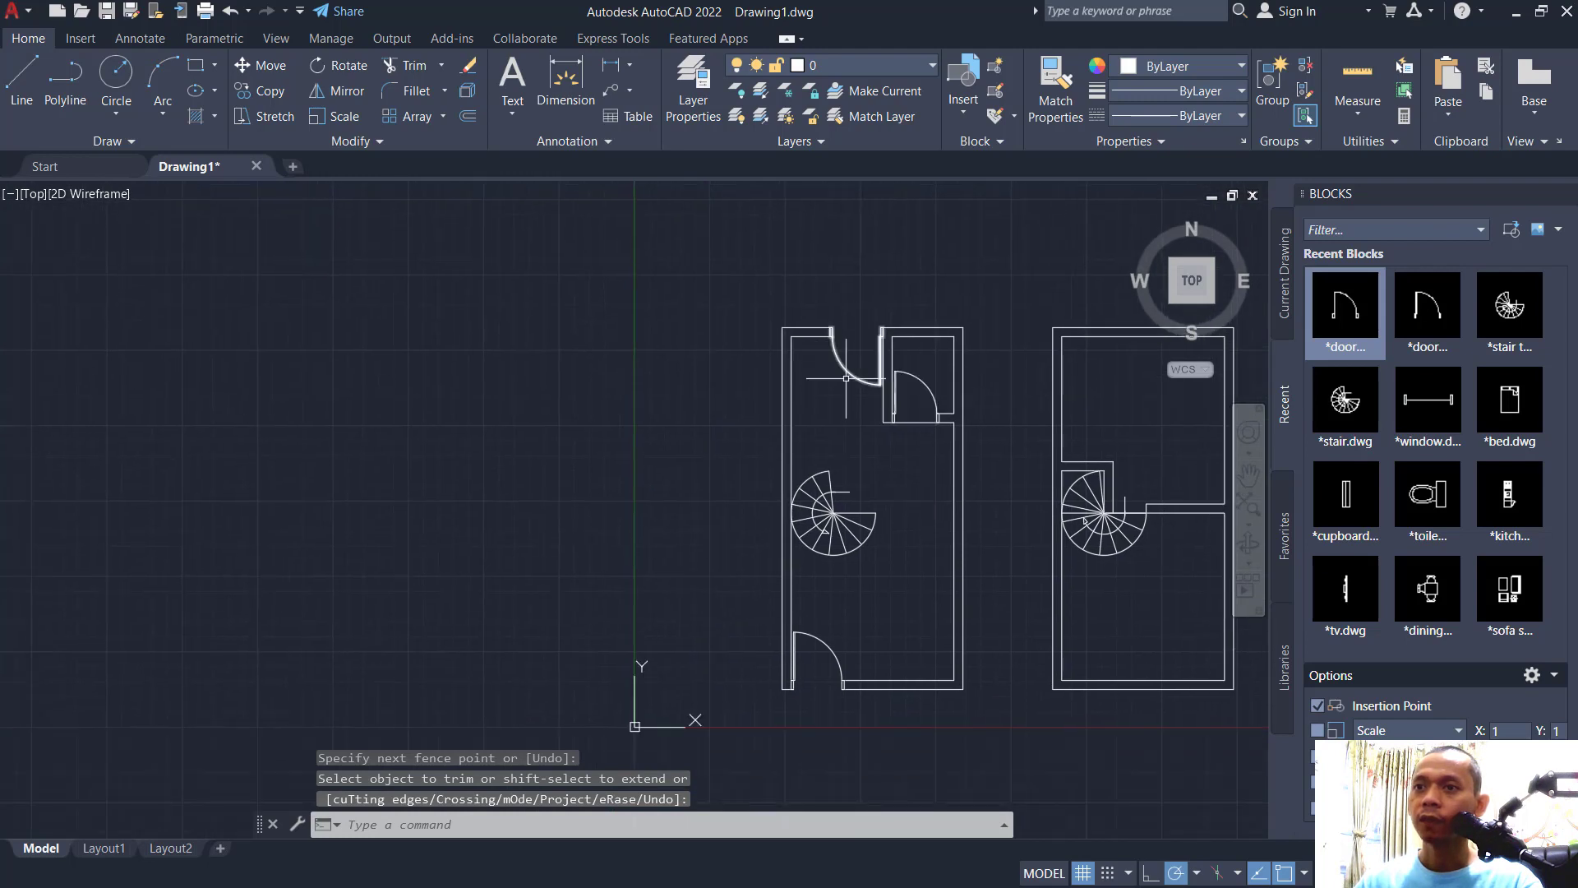
pyautogui.moveTo(918, 571); pyautogui.dragTo(856, 535, button='middle')
pyautogui.scroll(3, 841, 545)
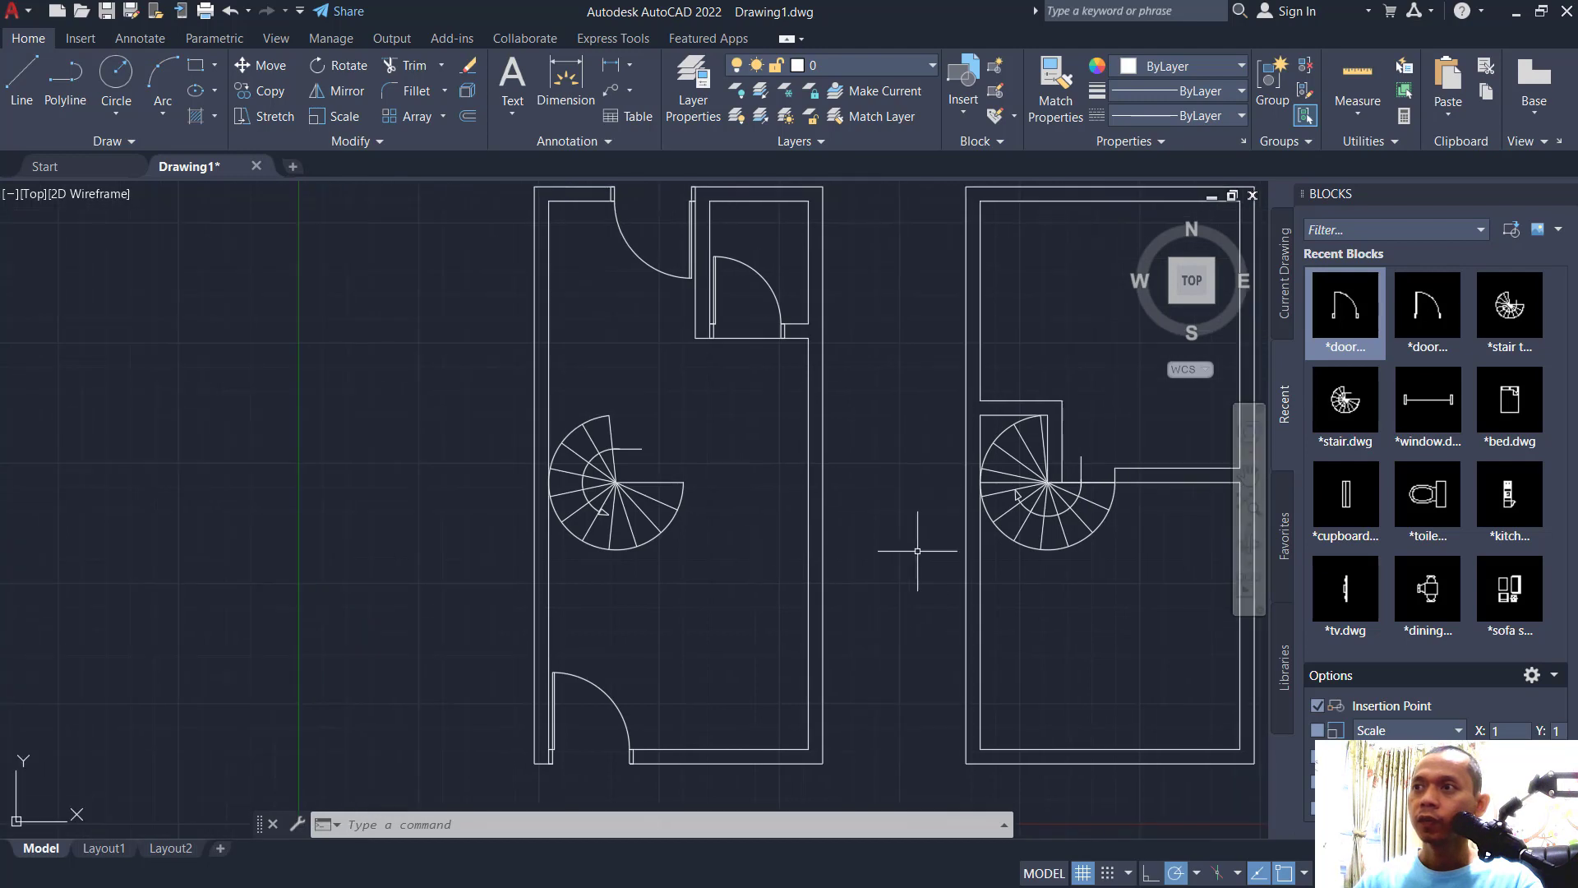
pyautogui.click(1417, 405)
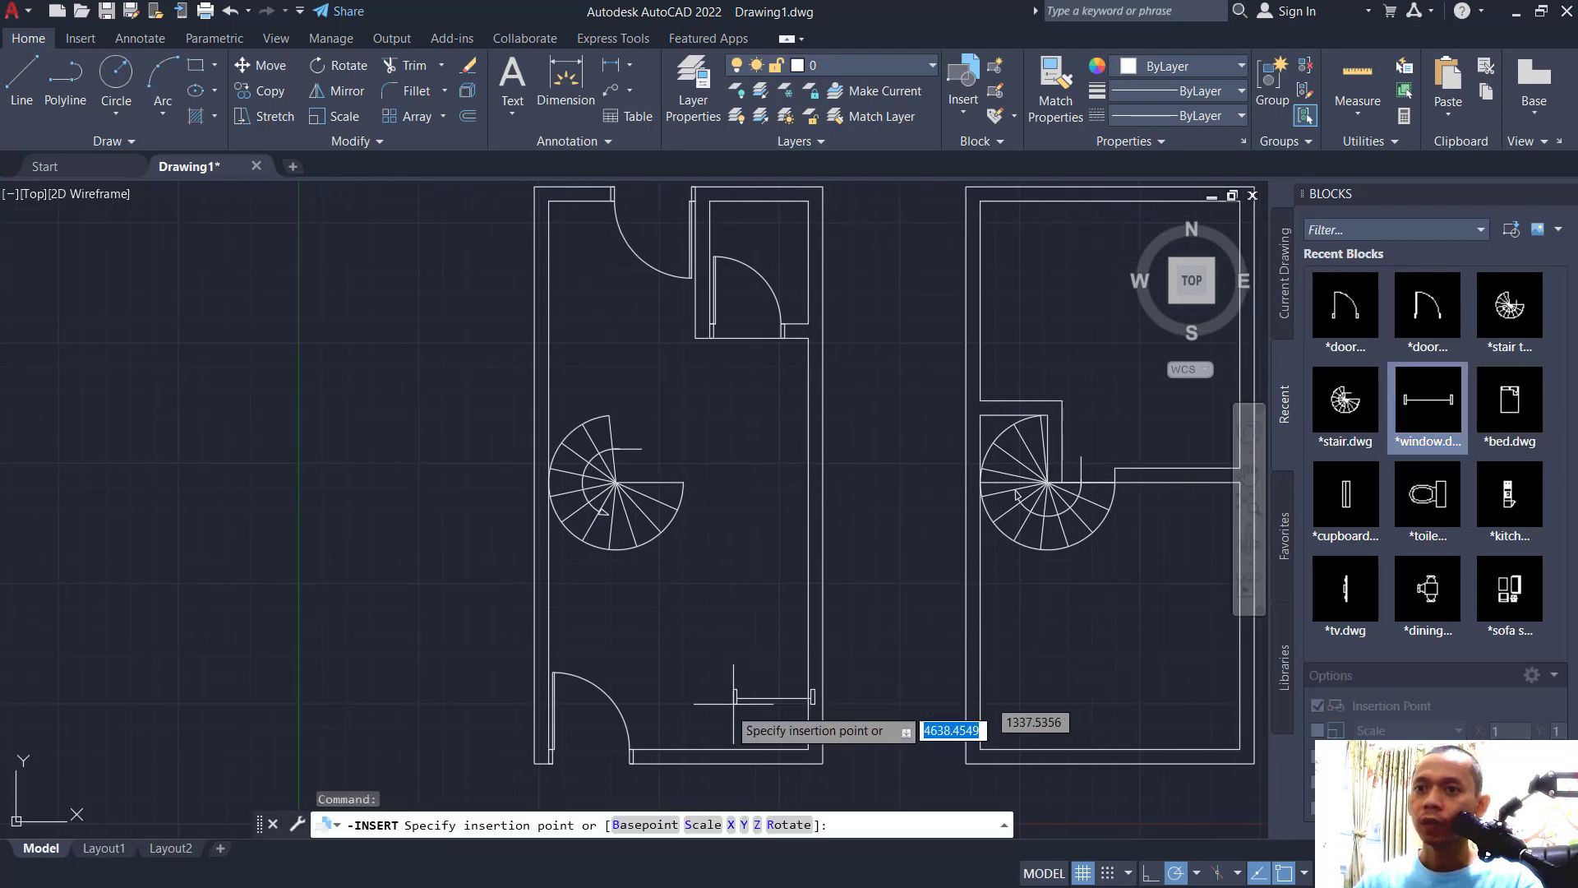
pyautogui.click(696, 710)
# Move the window by its midpoint straight down onto the inner line of the bottom wall
pyautogui.moveTo(697, 711); pyautogui.dragTo(711, 673, button='middle')
pyautogui.scroll(2, 742, 686)
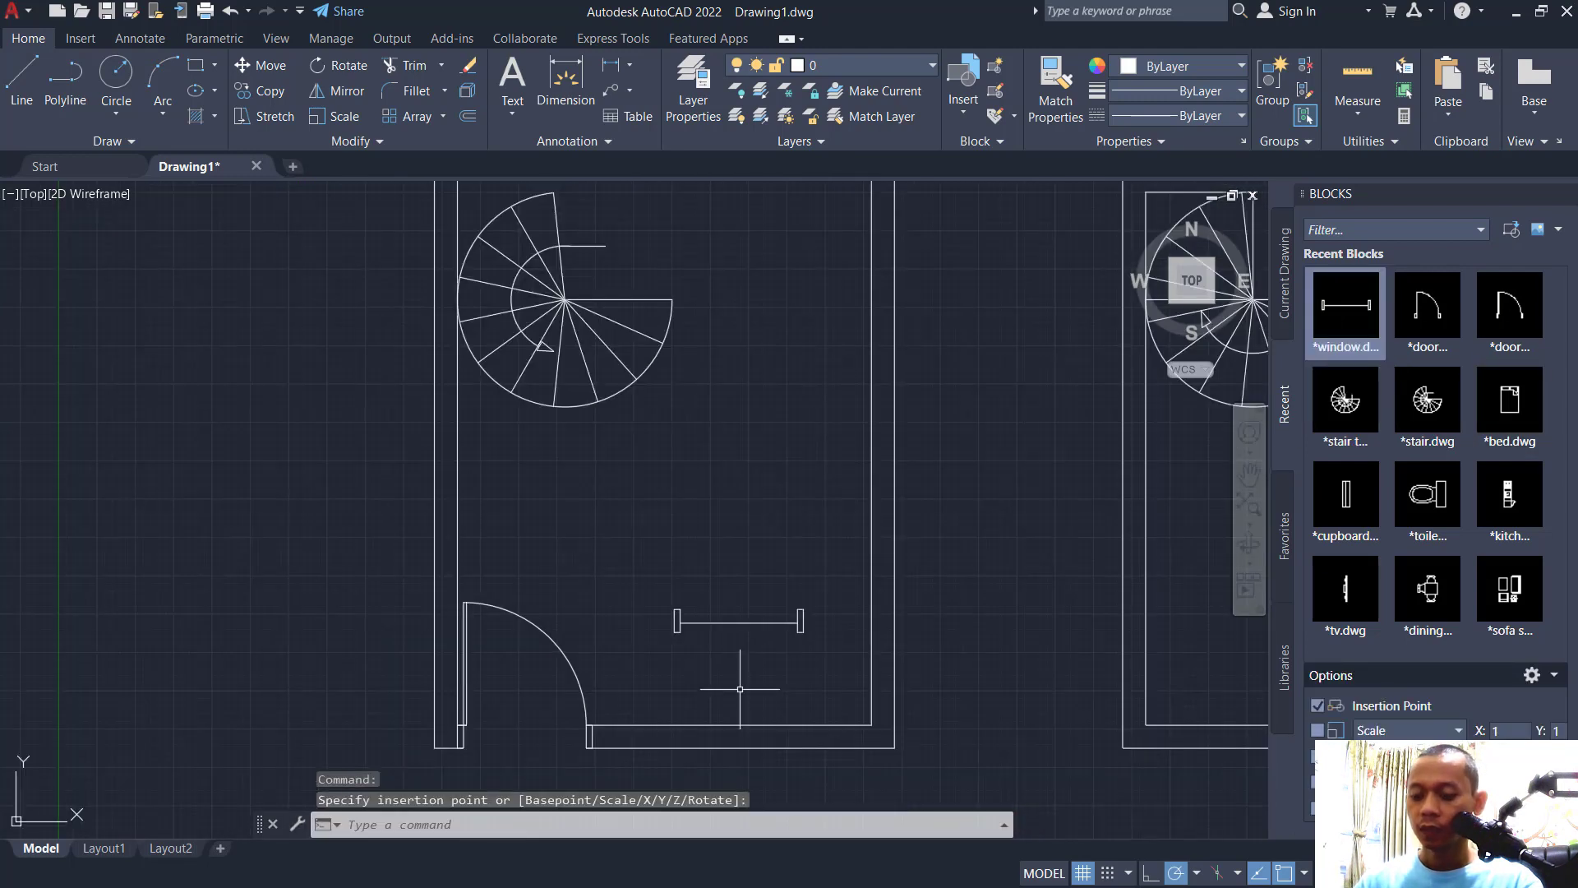
pyautogui.write('m')
pyautogui.press('Return')
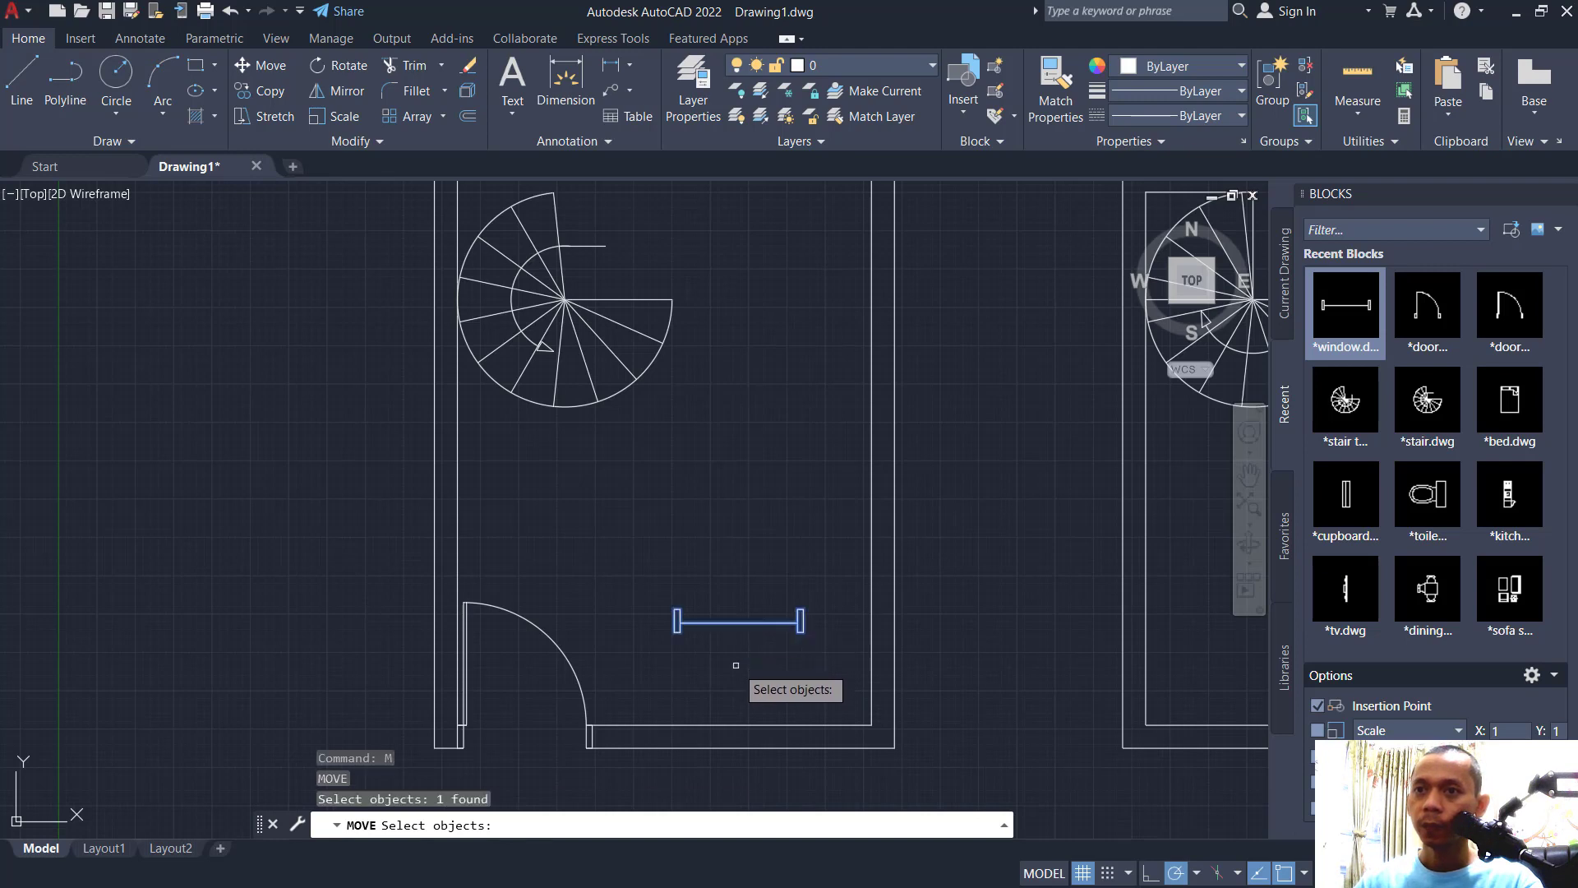
pyautogui.press('Return')
pyautogui.click(734, 623)
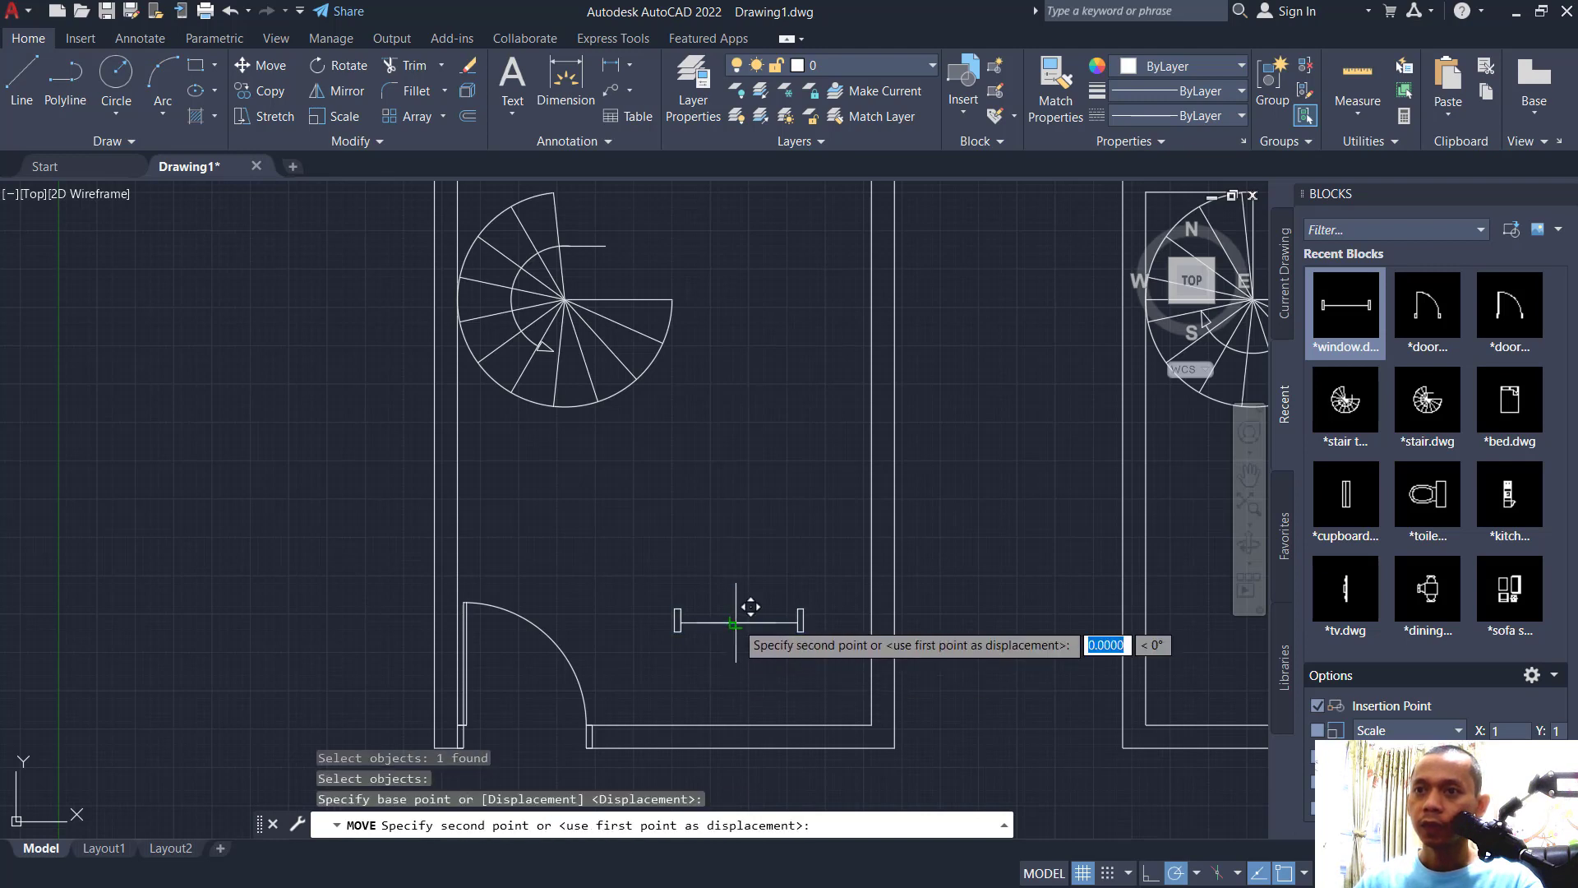
pyautogui.click(750, 708)
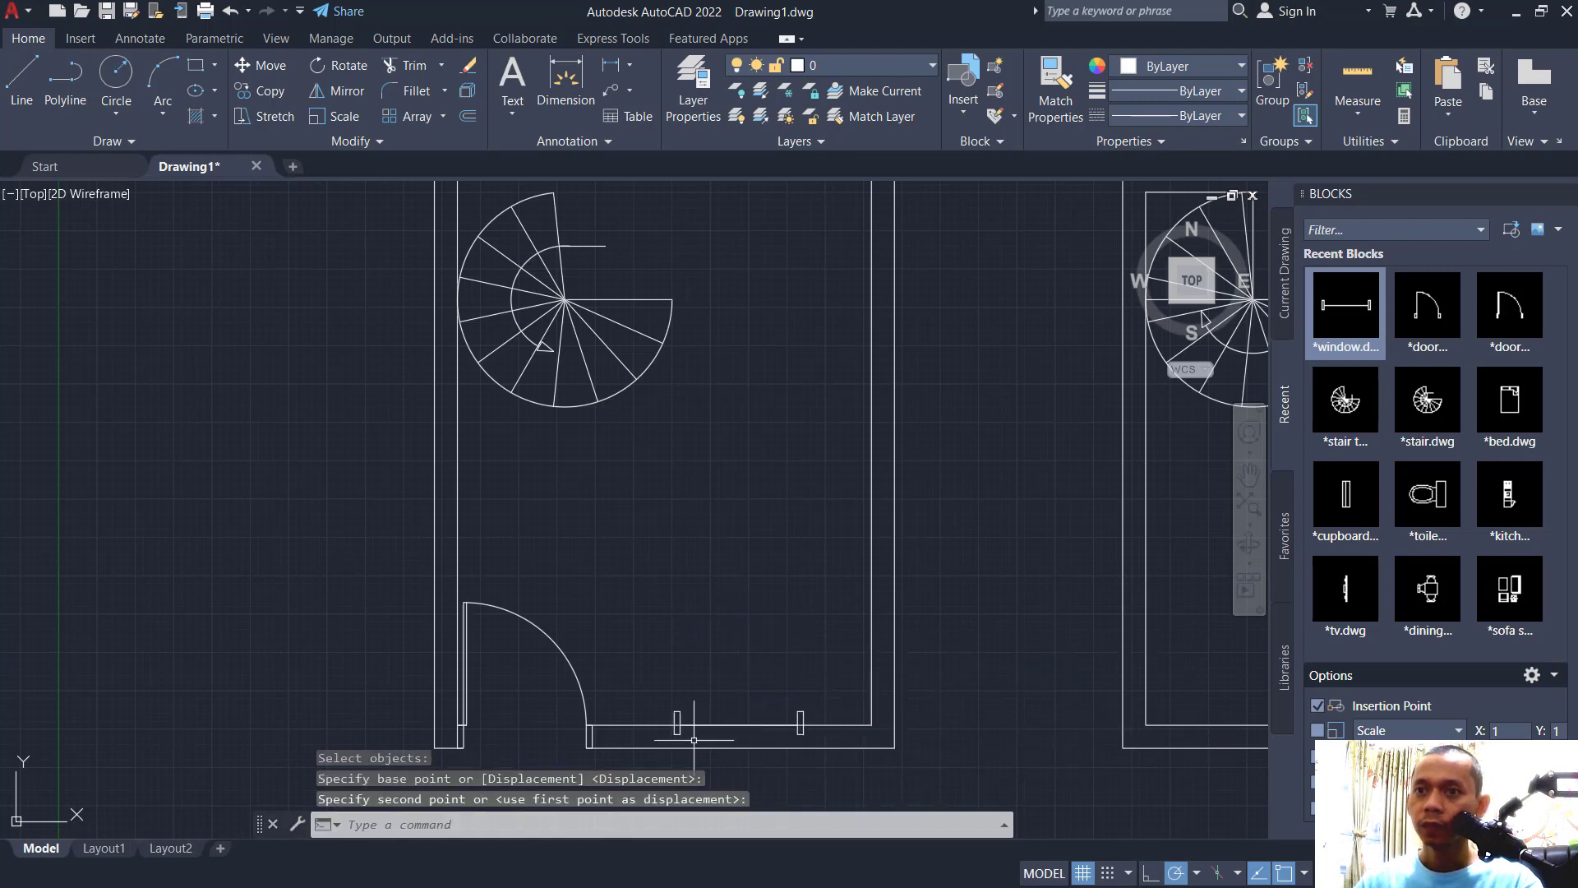
# Move the window by its jamb corner so it fits within the thickness of the bottom wall
pyautogui.scroll(6, 694, 743)
pyautogui.moveTo(694, 744); pyautogui.dragTo(771, 613, button='middle')
pyautogui.press('Return')
pyautogui.click(757, 447)
pyautogui.click(697, 507)
pyautogui.press('Return')
pyautogui.click(695, 482)
pyautogui.click(709, 522)
# Copy the window from the left plan's outer bottom-right corner to the right plan's outer bottom-right corner
pyautogui.scroll(-8, 909, 694)
pyautogui.scroll(3, 767, 692)
pyautogui.write('co')
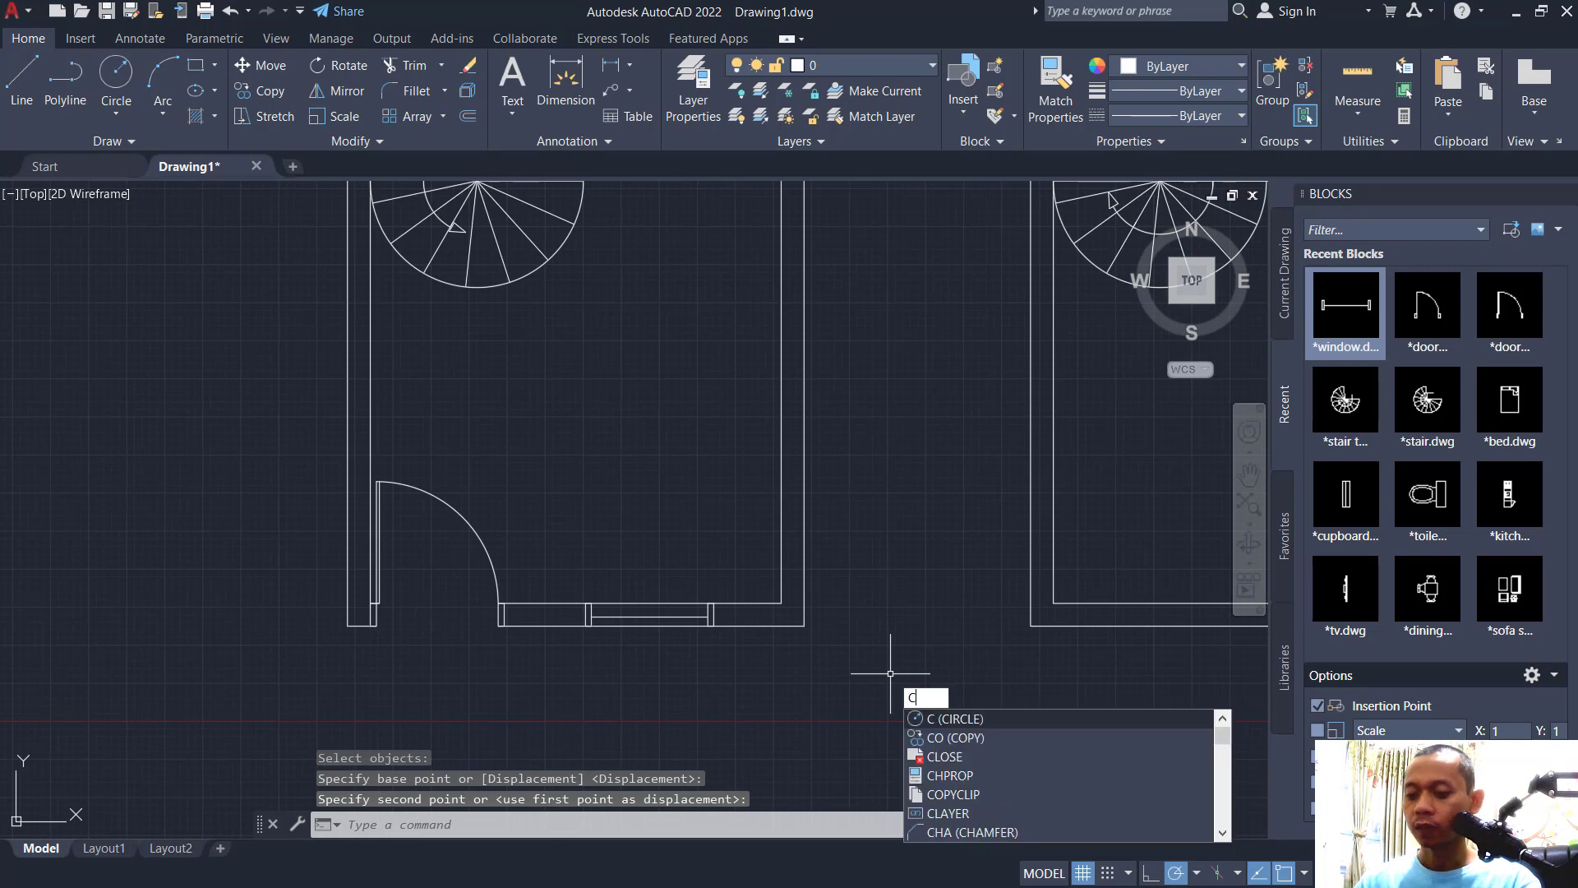
pyautogui.press('Return')
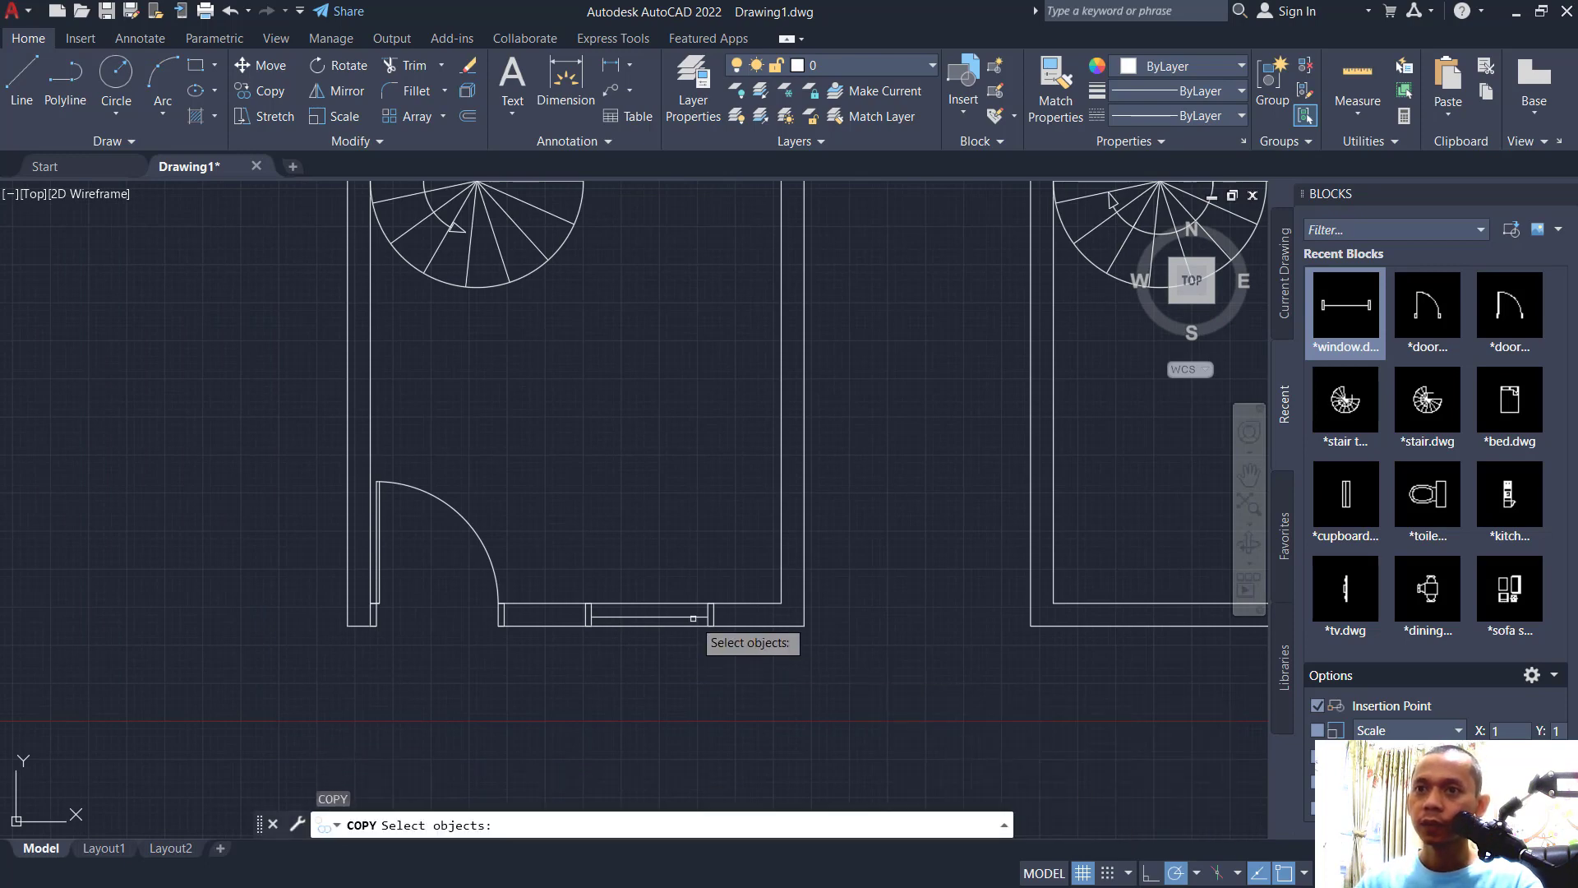
pyautogui.press('Return')
pyautogui.click(804, 626)
pyautogui.scroll(-5, 804, 626)
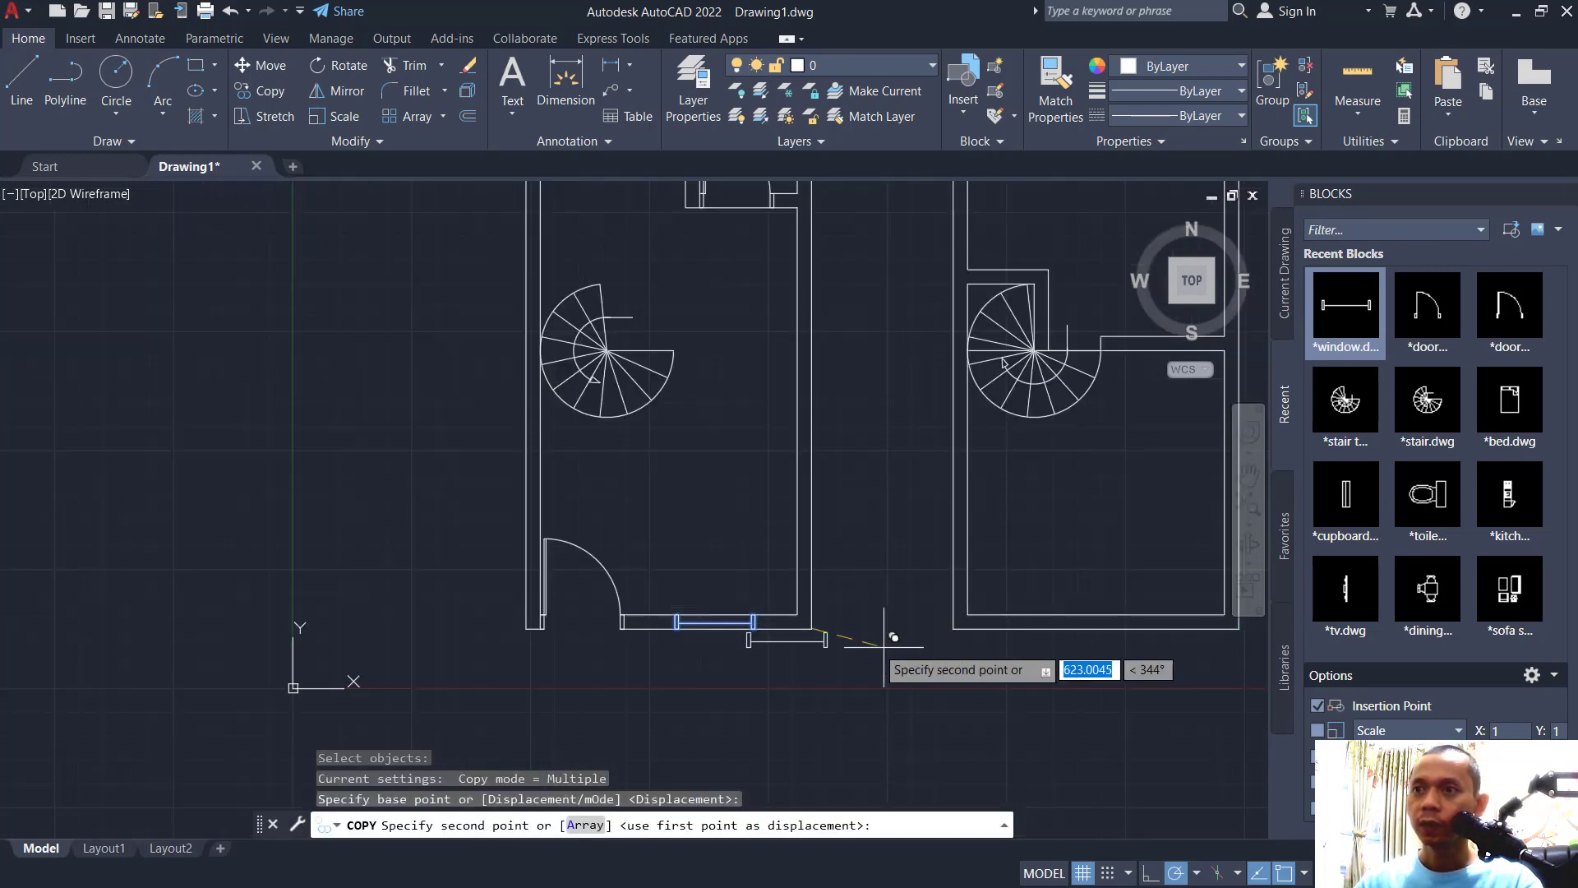
pyautogui.scroll(2, 649, 699)
pyautogui.click(921, 670)
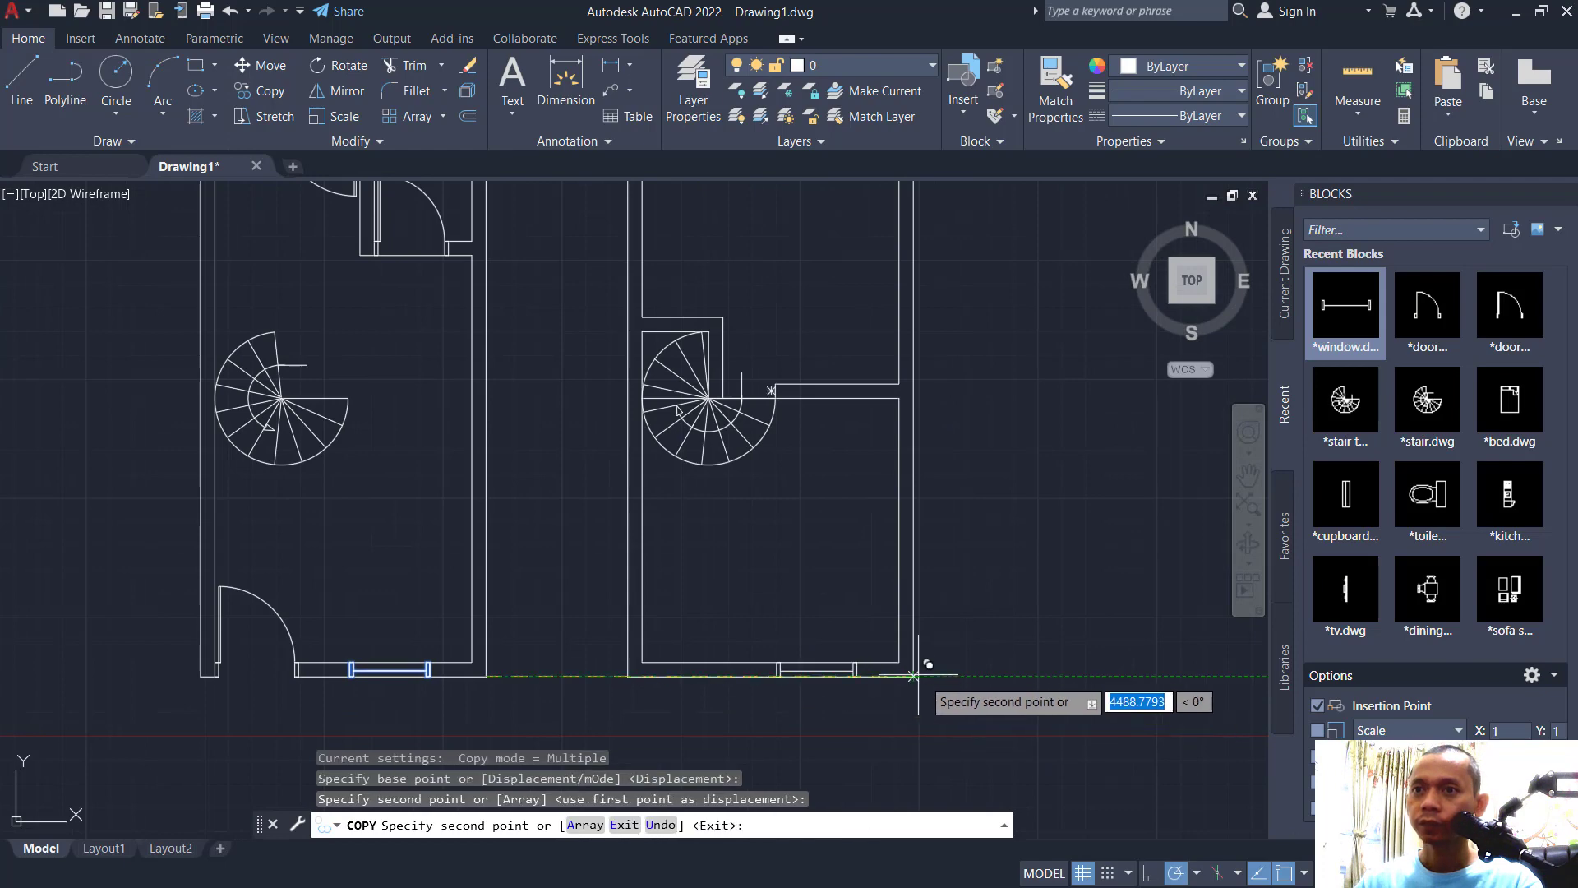
pyautogui.press('Return')
# Insert the sofa set block in the lower-right corner of the left plan, with the armchair beside the door
pyautogui.scroll(-5, 970, 707)
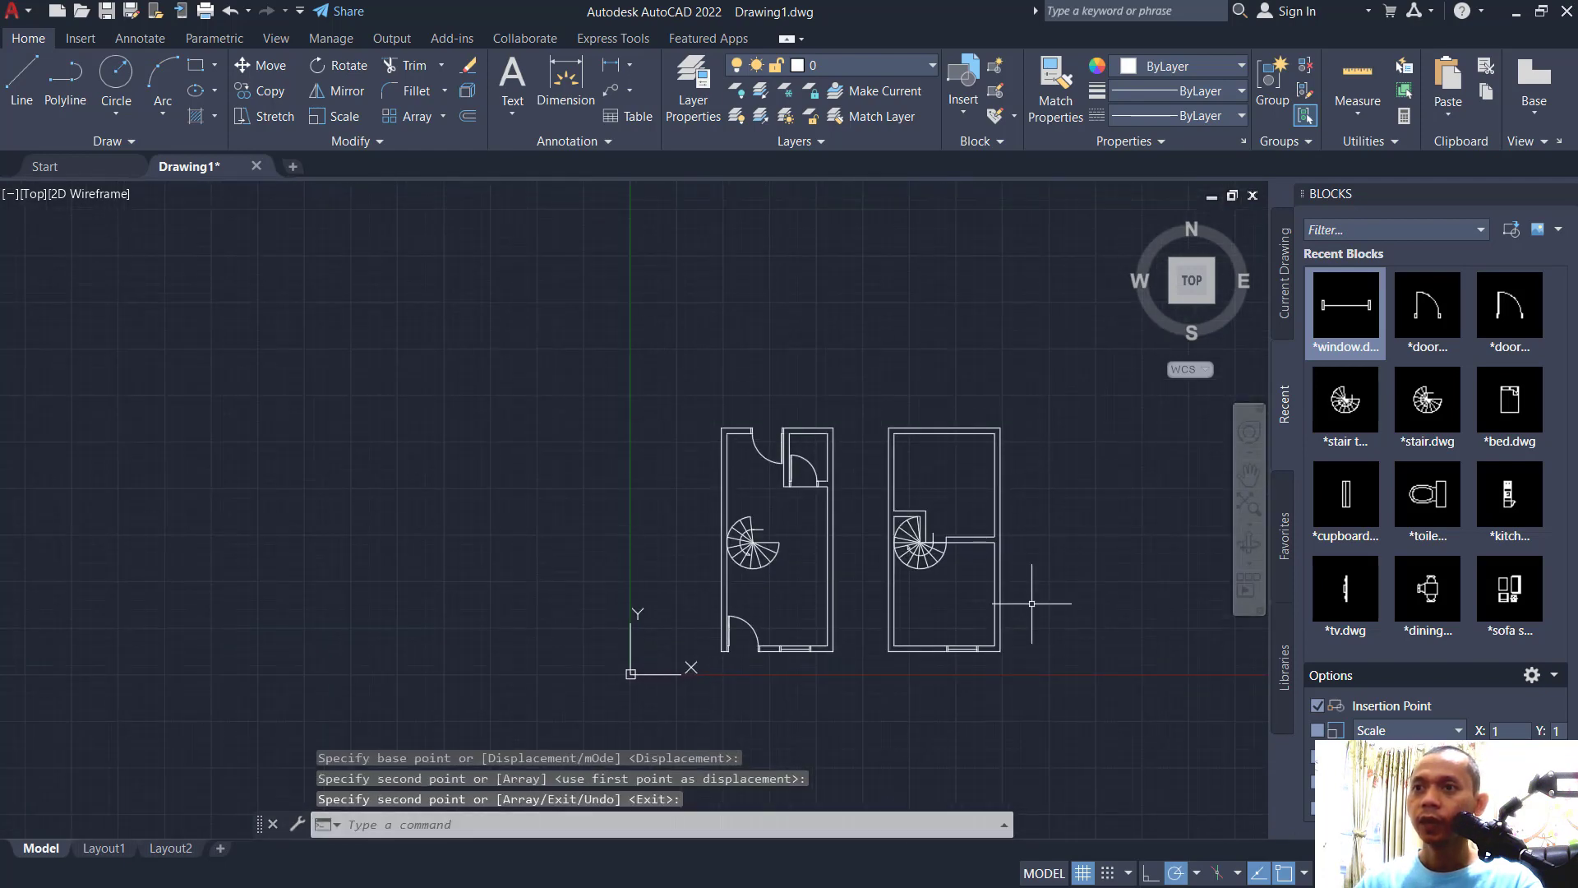
pyautogui.scroll(2, 914, 641)
pyautogui.moveTo(859, 526); pyautogui.dragTo(792, 575, button='middle')
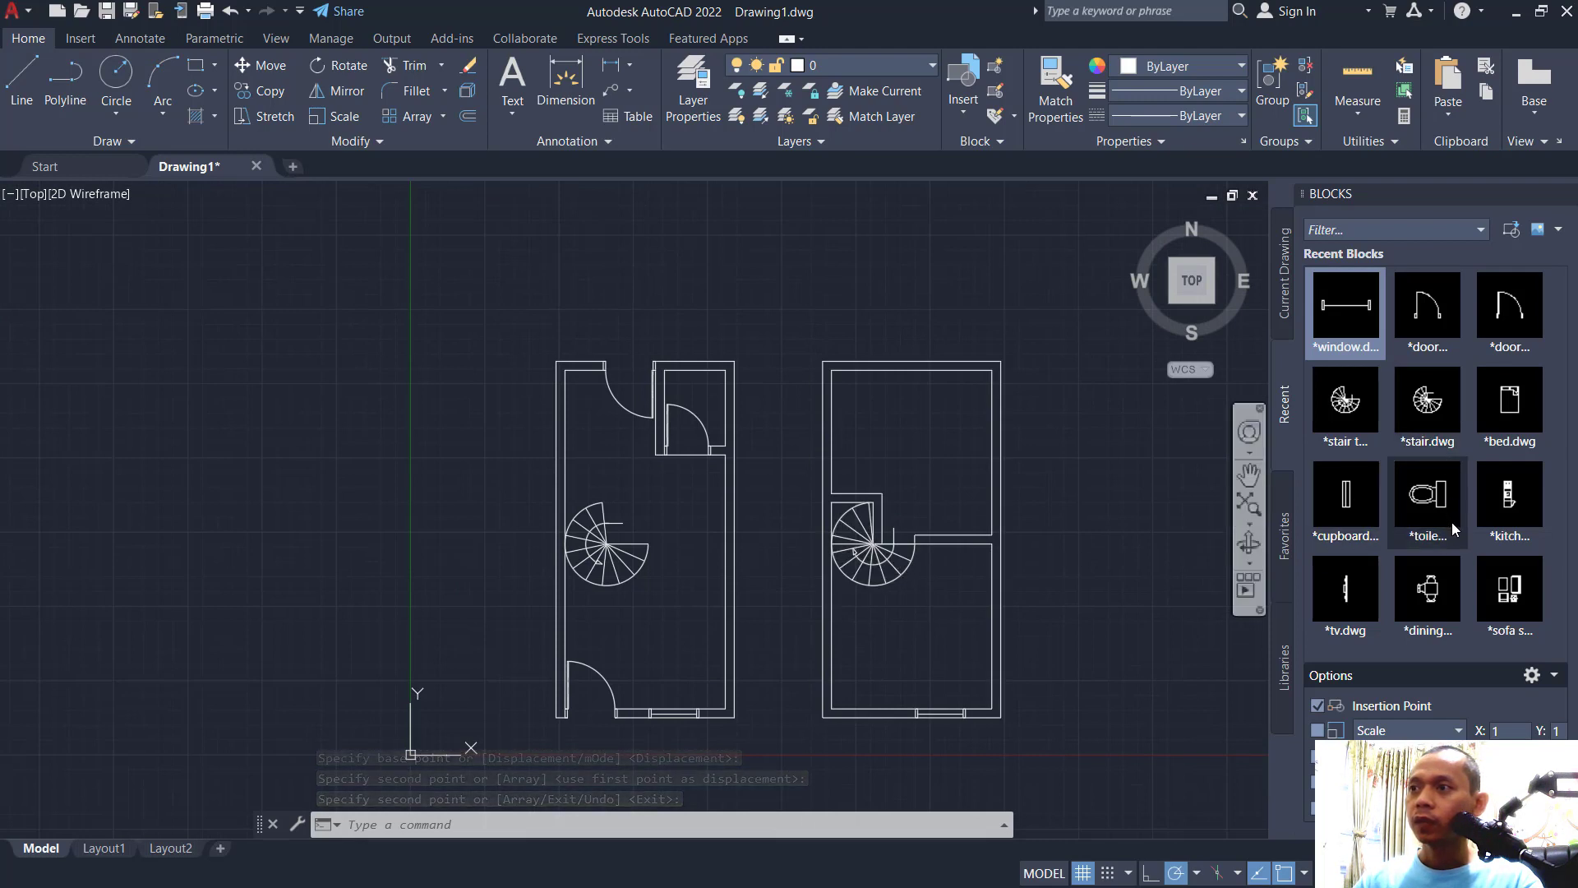
pyautogui.moveTo(1507, 577)
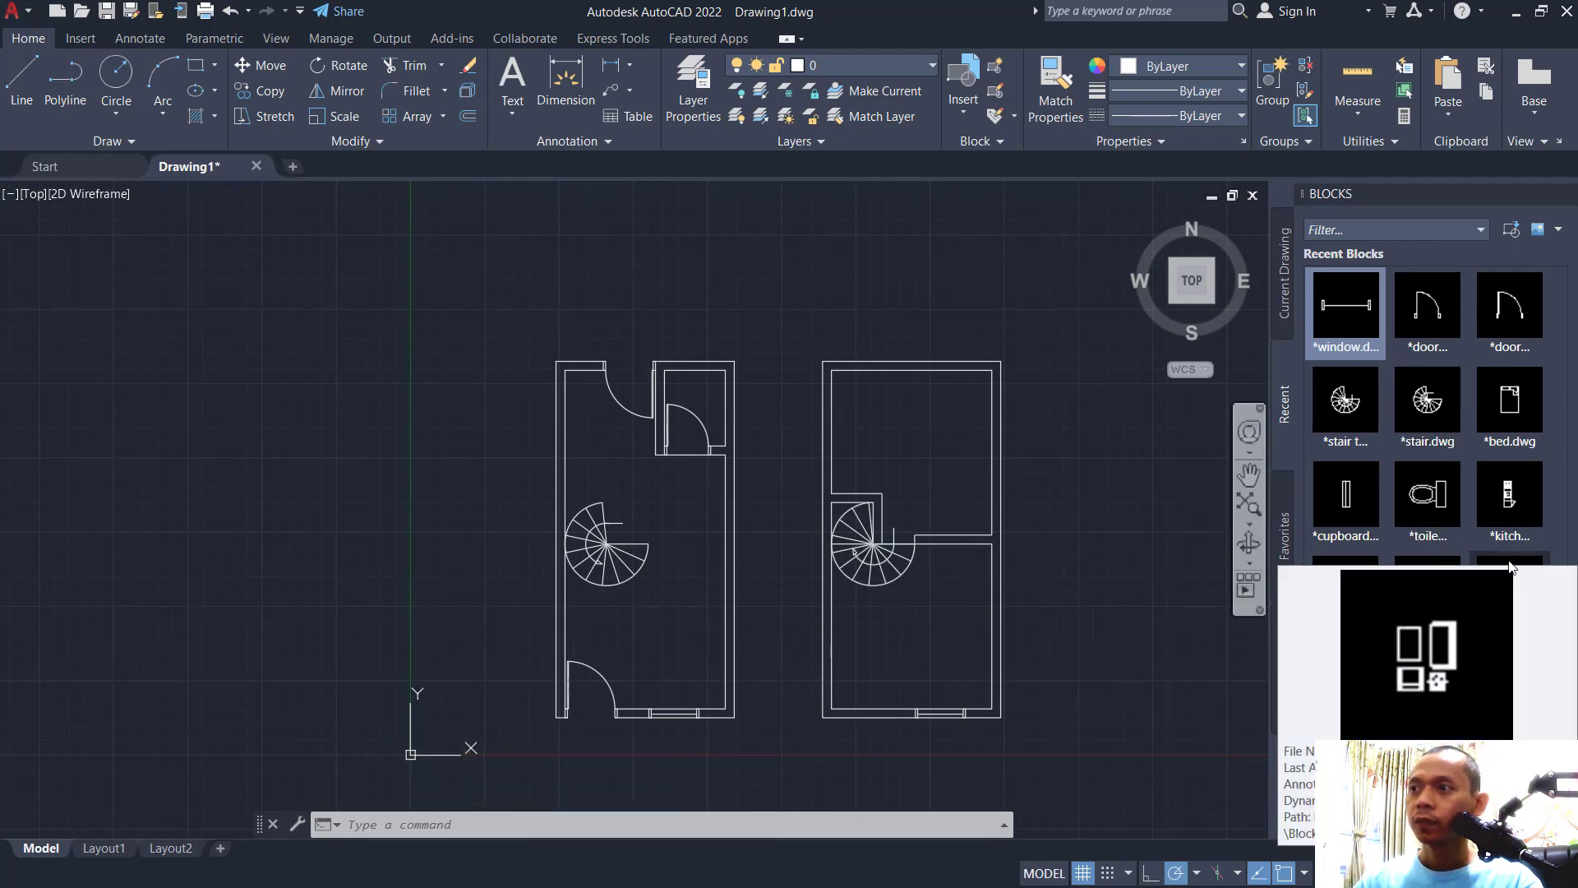
pyautogui.click(1509, 567)
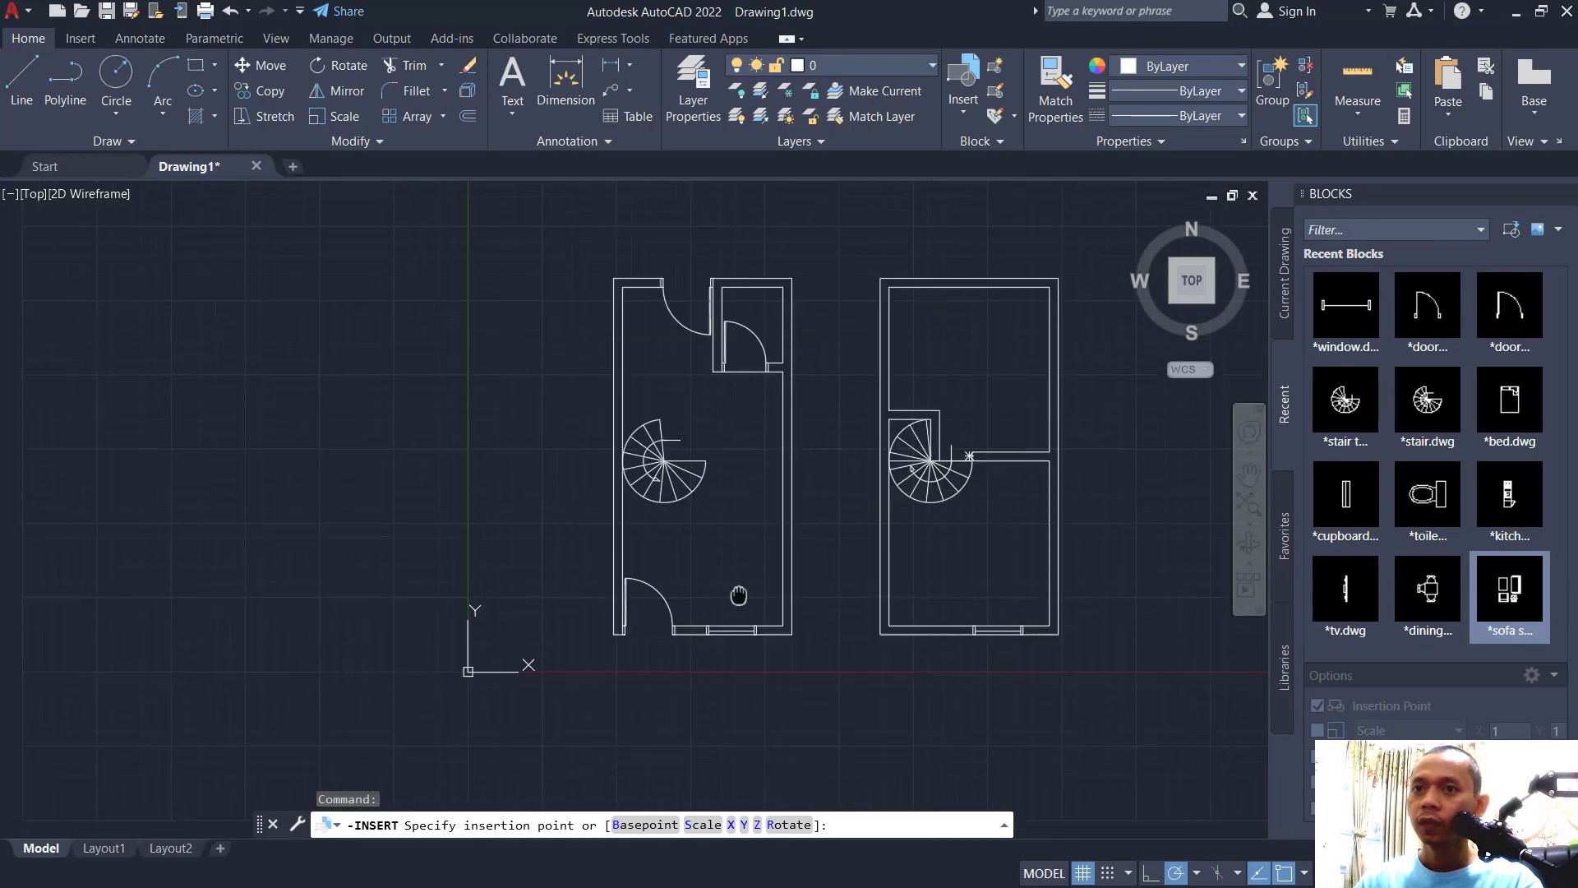
pyautogui.scroll(4, 707, 641)
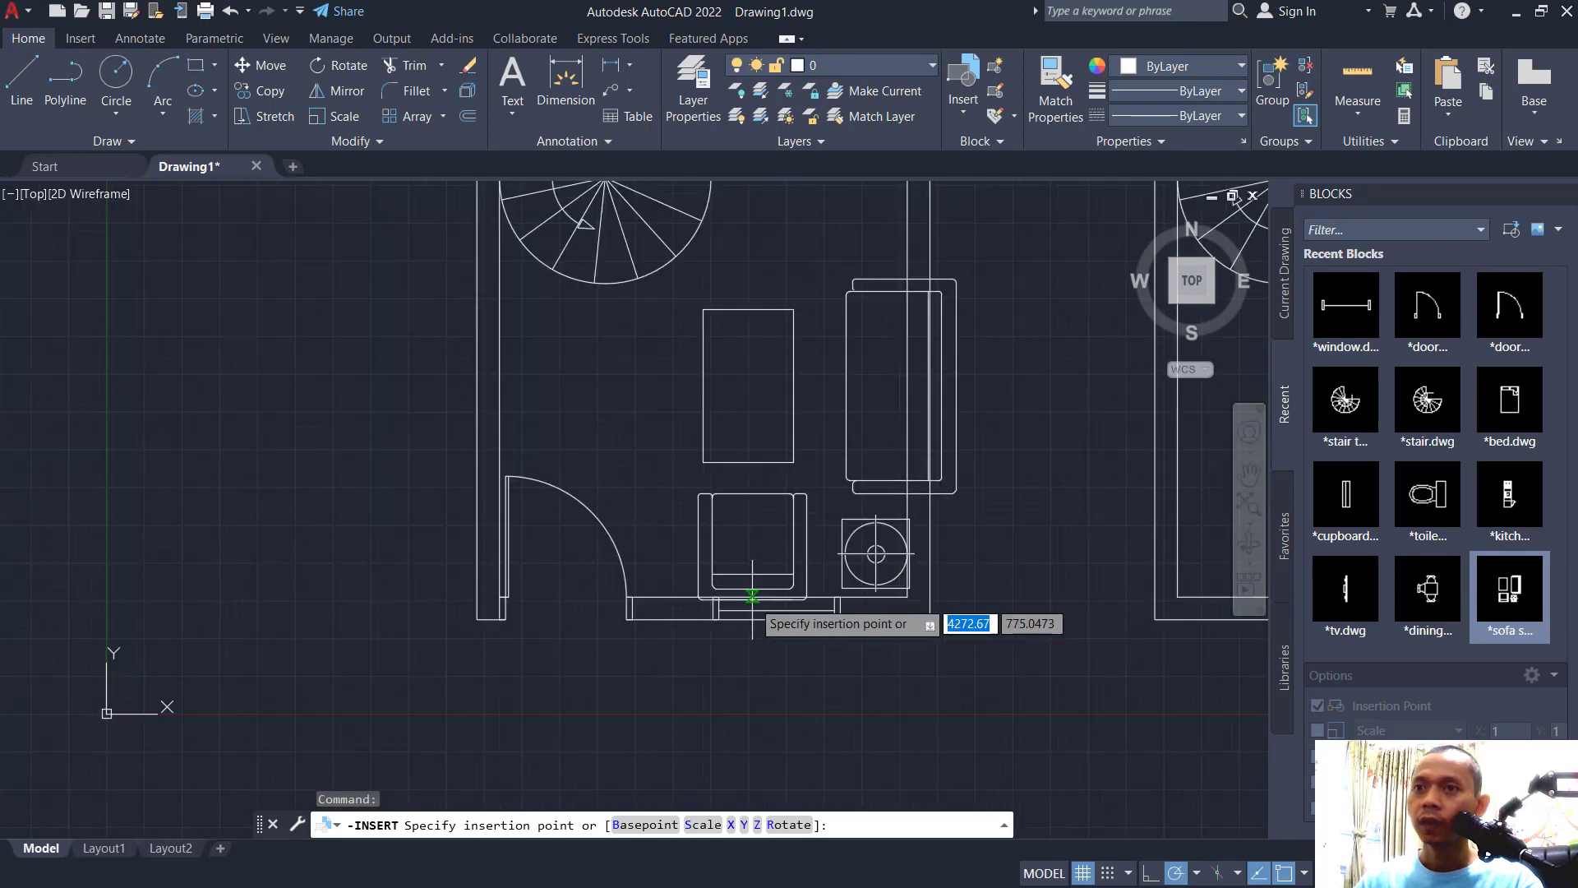
pyautogui.click(700, 596)
# Insert the dining table block above the sofa, with the table against the left plan's right inner wall
pyautogui.scroll(-3, 1044, 528)
pyautogui.moveTo(1044, 529); pyautogui.dragTo(745, 605, button='middle')
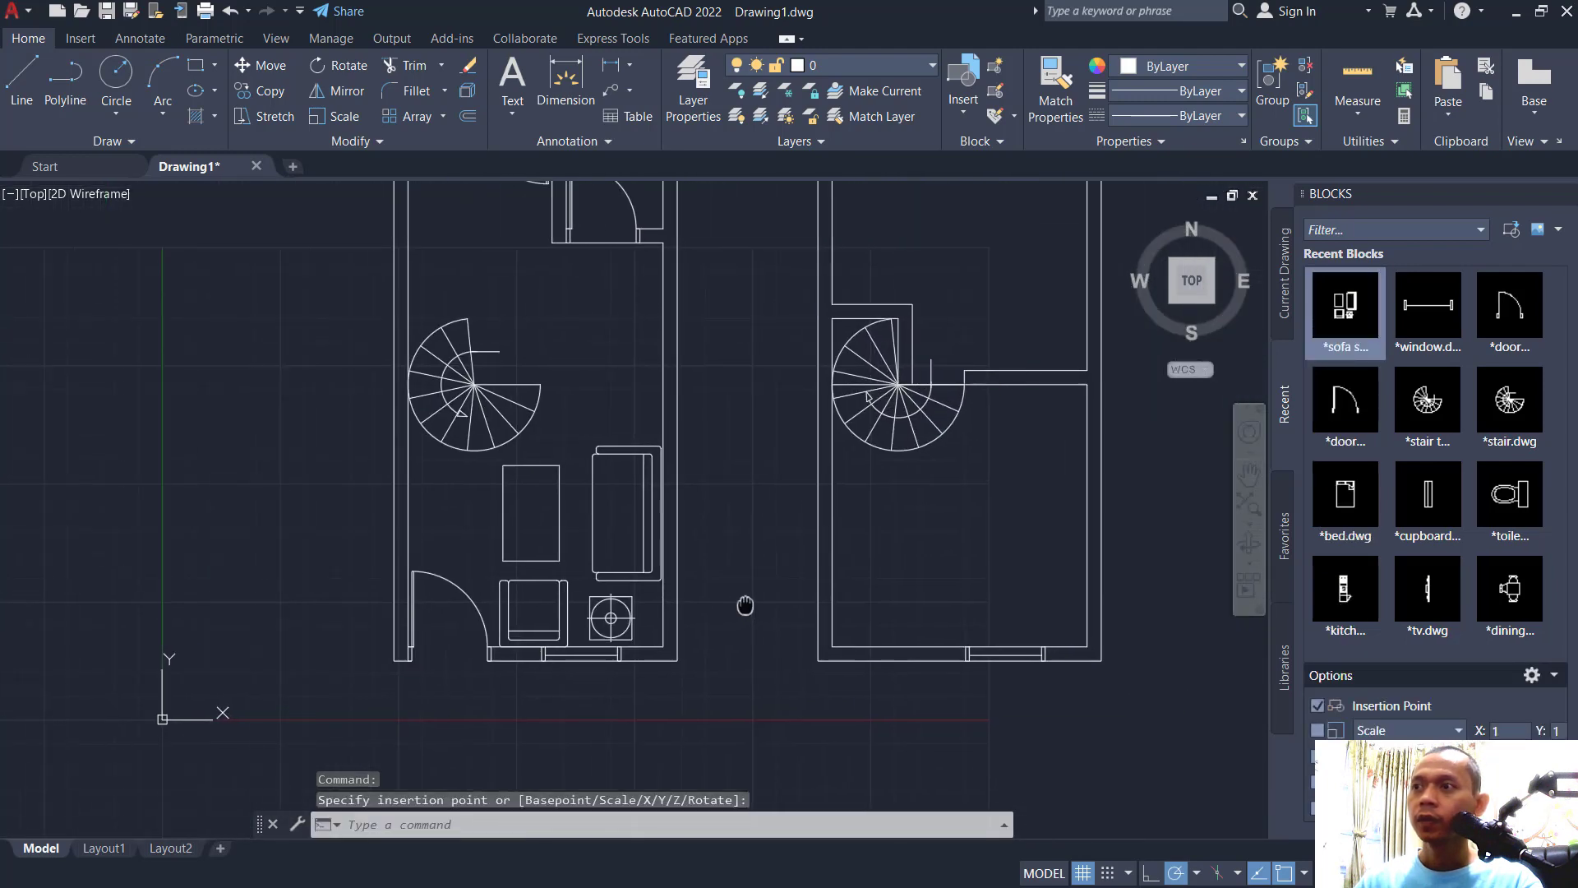
pyautogui.click(1510, 598)
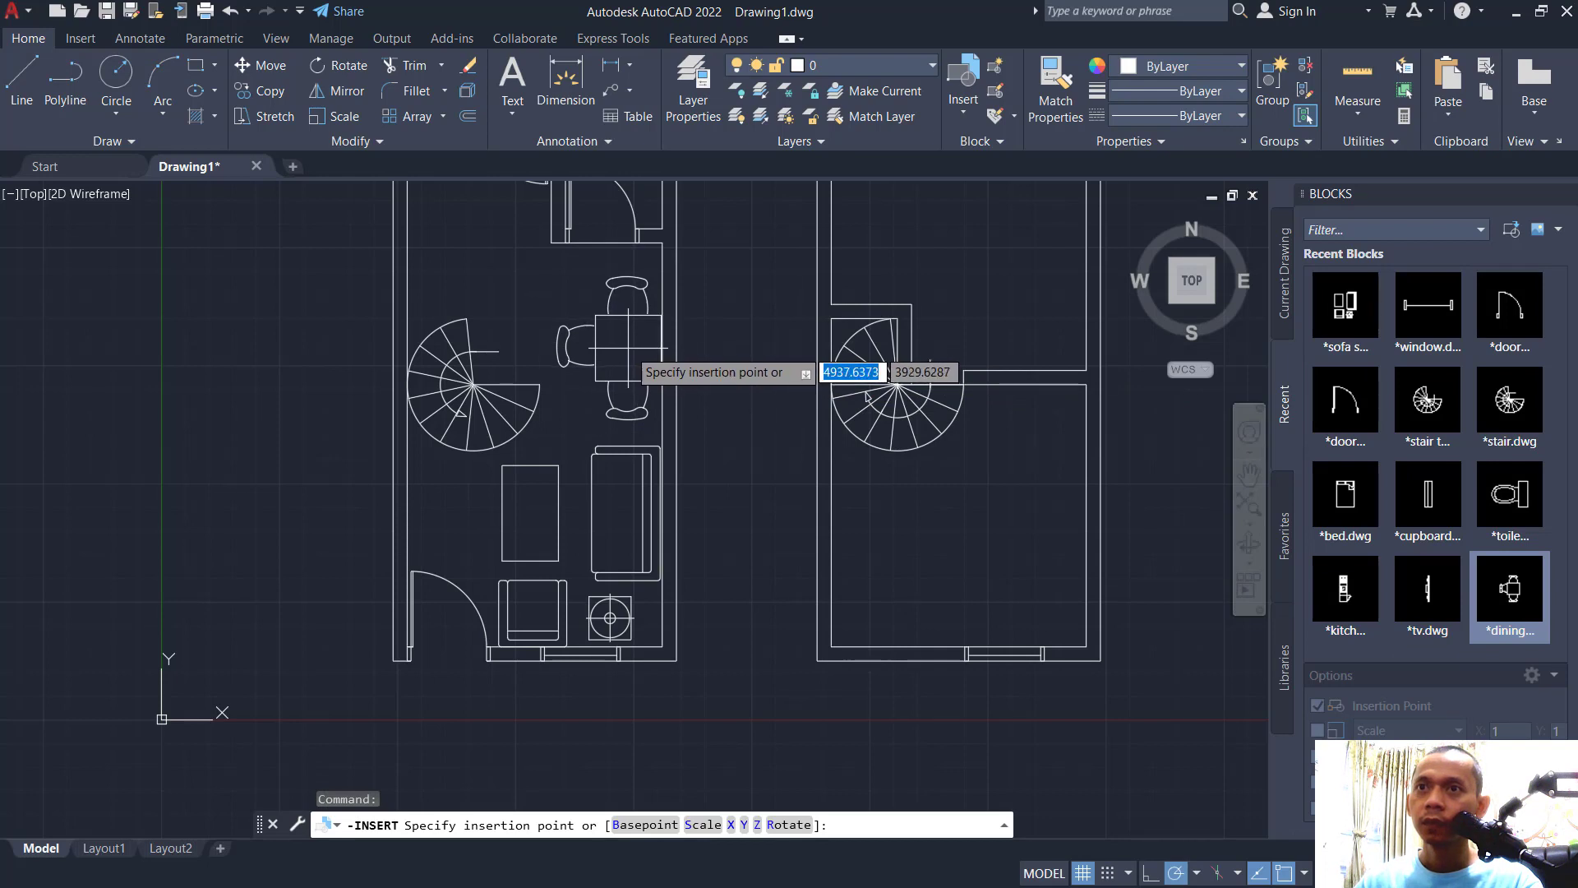
pyautogui.click(627, 350)
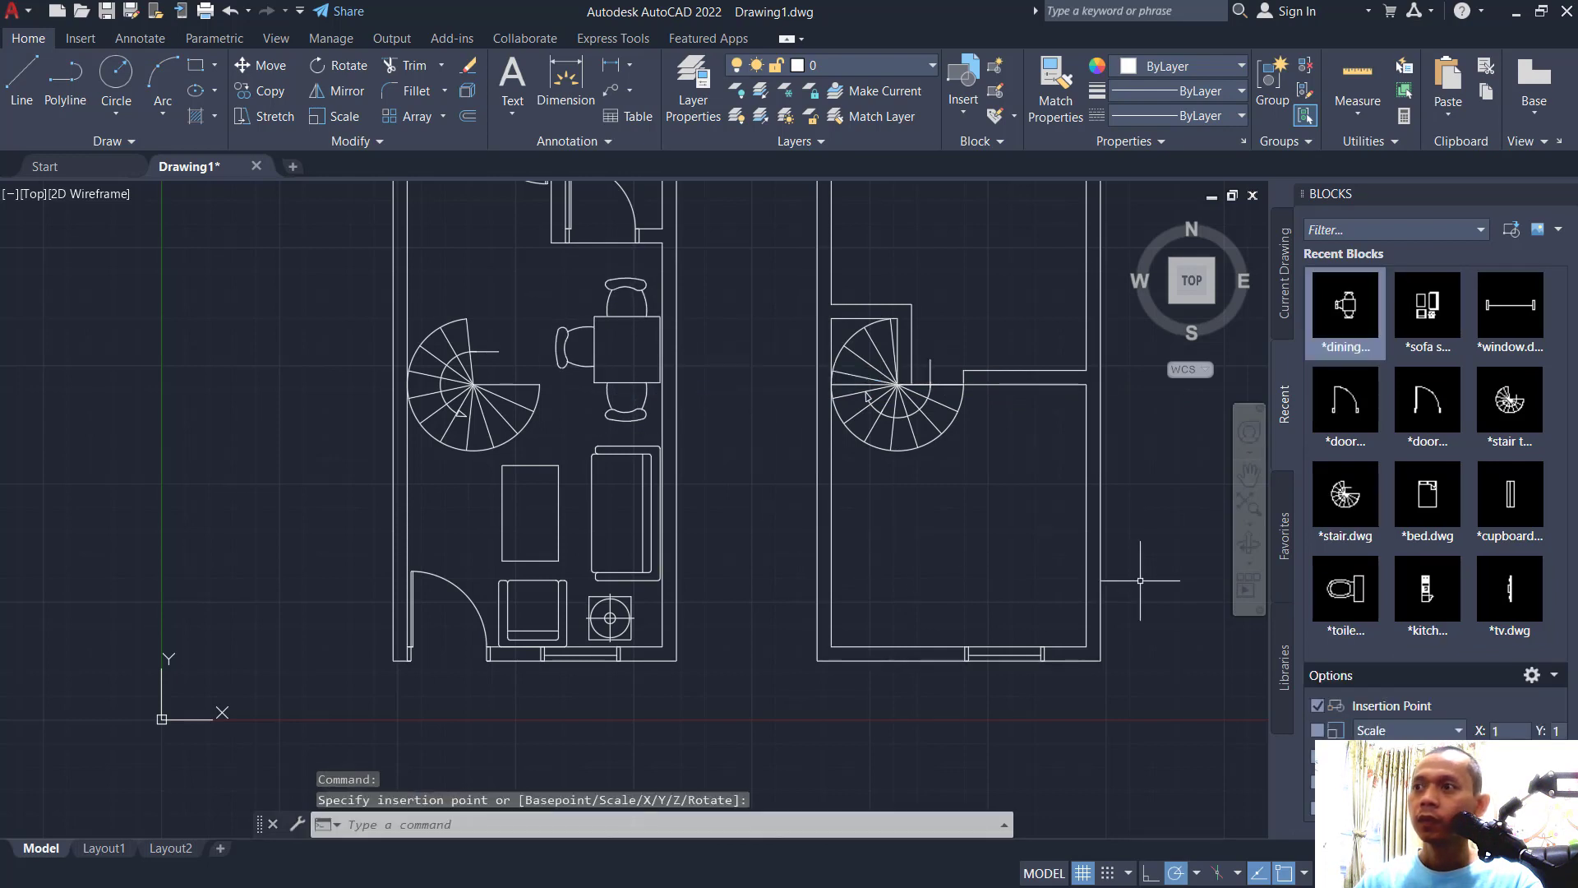
# Insert the TV block on the left plan's left inner wall, facing the sofa between the stair and the door
pyautogui.click(1511, 575)
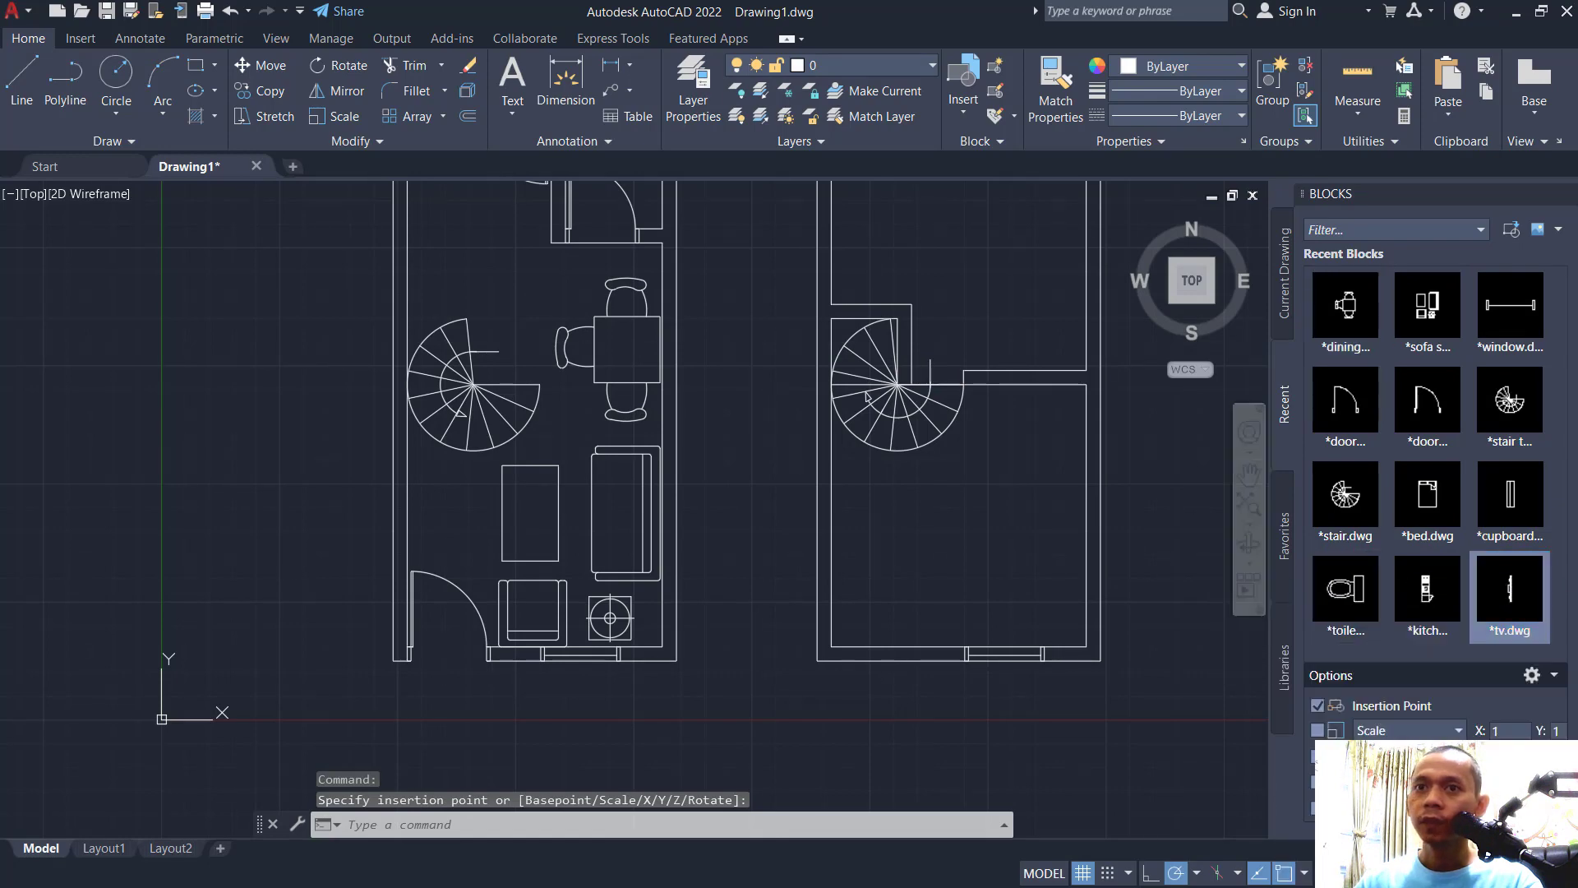
pyautogui.scroll(2, 417, 514)
pyautogui.scroll(2, 418, 513)
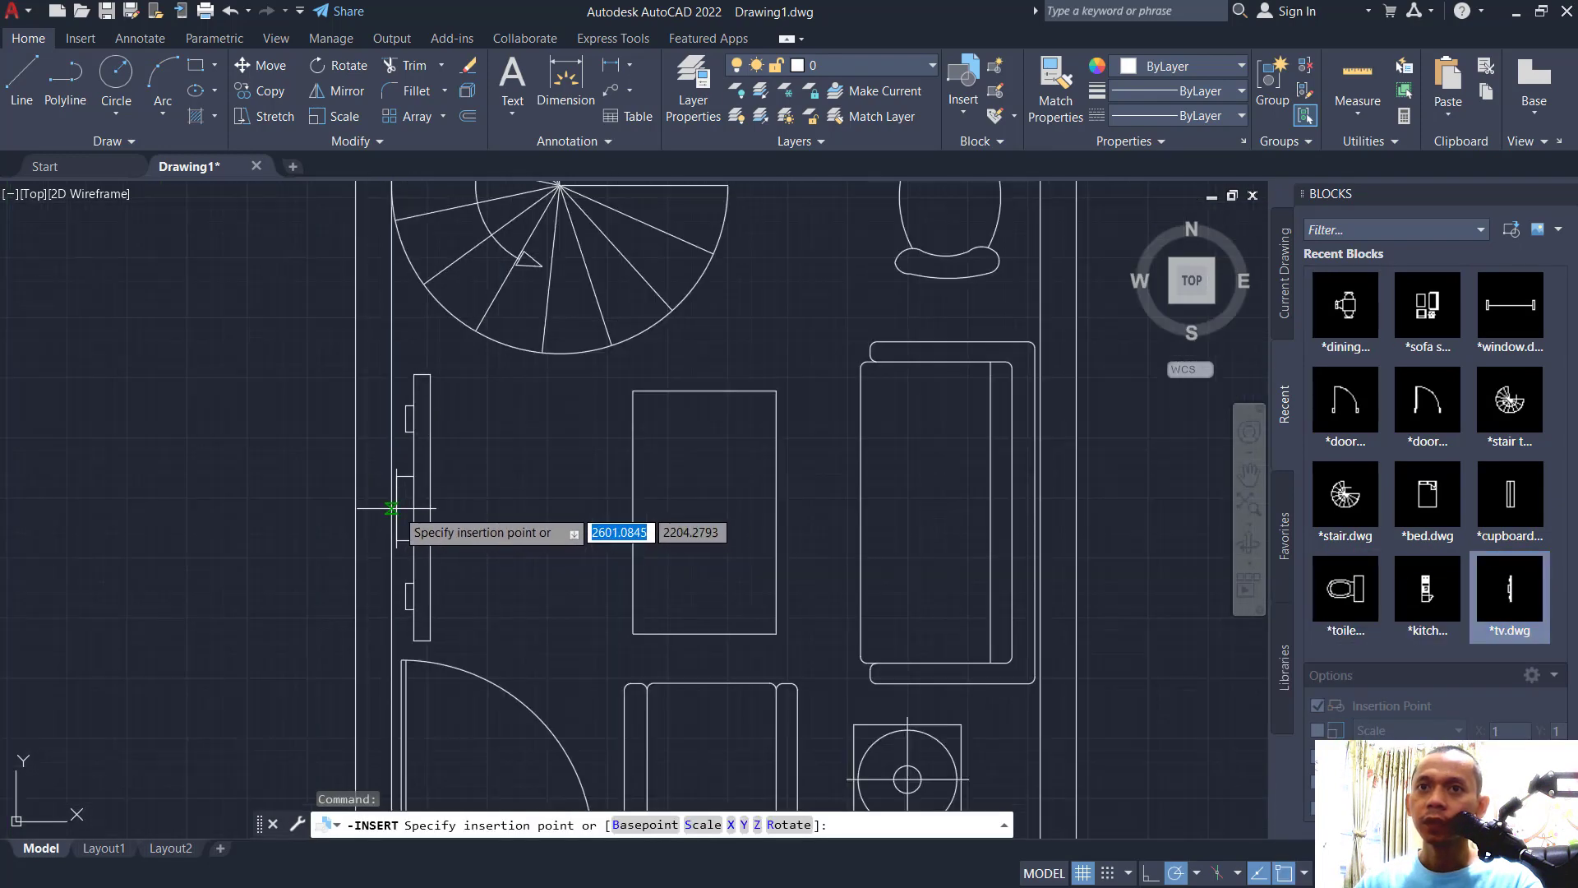
pyautogui.click(394, 511)
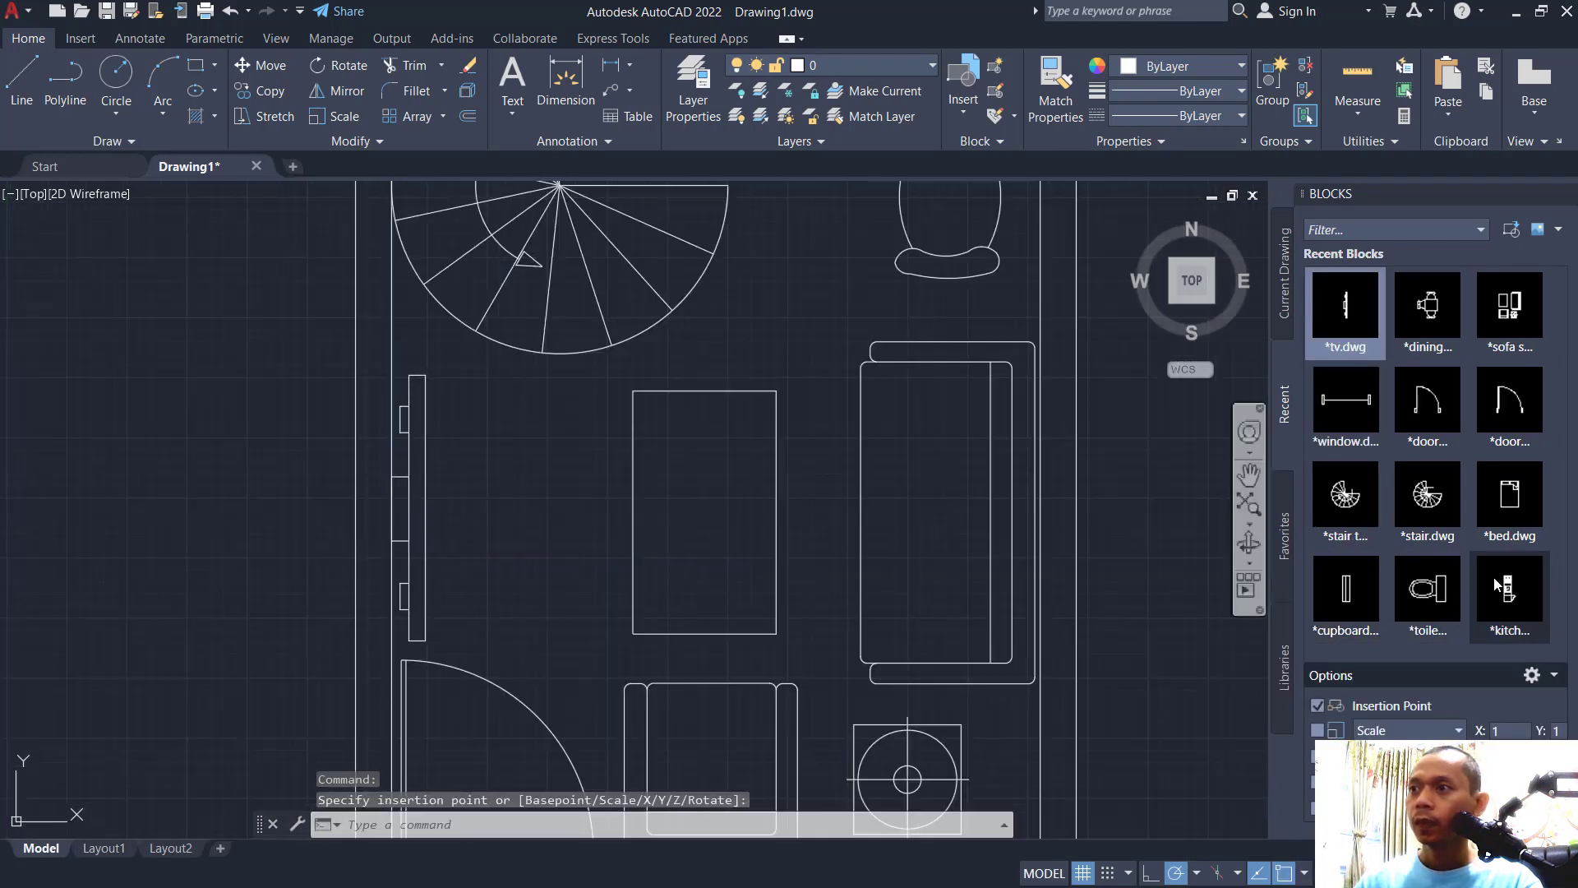
# Insert the kitchen set block in the left plan's upper-left inner corner, beside the top door
pyautogui.click(1489, 577)
pyautogui.scroll(-3, 776, 449)
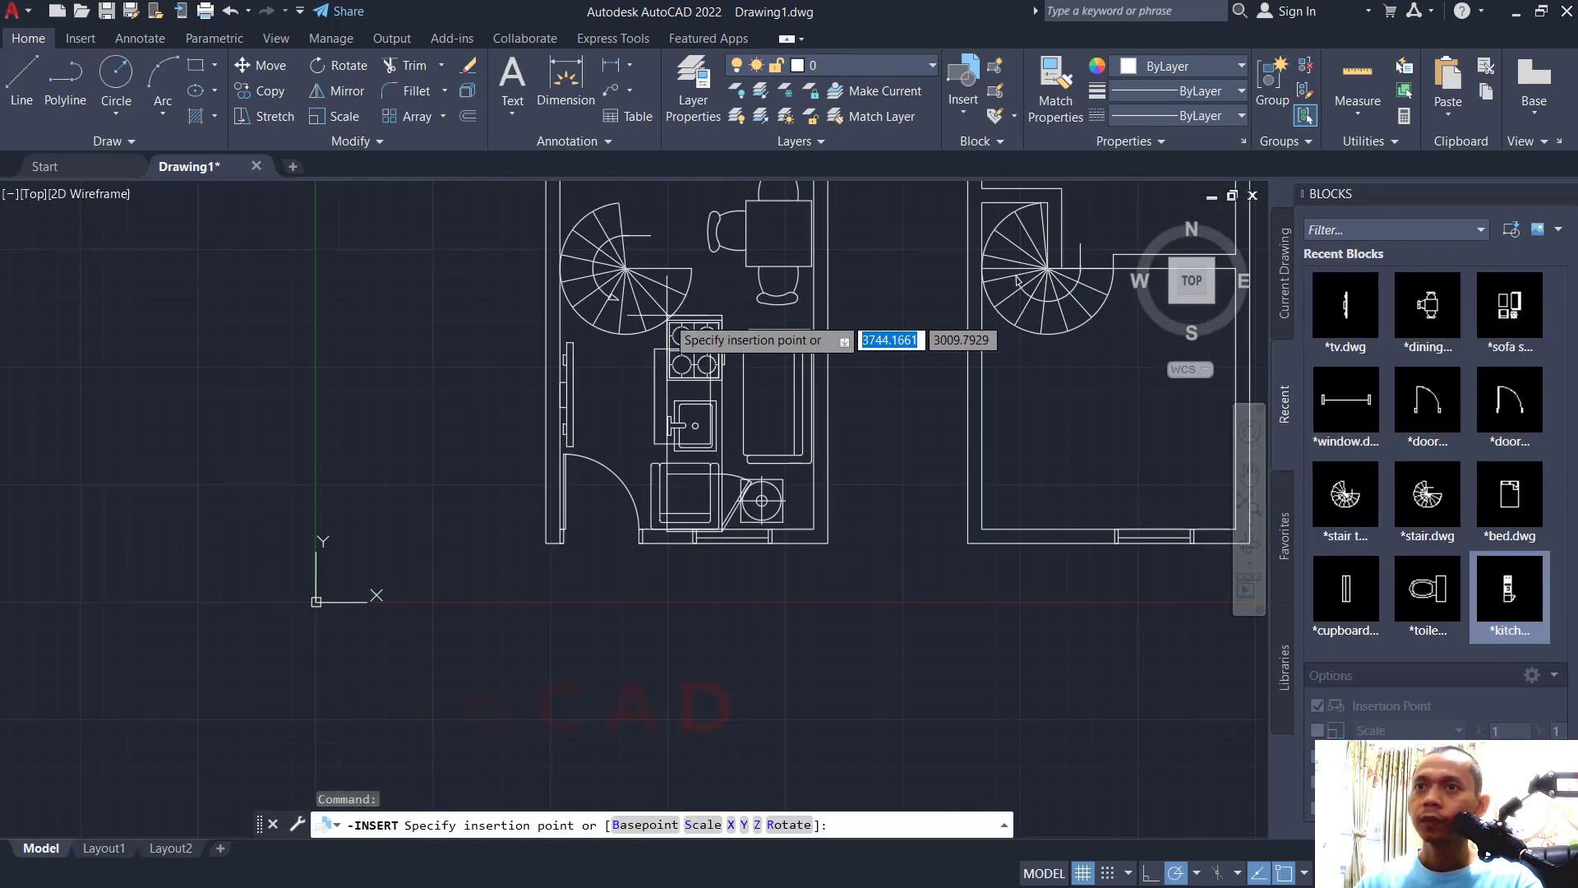
pyautogui.moveTo(674, 329); pyautogui.dragTo(690, 283, button='middle')
pyautogui.scroll(3, 657, 288)
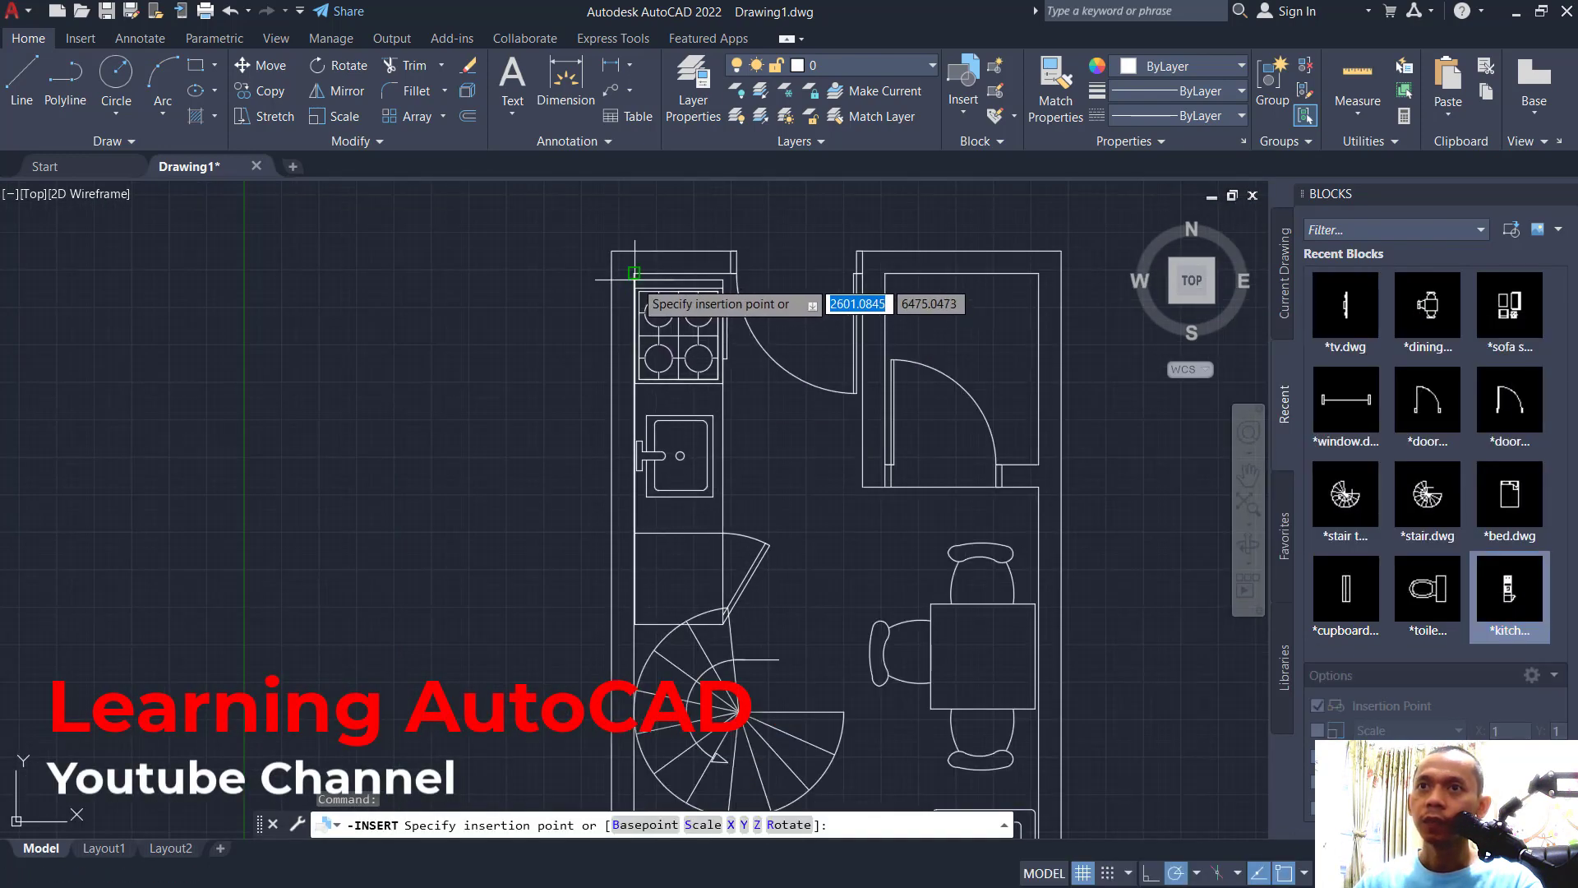
pyautogui.click(637, 277)
pyautogui.moveTo(875, 580)
pyautogui.mouseDown(button='middle')
pyautogui.moveTo(871, 398)
pyautogui.moveTo(909, 564)
pyautogui.mouseUp(button='middle')
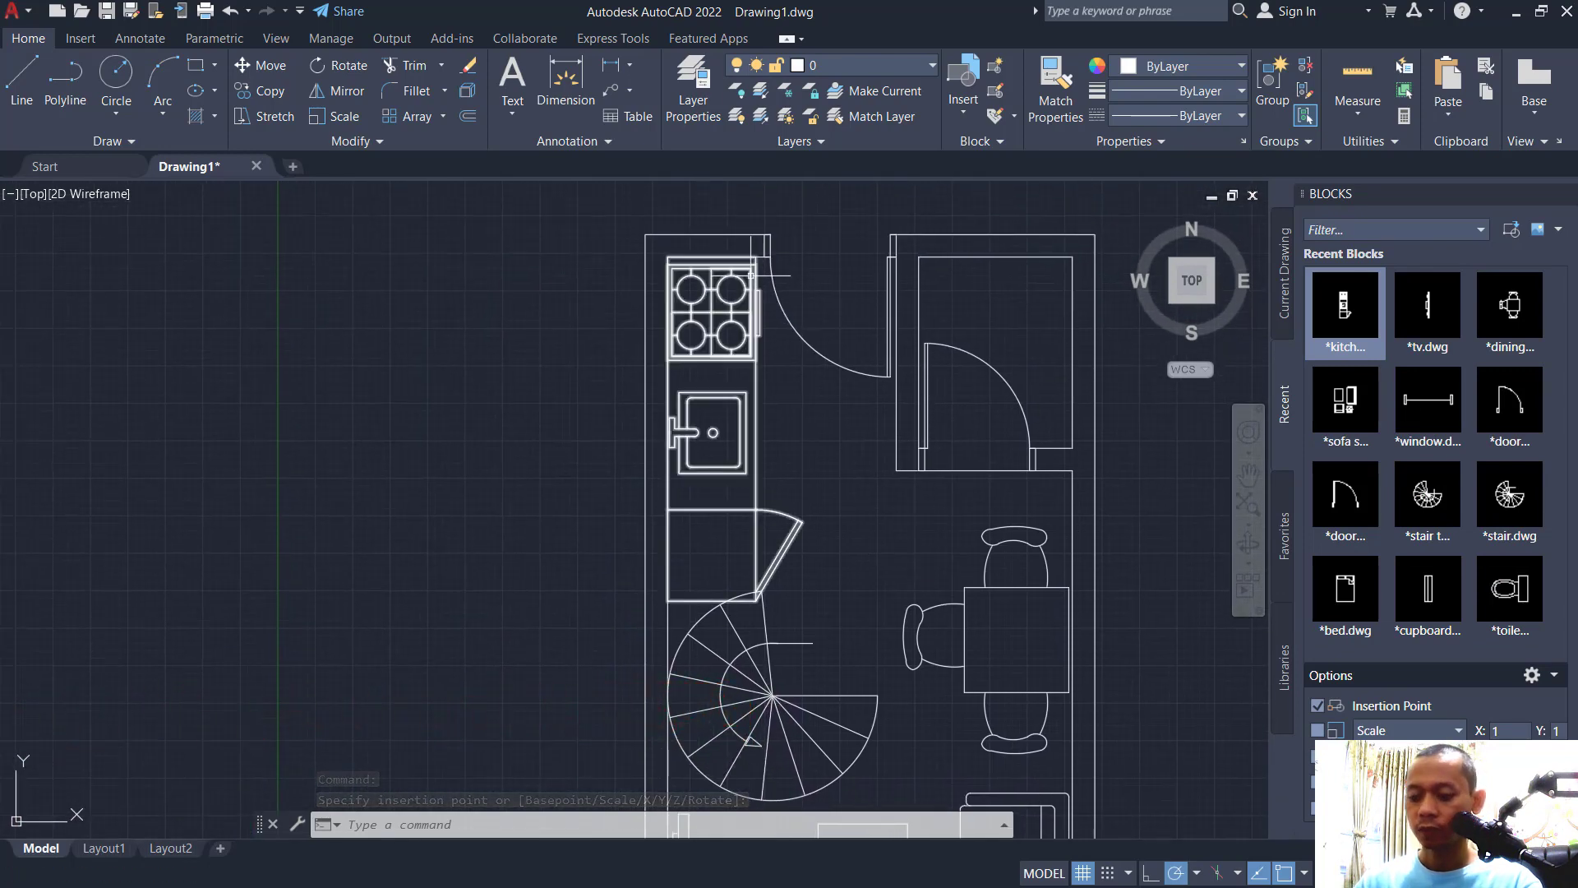
# Open the kitchen set block definition for editing in the Block Editor
pyautogui.moveTo(832, 499); pyautogui.dragTo(599, 365, button='middle')
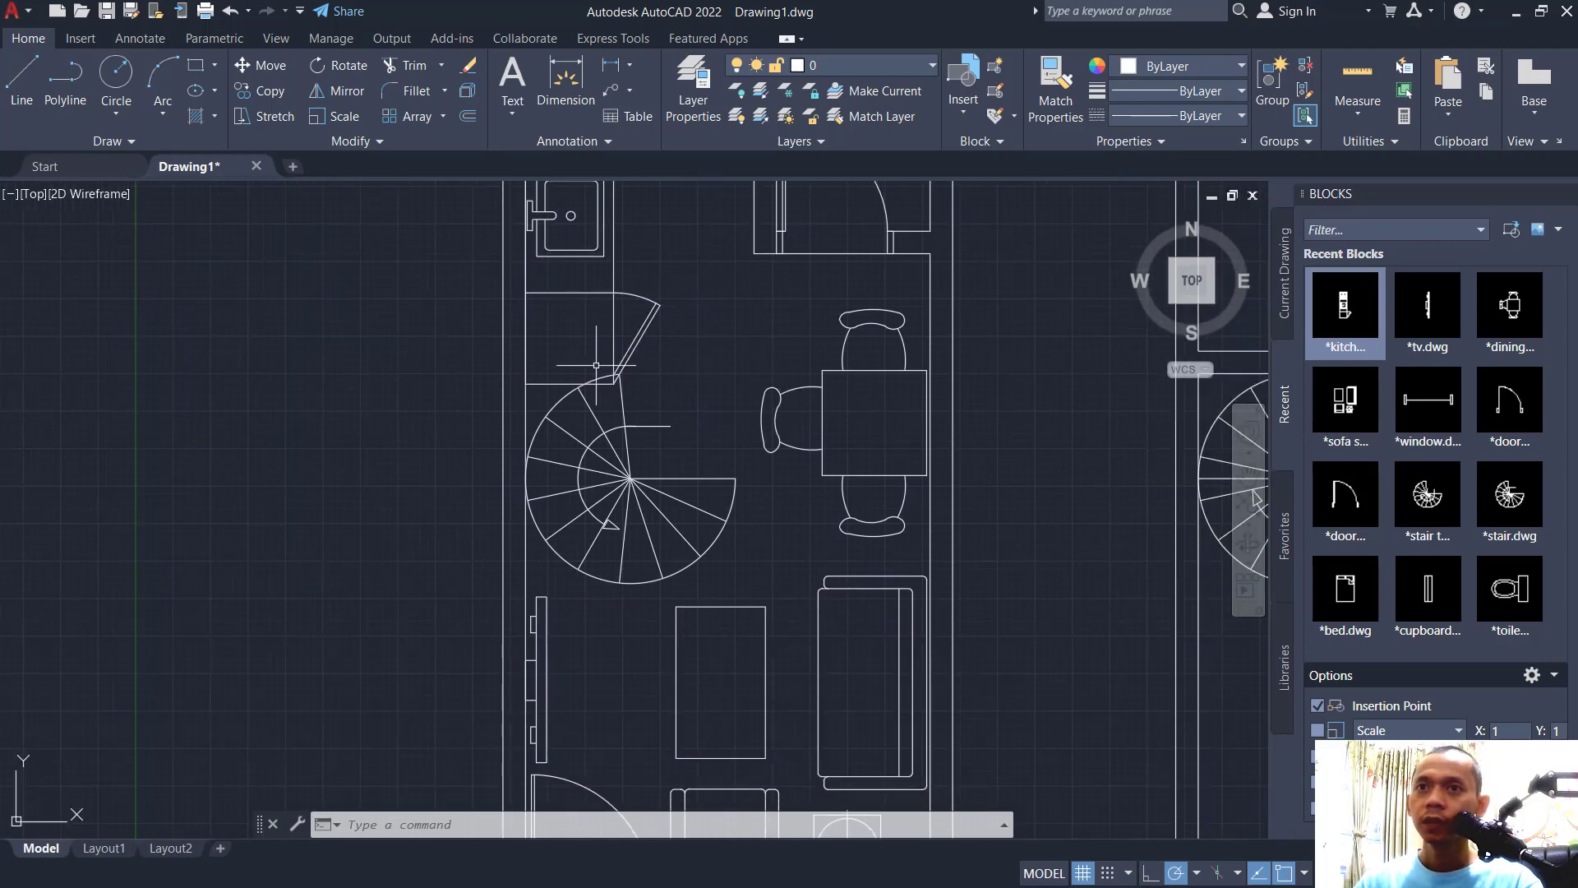
pyautogui.doubleClick(547, 381)
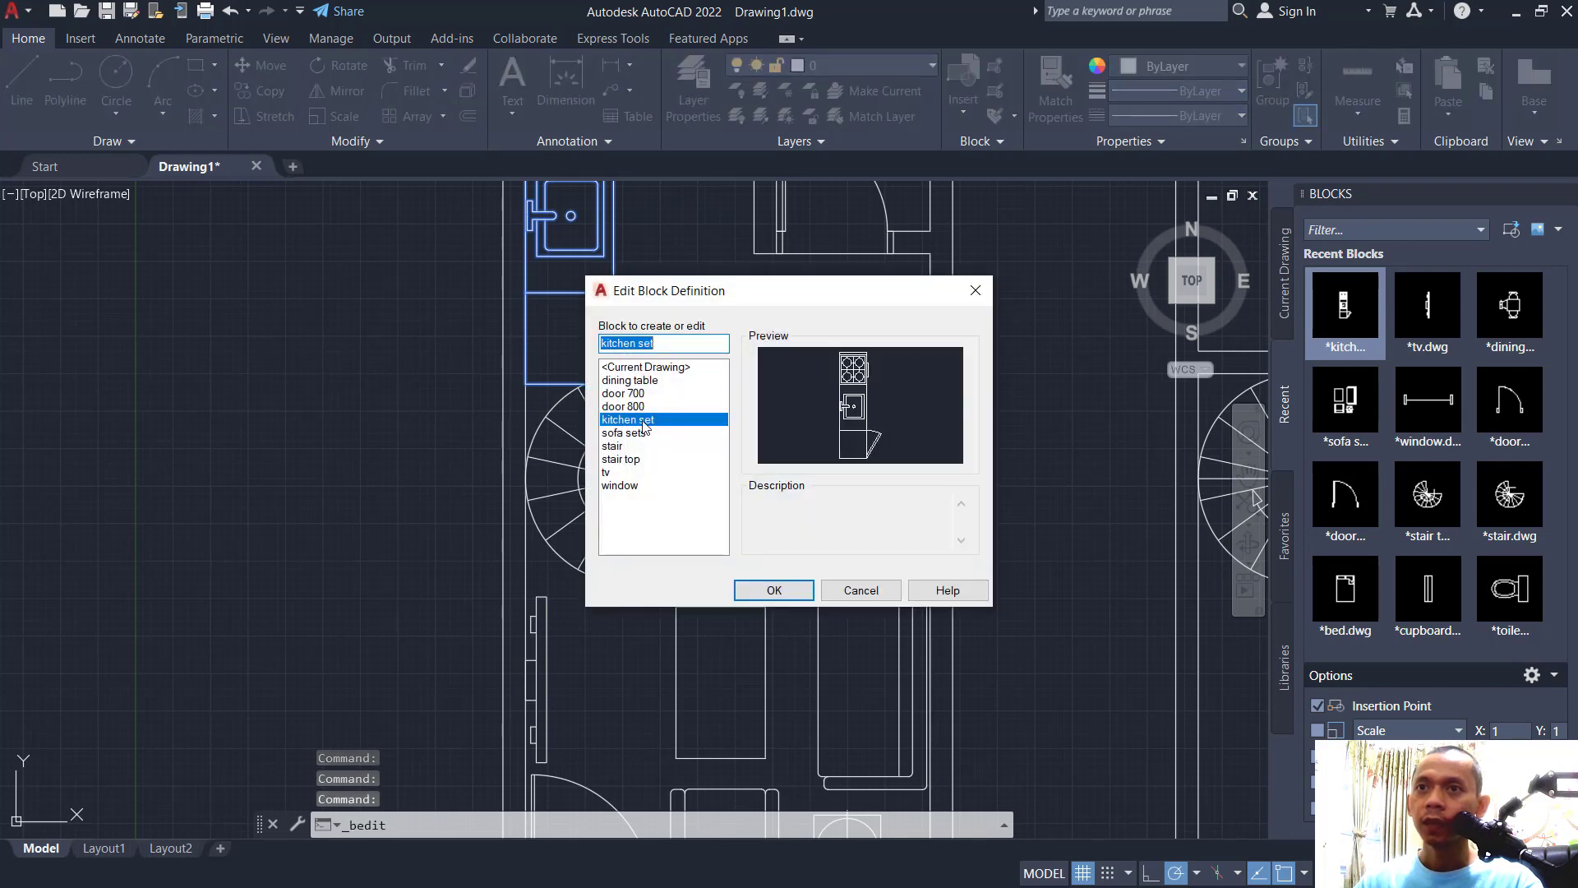
pyautogui.click(764, 588)
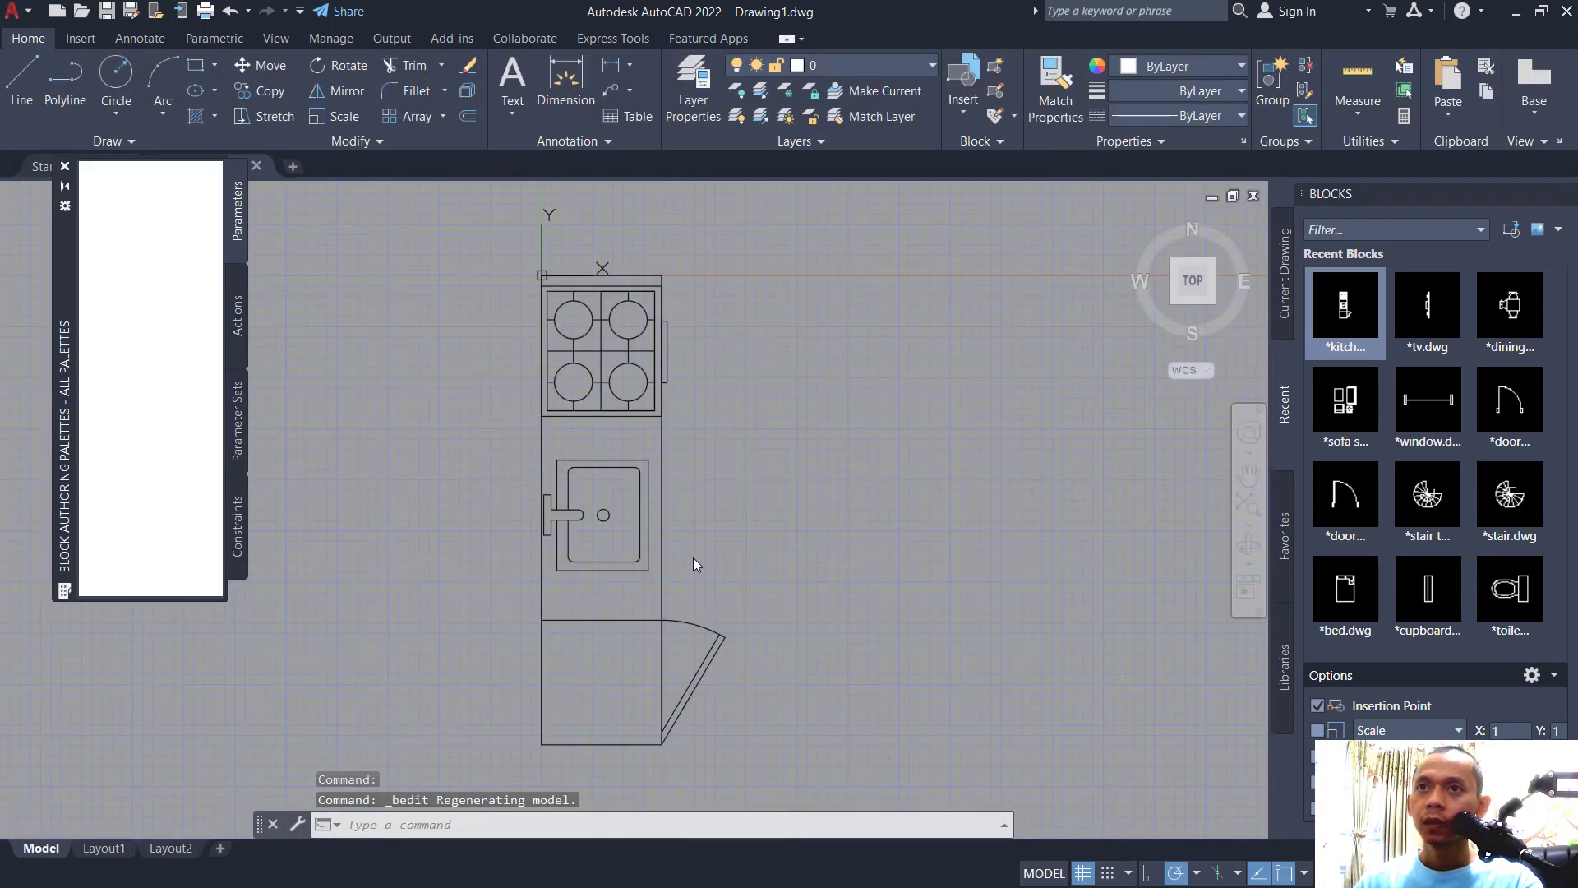
pyautogui.click(716, 362)
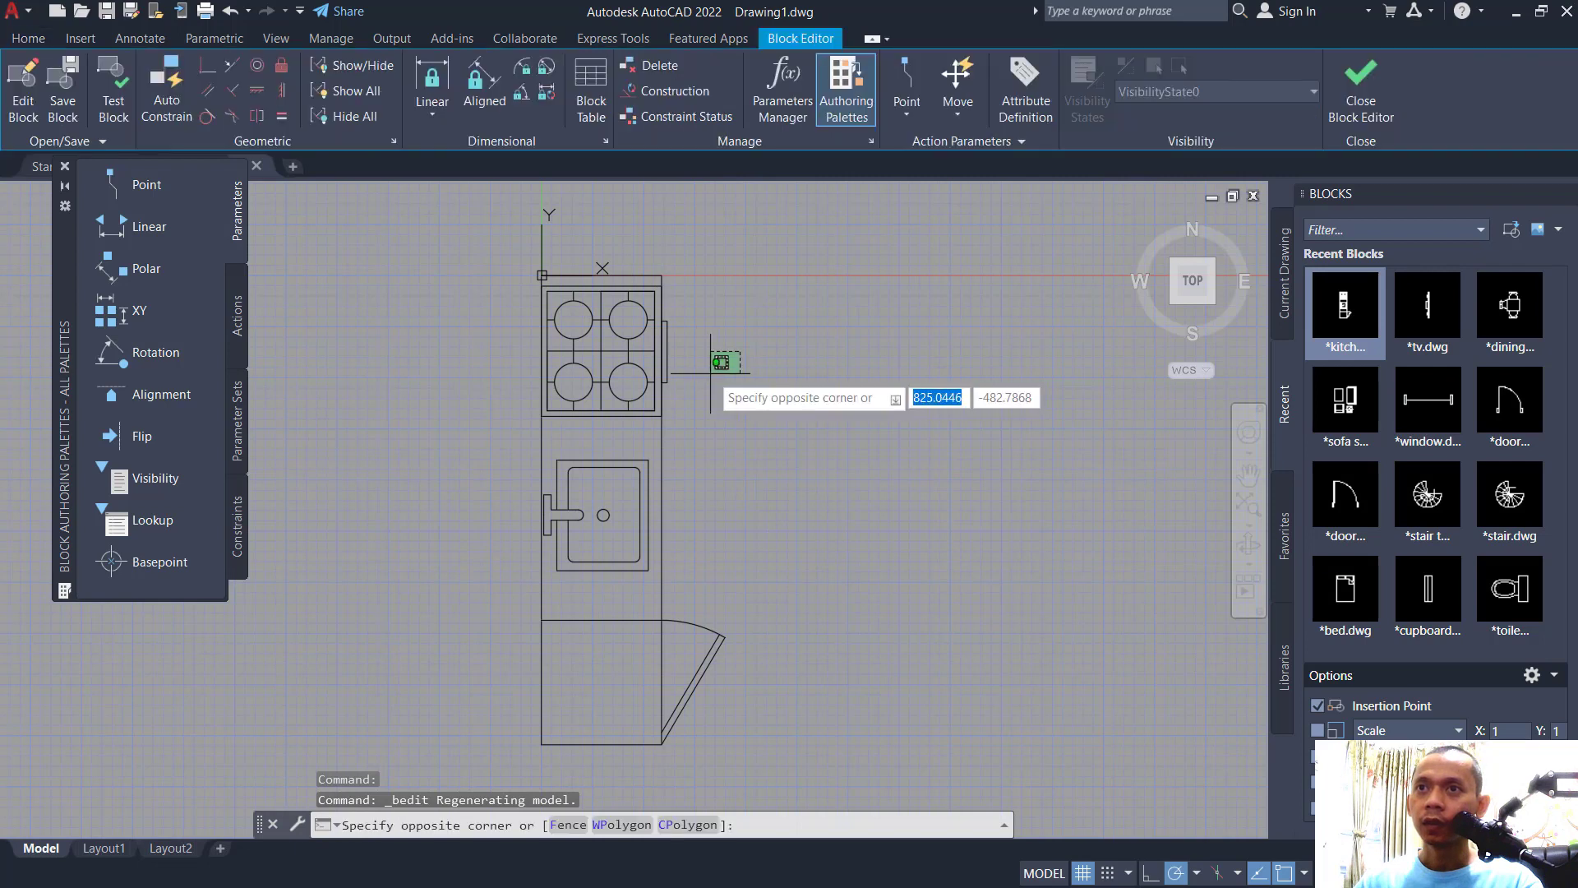
pyautogui.press('Escape')
# Move the whole four-burner stove straight down toward the sink, leaving the counter outline in place
pyautogui.moveTo(511, 292)
pyautogui.mouseDown()
pyautogui.moveTo(740, 366)
pyautogui.moveTo(519, 294)
pyautogui.mouseUp()
pyautogui.click(526, 279)
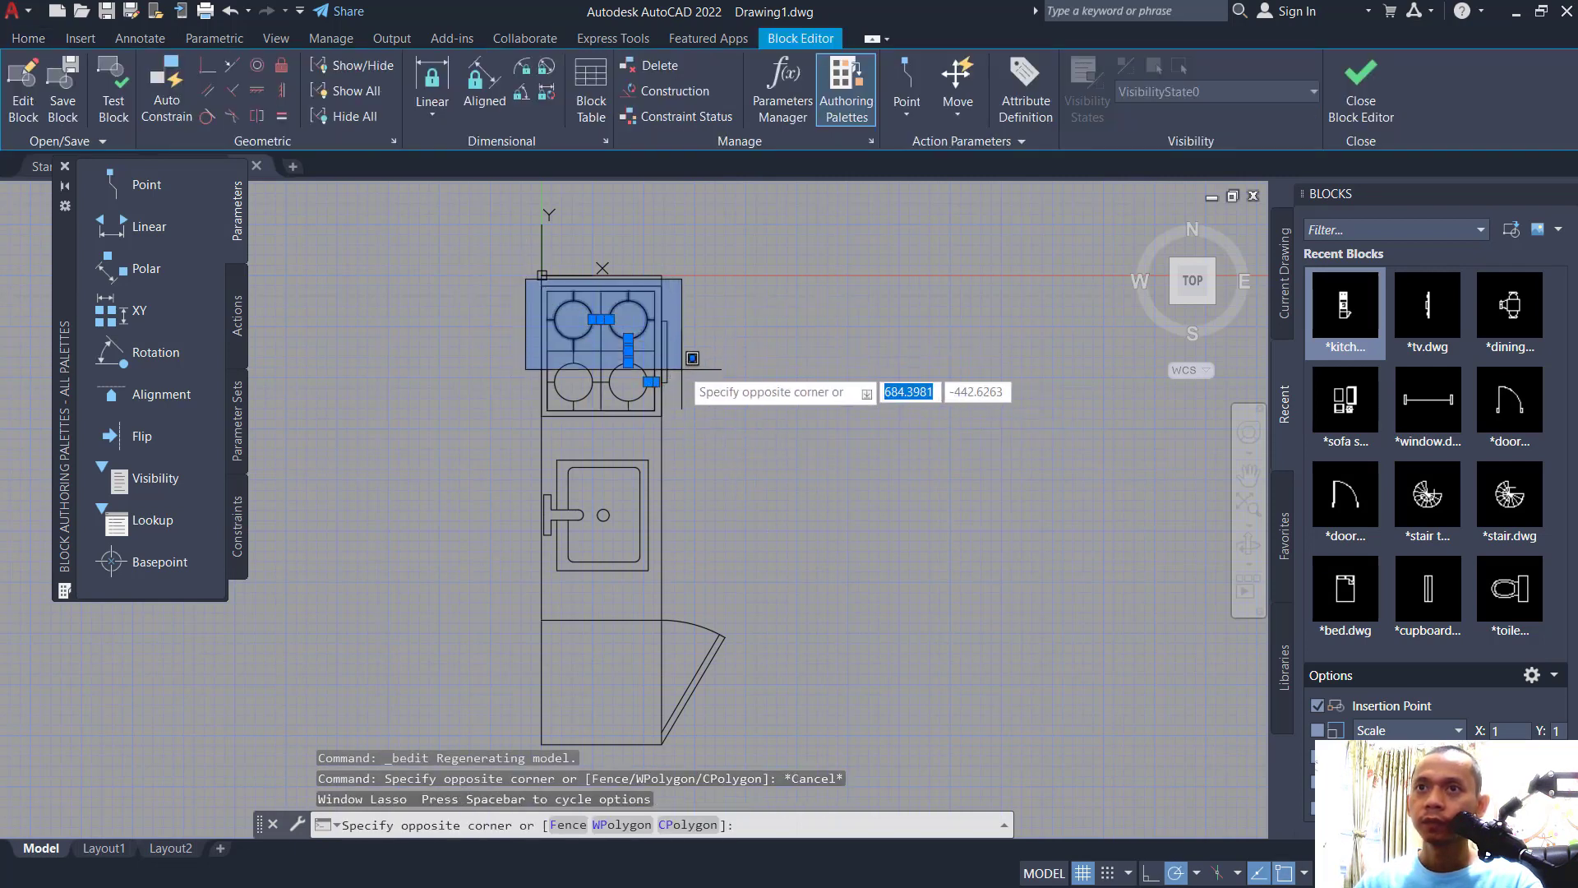
pyautogui.click(690, 432)
pyautogui.scroll(2, 692, 323)
pyautogui.write('m')
pyautogui.press('Return')
pyautogui.click(713, 286)
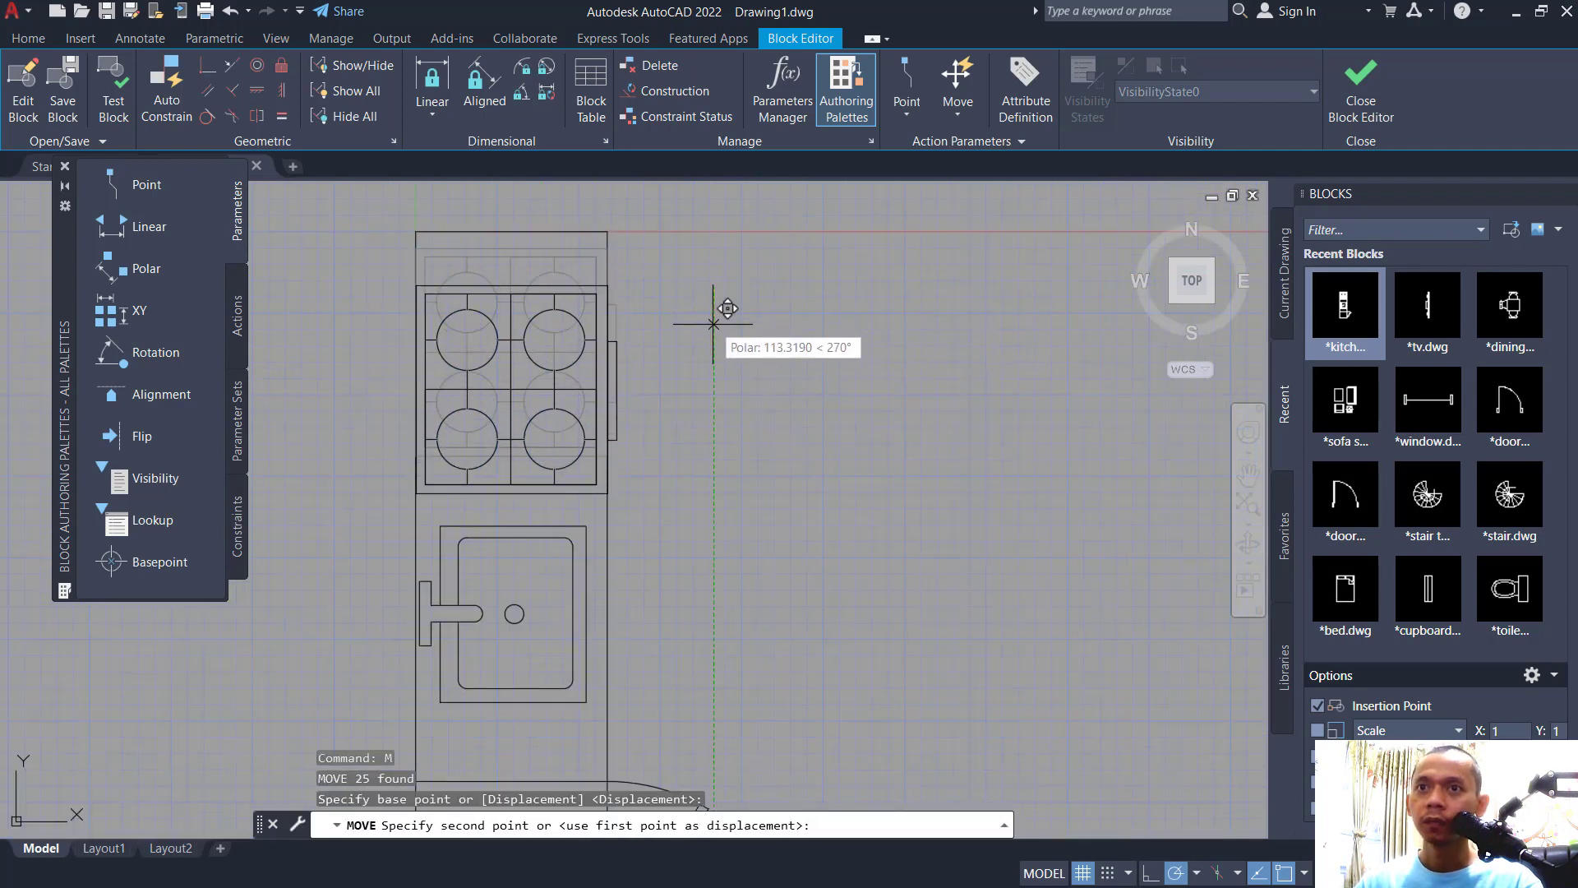
pyautogui.click(713, 329)
# Stretch the counter outline's top edge down about 140 units toward the stove and save the changes to the kitchen set block
pyautogui.scroll(3, 625, 329)
pyautogui.click(604, 348)
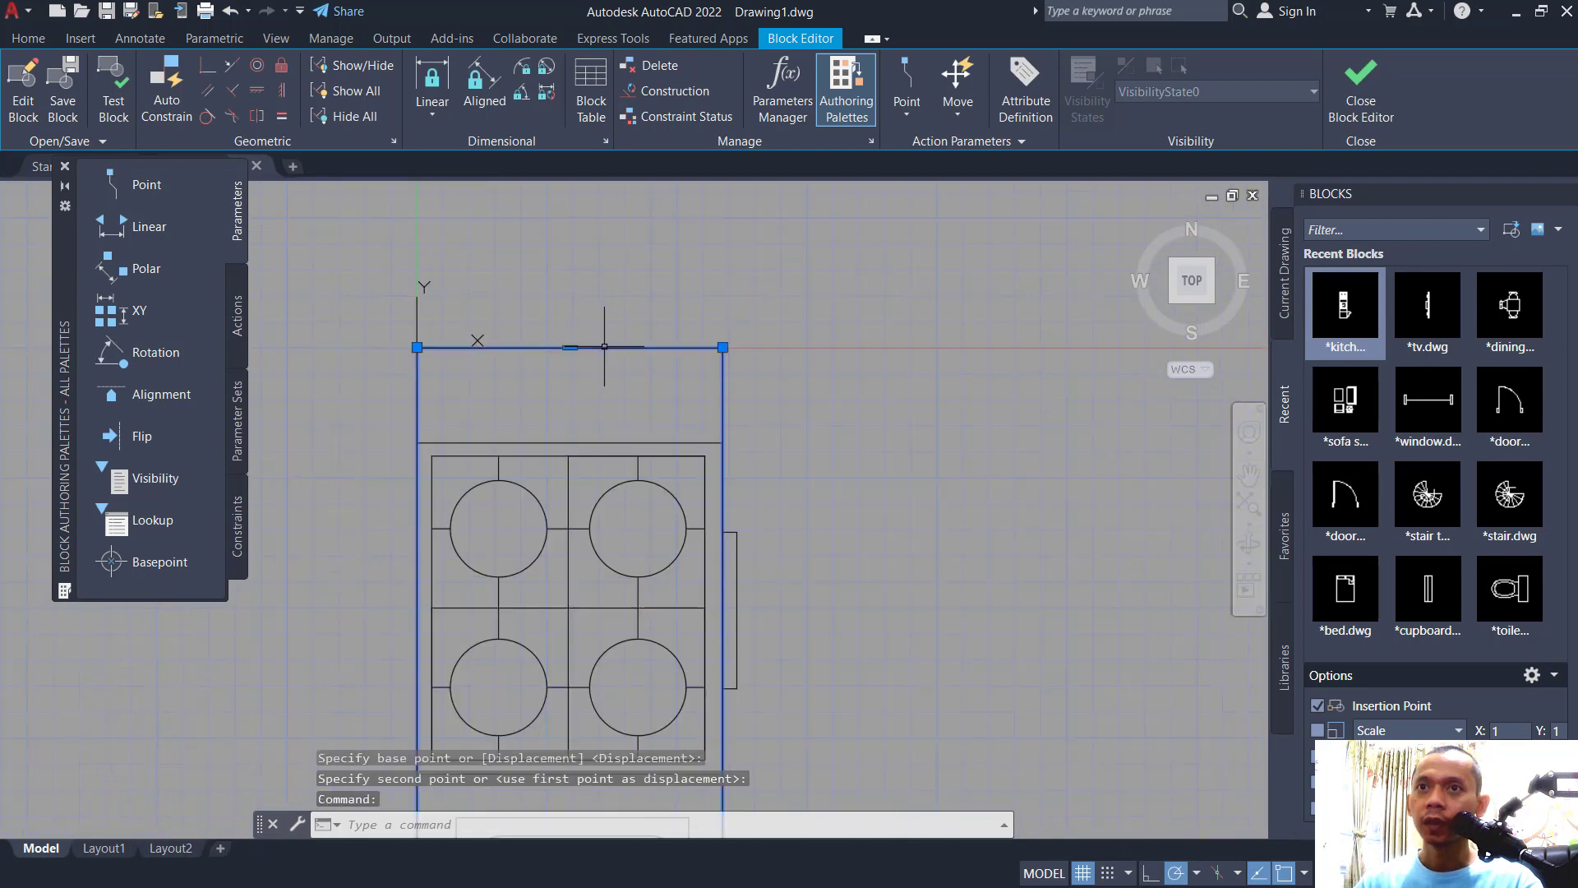
pyautogui.click(570, 347)
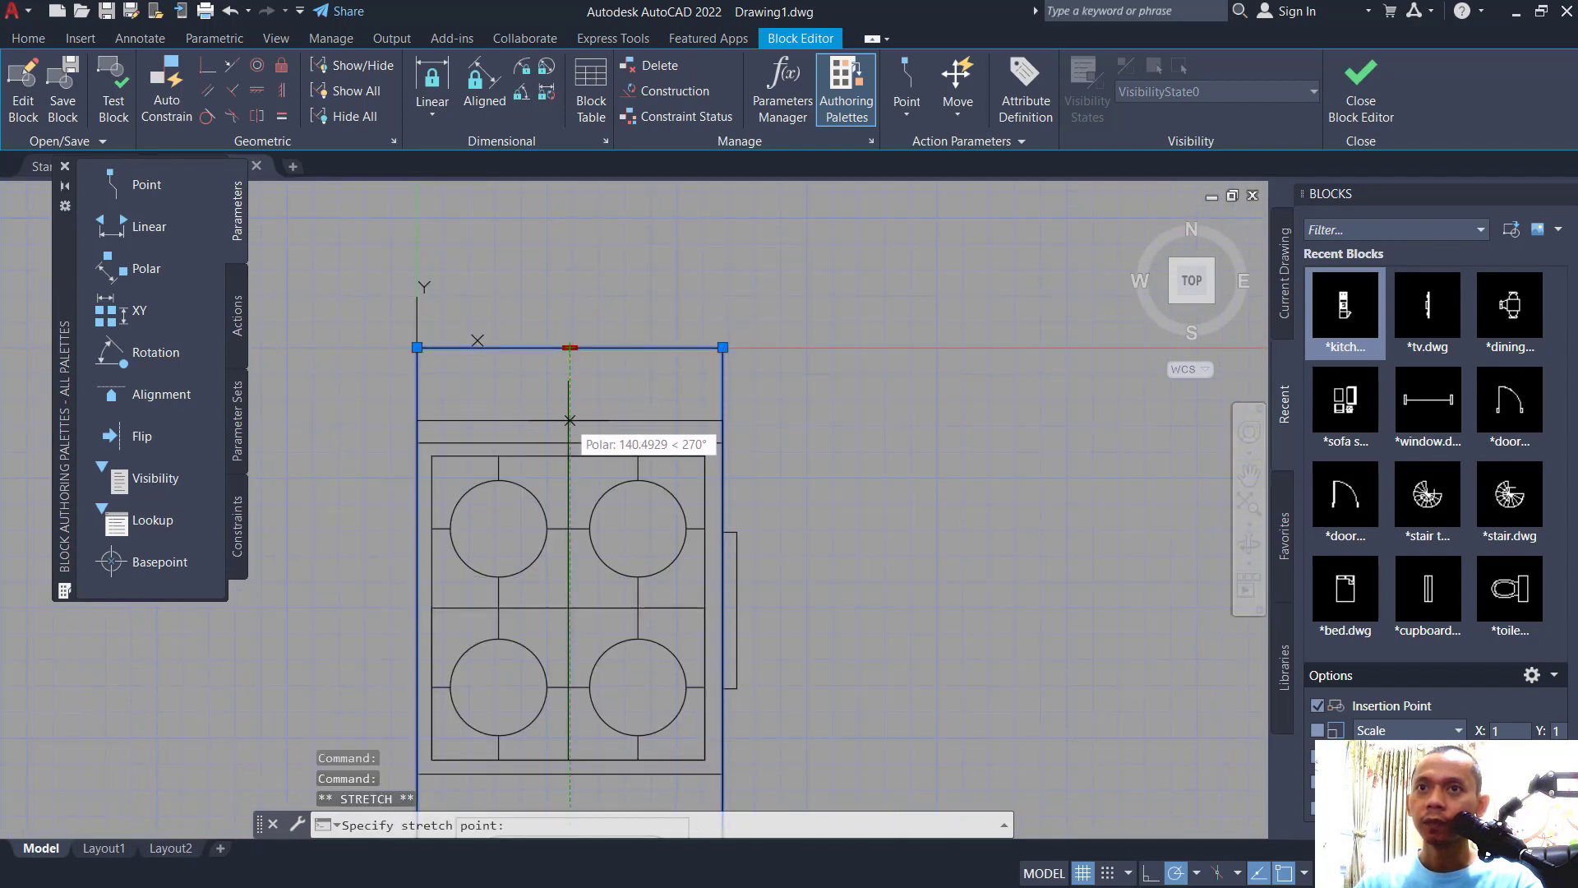
pyautogui.scroll(-4, 710, 411)
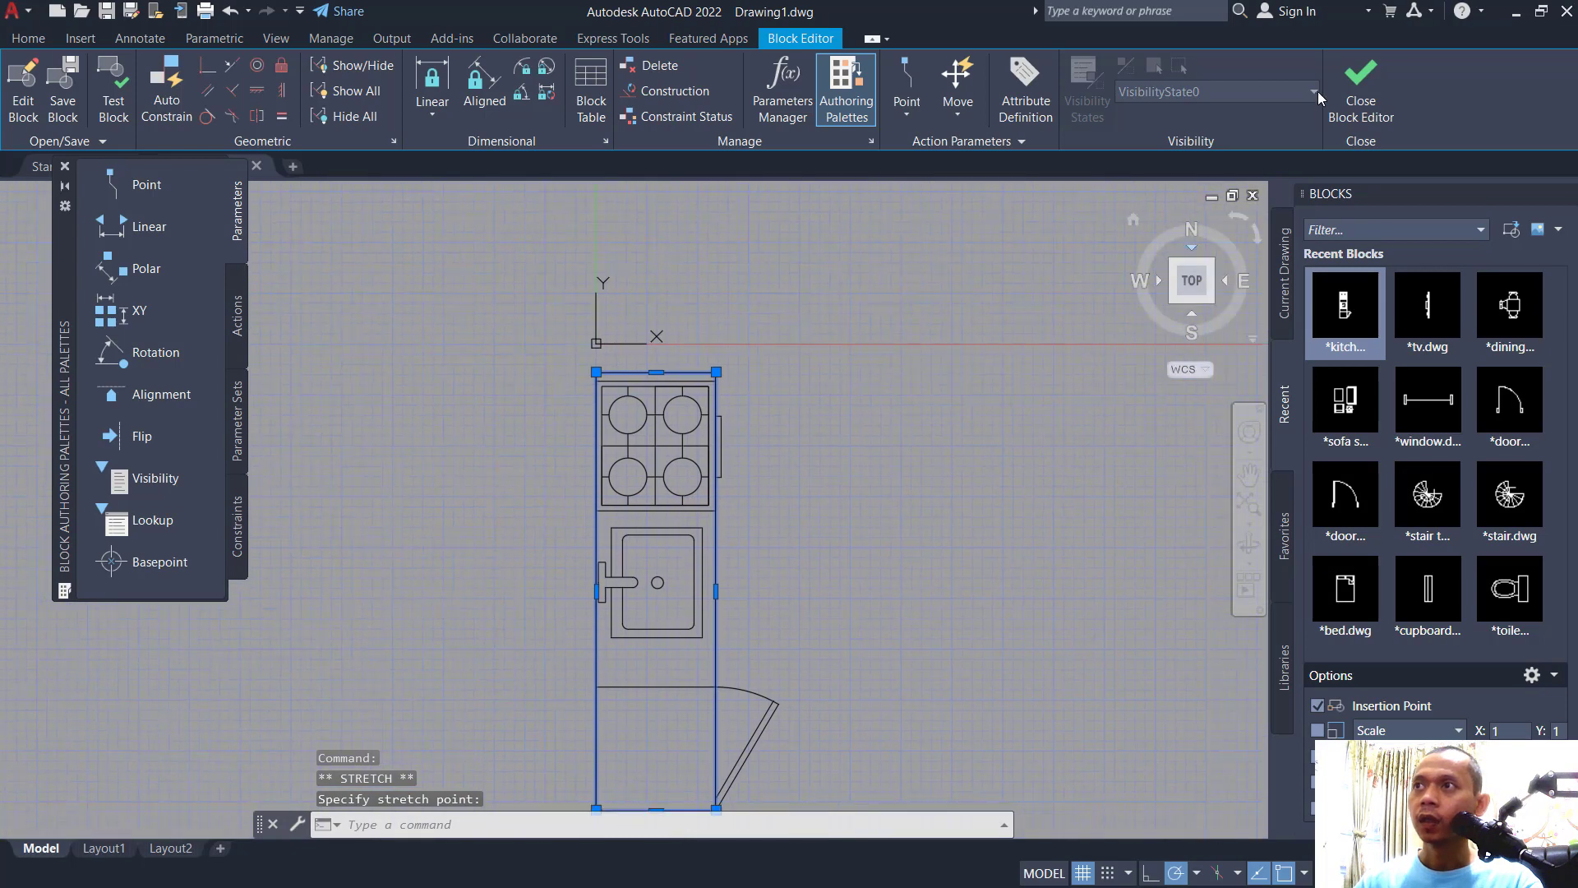
pyautogui.click(1357, 103)
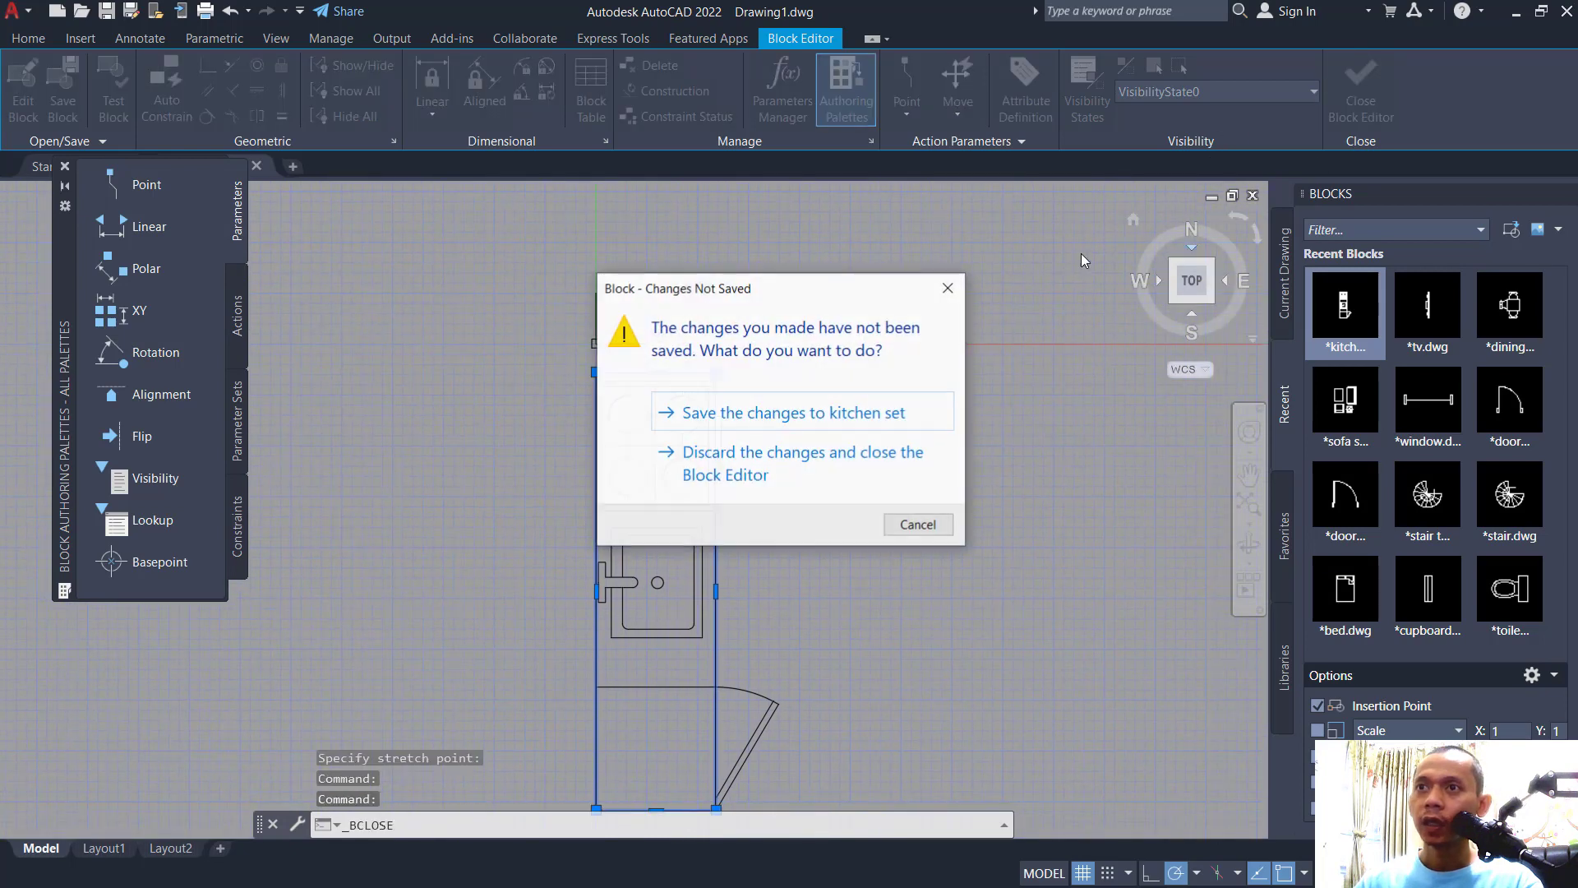
pyautogui.click(803, 421)
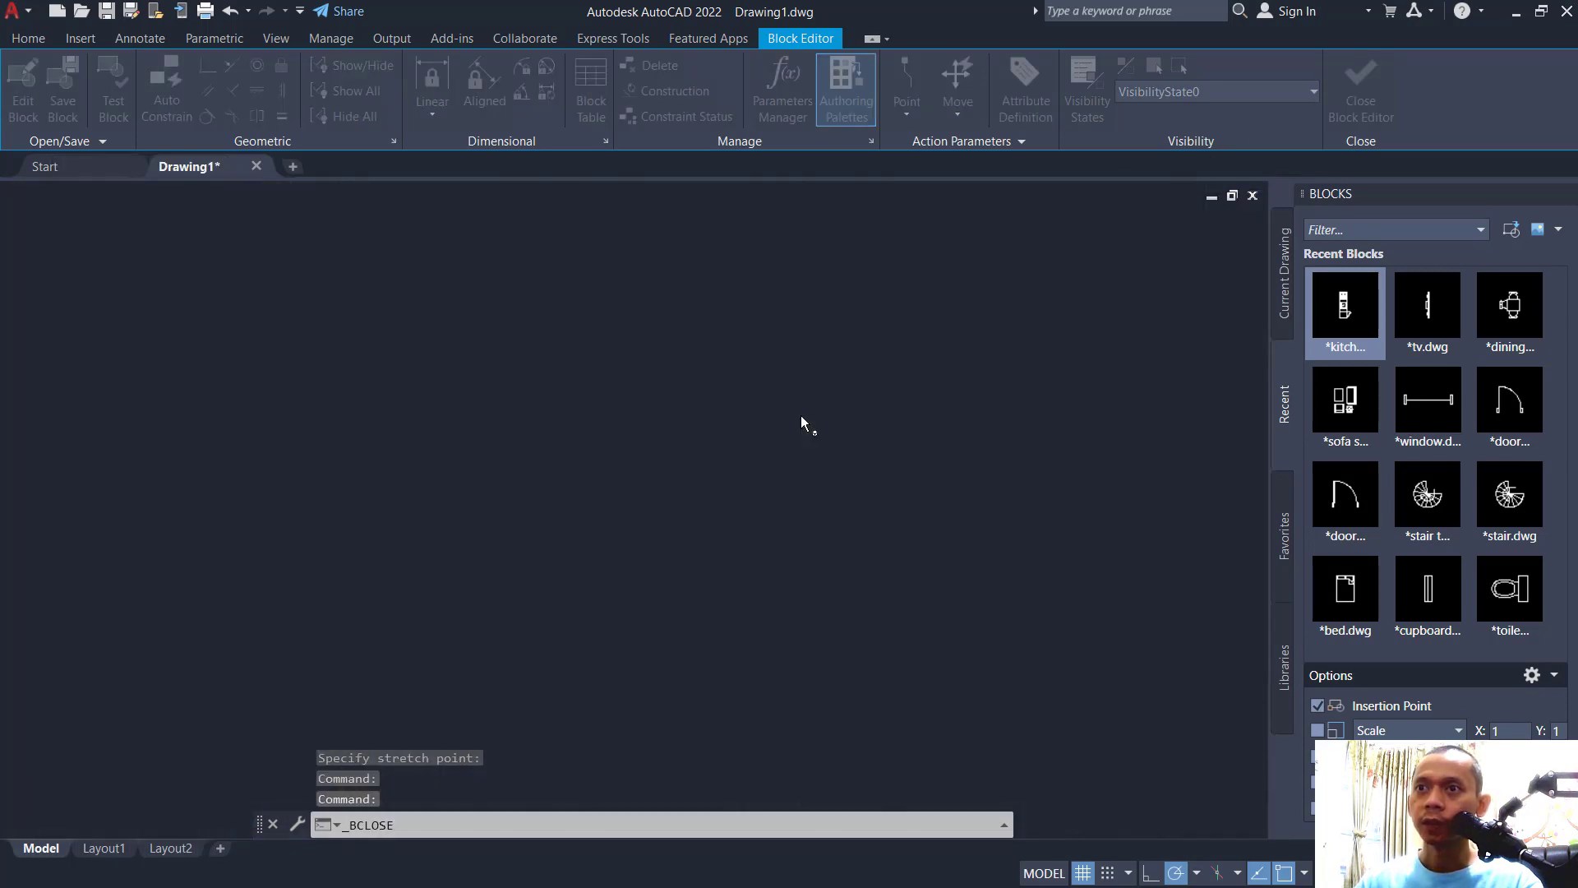
# Move the kitchen set from its top-left corner up to the left plan's upper-left inner corner
pyautogui.scroll(4, 692, 367)
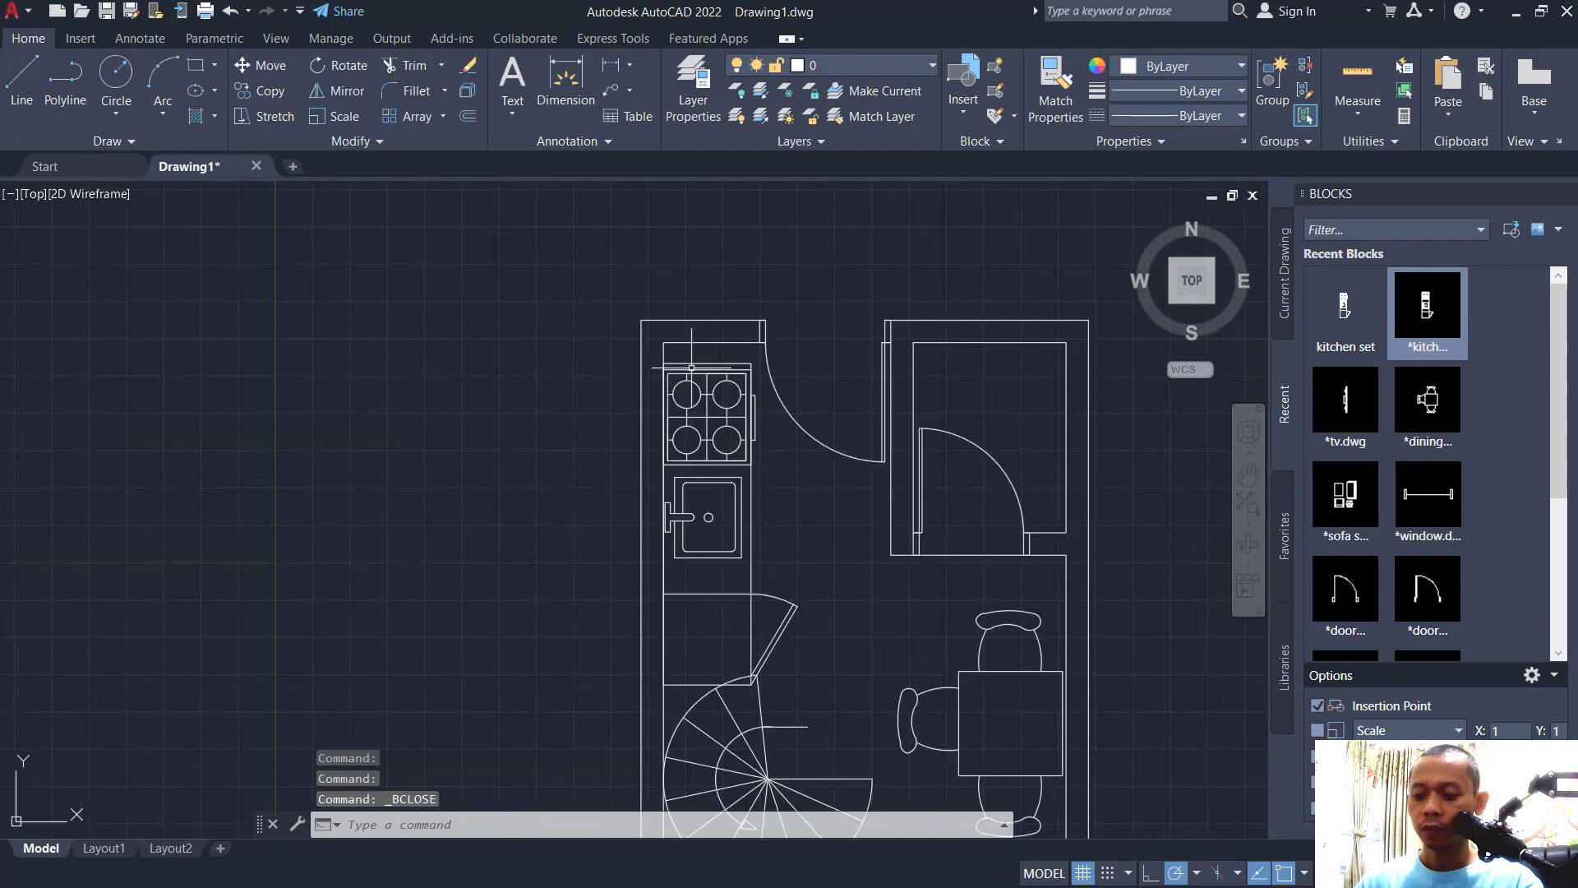
pyautogui.write('m')
pyautogui.press('Return')
pyautogui.click(692, 368)
pyautogui.press('Return')
pyautogui.scroll(4, 685, 329)
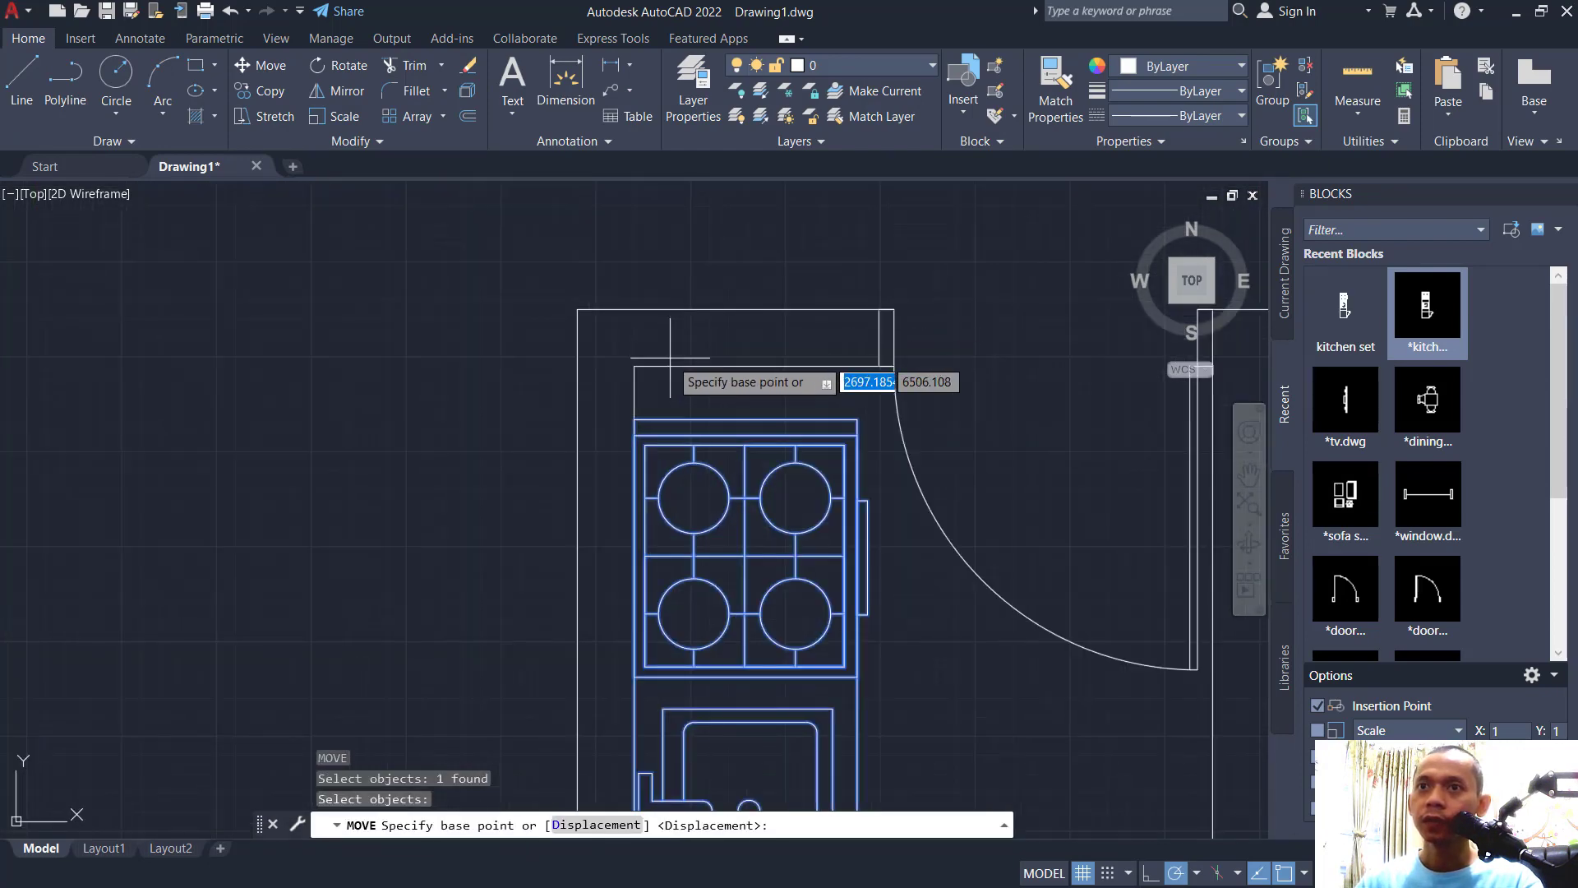
pyautogui.click(636, 419)
pyautogui.click(643, 367)
pyautogui.scroll(-4, 919, 559)
pyautogui.moveTo(948, 648)
pyautogui.mouseDown(button='middle')
pyautogui.moveTo(919, 559)
pyautogui.moveTo(782, 387)
pyautogui.moveTo(711, 390)
pyautogui.mouseUp(button='middle')
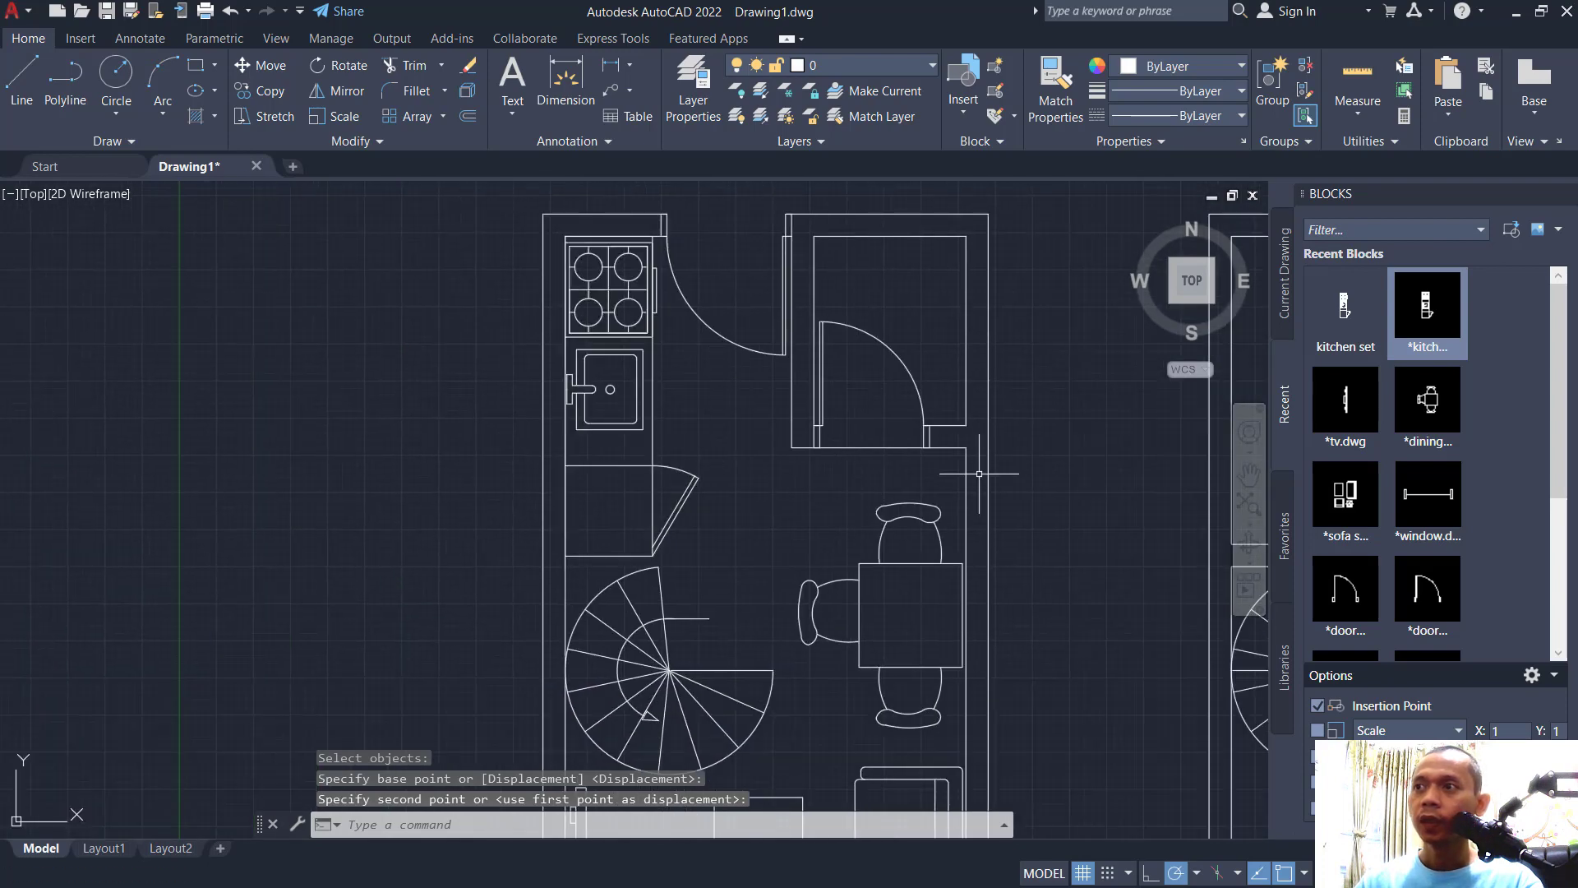
# Insert the toilet block in the left plan's small upper-right room, with its tank against the right inner wall
pyautogui.moveTo(1011, 447); pyautogui.dragTo(989, 437, button='middle')
pyautogui.scroll(-2, 1493, 469)
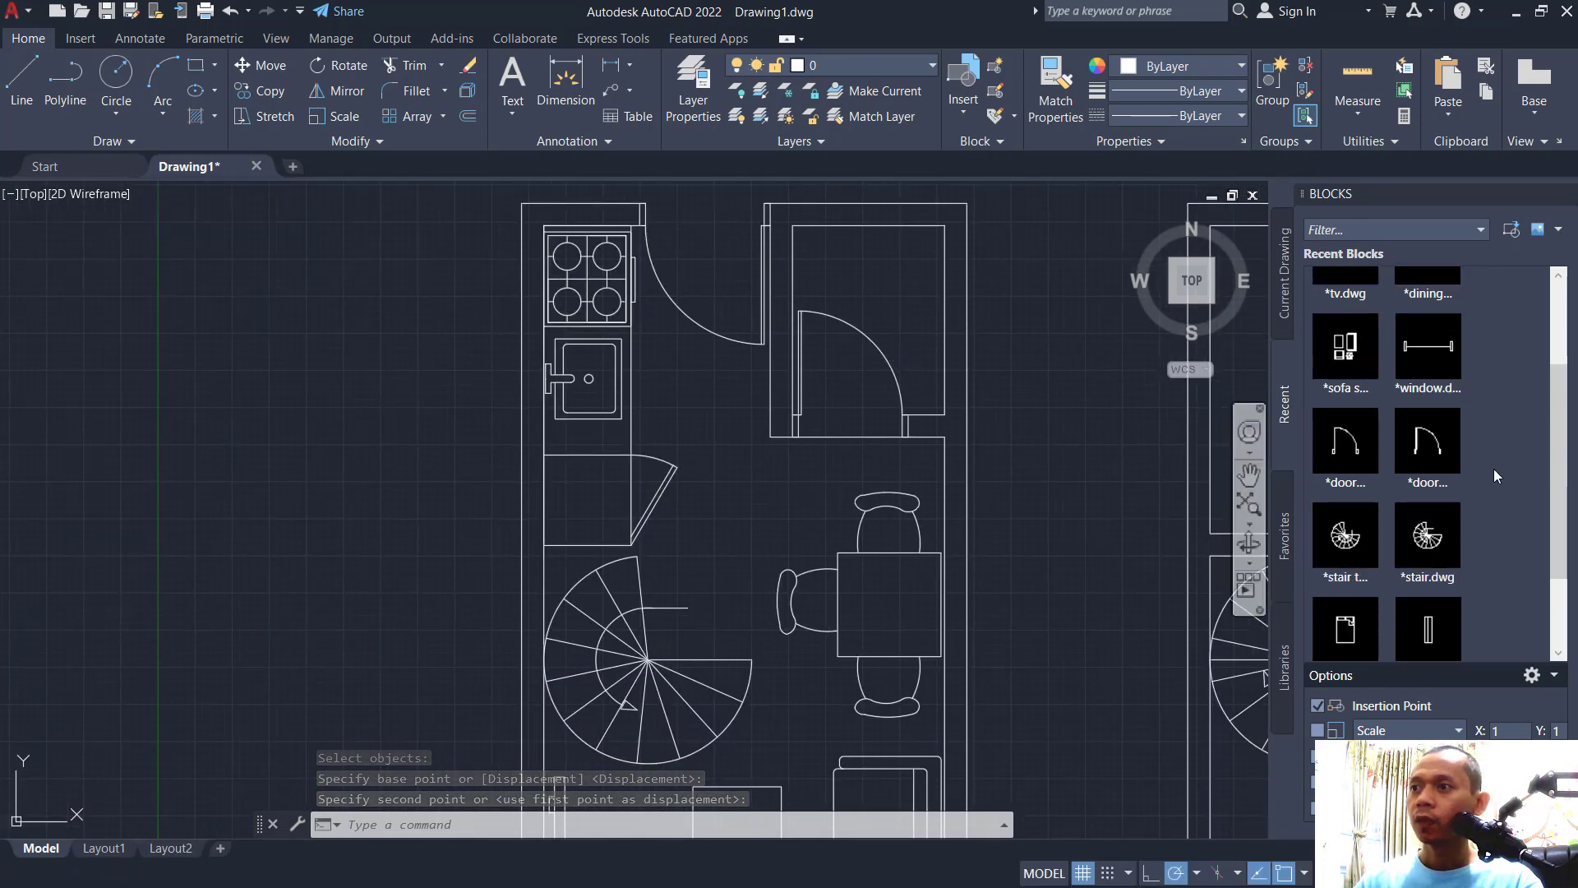
pyautogui.scroll(-3, 1493, 469)
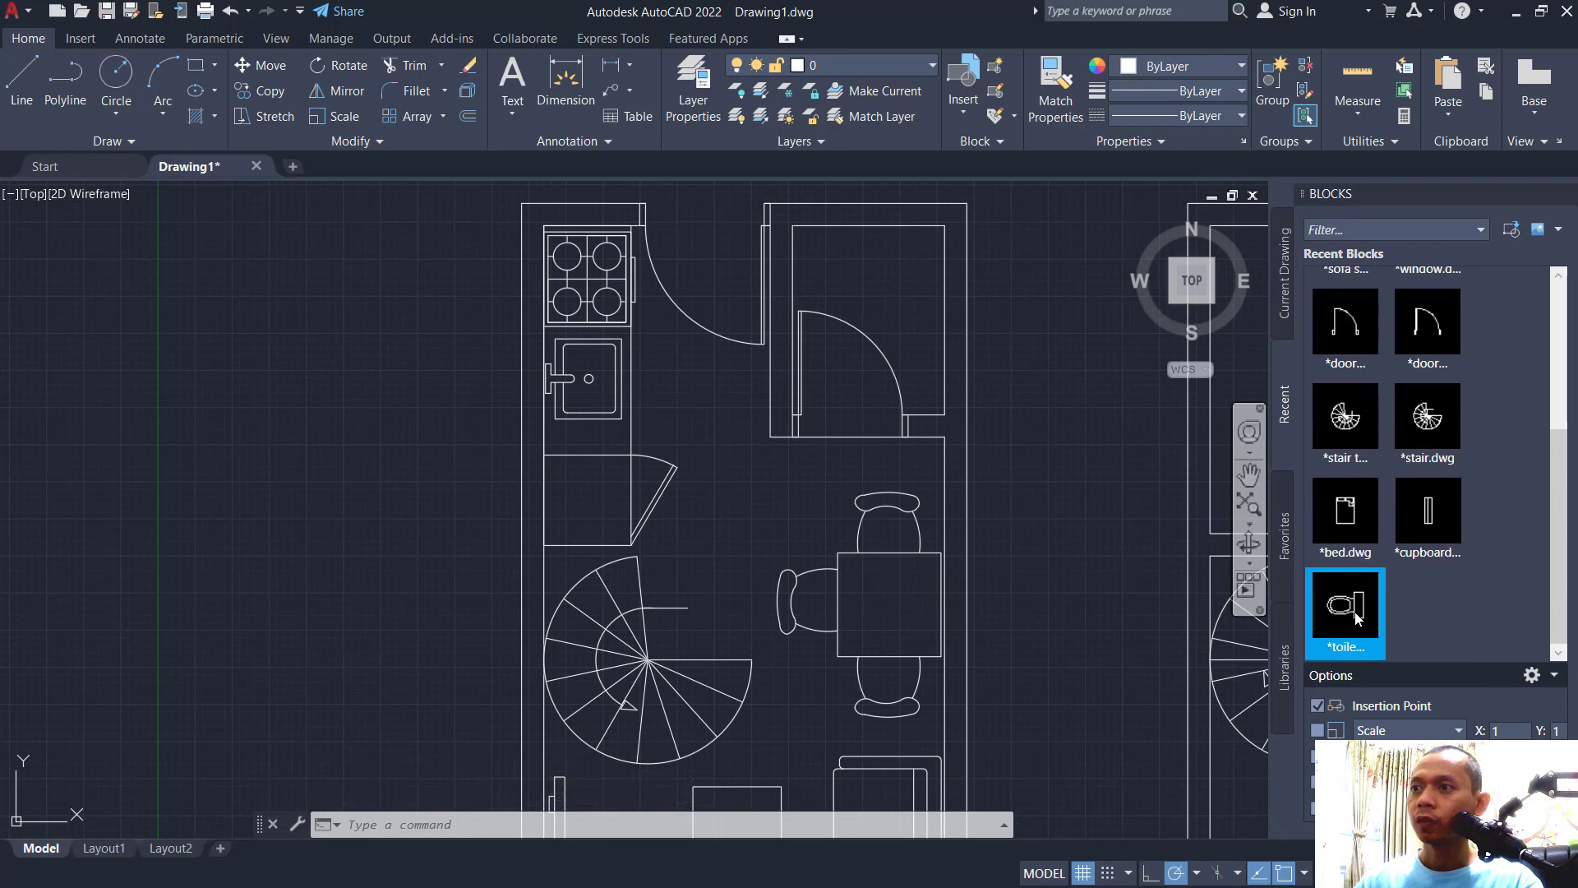
pyautogui.click(1357, 618)
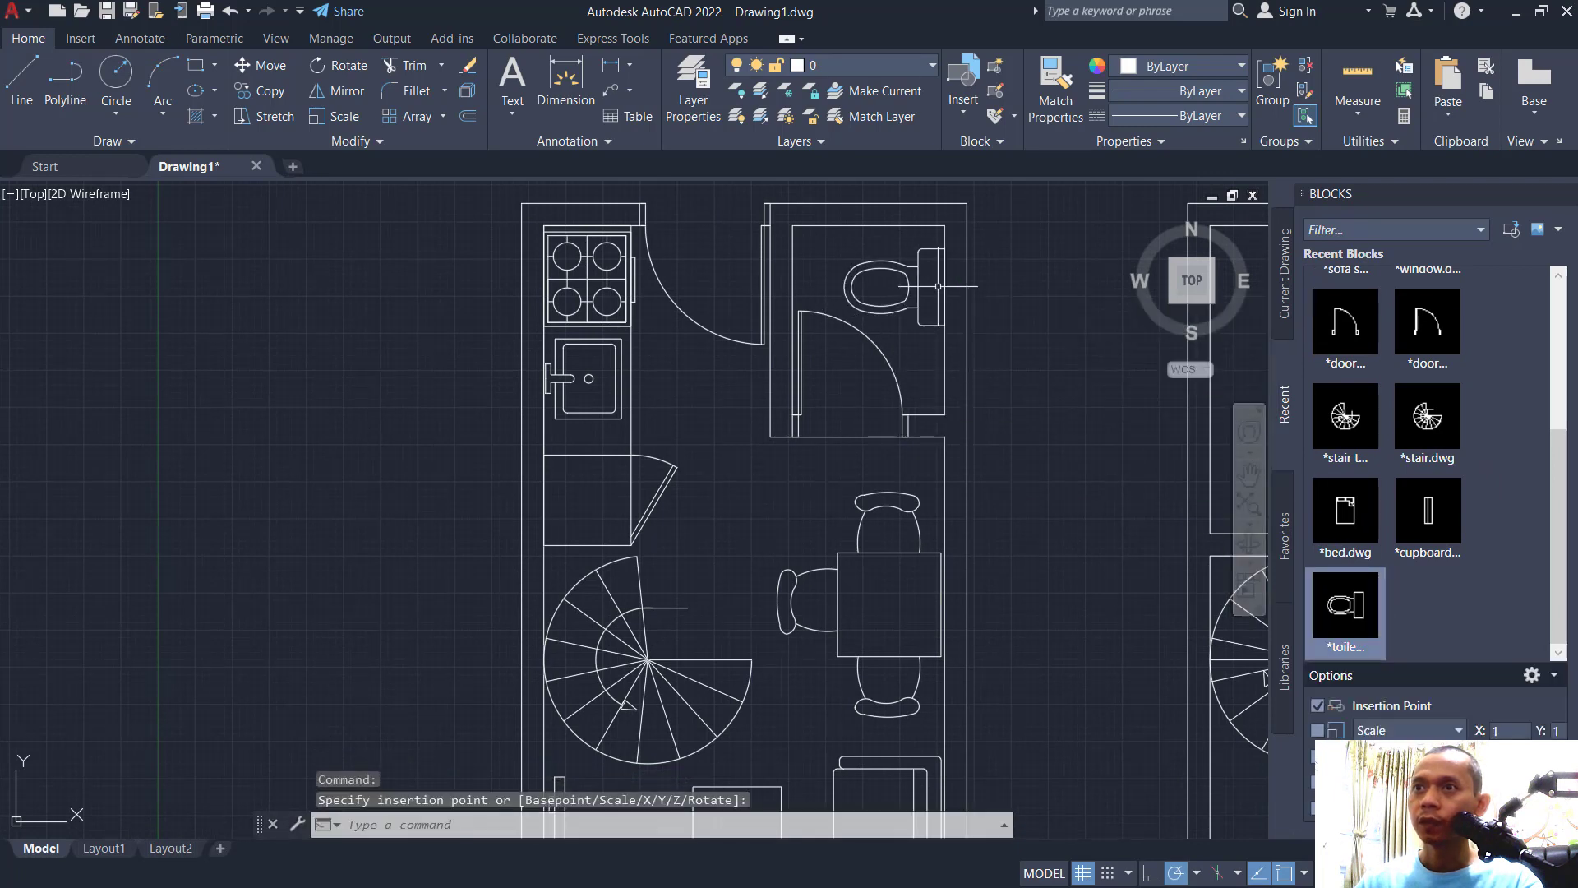
pyautogui.click(938, 286)
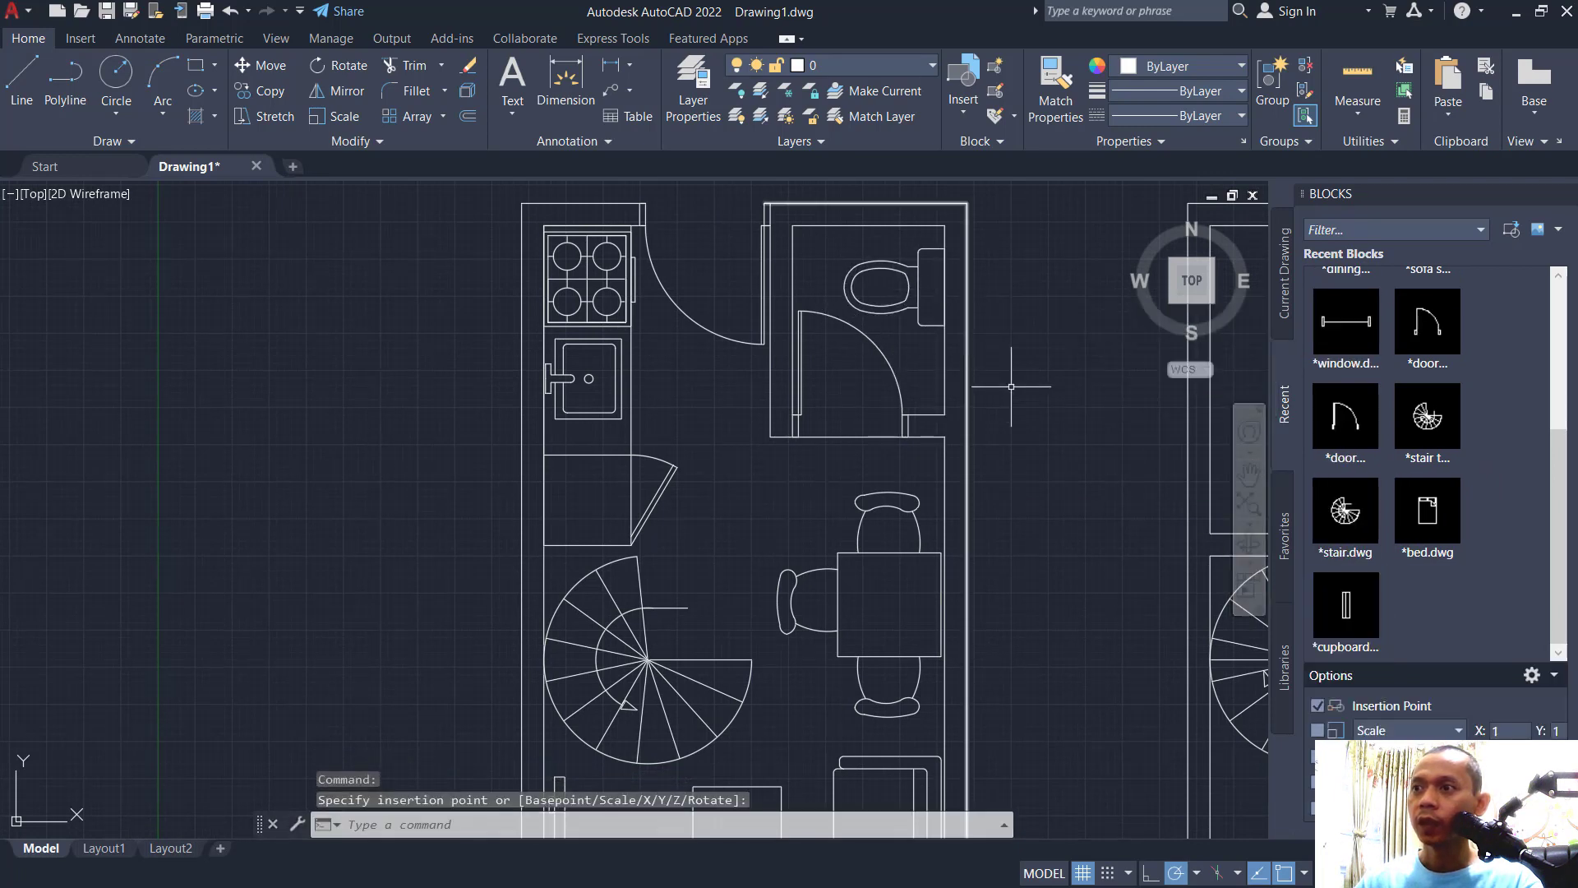
# Insert the cupboard block in the upper-left corner of the right plan's upper room
pyautogui.click(1352, 618)
pyautogui.moveTo(1022, 460); pyautogui.dragTo(616, 483, button='middle')
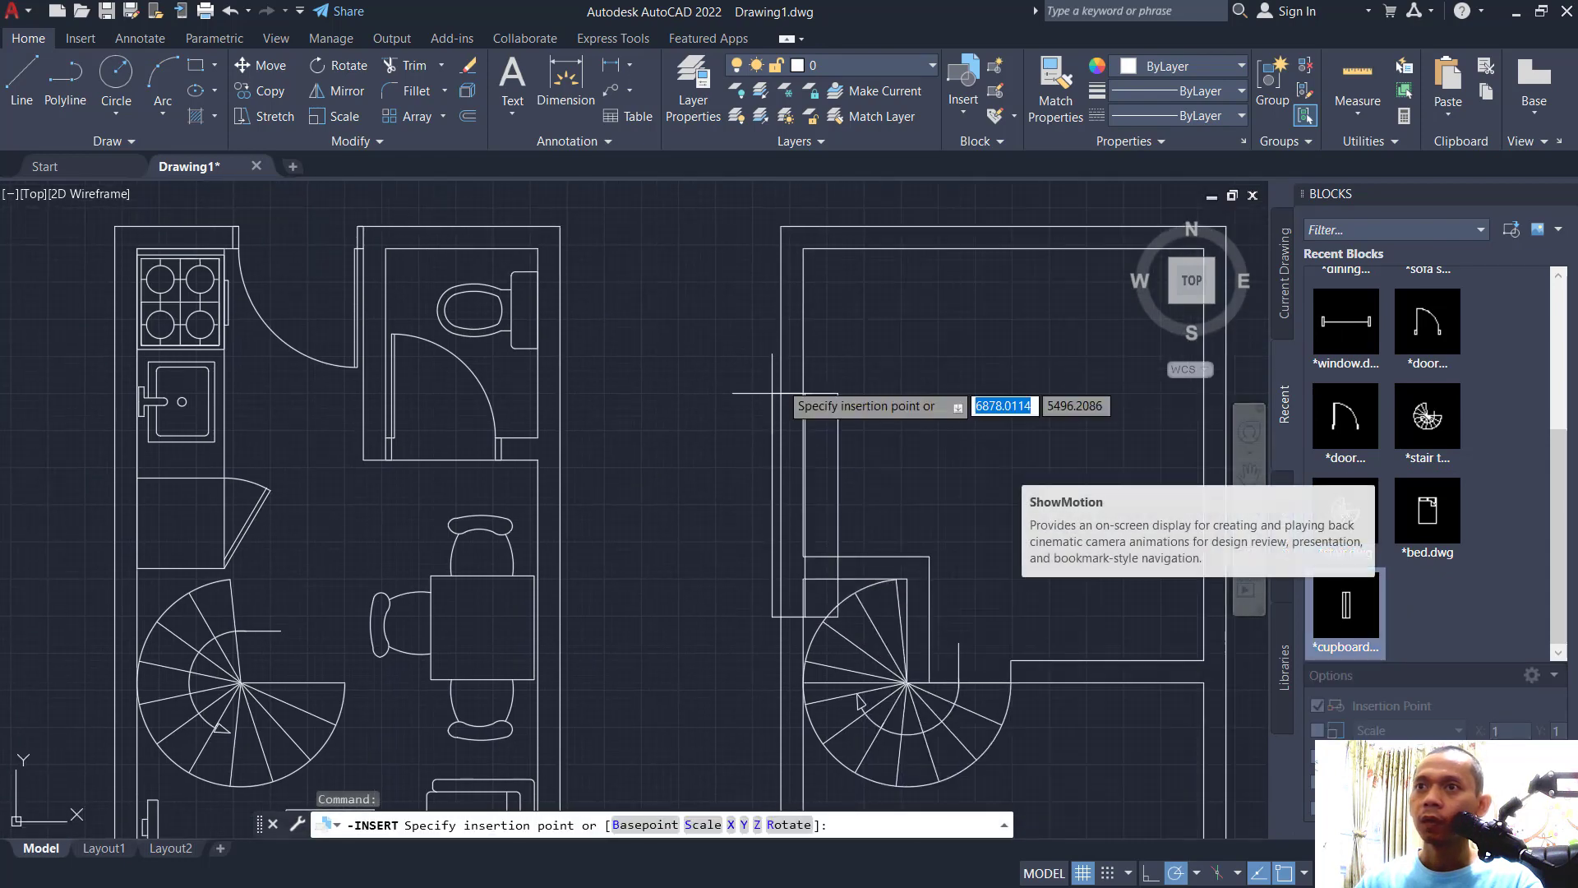
pyautogui.click(814, 262)
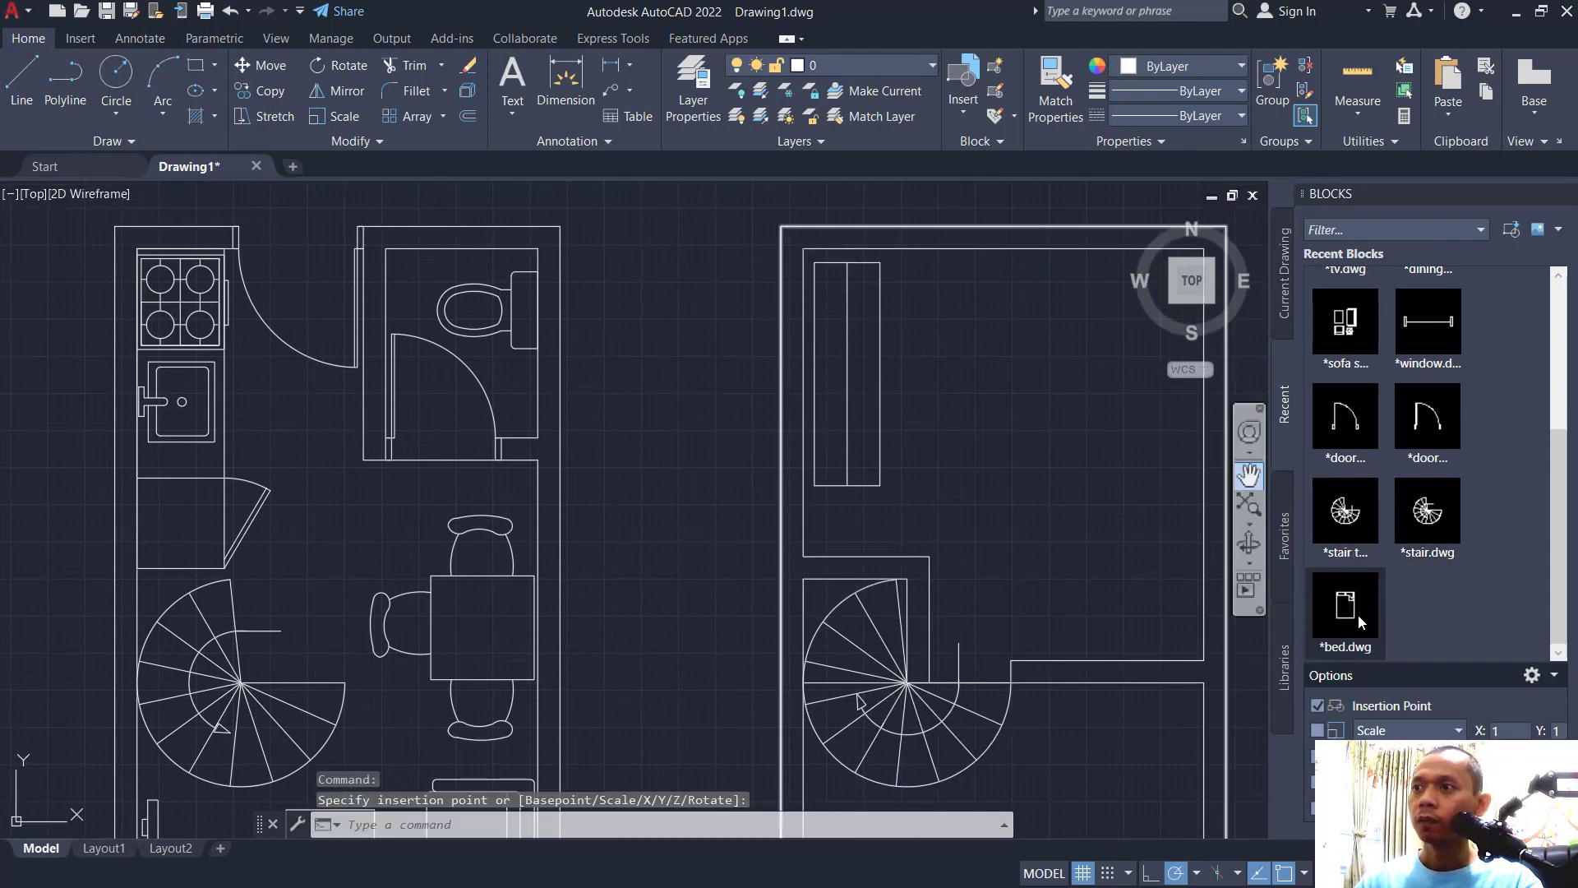
# Insert the bed block in the right plan's upper-right corner, with its headboard against the top inner wall
pyautogui.click(1345, 608)
pyautogui.moveTo(1076, 272); pyautogui.dragTo(951, 342, button='middle')
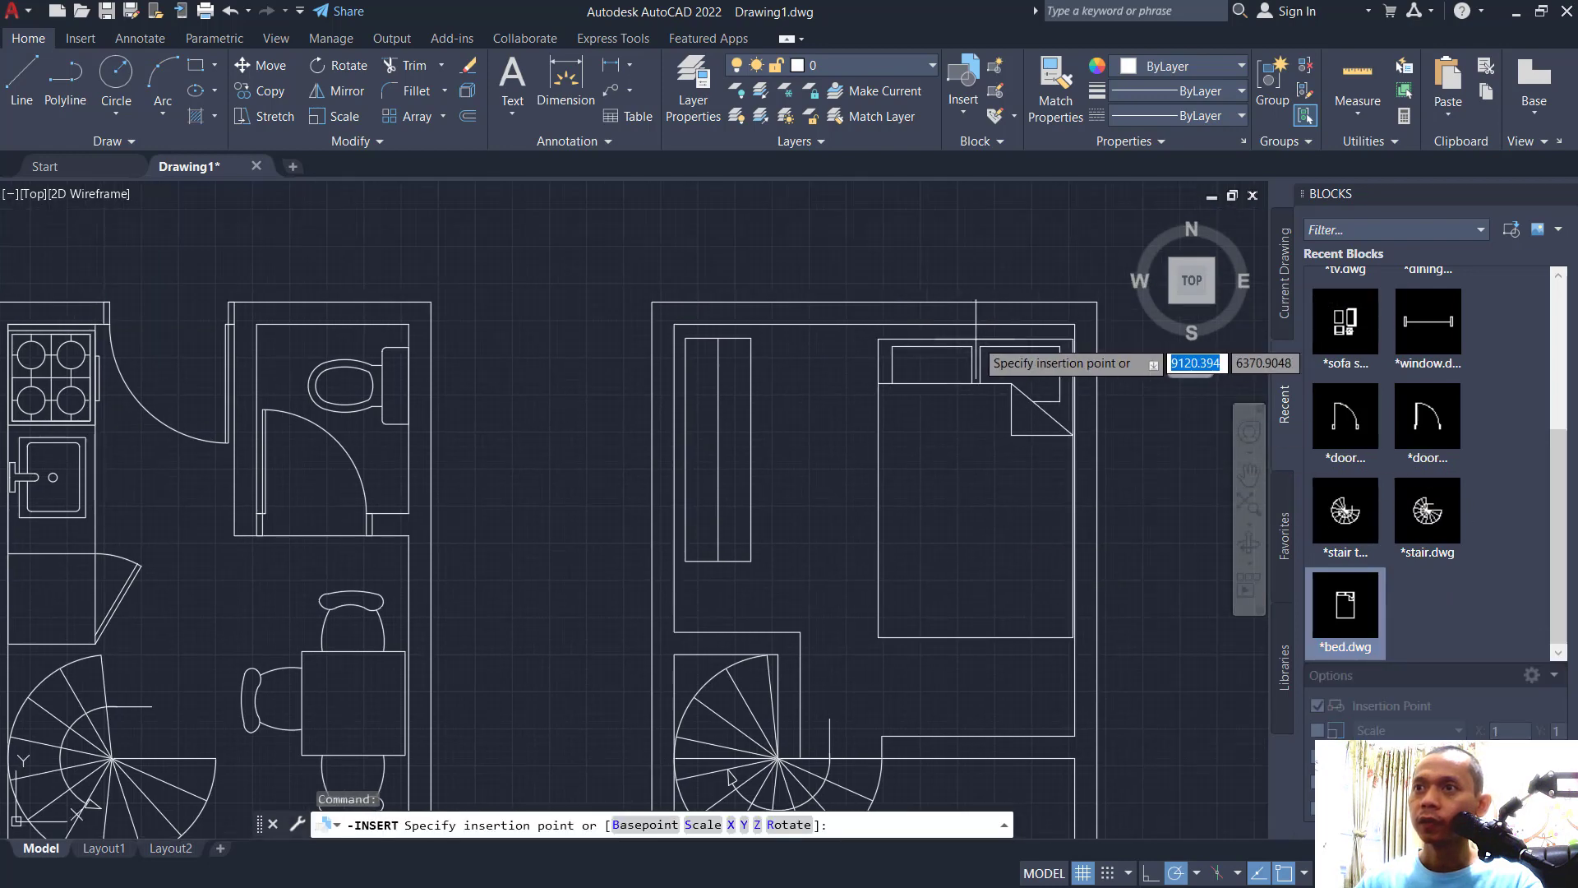
pyautogui.click(969, 323)
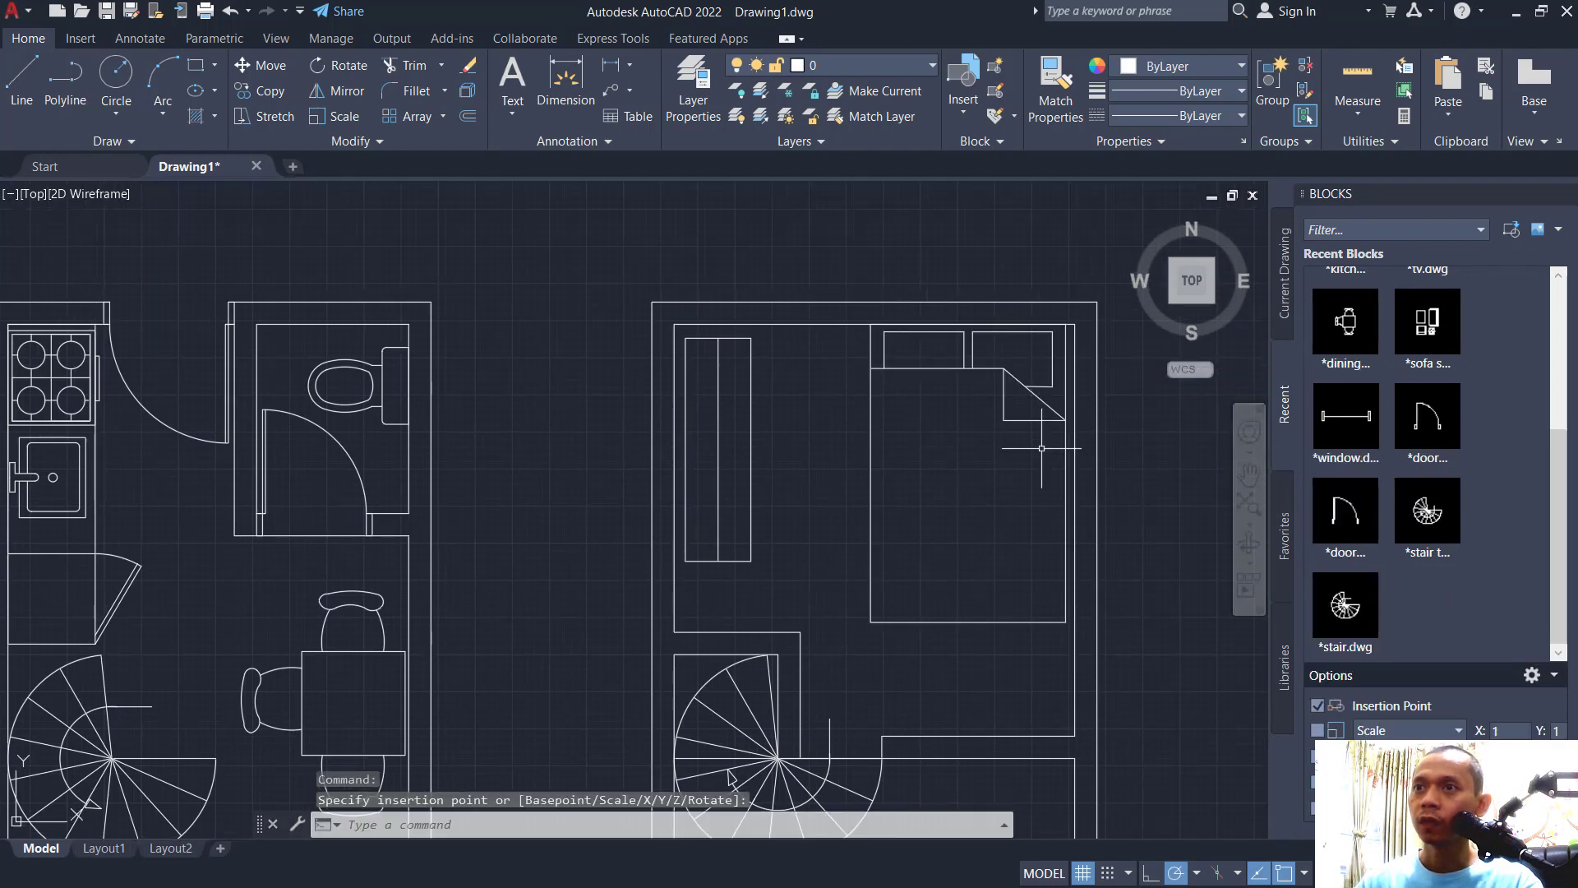
# Draw a line across the entrance door opening along the outer edge of the left plan's bottom wall
pyautogui.scroll(-3, 986, 346)
pyautogui.scroll(4, 471, 693)
pyautogui.press('Escape')
pyautogui.write('l')
pyautogui.press('Return')
pyautogui.scroll(3, 634, 662)
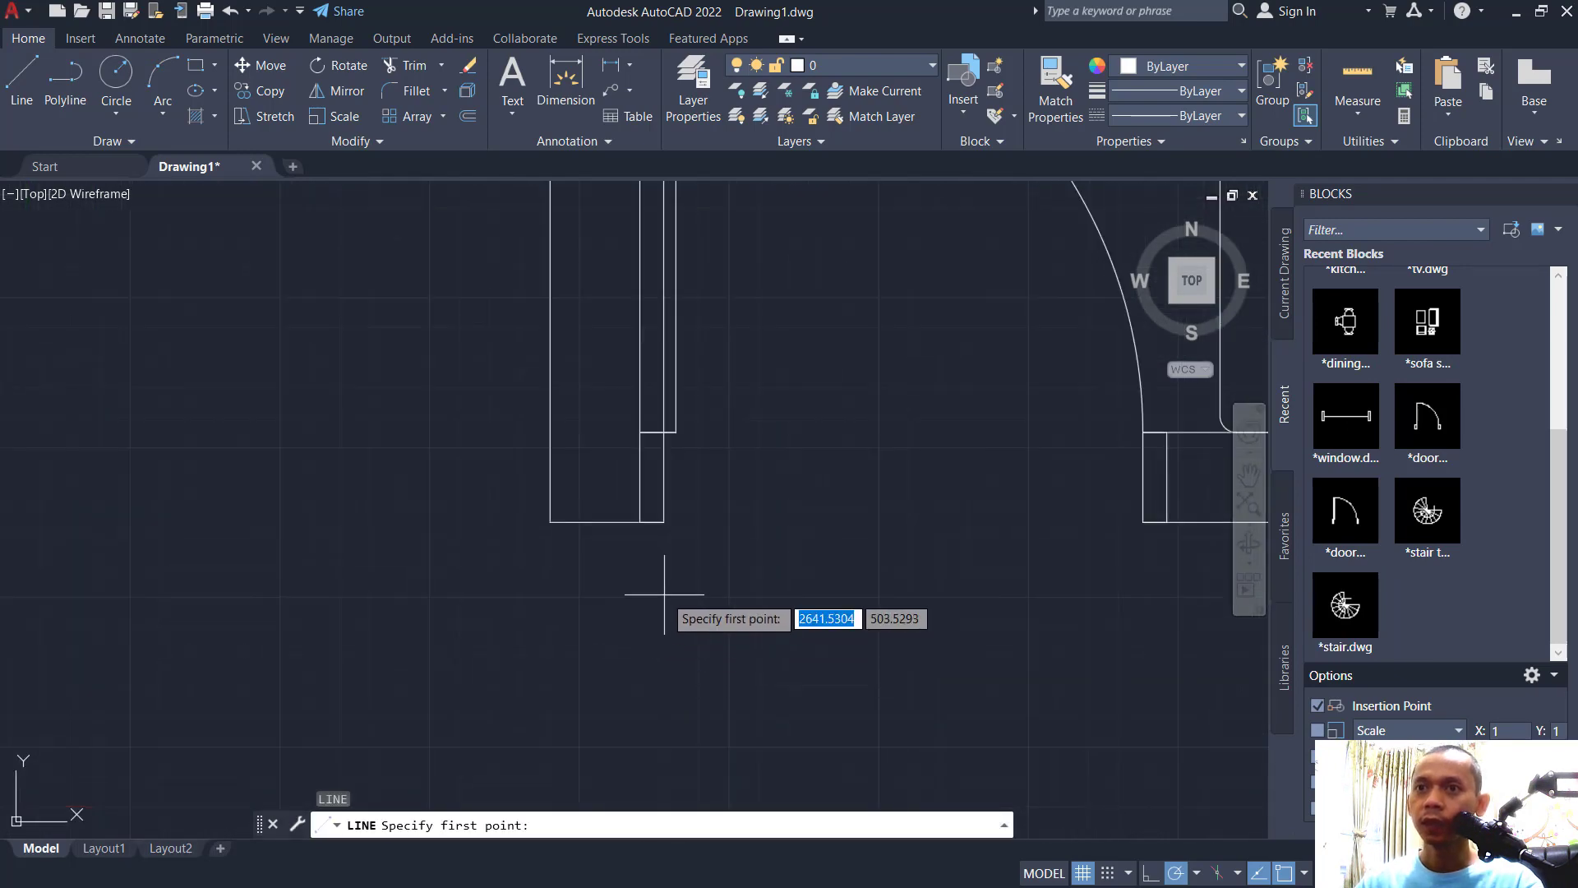
pyautogui.click(665, 521)
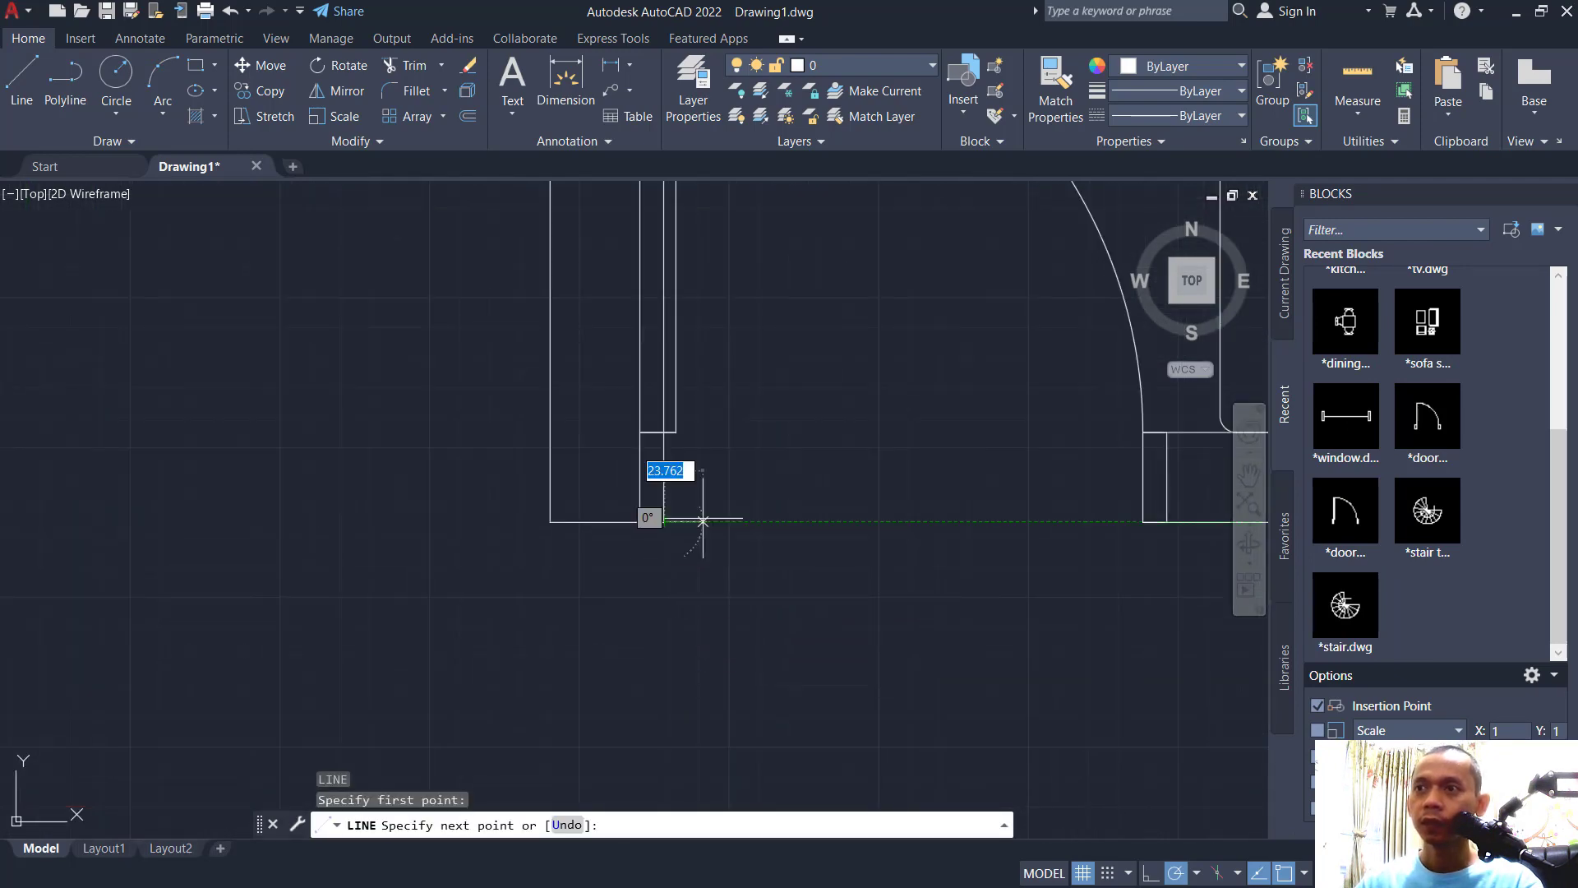
pyautogui.click(1142, 521)
pyautogui.scroll(-3, 1060, 509)
pyautogui.press('Return')
# Draw a line across the door opening along the outer edge of the left plan's top wall
pyautogui.moveTo(1060, 394); pyautogui.dragTo(740, 822, button='middle')
pyautogui.moveTo(691, 247); pyautogui.dragTo(649, 526, button='middle')
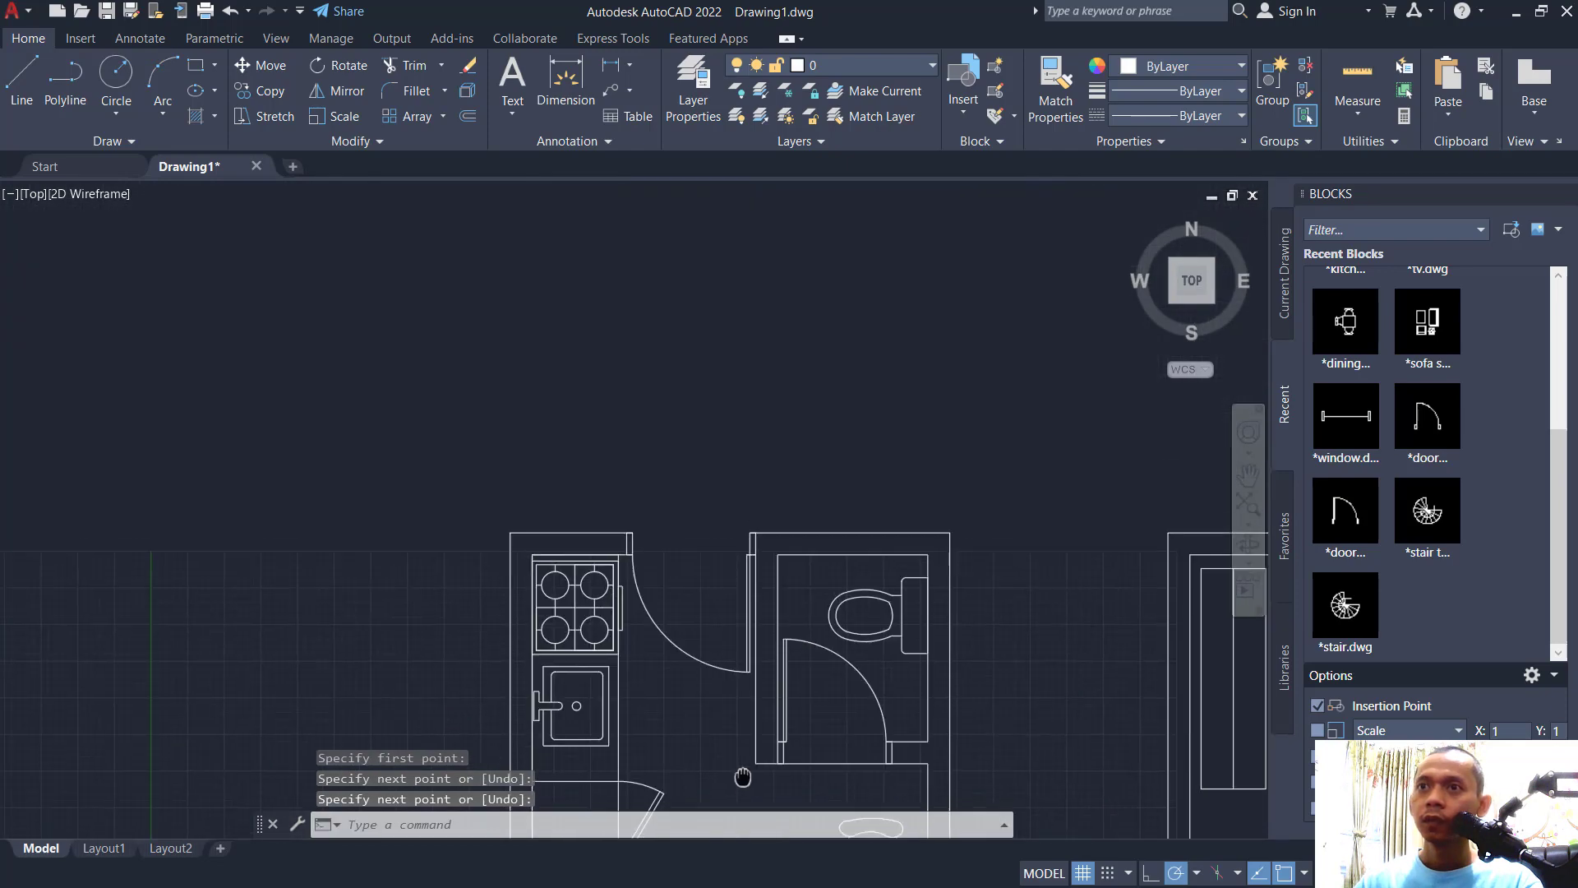
pyautogui.press('Return')
pyautogui.click(644, 521)
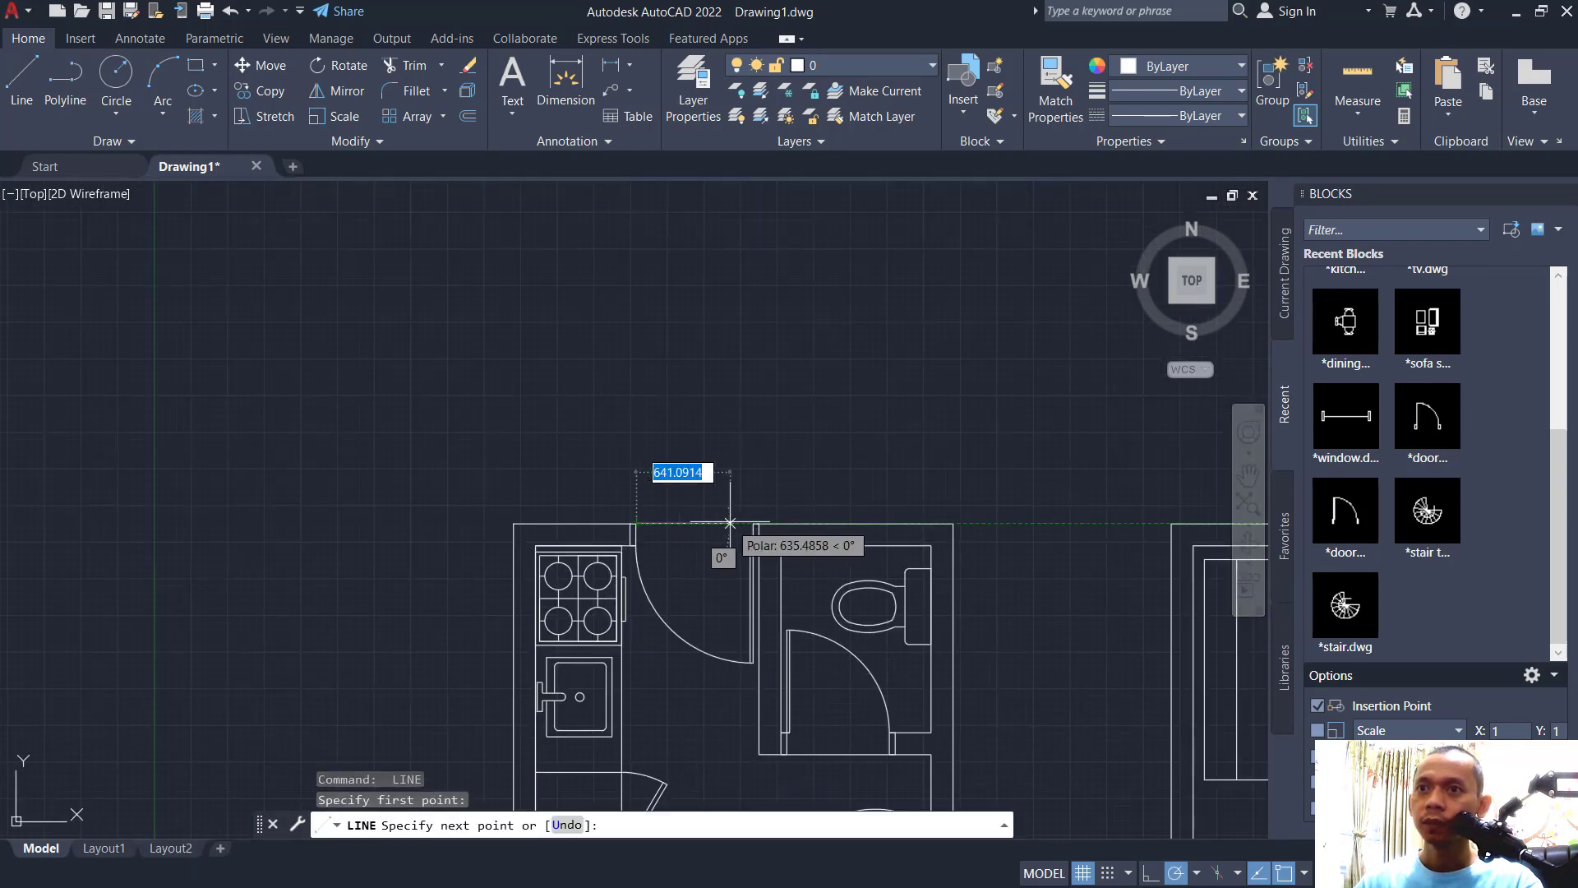
pyautogui.press('Escape')
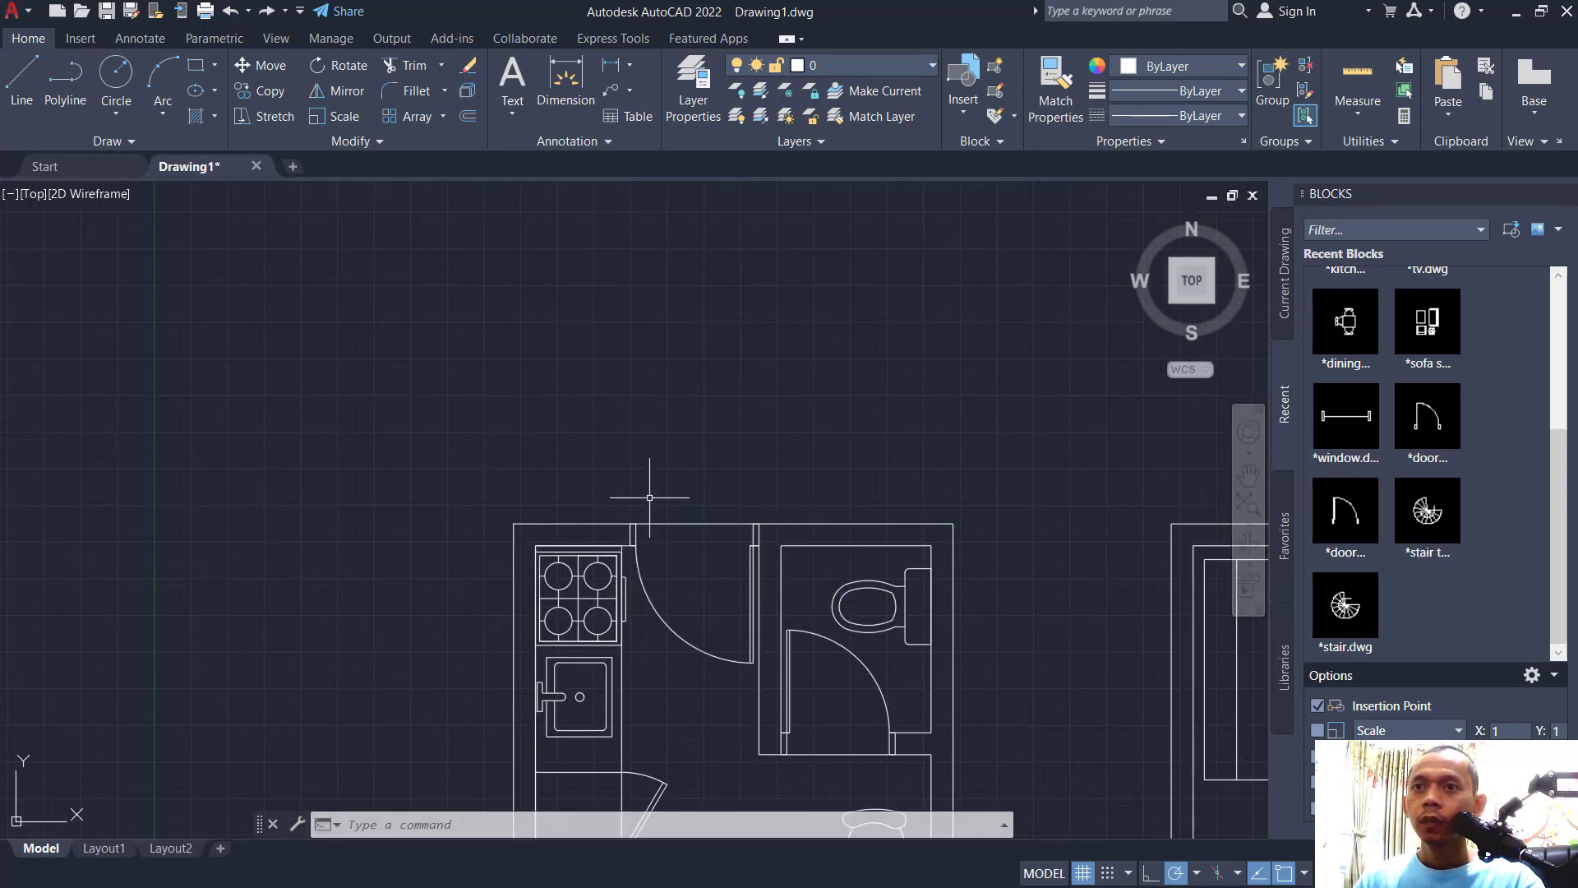
# Create a new layer named block and set its transparency to 70
pyautogui.scroll(-4, 645, 476)
pyautogui.moveTo(805, 601)
pyautogui.mouseDown(button='middle')
pyautogui.moveTo(722, 423)
pyautogui.moveTo(722, 438)
pyautogui.mouseUp(button='middle')
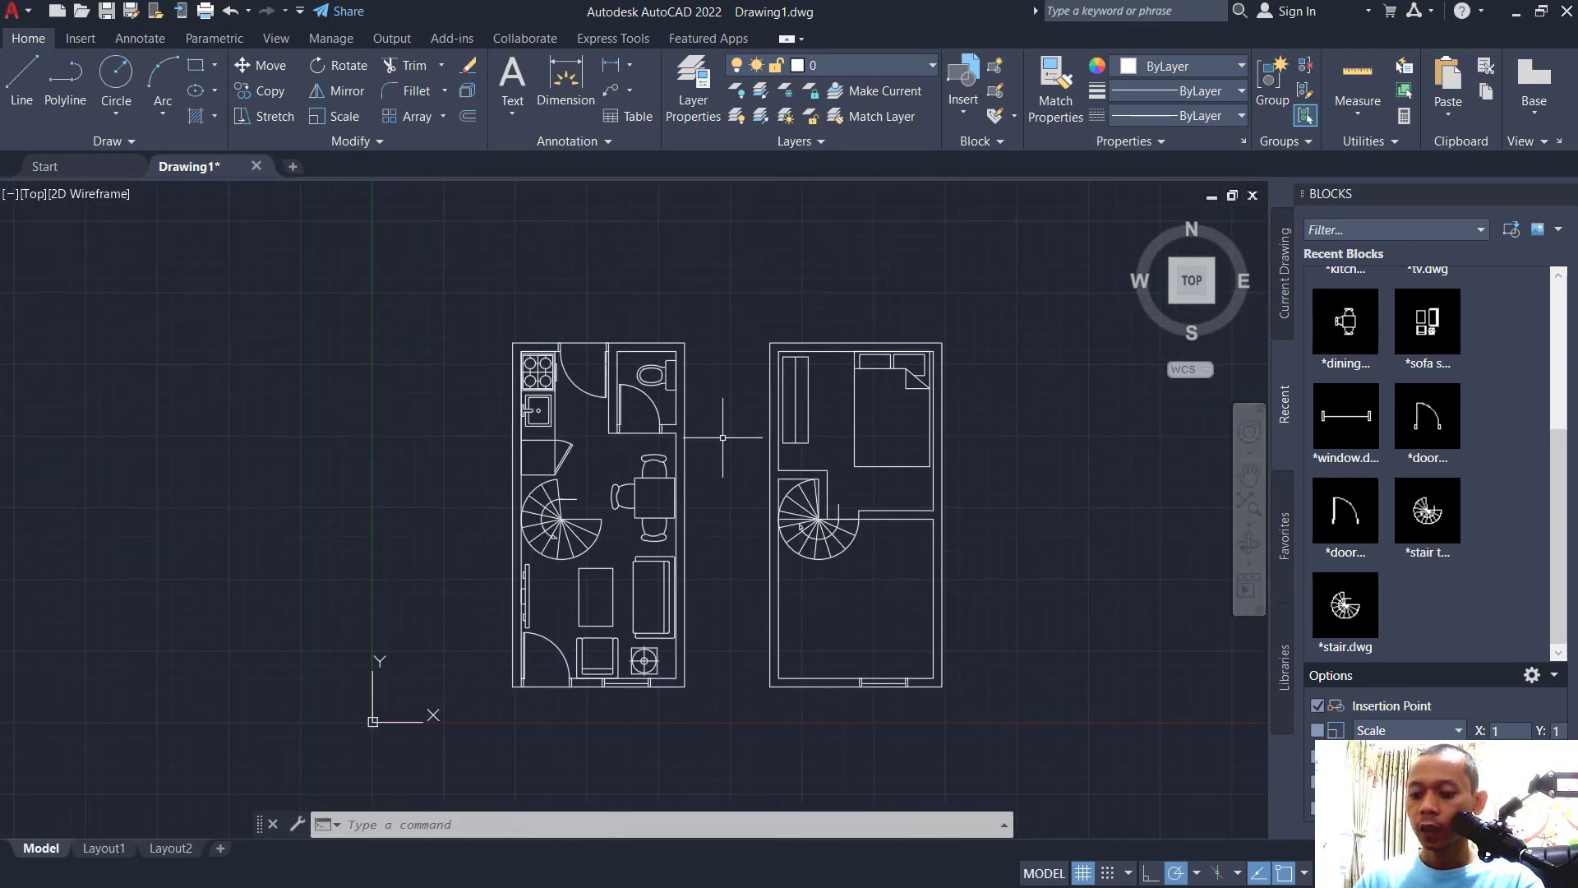
pyautogui.press('Return')
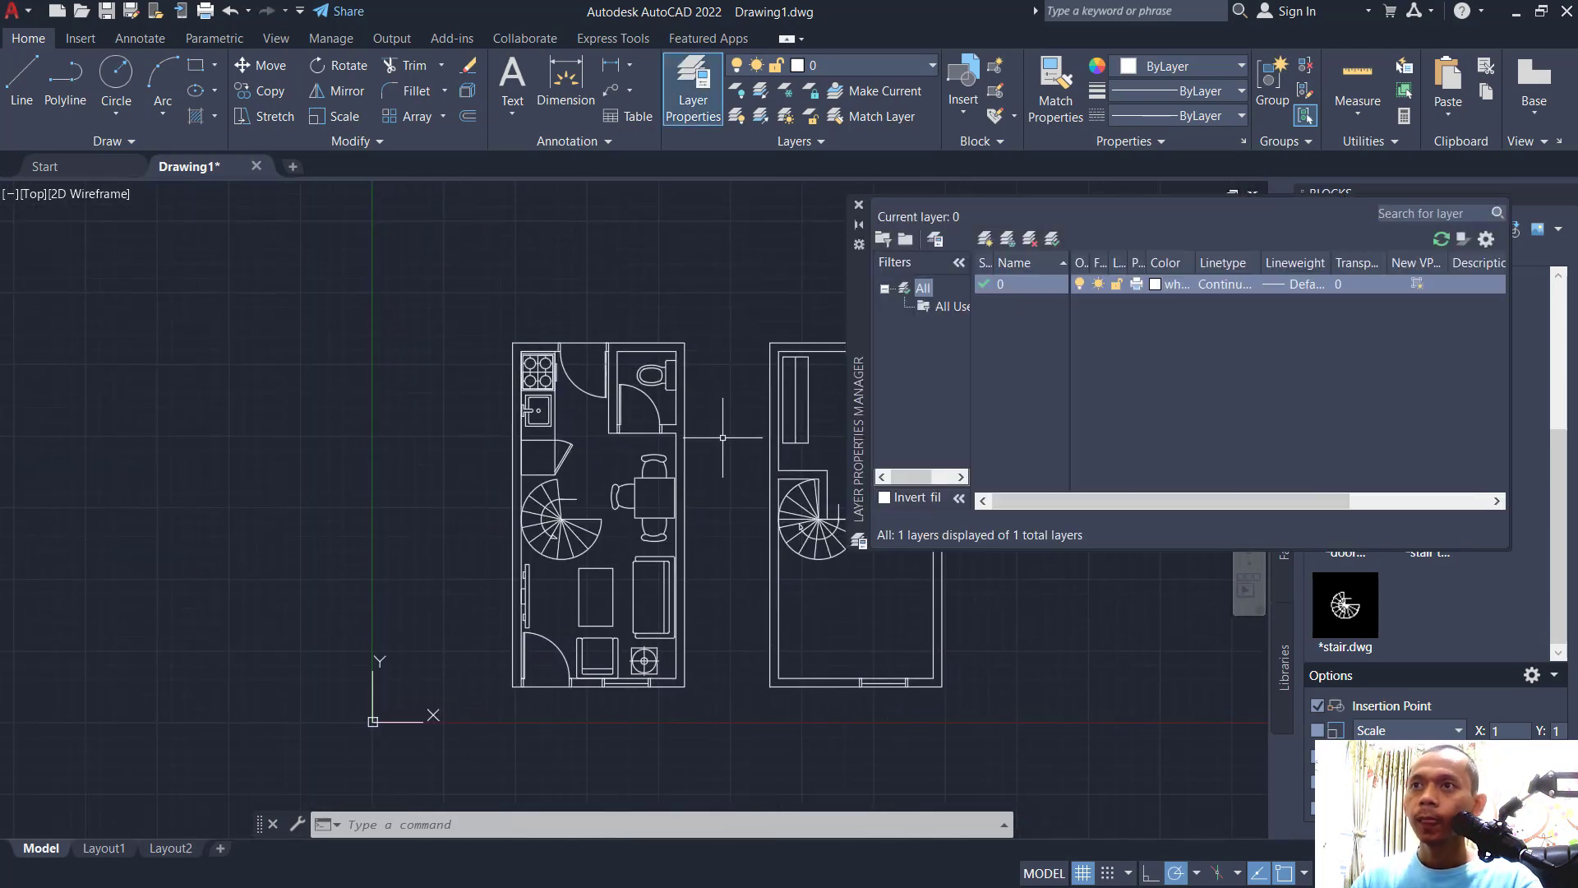
pyautogui.click(987, 240)
pyautogui.write('block')
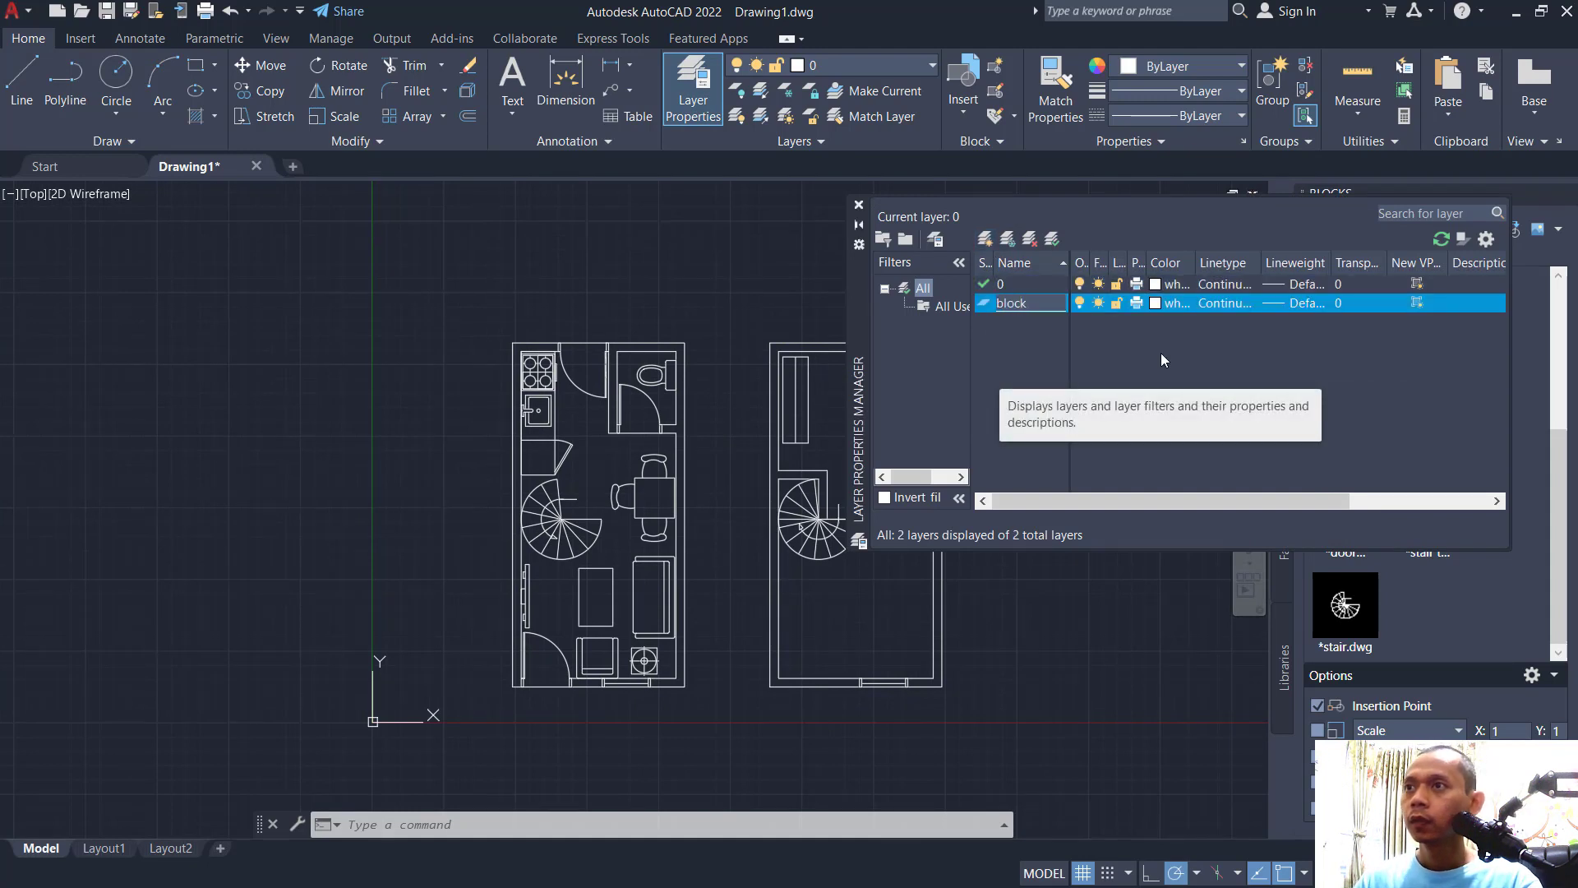
pyautogui.press('Return')
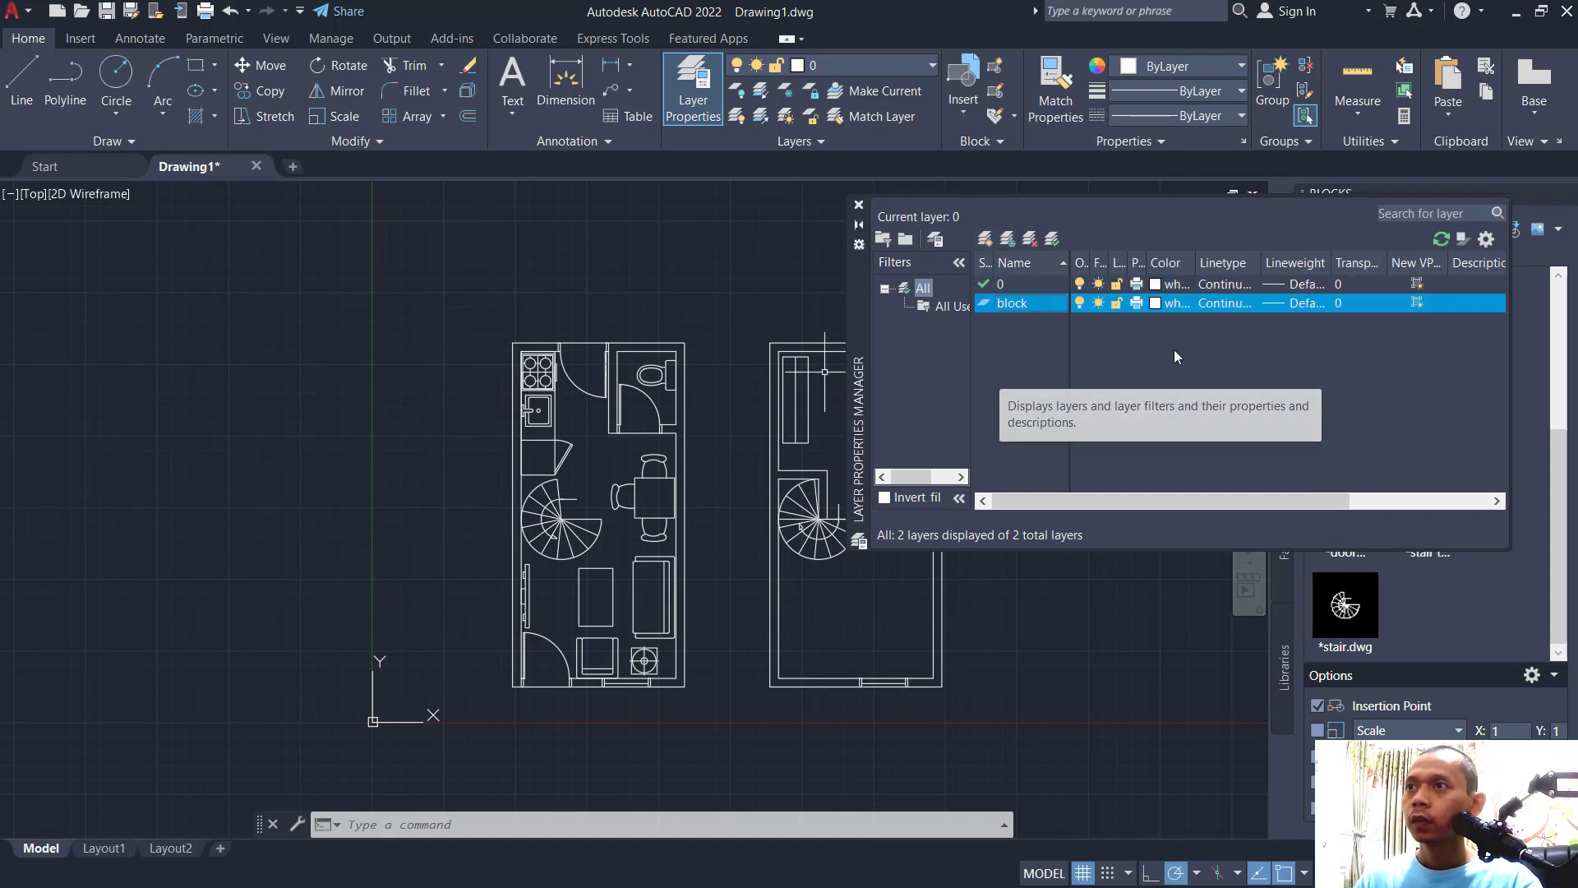
pyautogui.click(1340, 302)
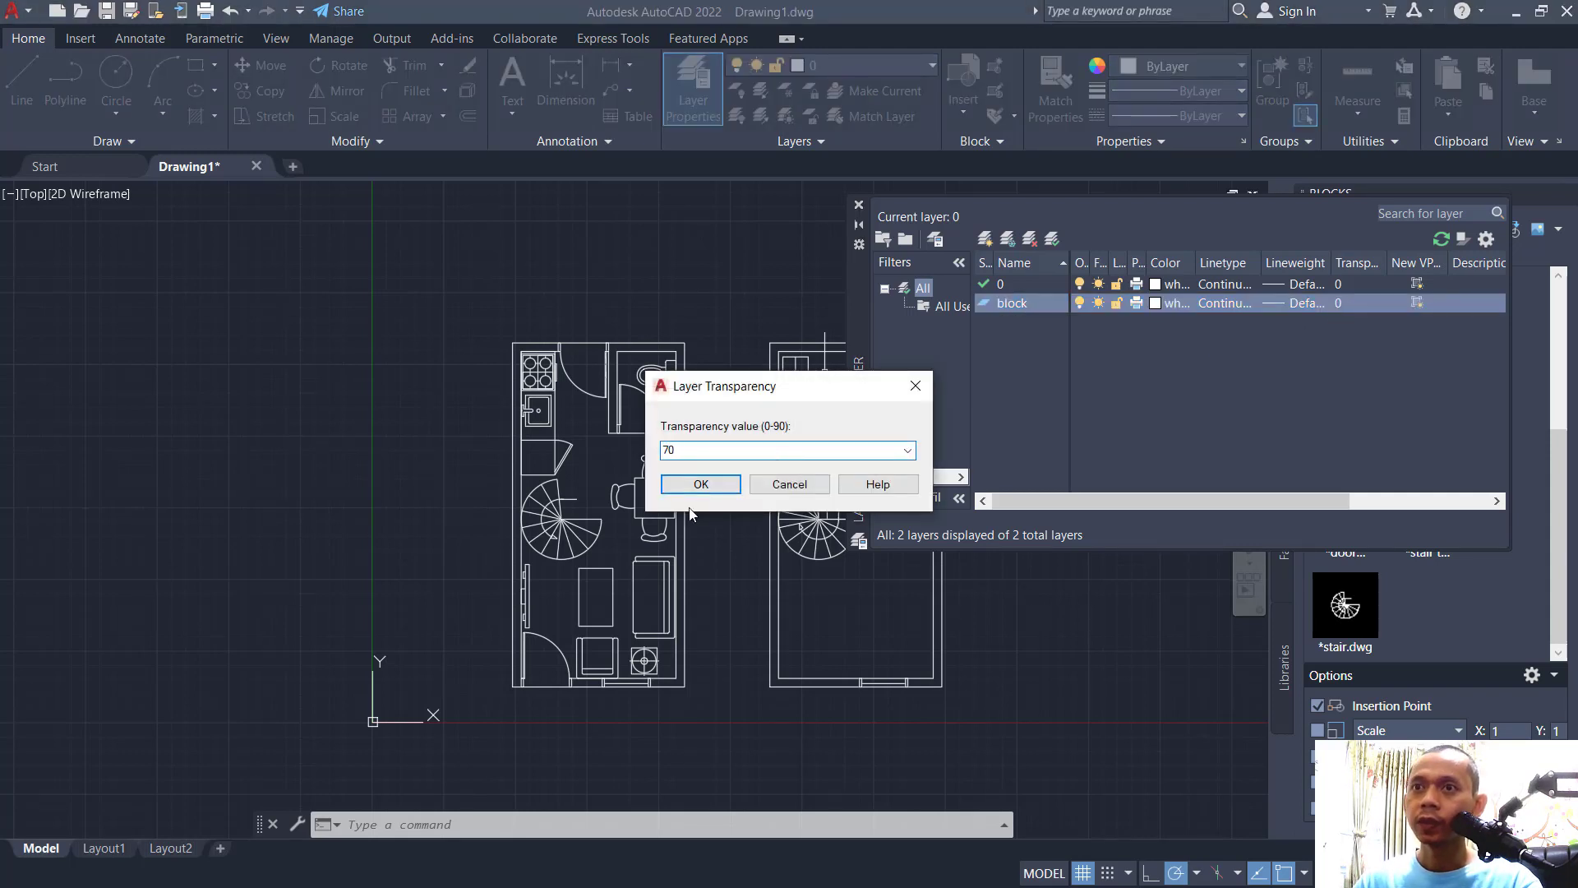
pyautogui.click(724, 493)
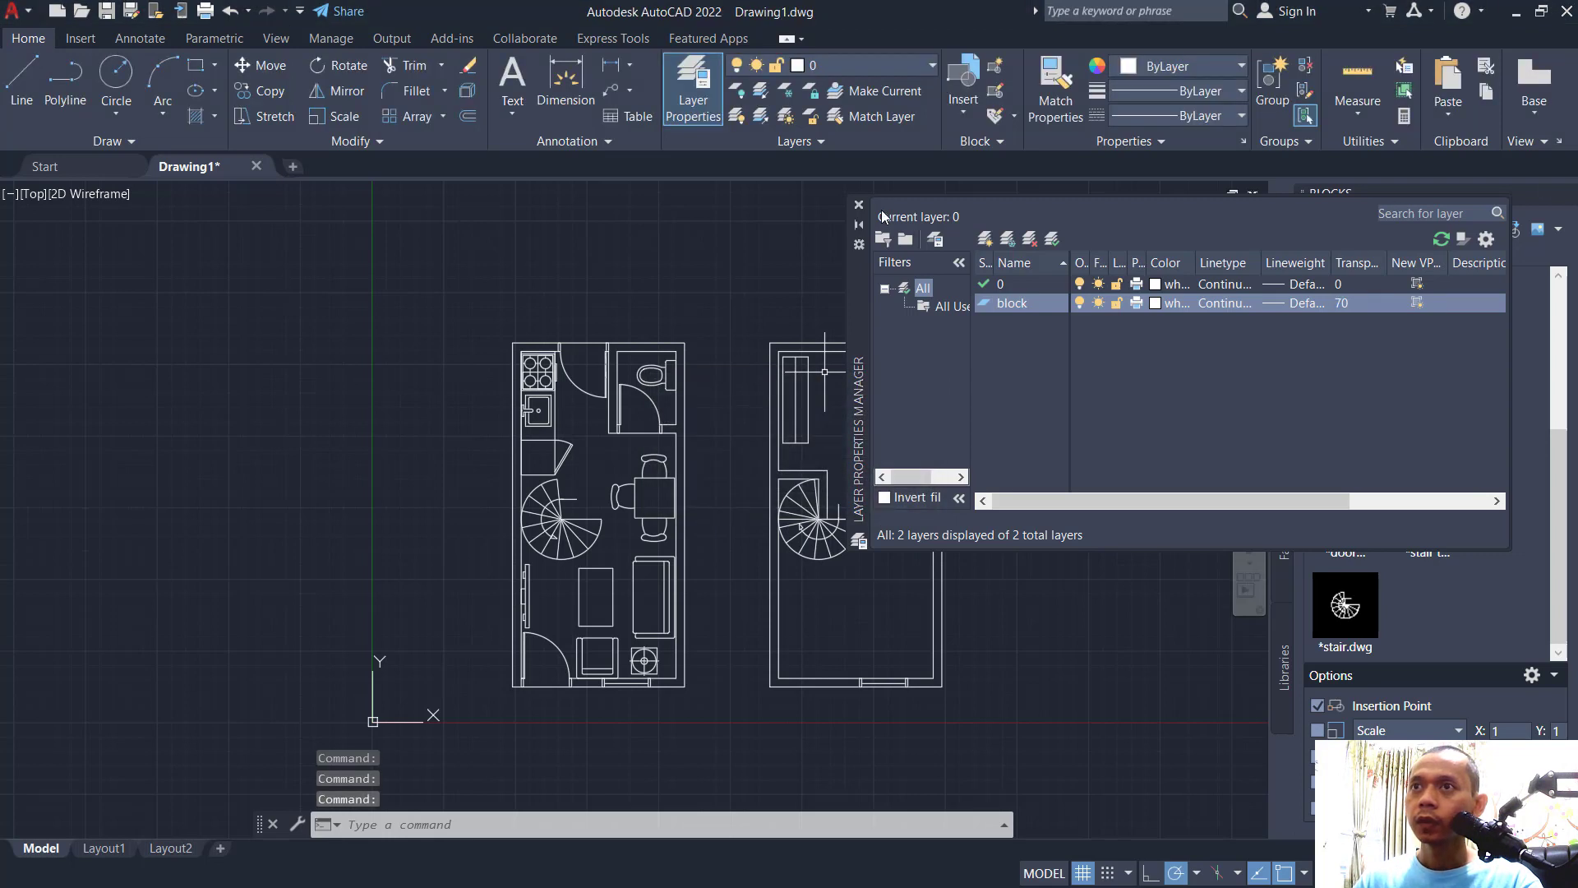
pyautogui.click(859, 205)
# Assign the left plan's furniture, fixtures and spiral stair and the right plan's cupboard and bed to the block layer
pyautogui.scroll(2, 592, 407)
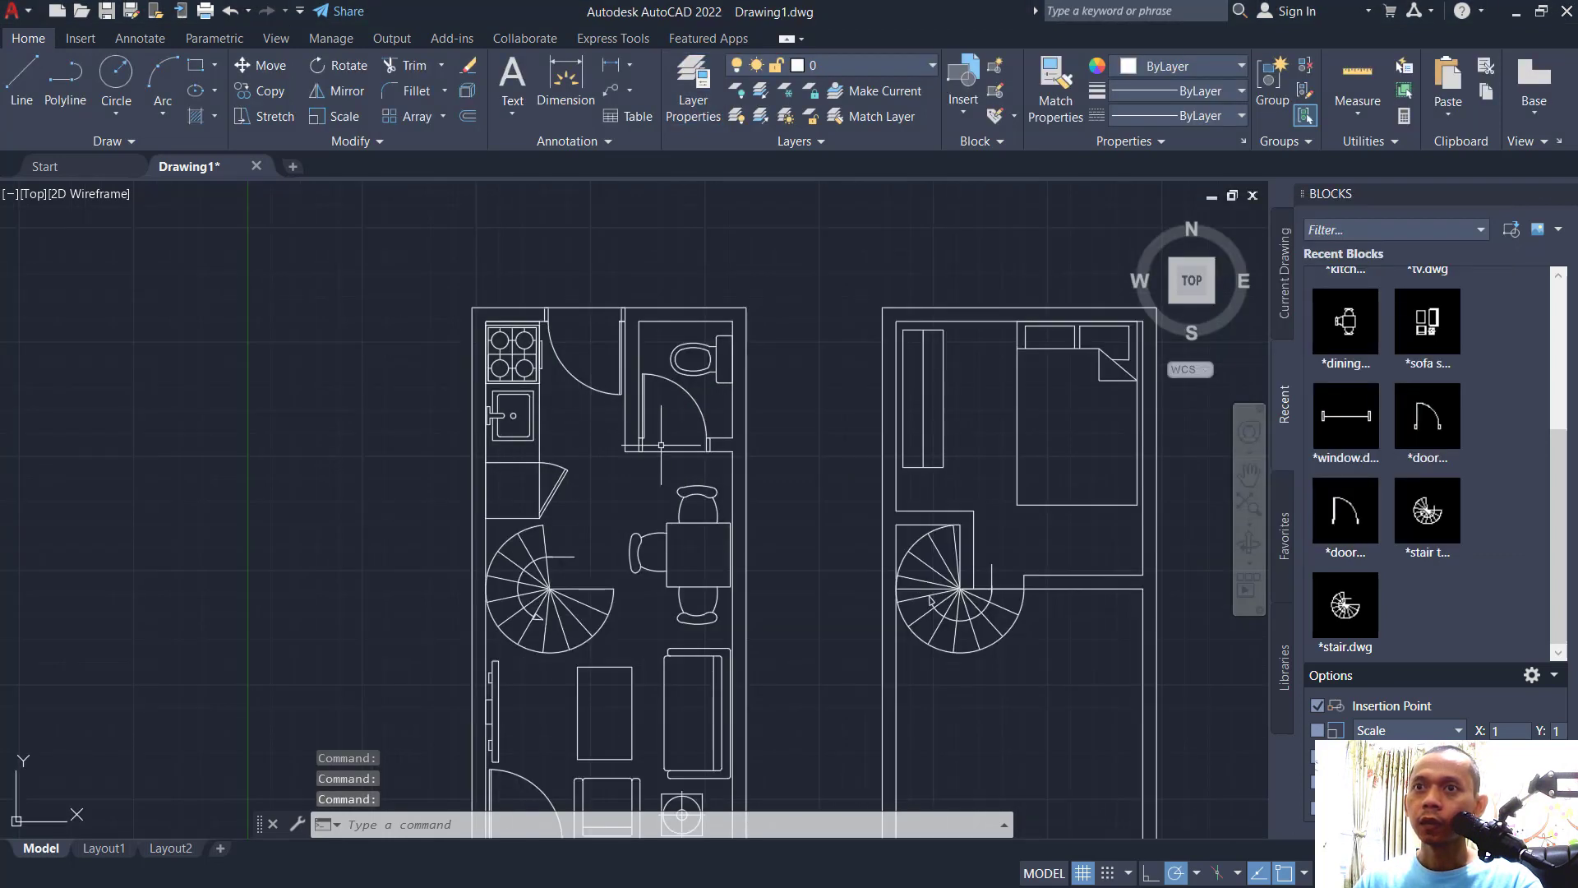
pyautogui.click(711, 395)
pyautogui.click(690, 350)
pyautogui.click(549, 435)
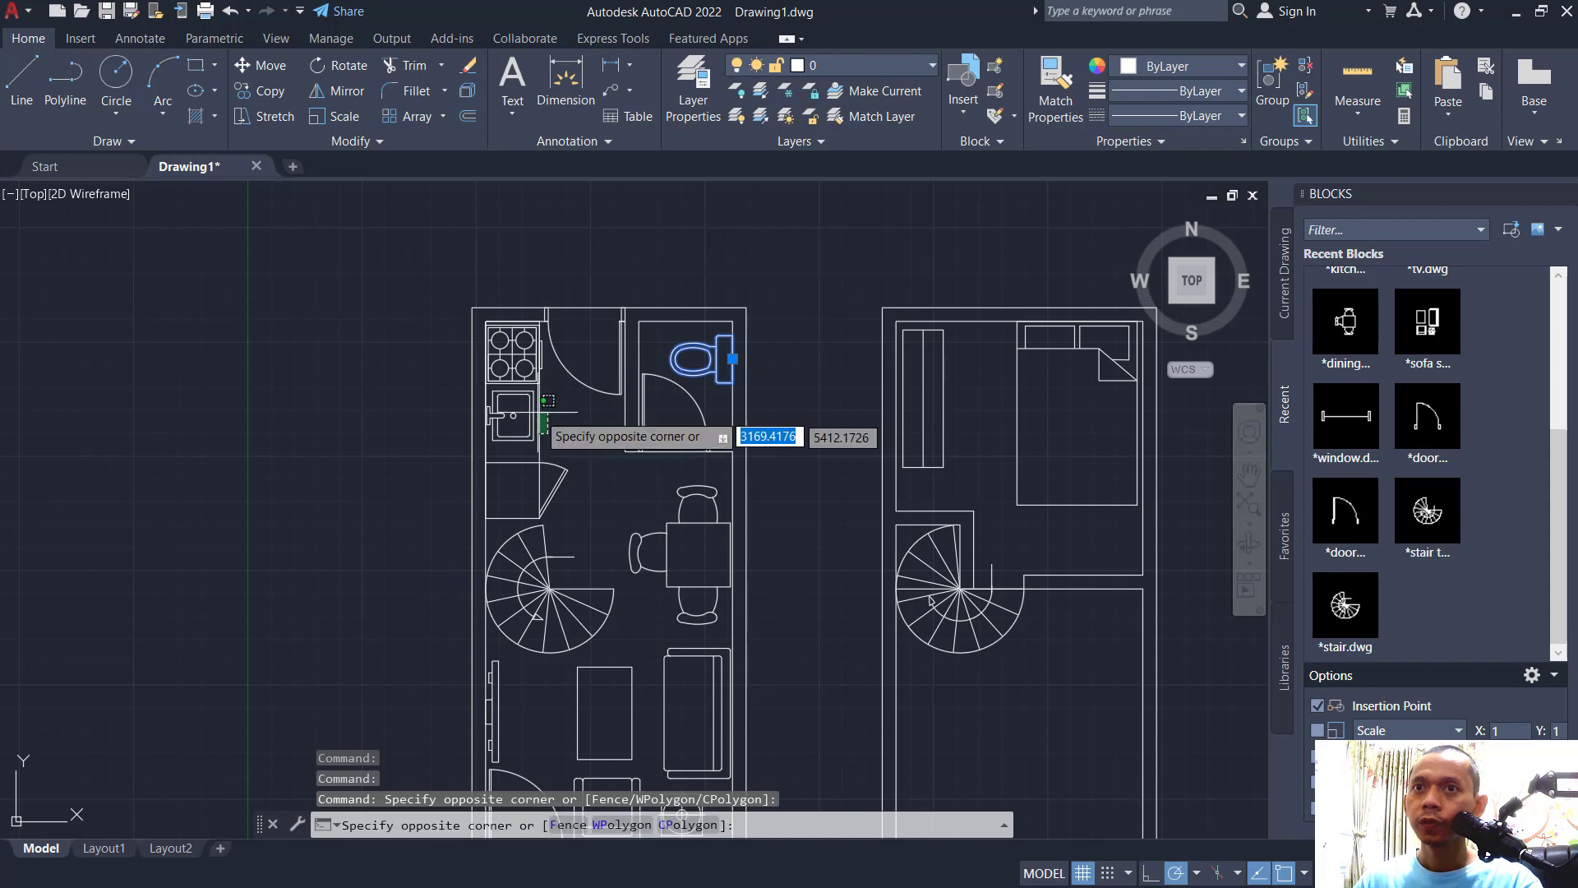
pyautogui.click(525, 387)
pyautogui.click(671, 485)
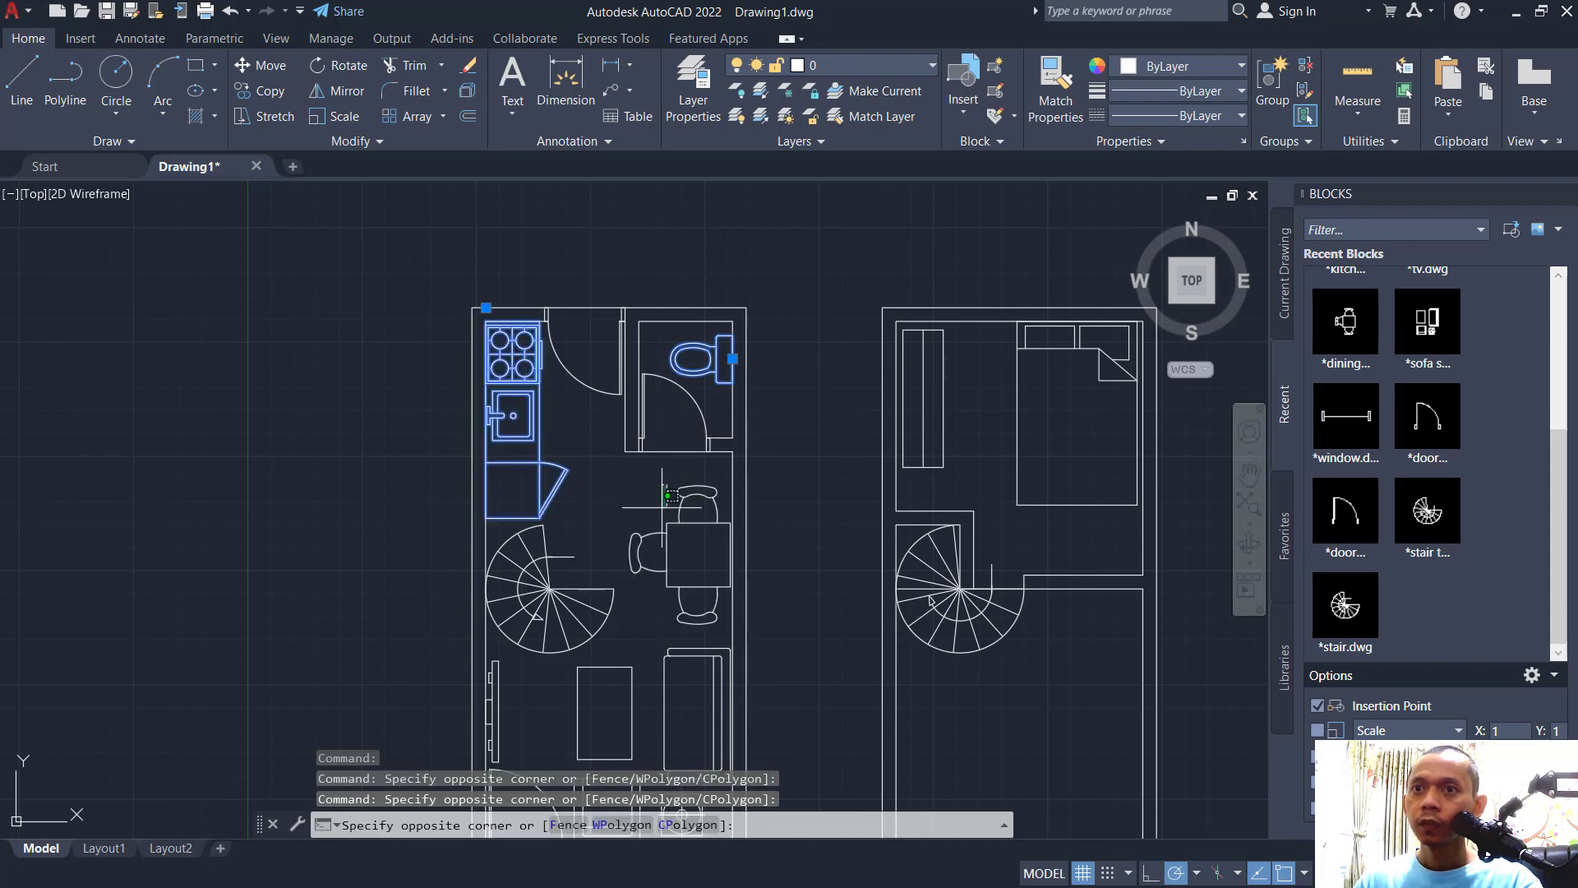
pyautogui.click(493, 646)
pyautogui.moveTo(658, 661); pyautogui.dragTo(662, 501, button='middle')
pyautogui.click(767, 624)
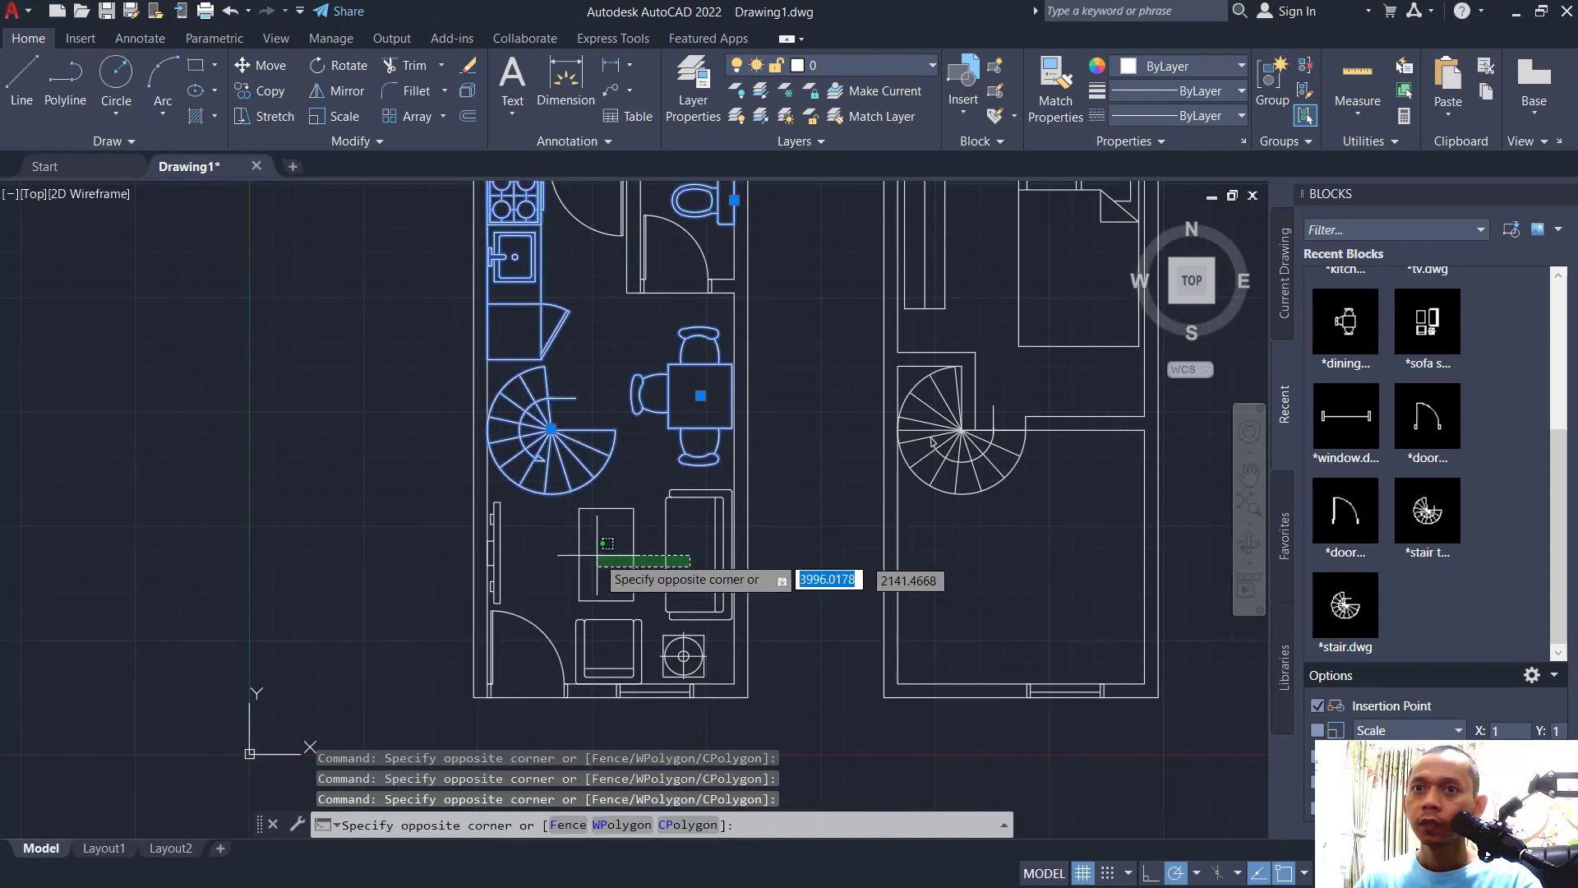
pyautogui.click(483, 488)
pyautogui.moveTo(810, 425); pyautogui.dragTo(660, 595, button='middle')
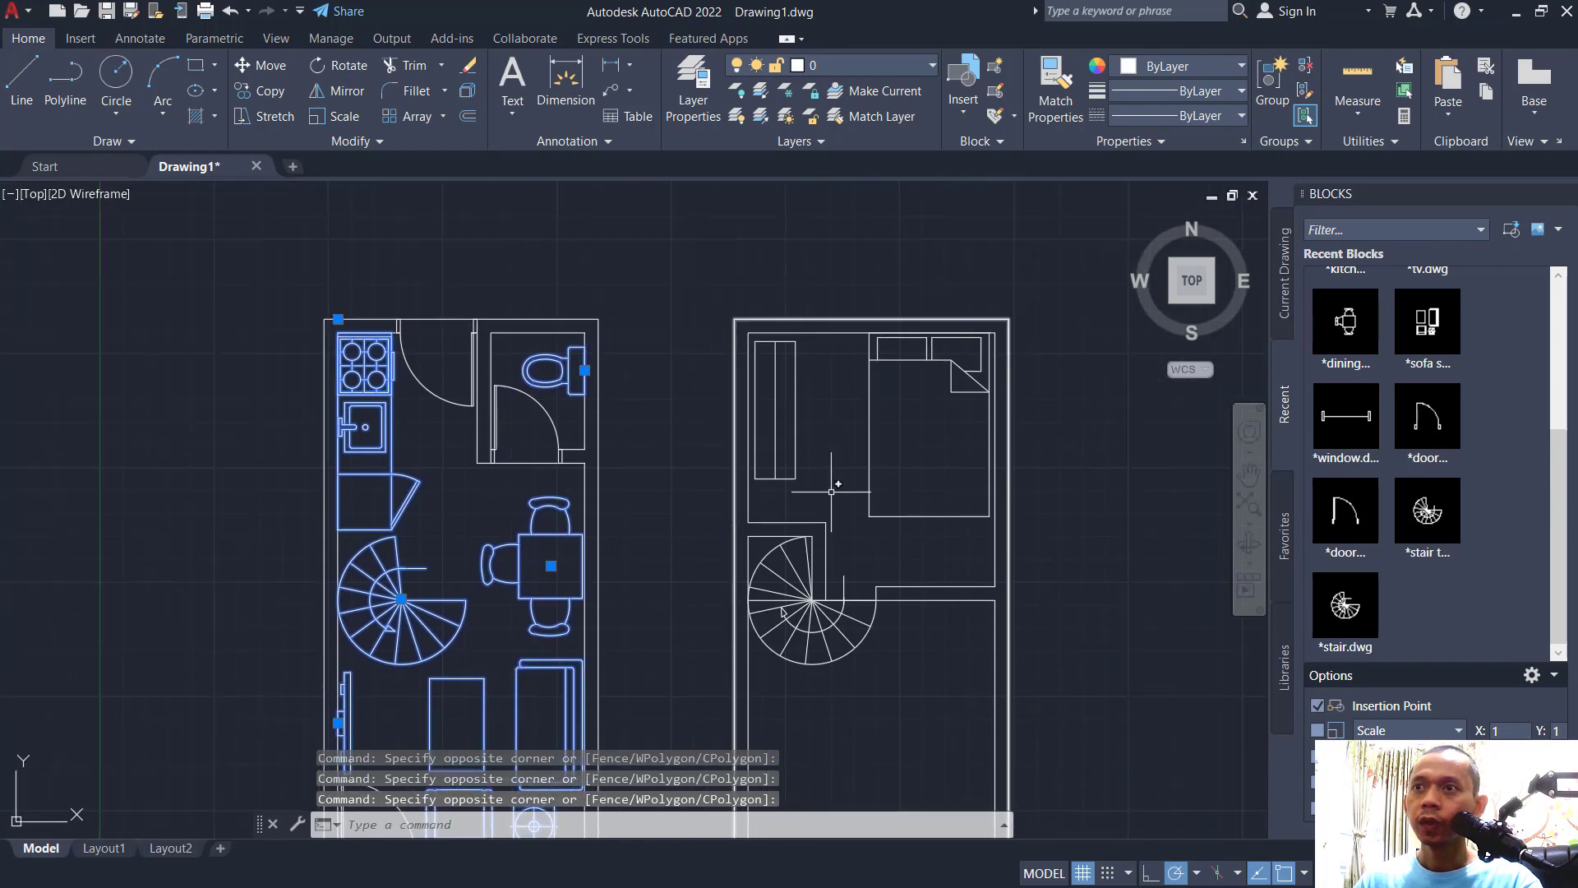
pyautogui.click(993, 384)
pyautogui.click(790, 438)
pyautogui.scroll(-2, 829, 450)
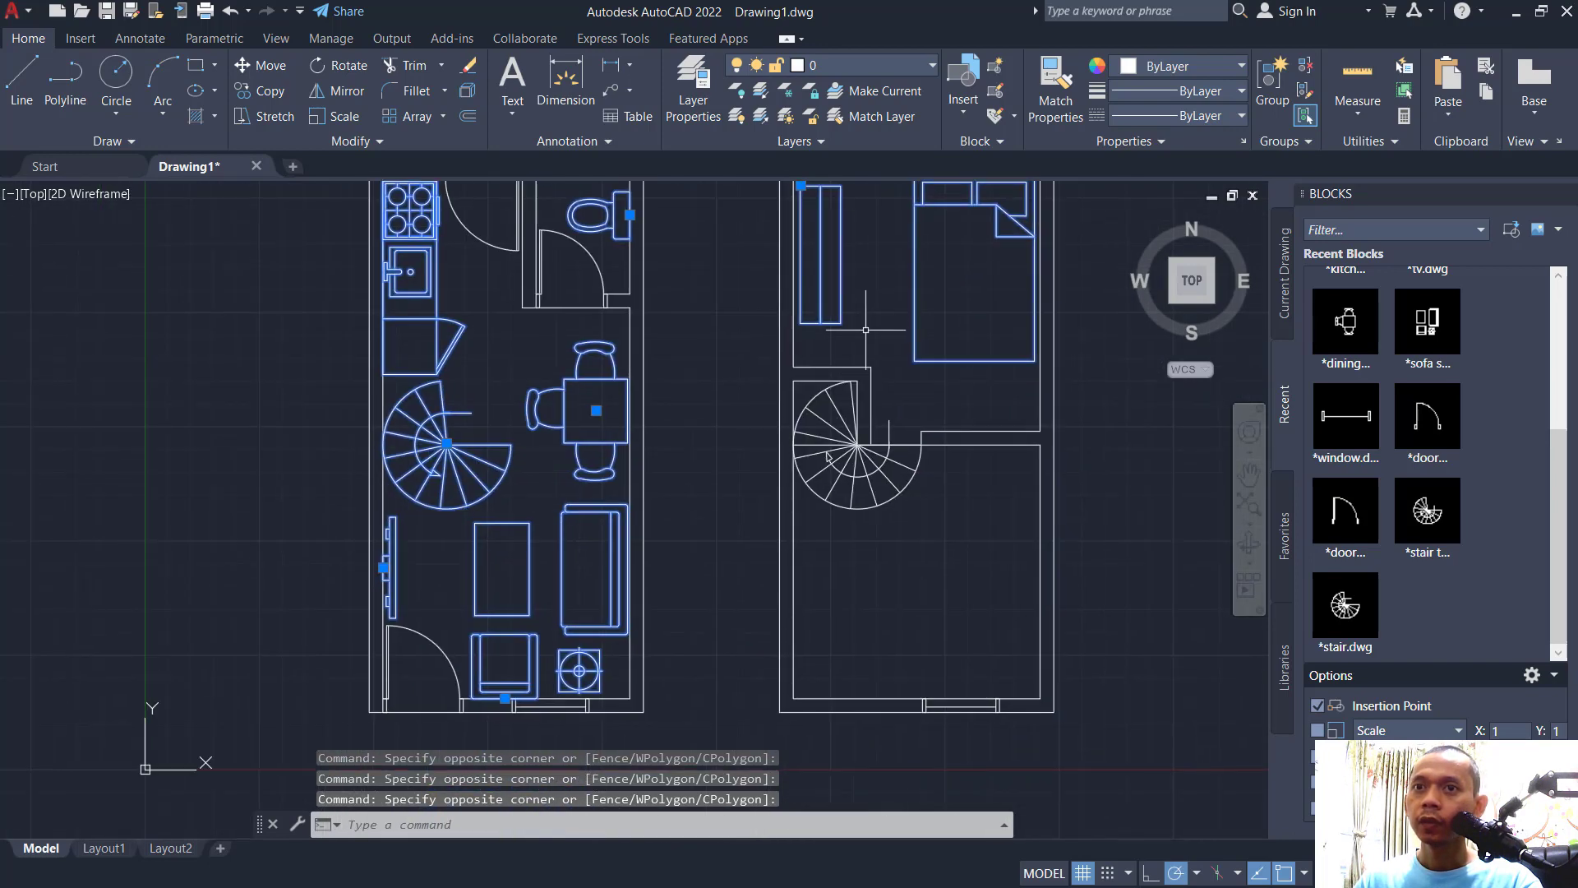
pyautogui.moveTo(829, 450); pyautogui.dragTo(687, 378, button='middle')
pyautogui.rightClick(669, 351)
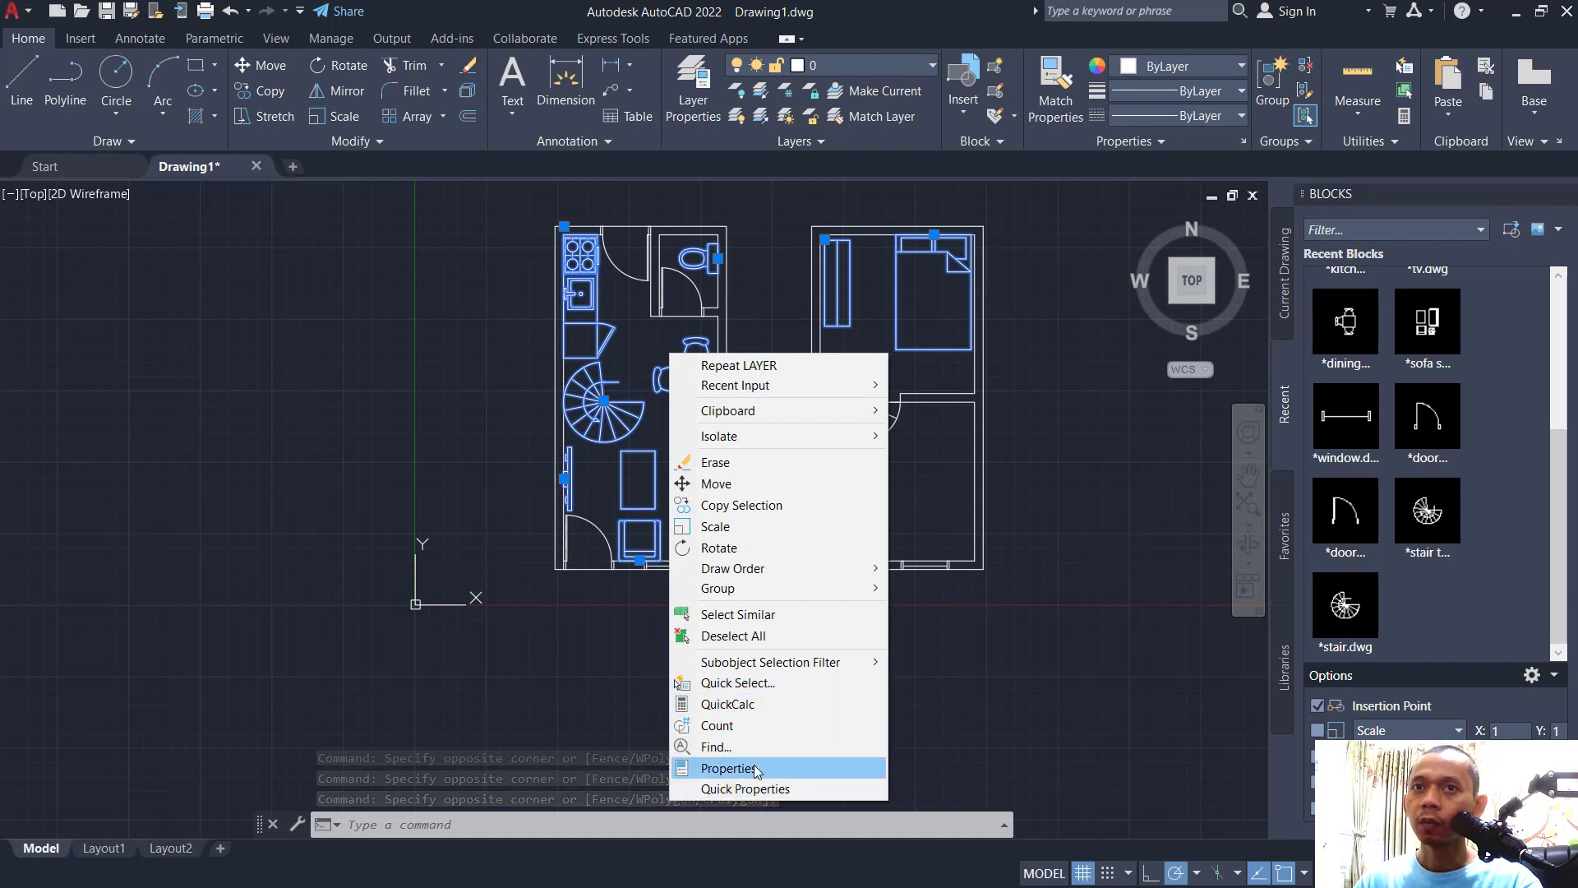
pyautogui.click(725, 767)
pyautogui.click(140, 164)
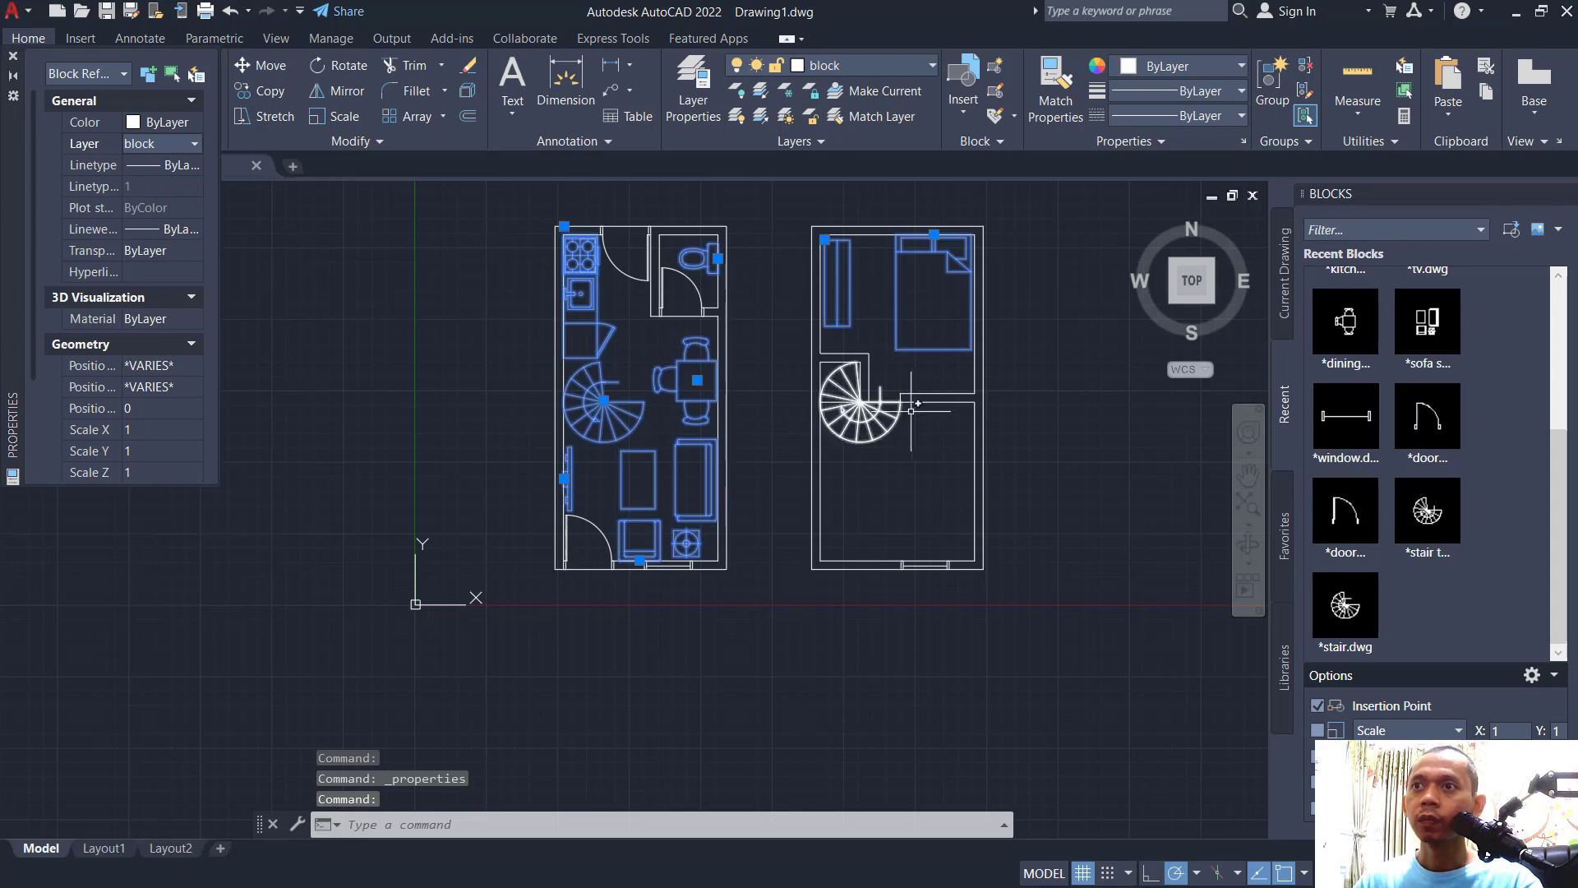
pyautogui.press('Escape')
# Assign the right plan's spiral stair to the block layer
pyautogui.moveTo(901, 461); pyautogui.dragTo(910, 502, button='middle')
pyautogui.click(912, 505)
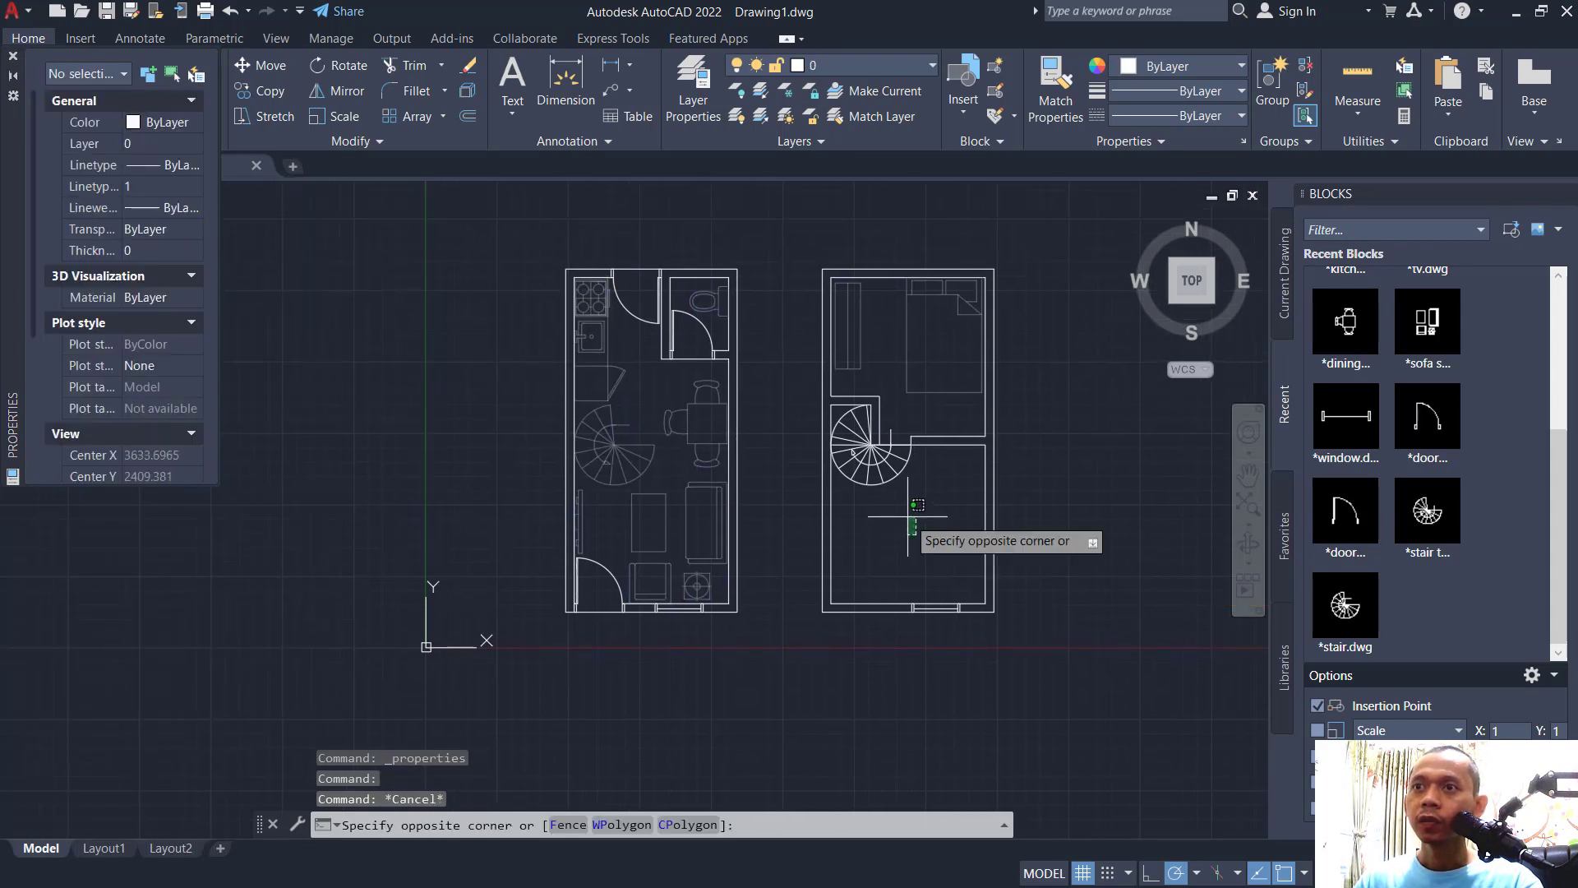
pyautogui.click(867, 485)
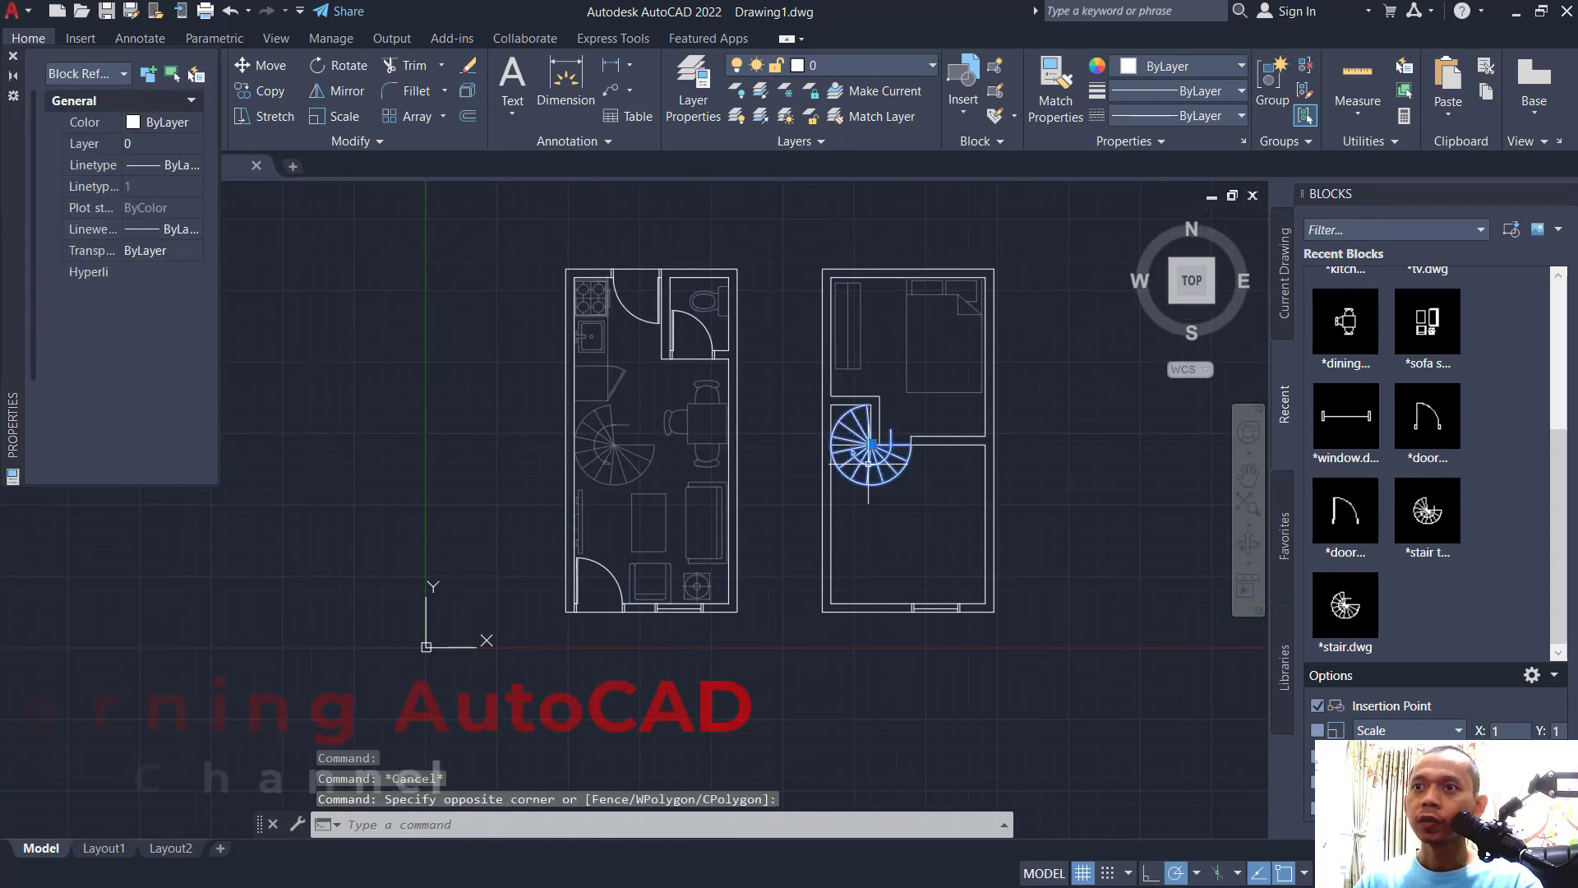
pyautogui.click(161, 145)
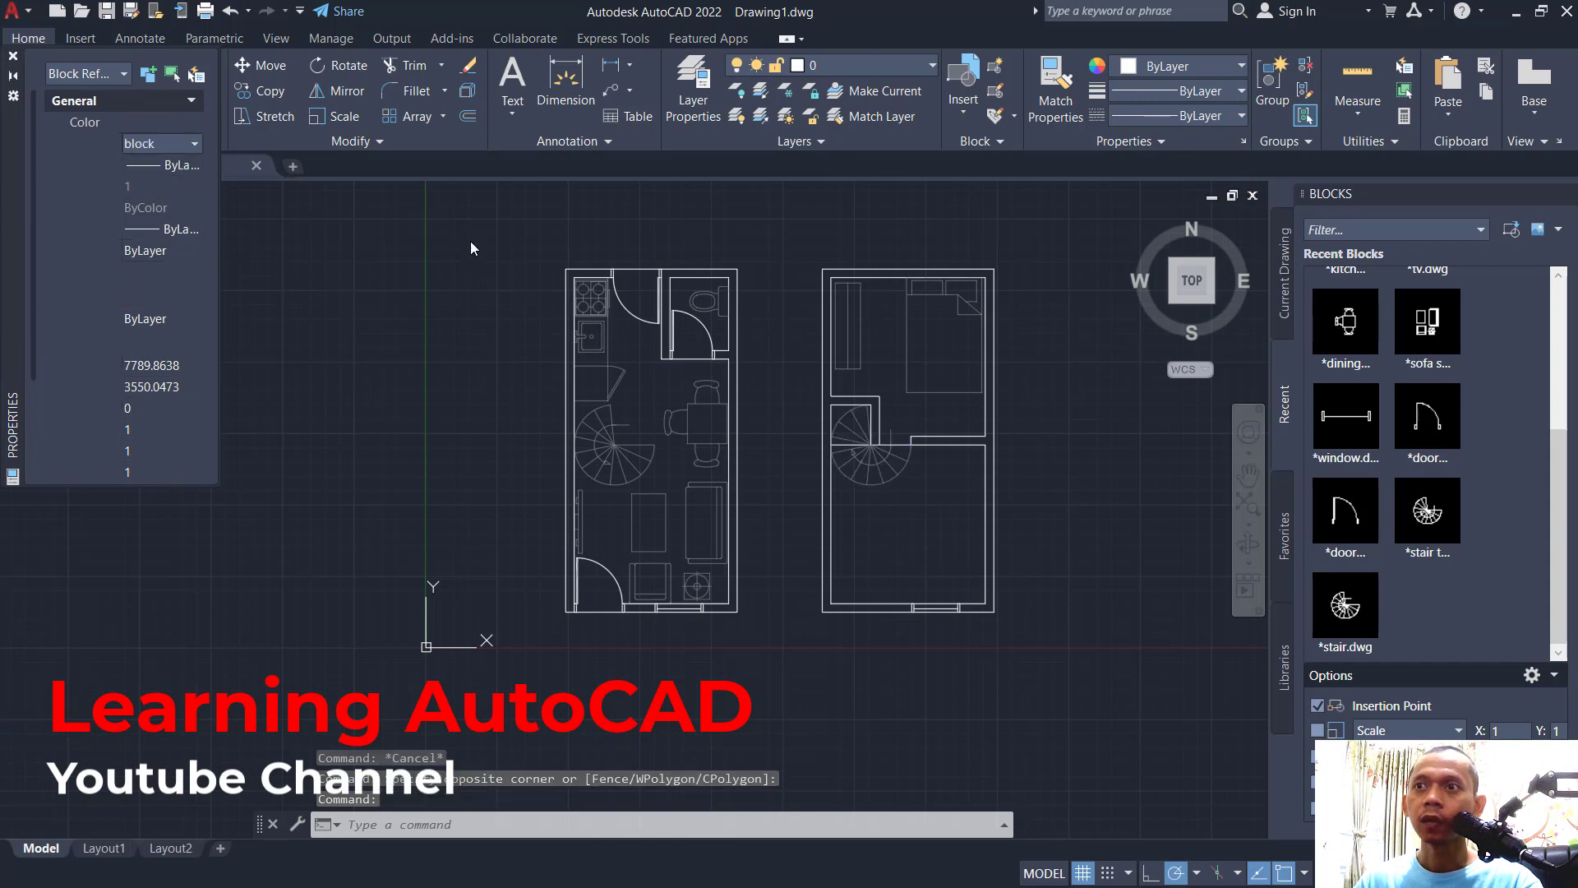
pyautogui.press('Escape')
# Add the multiline text KITCHEN in the empty space to the left of the left plan
pyautogui.moveTo(905, 377); pyautogui.dragTo(921, 409, button='middle')
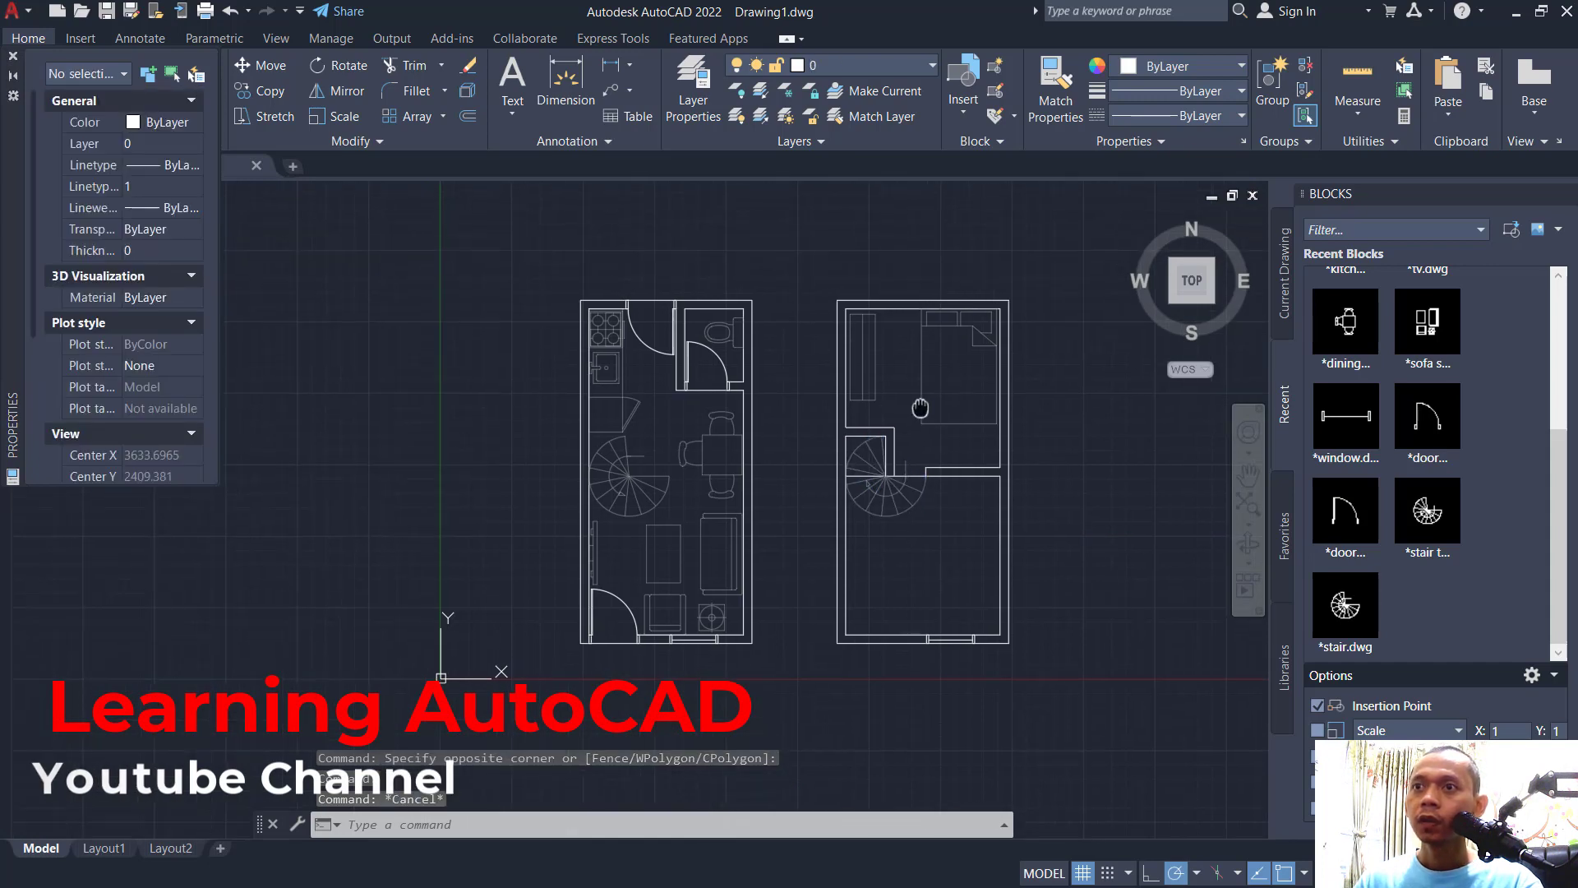
pyautogui.scroll(2, 921, 409)
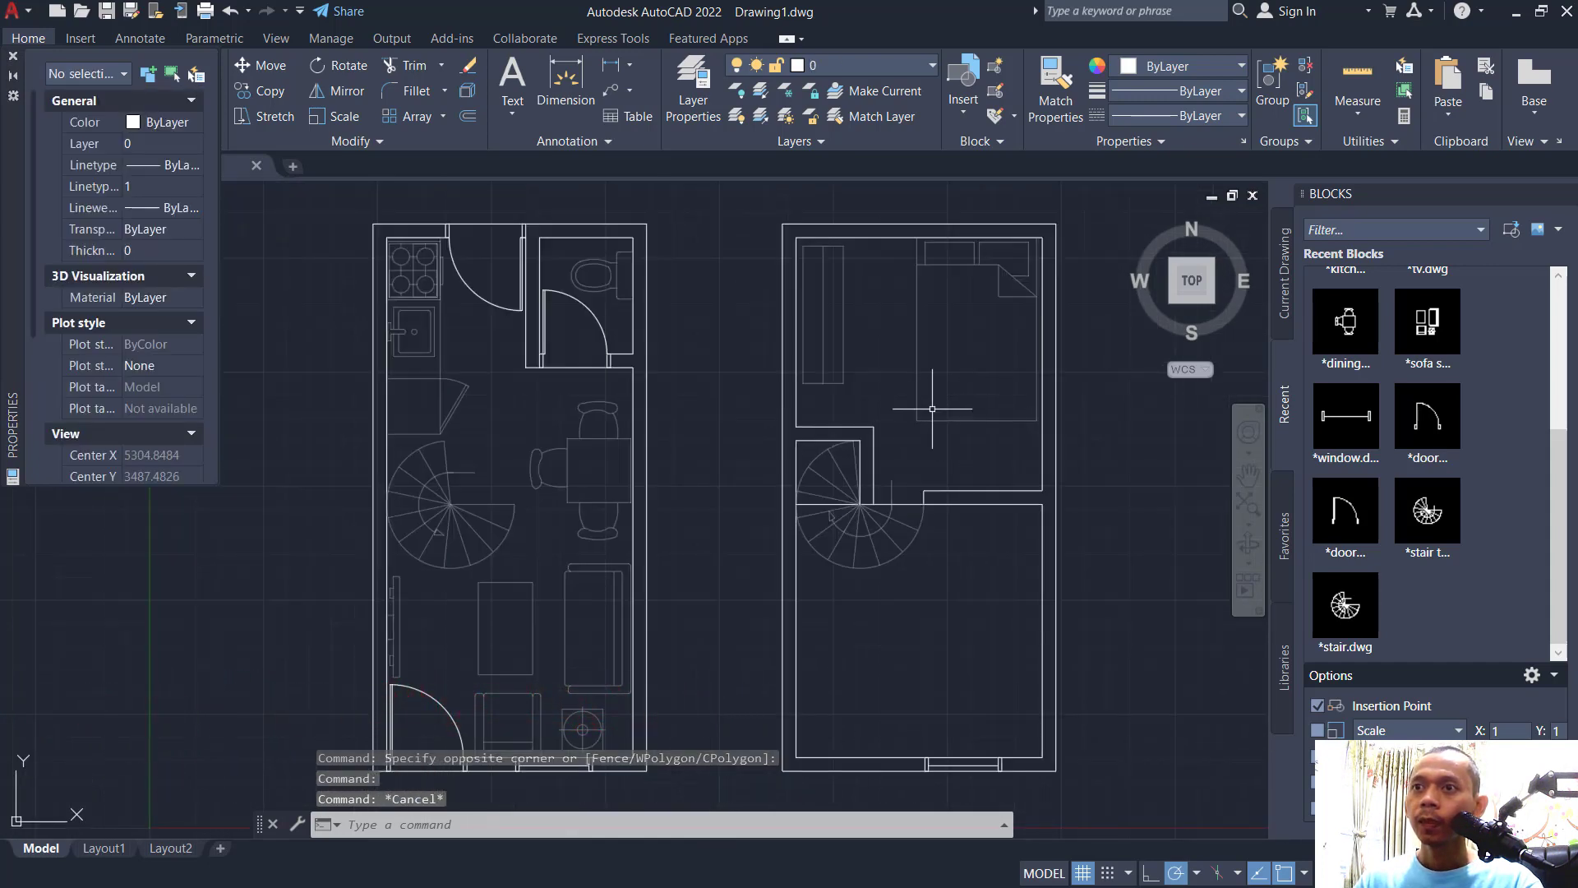
pyautogui.moveTo(765, 478); pyautogui.dragTo(831, 453, button='middle')
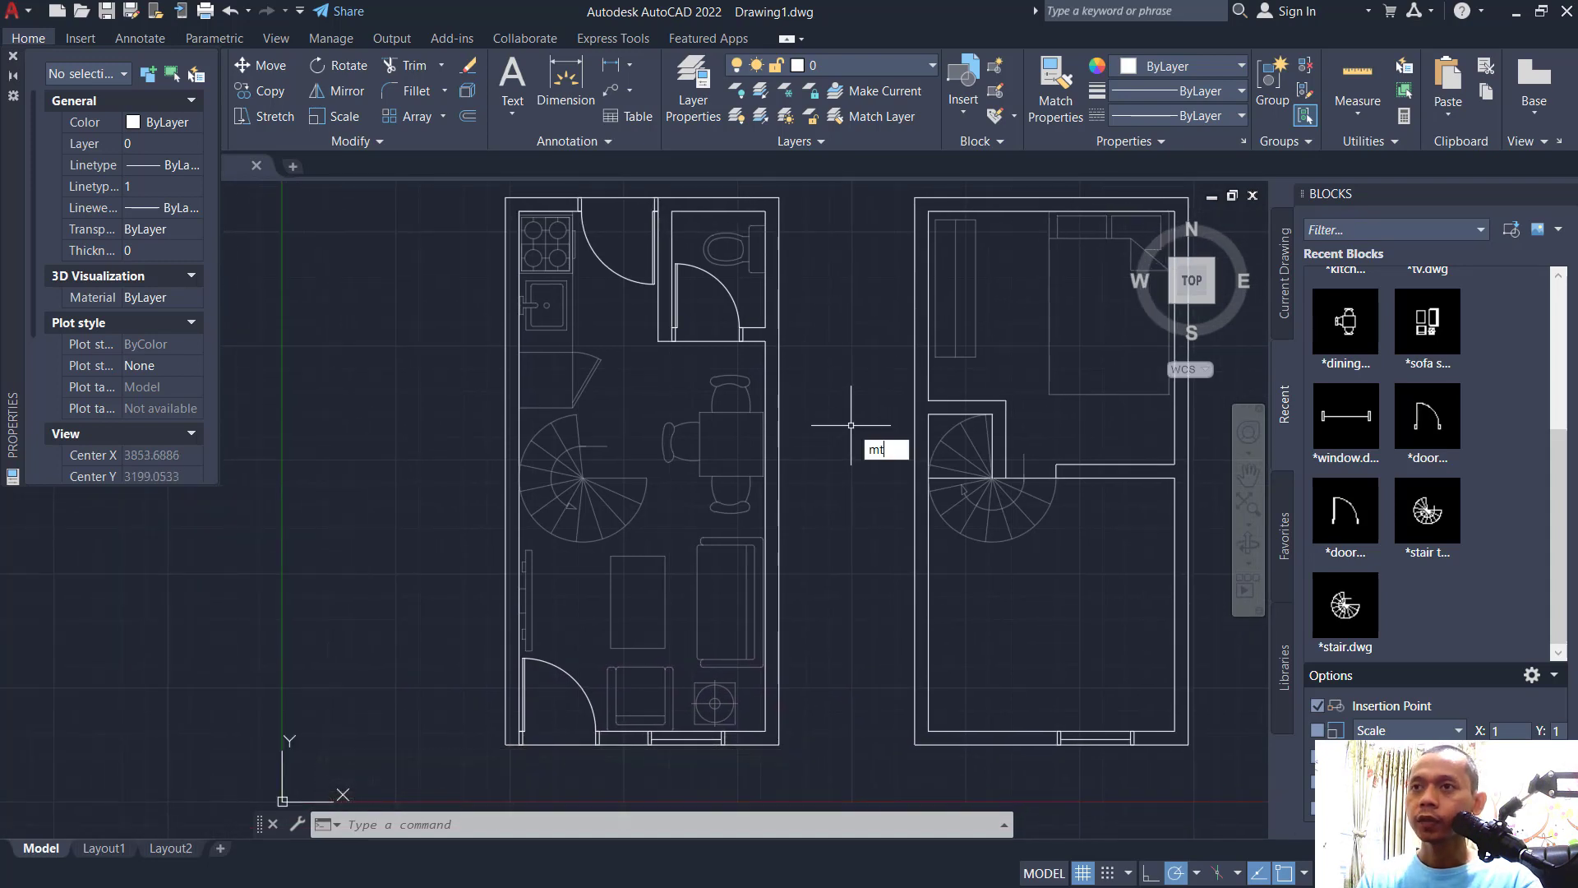
pyautogui.write('t')
pyautogui.press('Return')
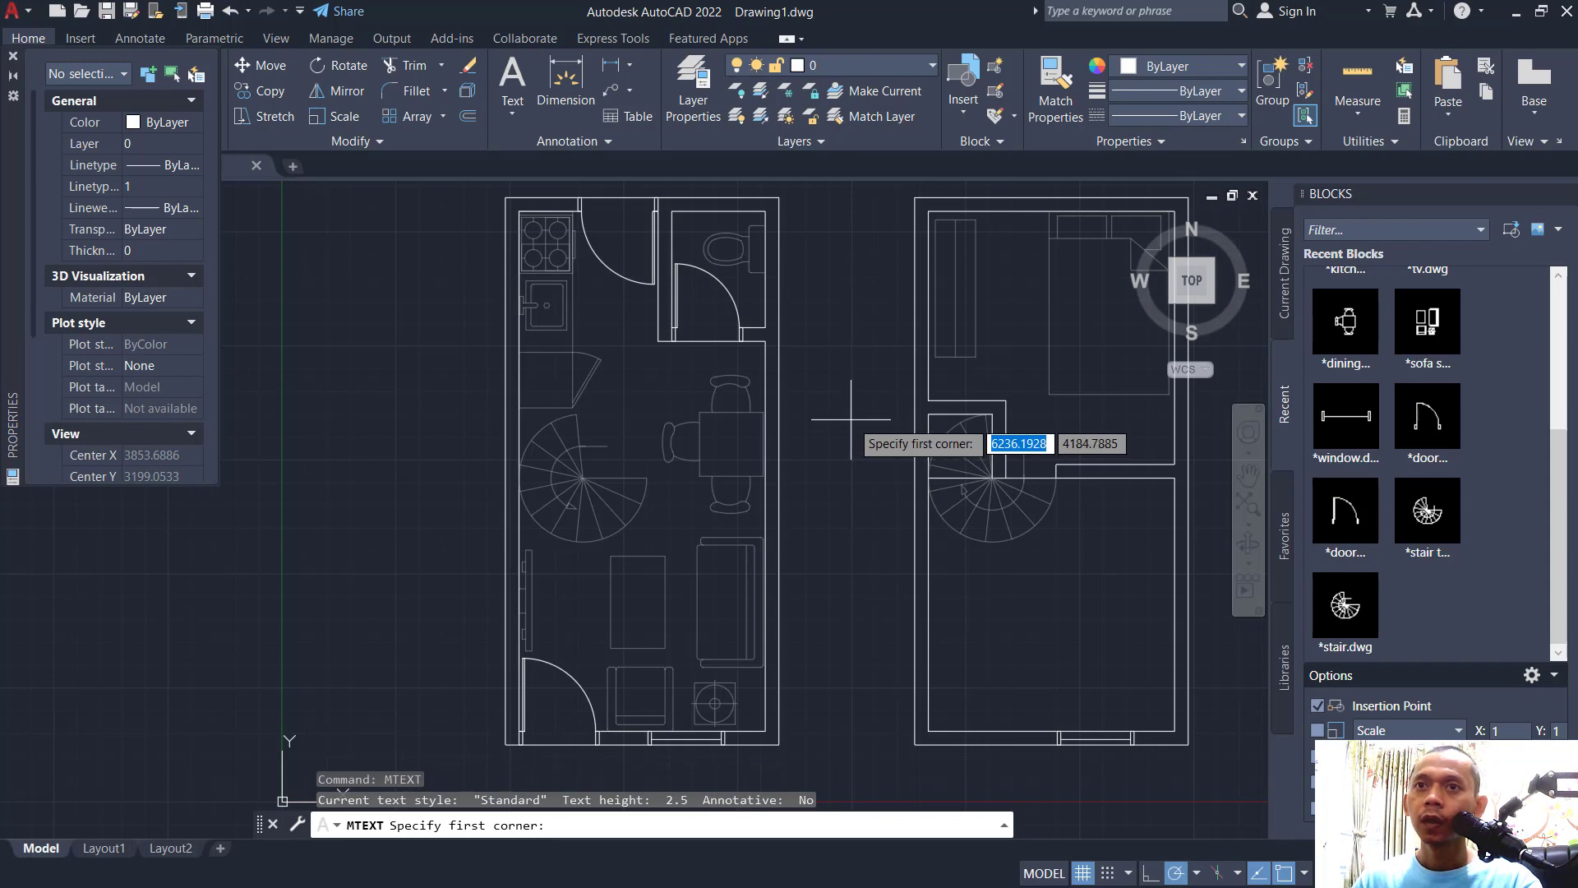
pyautogui.click(312, 315)
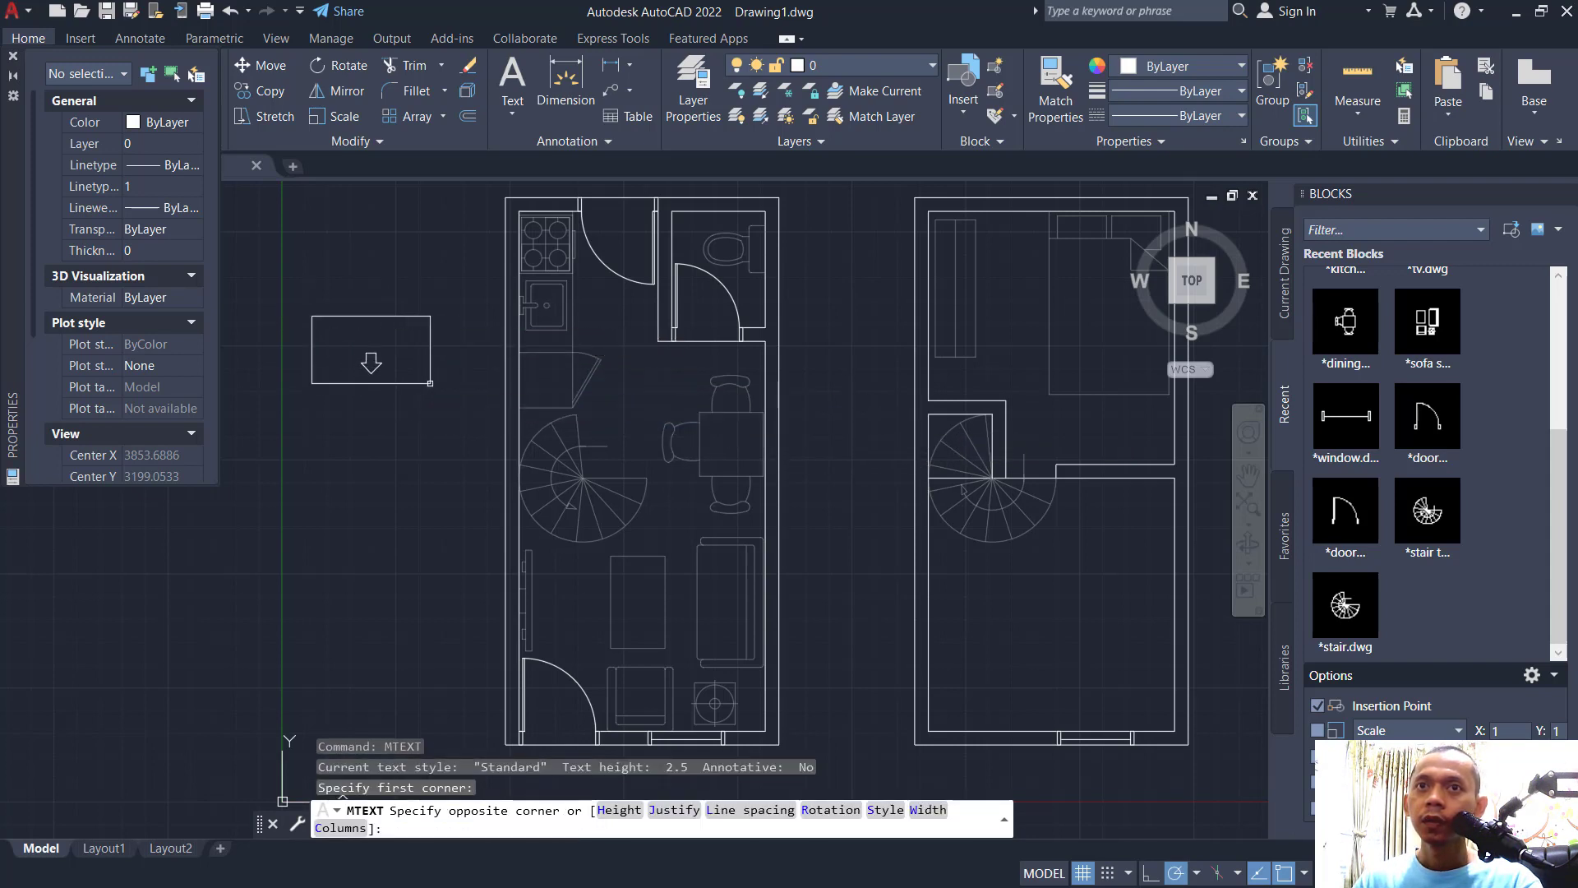
pyautogui.click(430, 383)
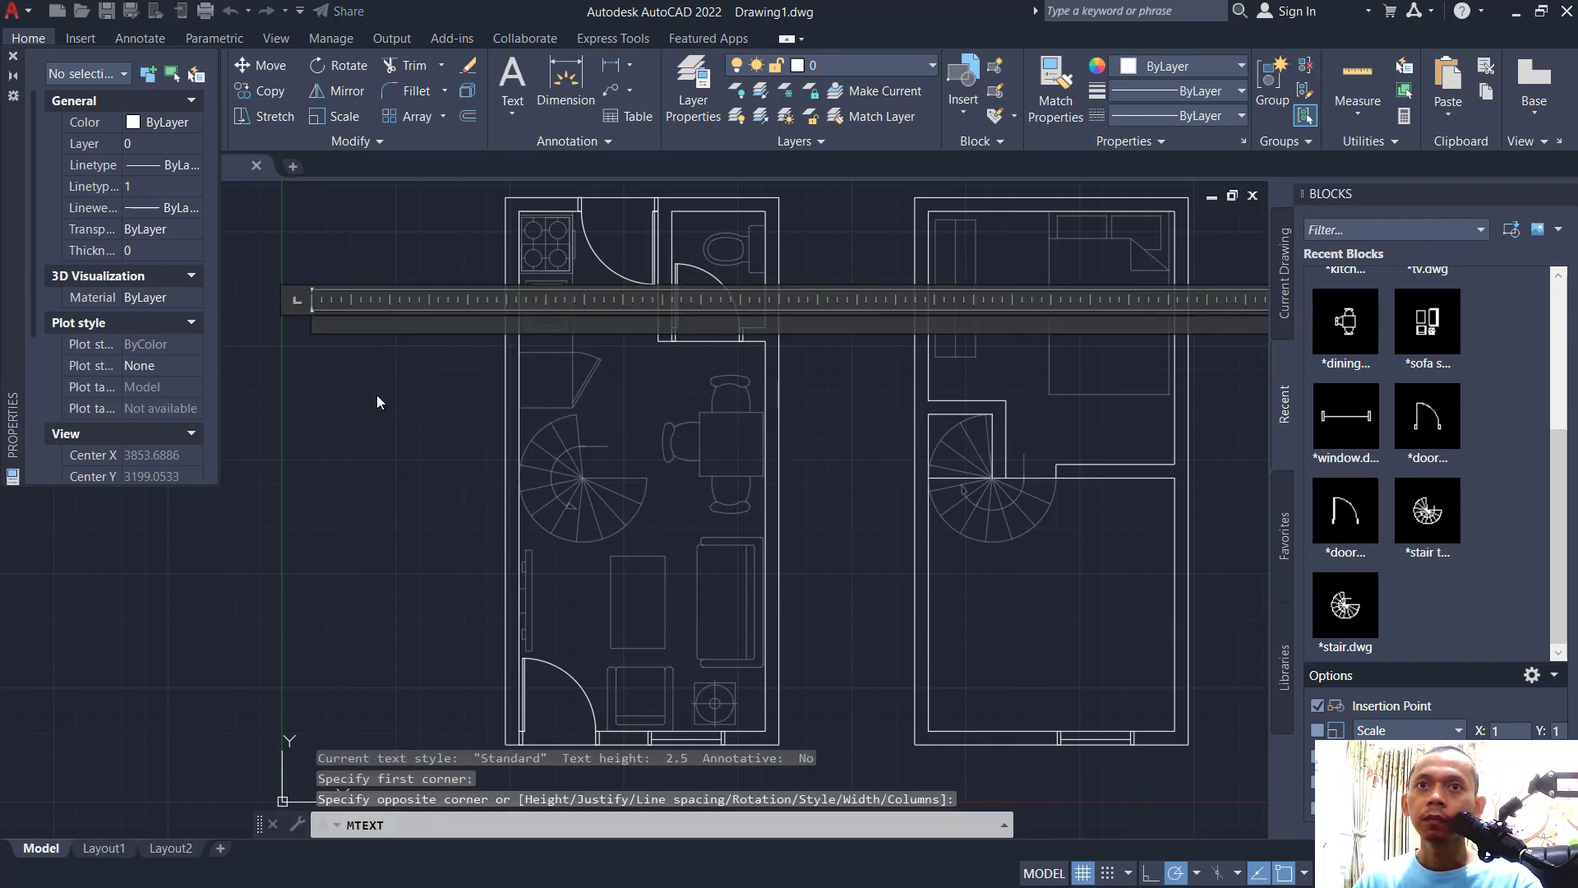
pyautogui.write('kit')
pyautogui.press('BackSpace')
pyautogui.press('BackSpace')
pyautogui.press('BackSpace')
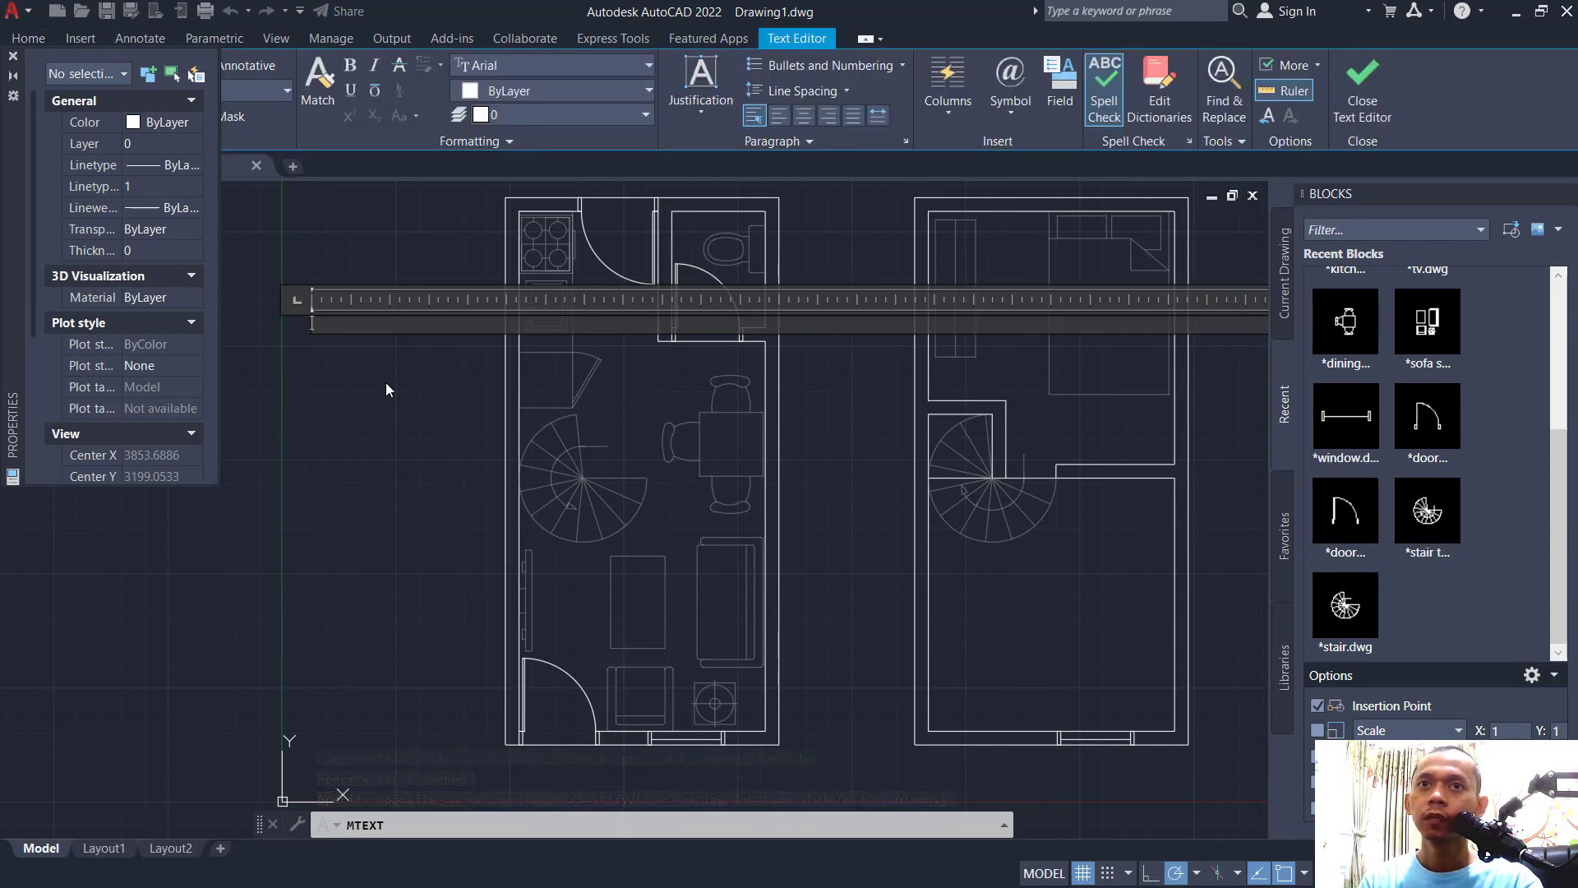
pyautogui.write('KITCHEN')
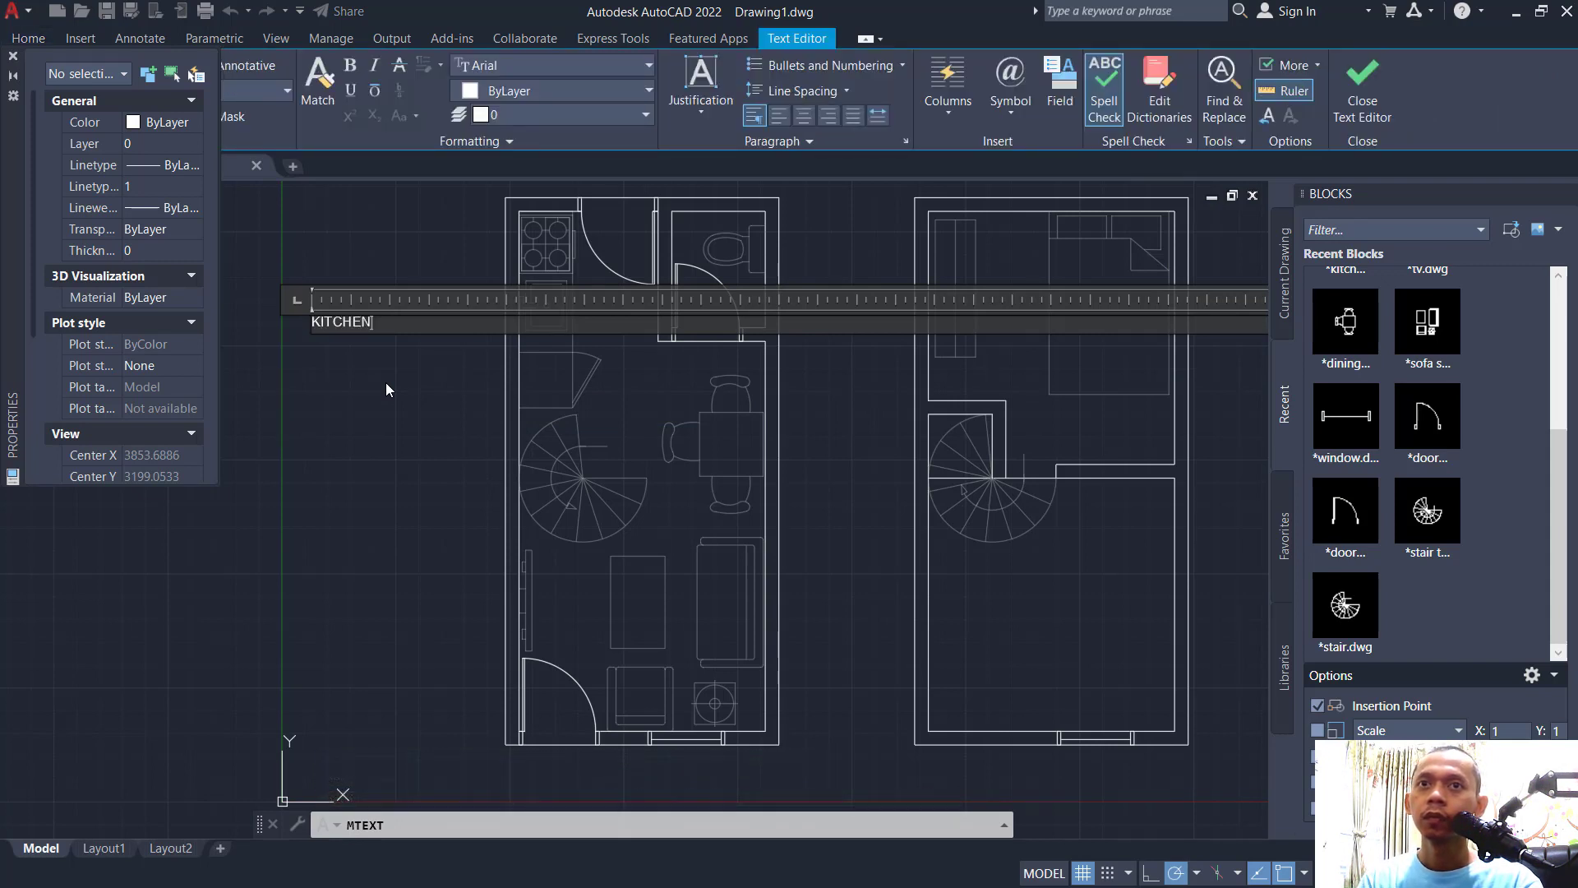
pyautogui.click(386, 389)
# Set the KITCHEN label's text height to 150
pyautogui.click(372, 267)
pyautogui.click(298, 387)
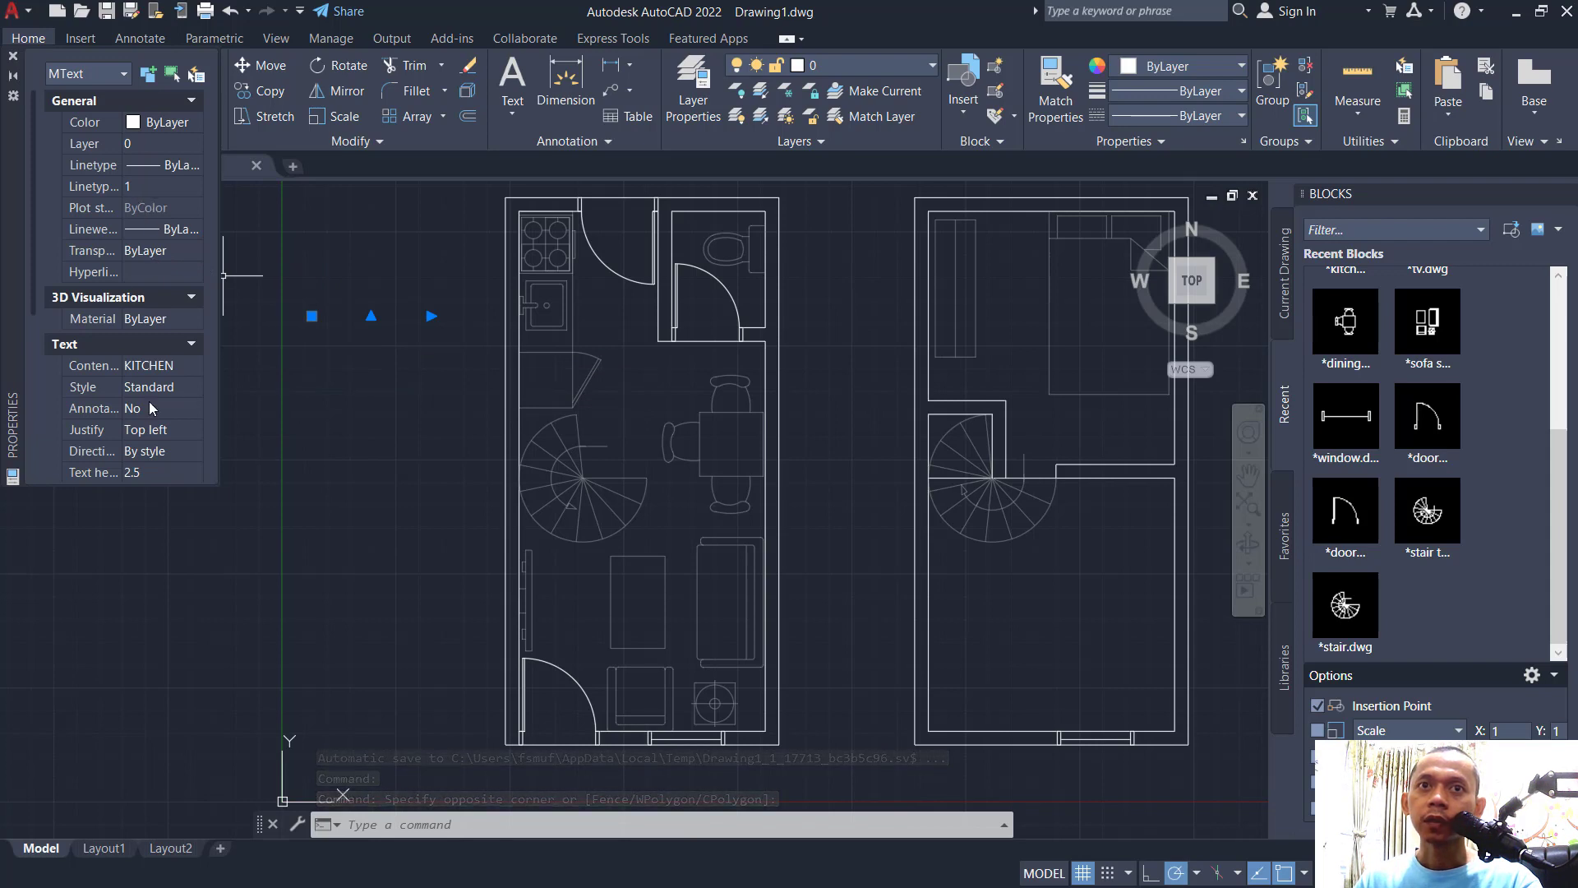
pyautogui.scroll(-2, 152, 409)
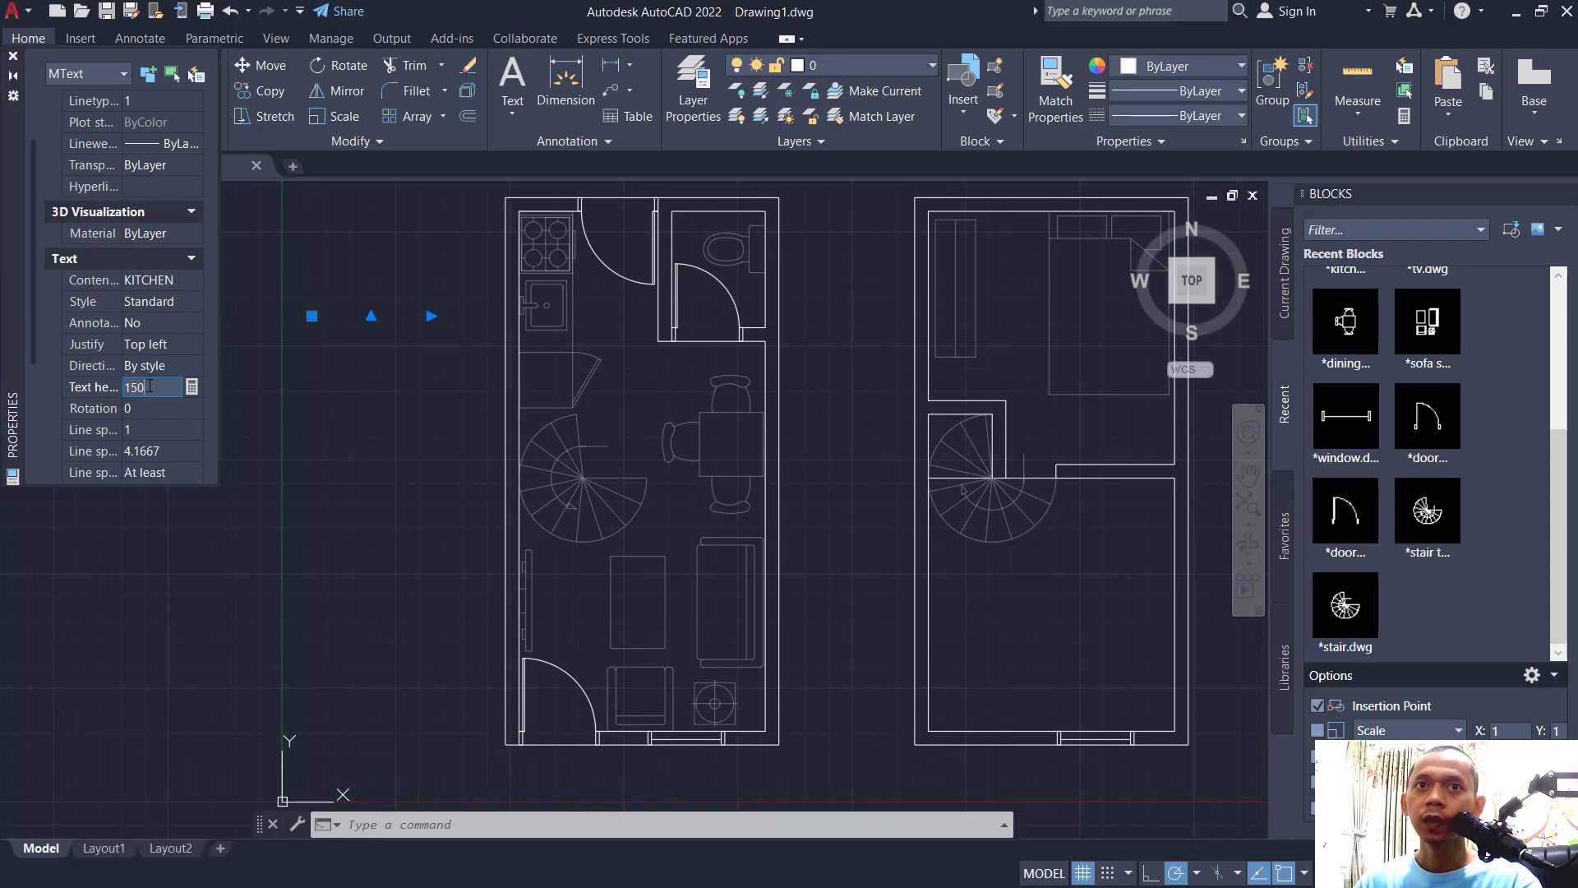
pyautogui.press('Return')
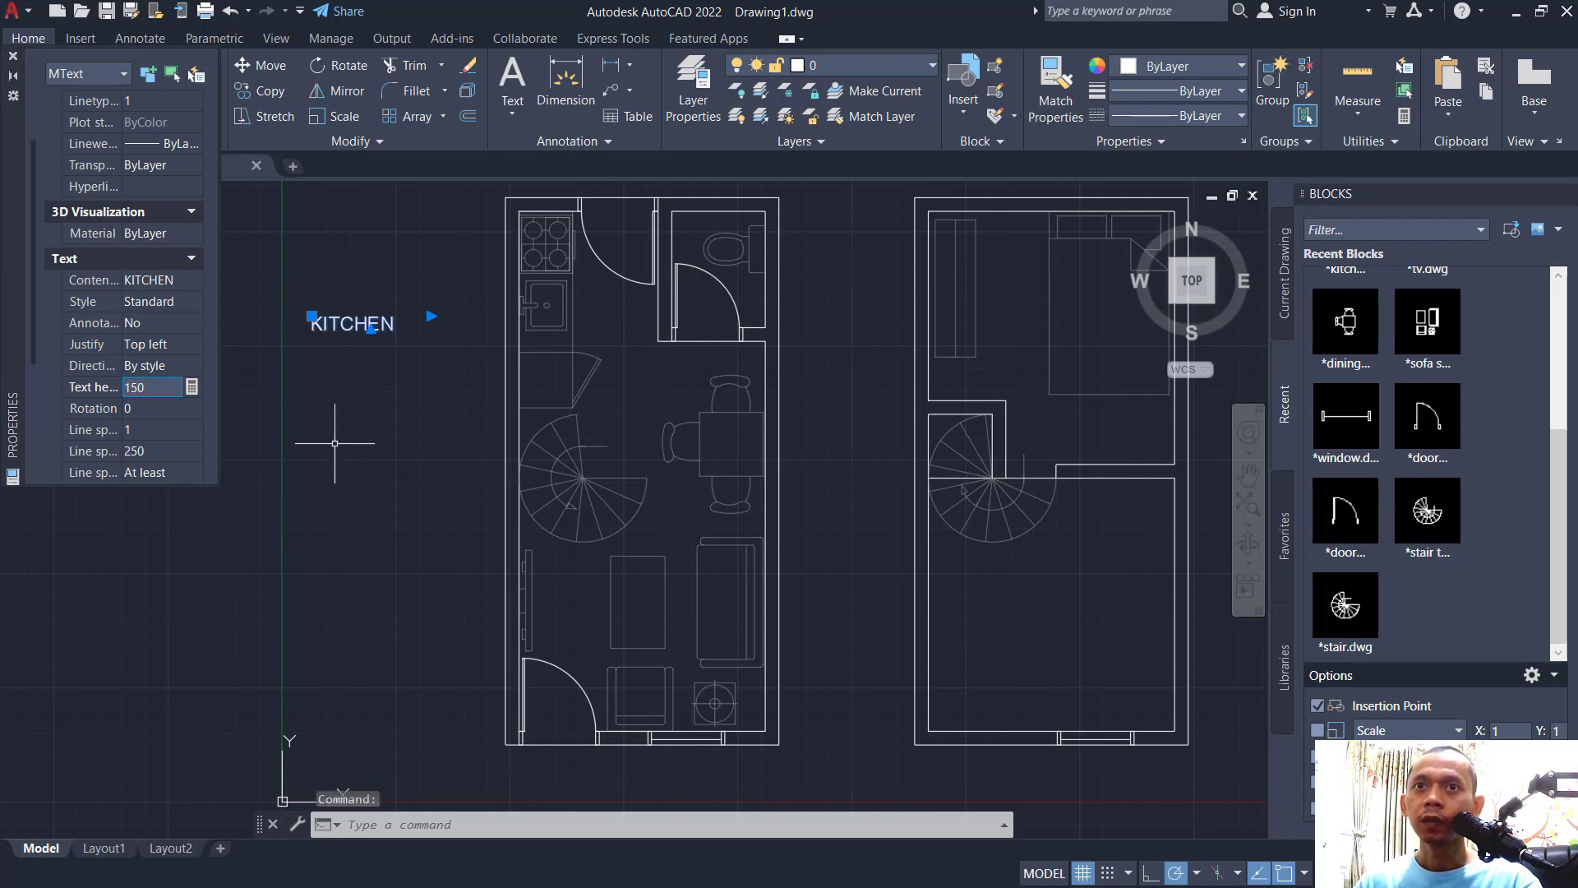
pyautogui.press('Escape')
# Copy the KITCHEN label into the left plan's kitchen and its toilet room
pyautogui.moveTo(380, 395); pyautogui.dragTo(398, 435, button='middle')
pyautogui.write('Co')
pyautogui.press('Return')
pyautogui.click(420, 329)
pyautogui.click(353, 397)
pyautogui.press('Return')
pyautogui.click(354, 370)
pyautogui.scroll(5, 600, 342)
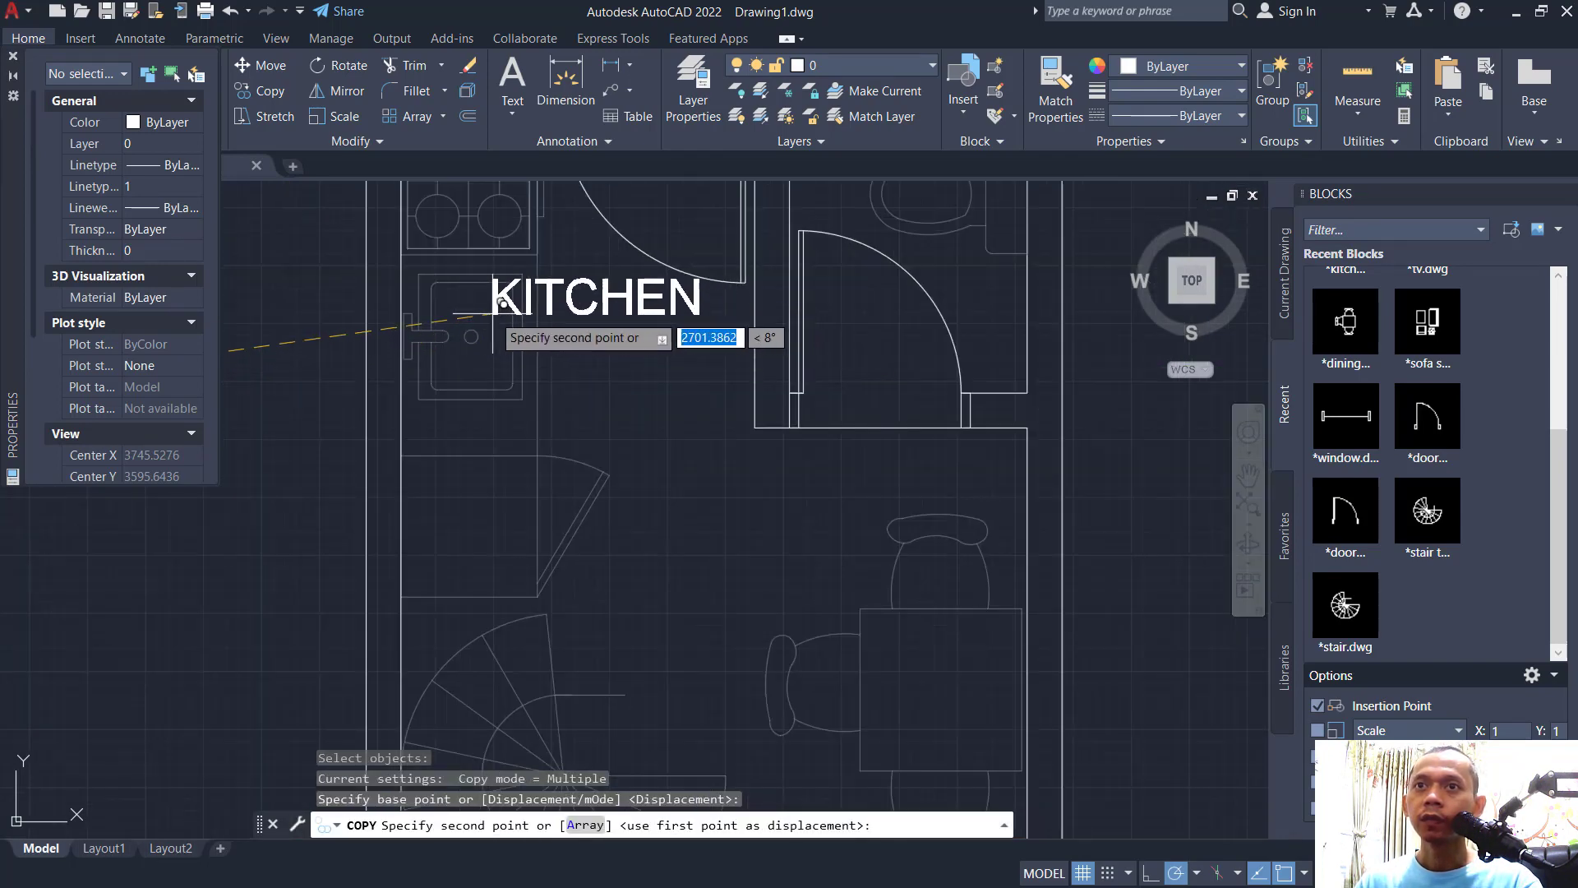
pyautogui.click(470, 329)
pyautogui.moveTo(470, 329); pyautogui.dragTo(421, 483, button='middle')
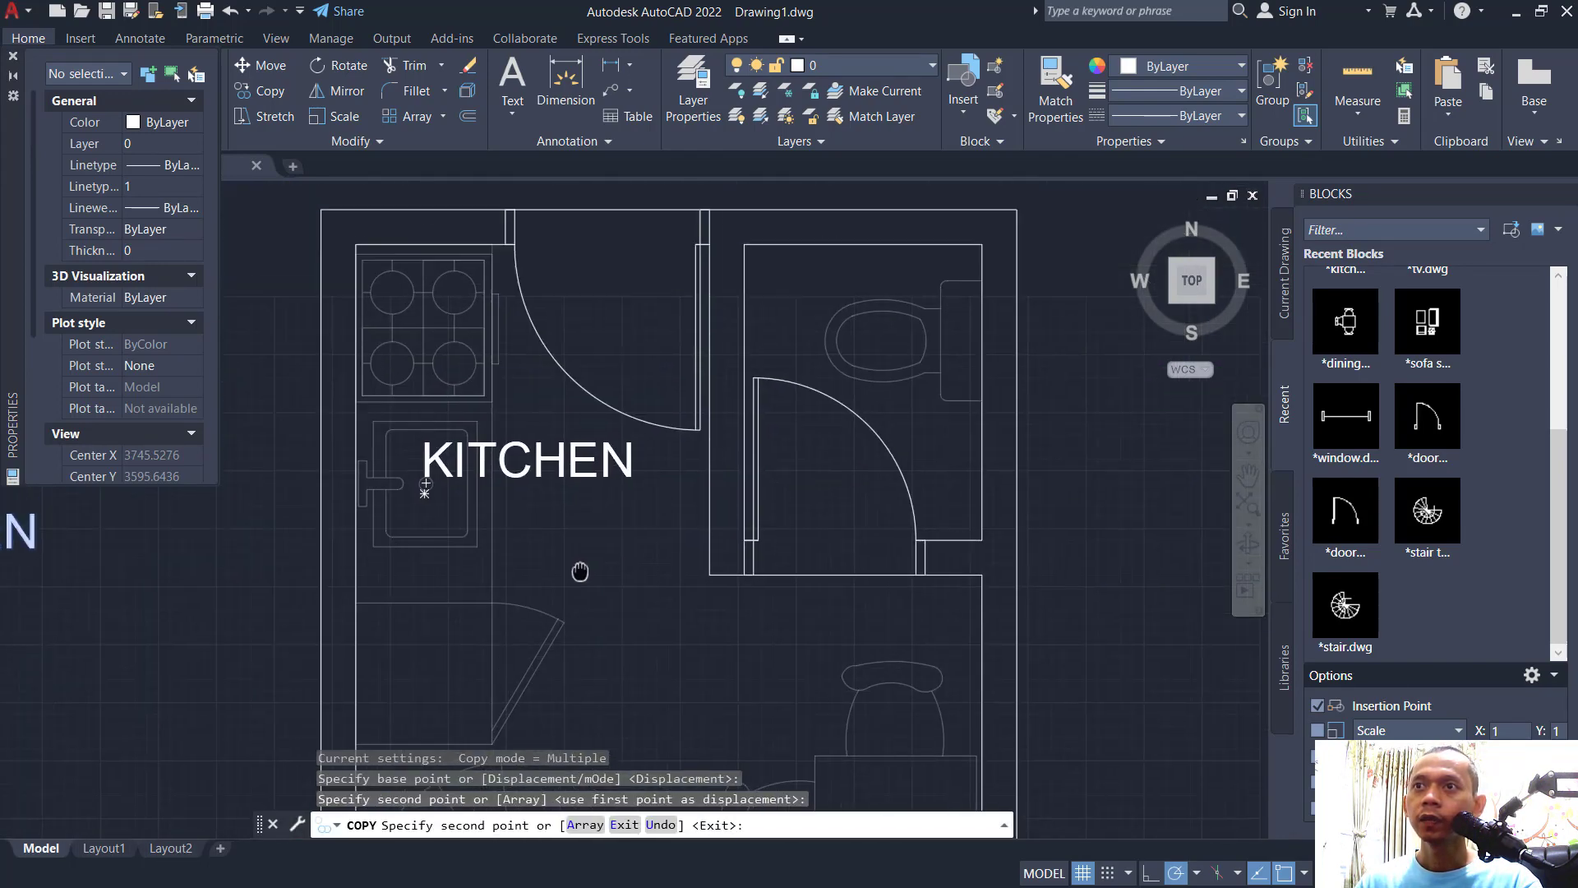
pyautogui.click(757, 333)
# Place further copies of the KITCHEN label in the left plan's dining area and living area
pyautogui.scroll(-2, 658, 606)
pyautogui.moveTo(658, 607); pyautogui.dragTo(691, 393, button='middle')
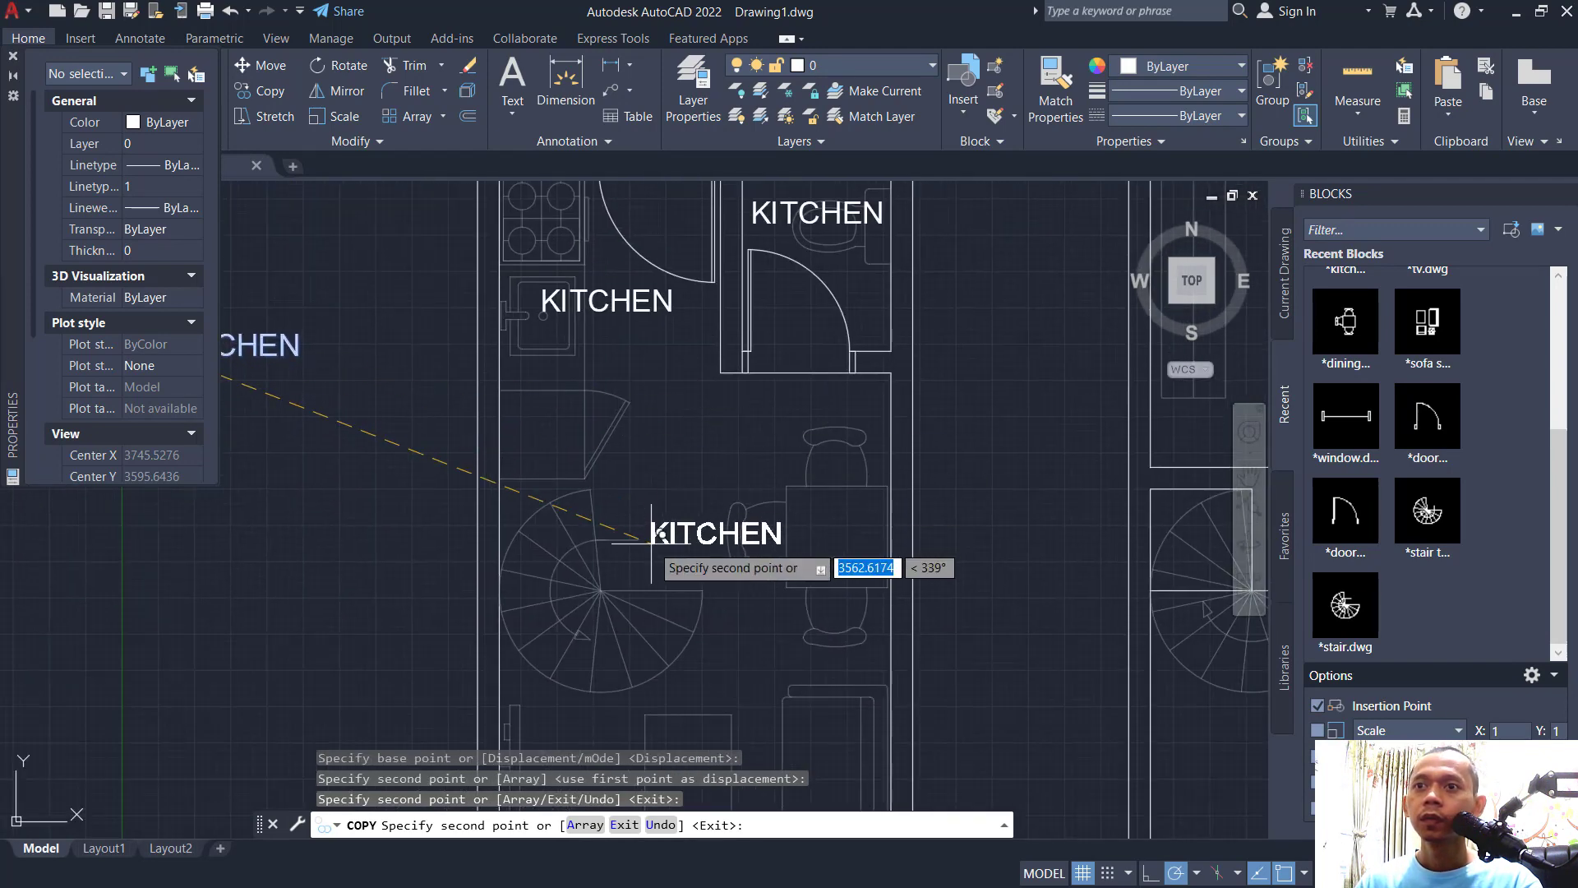
pyautogui.click(690, 523)
pyautogui.moveTo(724, 608); pyautogui.dragTo(760, 333, button='middle')
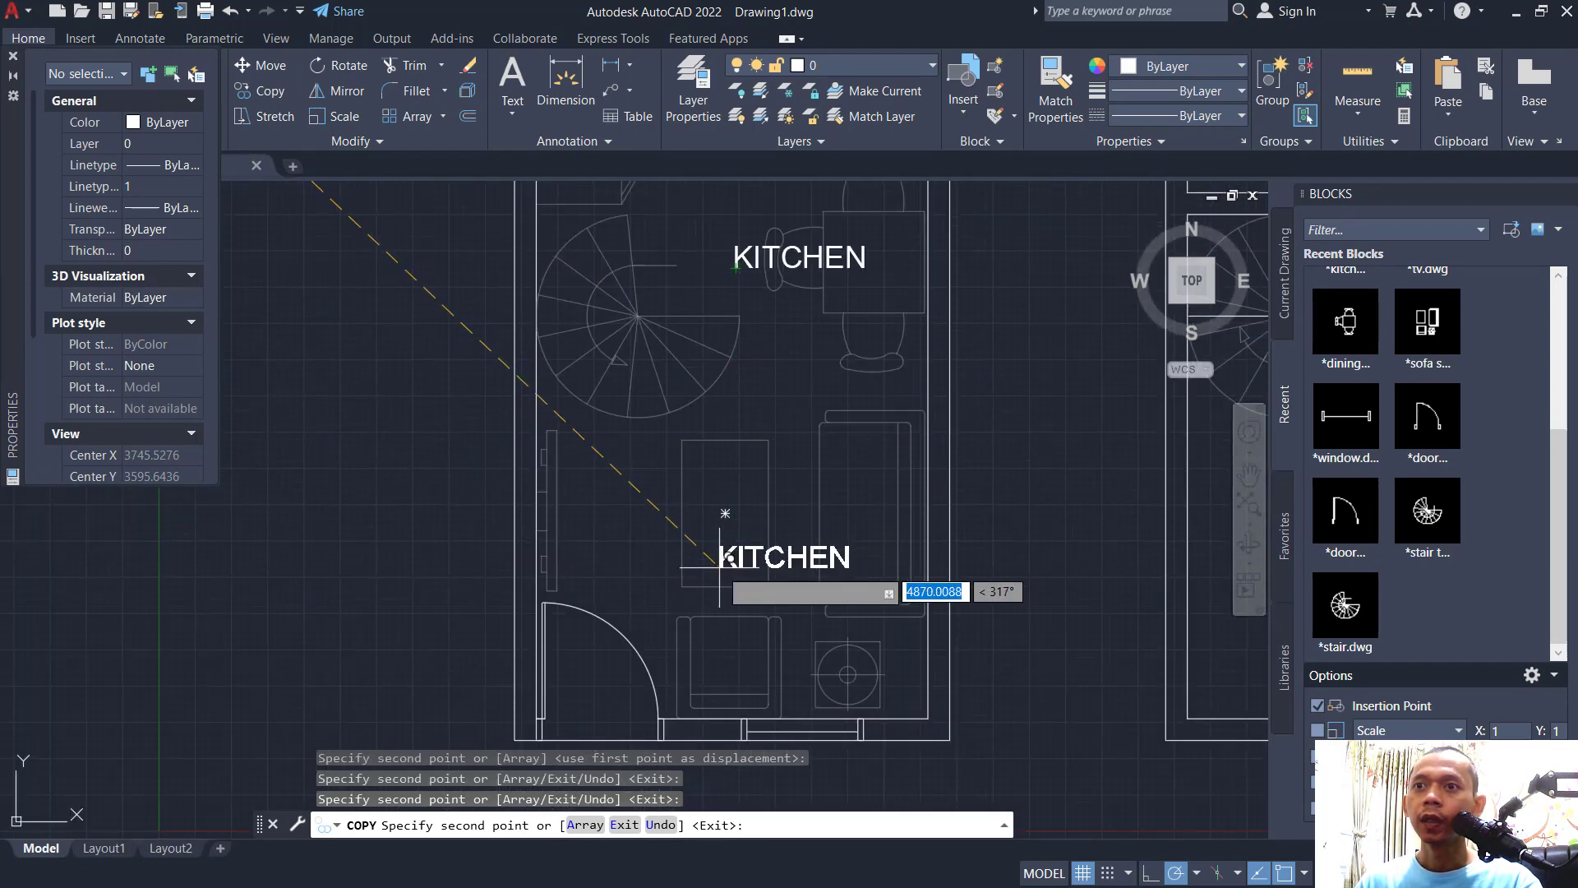
pyautogui.click(724, 549)
# Place another copy of the KITCHEN label in the right plan's upper room, between the cupboard and the bed
pyautogui.scroll(-3, 764, 575)
pyautogui.moveTo(953, 411); pyautogui.dragTo(760, 476, button='middle')
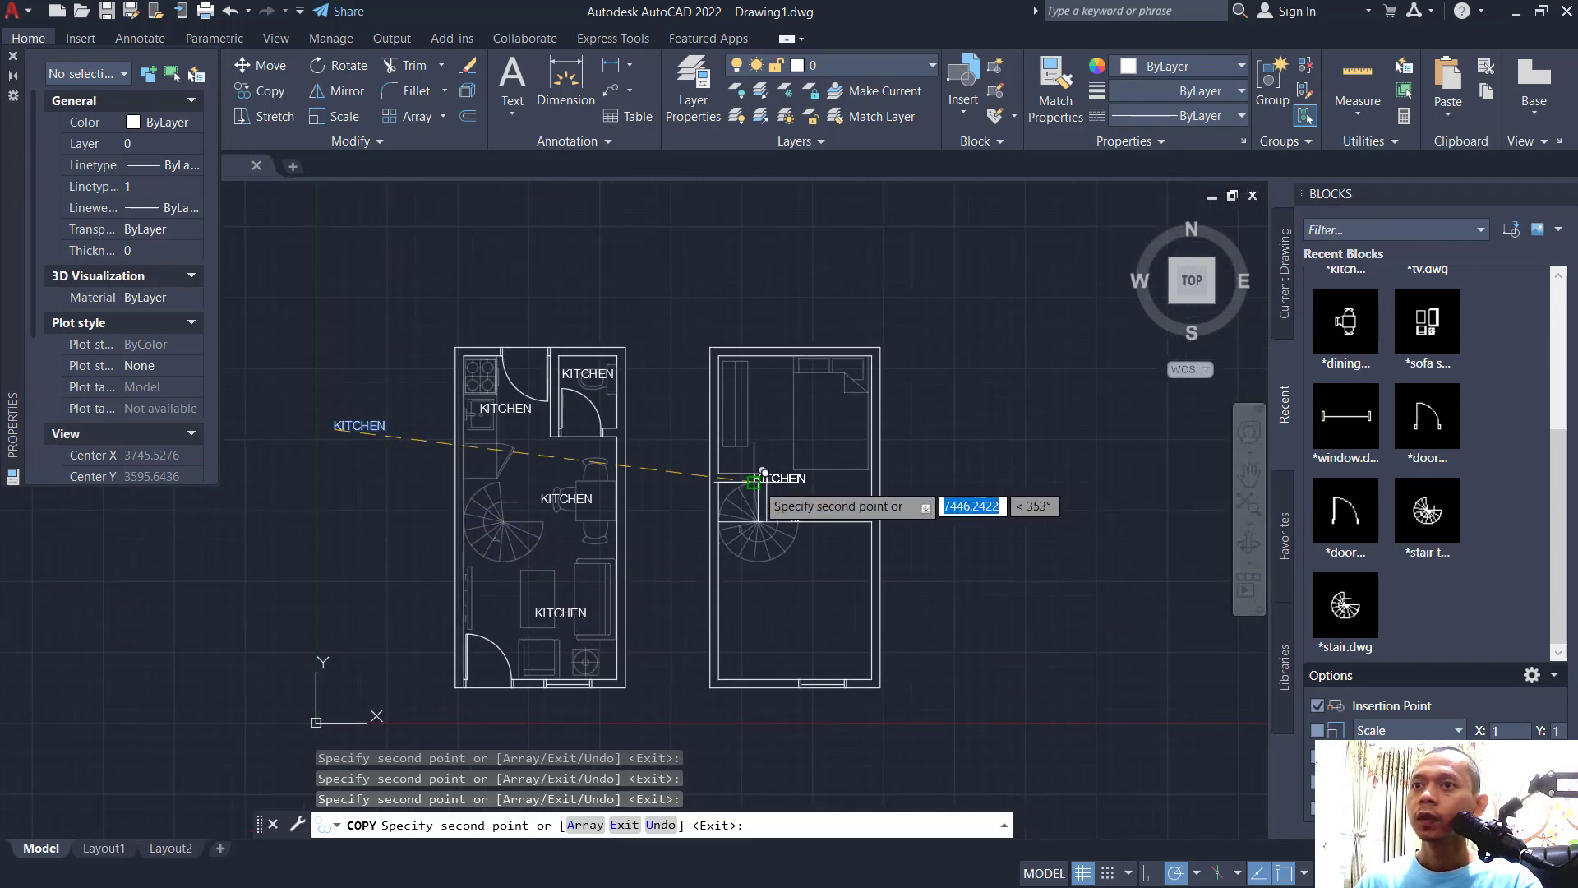
pyautogui.click(766, 424)
pyautogui.scroll(6, 768, 429)
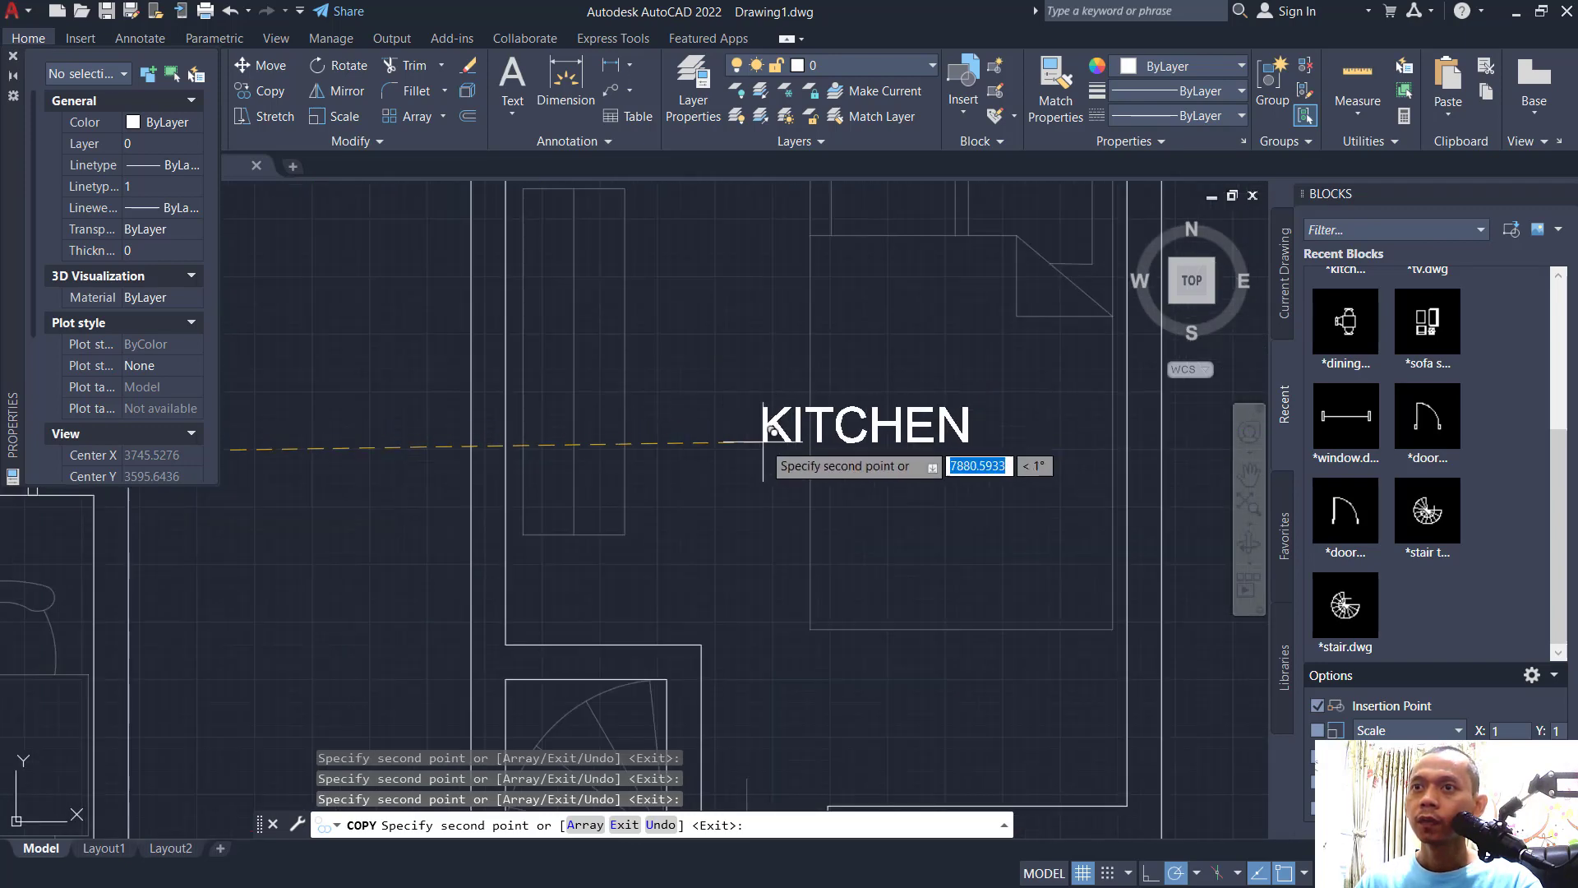
pyautogui.scroll(-6, 760, 467)
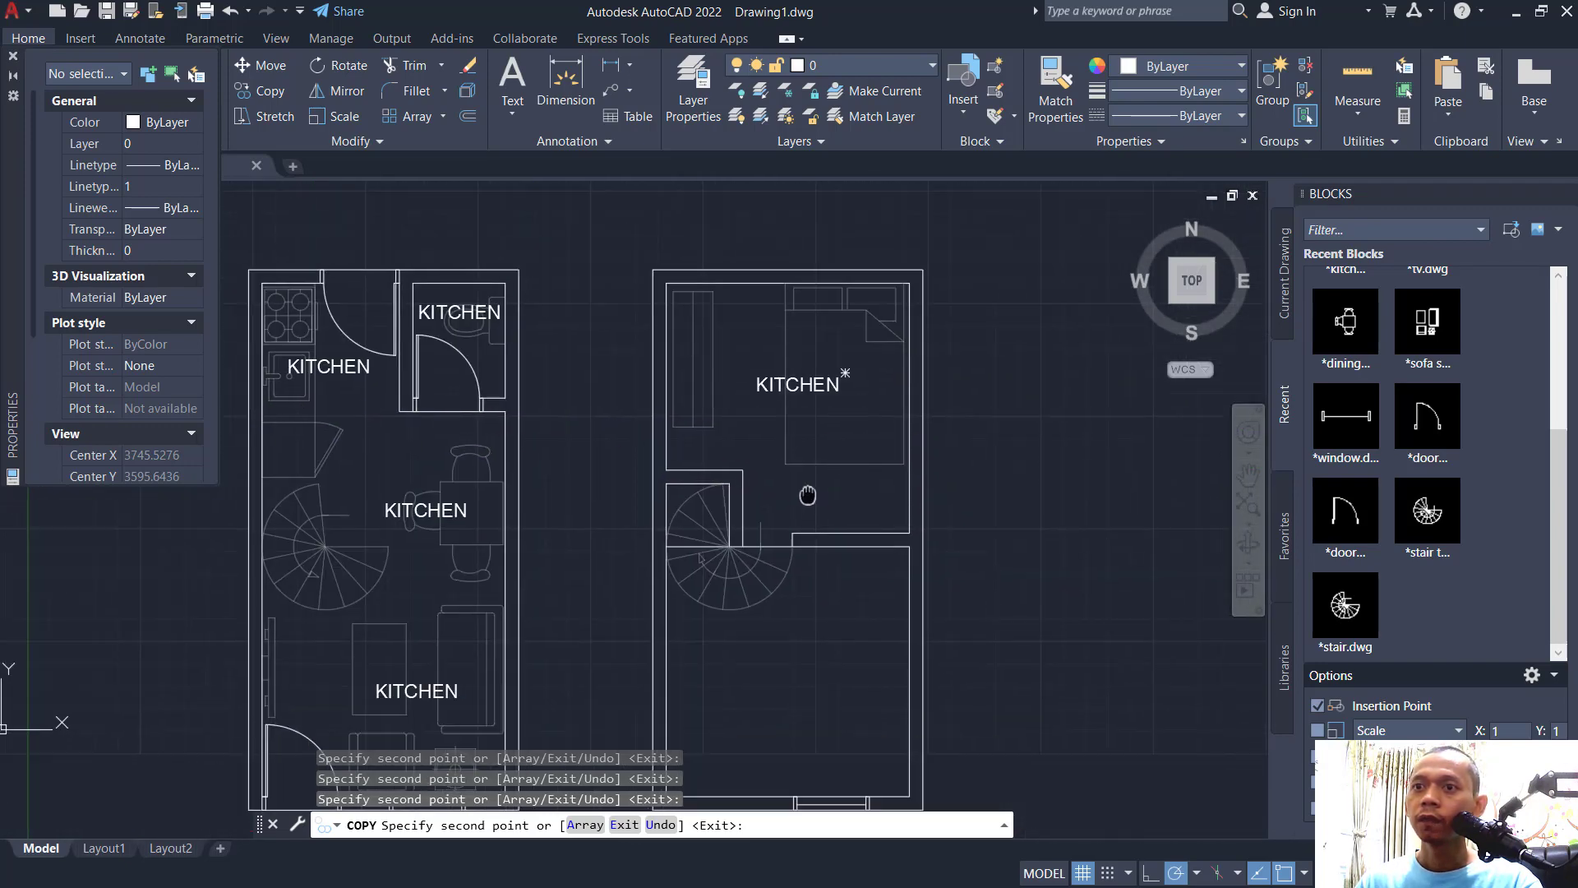
# Place a last copy of the KITCHEN label in the right plan's lower room and finish copying
pyautogui.click(744, 625)
pyautogui.press('Return')
pyautogui.moveTo(581, 632); pyautogui.dragTo(788, 534, button='middle')
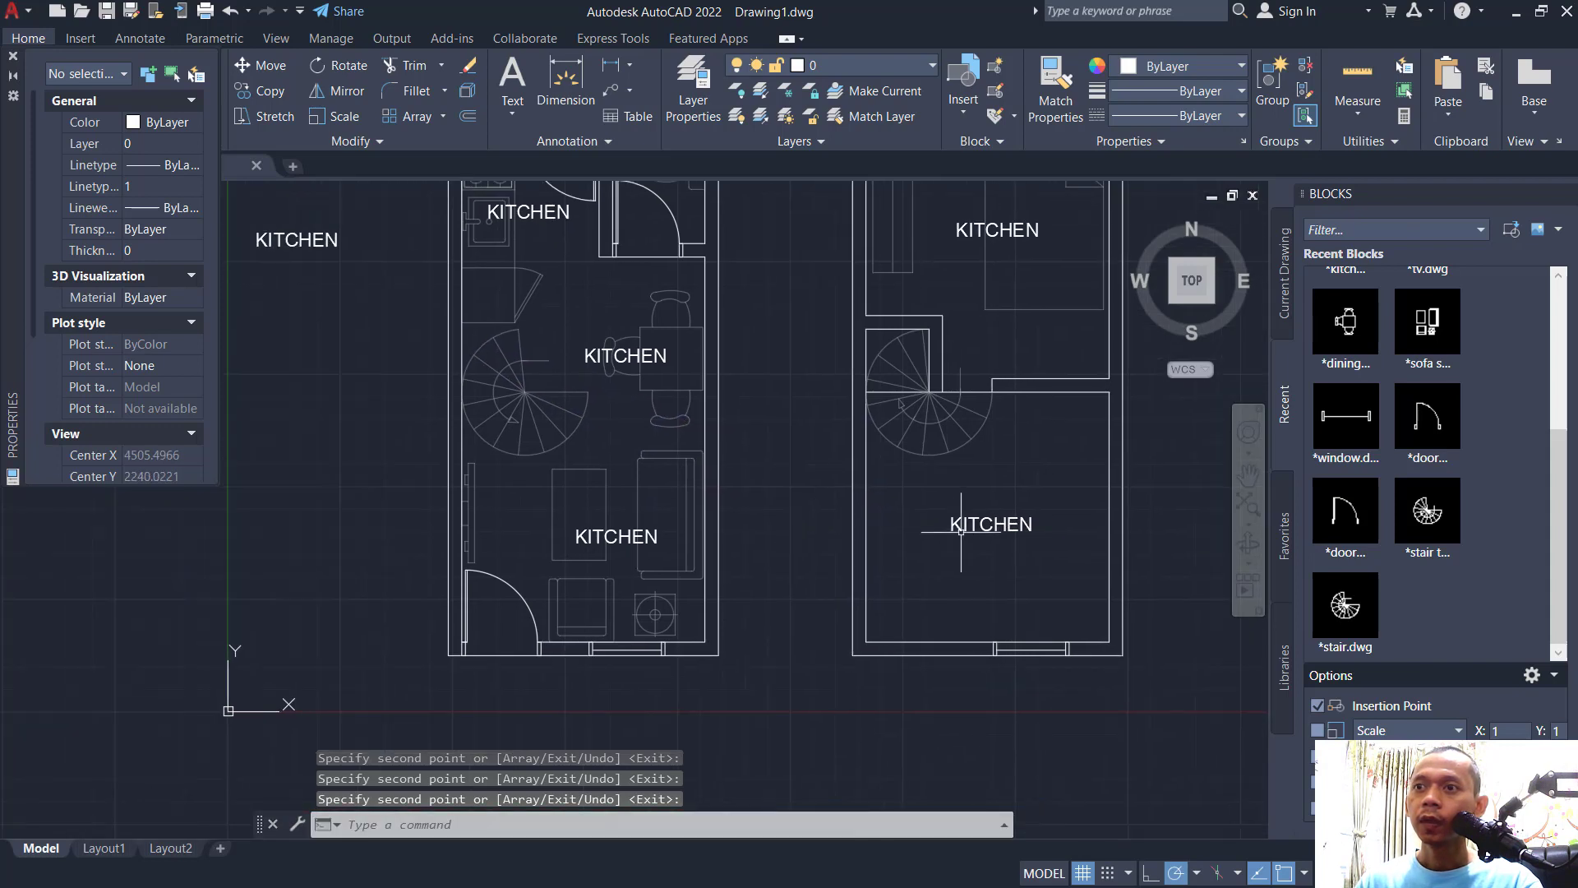
# Change the label in the right plan's lower room to OPEN TO BELOW on two centred lines
pyautogui.click(974, 526)
pyautogui.doubleClick(973, 527)
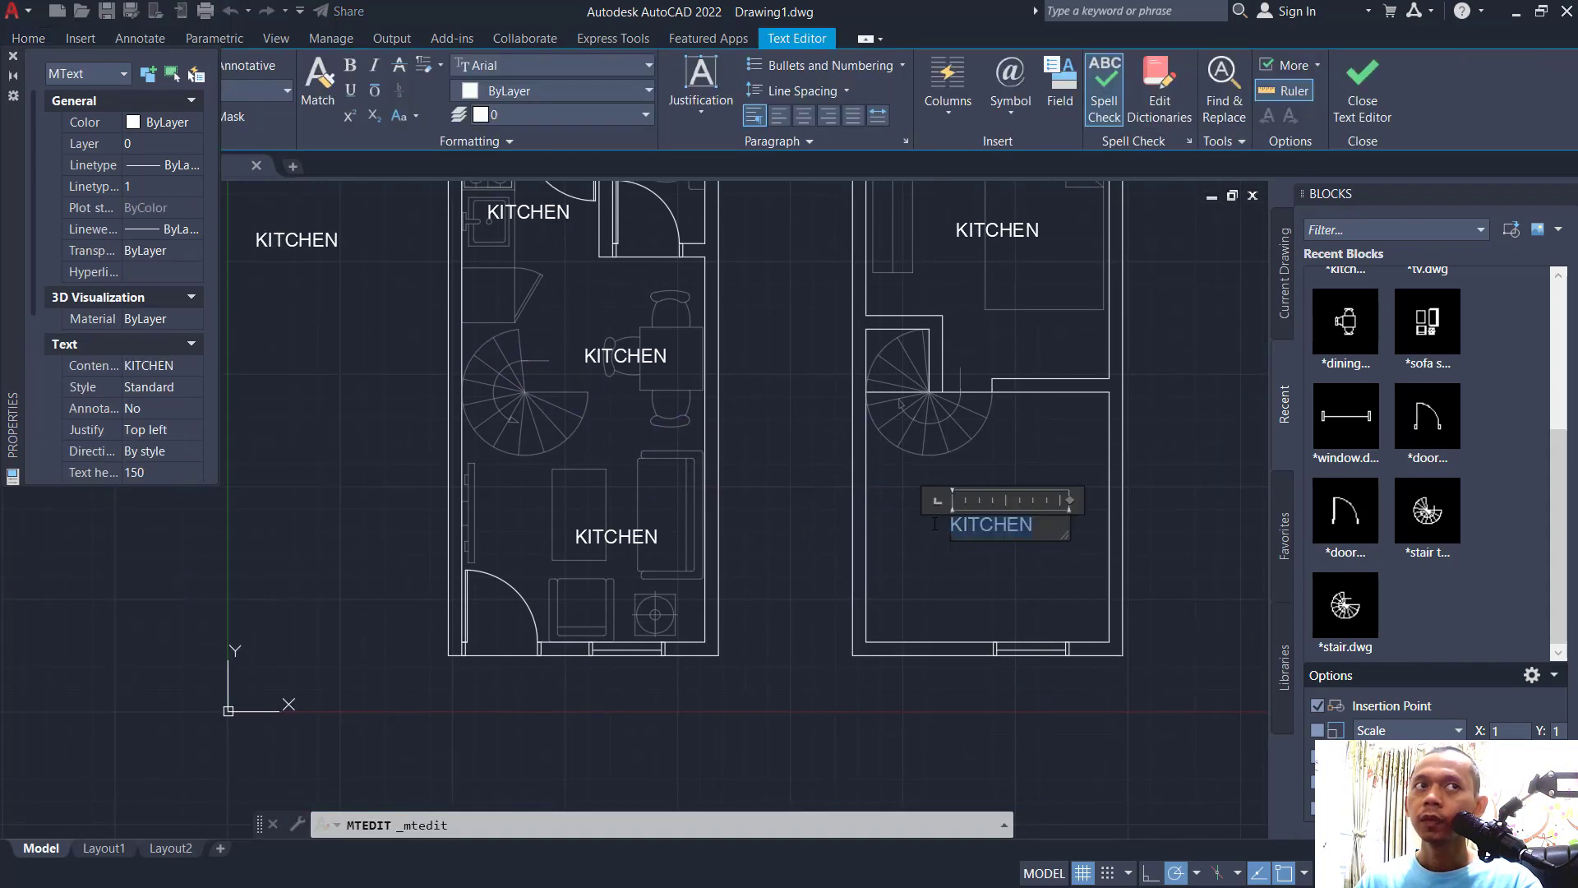
pyautogui.write('OPEN TO')
pyautogui.press('Return')
pyautogui.write('BELOW')
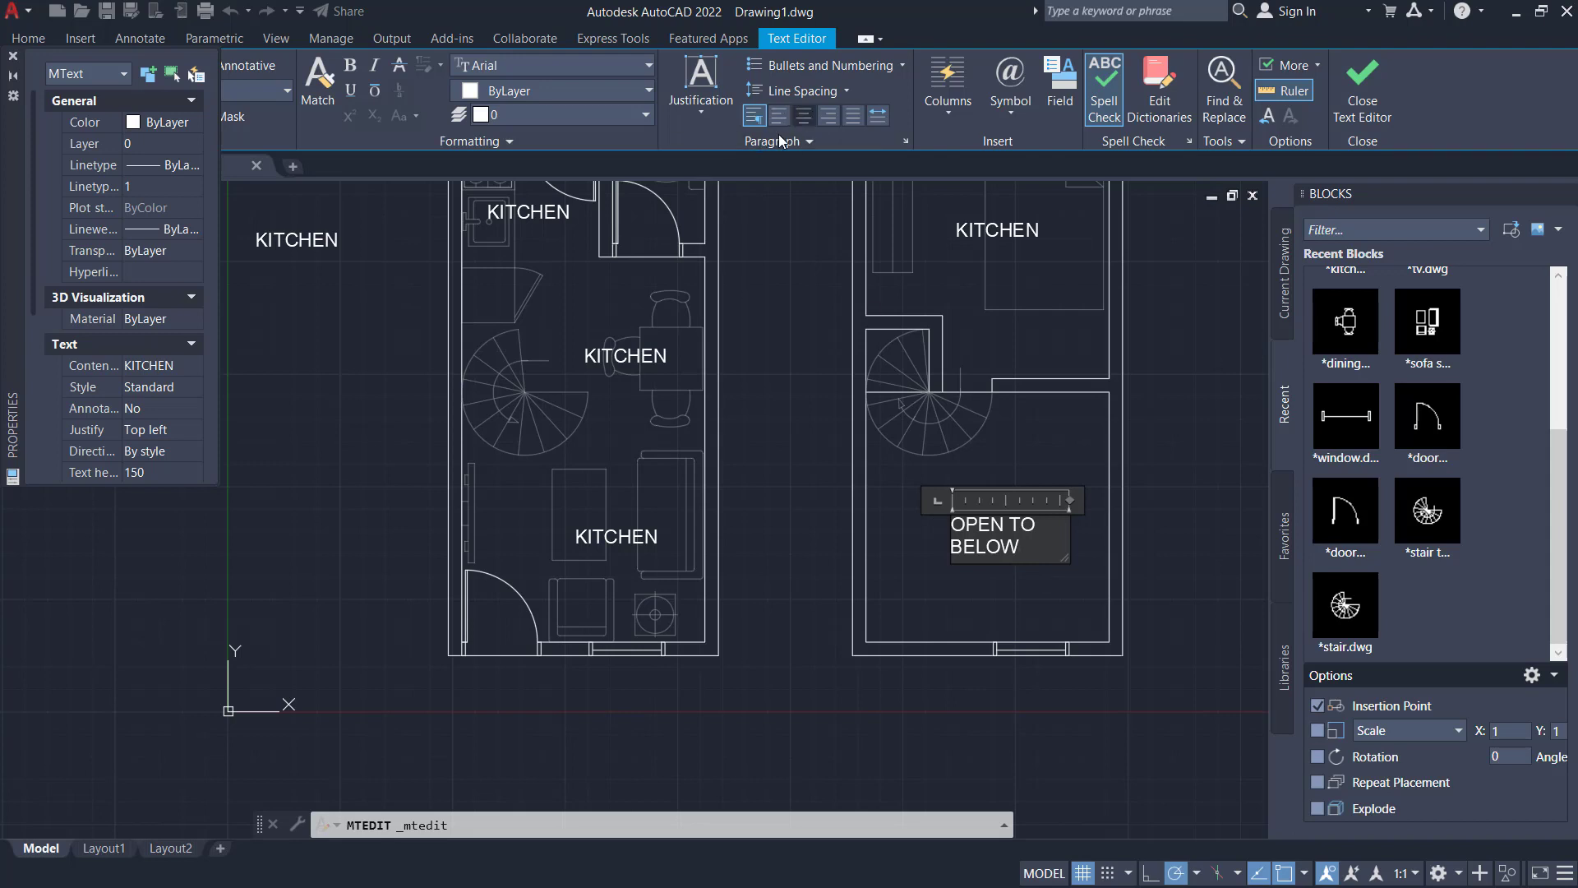
pyautogui.hotkey('ctrl', 'e')
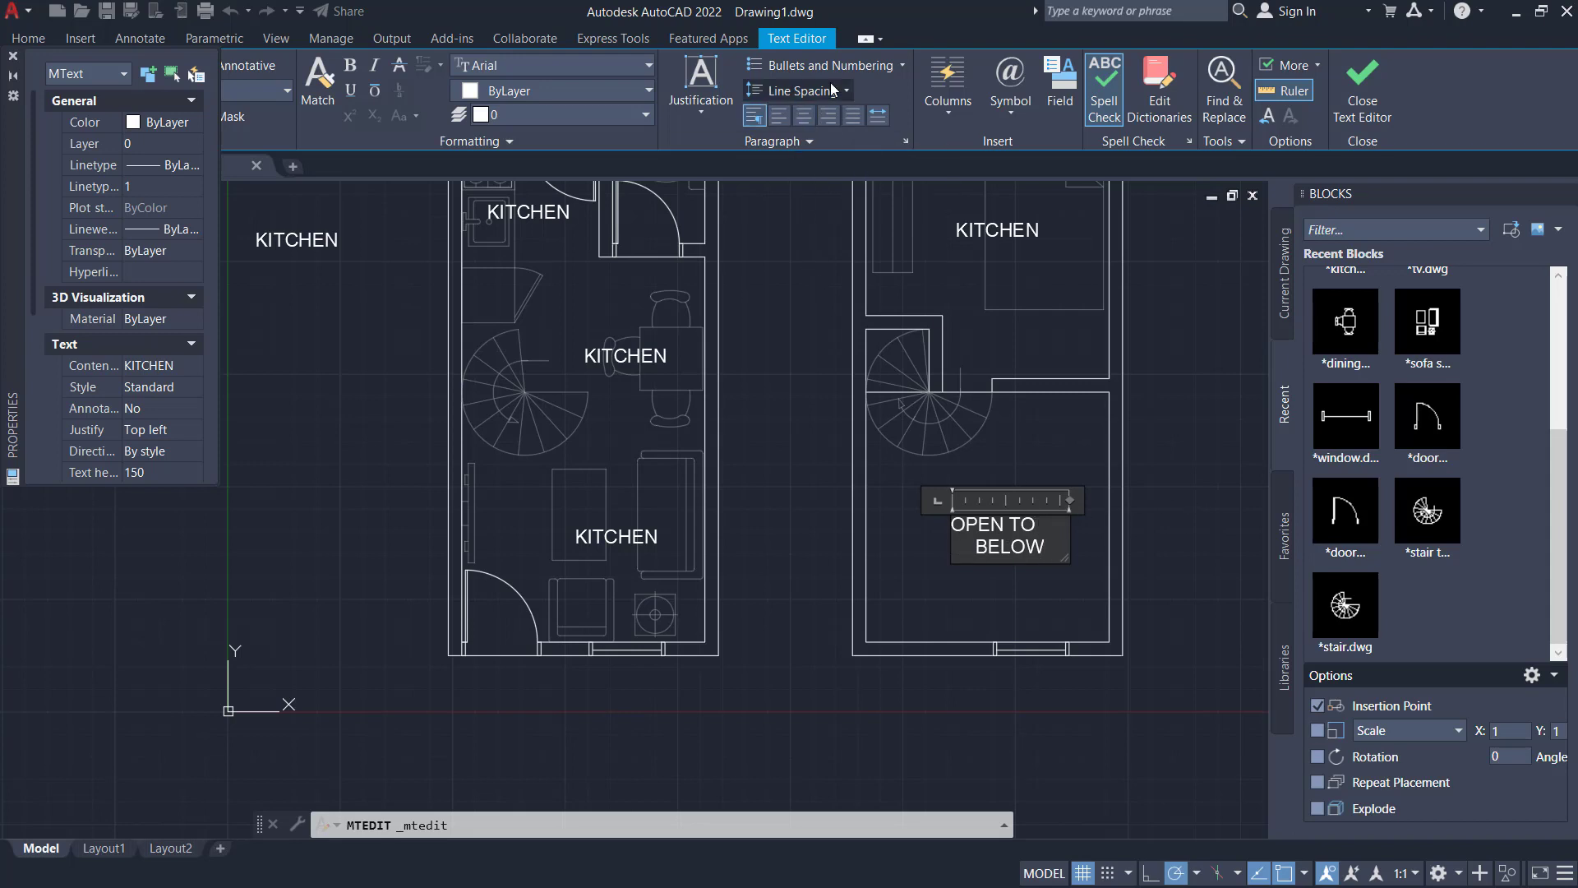
pyautogui.click(1150, 424)
# Change the label in the right plan's upper room to BEDROOM
pyautogui.moveTo(1019, 229); pyautogui.dragTo(953, 380, button='middle')
pyautogui.doubleClick(954, 382)
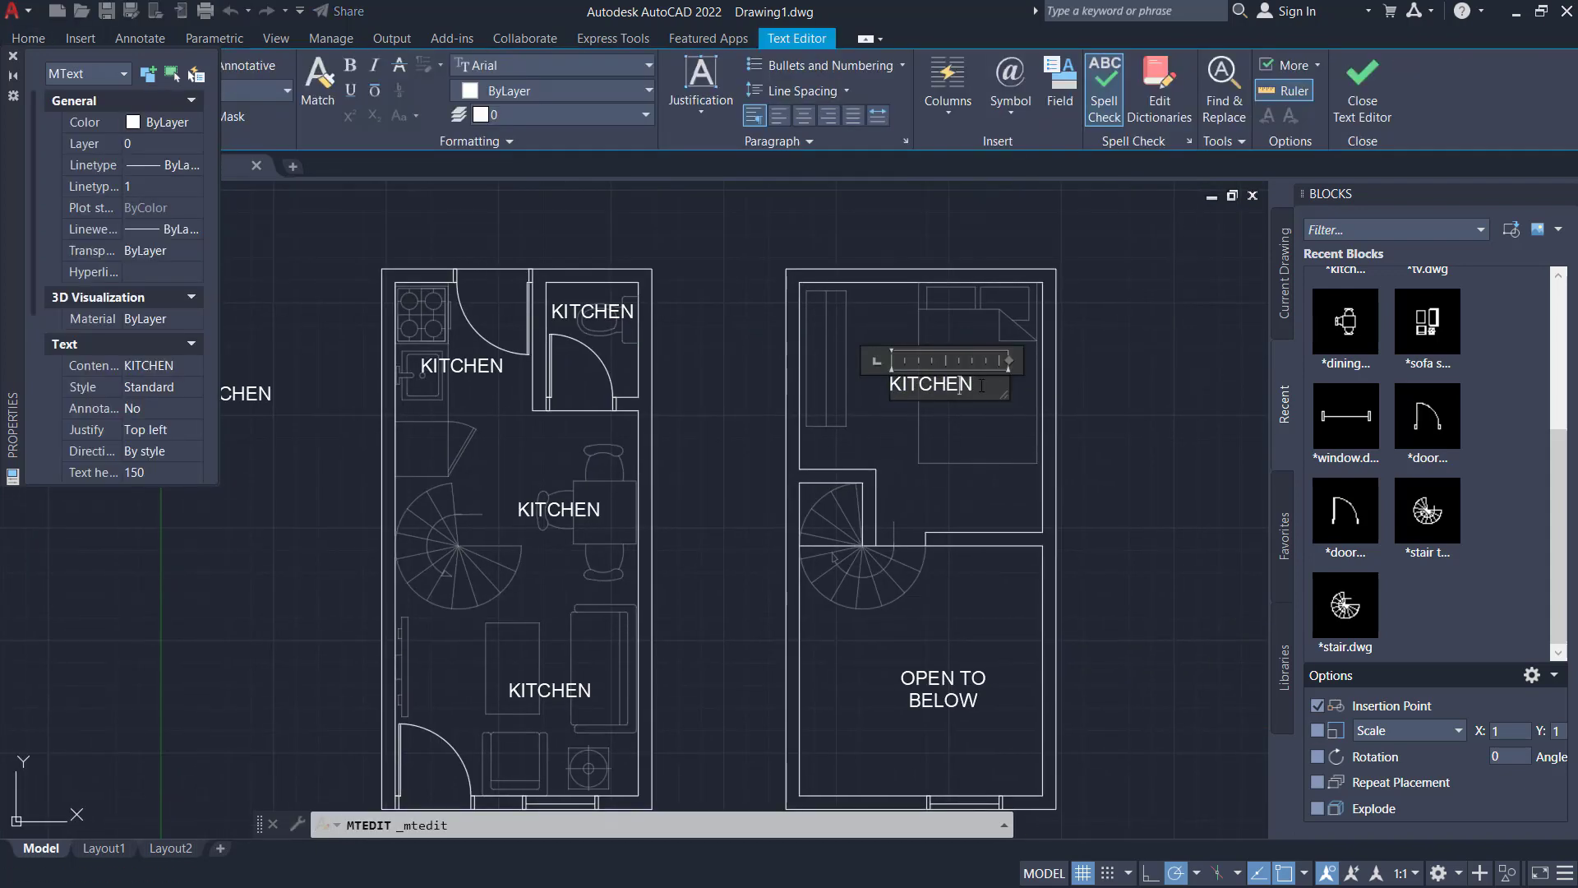
pyautogui.write('BEDROOM')
pyautogui.click(1122, 490)
# Change the label in the left plan's small upper corner room to TOILET
pyautogui.moveTo(637, 361); pyautogui.dragTo(925, 416, button='middle')
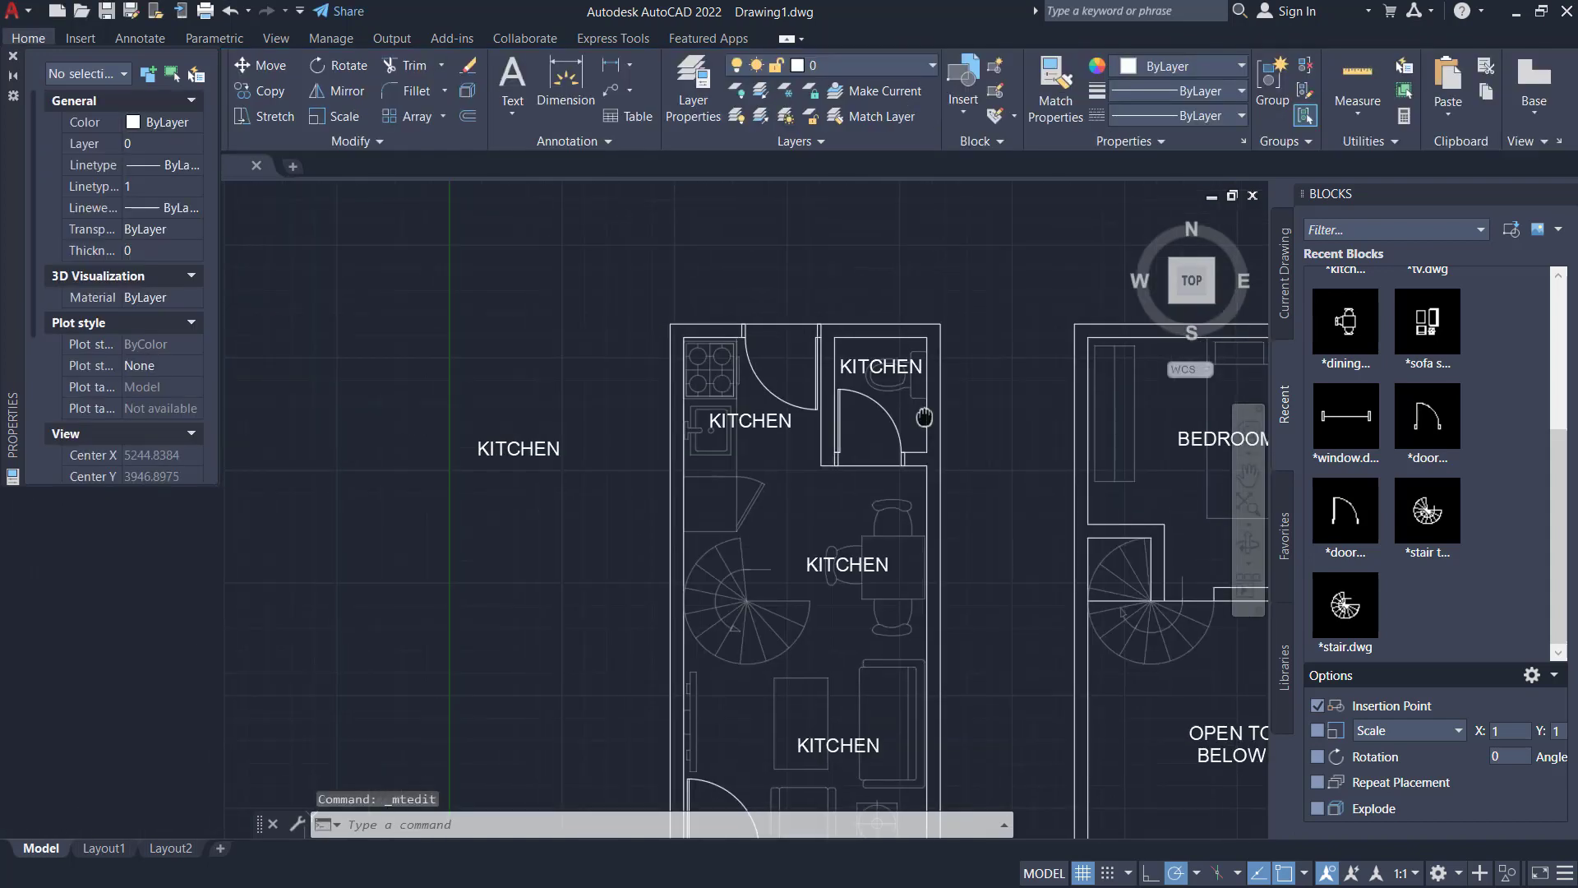
pyautogui.doubleClick(876, 365)
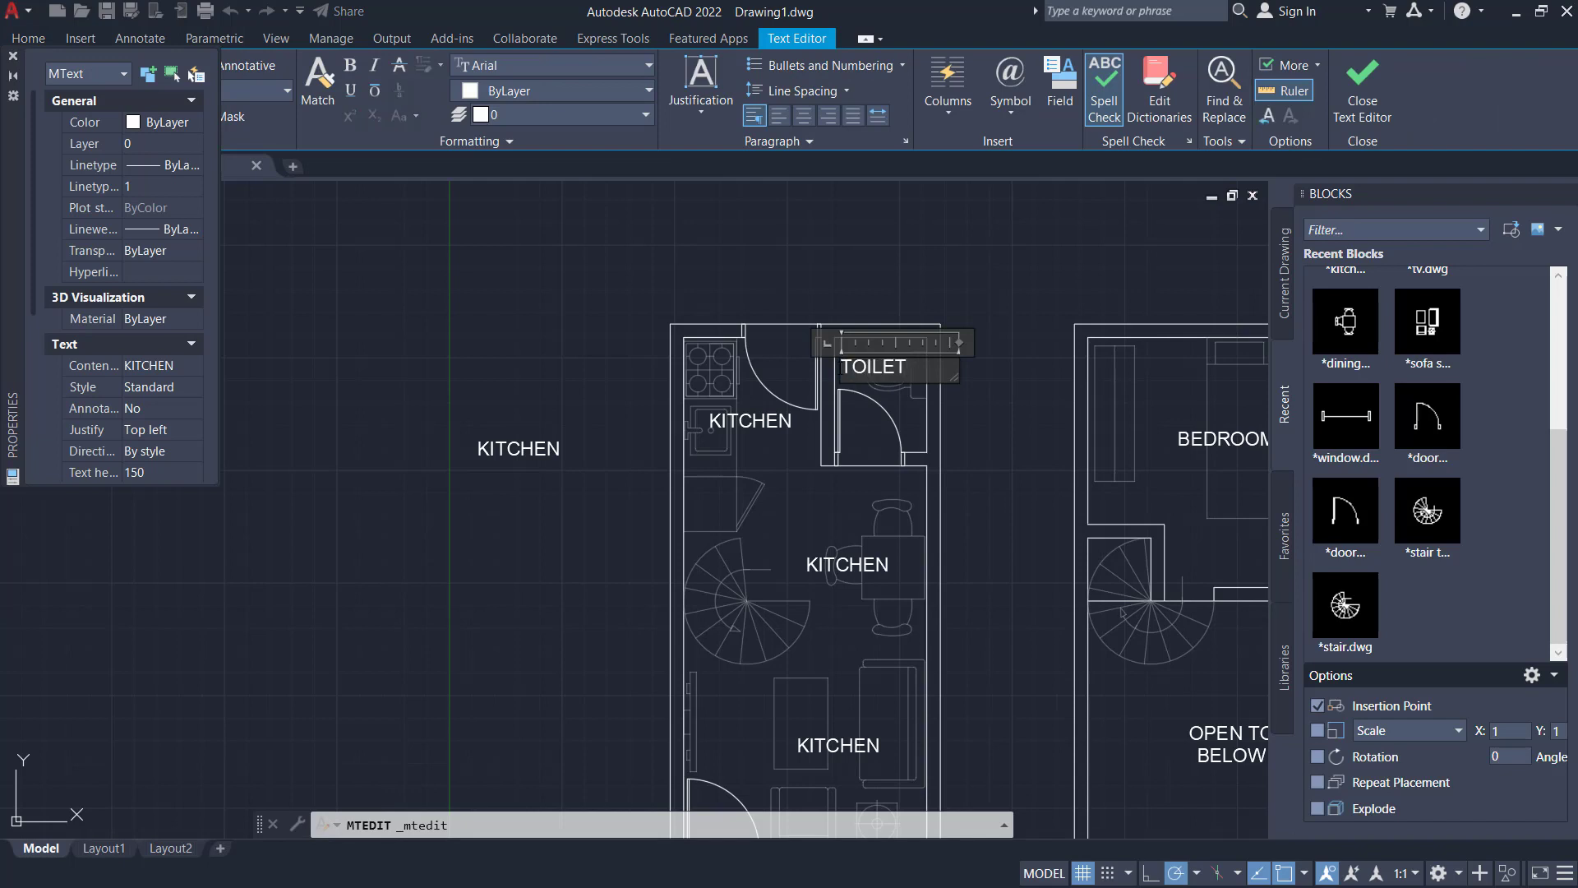
pyautogui.click(966, 448)
# Change the label beside the left plan's dining table to DINING
pyautogui.moveTo(855, 534); pyautogui.dragTo(855, 394, button='middle')
pyautogui.click(822, 423)
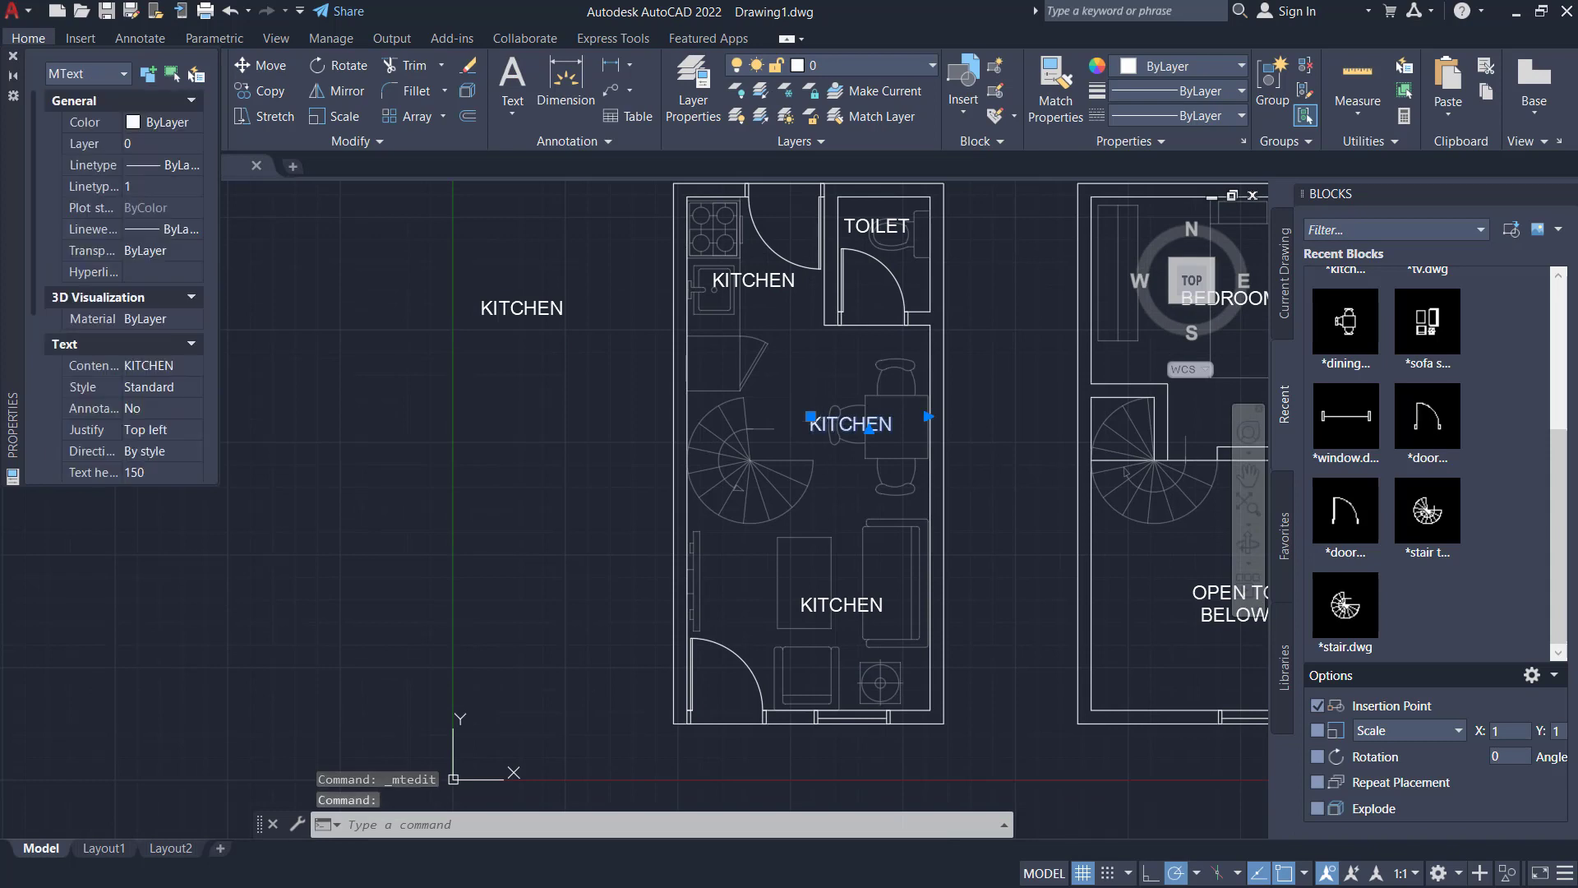
pyautogui.doubleClick(901, 427)
pyautogui.write('DINING')
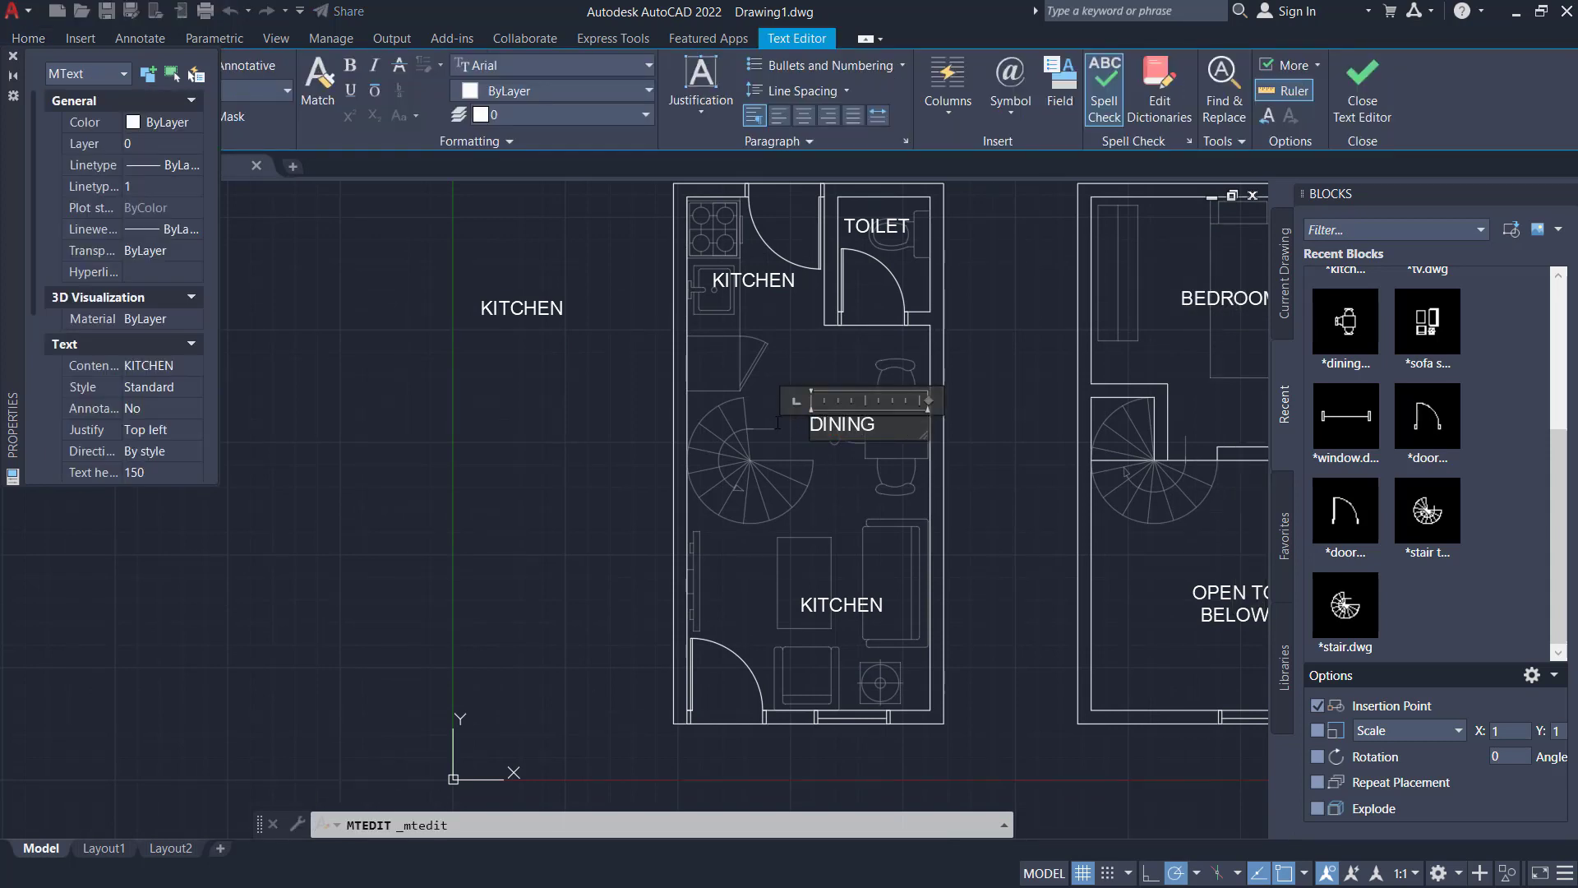
pyautogui.click(1002, 595)
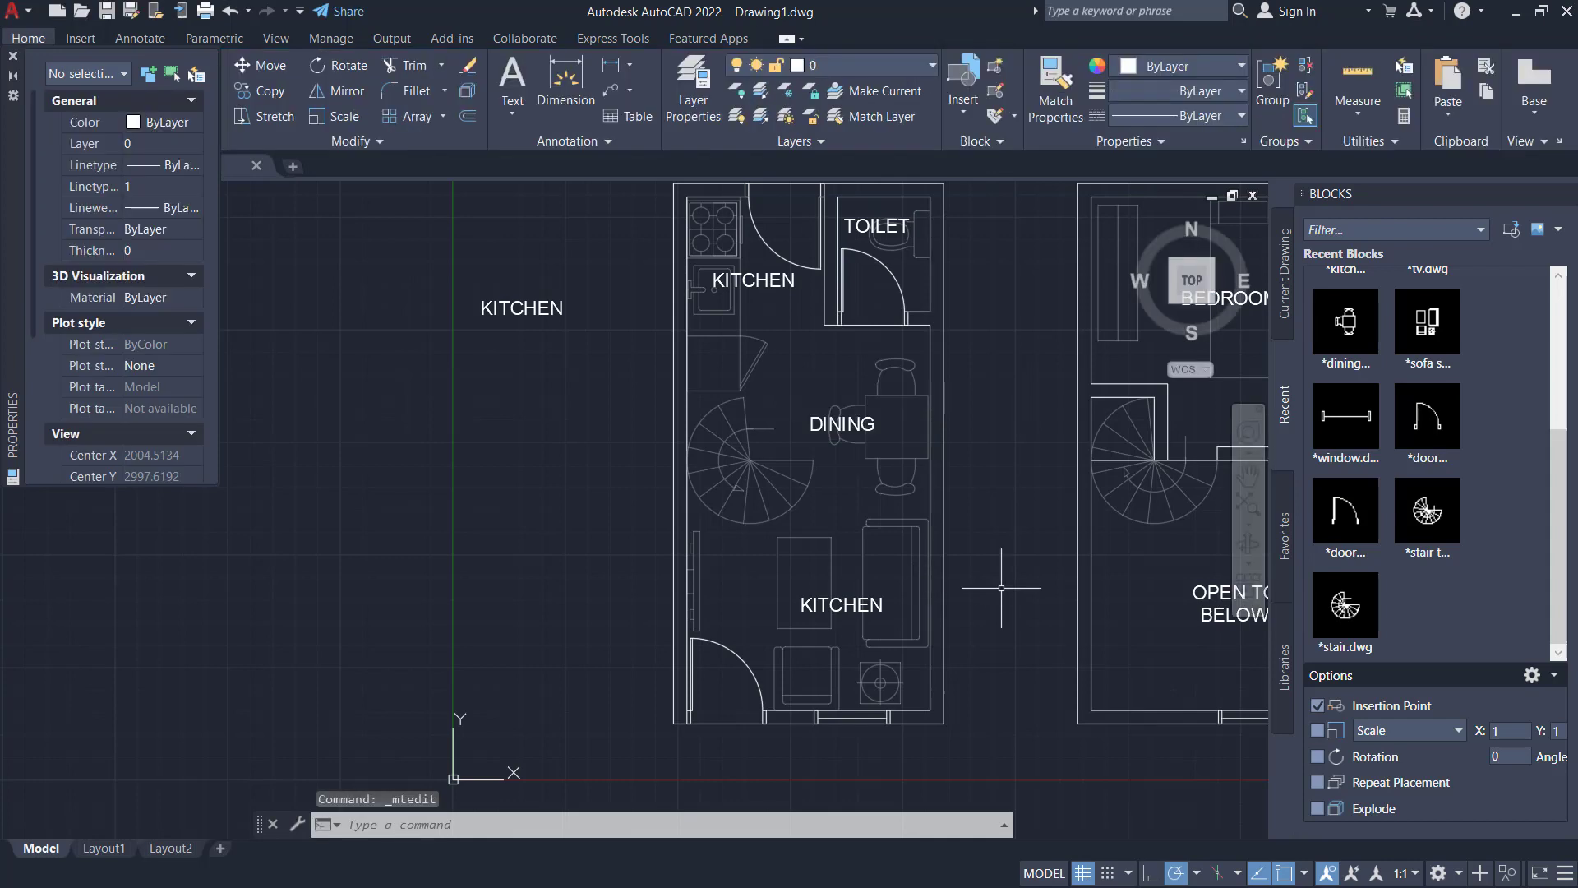
# Change the label beside the left plan's sofa to LIVING
pyautogui.doubleClick(863, 606)
pyautogui.moveTo(888, 609); pyautogui.dragTo(795, 597)
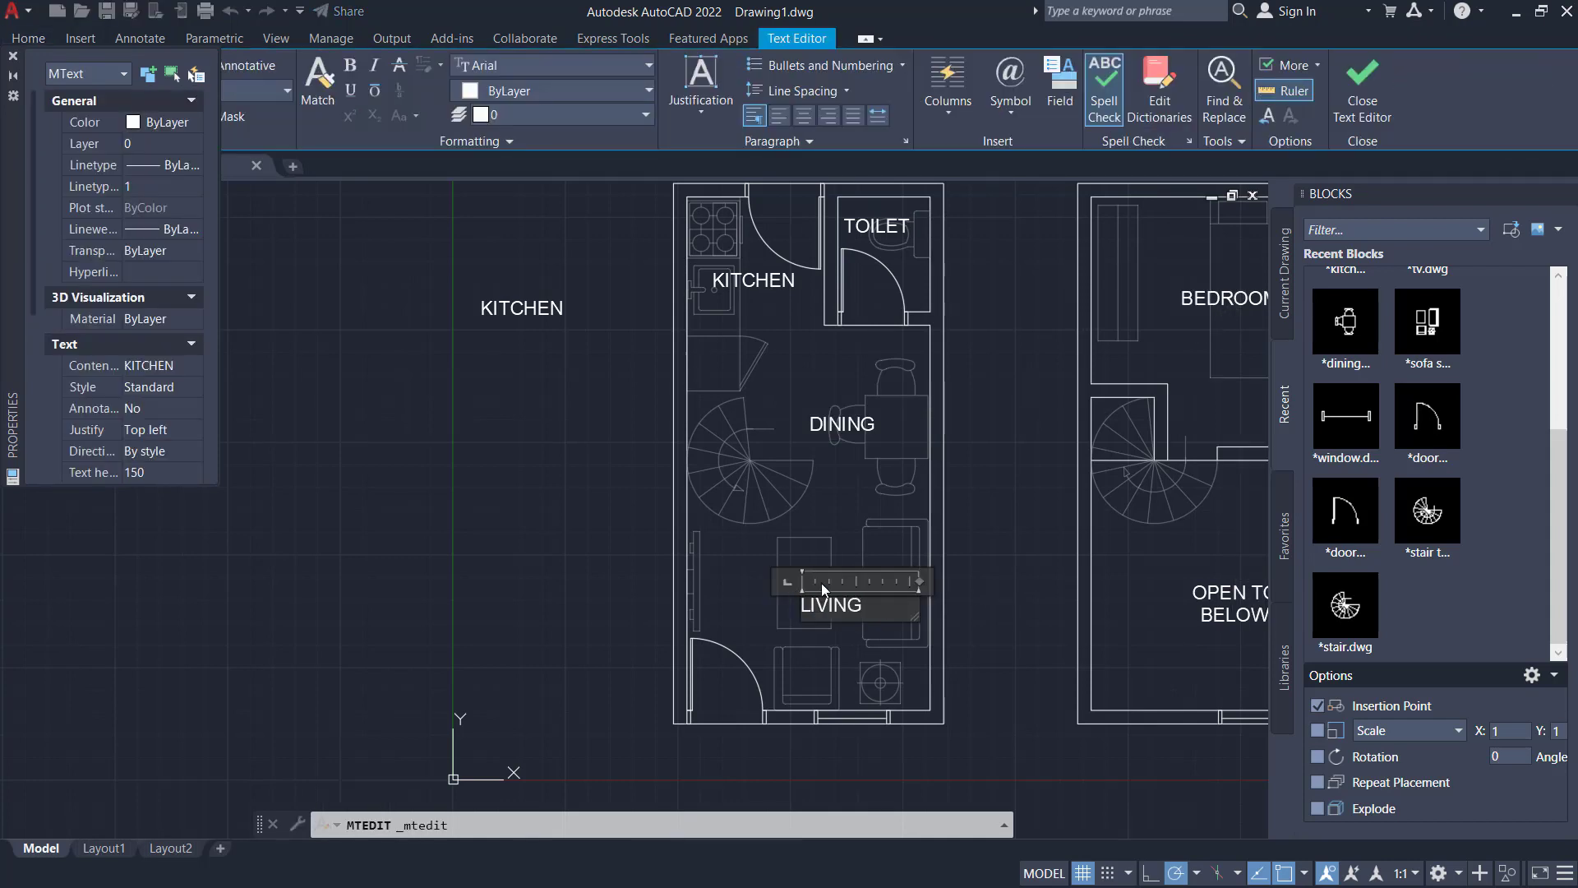
pyautogui.click(1011, 522)
# Delete the spare KITCHEN label outside the left plan
pyautogui.moveTo(1011, 496); pyautogui.dragTo(867, 497, button='middle')
pyautogui.click(457, 324)
pyautogui.click(324, 437)
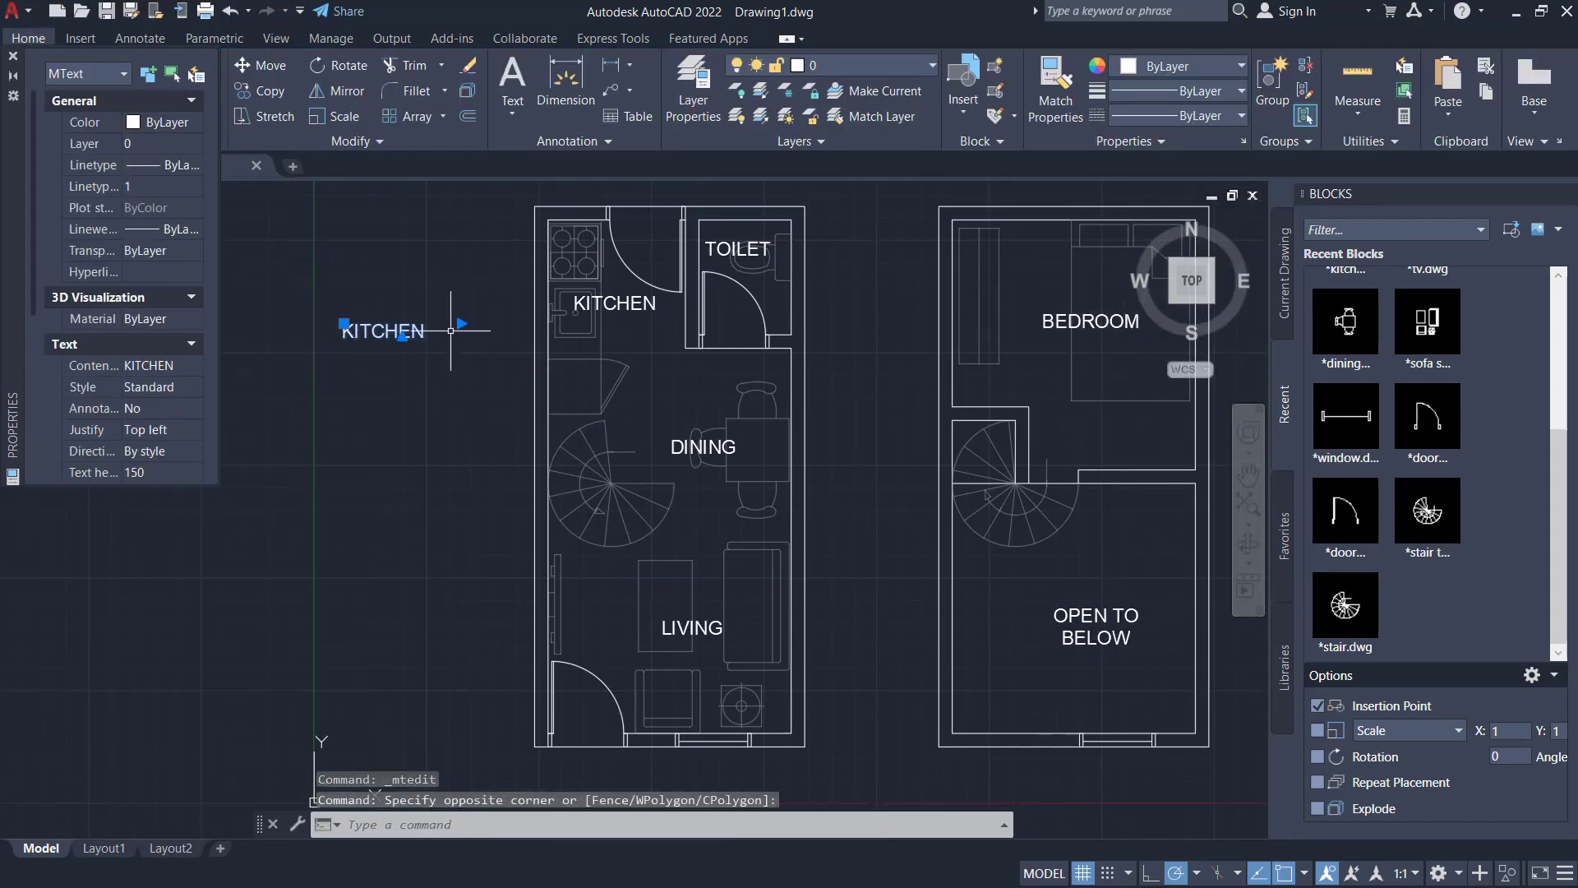
pyautogui.press('Delete')
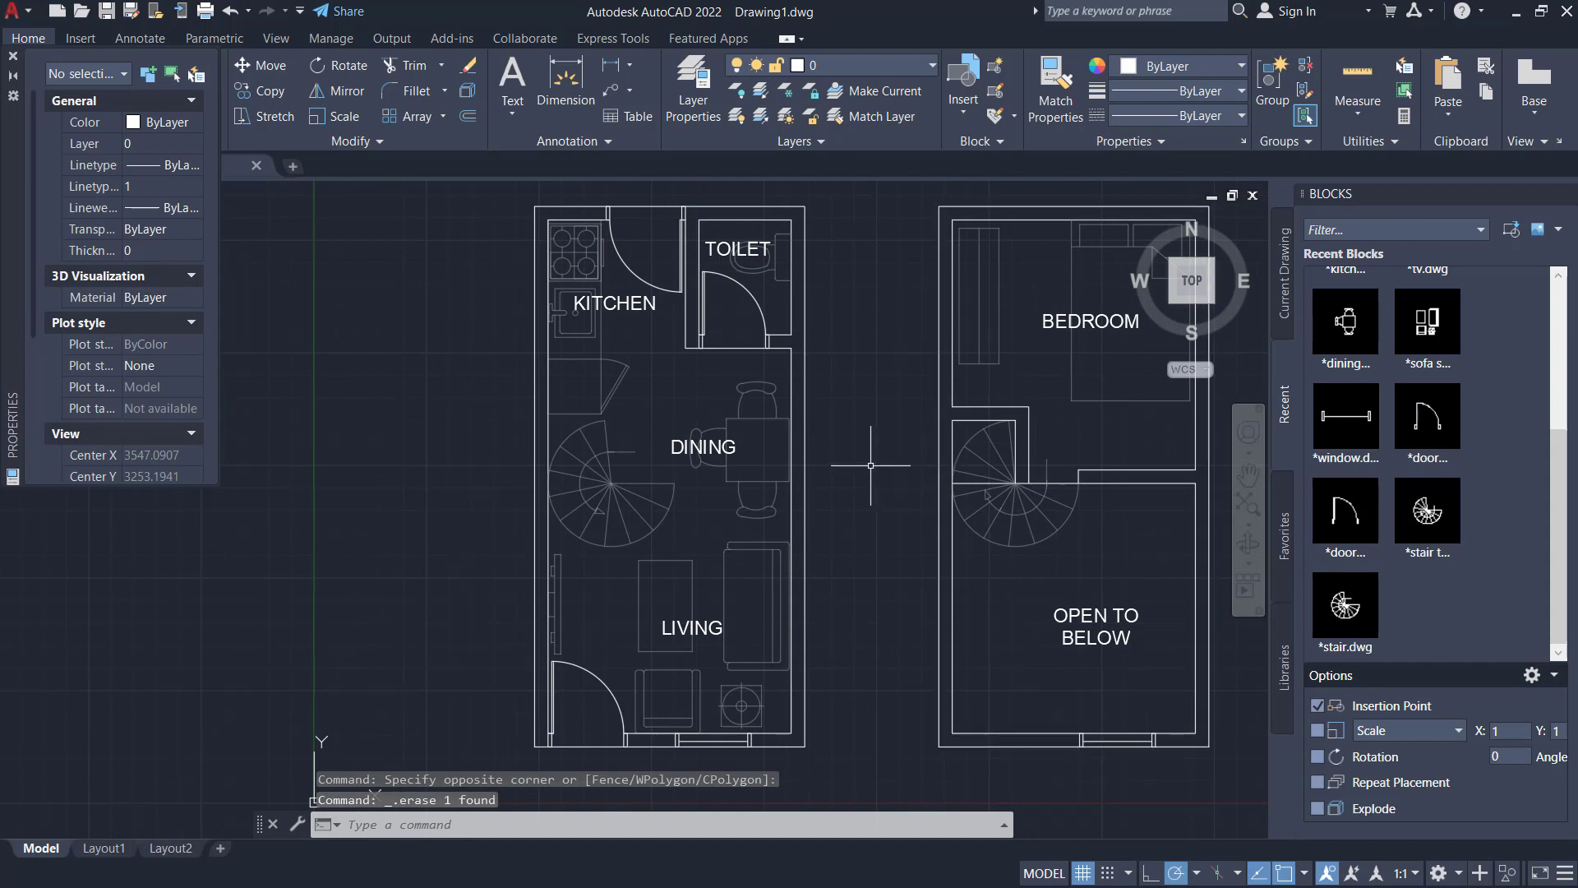
# Start a hatch, move the Properties palette clear of its settings, and set the hatch colour to orange 205,105,40
pyautogui.press('Return')
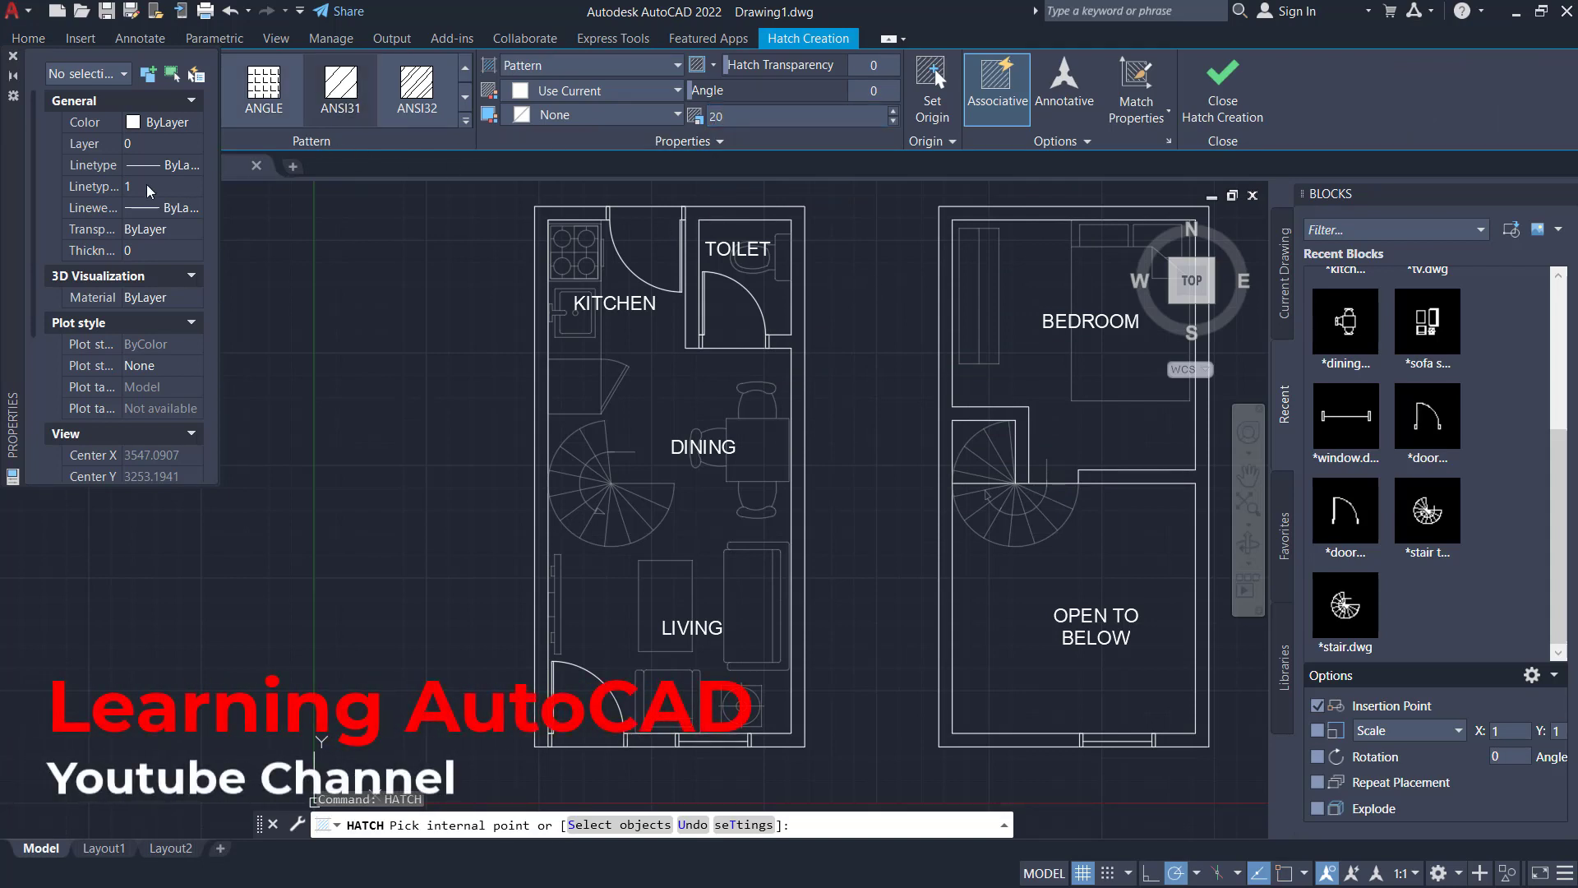
pyautogui.moveTo(25, 190); pyautogui.dragTo(77, 384)
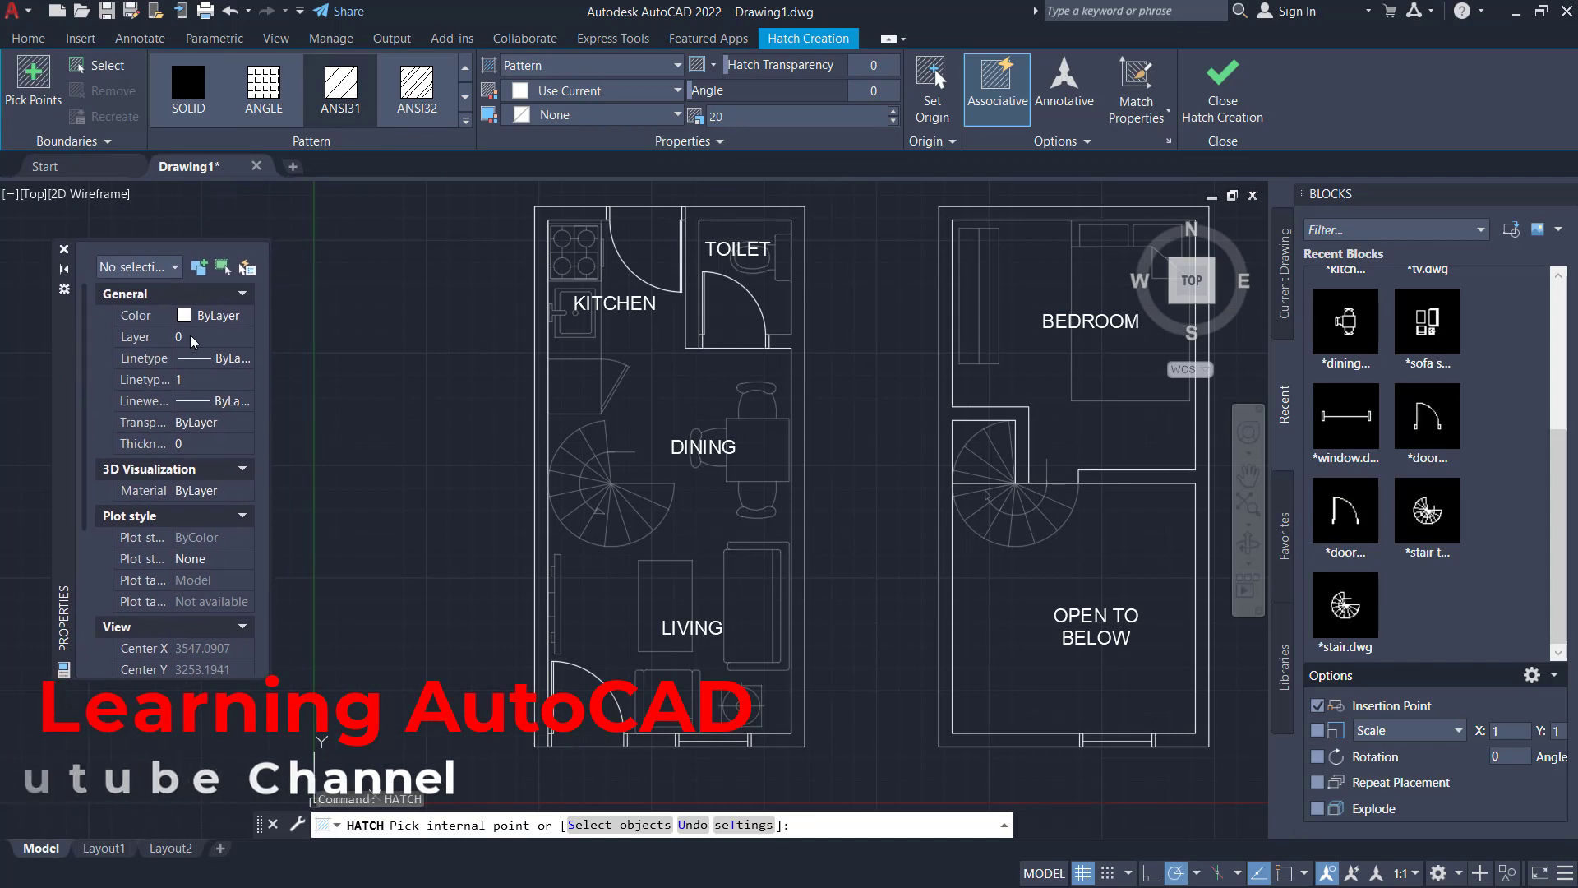
pyautogui.click(658, 91)
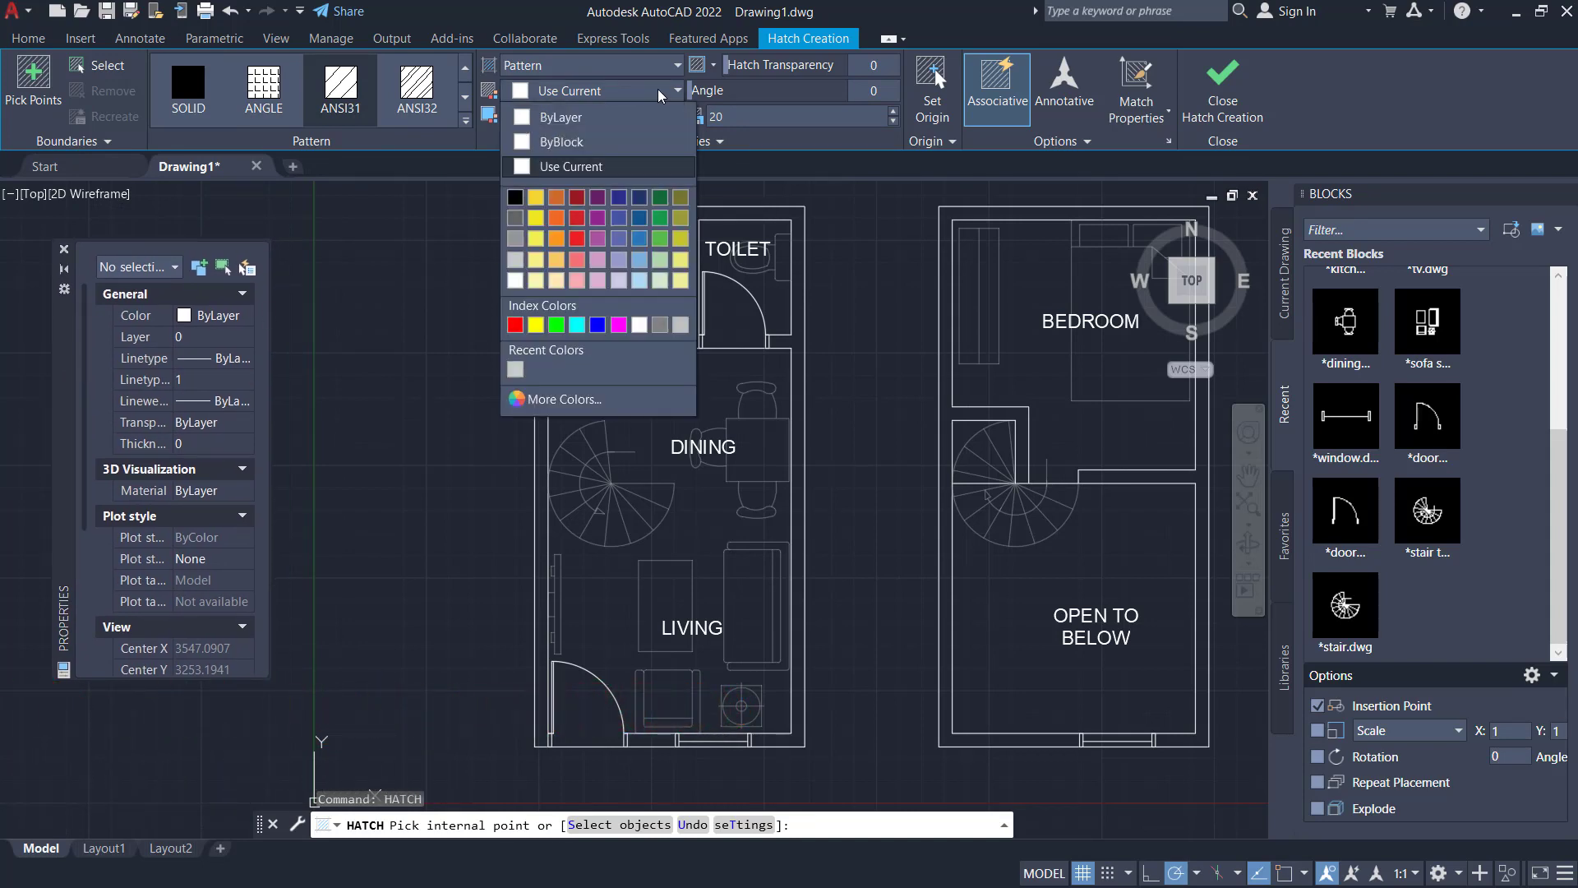
pyautogui.click(557, 200)
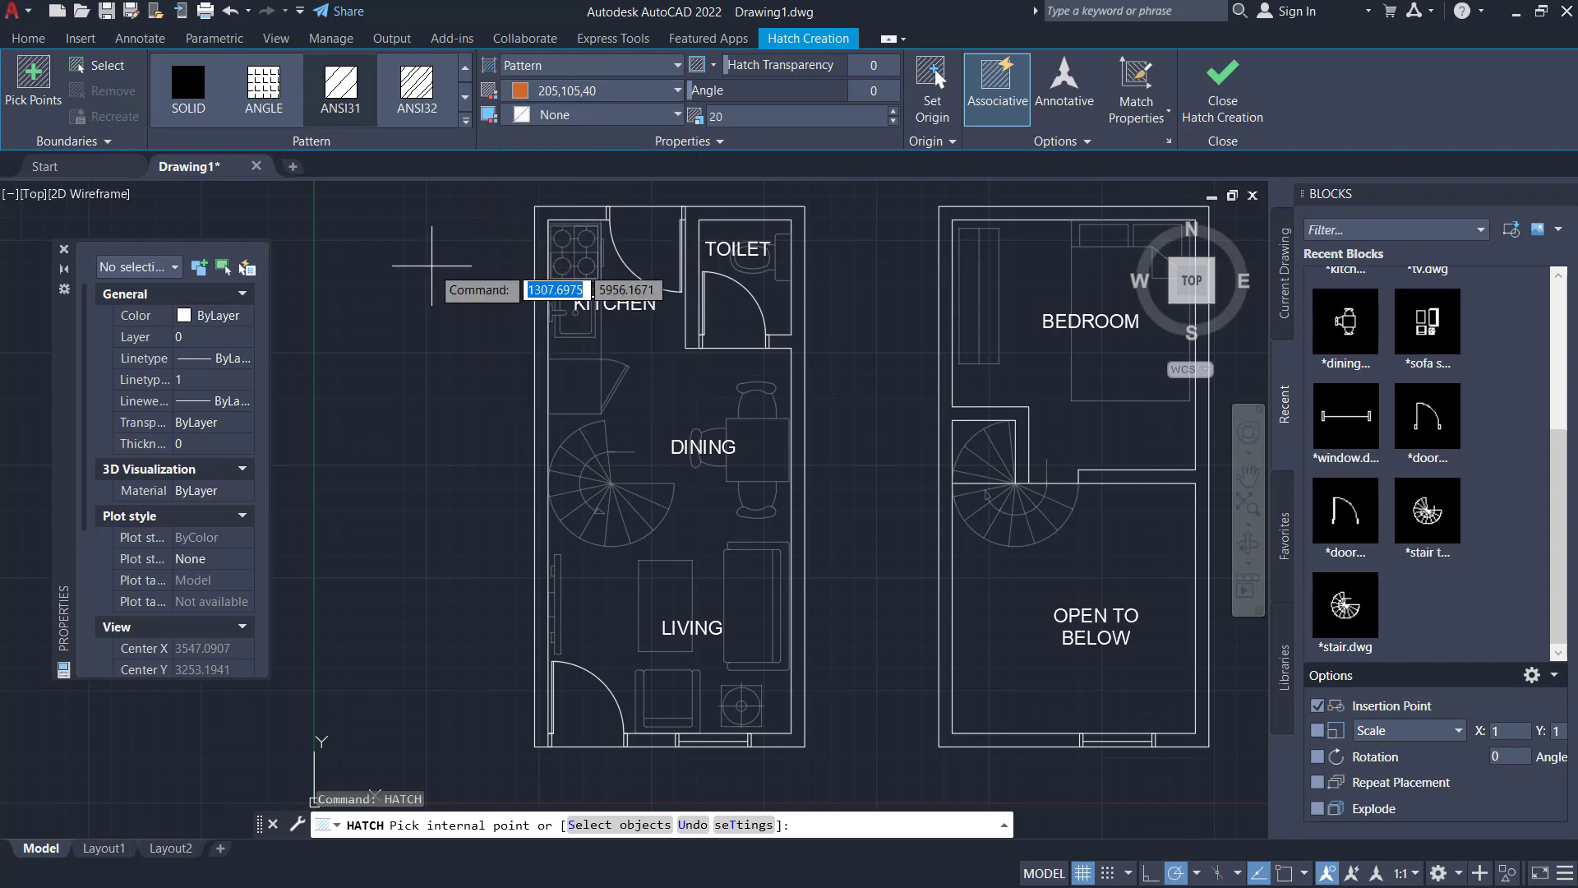
# Hatch the walls of both floor plans with the ANSI31 pattern at scale 20
pyautogui.click(33, 78)
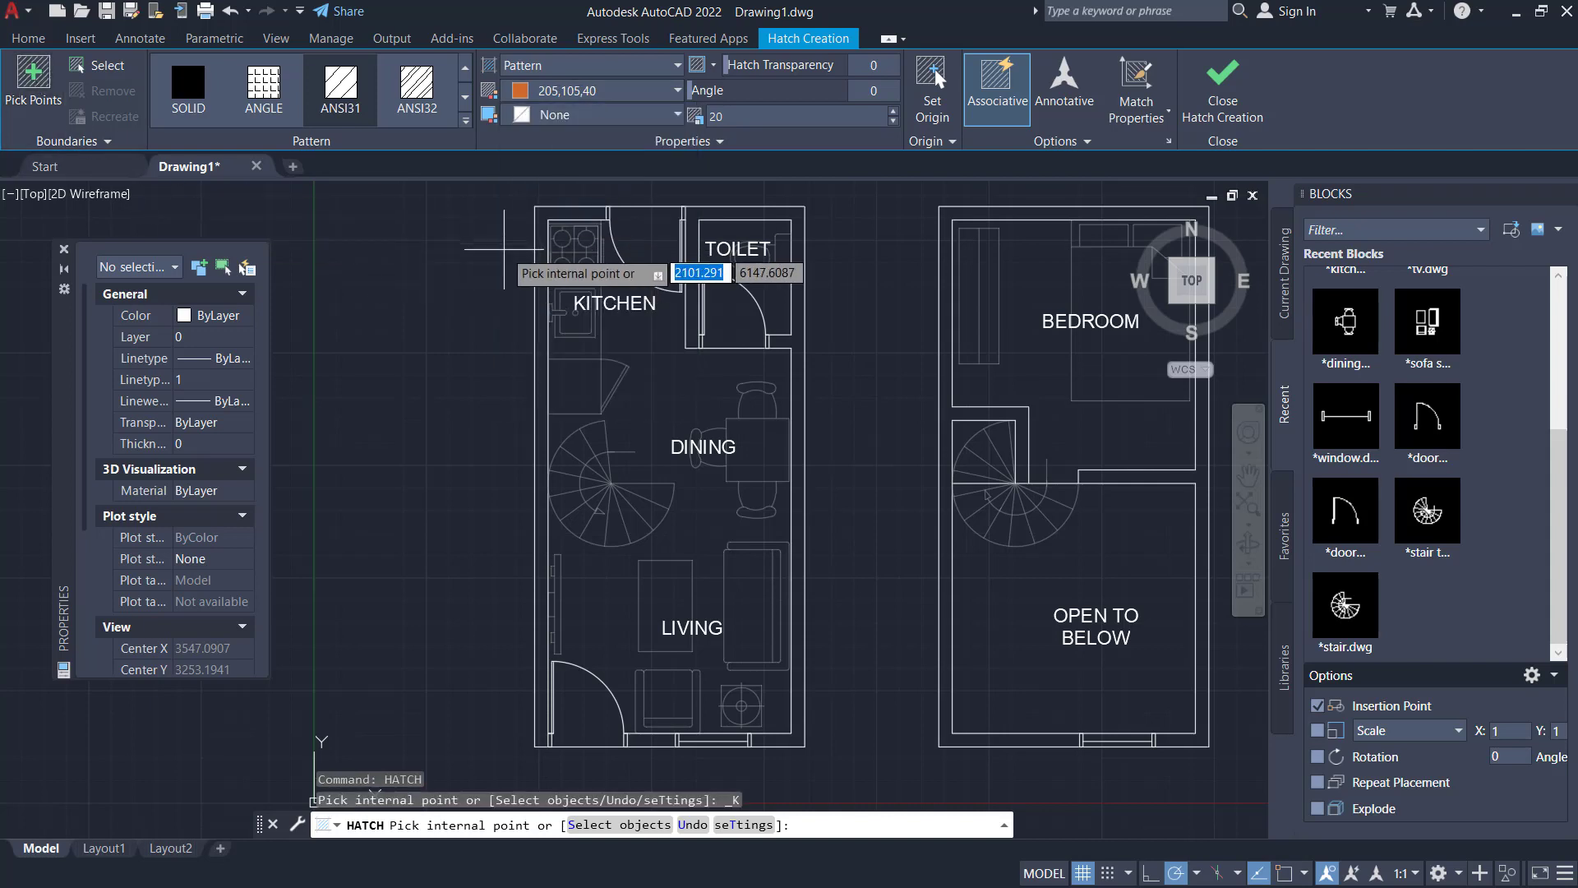
pyautogui.click(541, 285)
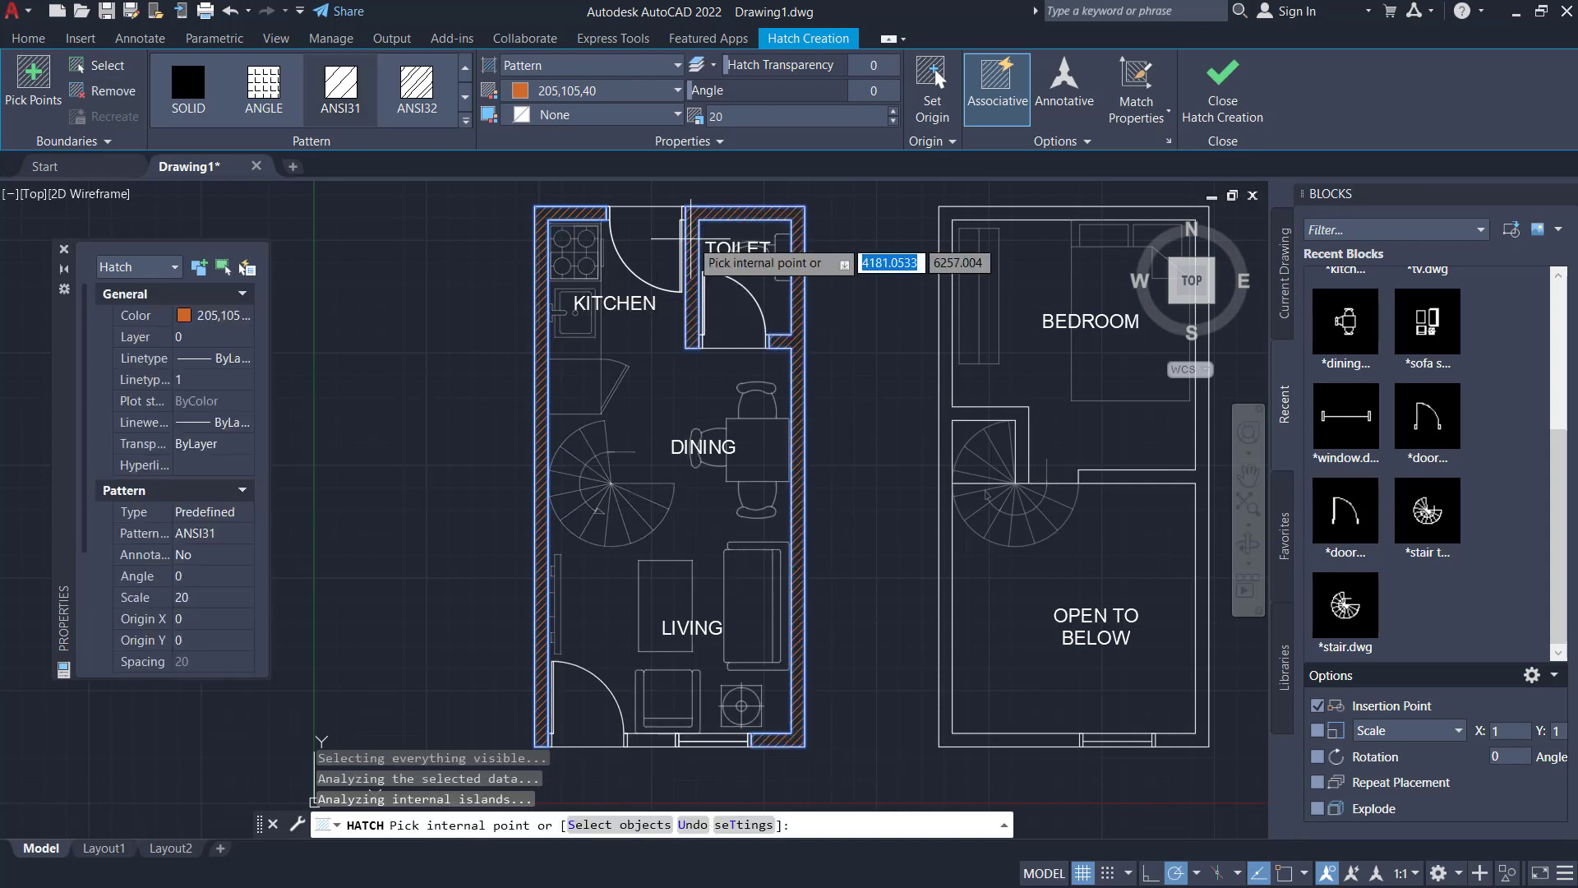
pyautogui.click(645, 738)
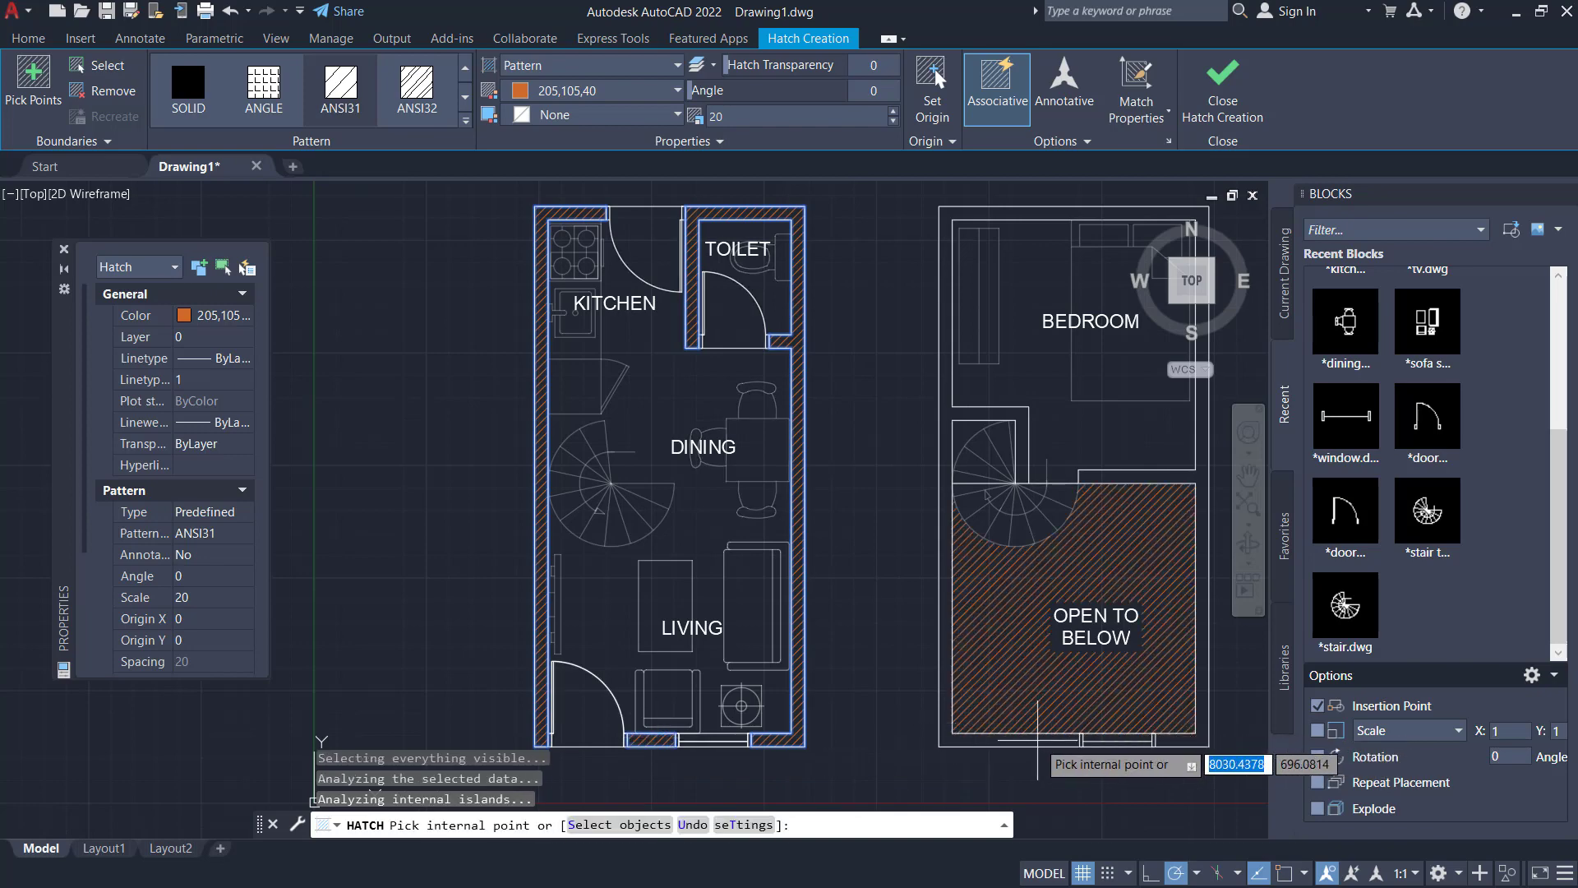
pyautogui.click(1017, 740)
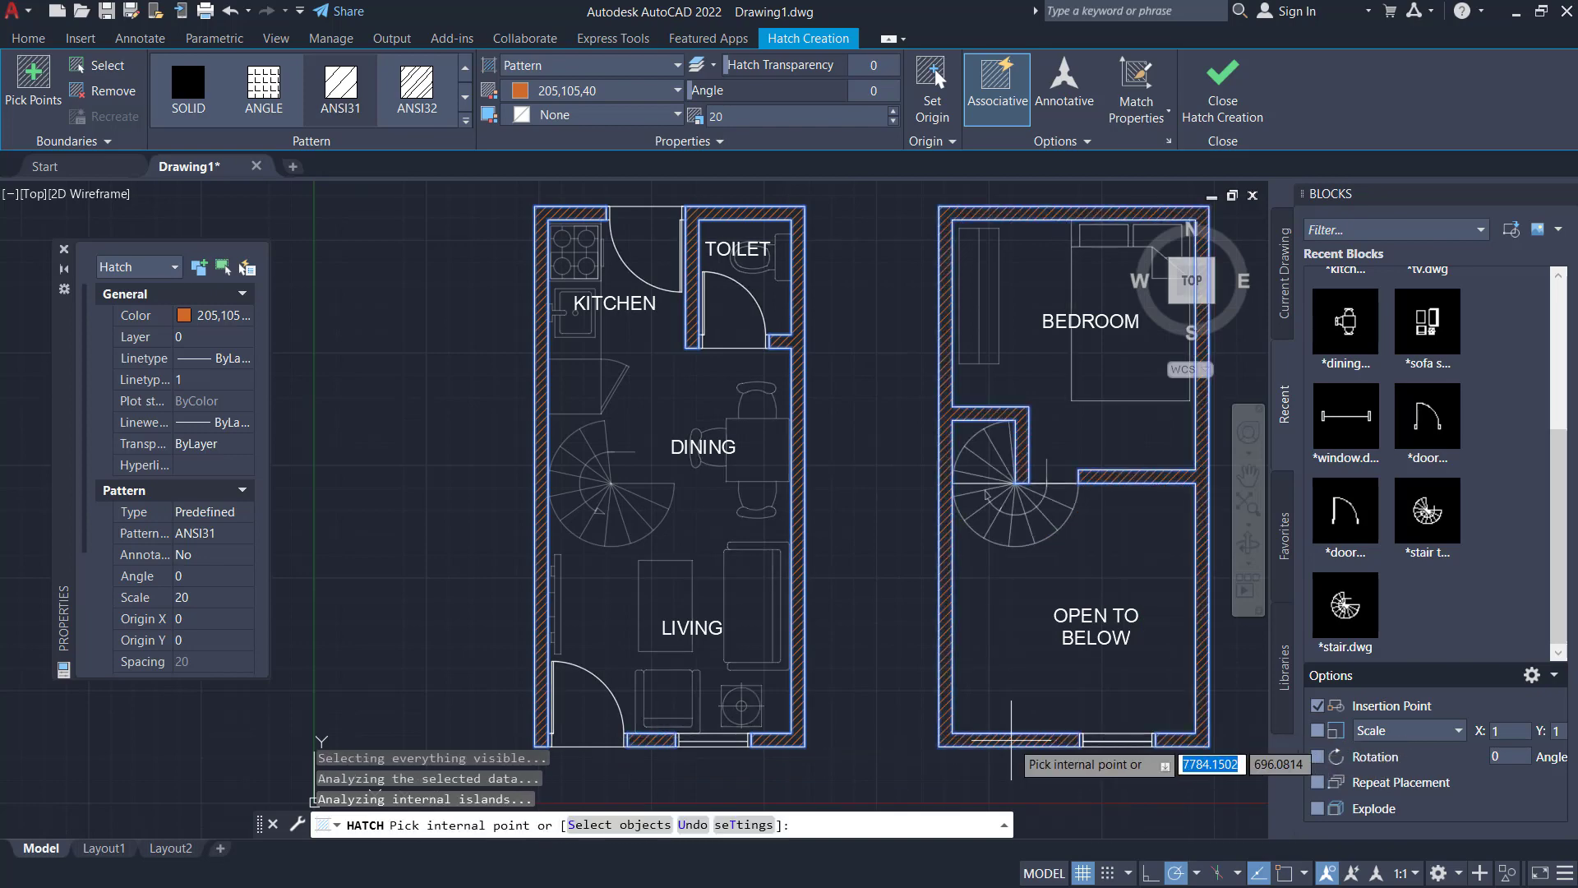
pyautogui.press('Return')
pyautogui.hotkey('ctrl', 'y')
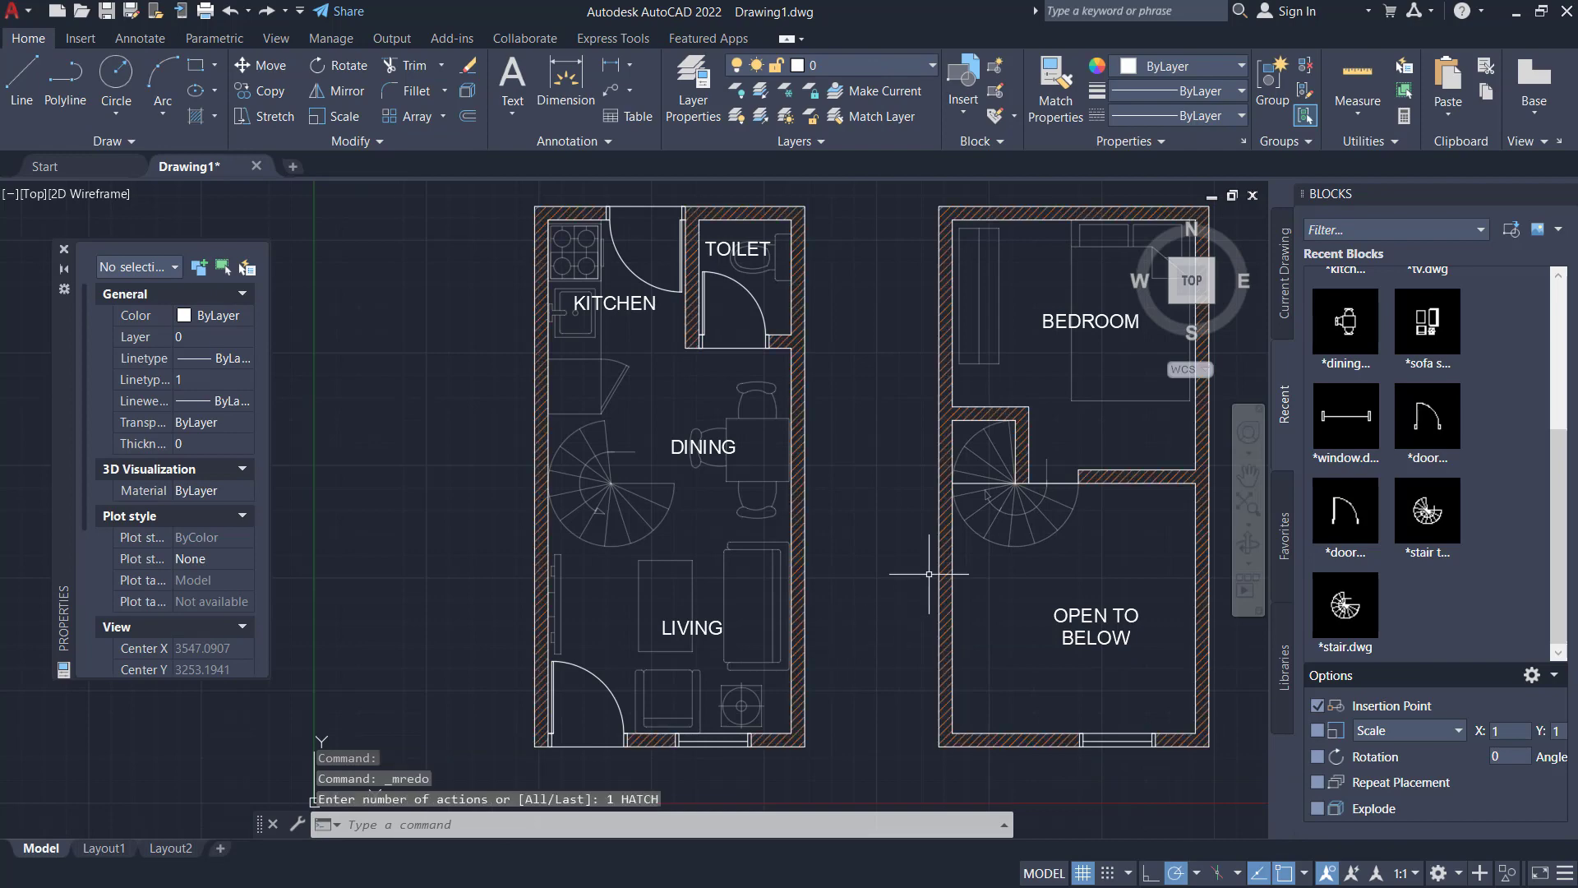
# Make Annotative the current dimension style and open it for modification
pyautogui.scroll(-2, 914, 547)
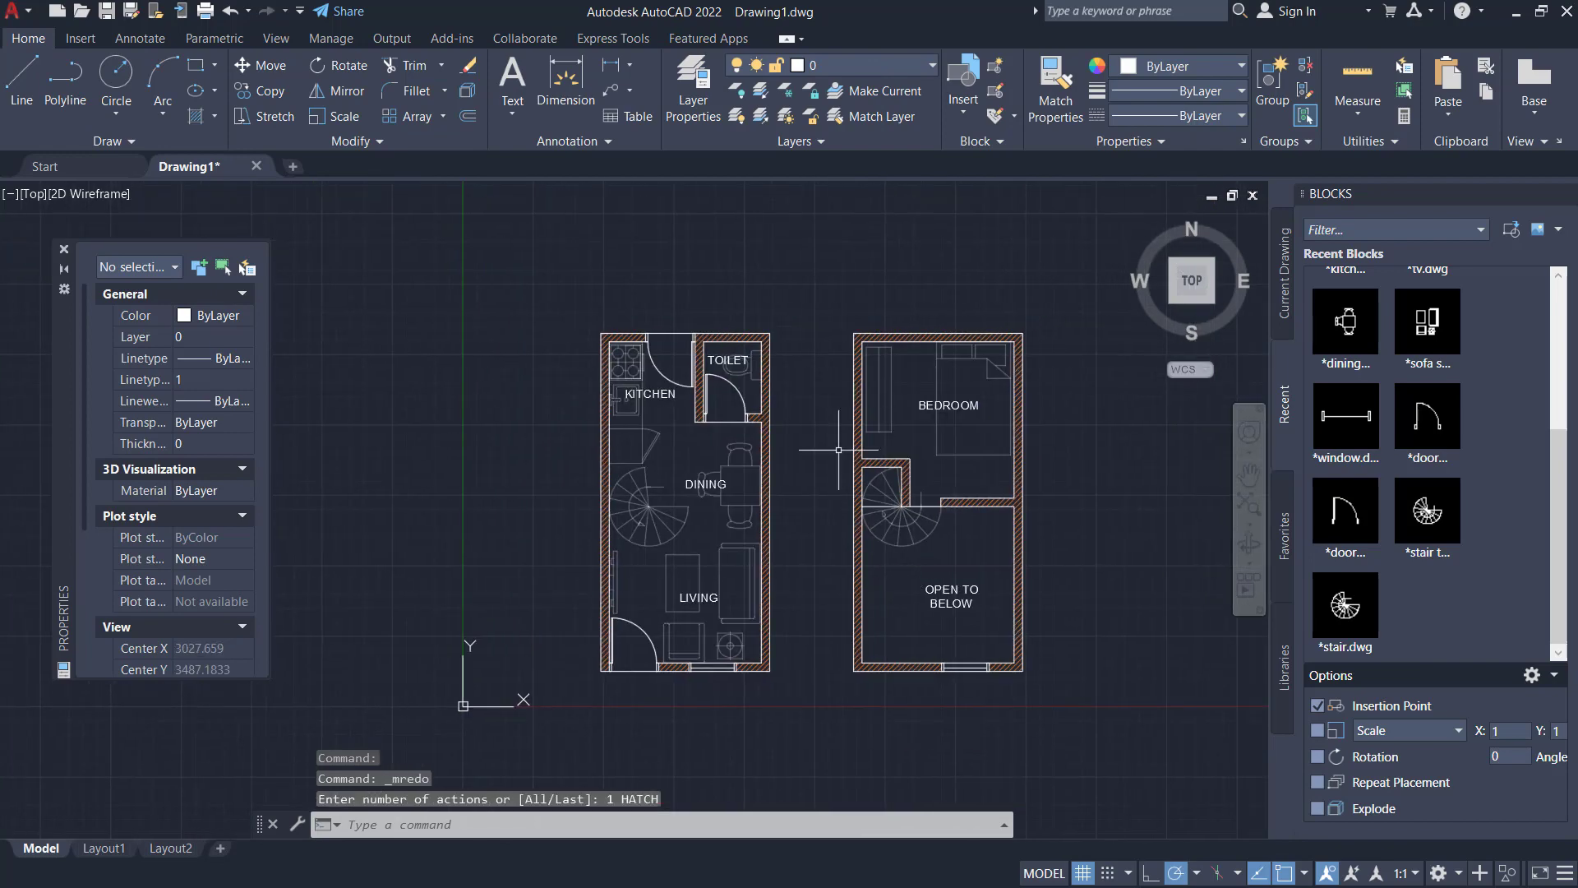
pyautogui.press('Return')
pyautogui.click(566, 346)
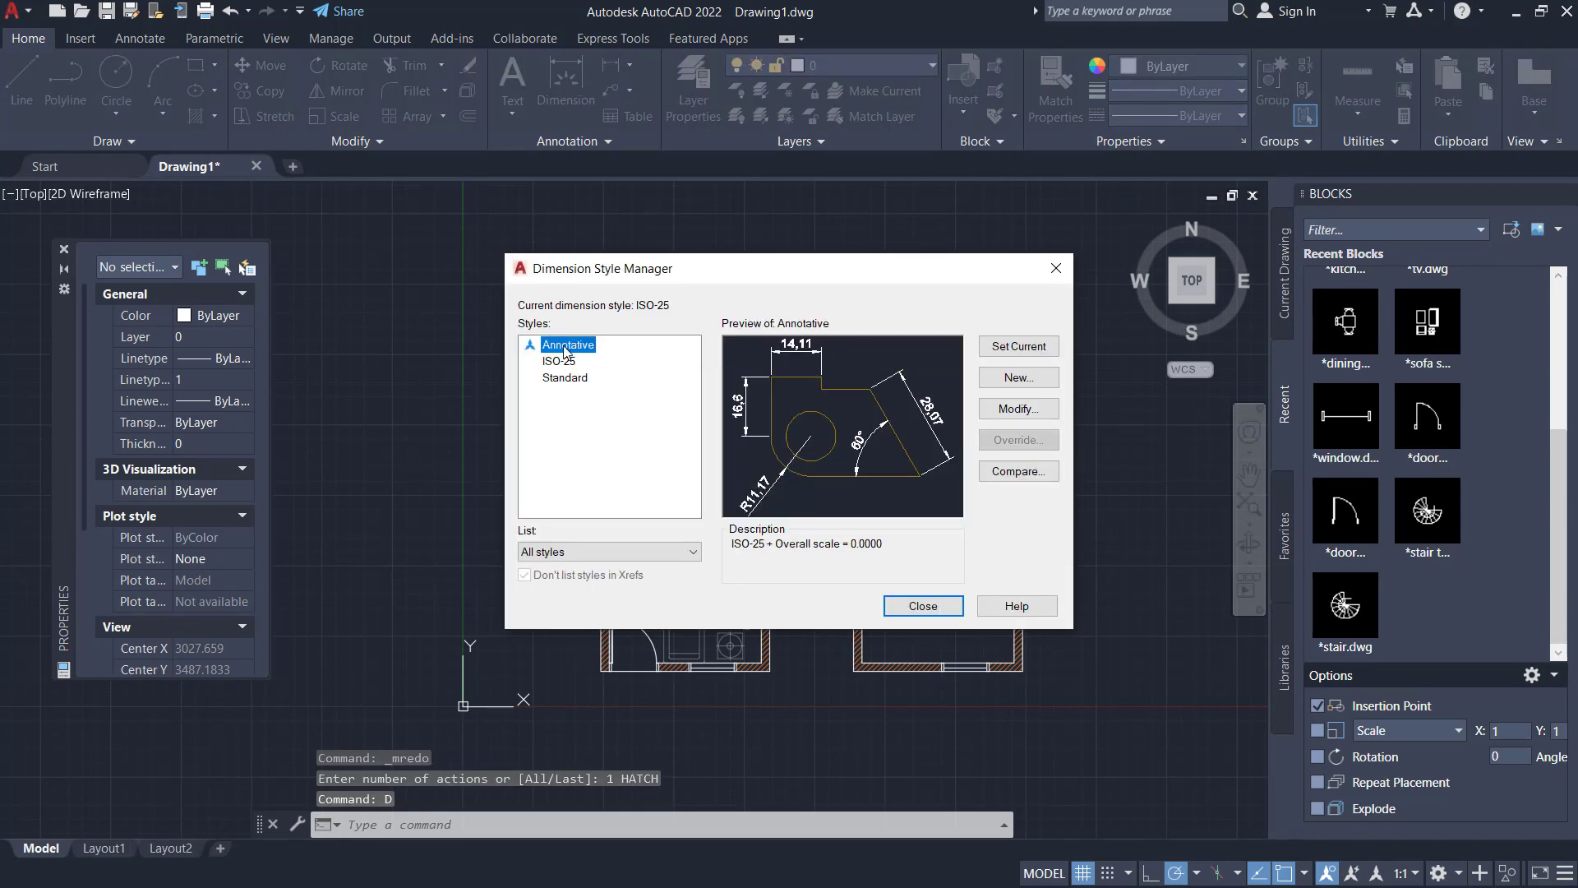
pyautogui.click(1018, 346)
pyautogui.click(1017, 409)
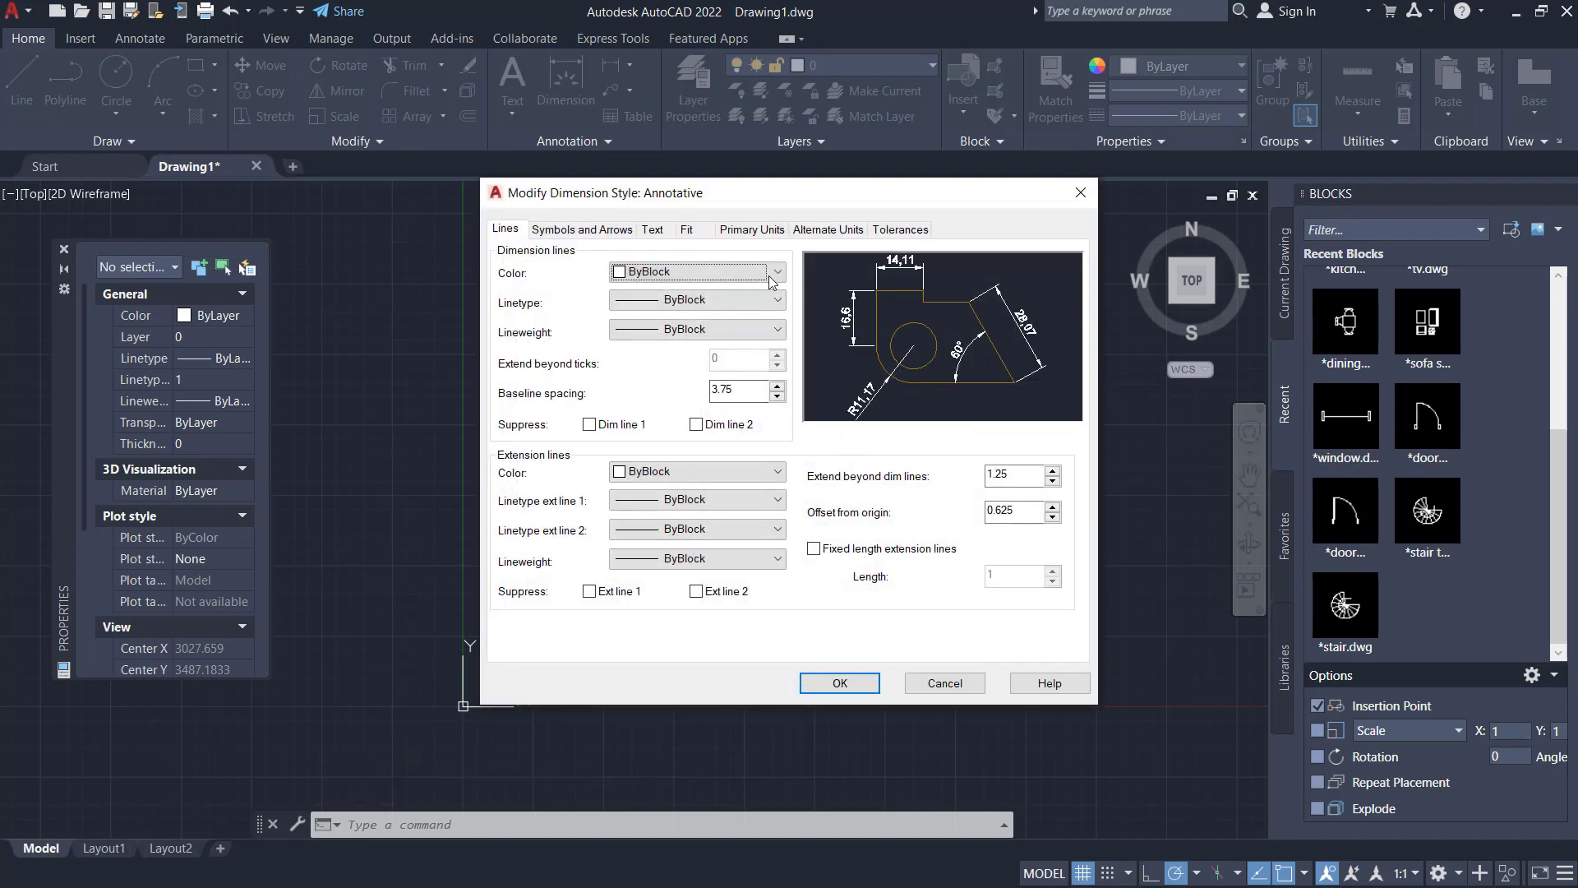
# Set the Annotative style's linear dimension precision to 0
pyautogui.click(766, 236)
pyautogui.click(727, 295)
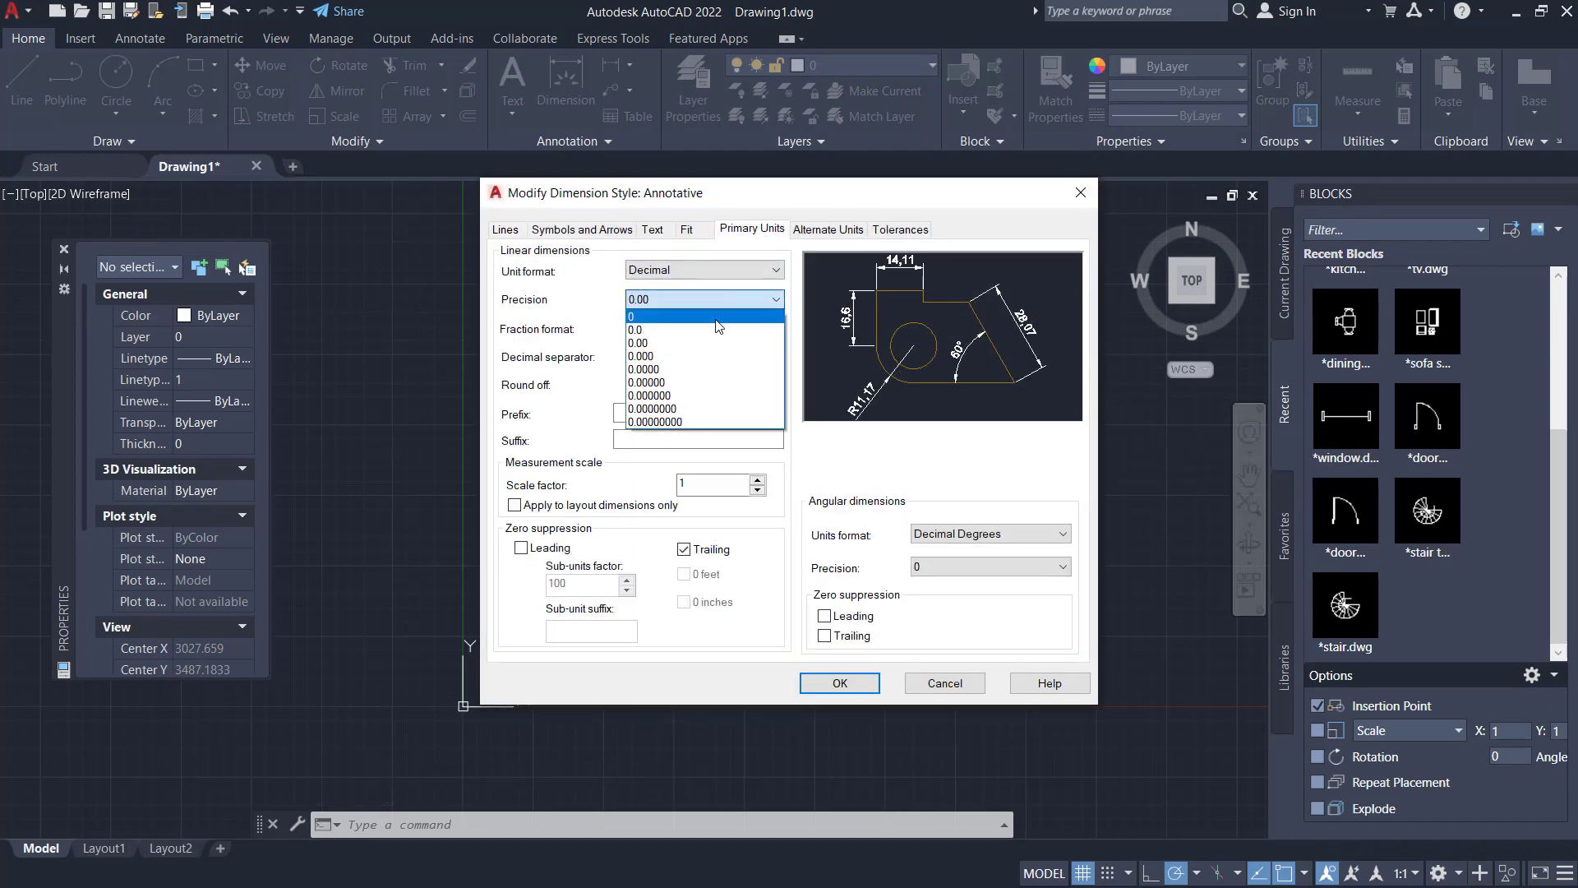
pyautogui.click(702, 317)
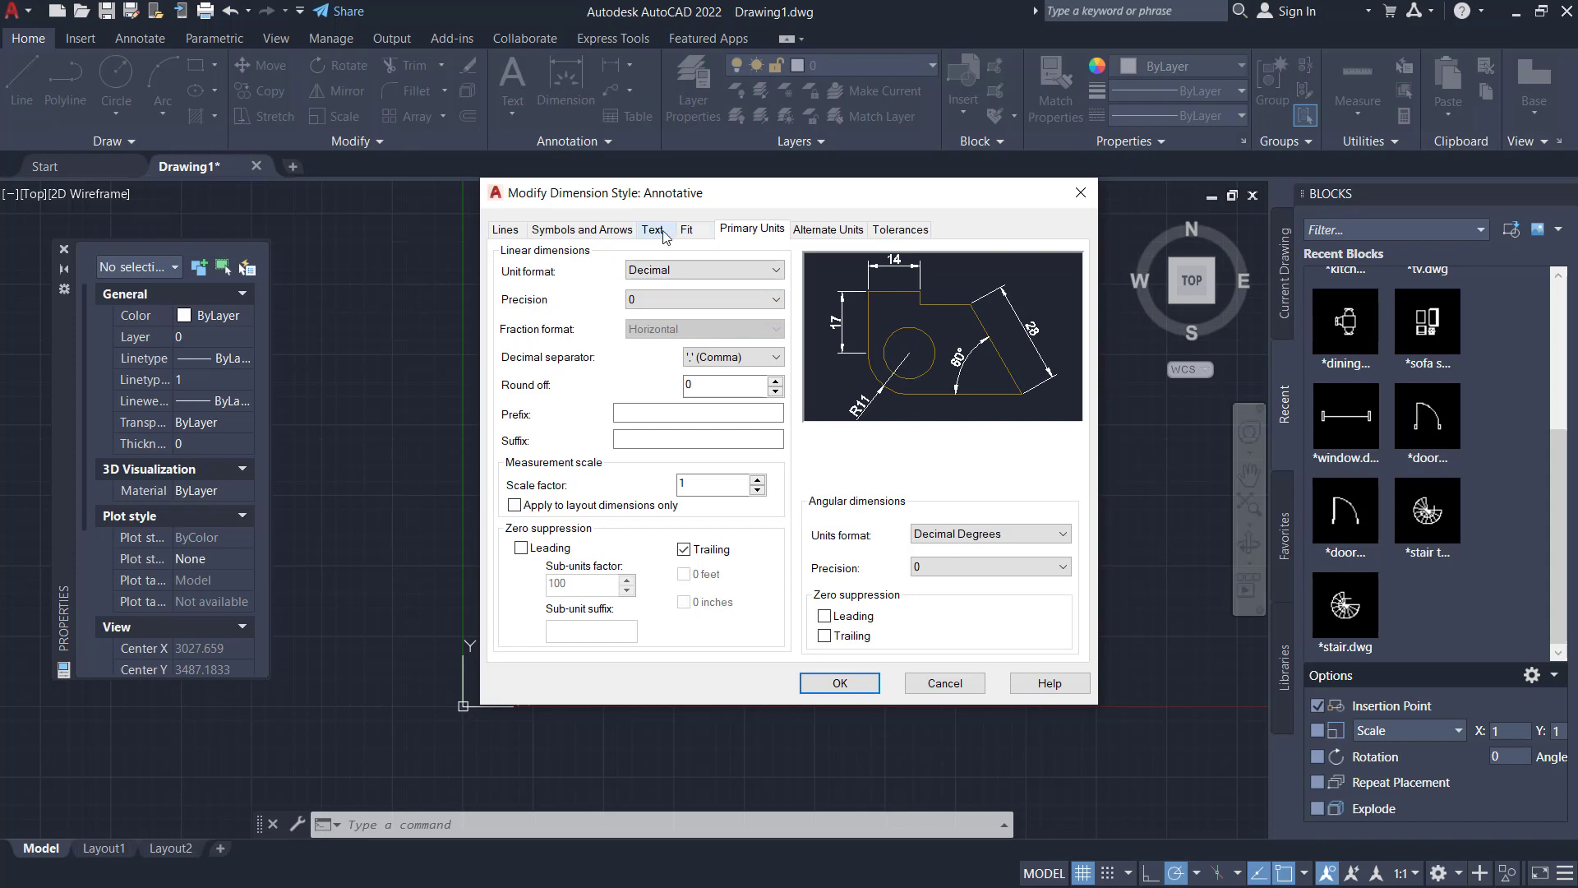
# Set the Annotative style's dimension text colour to Yellow and its vertical text placement to Centered
pyautogui.click(655, 230)
pyautogui.click(662, 316)
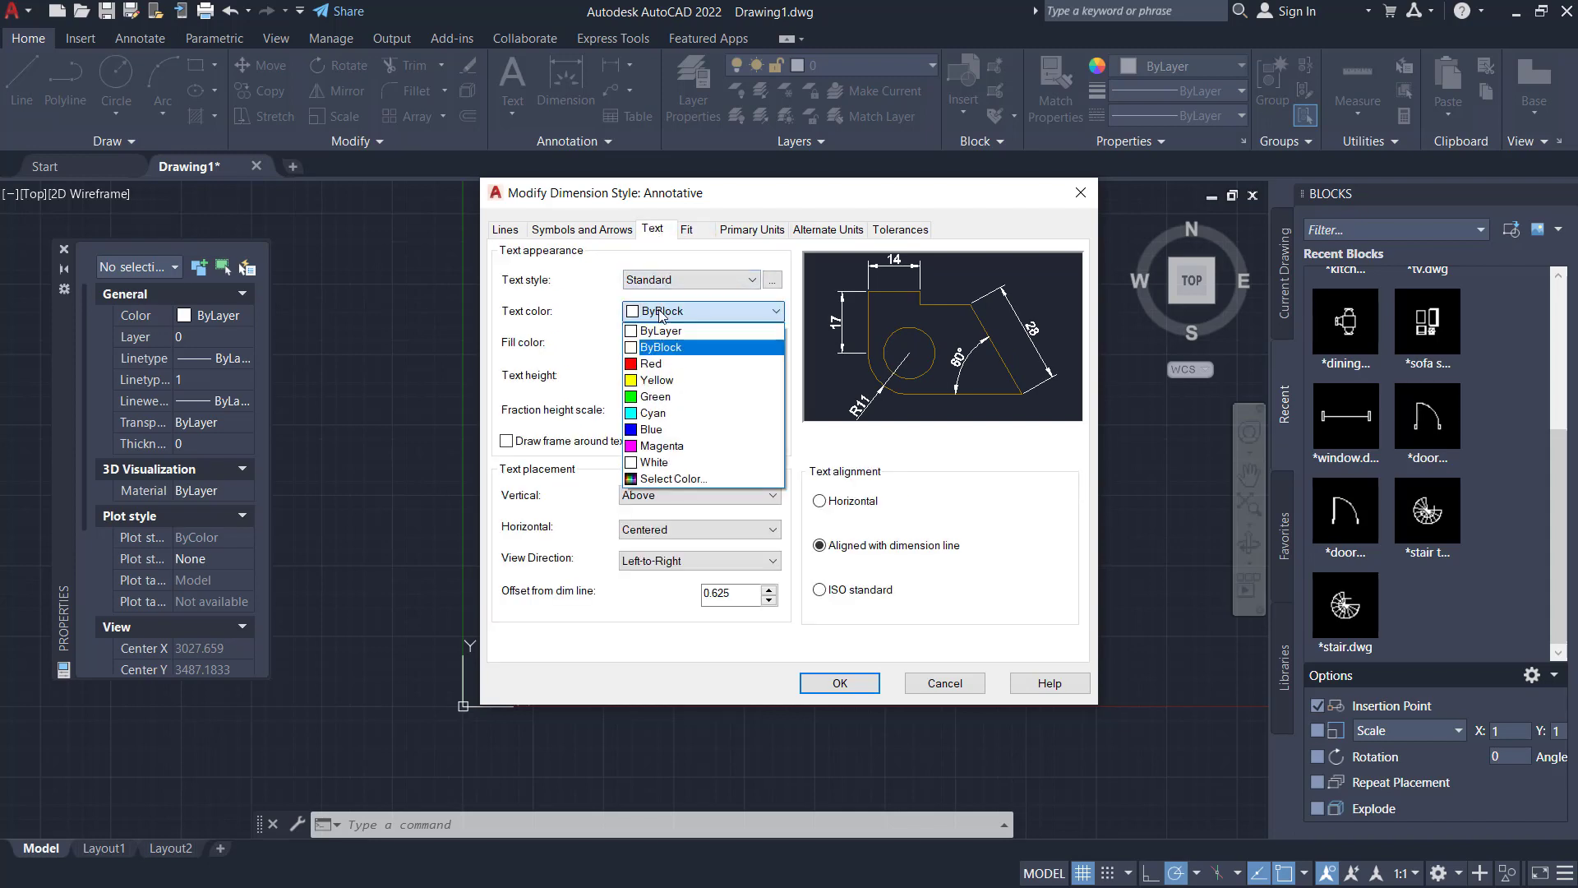
pyautogui.click(661, 380)
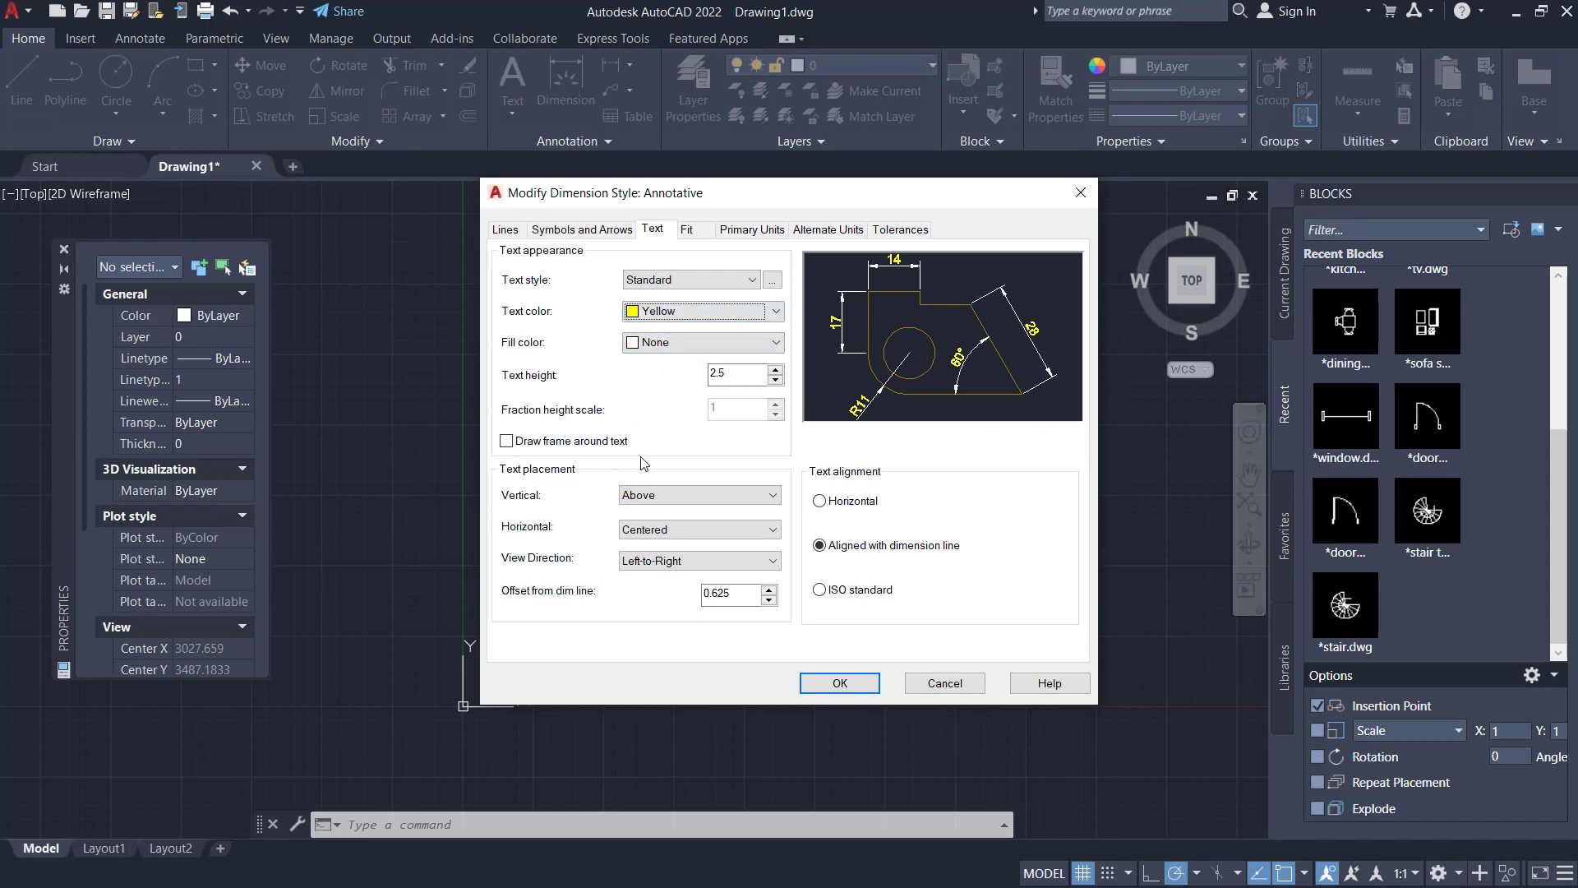
pyautogui.click(669, 497)
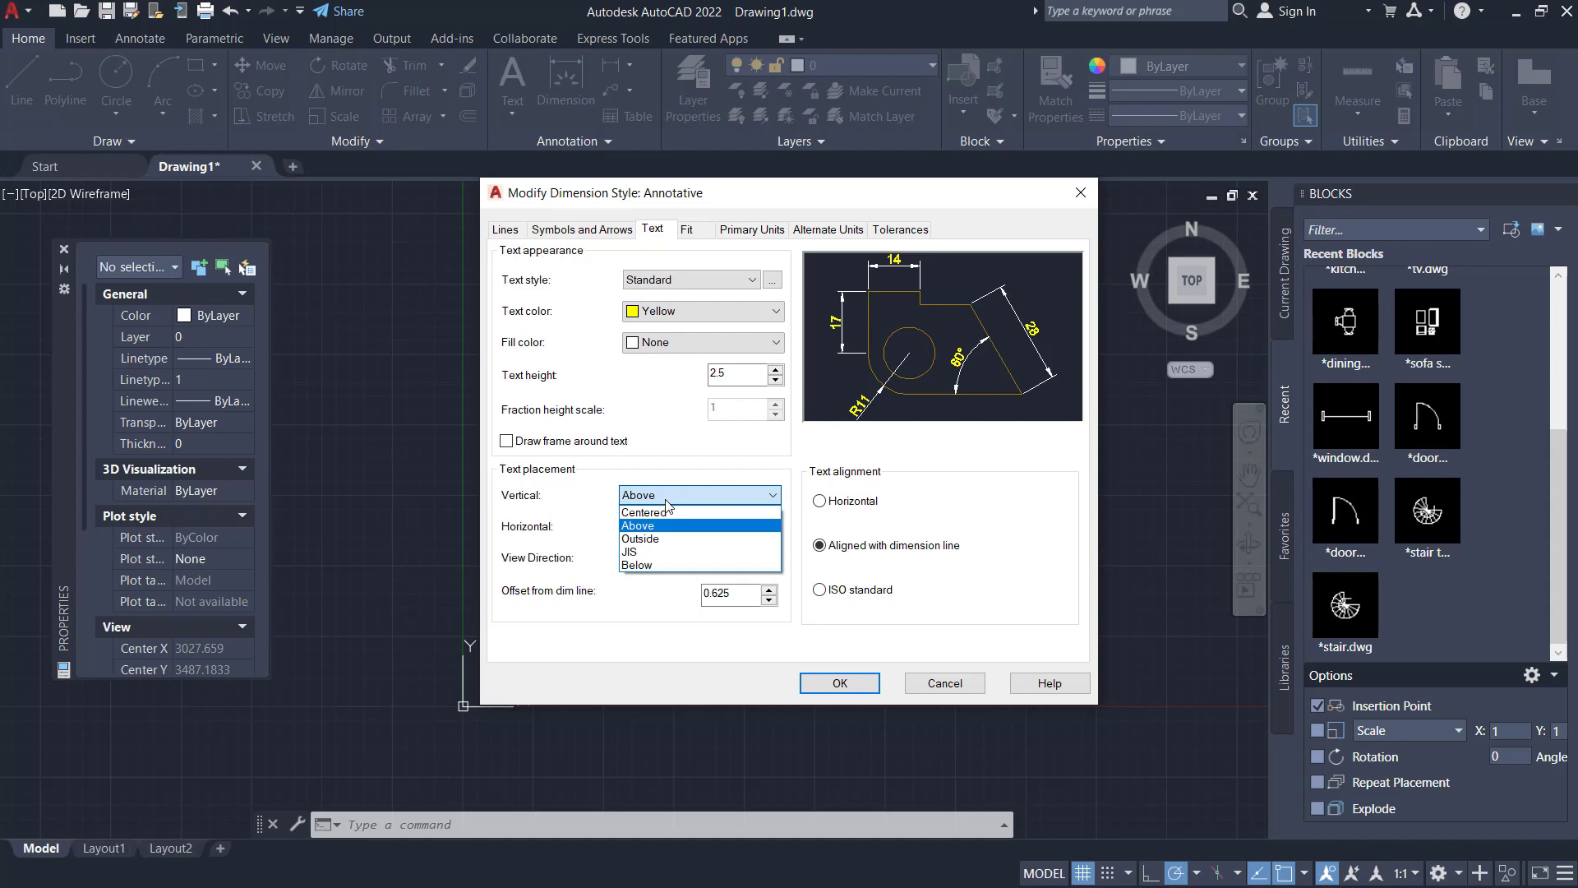
pyautogui.click(664, 513)
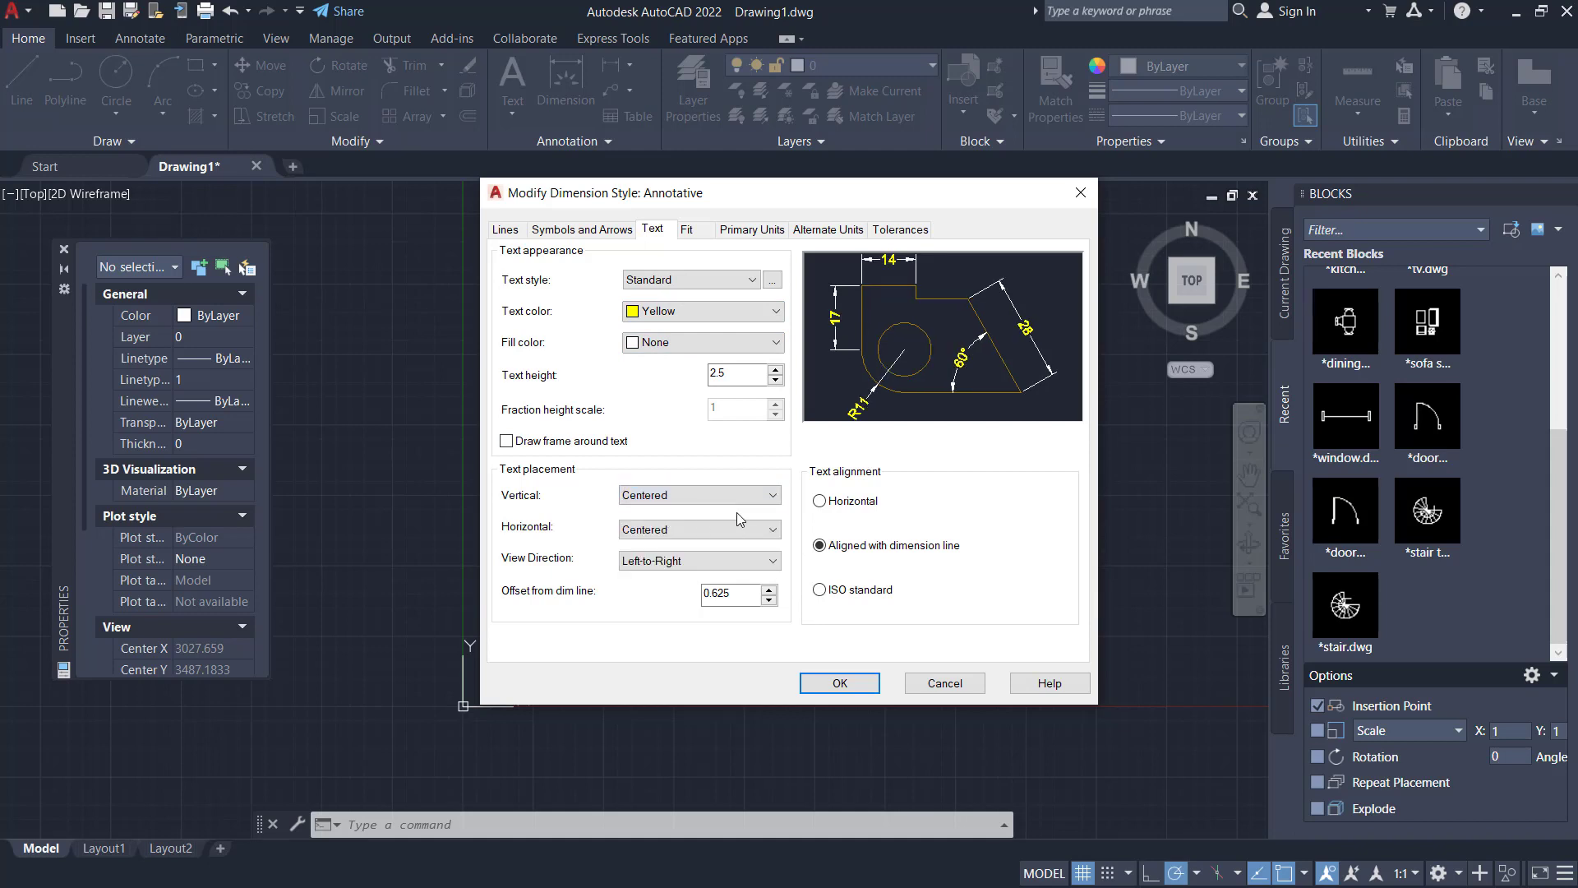
# Set the Annotative style's first and second arrowheads to Architectural tick
pyautogui.click(587, 232)
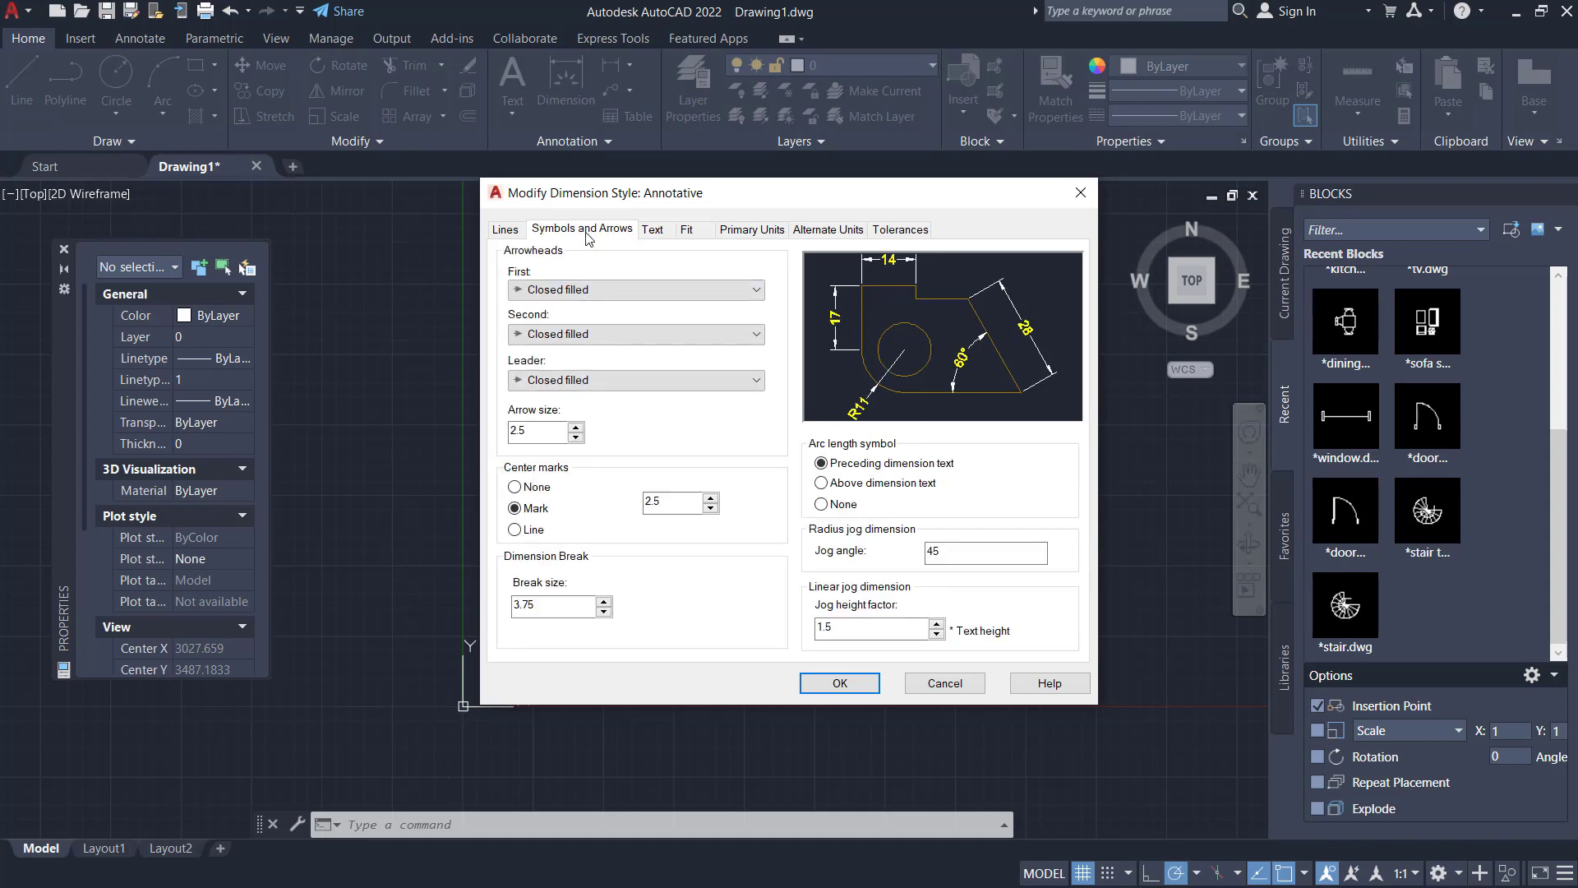
pyautogui.click(590, 289)
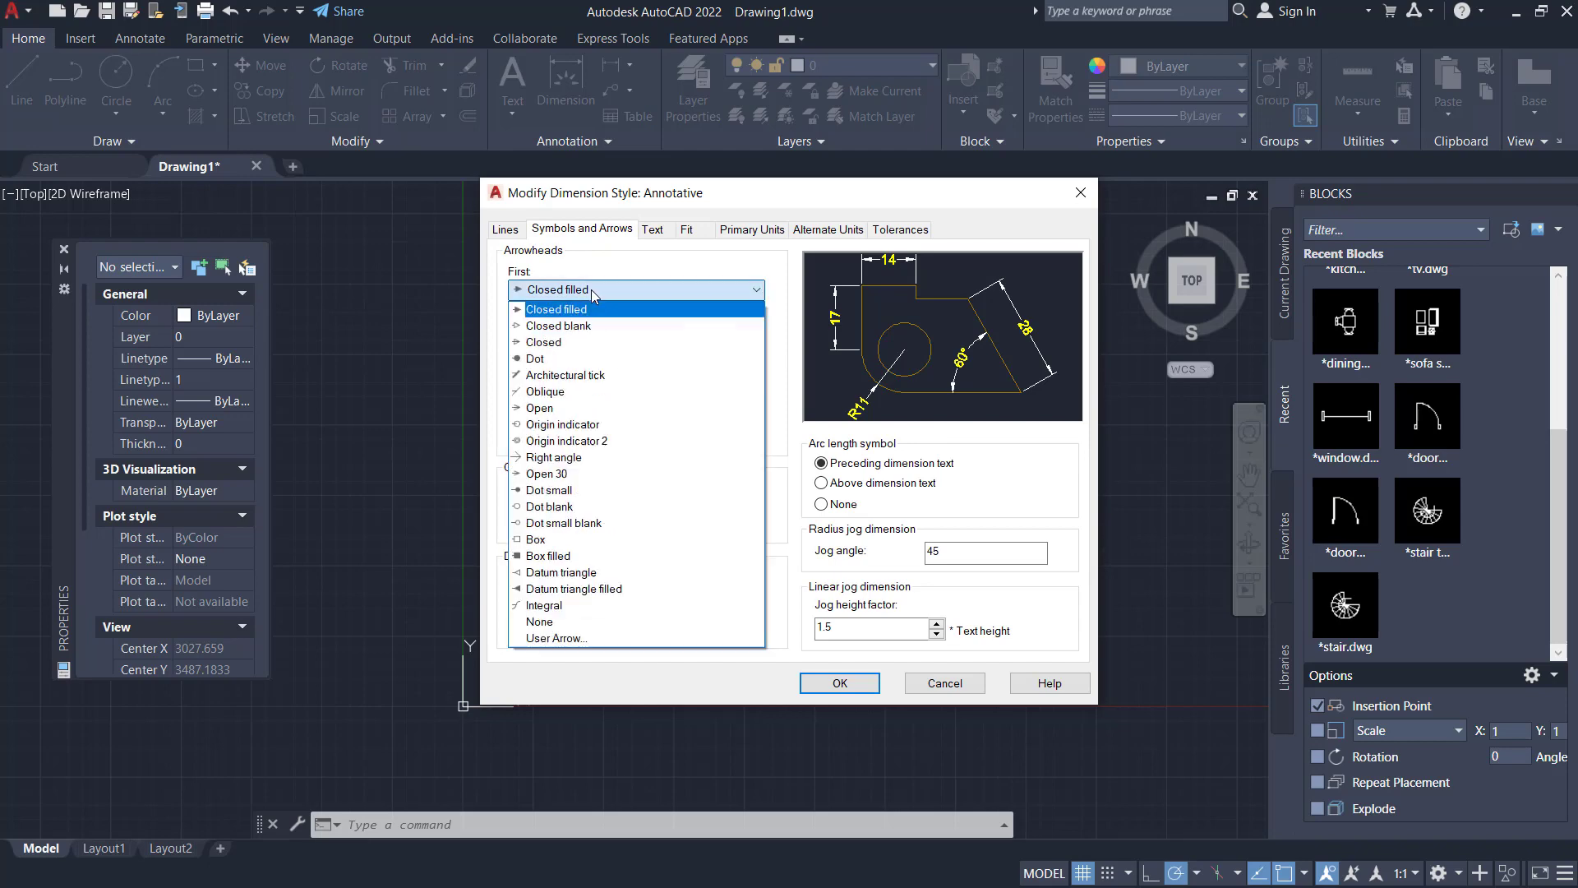
pyautogui.click(573, 379)
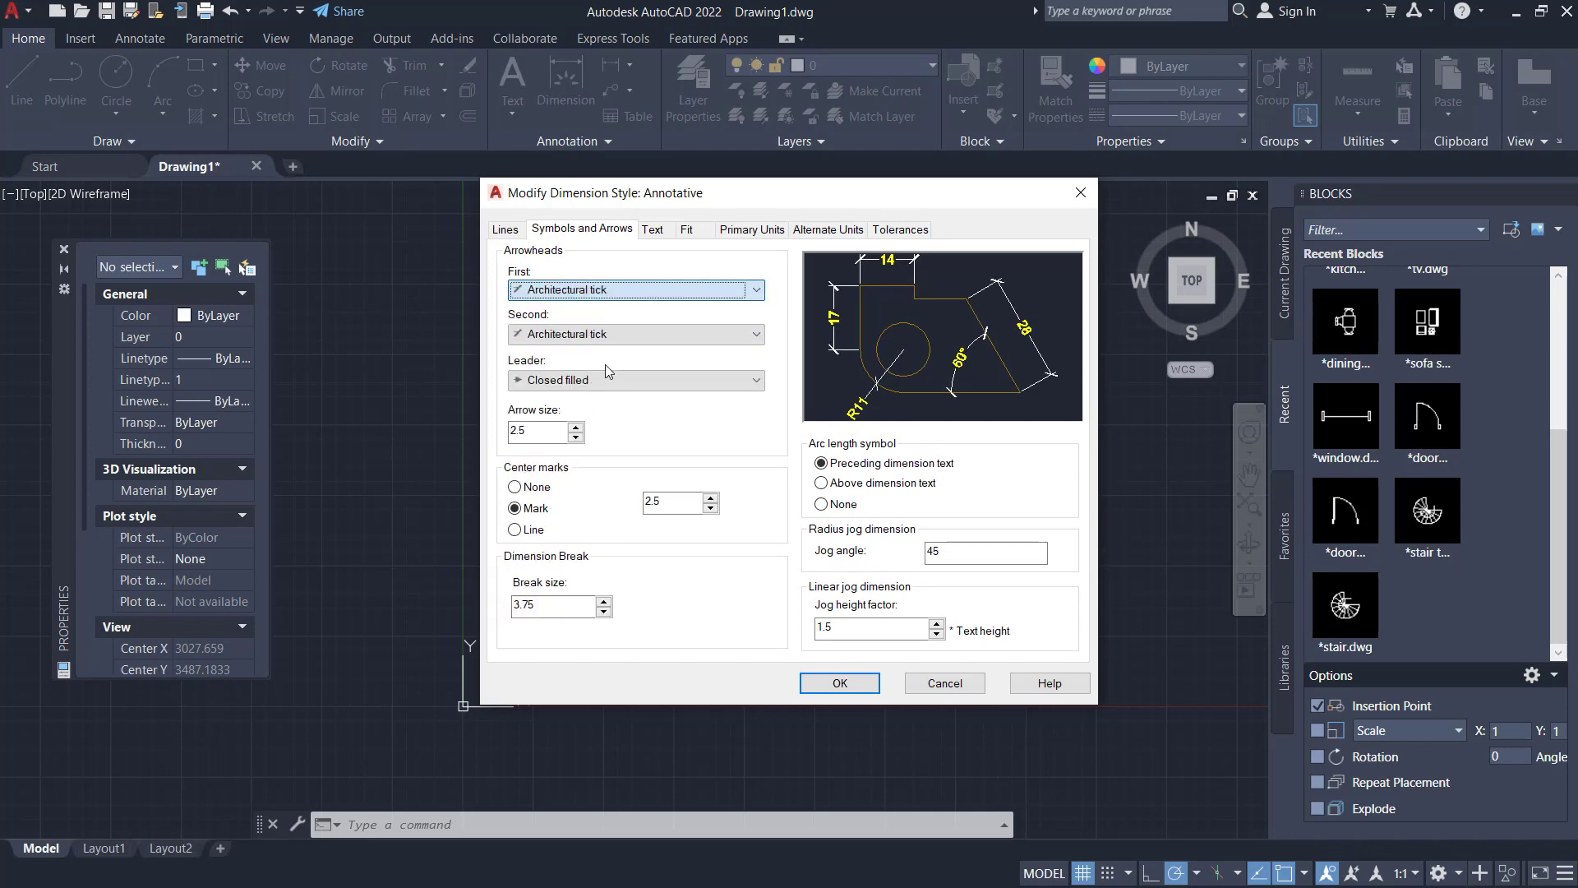
# Set the Annotative style's dimension line and extension line colours to Red and accept the style changes
pyautogui.click(505, 230)
pyautogui.click(682, 272)
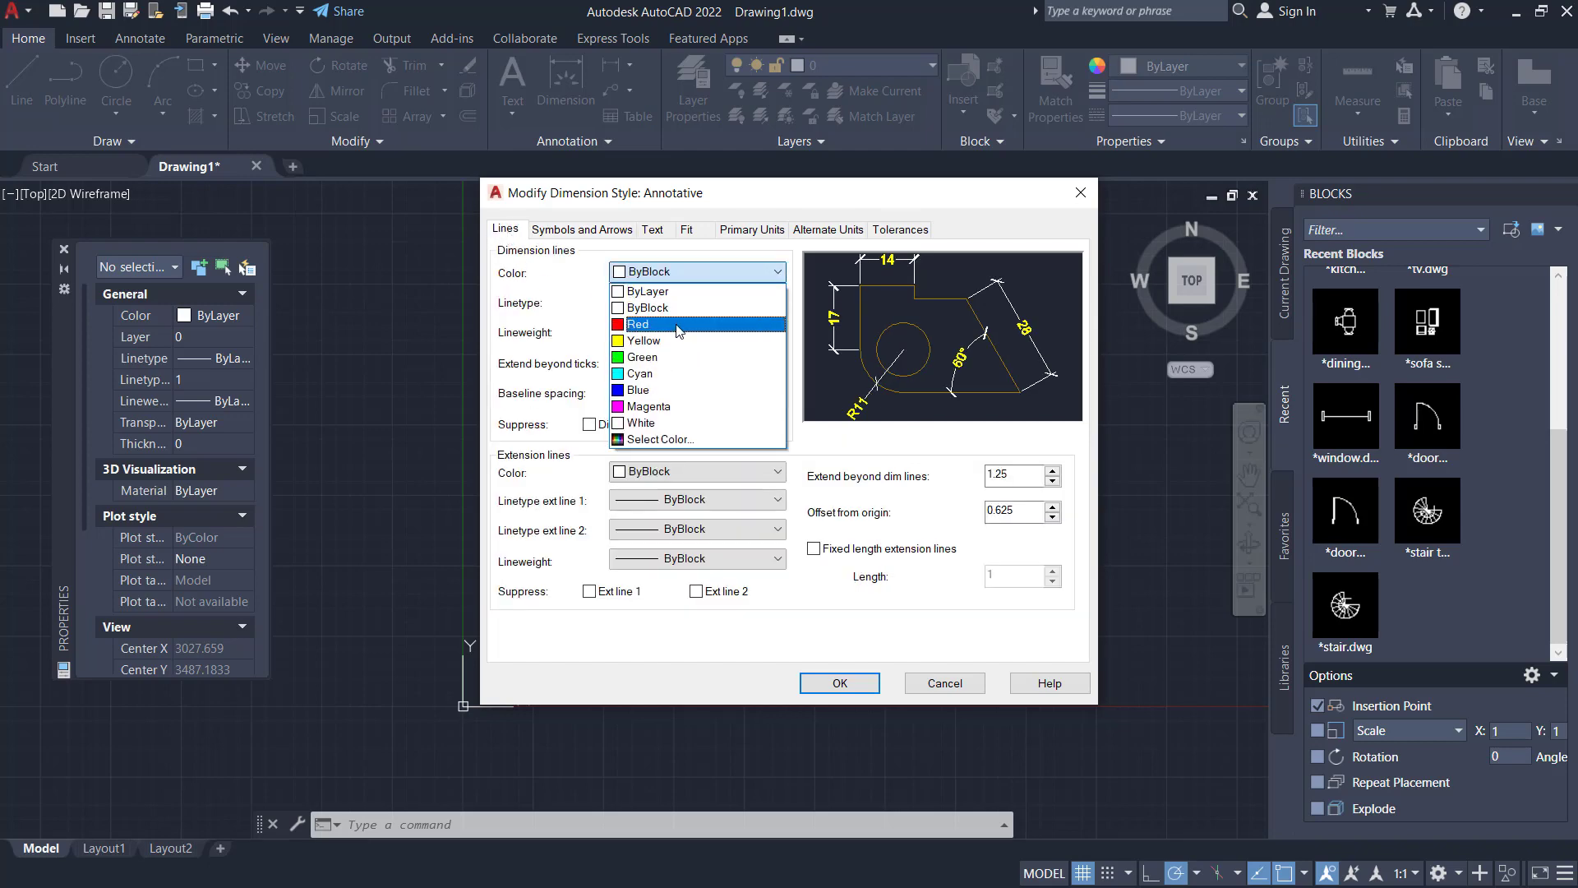
pyautogui.click(679, 325)
pyautogui.click(667, 472)
pyautogui.click(652, 520)
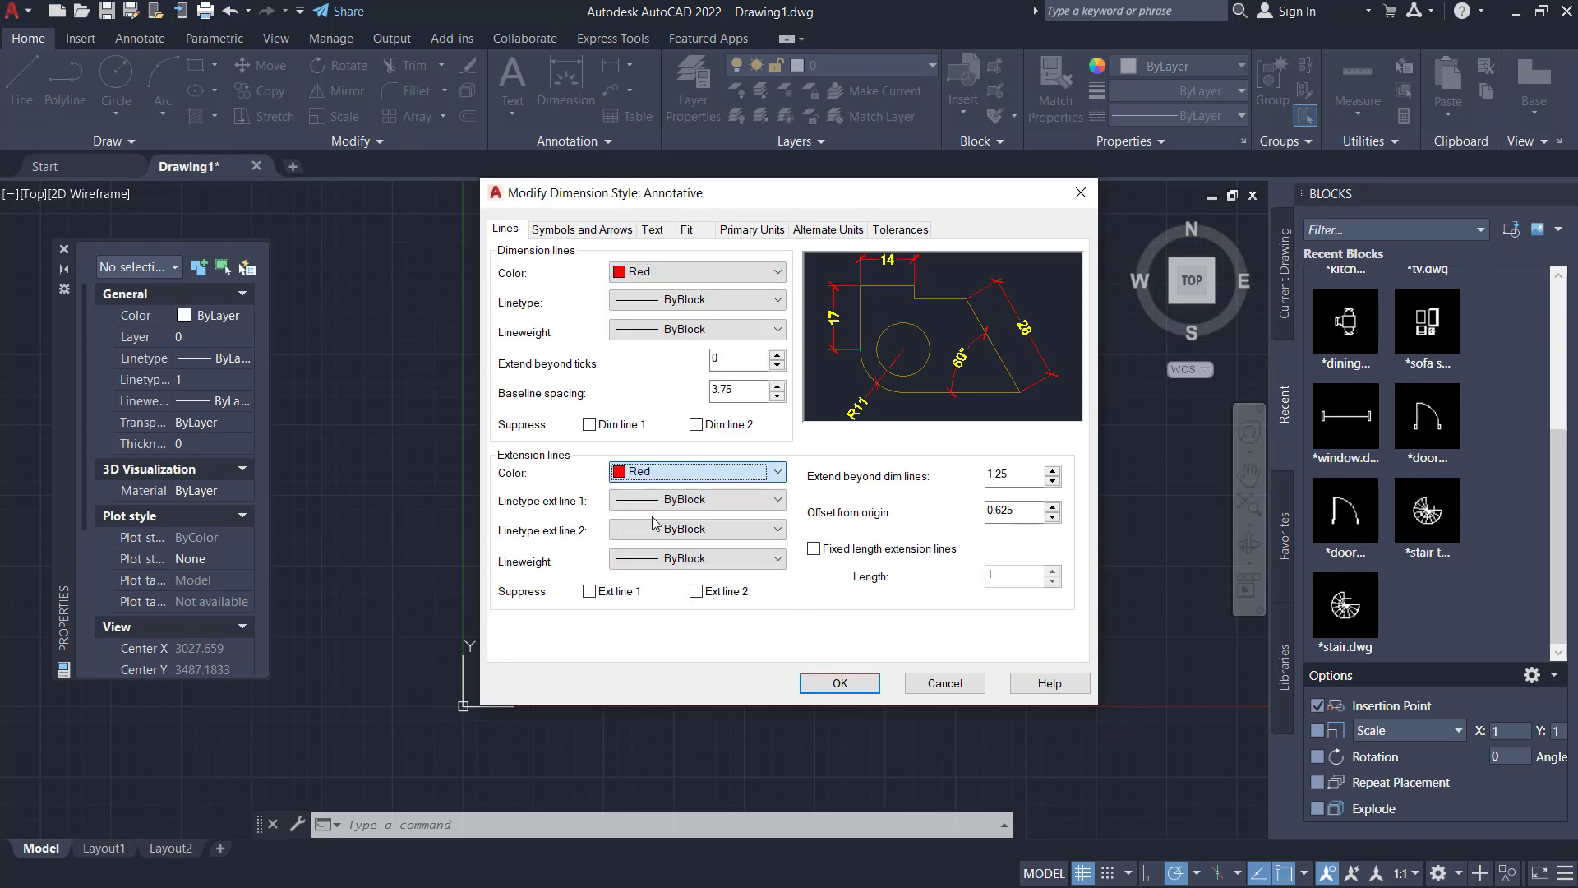
pyautogui.click(840, 683)
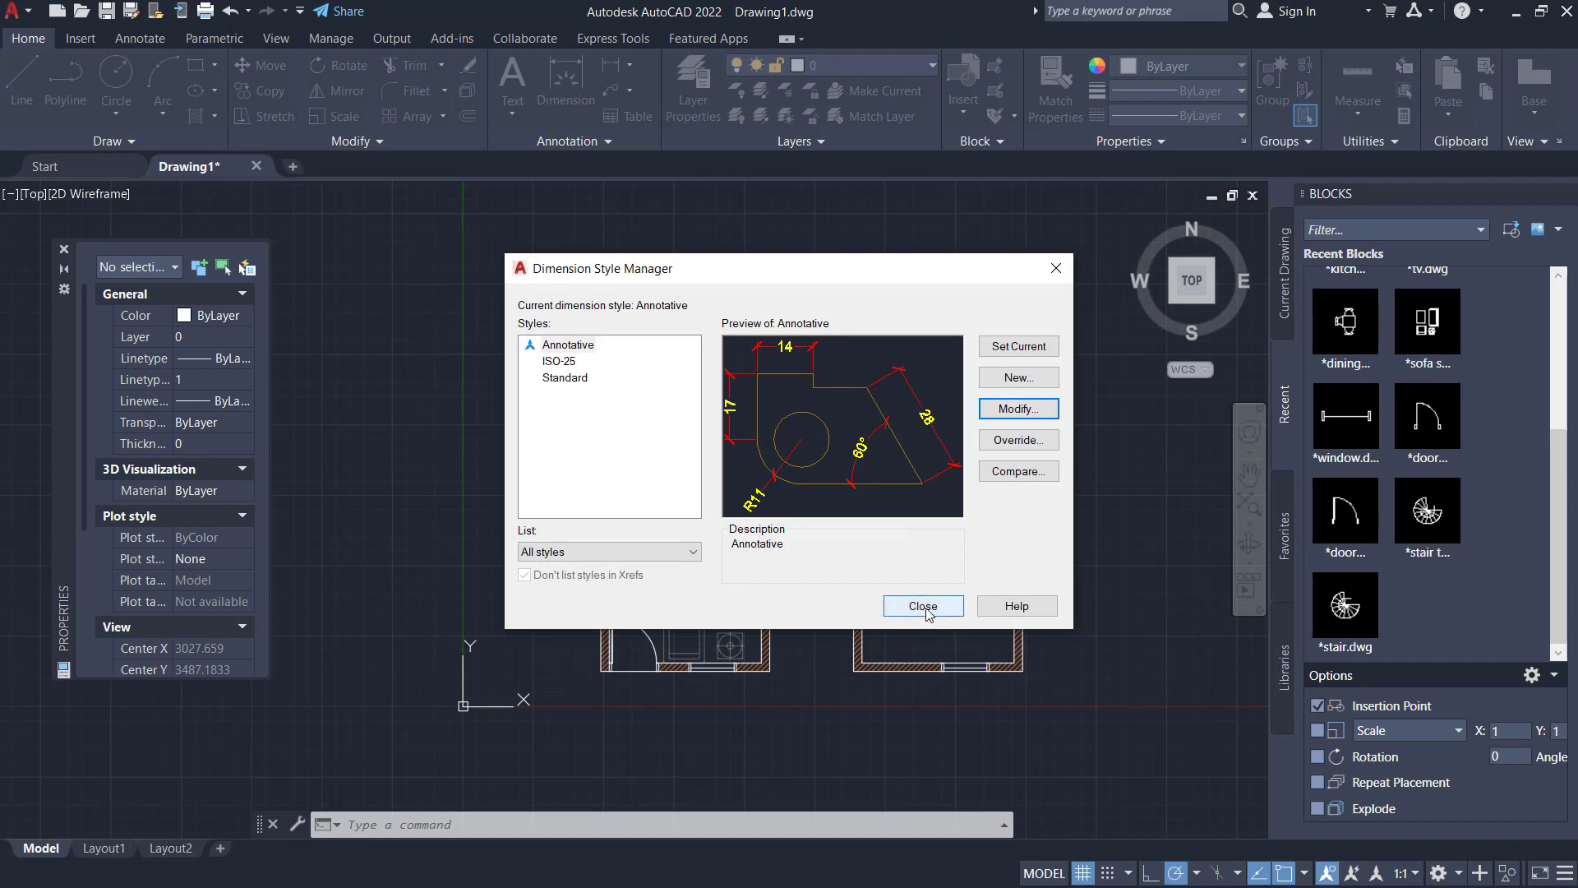
# Set Annotative as the current dimension style and close the Dimension Style Manager
pyautogui.click(1001, 349)
pyautogui.click(582, 348)
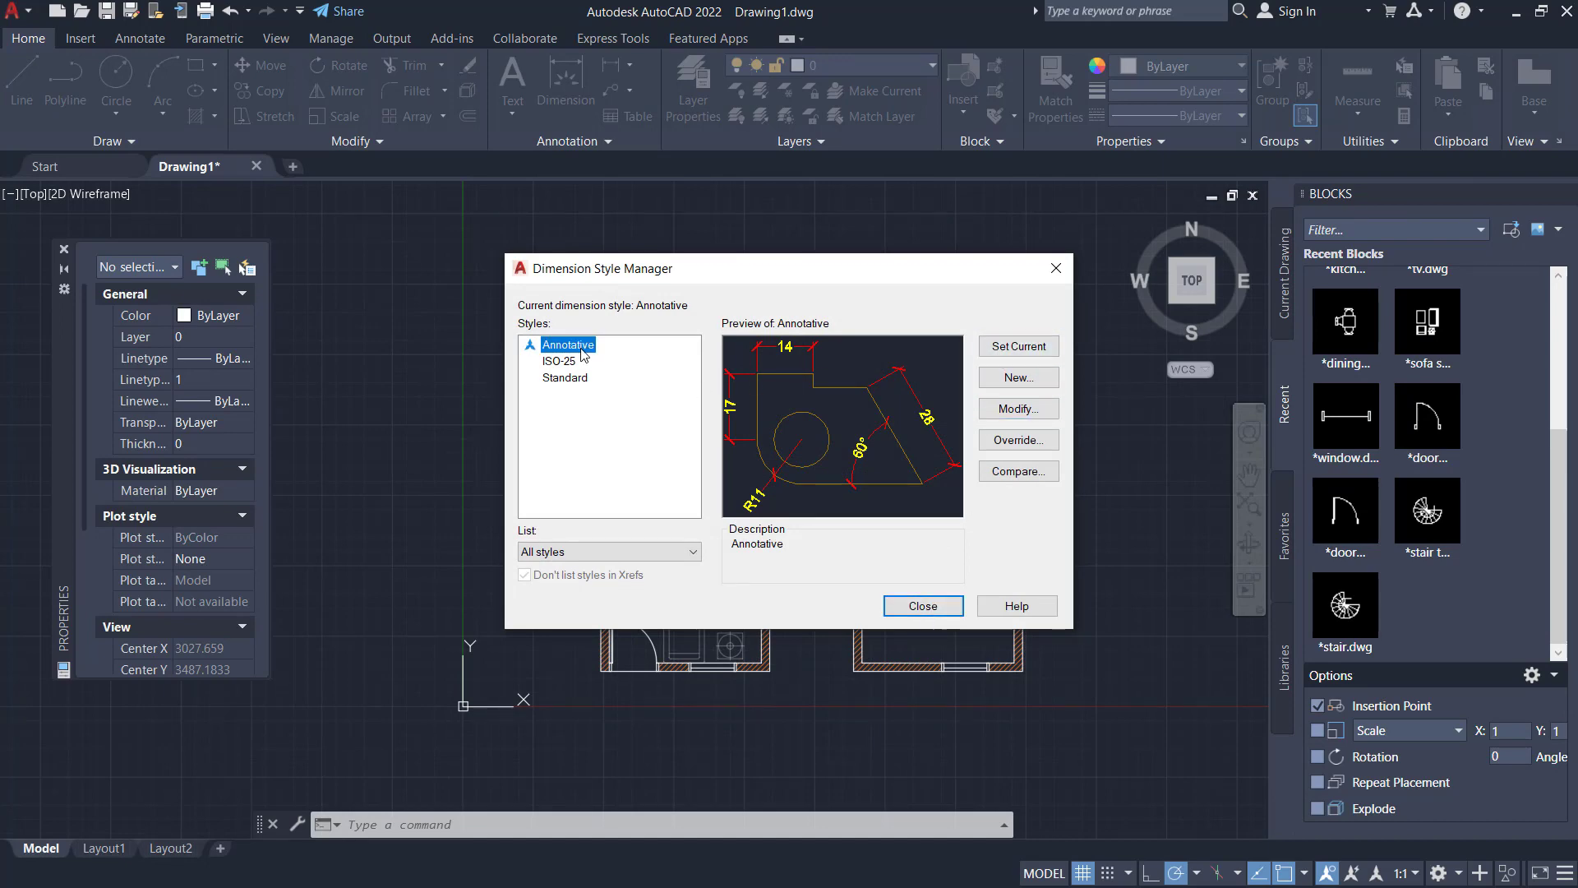
pyautogui.click(916, 606)
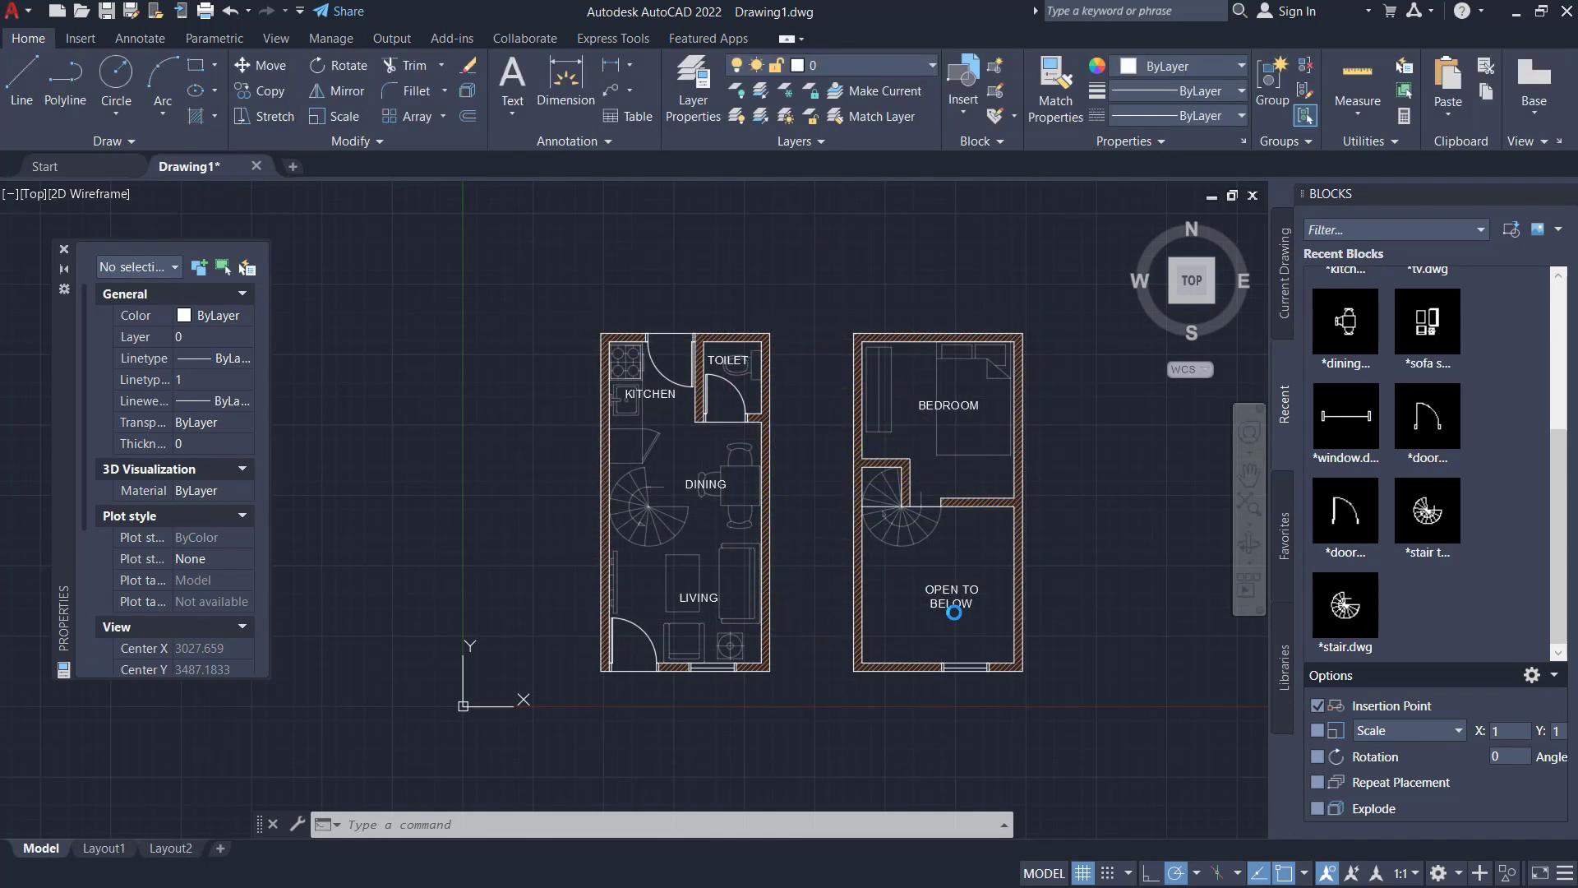
# Set the drawing's annotation scale to 1:50
pyautogui.moveTo(1069, 608); pyautogui.dragTo(979, 576, button='middle')
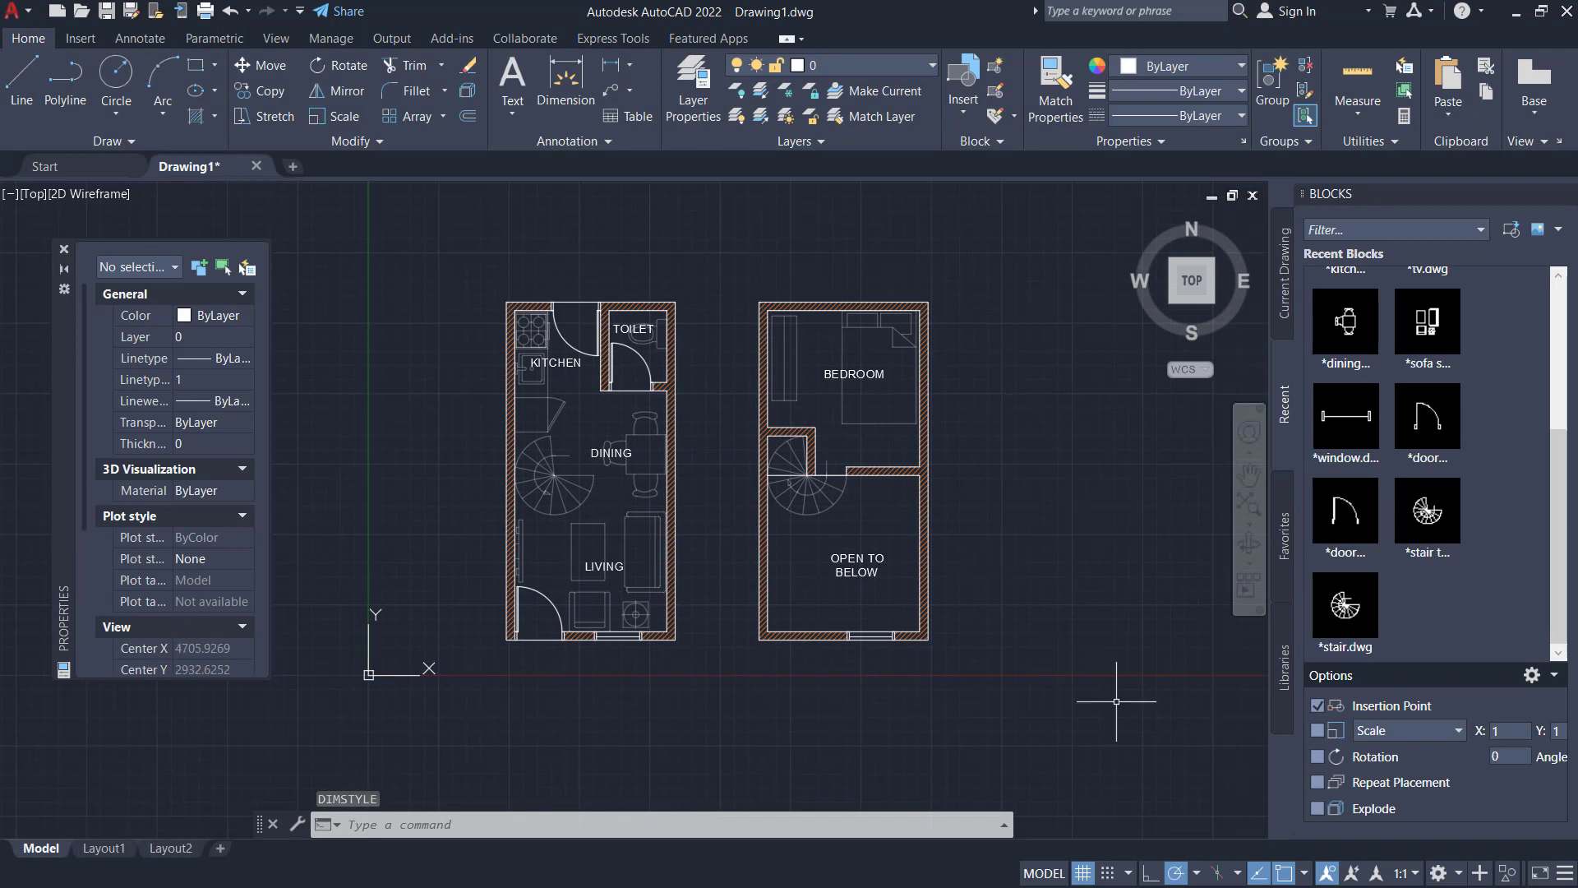
pyautogui.click(1415, 876)
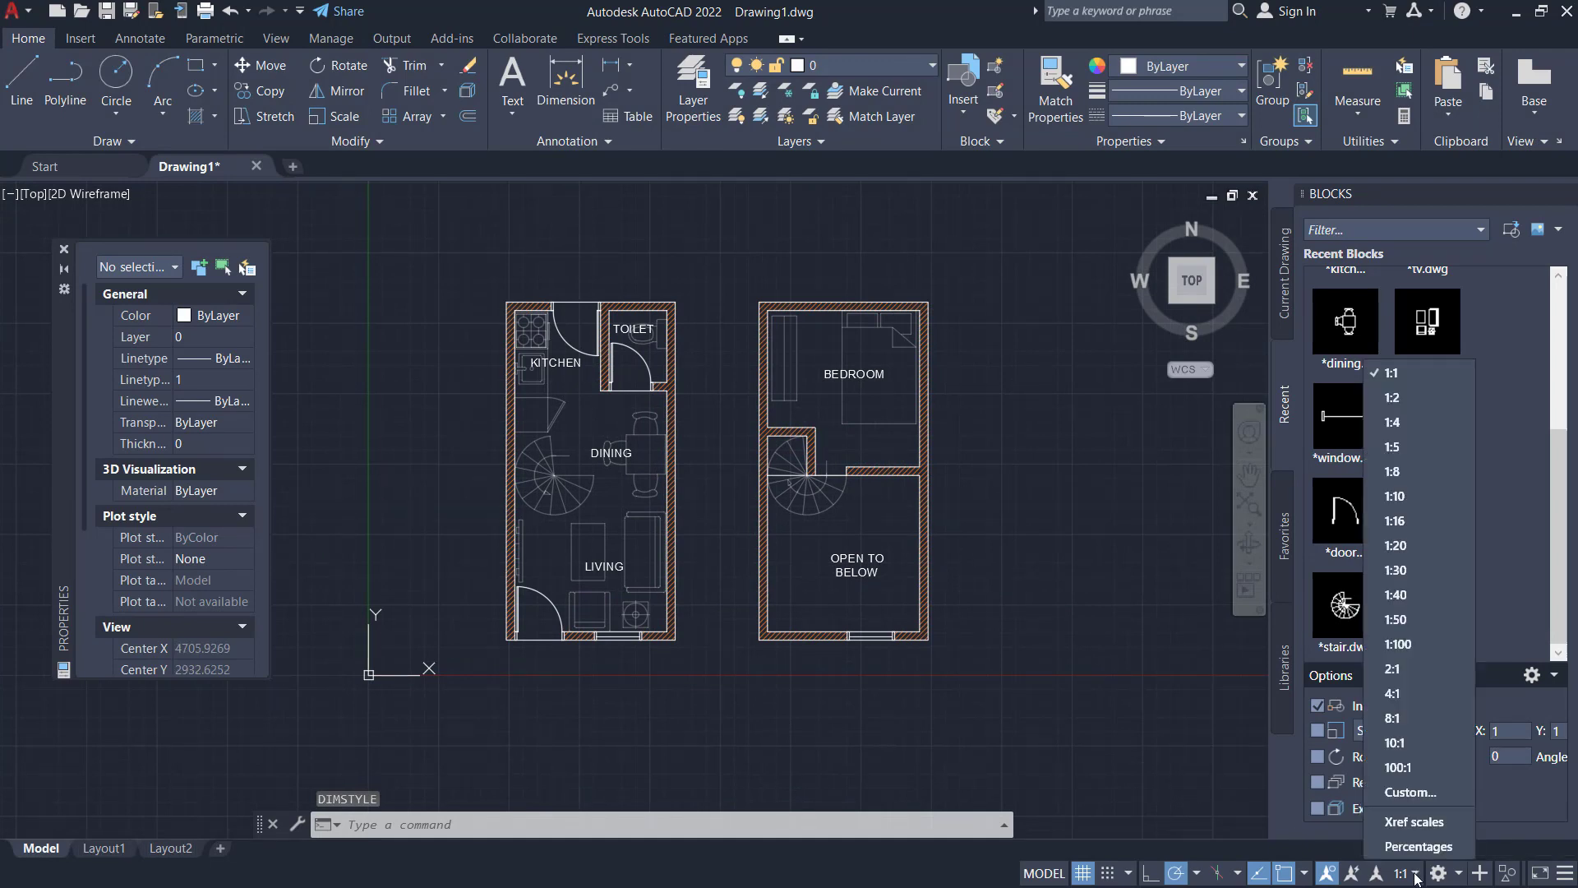
pyautogui.click(1405, 626)
# Add a linear dimension for the ground floor plan's overall width, placed below the living room's front wall
pyautogui.moveTo(688, 734); pyautogui.dragTo(796, 692, button='middle')
pyautogui.write('DIMLIN')
pyautogui.press('Return')
pyautogui.scroll(8, 617, 599)
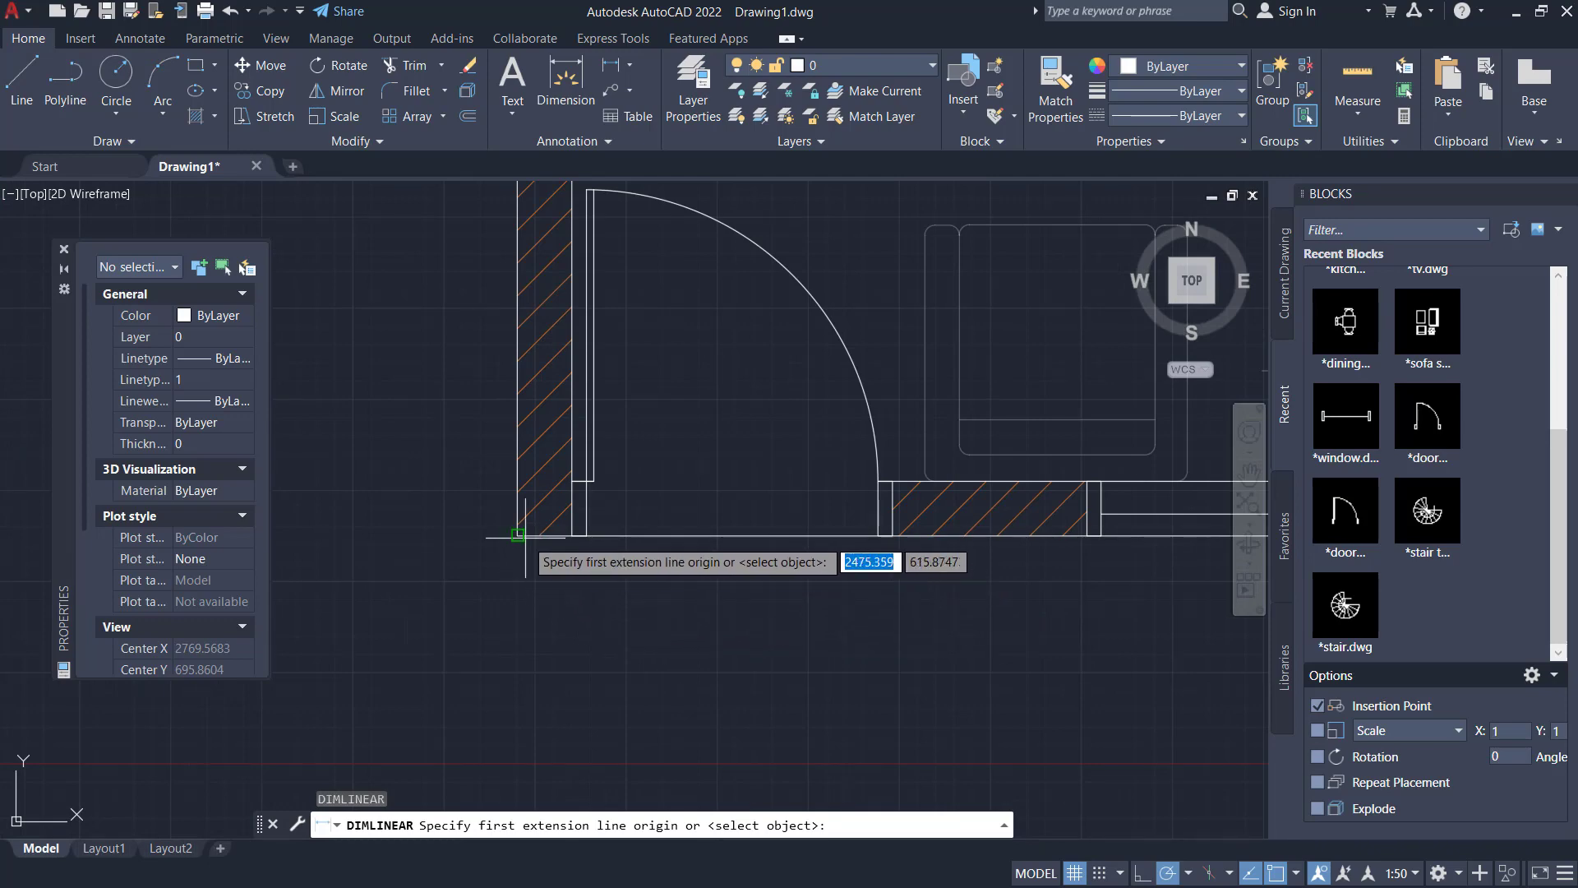
pyautogui.click(518, 536)
pyautogui.scroll(-4, 534, 559)
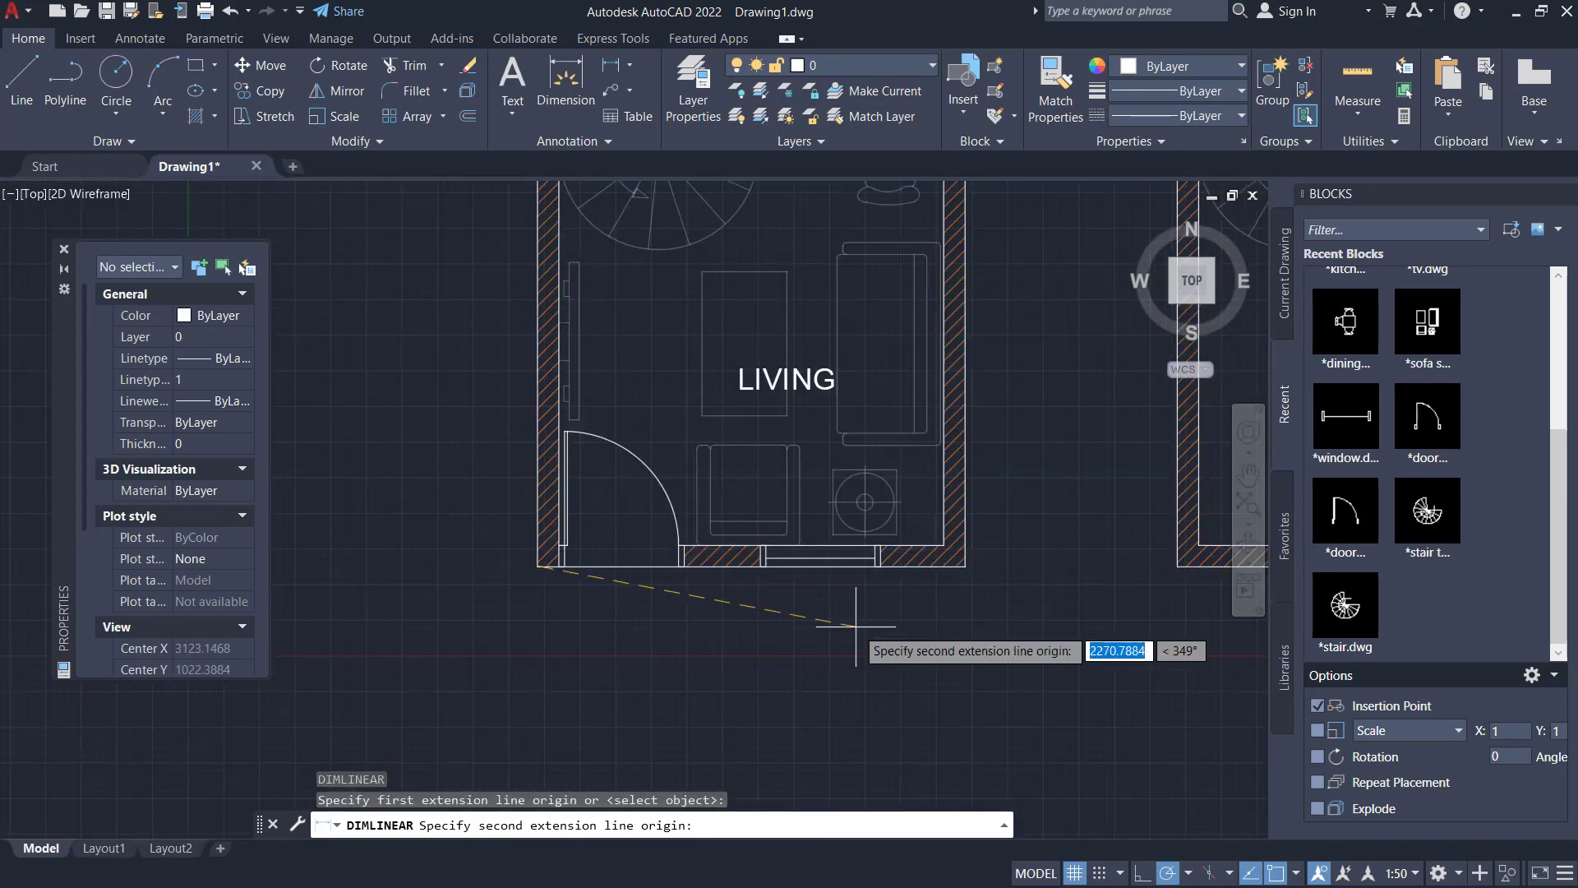
pyautogui.click(965, 565)
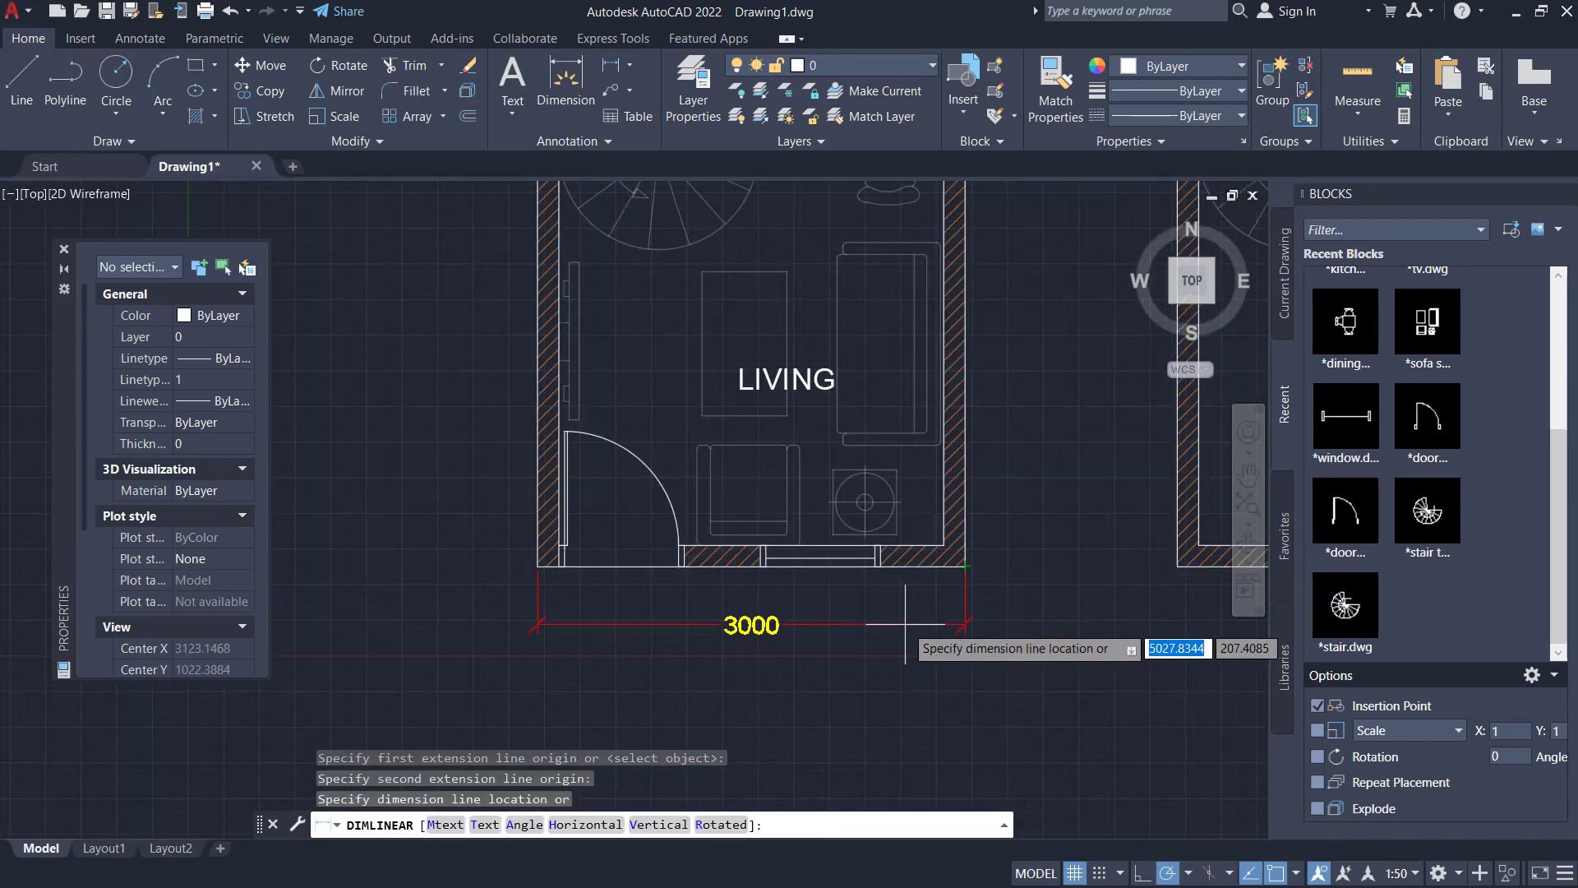
pyautogui.click(905, 627)
# Dimension vertically from the ground floor's lower right corner to the midpoint of the toilet's lower wall thickness, placed right of the plan
pyautogui.moveTo(912, 623); pyautogui.dragTo(866, 698, button='middle')
pyautogui.press('Return')
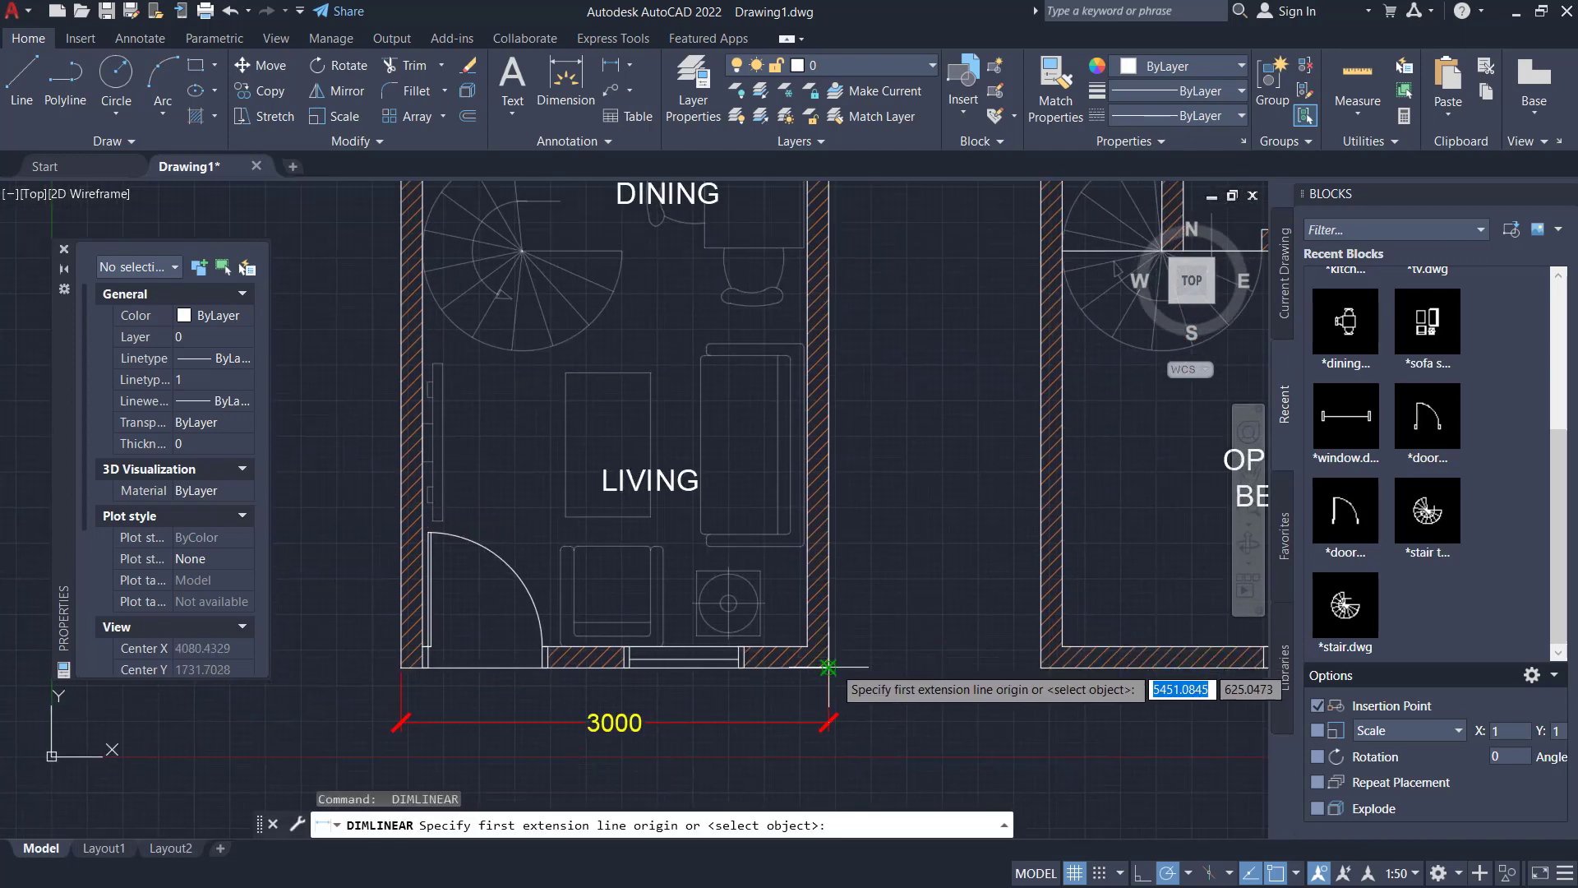
pyautogui.click(828, 668)
pyautogui.scroll(-4, 879, 633)
pyautogui.scroll(5, 830, 477)
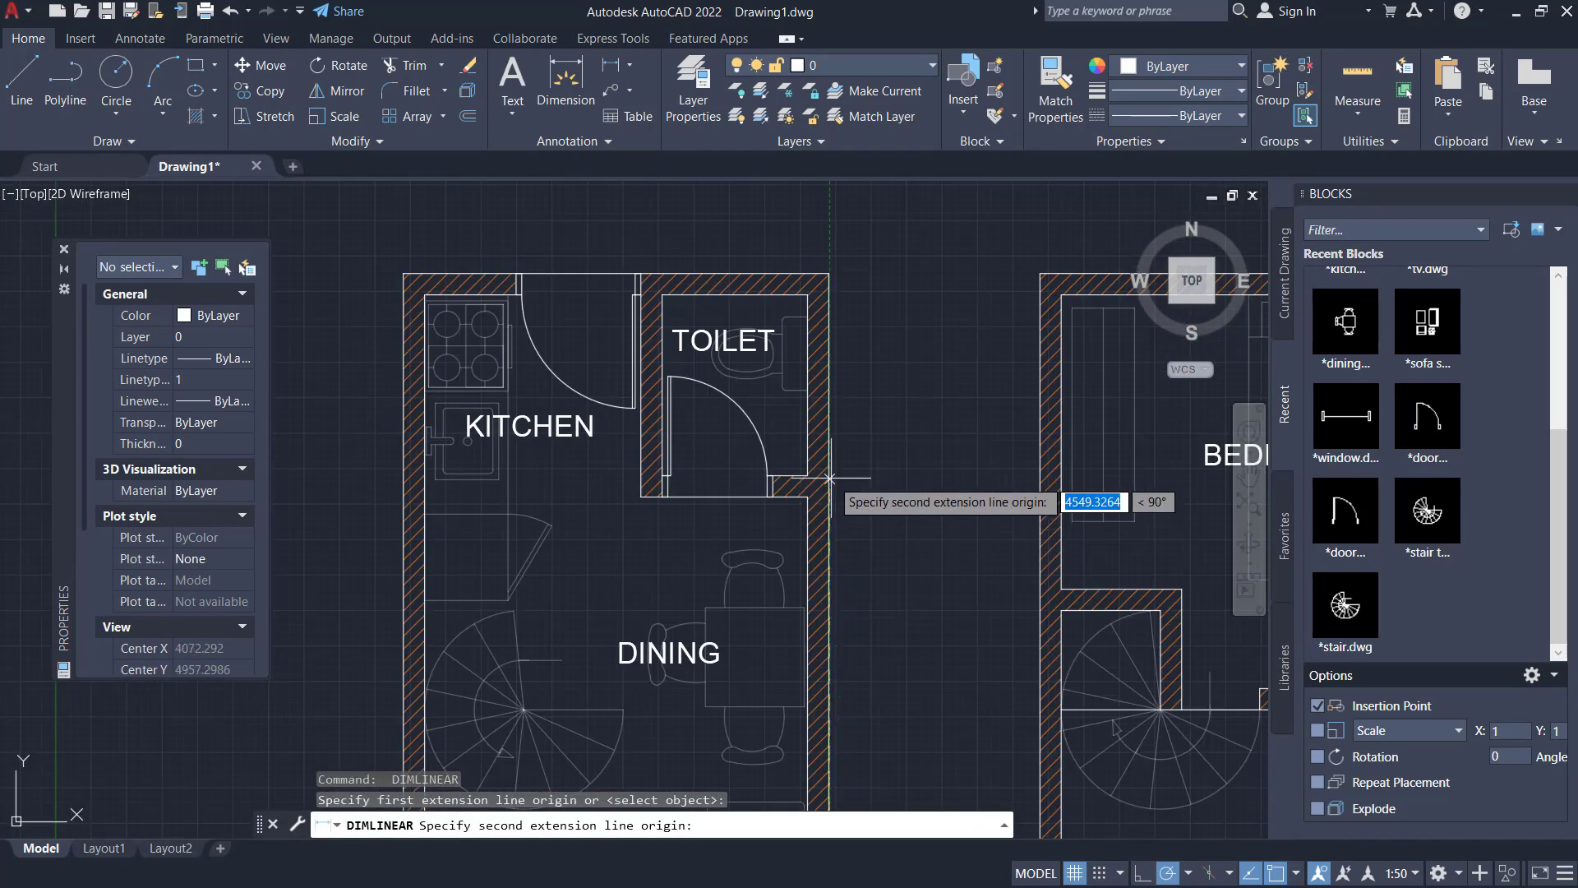
pyautogui.scroll(4, 830, 477)
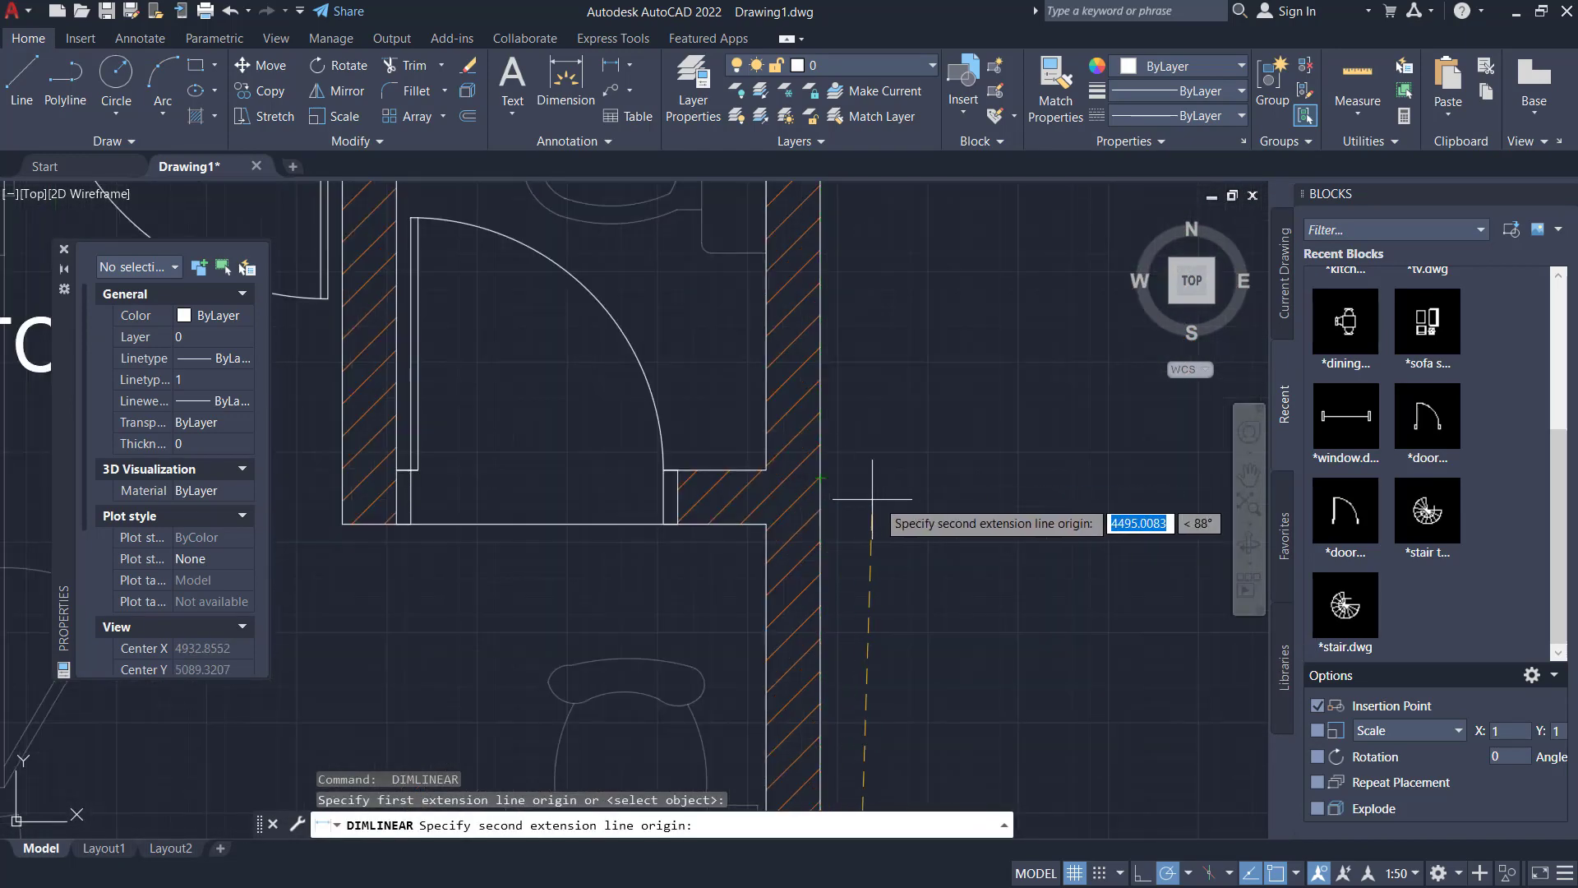
pyautogui.keyDown('shift'); pyautogui.rightClick(904, 459); pyautogui.keyUp('shift')
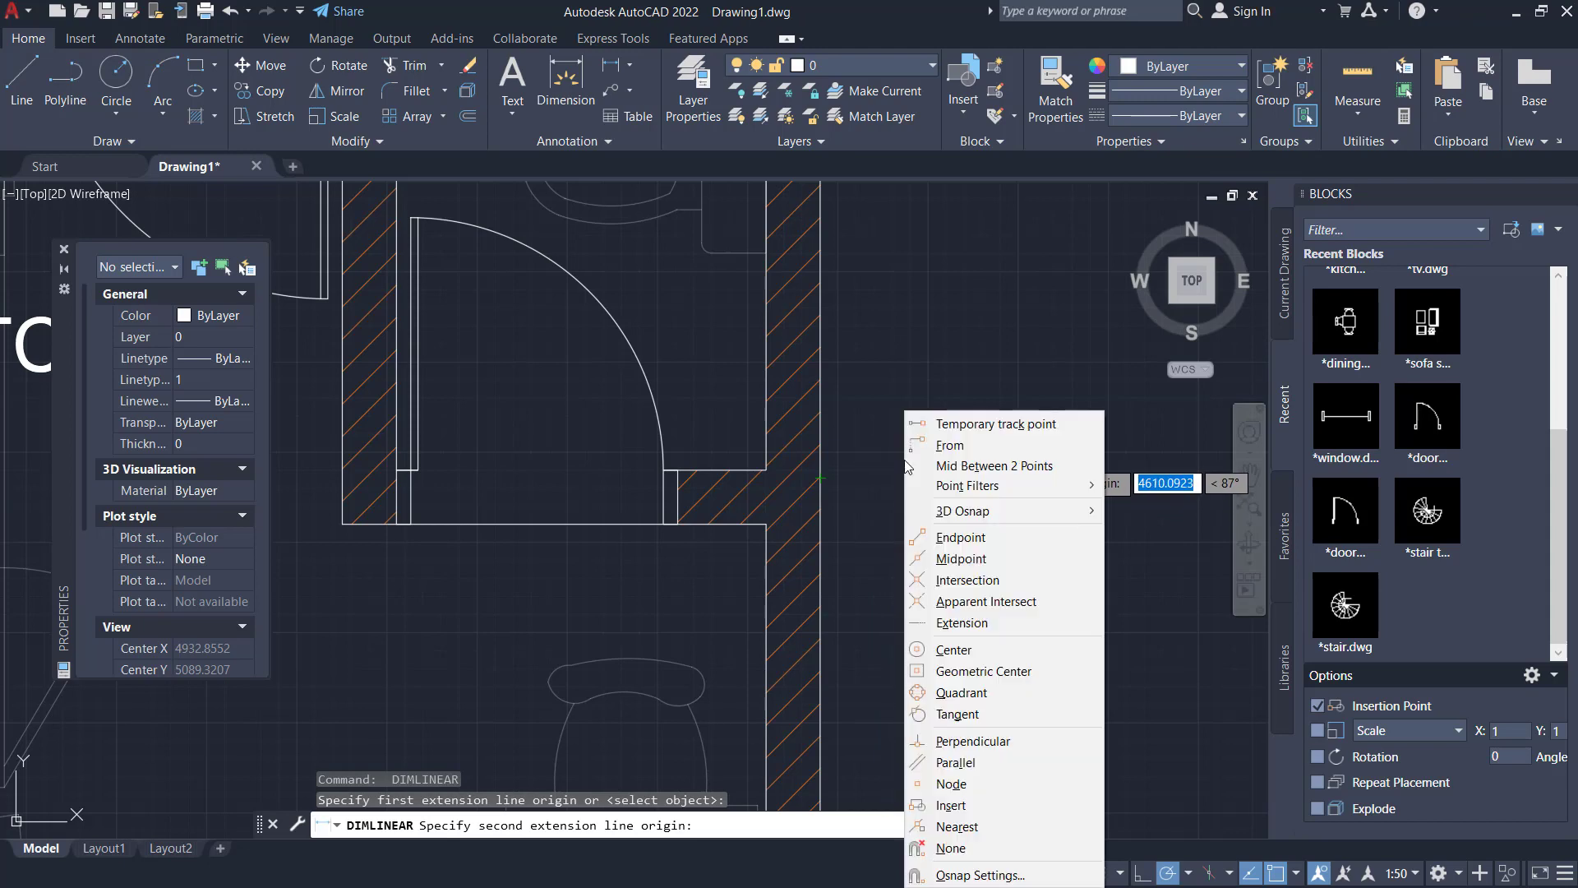
pyautogui.click(982, 466)
pyautogui.scroll(2, 781, 452)
pyautogui.moveTo(781, 452); pyautogui.dragTo(758, 550, button='middle')
pyautogui.click(758, 550)
pyautogui.click(758, 464)
pyautogui.scroll(-3, 937, 534)
pyautogui.scroll(-2, 942, 573)
pyautogui.moveTo(942, 573); pyautogui.dragTo(873, 391, button='middle')
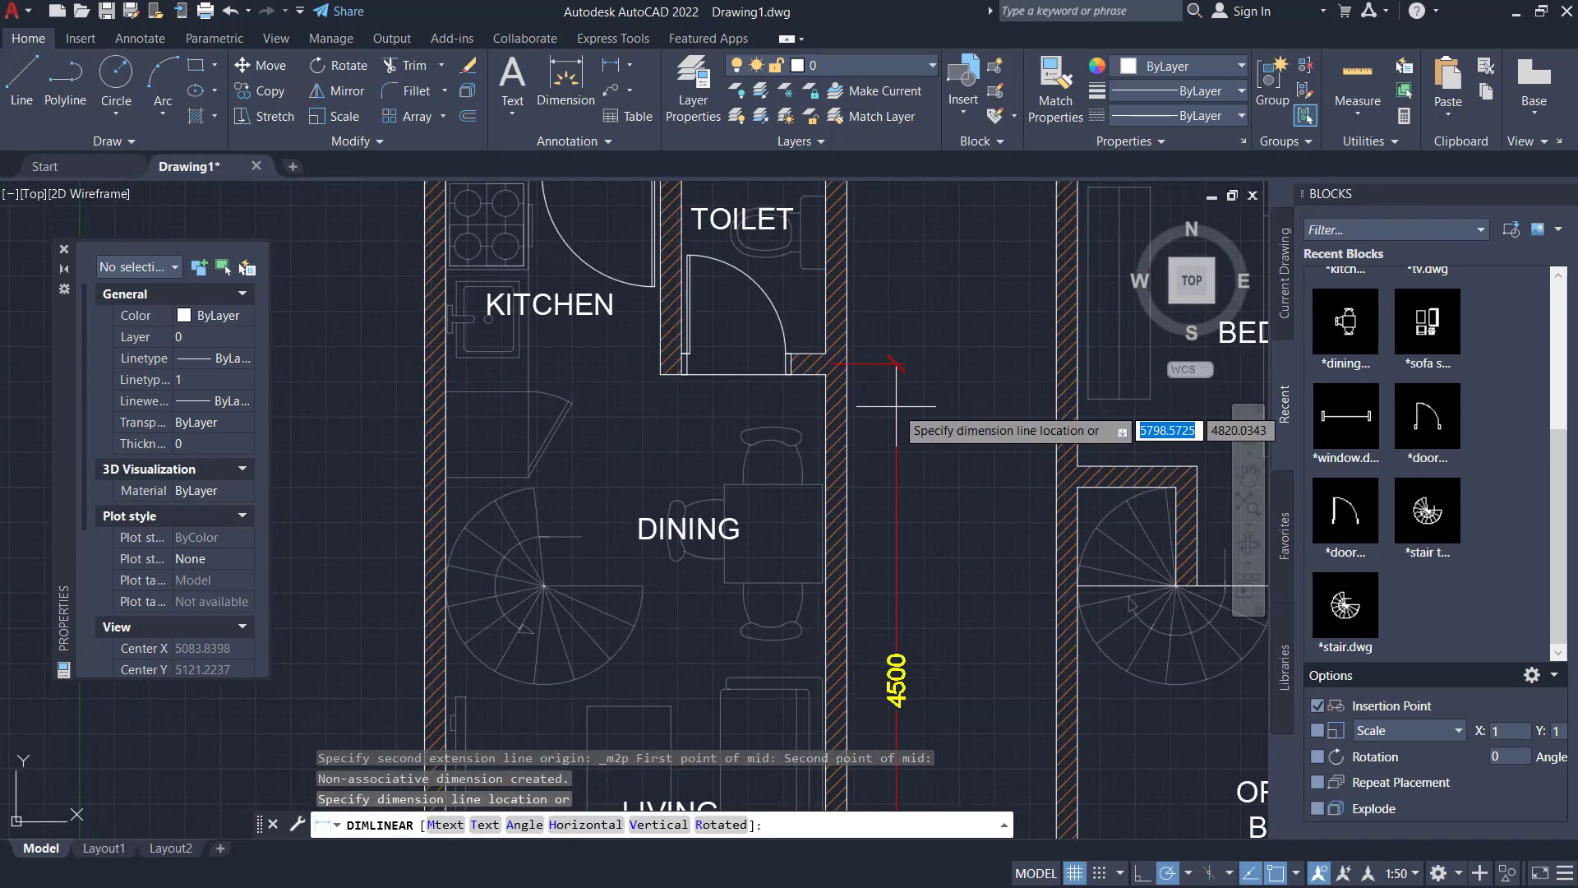
pyautogui.click(896, 405)
# Dimension the toilet's depth from its lower wall centre to the plan's upper right corner, in line with the vertical dimension below
pyautogui.scroll(4, 872, 427)
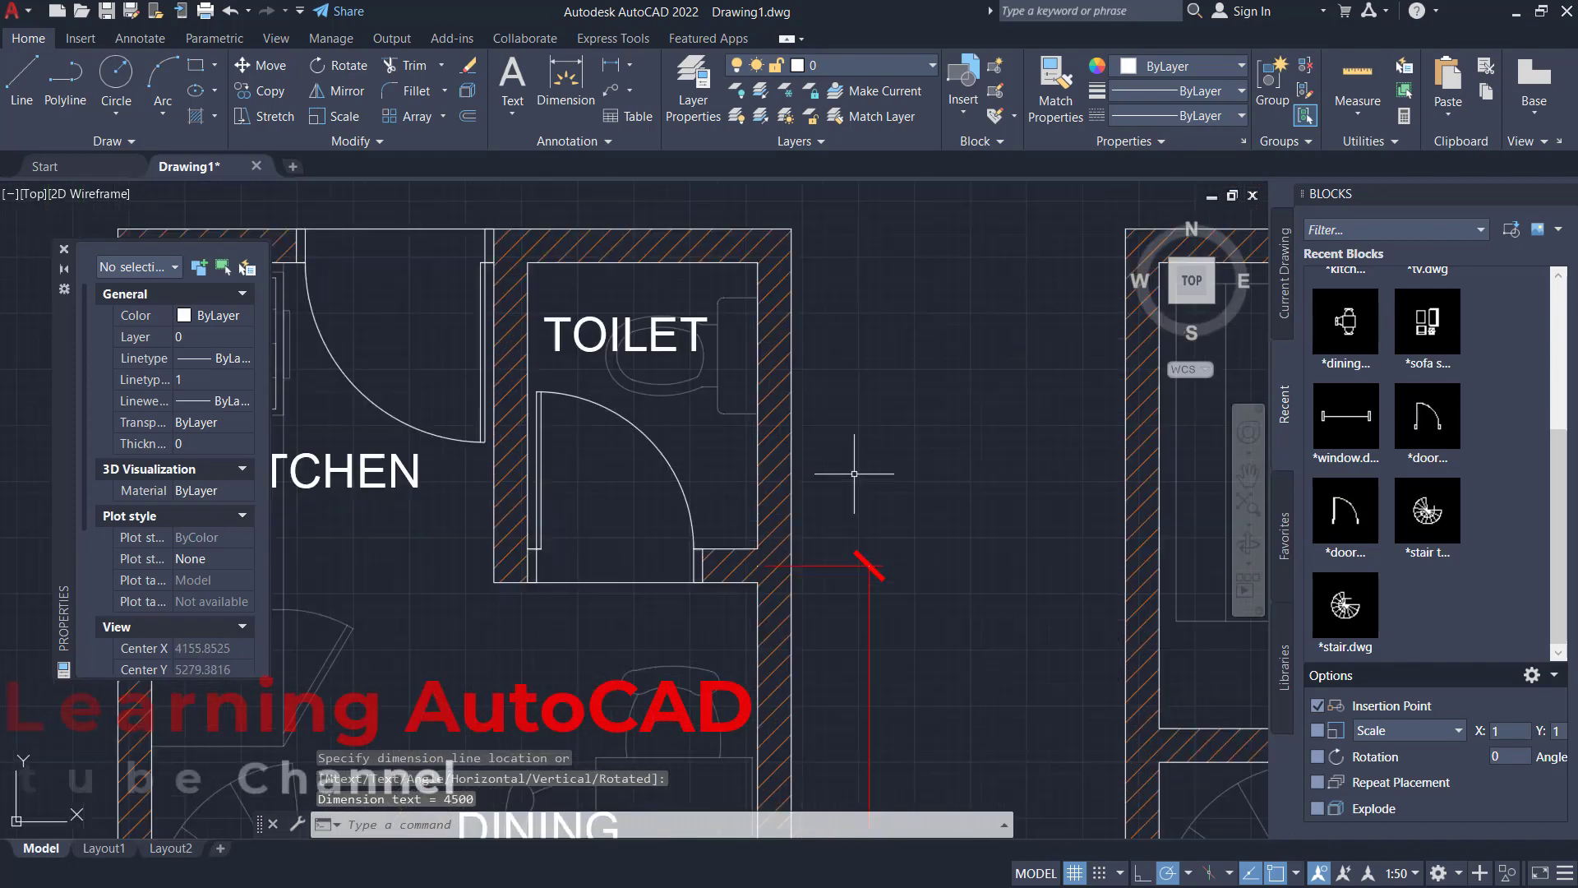
pyautogui.press('Return')
pyautogui.click(753, 618)
pyautogui.scroll(-2, 805, 519)
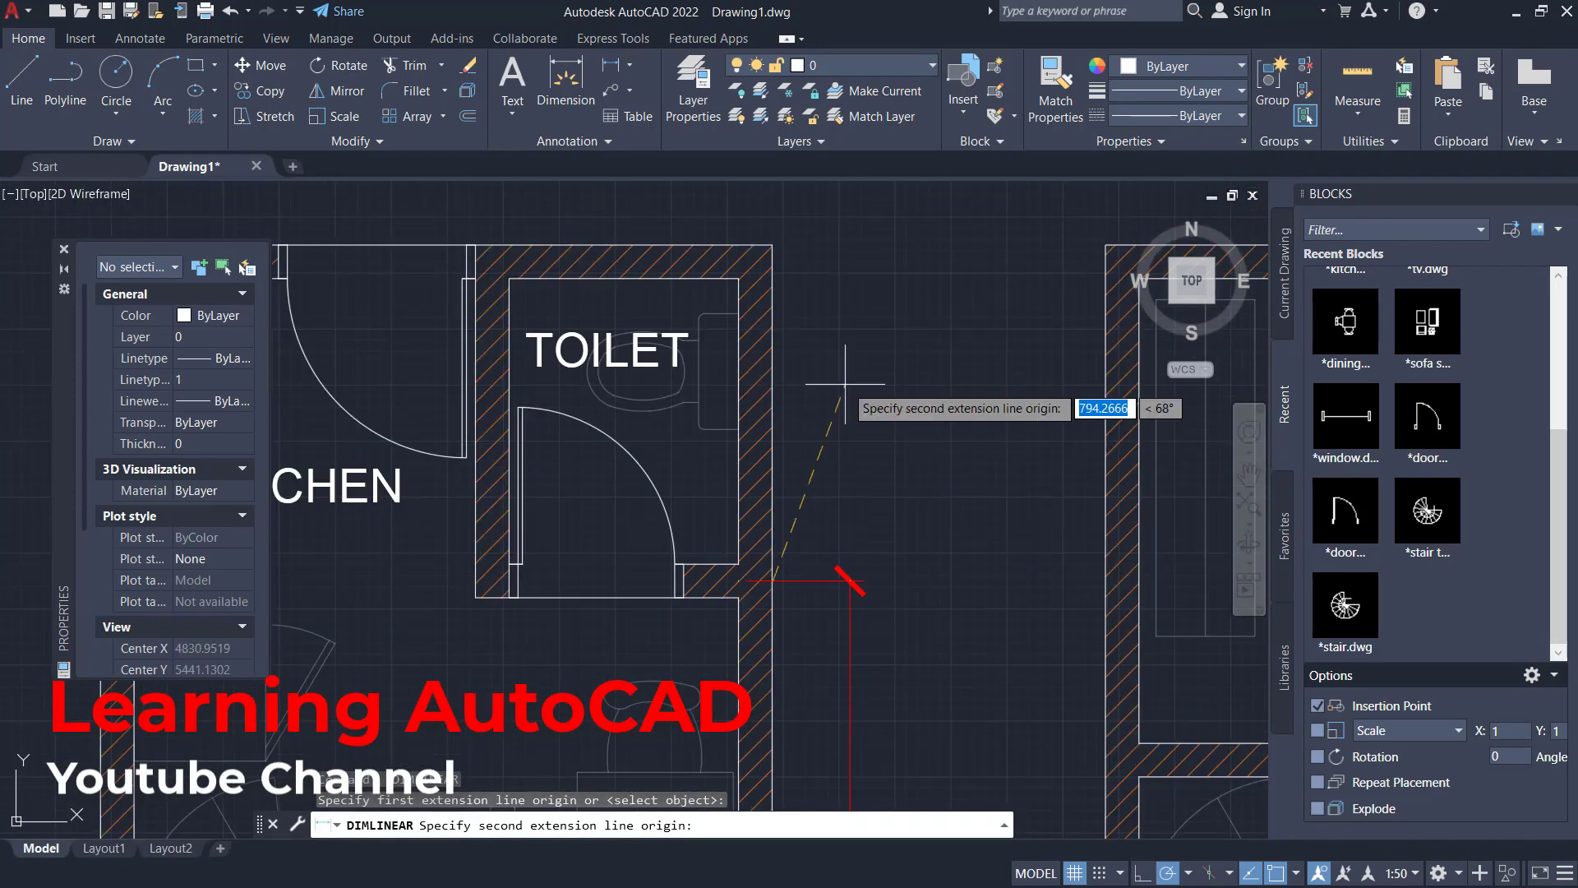
pyautogui.click(772, 244)
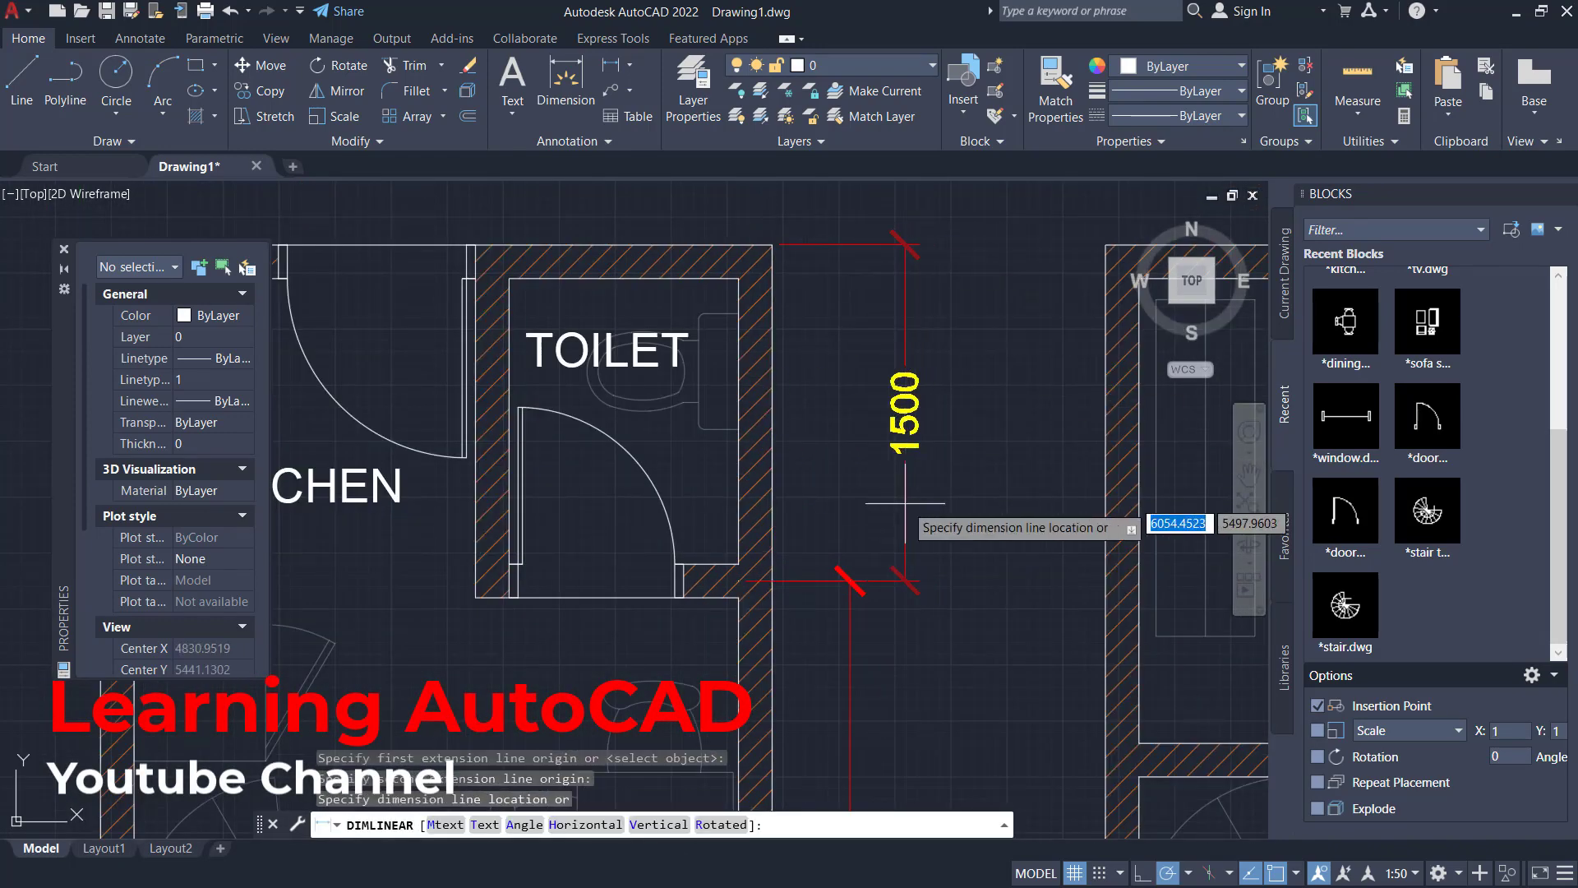
pyautogui.click(849, 579)
# Dimension the ground floor plan's overall height, placed outside the two vertical dimensions on its right side
pyautogui.press('Return')
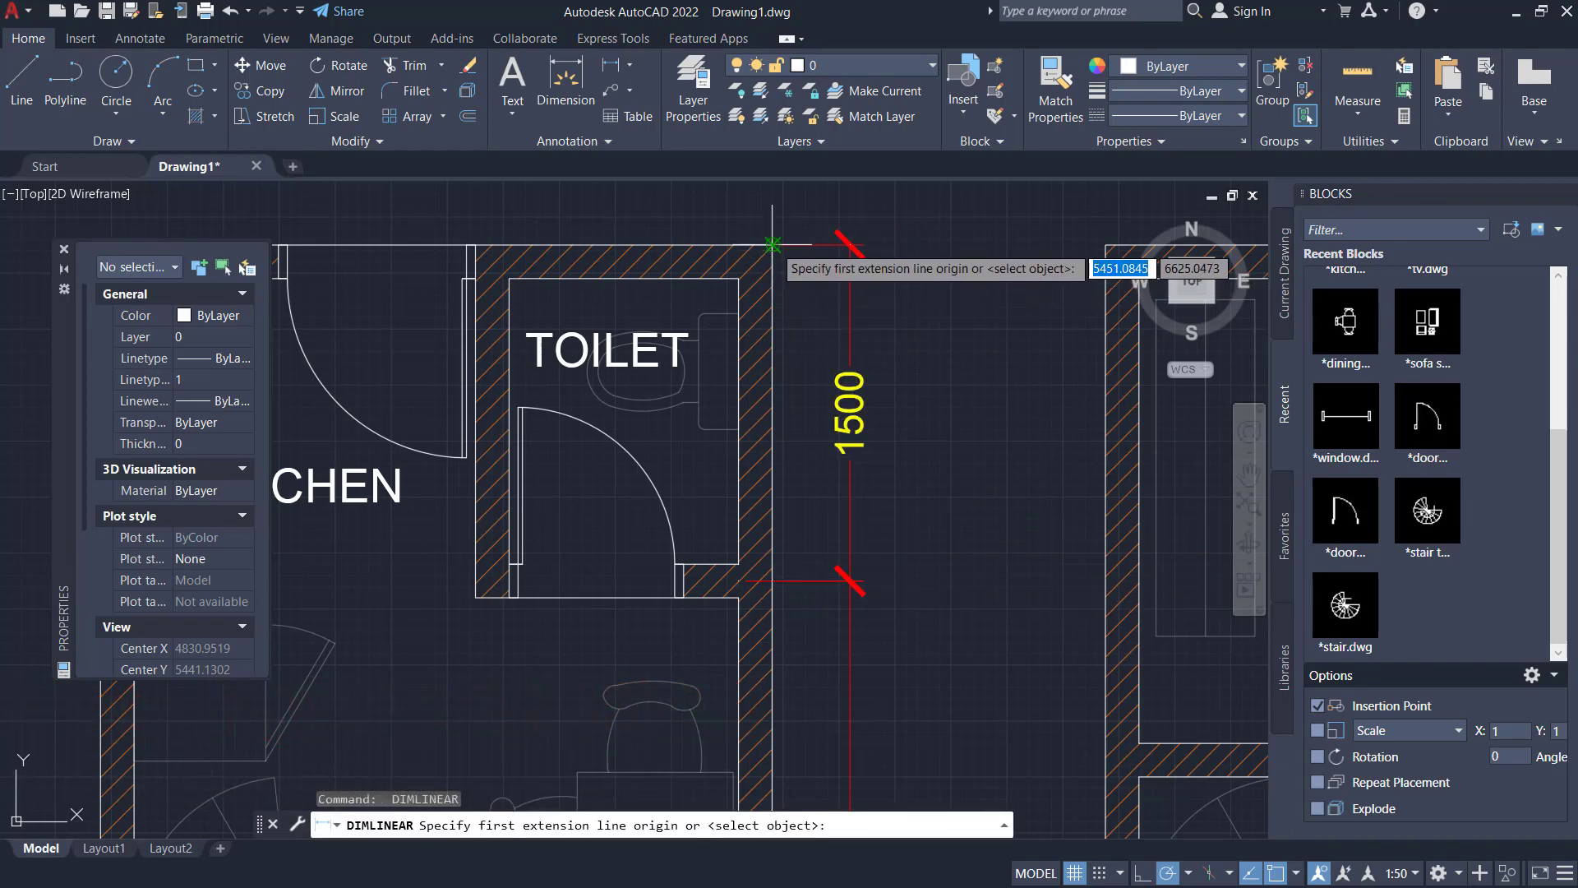
pyautogui.click(688, 333)
pyautogui.scroll(-5, 785, 226)
pyautogui.scroll(6, 796, 562)
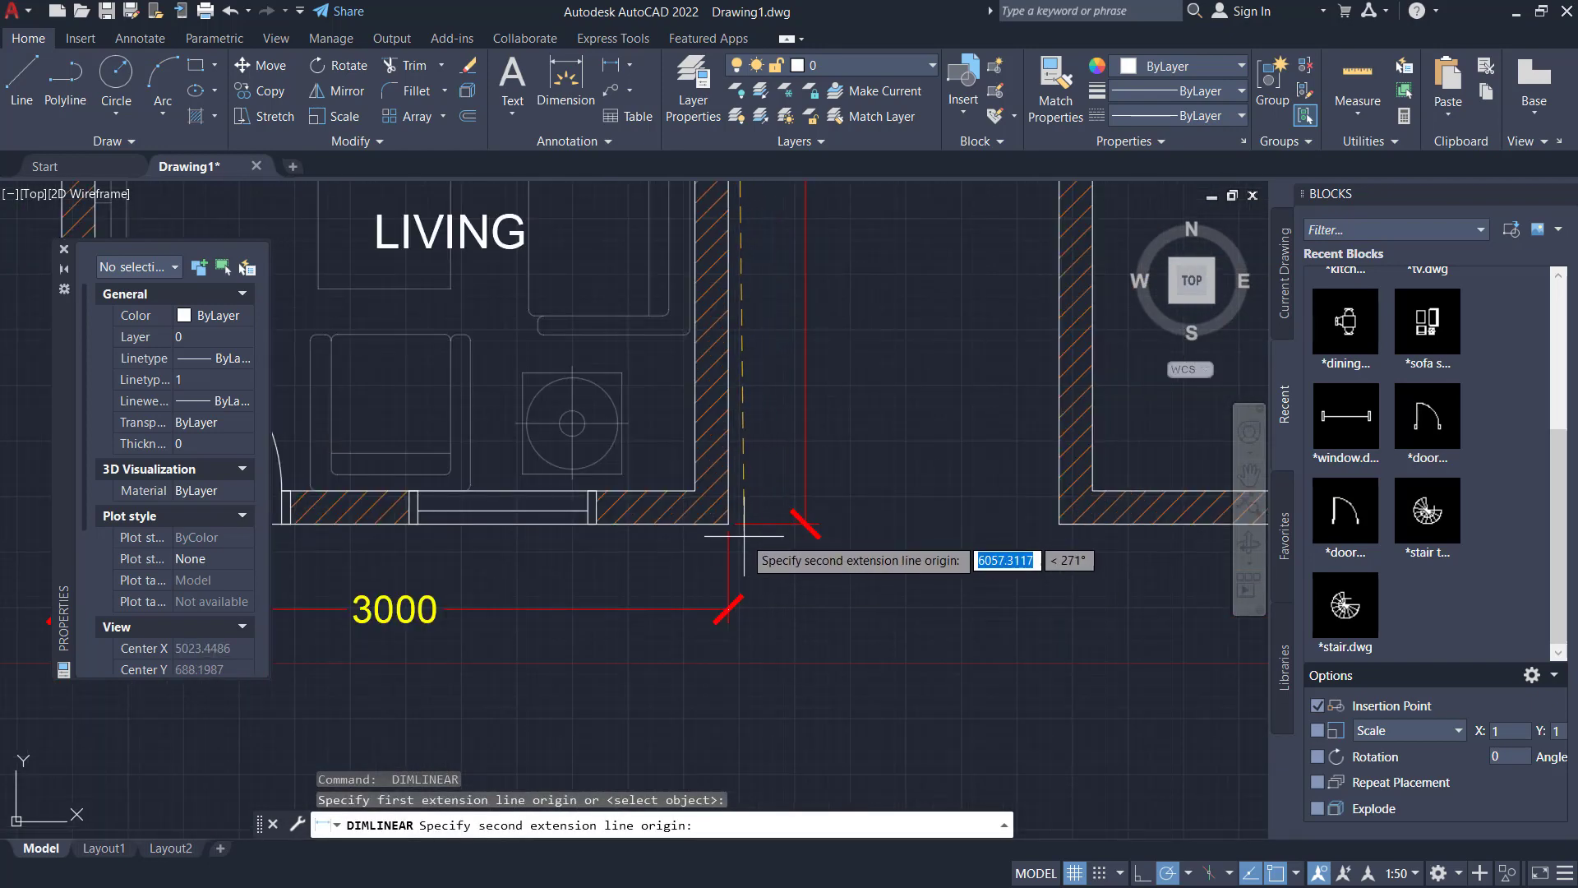
pyautogui.click(779, 555)
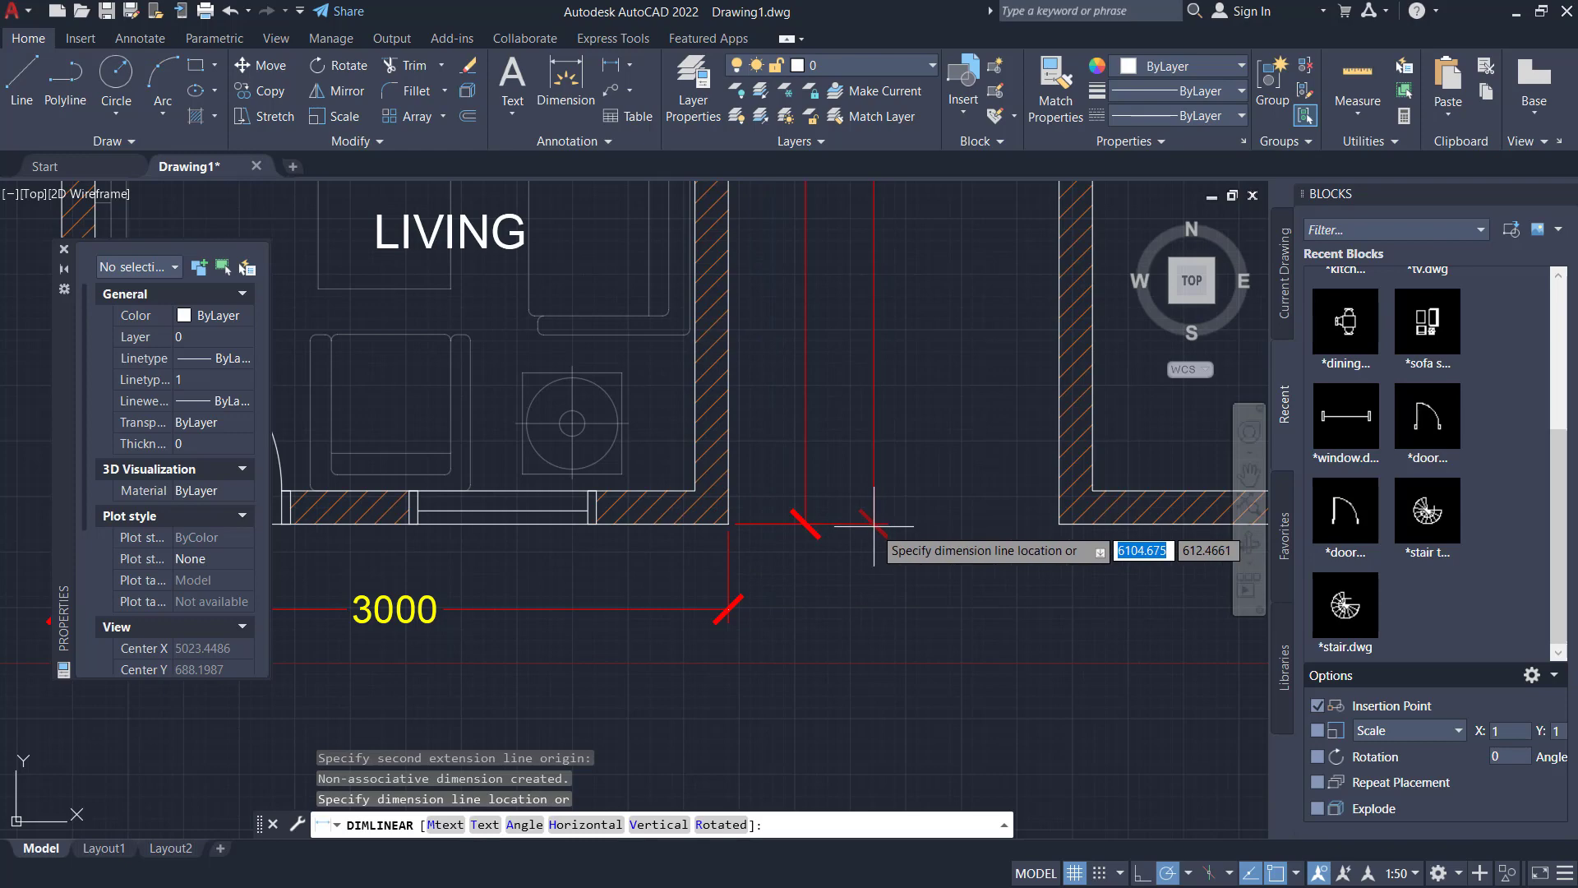
pyautogui.click(874, 526)
# Stretch the lower vertical dimension's upper extension line origin at the toilet wall out to the exterior wall face
pyautogui.scroll(-4, 943, 430)
pyautogui.scroll(3, 812, 395)
pyautogui.scroll(6, 816, 421)
pyautogui.click(765, 489)
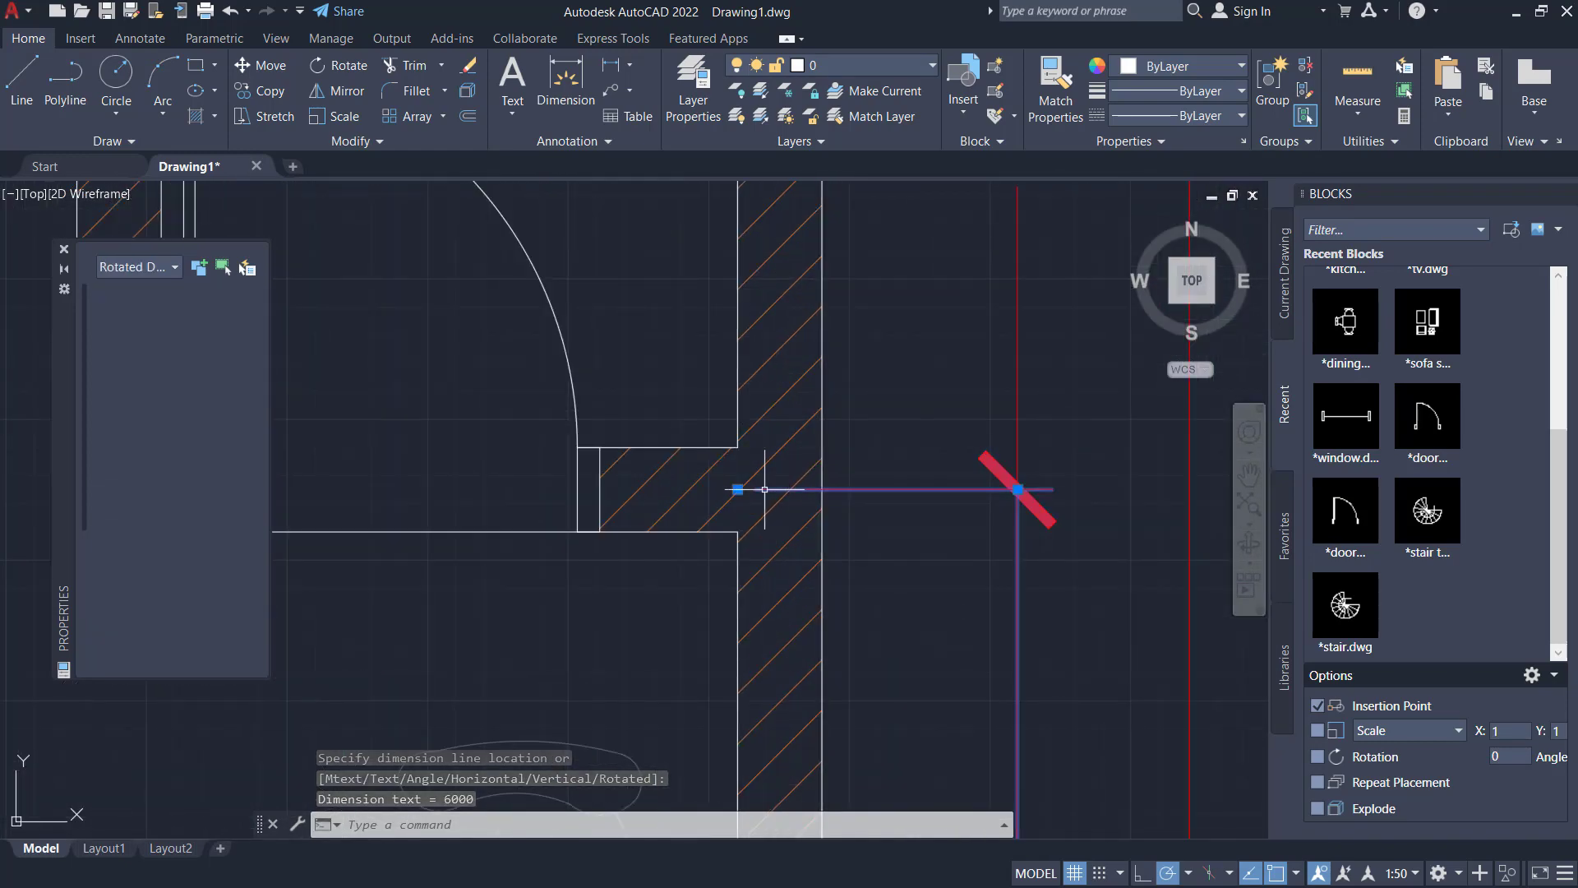
pyautogui.click(737, 489)
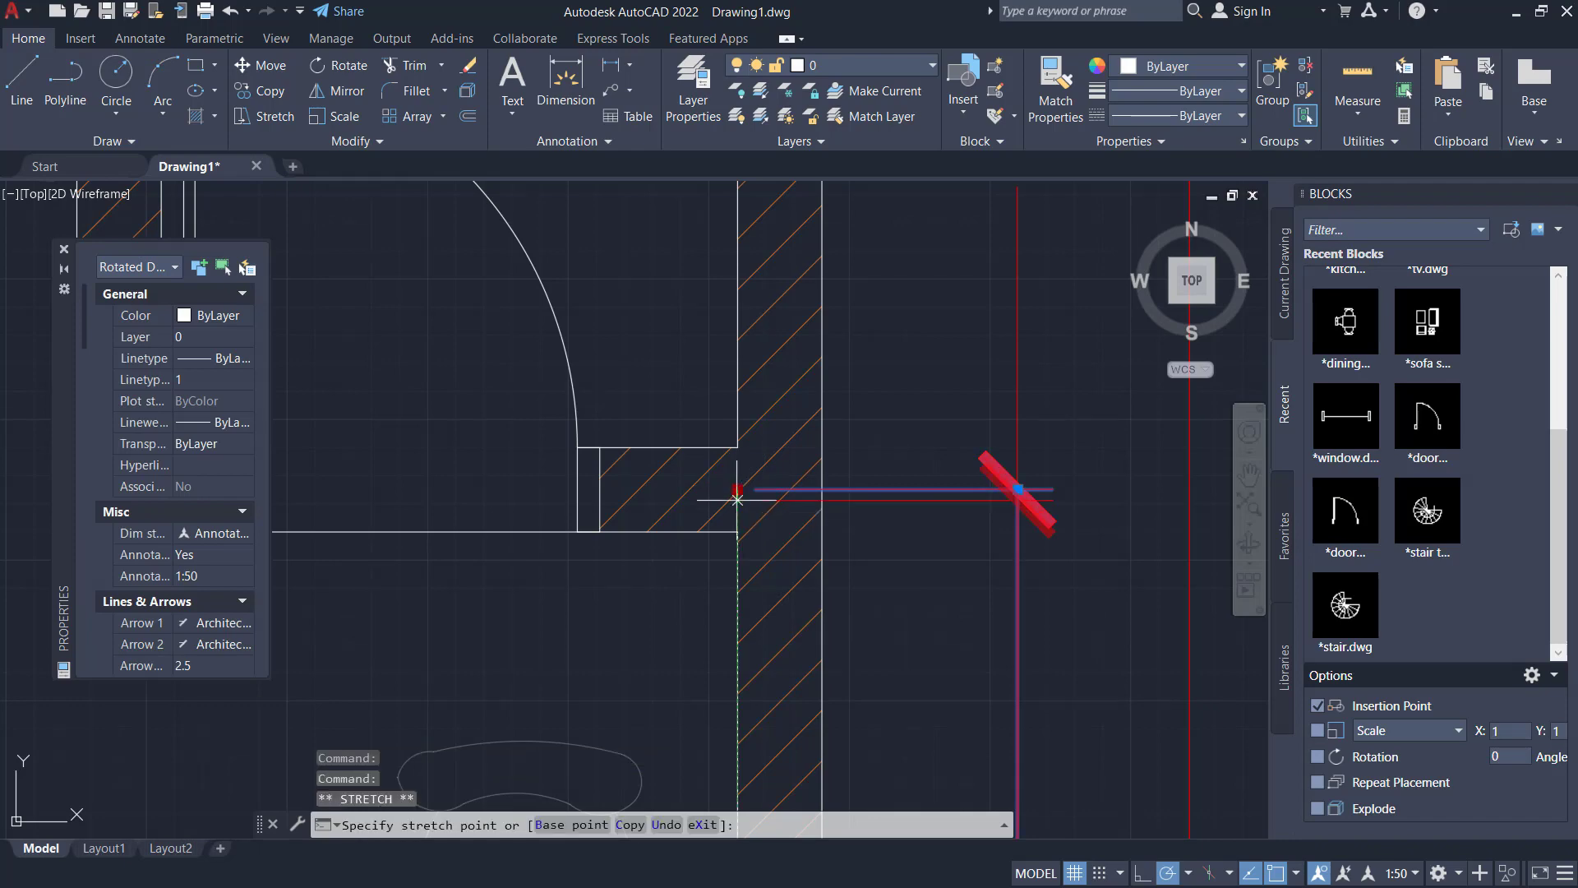
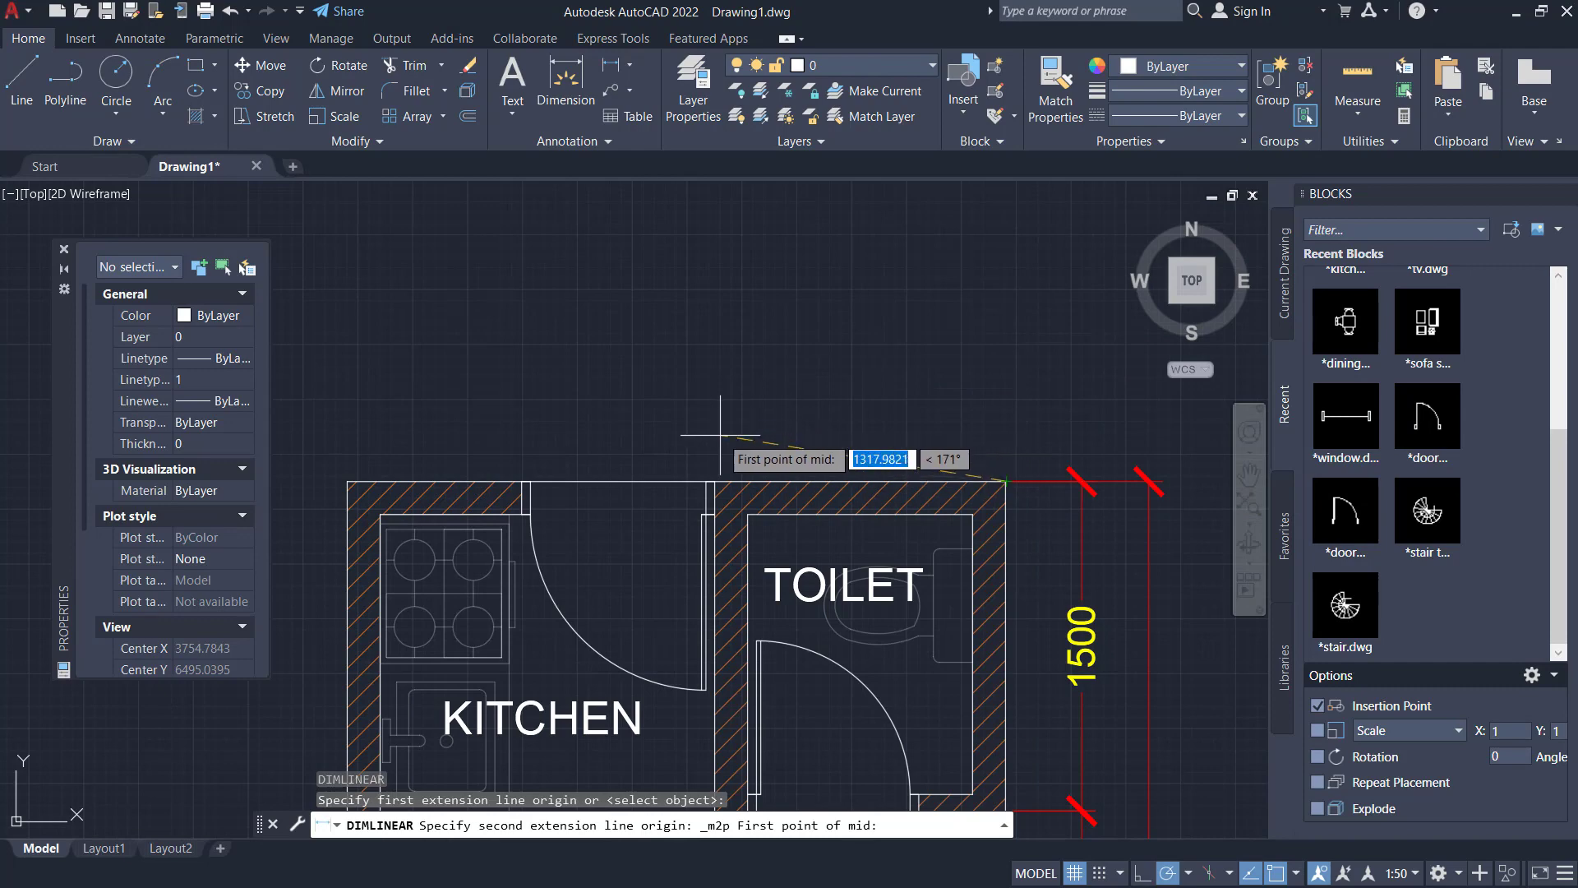
# Dimension the toilet's width from the plan's upper right corner to the midpoint of the kitchen-toilet wall thickness, placed above the plan
pyautogui.scroll(2, 720, 435)
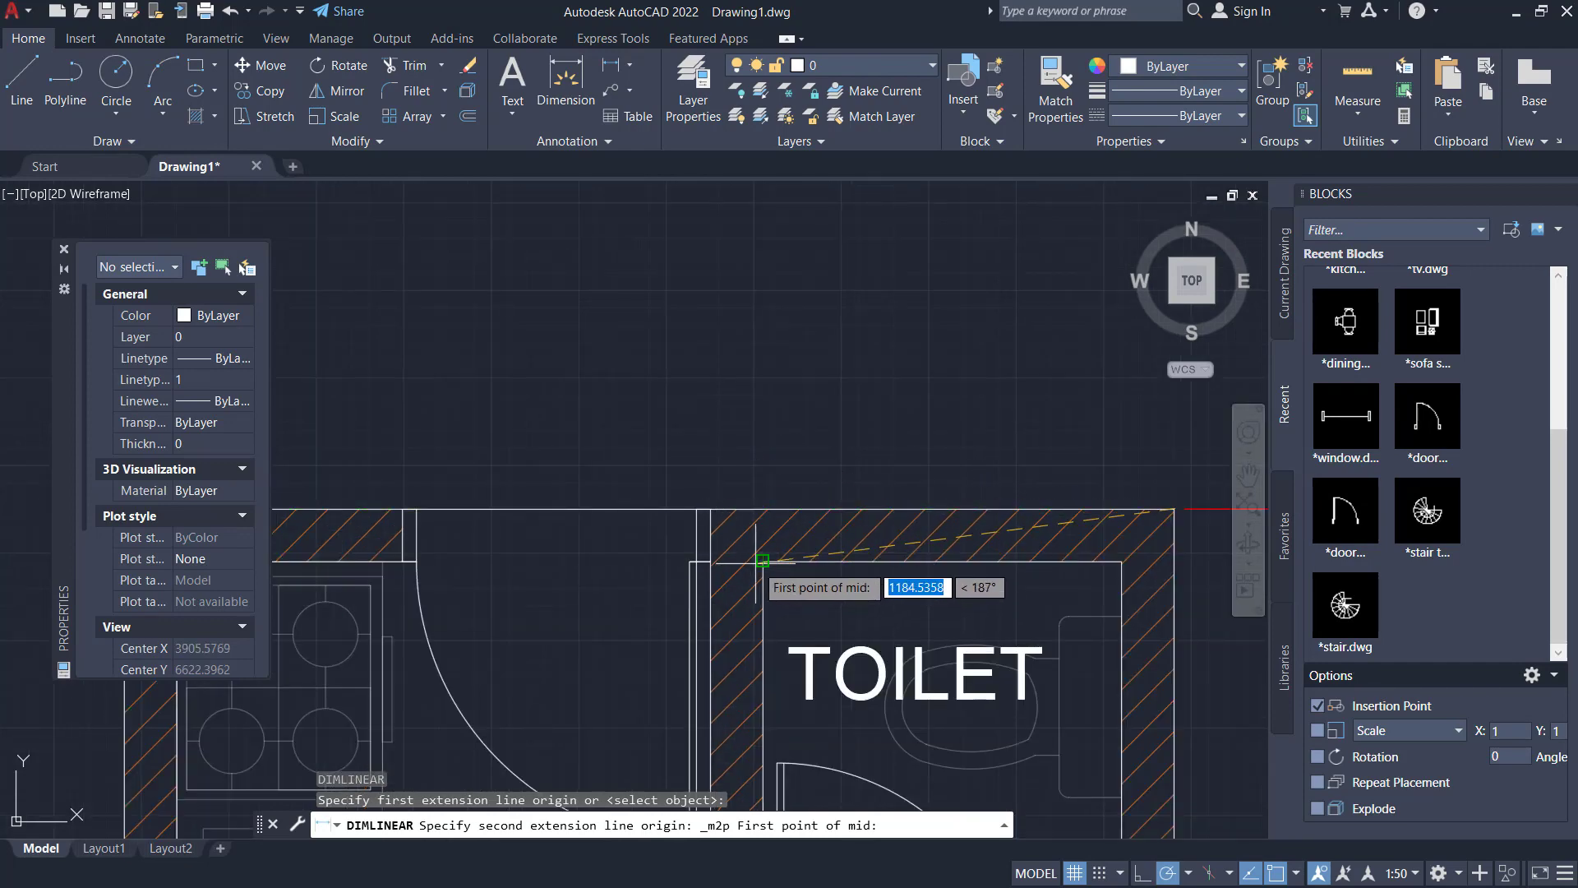
pyautogui.click(763, 561)
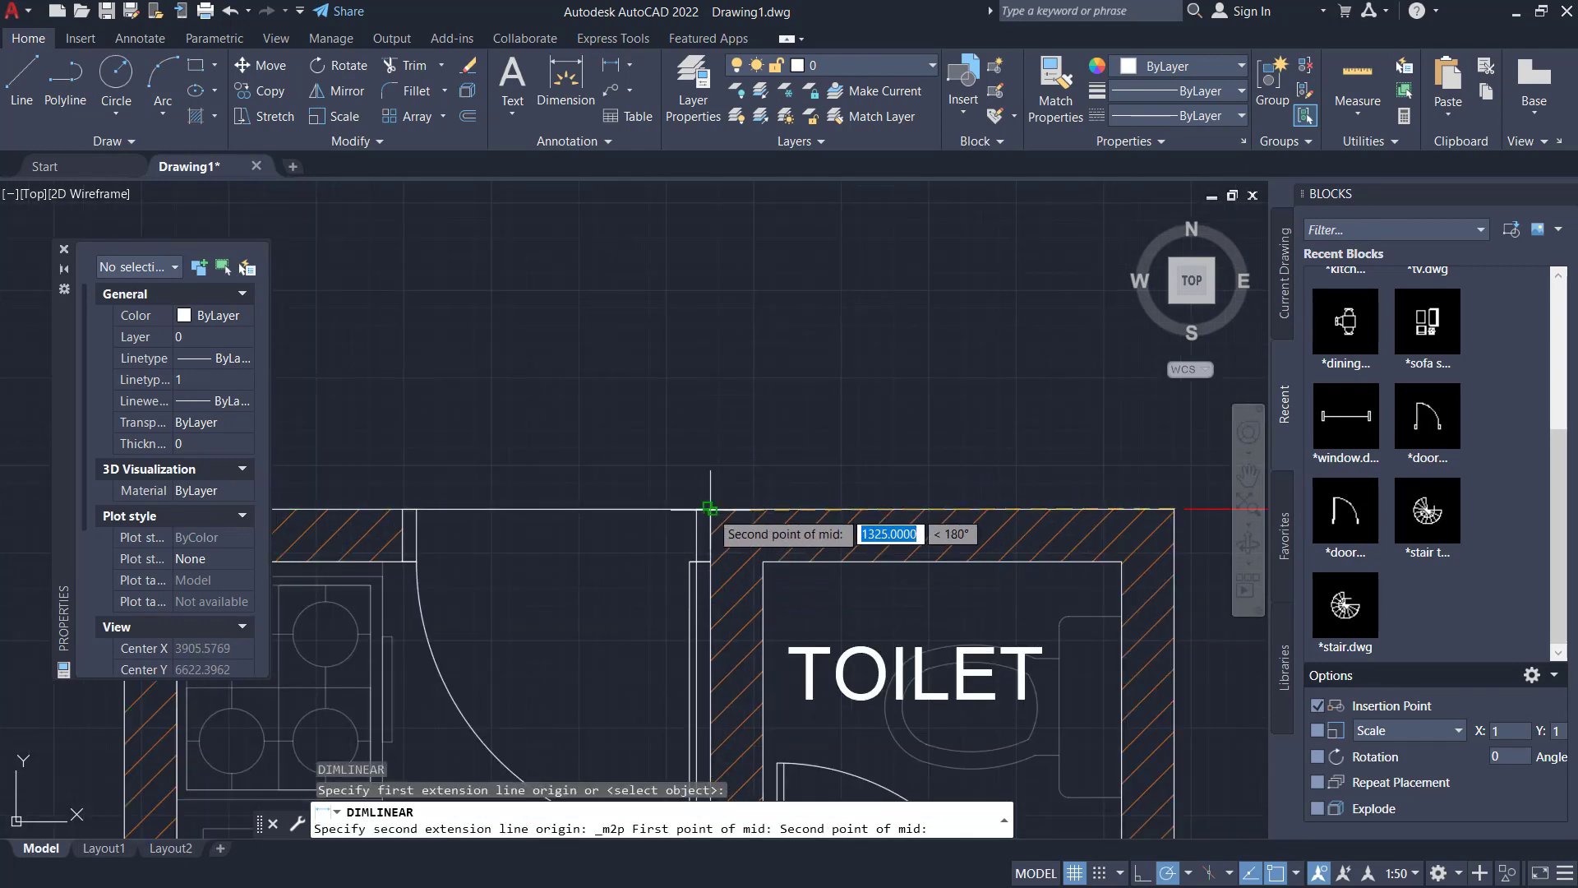
pyautogui.click(710, 508)
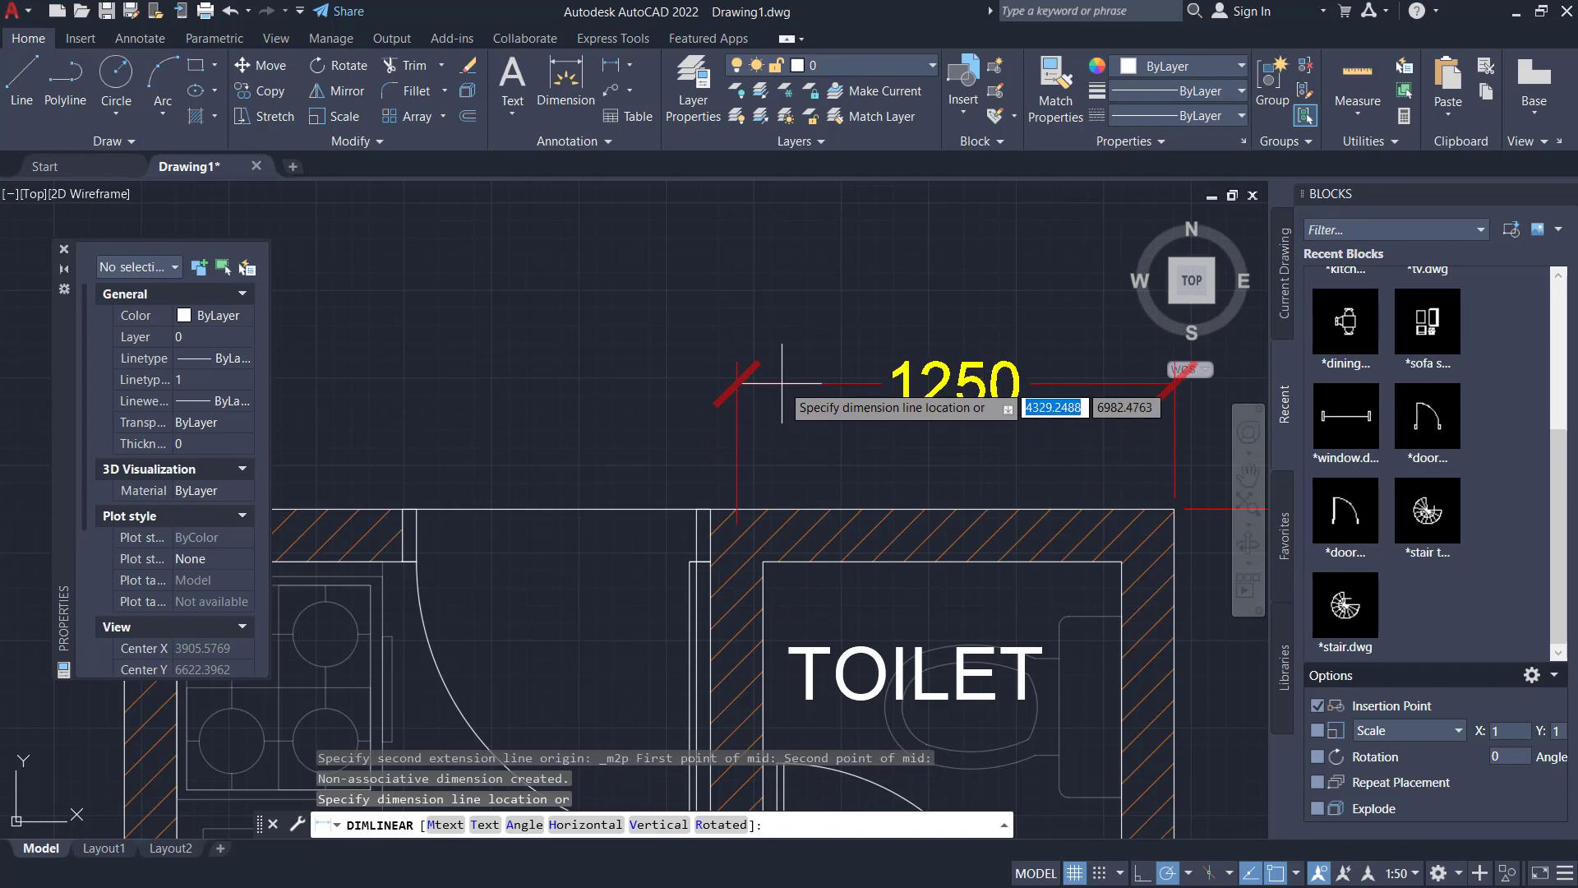
pyautogui.click(781, 383)
# Dimension the kitchen's width from the kitchen-toilet wall centre to the upper left corner, in line with the toilet width dimension
pyautogui.moveTo(695, 442); pyautogui.dragTo(909, 430, button='middle')
pyautogui.press('Return')
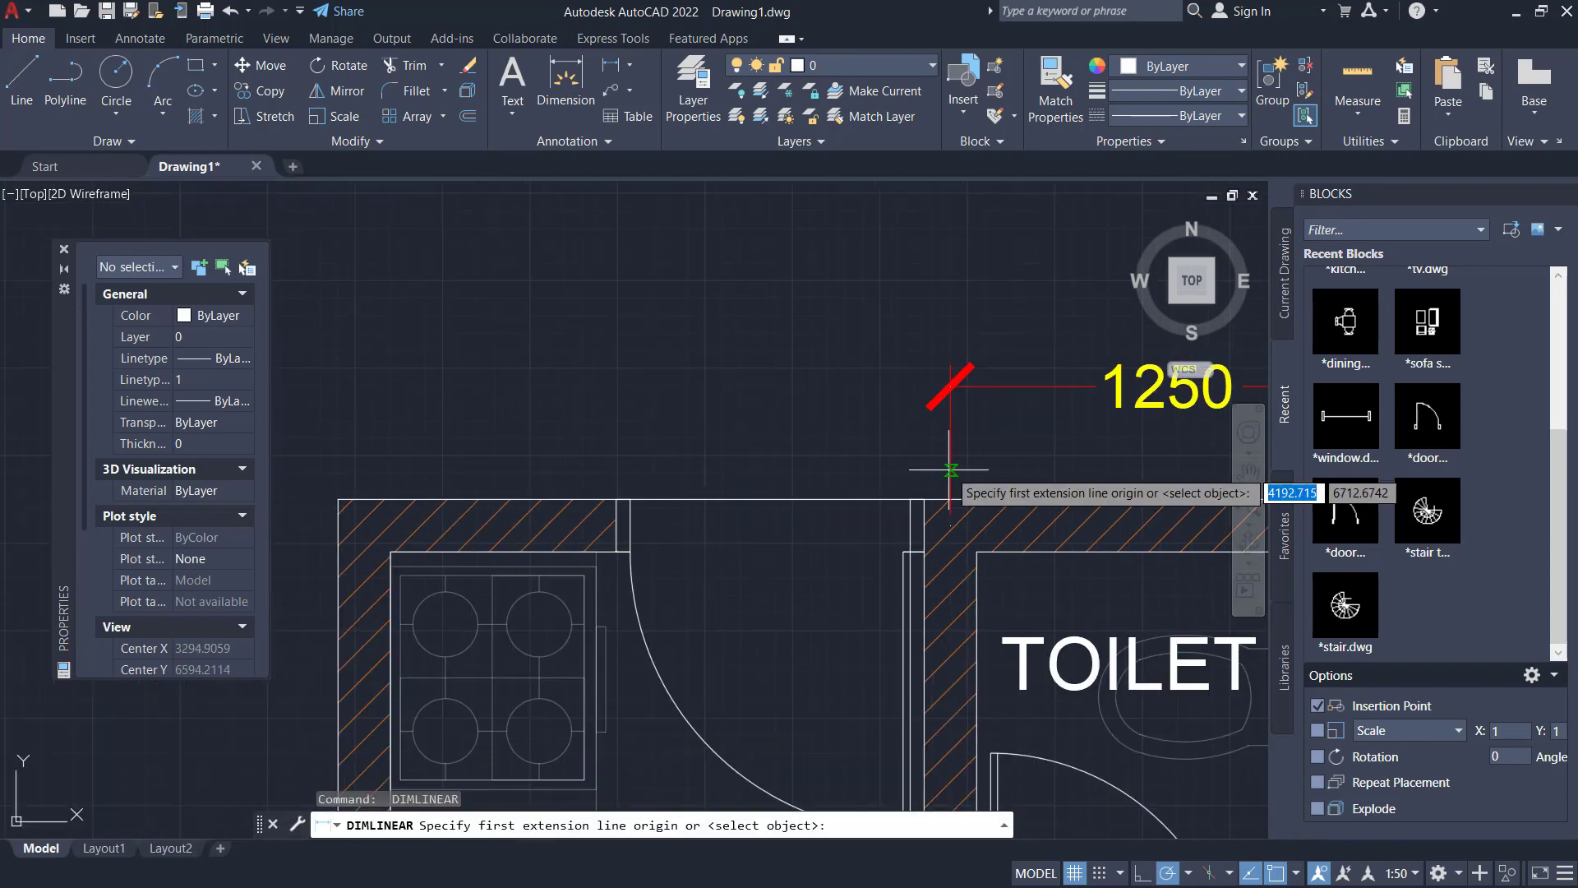
pyautogui.click(951, 499)
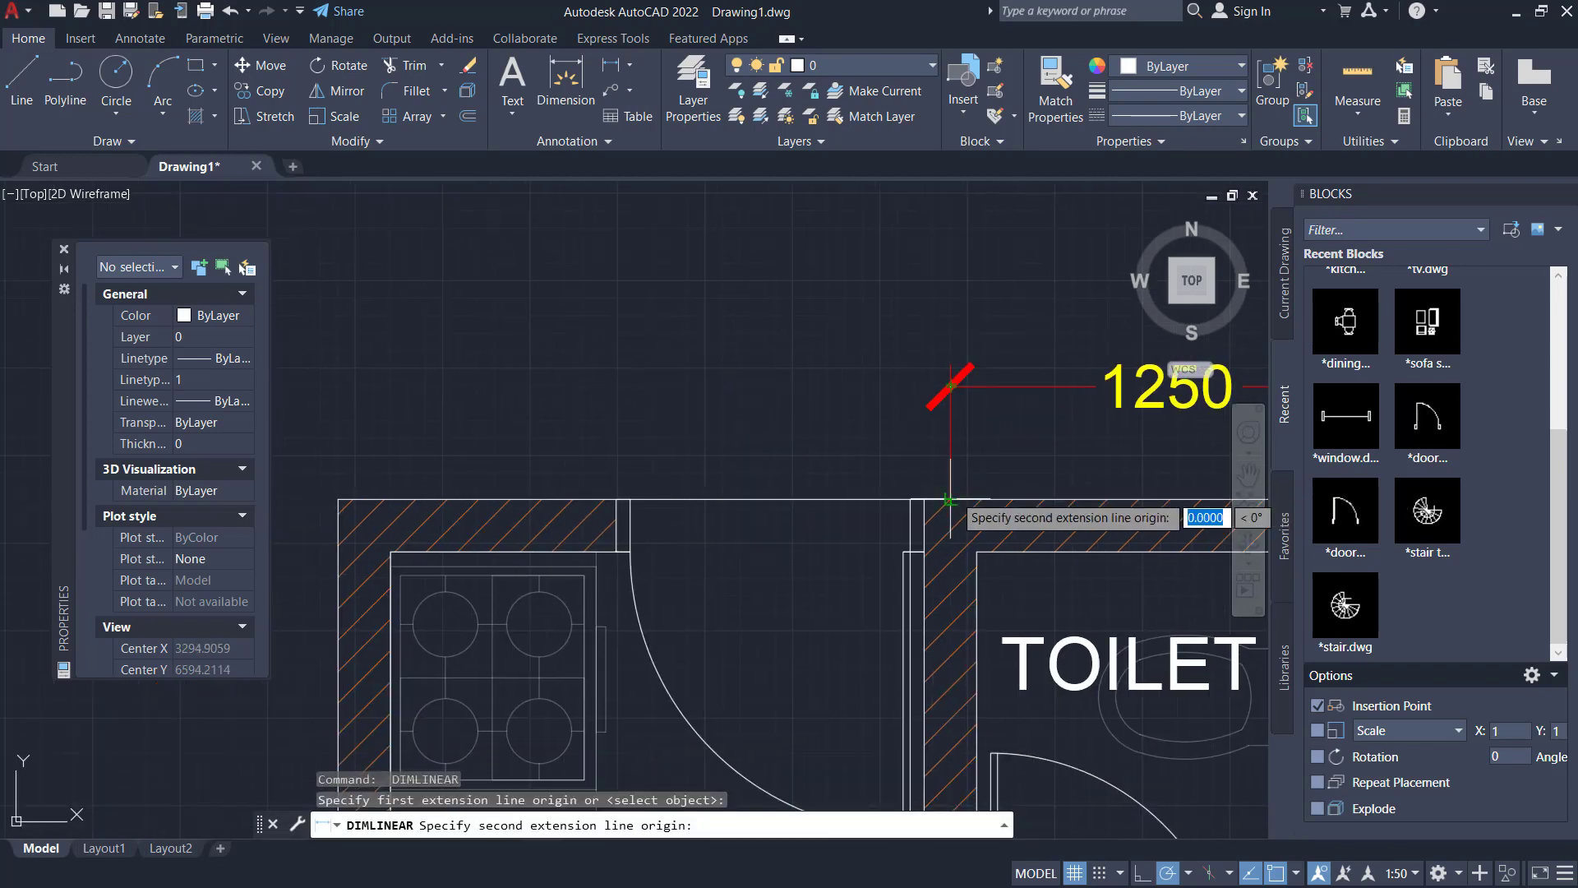
pyautogui.click(339, 498)
pyautogui.click(988, 392)
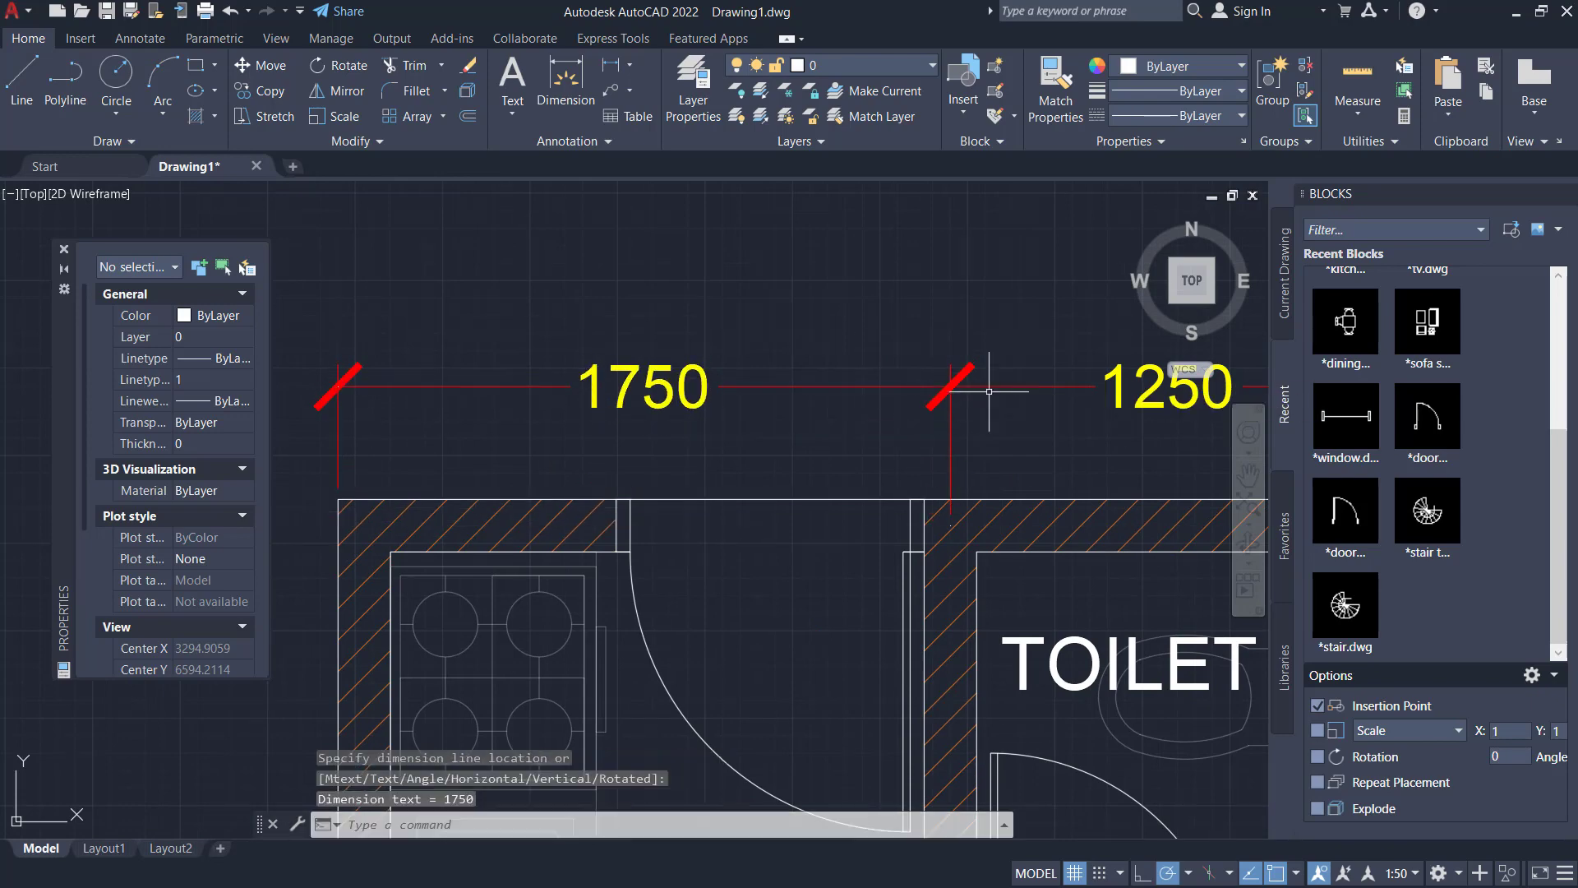
# Dimension the ground floor plan's overall width along its upper edge, placed above the kitchen and toilet width dimensions
pyautogui.moveTo(988, 391); pyautogui.dragTo(855, 393, button='middle')
pyautogui.scroll(-2, 855, 392)
pyautogui.press('Return')
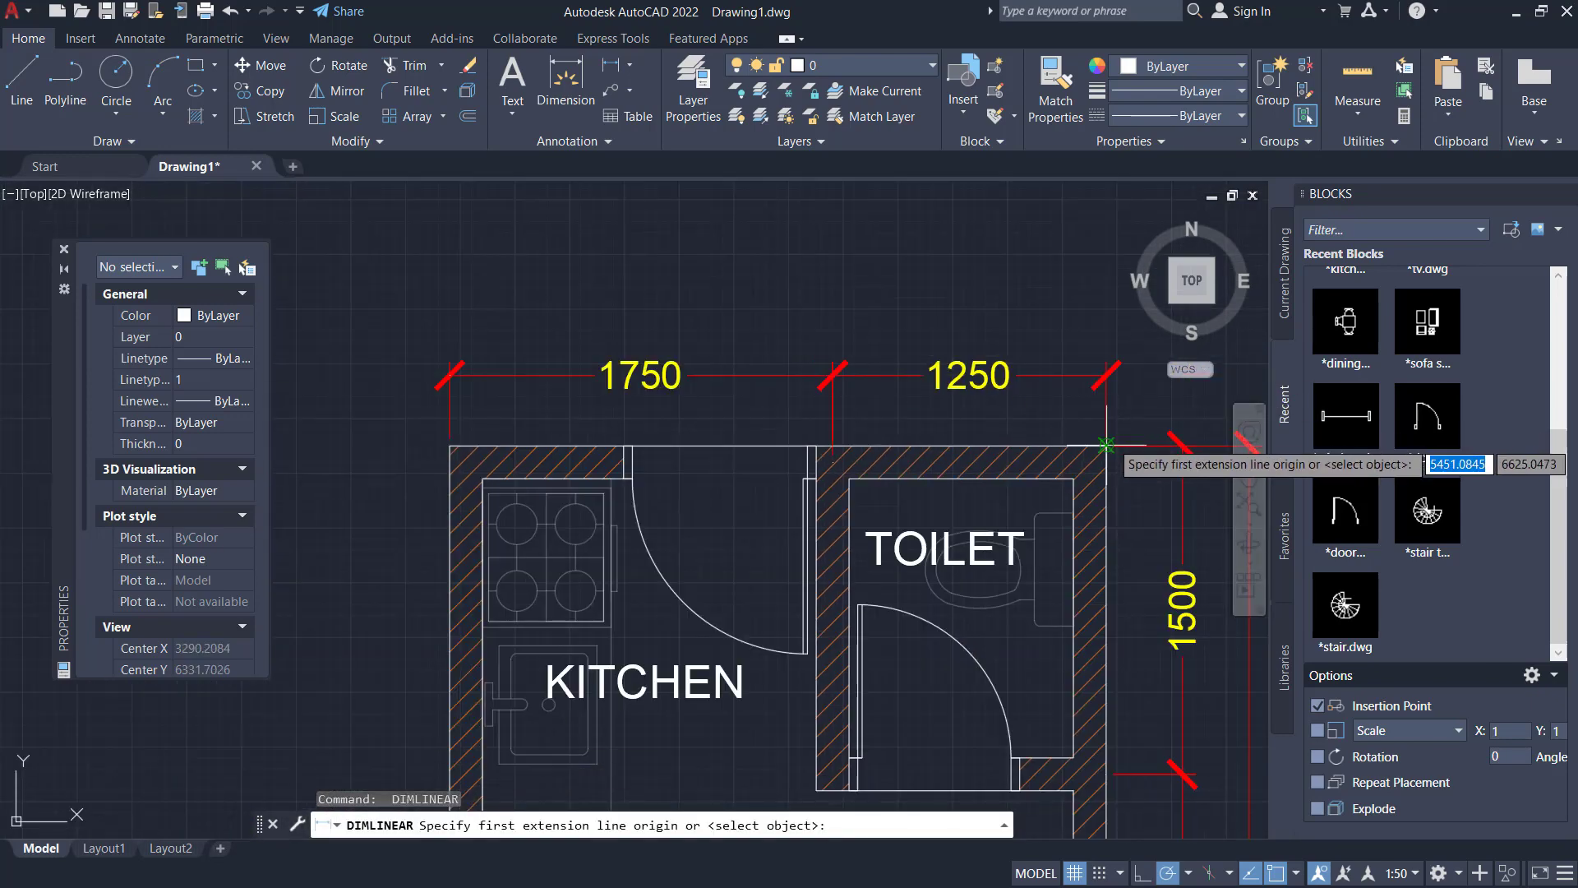
pyautogui.click(1106, 444)
pyautogui.click(449, 445)
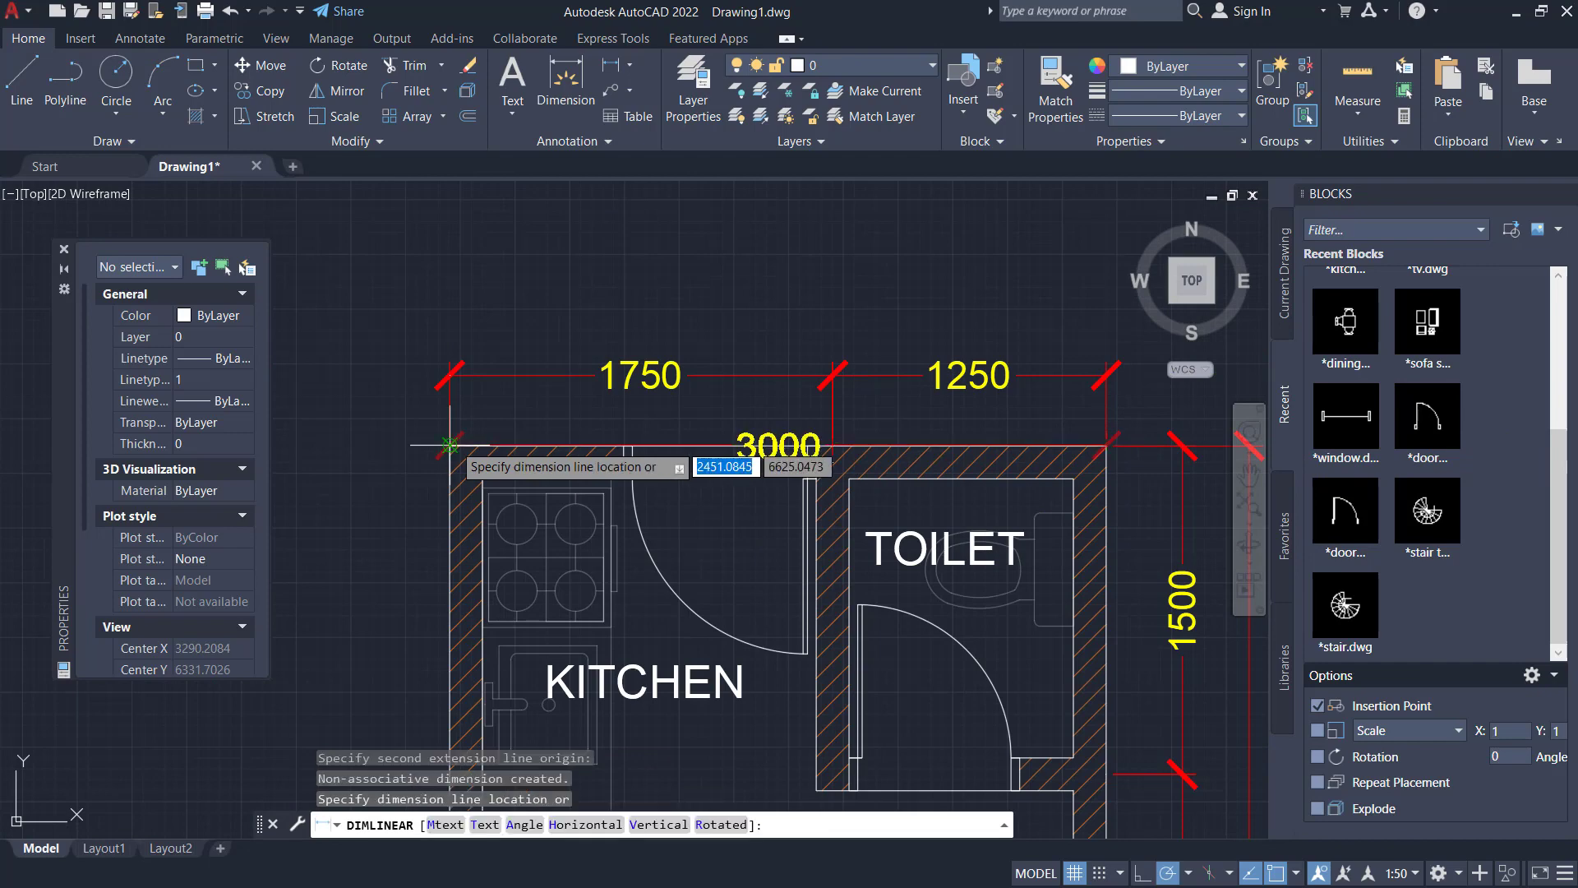
pyautogui.click(626, 291)
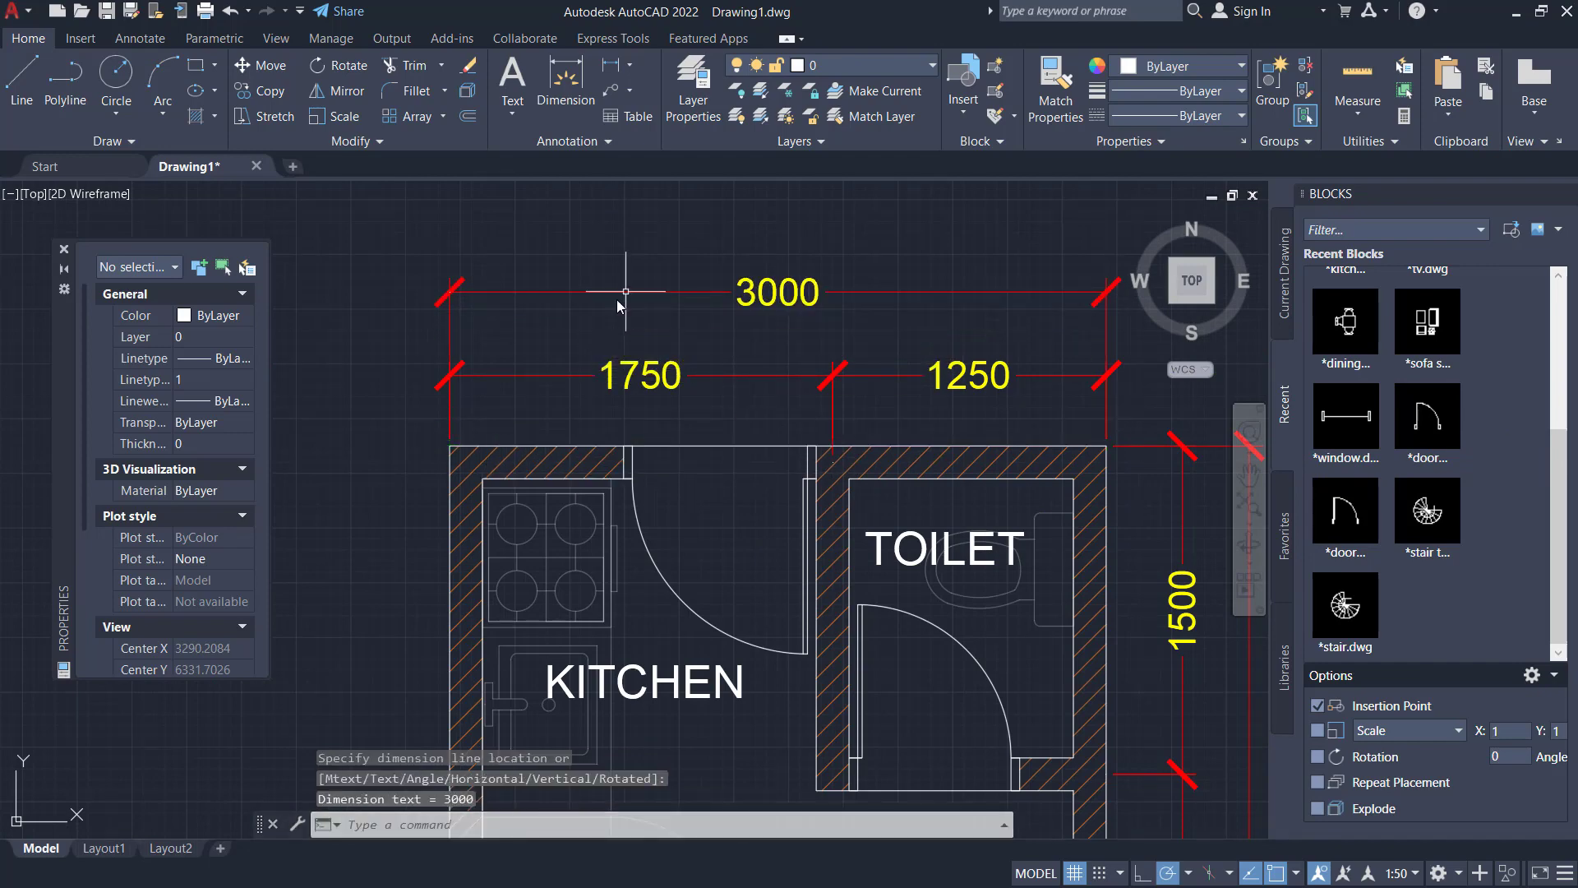
# Stretch the toilet width dimension's extension line origin at the kitchen-toilet wall up to the exterior wall face
pyautogui.scroll(4, 843, 432)
pyautogui.click(812, 482)
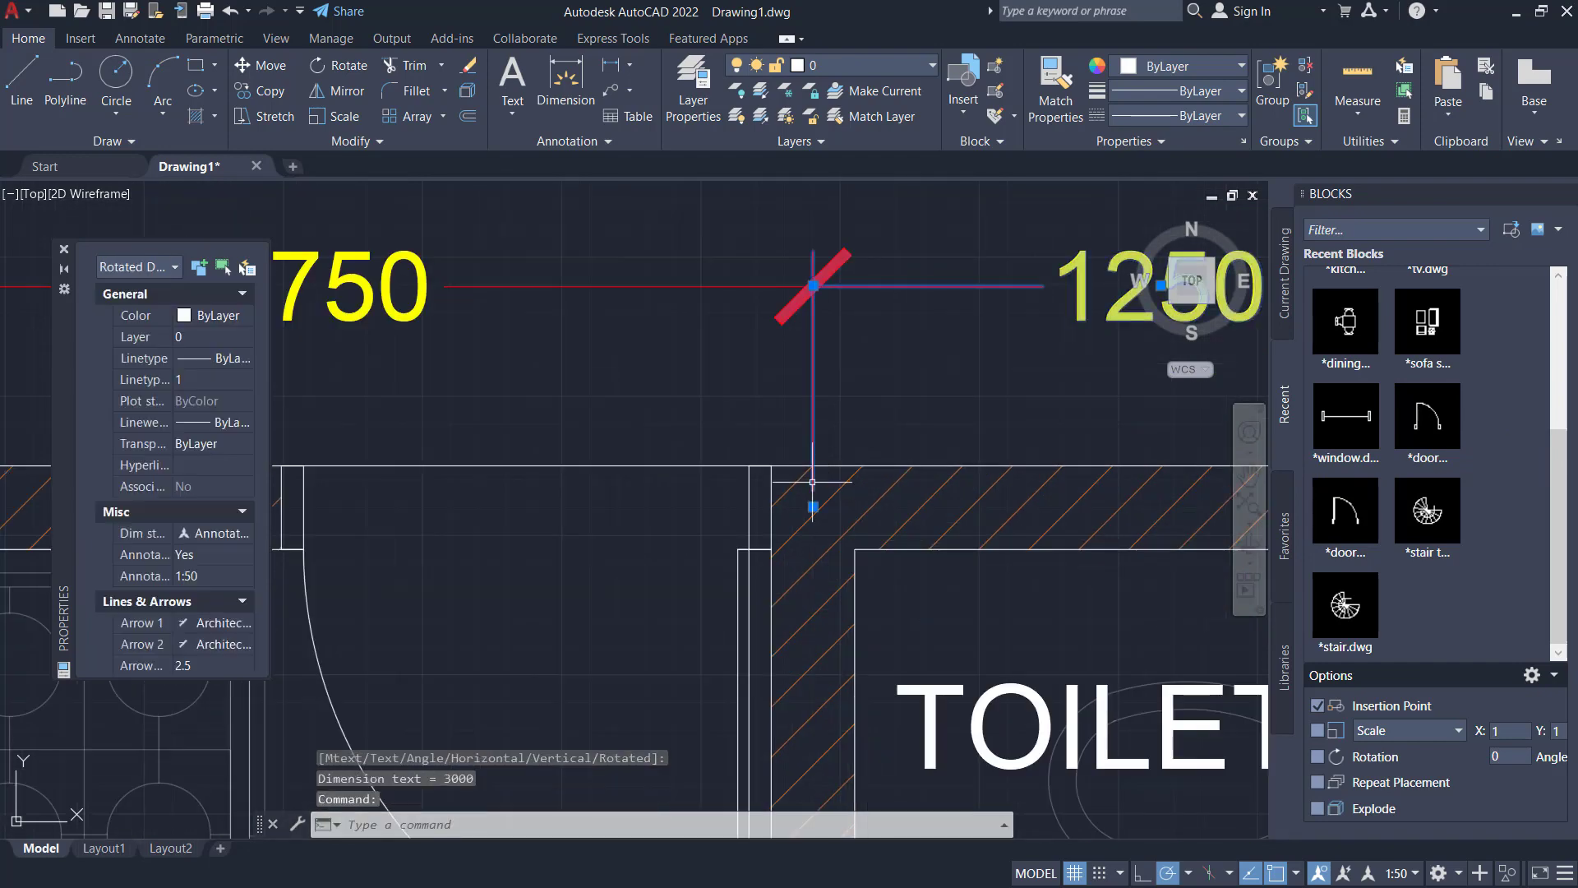
pyautogui.click(814, 506)
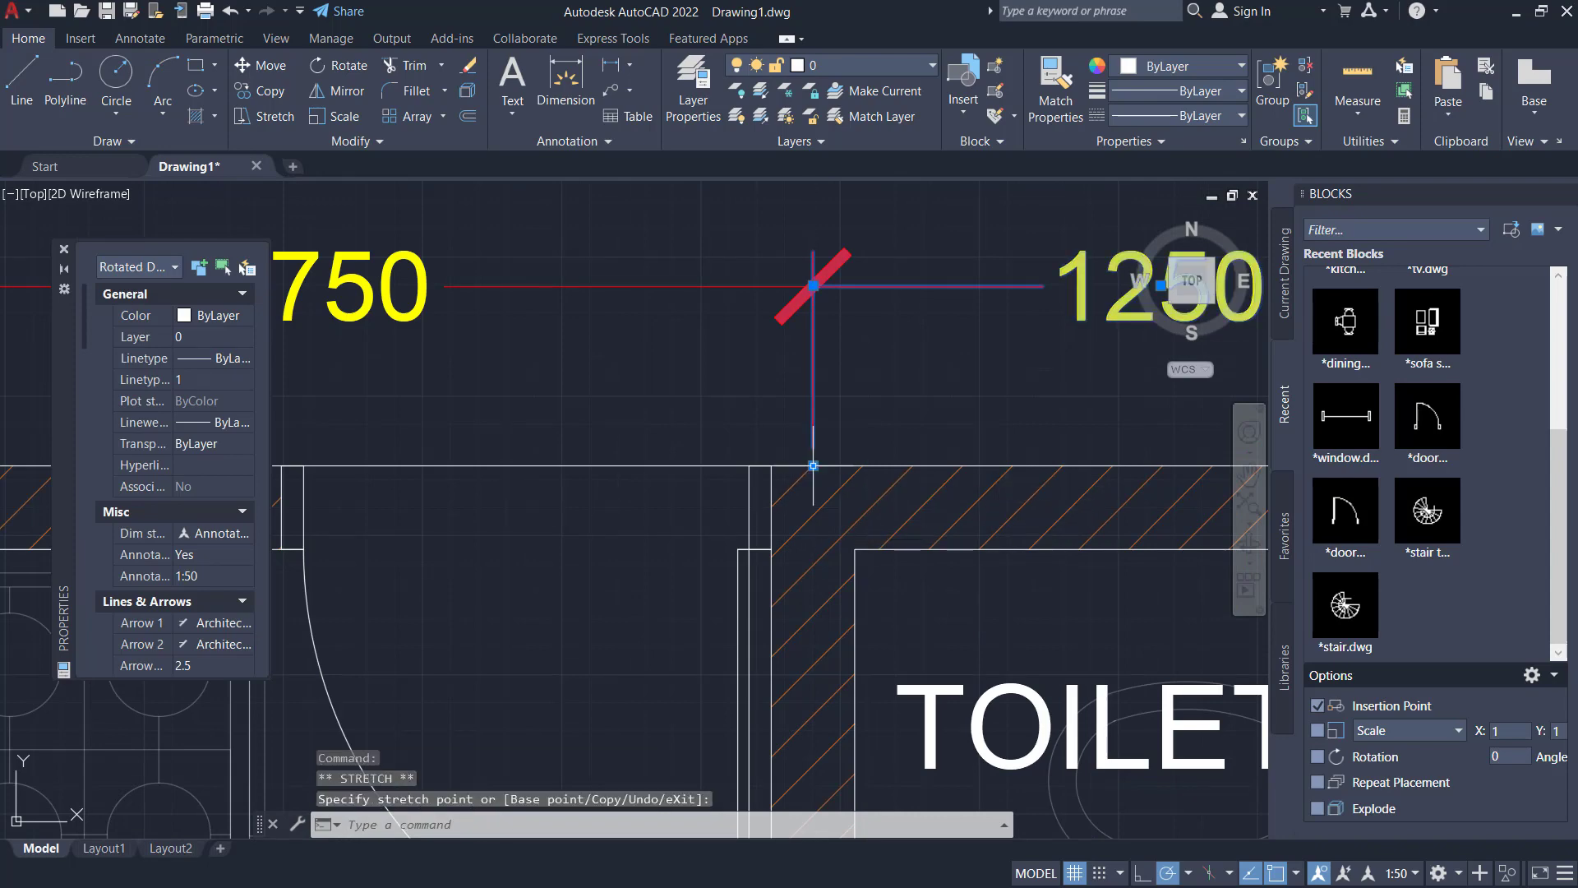
# Dimension the ground floor plan's overall height from its upper left to its lower left corner, placed outside the left wall
pyautogui.press('Escape')
pyautogui.scroll(-5, 962, 263)
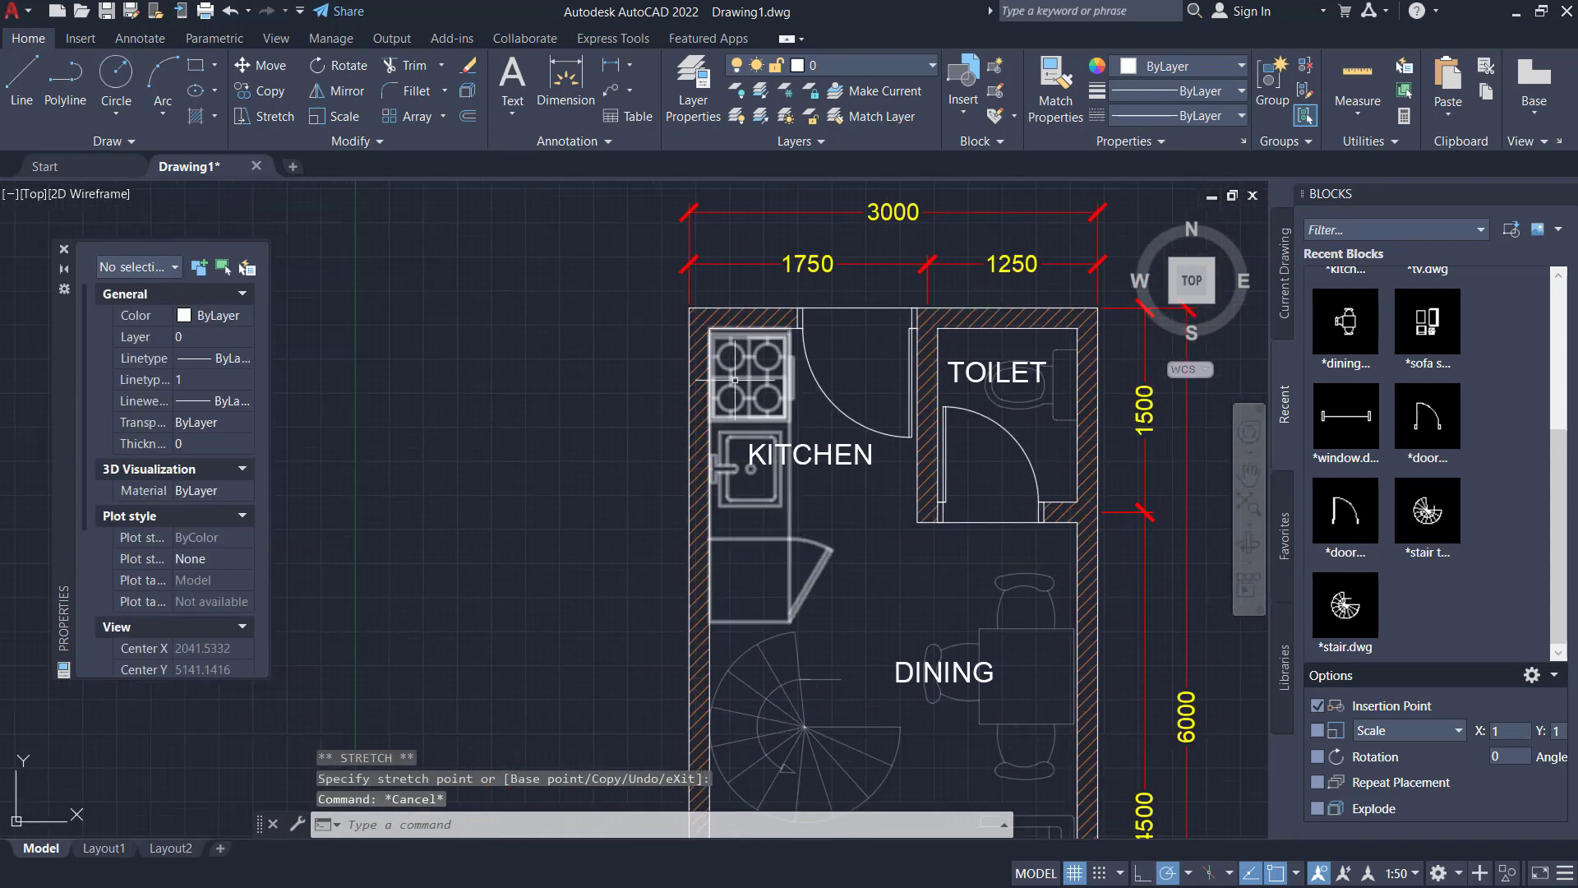
pyautogui.write('dimlinear')
pyautogui.press('Return')
pyautogui.click(689, 307)
pyautogui.scroll(-5, 705, 411)
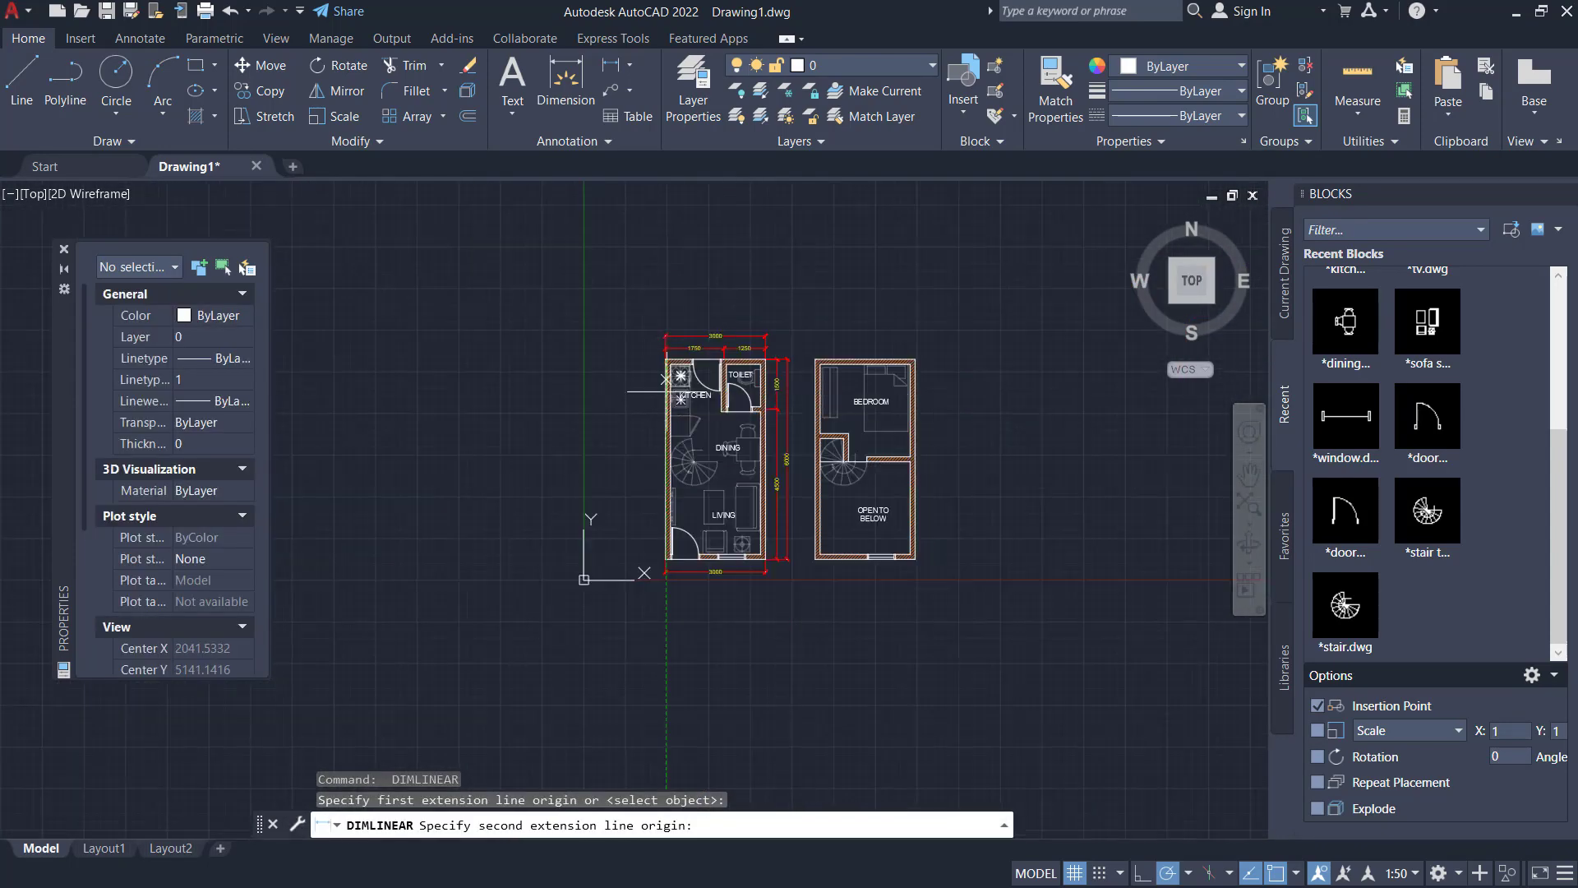
pyautogui.scroll(10, 609, 444)
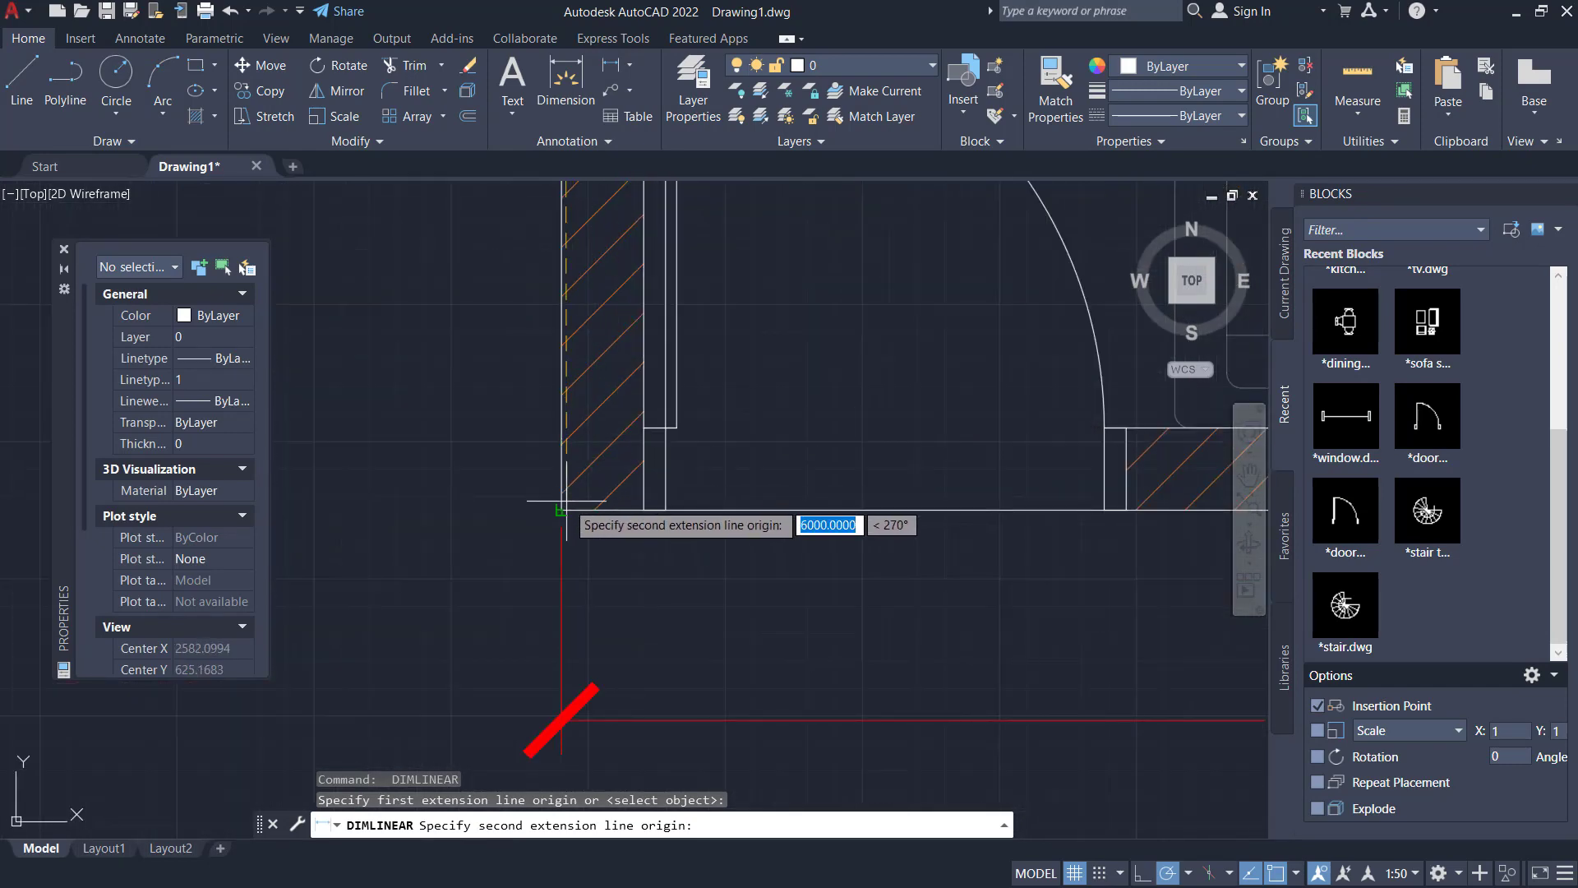
pyautogui.click(561, 510)
pyautogui.scroll(-6, 562, 510)
pyautogui.moveTo(491, 419); pyautogui.dragTo(532, 551, button='middle')
pyautogui.click(528, 543)
pyautogui.scroll(-4, 670, 509)
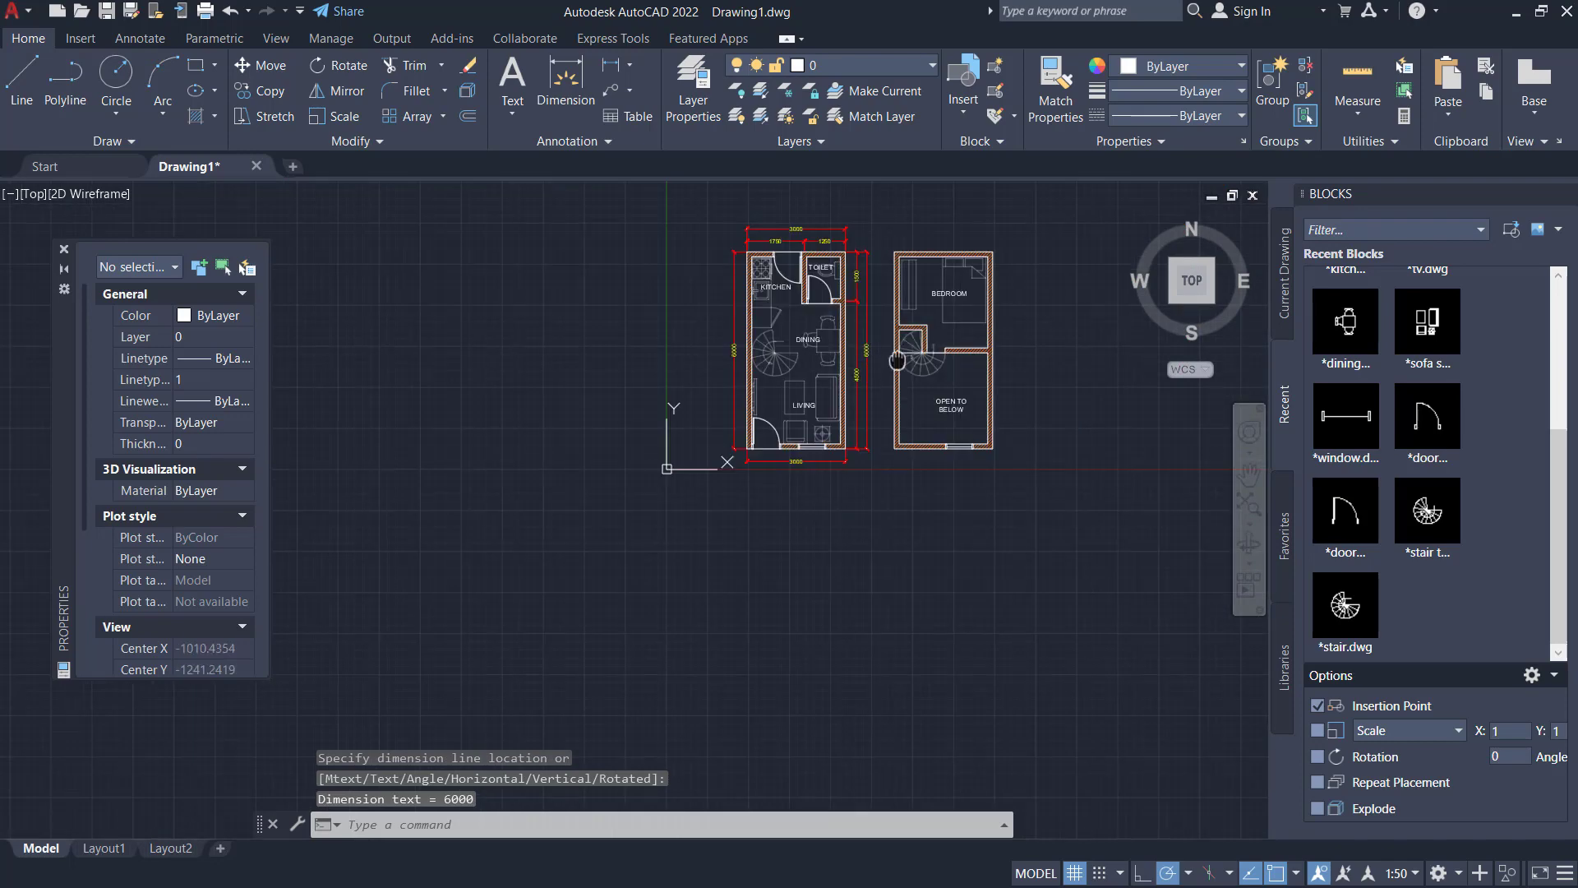
# Dimension the upper floor plan's overall width along its lower edge, in line with the ground floor's lower width dimension
pyautogui.scroll(2, 861, 475)
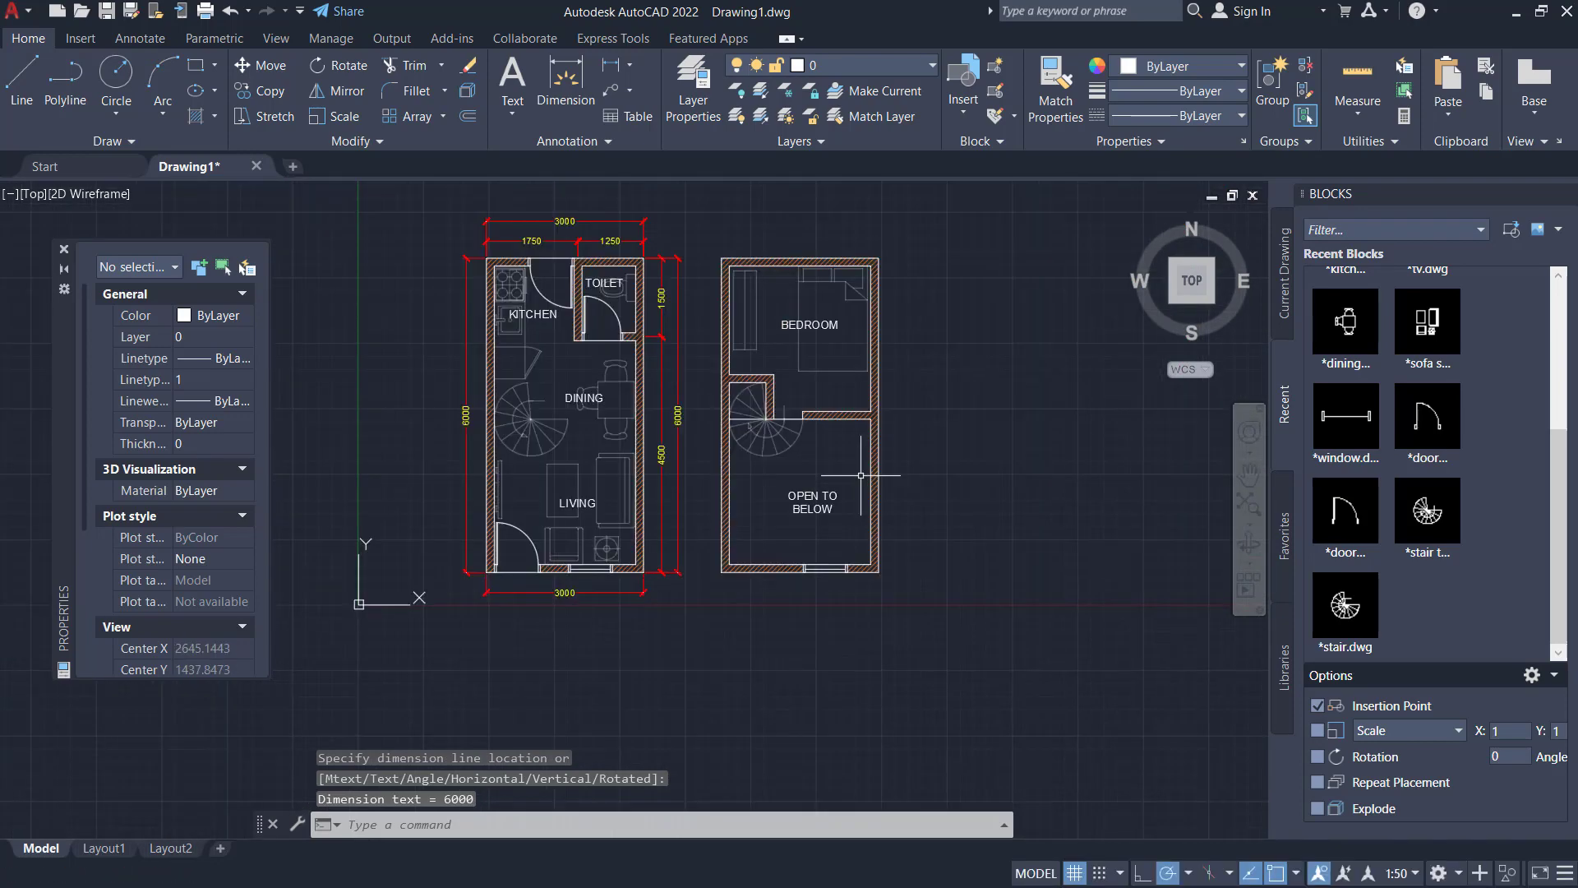
pyautogui.scroll(2, 796, 340)
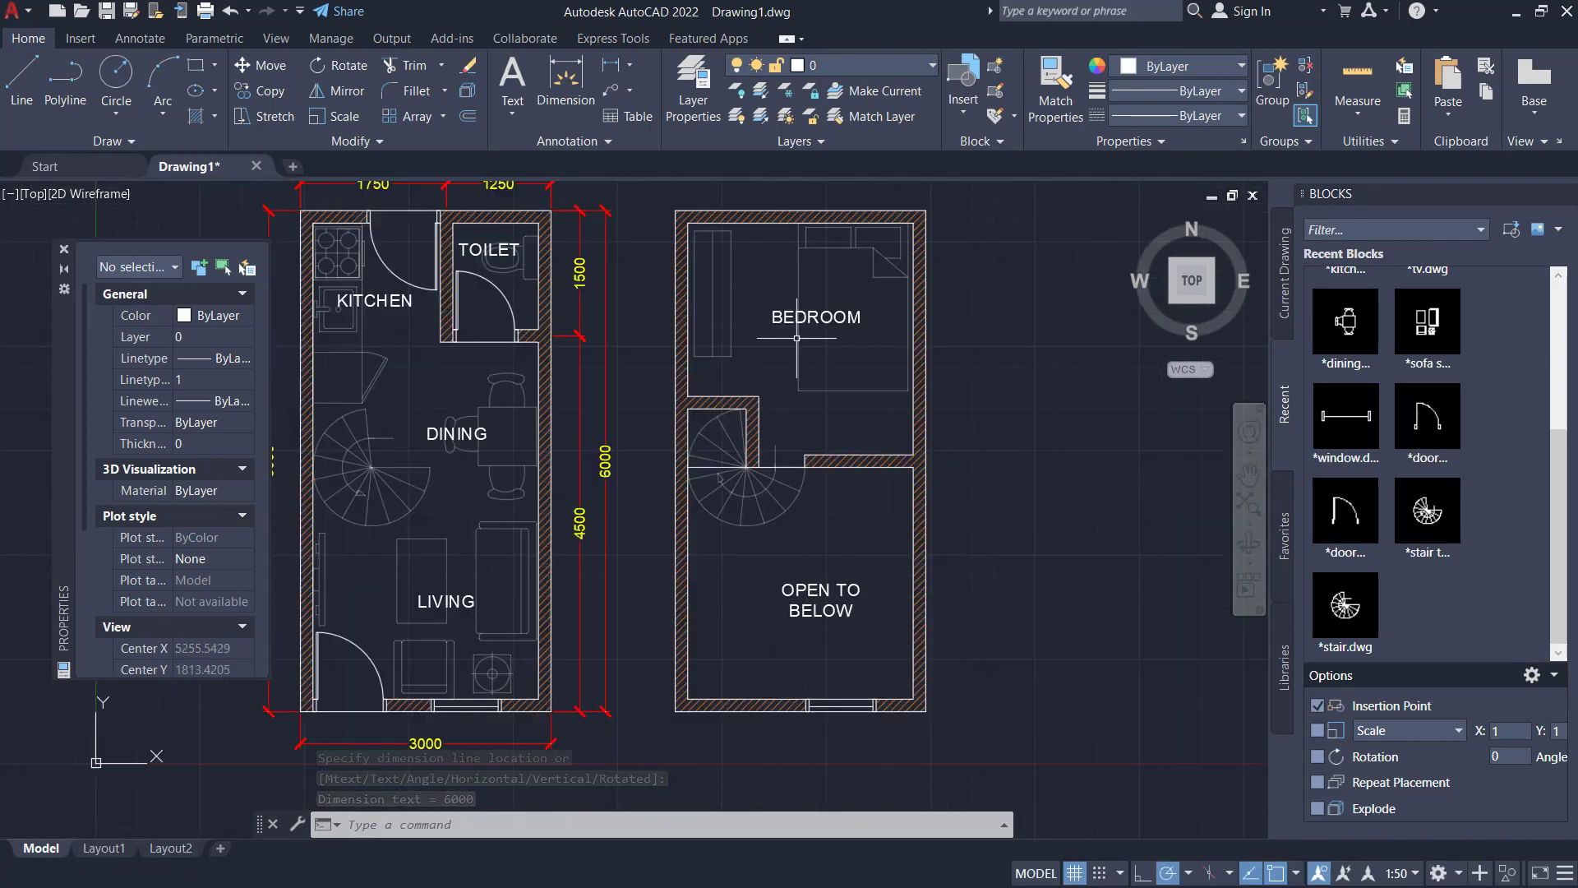
pyautogui.press('Return')
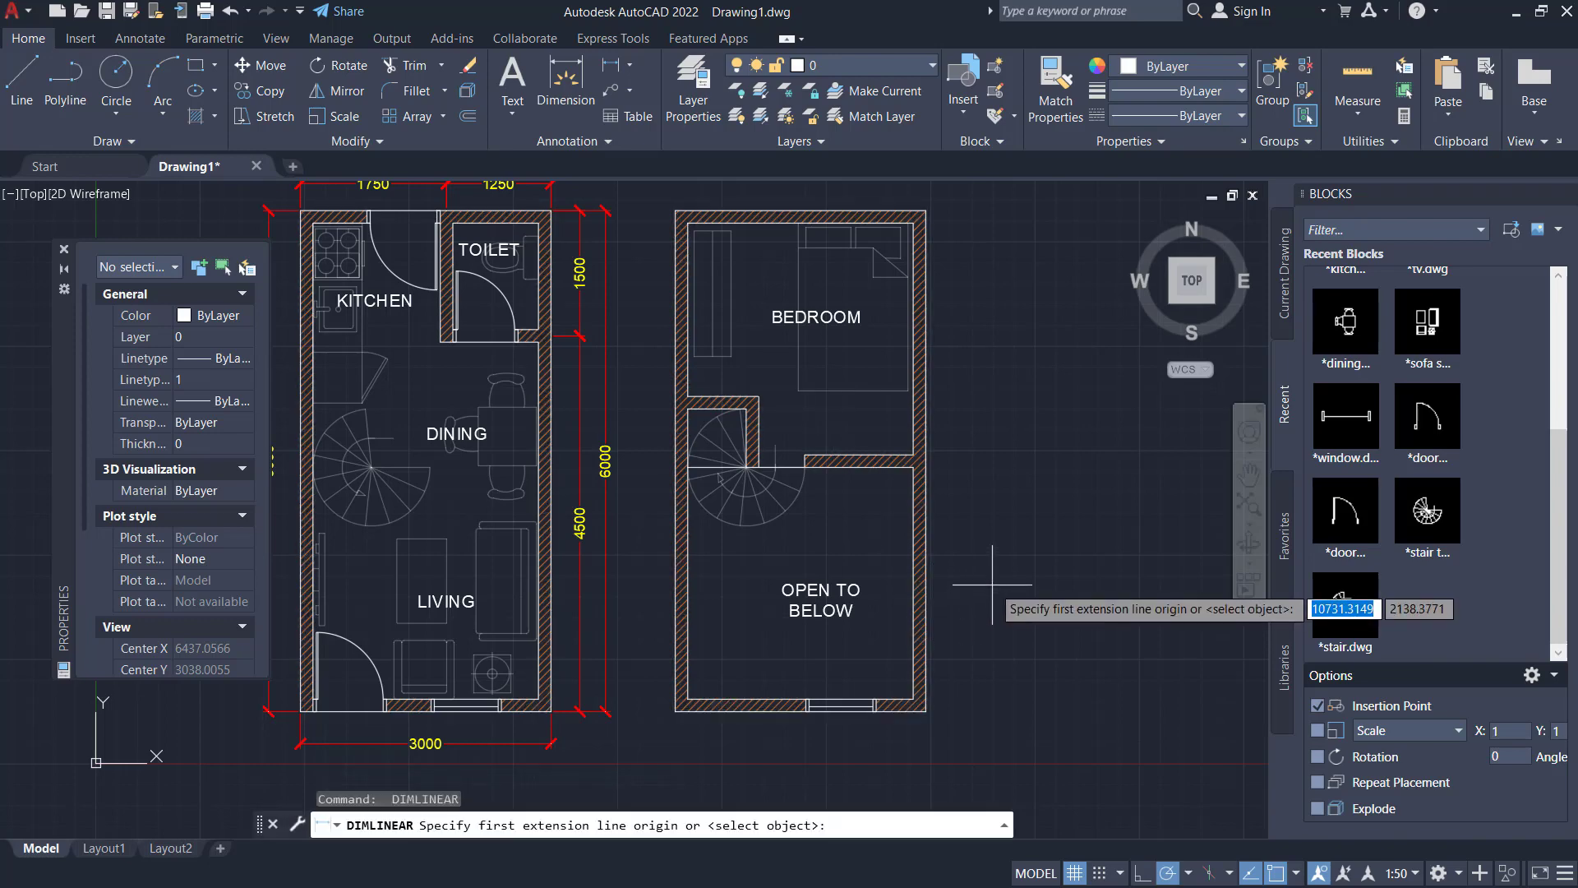
pyautogui.scroll(2, 657, 657)
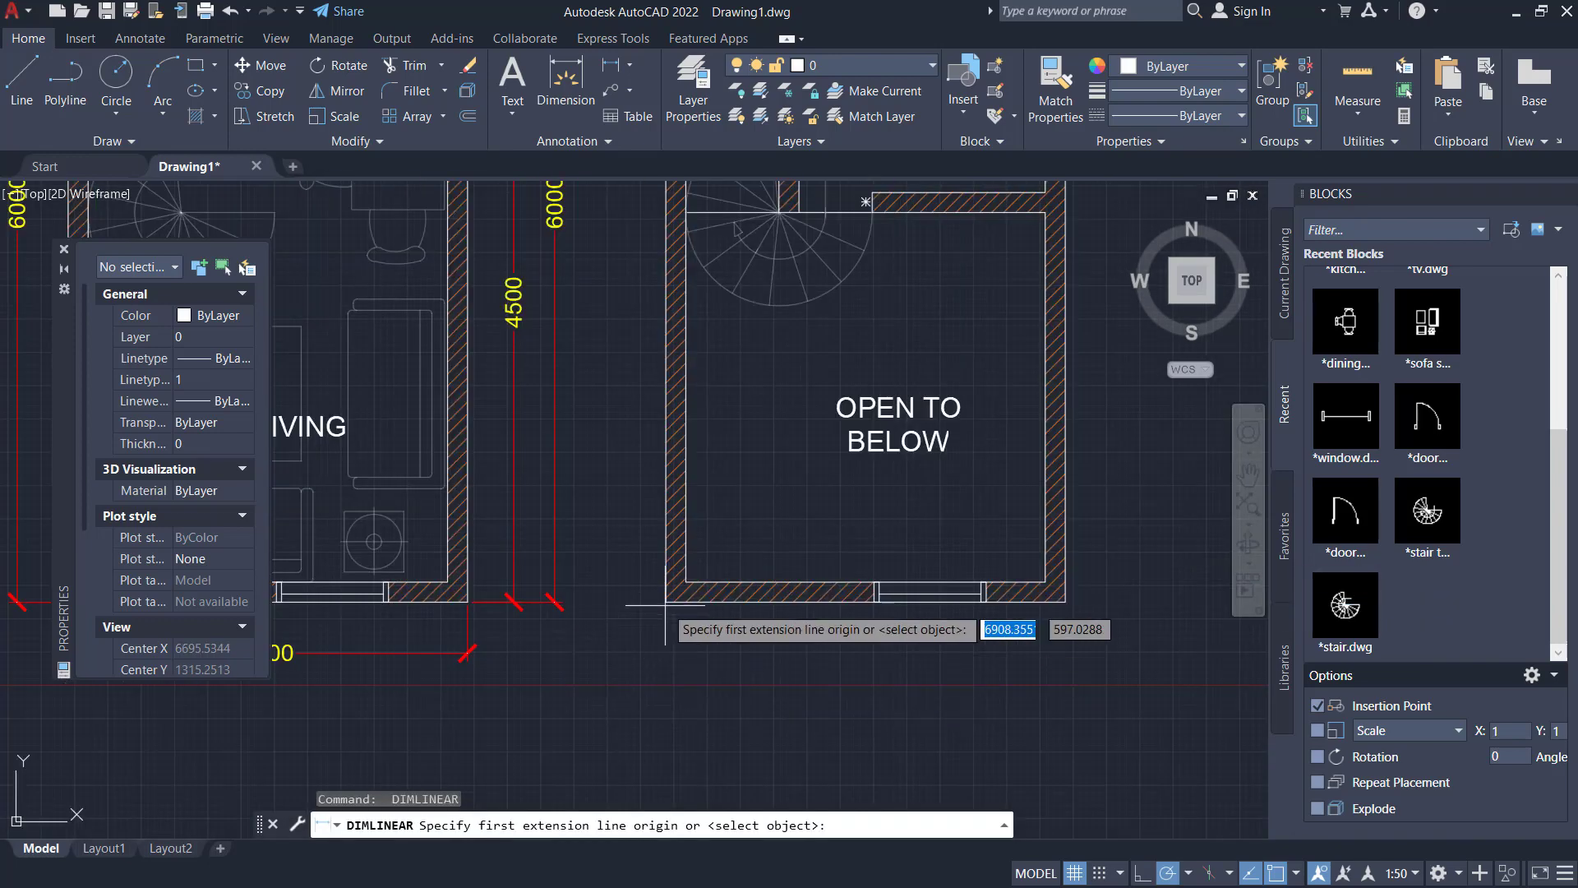
pyautogui.click(1066, 603)
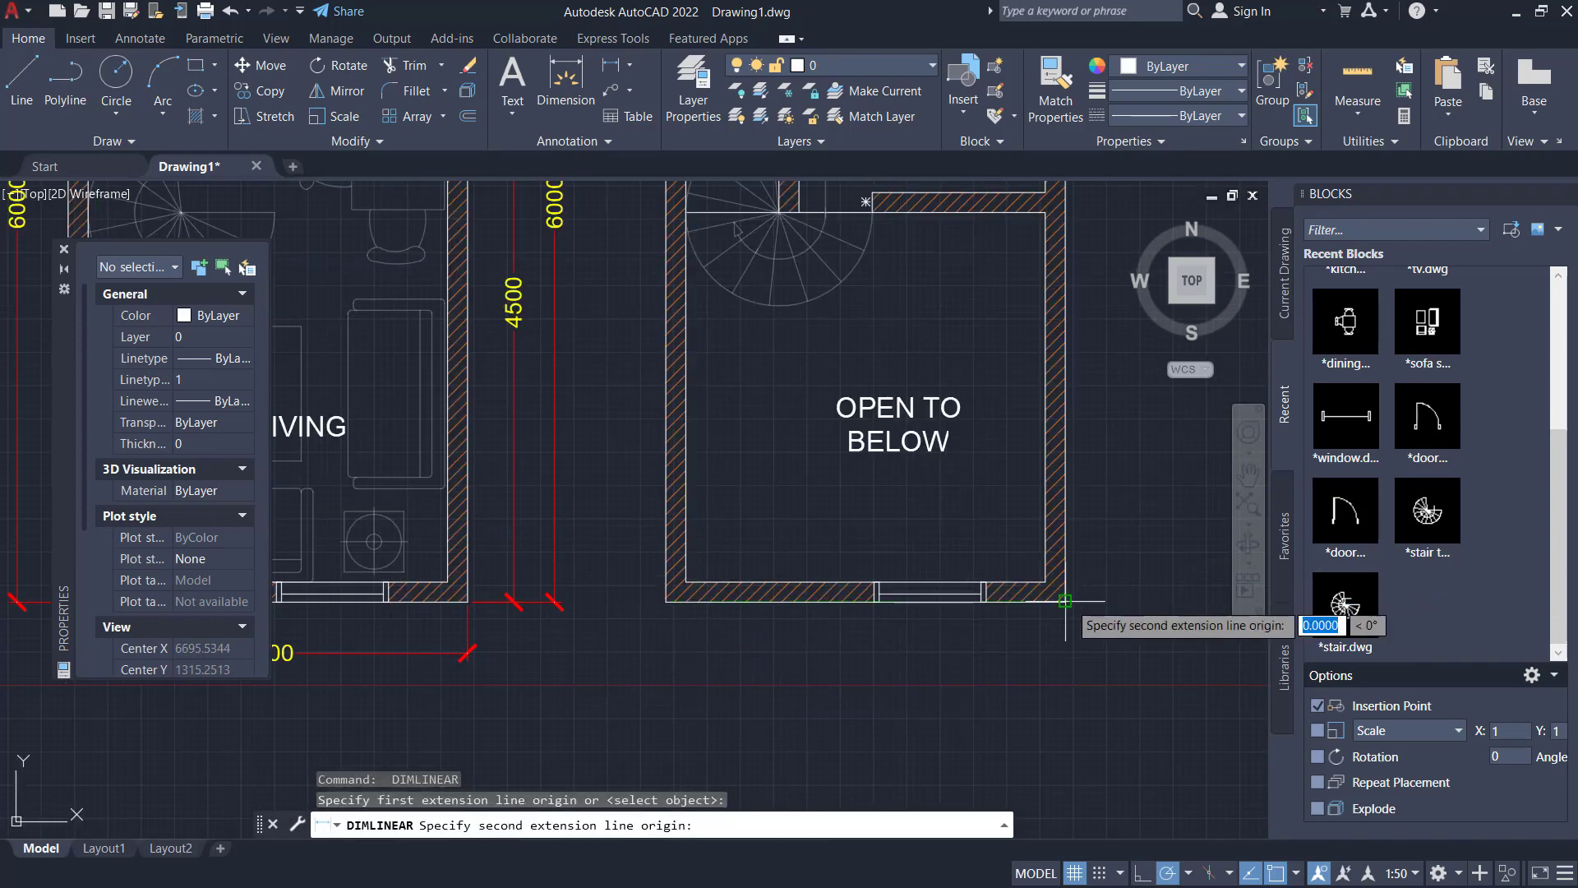
pyautogui.click(667, 608)
pyautogui.click(468, 649)
# Dimension vertically from the upper floor's lower left corner to the midpoint of the stair-bedroom wall thickness, placed left of the plan
pyautogui.moveTo(862, 518)
pyautogui.mouseDown(button='middle')
pyautogui.moveTo(855, 542)
pyautogui.moveTo(888, 608)
pyautogui.moveTo(1045, 658)
pyautogui.mouseUp(button='middle')
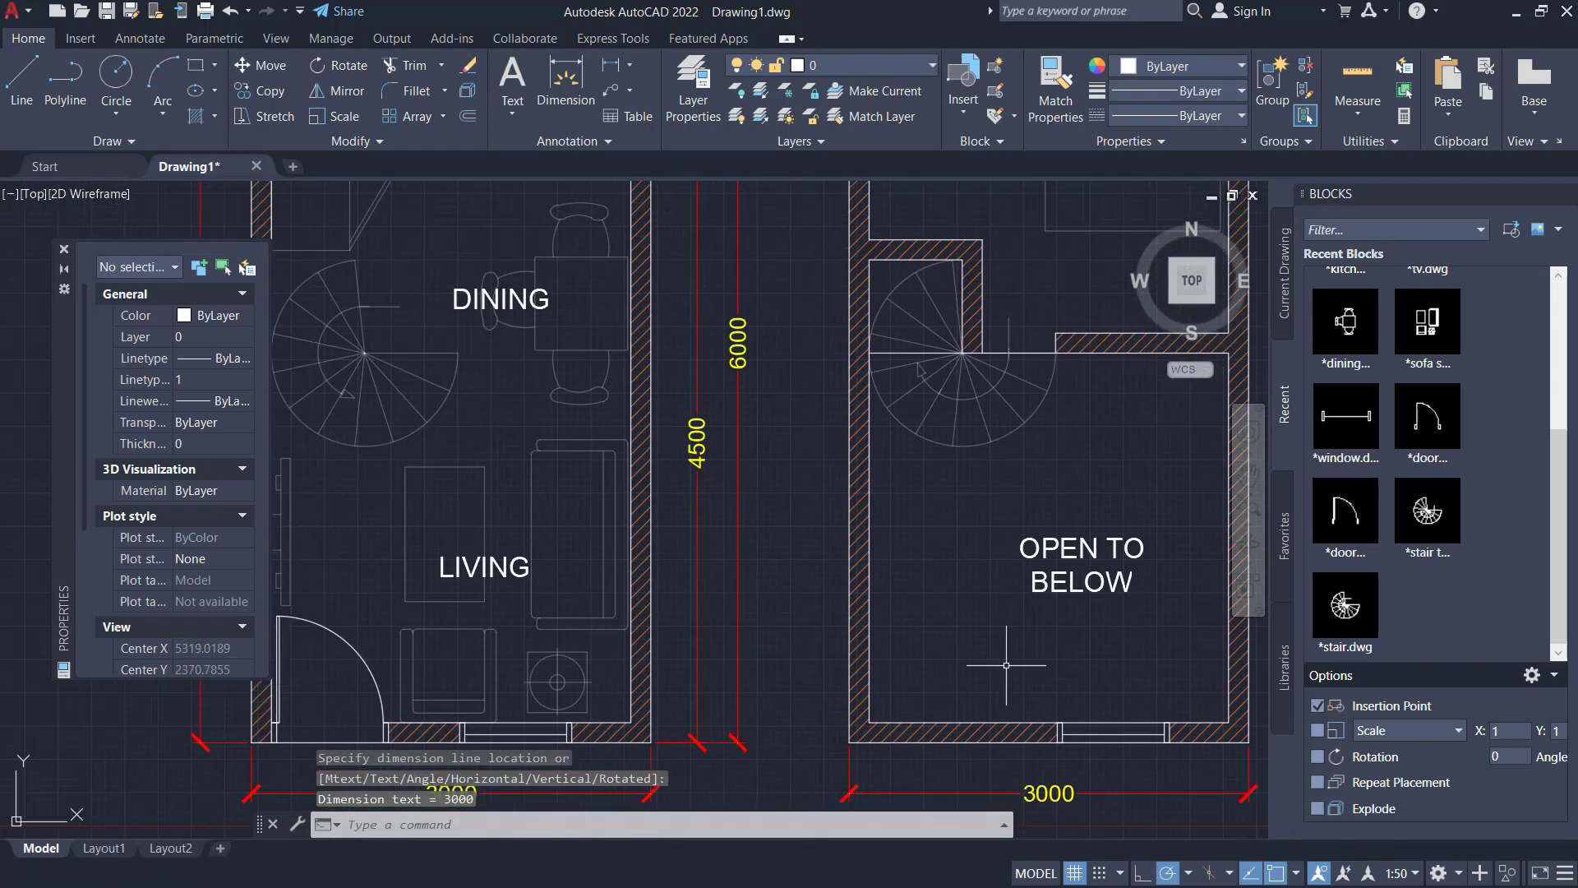
pyautogui.press('Return')
pyautogui.click(822, 637)
pyautogui.moveTo(827, 354); pyautogui.dragTo(826, 459, button='middle')
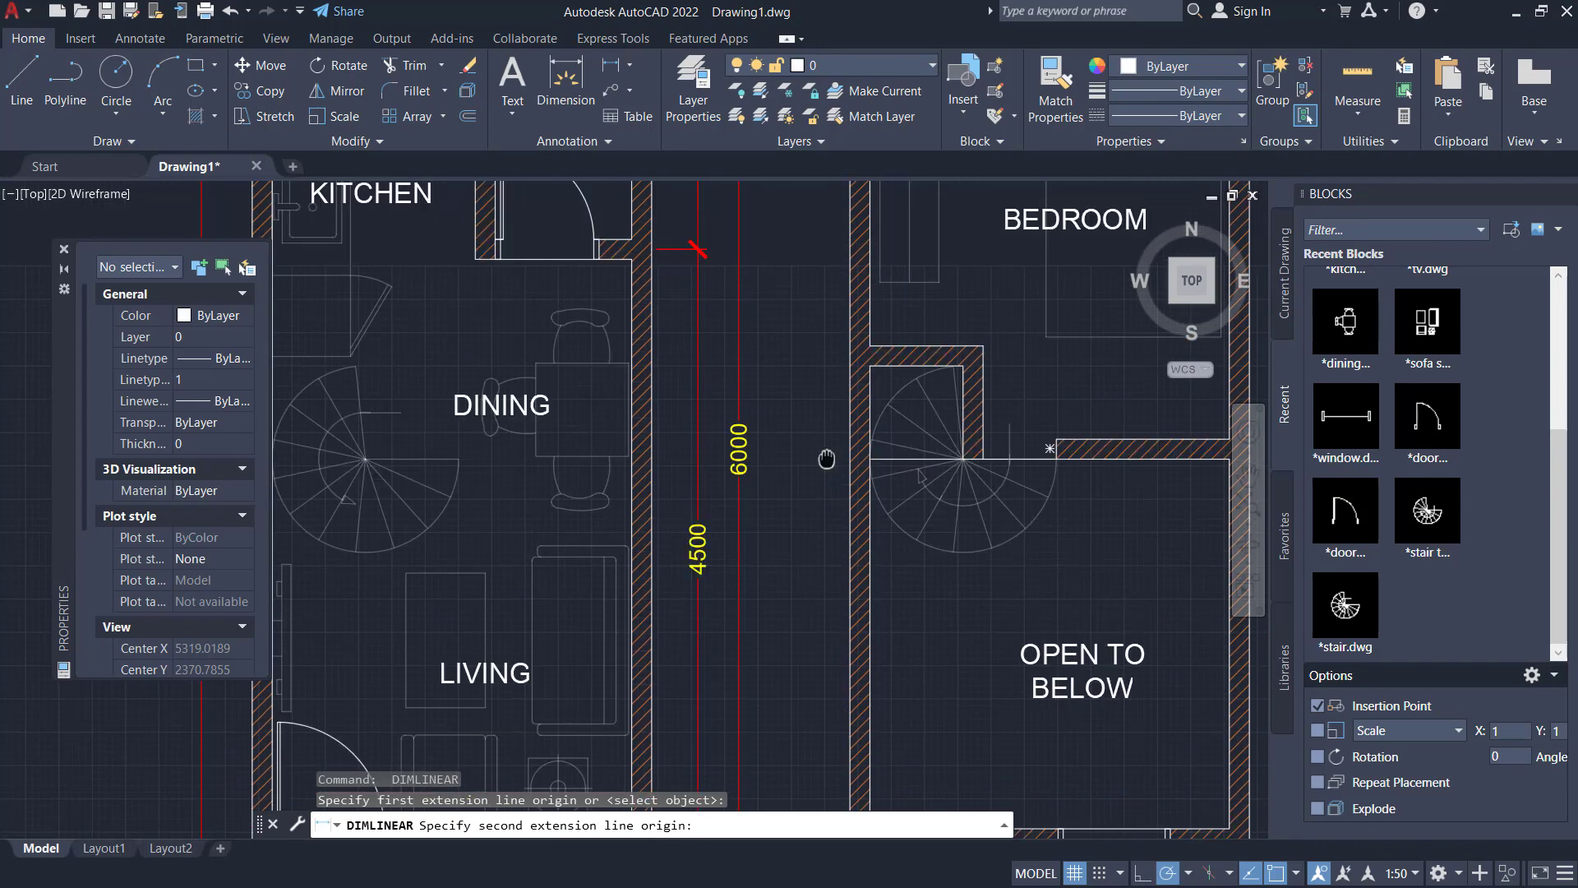
pyautogui.scroll(2, 826, 459)
pyautogui.keyDown('shift'); pyautogui.rightClick(819, 423); pyautogui.keyUp('shift')
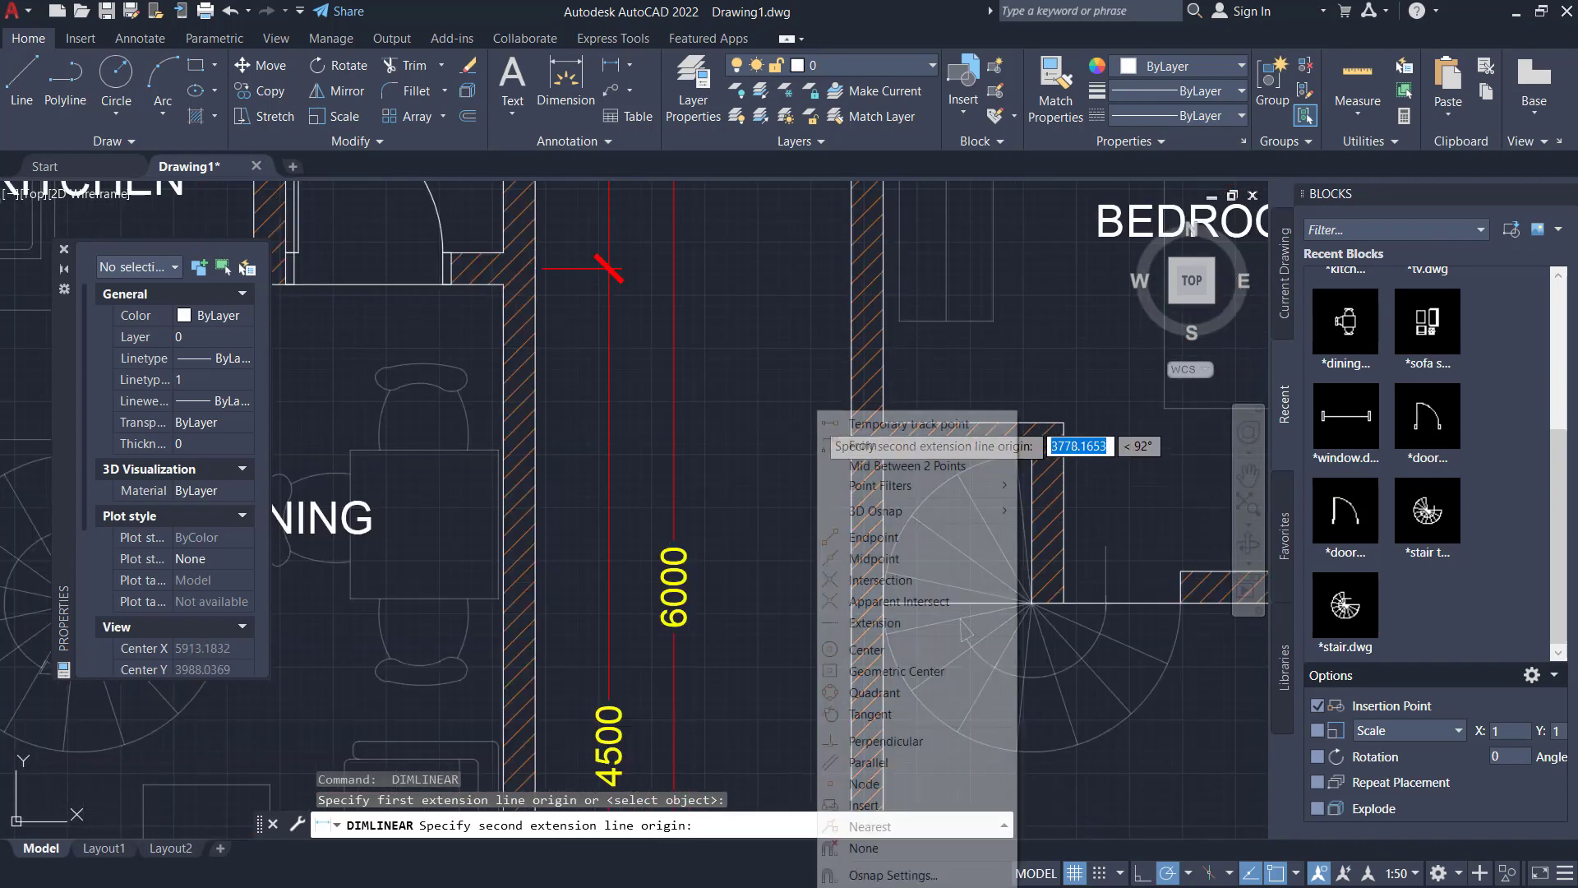
pyautogui.click(883, 466)
pyautogui.scroll(4, 882, 448)
pyautogui.click(883, 476)
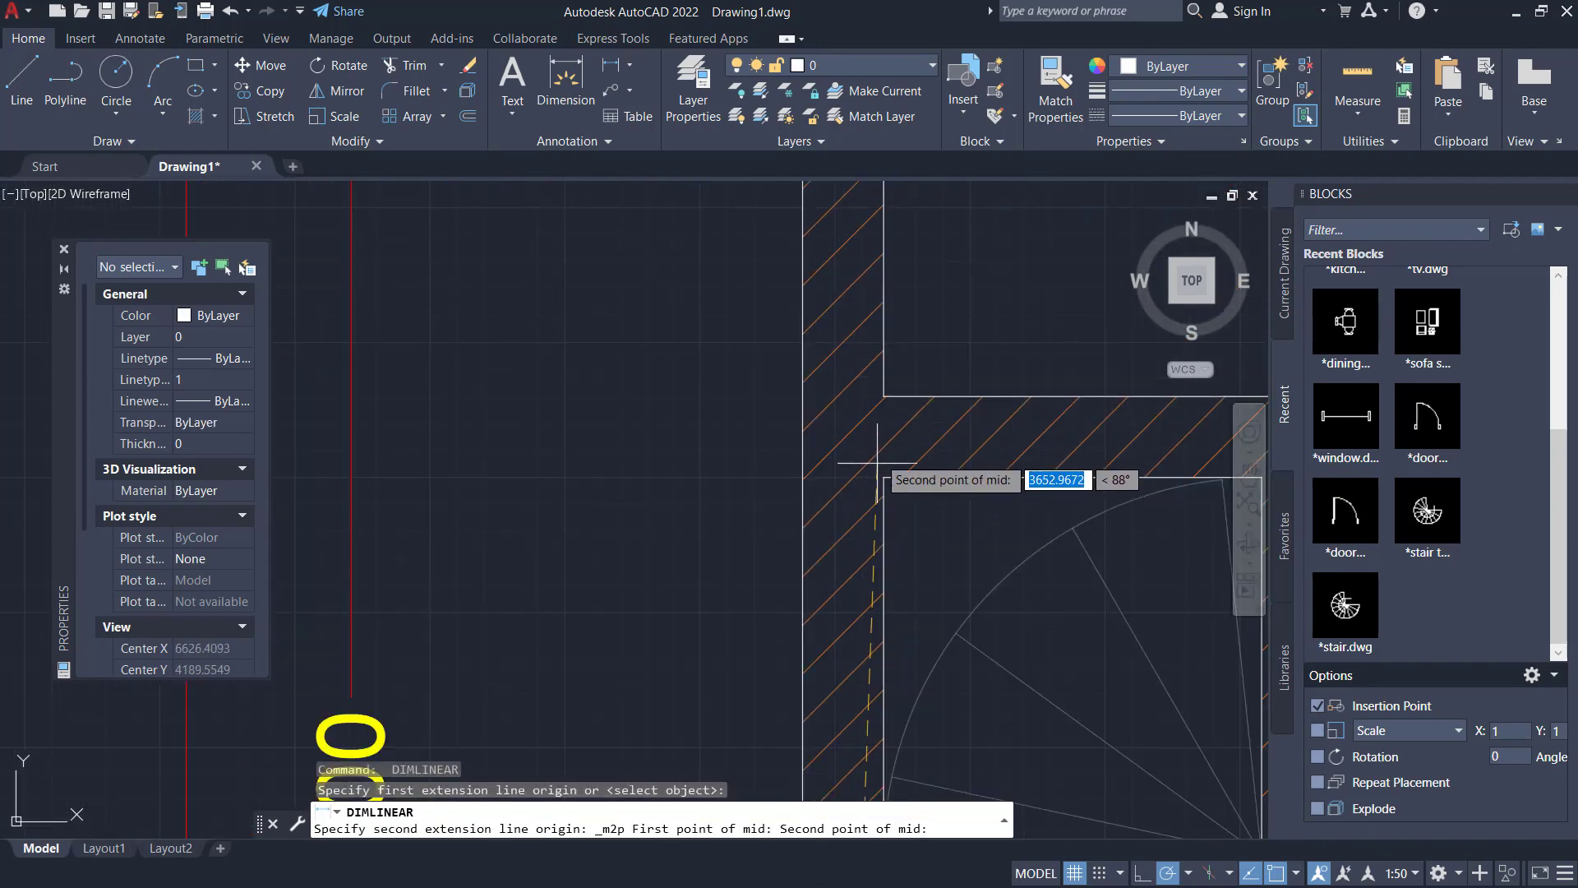
pyautogui.click(884, 396)
pyautogui.scroll(-4, 699, 482)
pyautogui.scroll(-4, 699, 483)
pyautogui.moveTo(700, 482); pyautogui.dragTo(710, 441, button='middle')
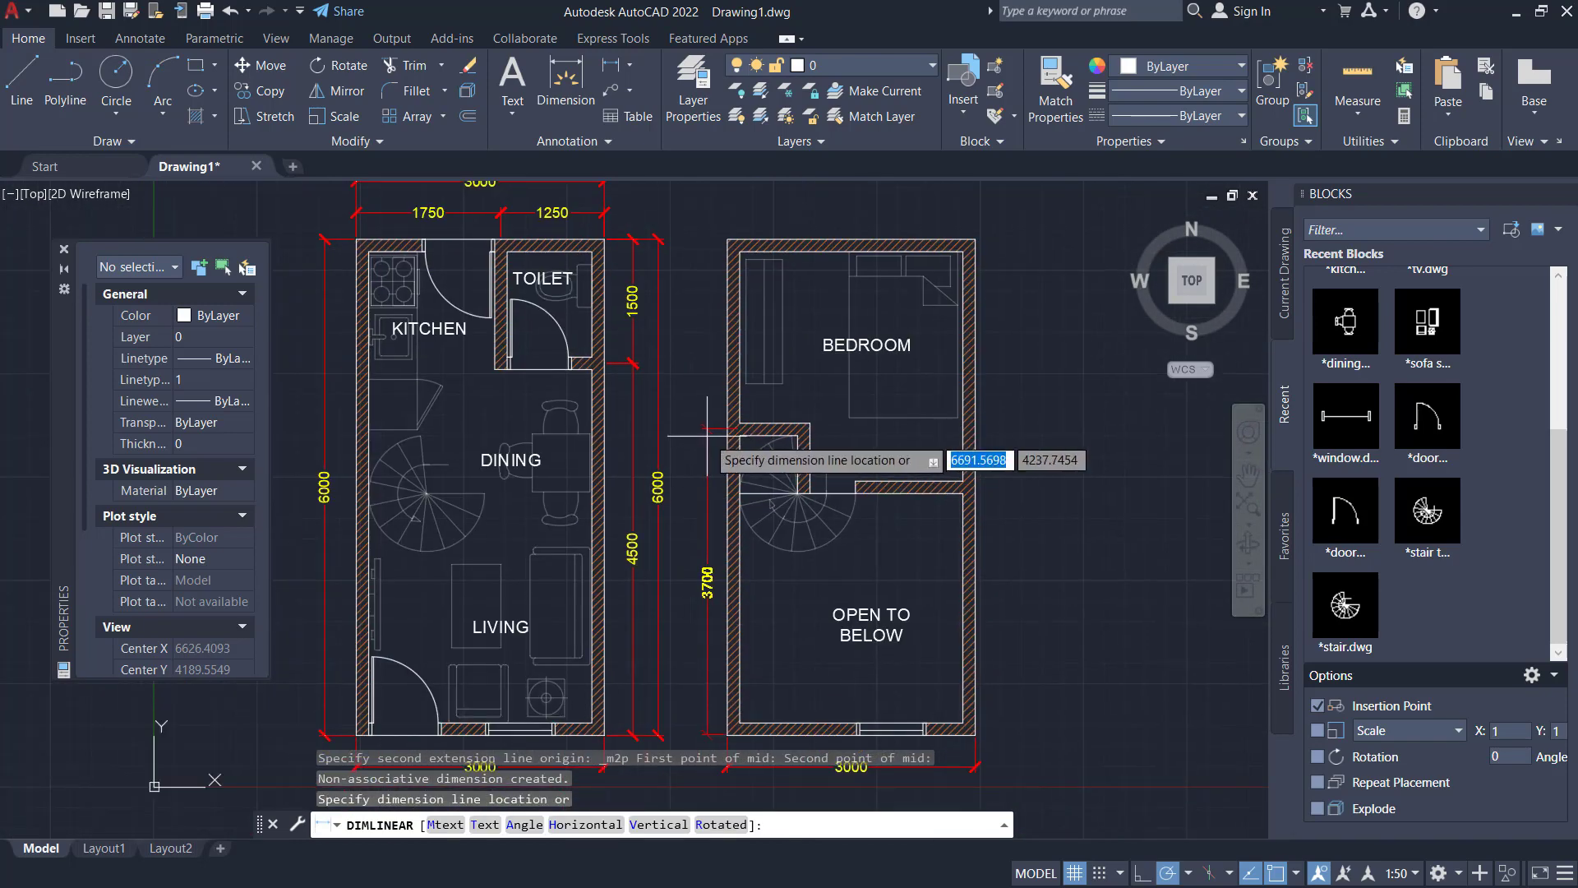
pyautogui.click(707, 435)
# Dimension from the stair-bedroom wall centre to the upper floor's upper left corner, in line with the dimension below it
pyautogui.scroll(4, 704, 468)
pyautogui.press('Return')
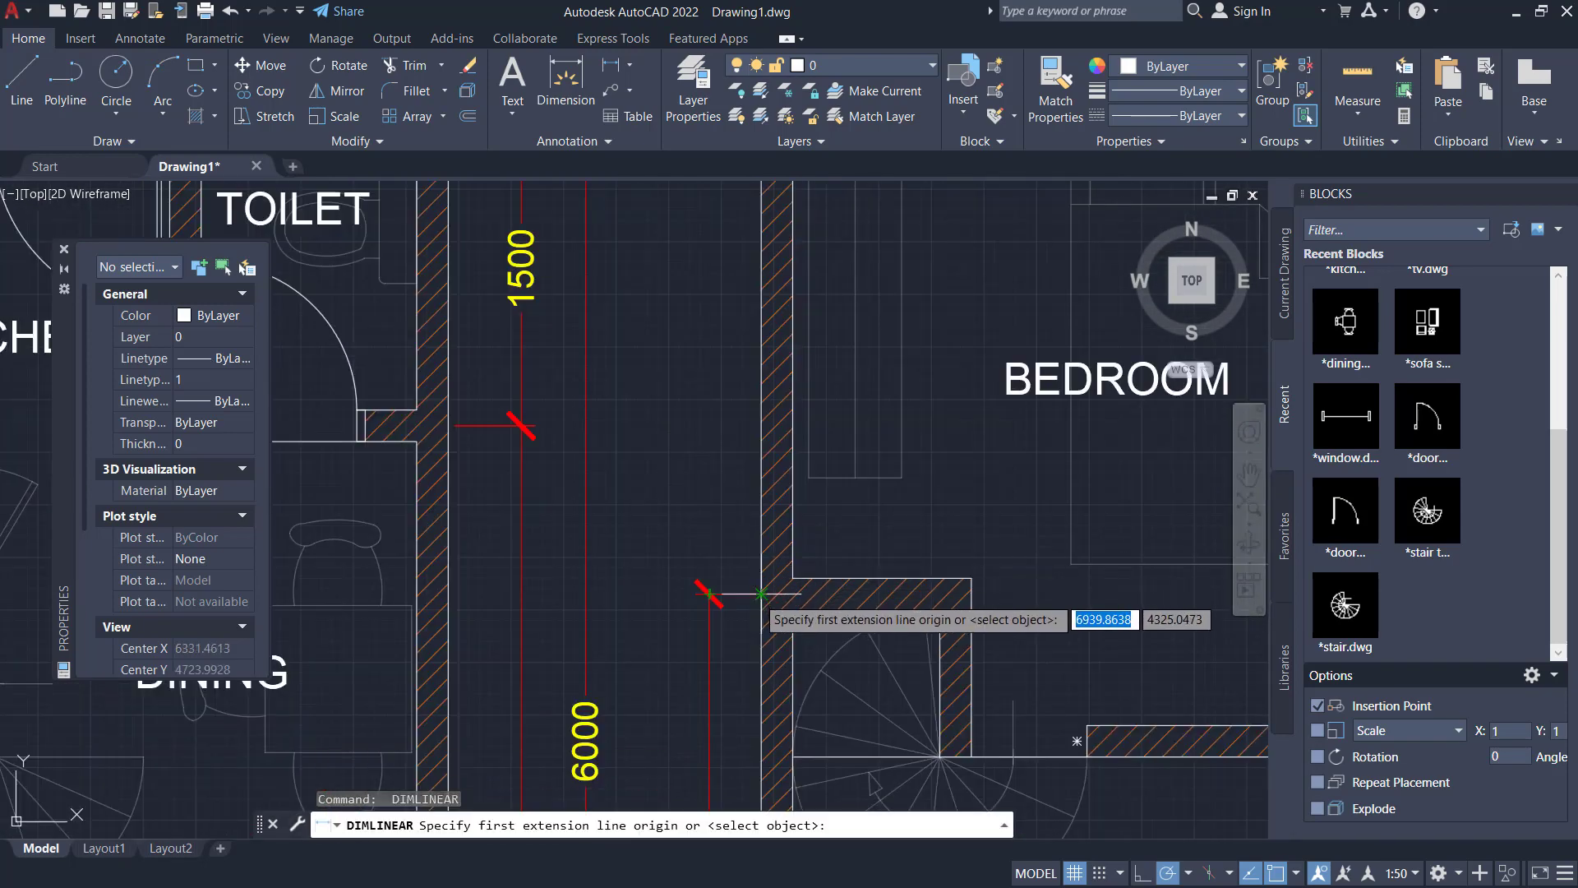
pyautogui.click(761, 593)
pyautogui.moveTo(723, 405); pyautogui.dragTo(712, 688, button='middle')
pyautogui.click(746, 403)
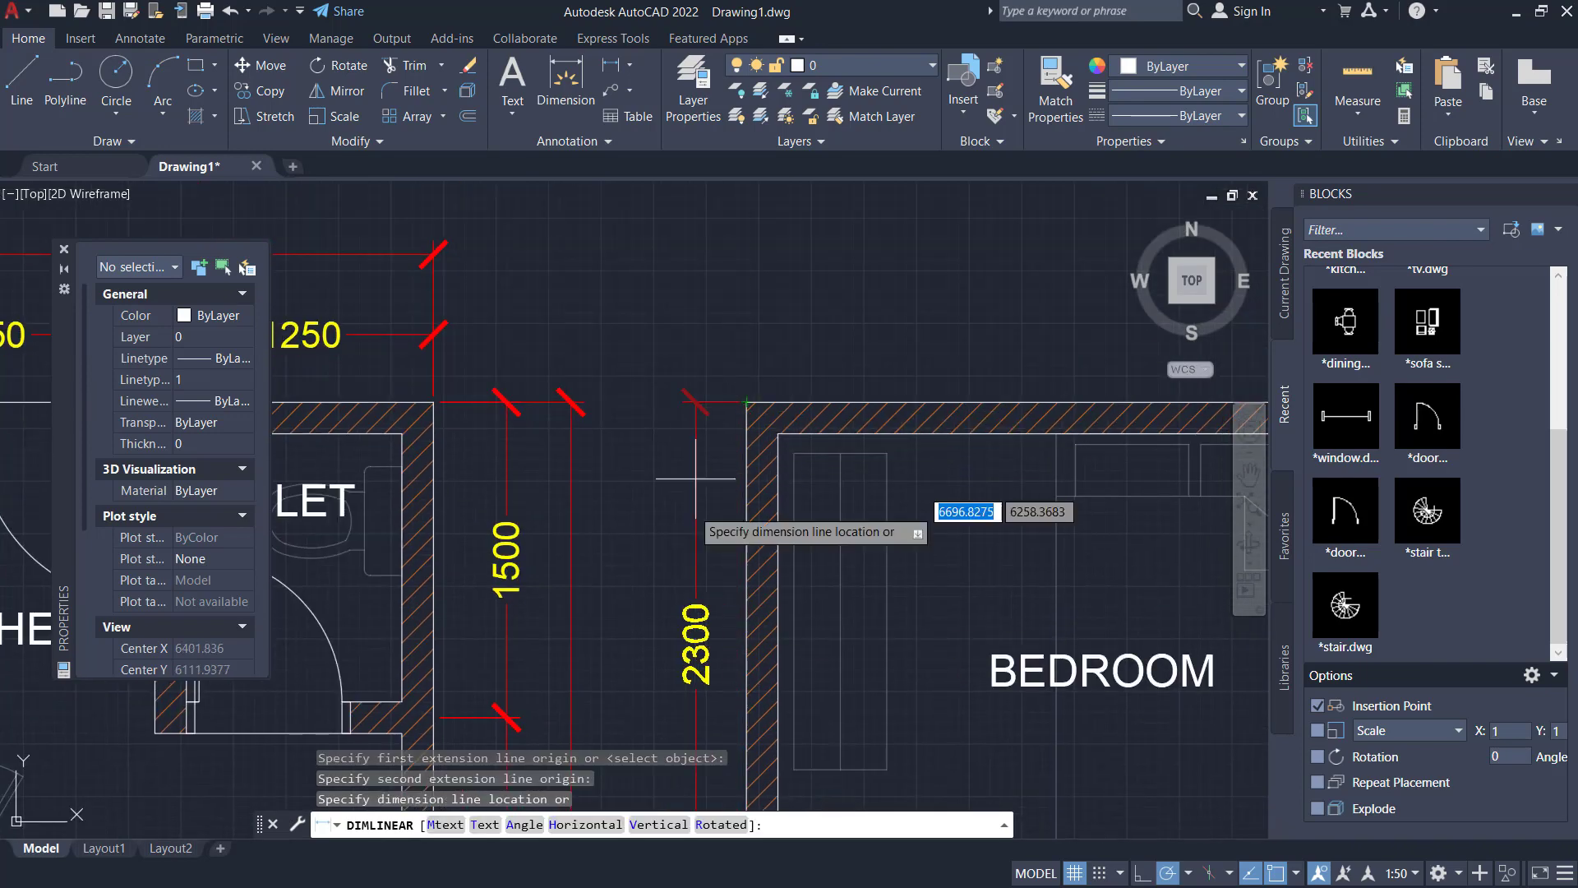
pyautogui.moveTo(696, 478); pyautogui.dragTo(709, 254, button='middle')
pyautogui.click(708, 662)
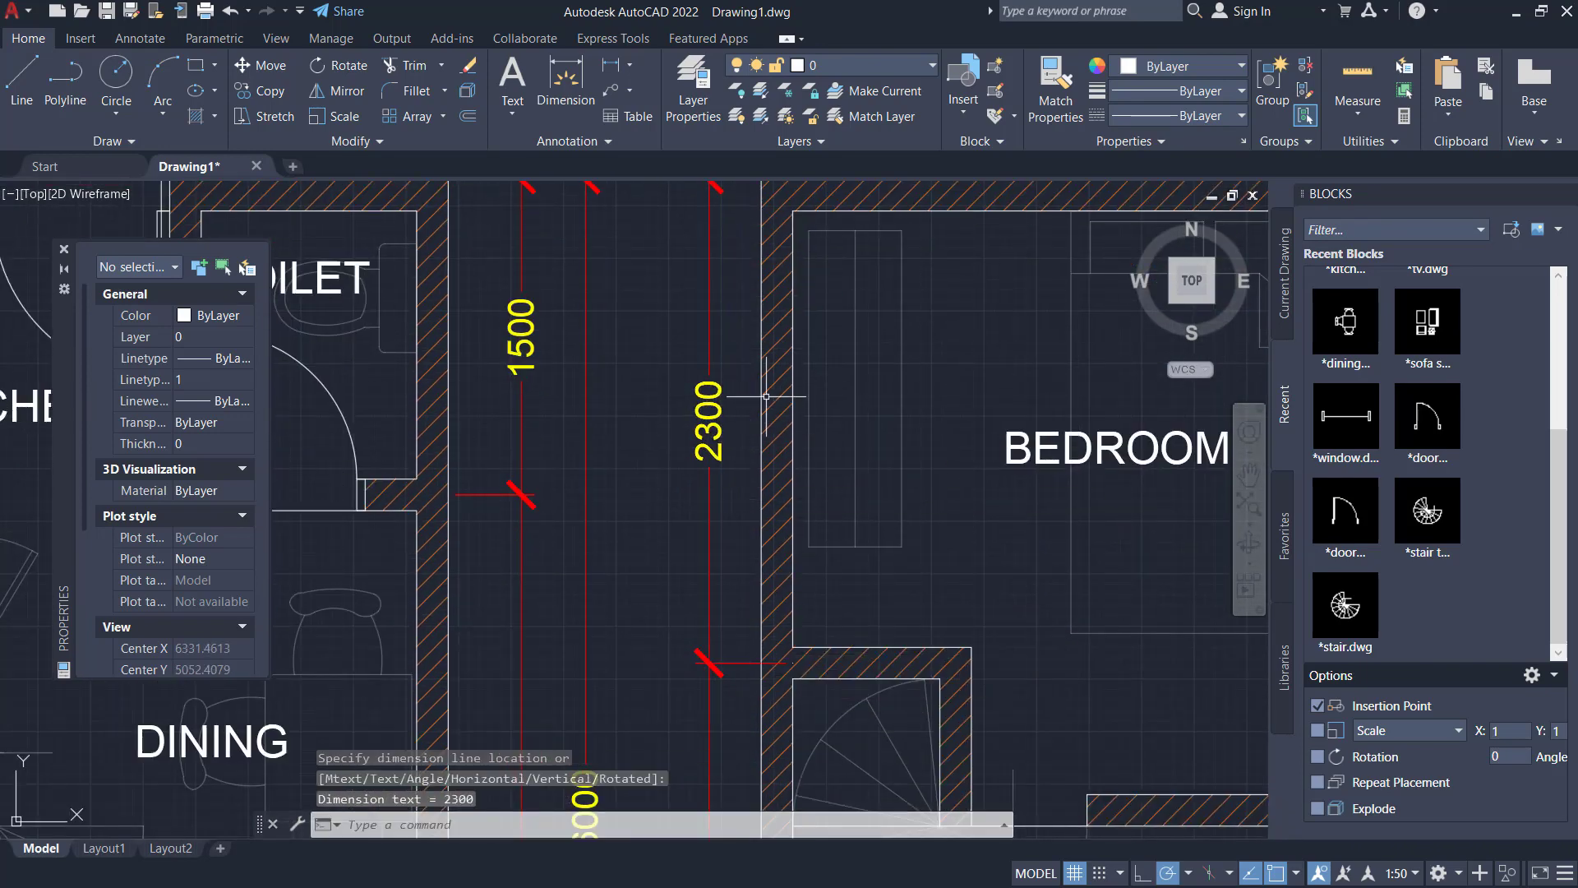
# Dimension the upper floor plan's overall height along its left side, placed outside the two partial height dimensions
pyautogui.scroll(-3, 767, 353)
pyautogui.press('Return')
pyautogui.click(767, 342)
pyautogui.scroll(-2, 760, 433)
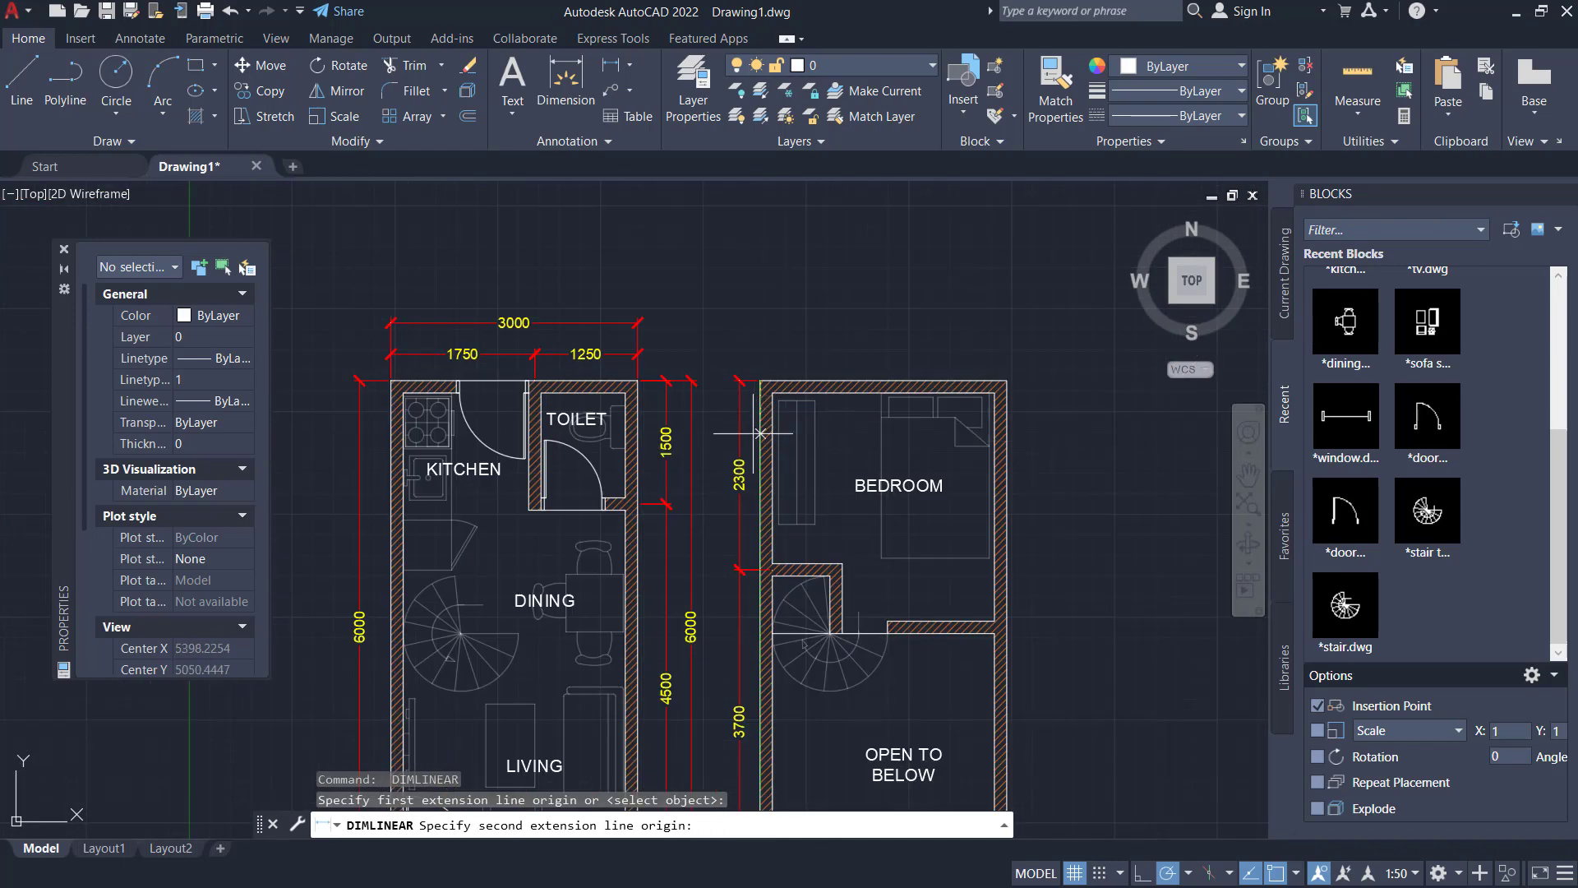
pyautogui.moveTo(760, 433); pyautogui.dragTo(760, 219, button='middle')
pyautogui.click(760, 659)
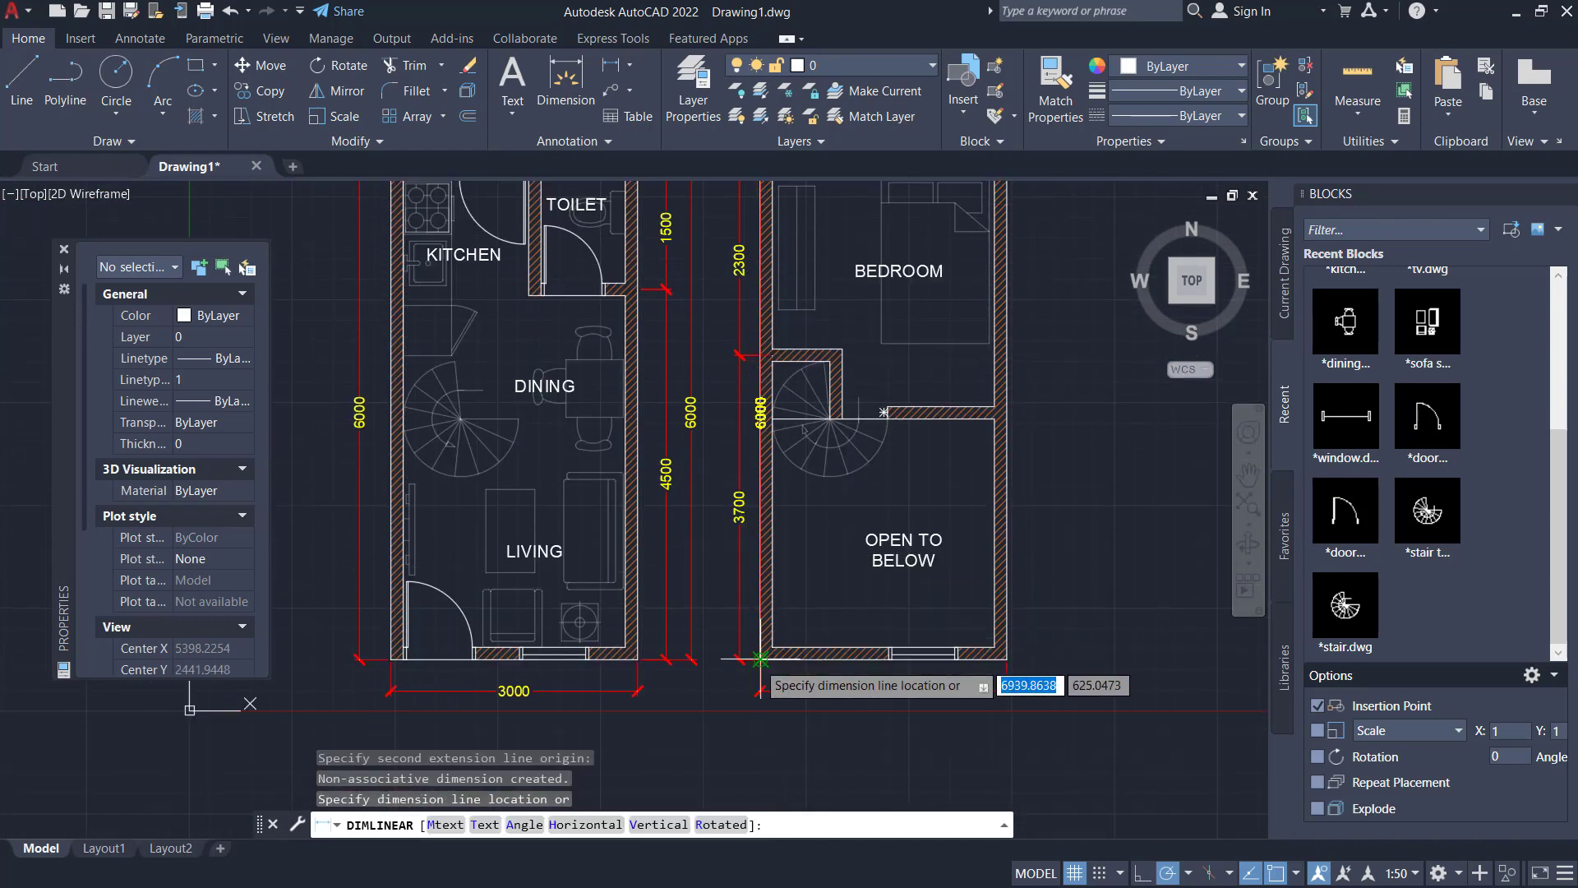
pyautogui.click(714, 659)
# Dimension the upper floor plan's overall width along its upper edge, placed above the bedroom
pyautogui.scroll(-3, 715, 575)
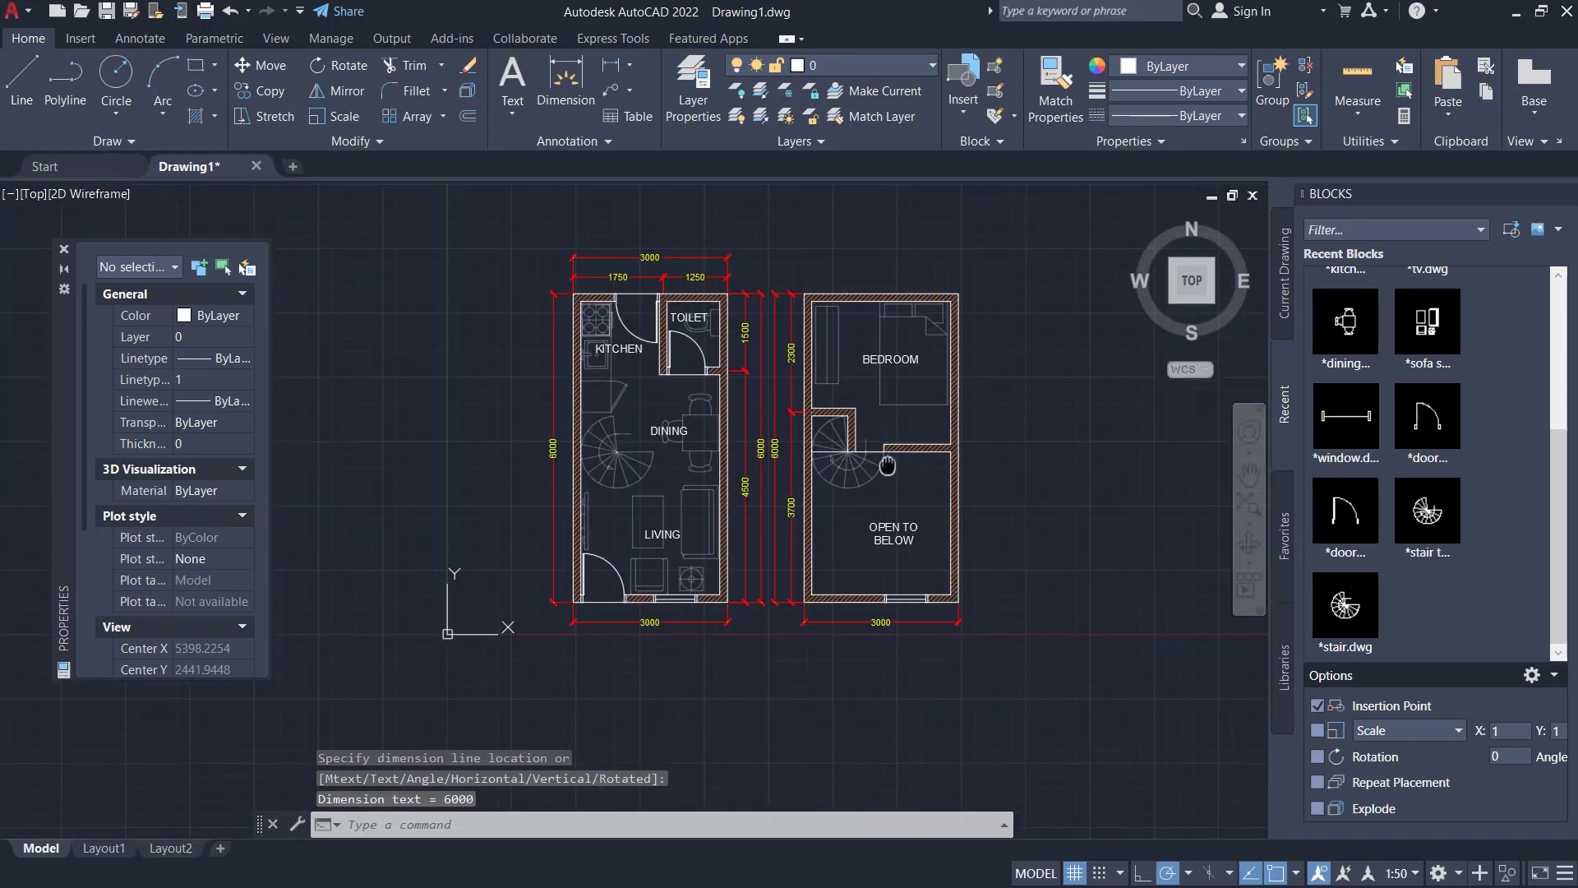
pyautogui.scroll(5, 719, 388)
pyautogui.press('Return')
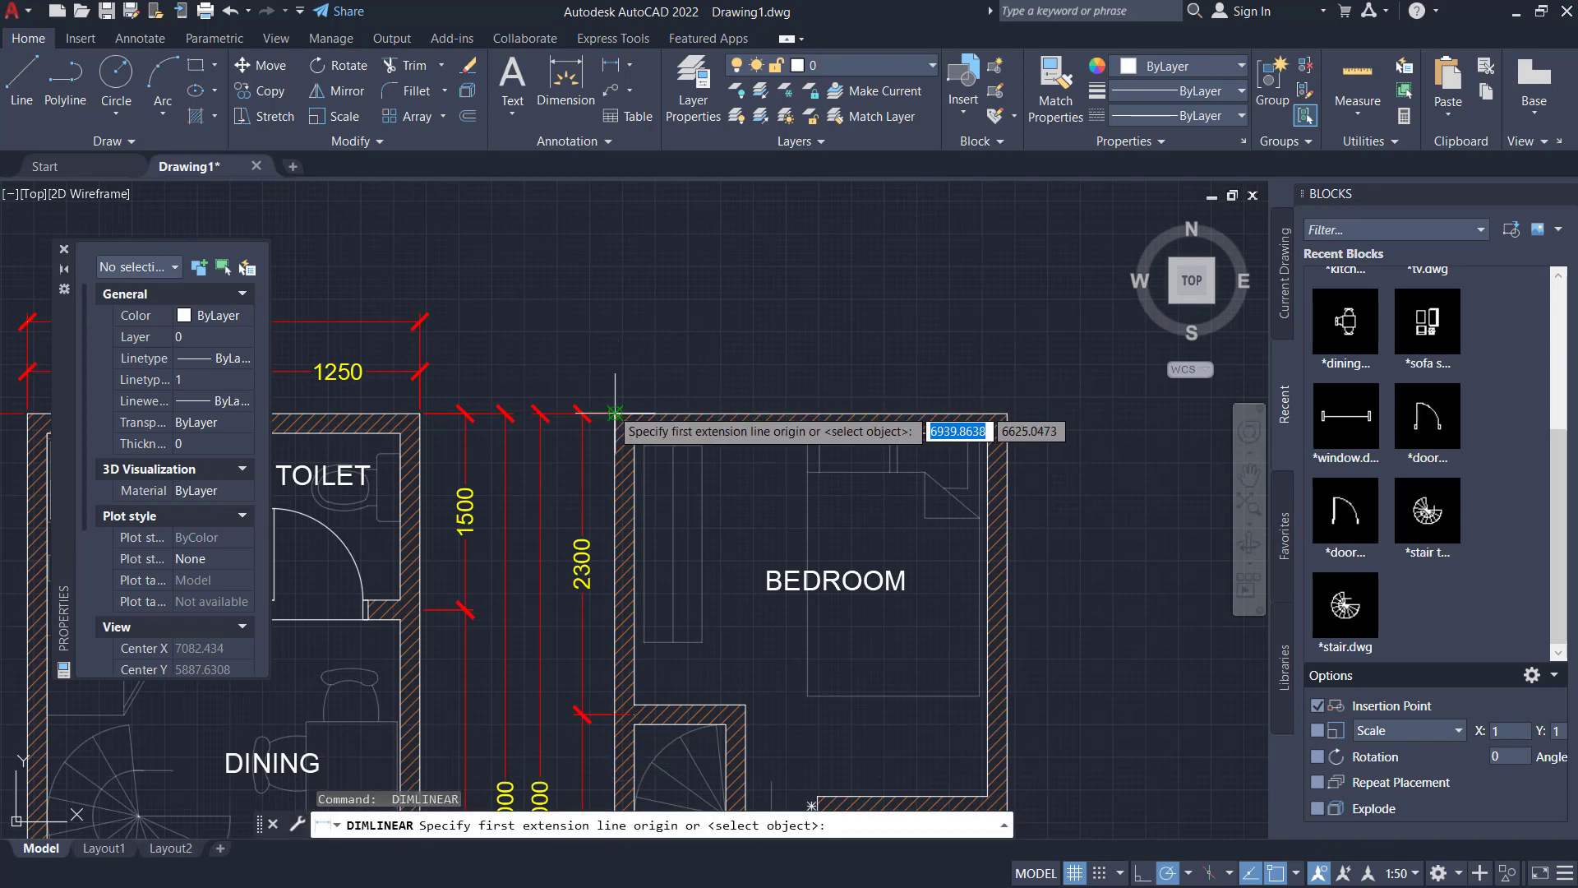
pyautogui.click(615, 414)
pyautogui.click(1007, 413)
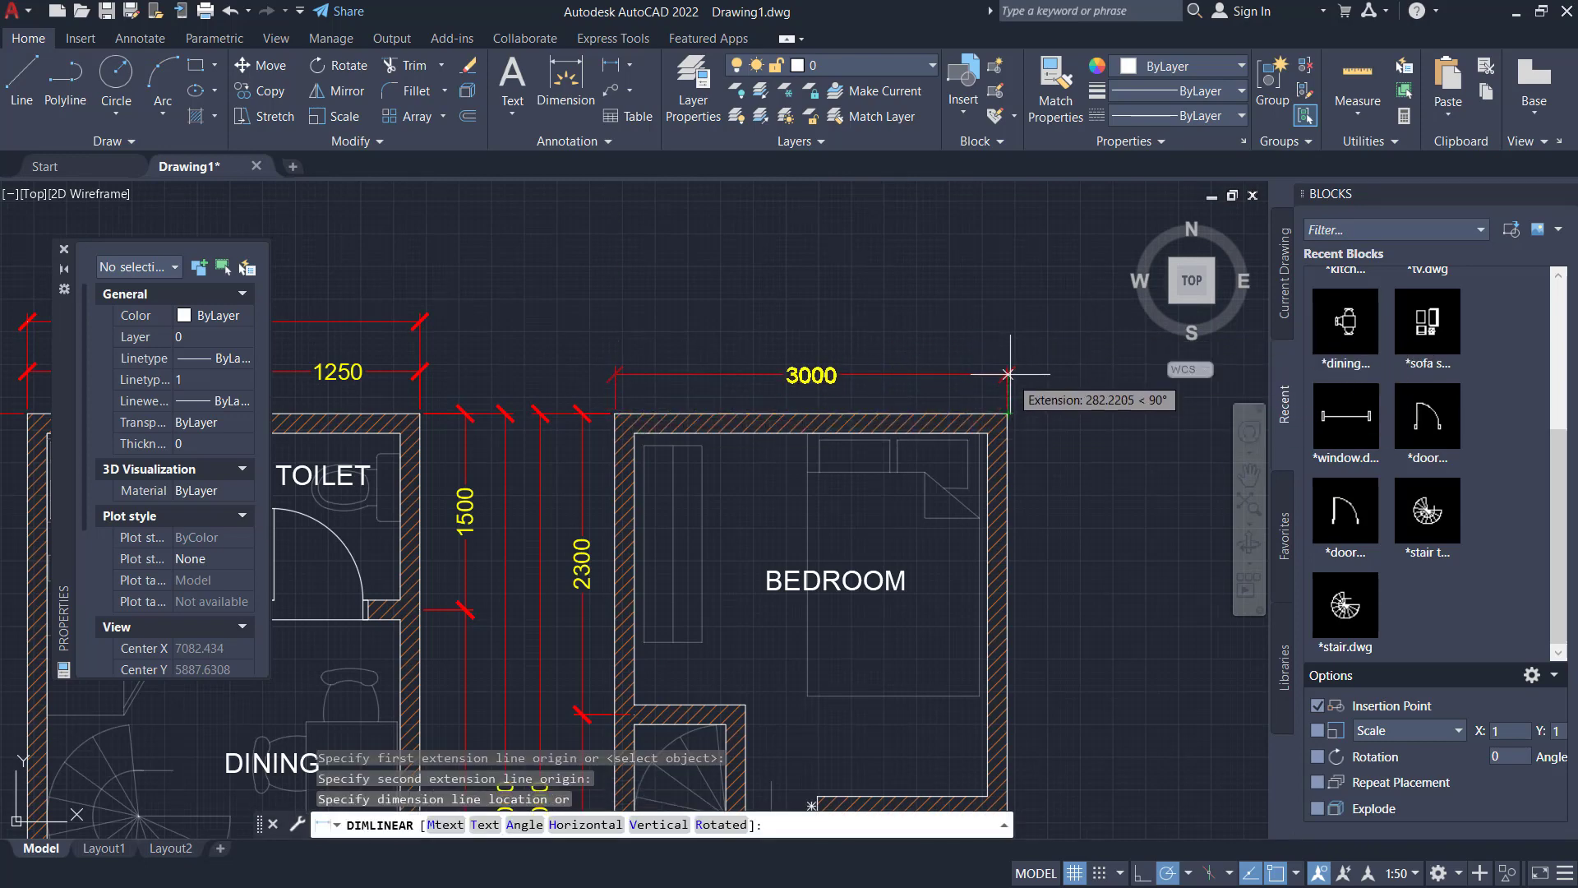
pyautogui.click(876, 368)
# Dimension vertically from the upper floor's upper right corner to the midpoint of the wall thickness below the bedroom, placed right of the plan
pyautogui.moveTo(1026, 435); pyautogui.dragTo(923, 326, button='middle')
pyautogui.press('Return')
pyautogui.click(908, 311)
pyautogui.moveTo(976, 514); pyautogui.dragTo(910, 483, button='middle')
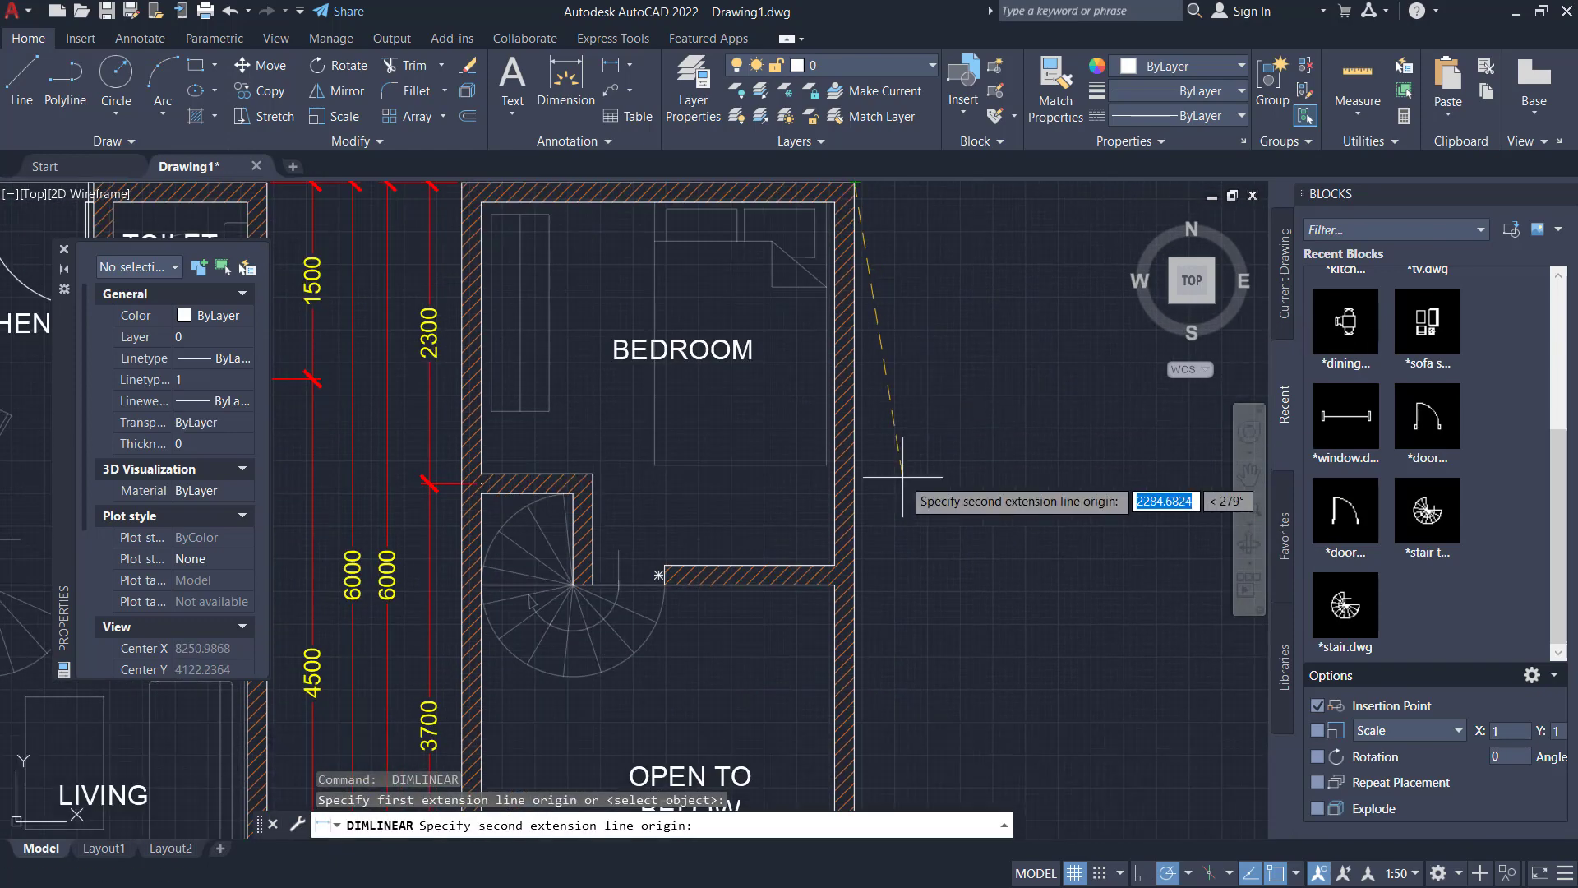
pyautogui.scroll(4, 864, 490)
pyautogui.keyDown('shift'); pyautogui.rightClick(865, 490); pyautogui.keyUp('shift')
pyautogui.click(978, 77)
pyautogui.moveTo(716, 742); pyautogui.dragTo(770, 631, button='middle')
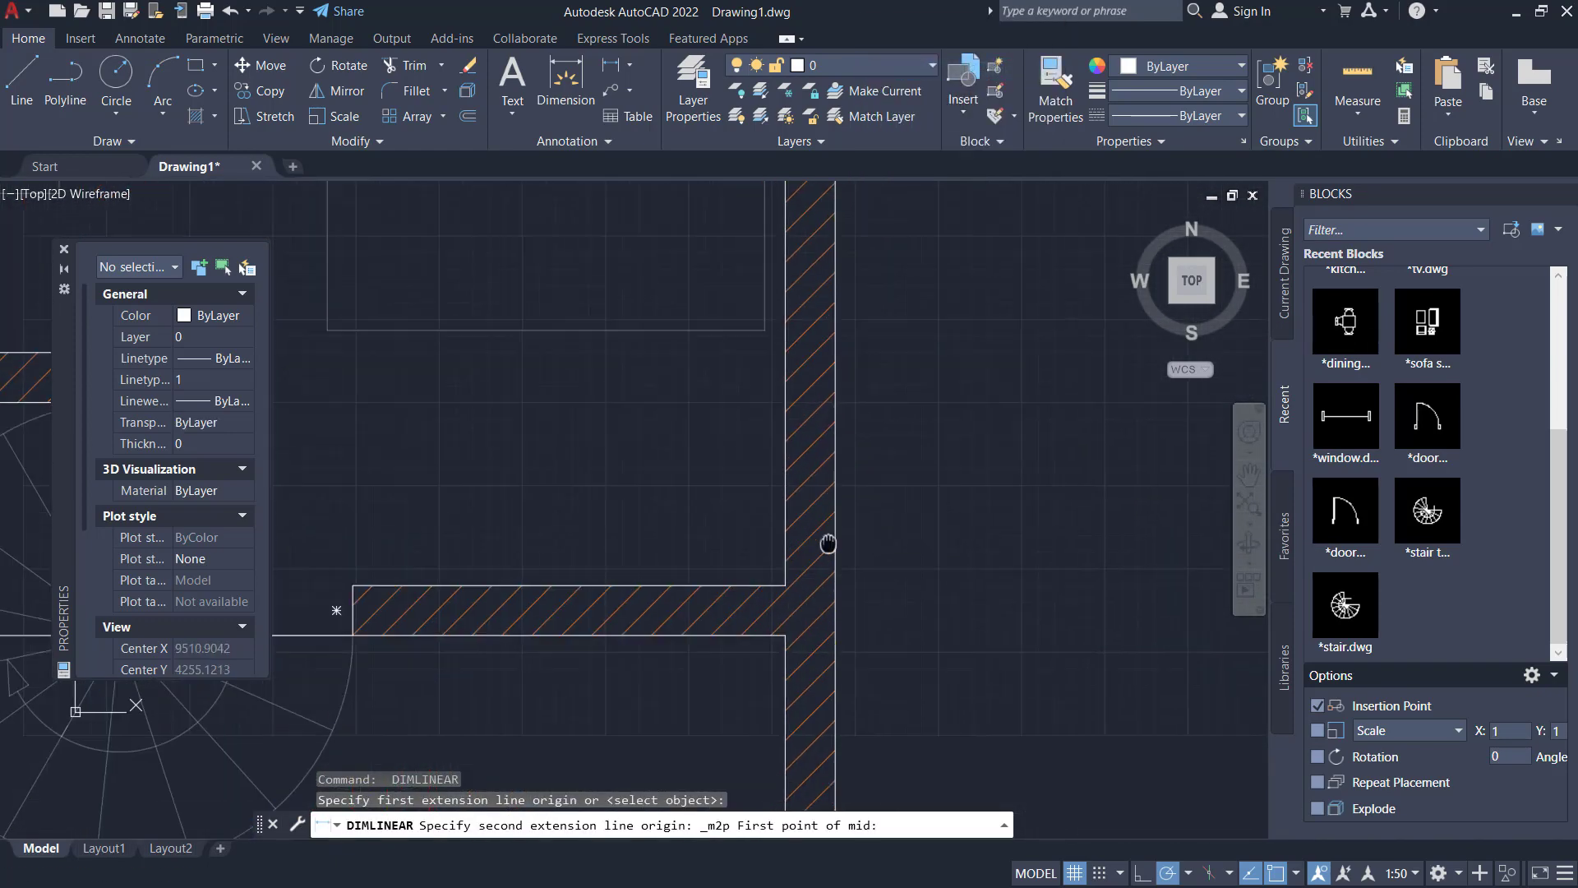
pyautogui.scroll(2, 770, 630)
pyautogui.click(791, 635)
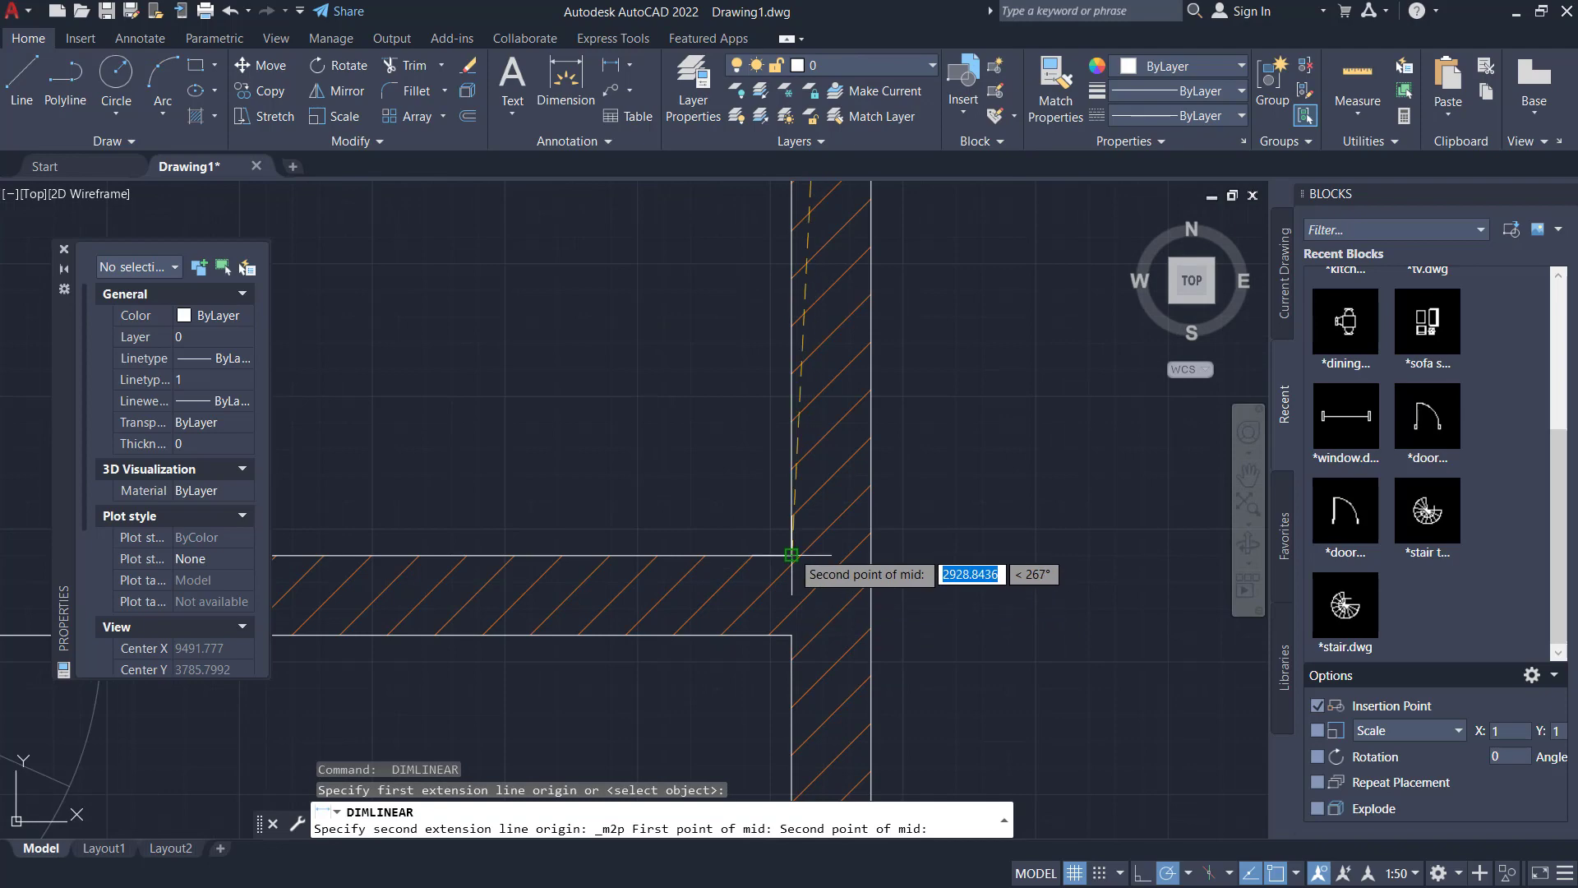
pyautogui.click(792, 555)
pyautogui.scroll(-6, 790, 578)
pyautogui.click(940, 598)
# Dimension from the centre of the wall below the bedroom to the lower right corner, in line with the bedroom's right-hand dimension
pyautogui.scroll(4, 942, 607)
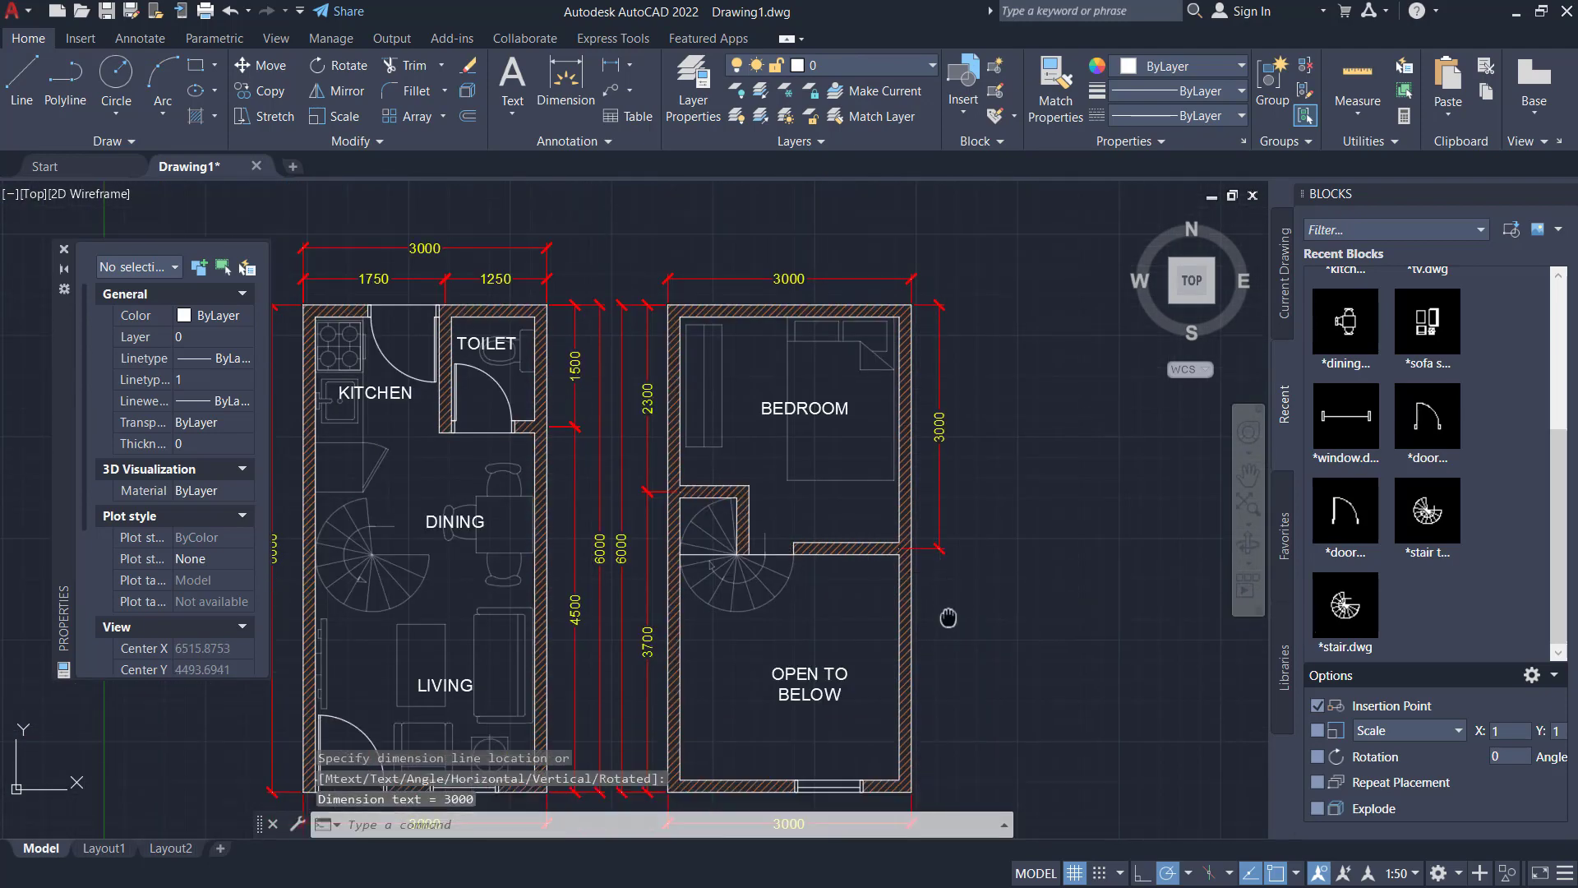
pyautogui.press('Return')
pyautogui.scroll(3, 909, 471)
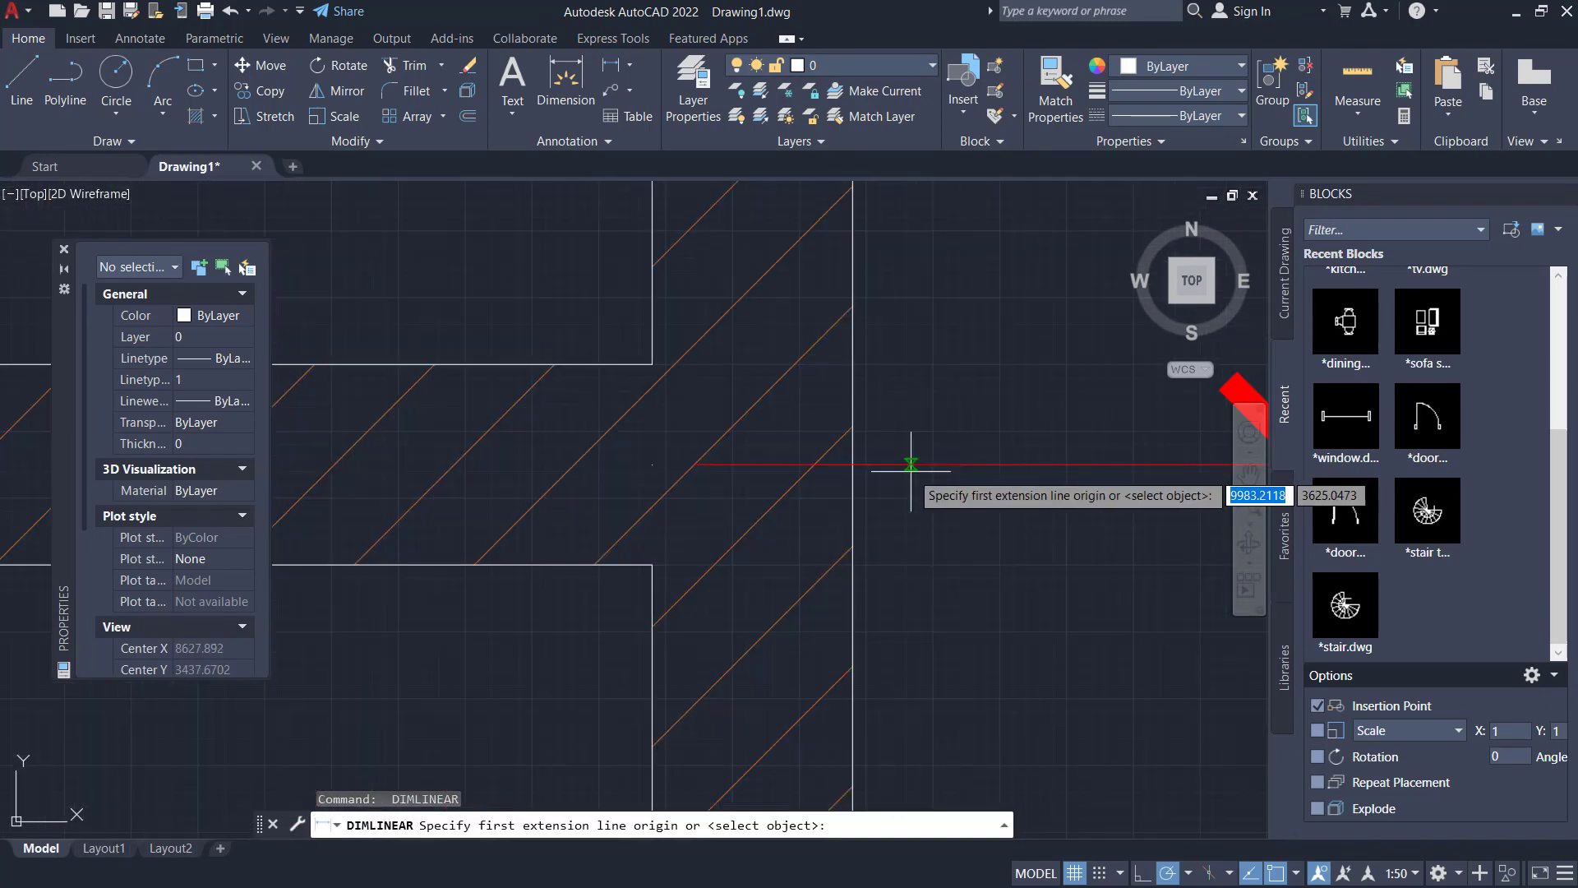
pyautogui.click(880, 457)
pyautogui.scroll(-6, 935, 608)
pyautogui.scroll(6, 935, 612)
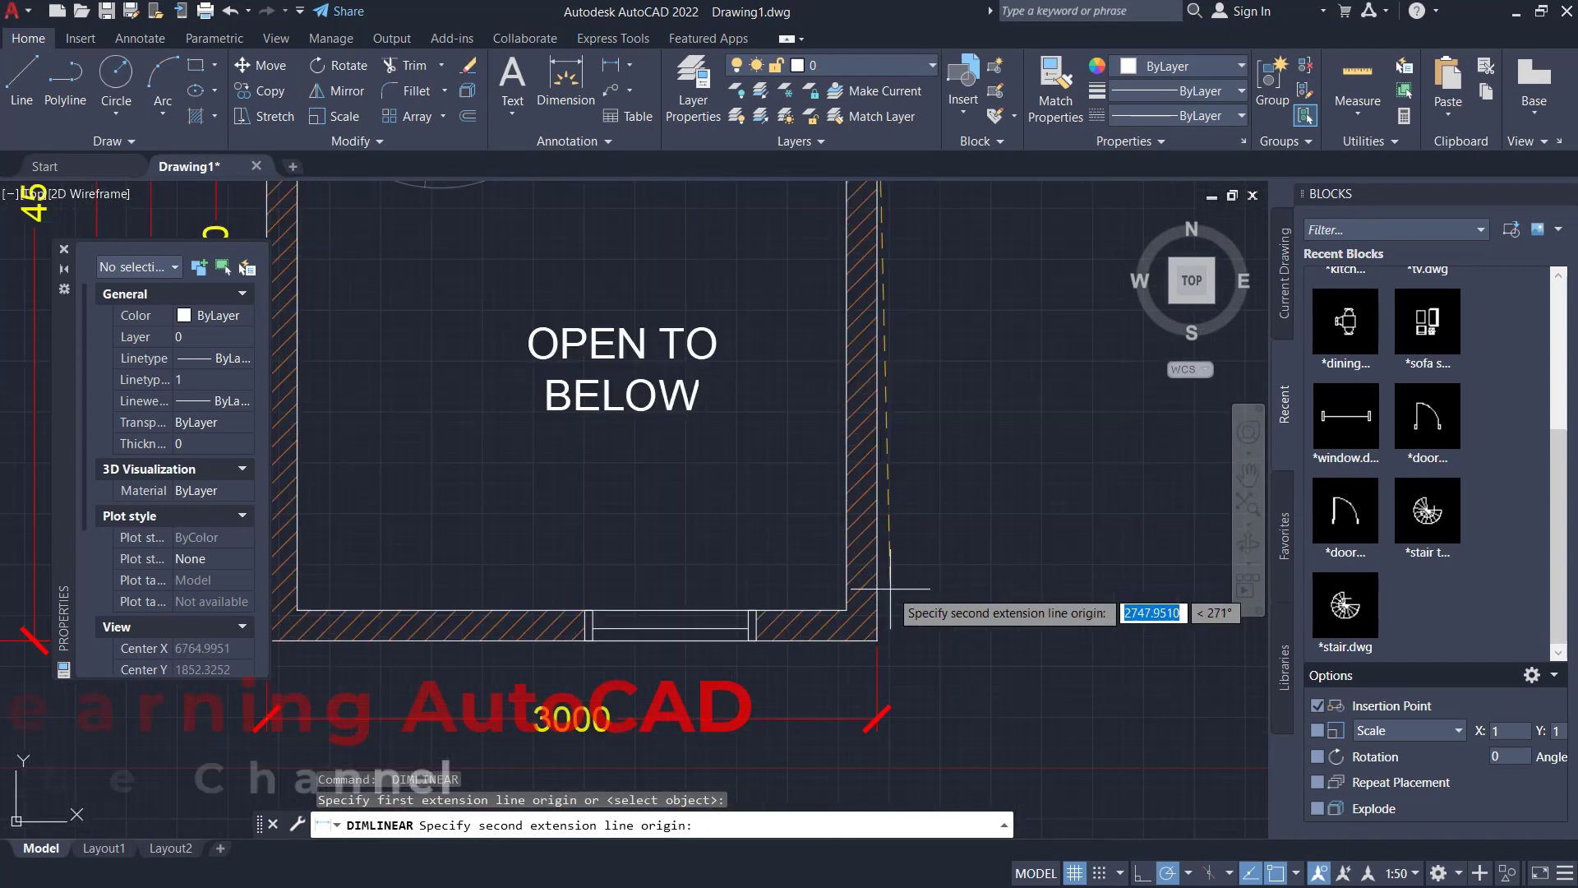
pyautogui.click(868, 672)
pyautogui.scroll(-6, 956, 613)
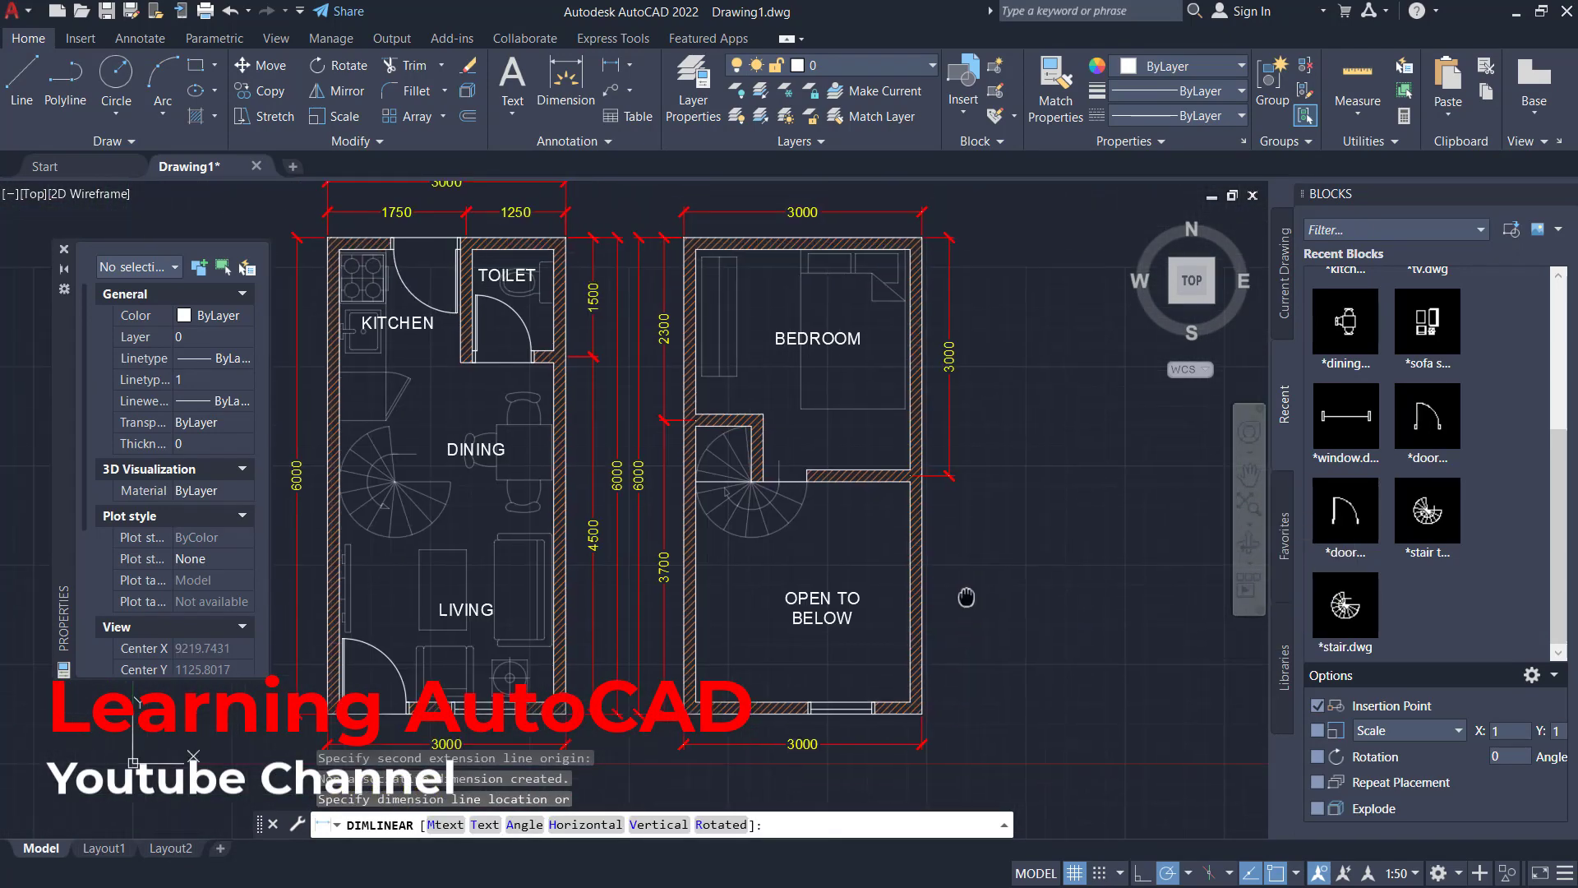
pyautogui.click(949, 472)
# Dimension the upper floor plan's overall height along its right side, placed outside the two partial dimensions
pyautogui.press('Return')
pyautogui.scroll(6, 945, 575)
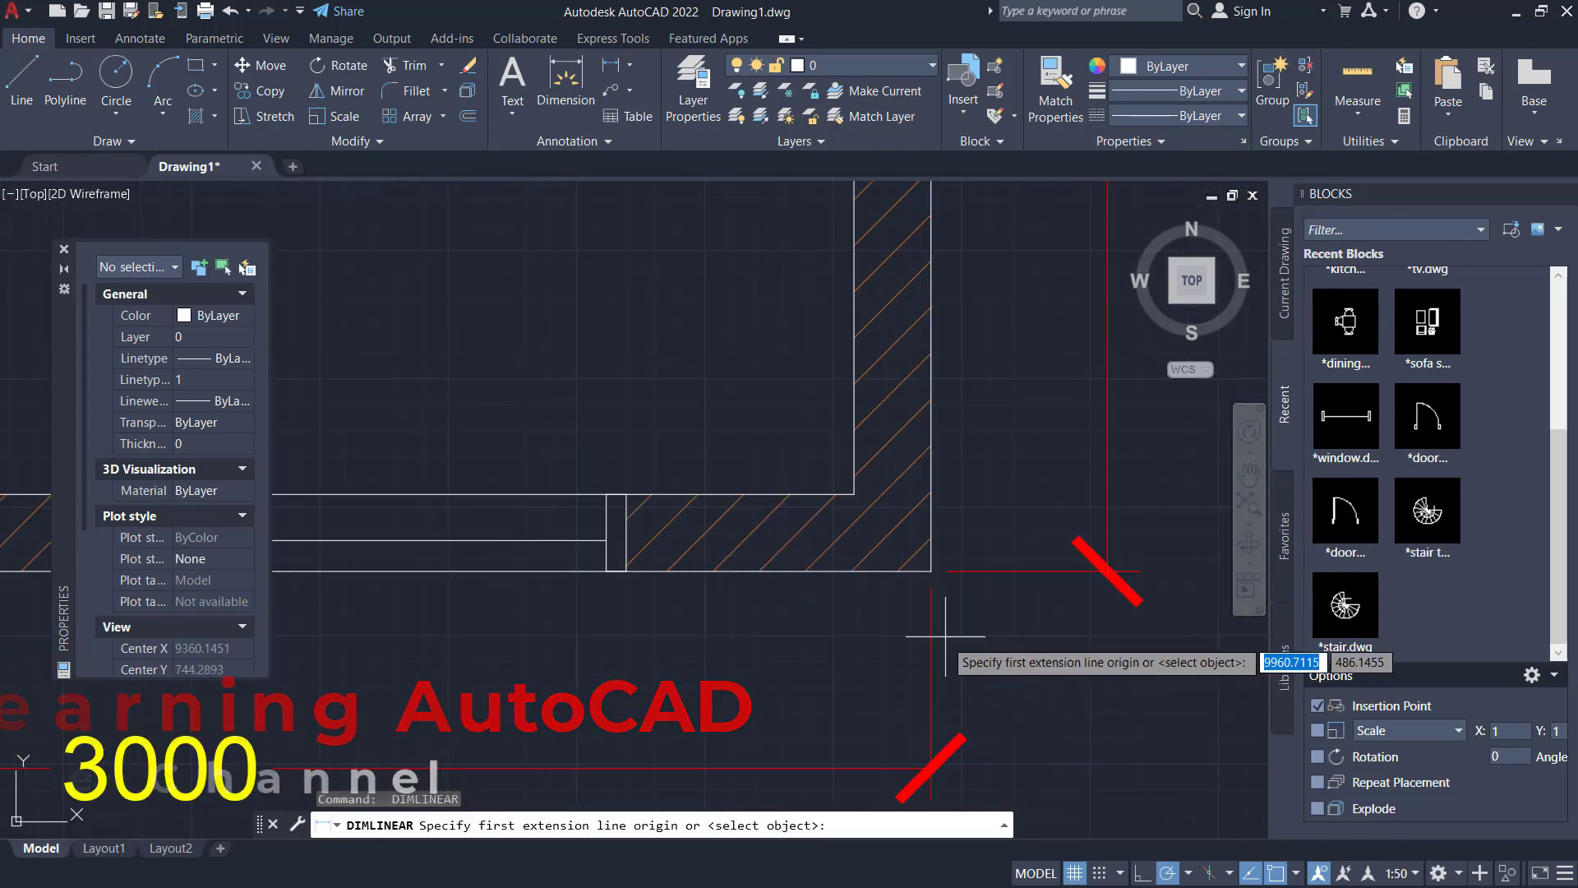
pyautogui.click(932, 570)
pyautogui.scroll(-6, 1057, 415)
pyautogui.scroll(5, 987, 494)
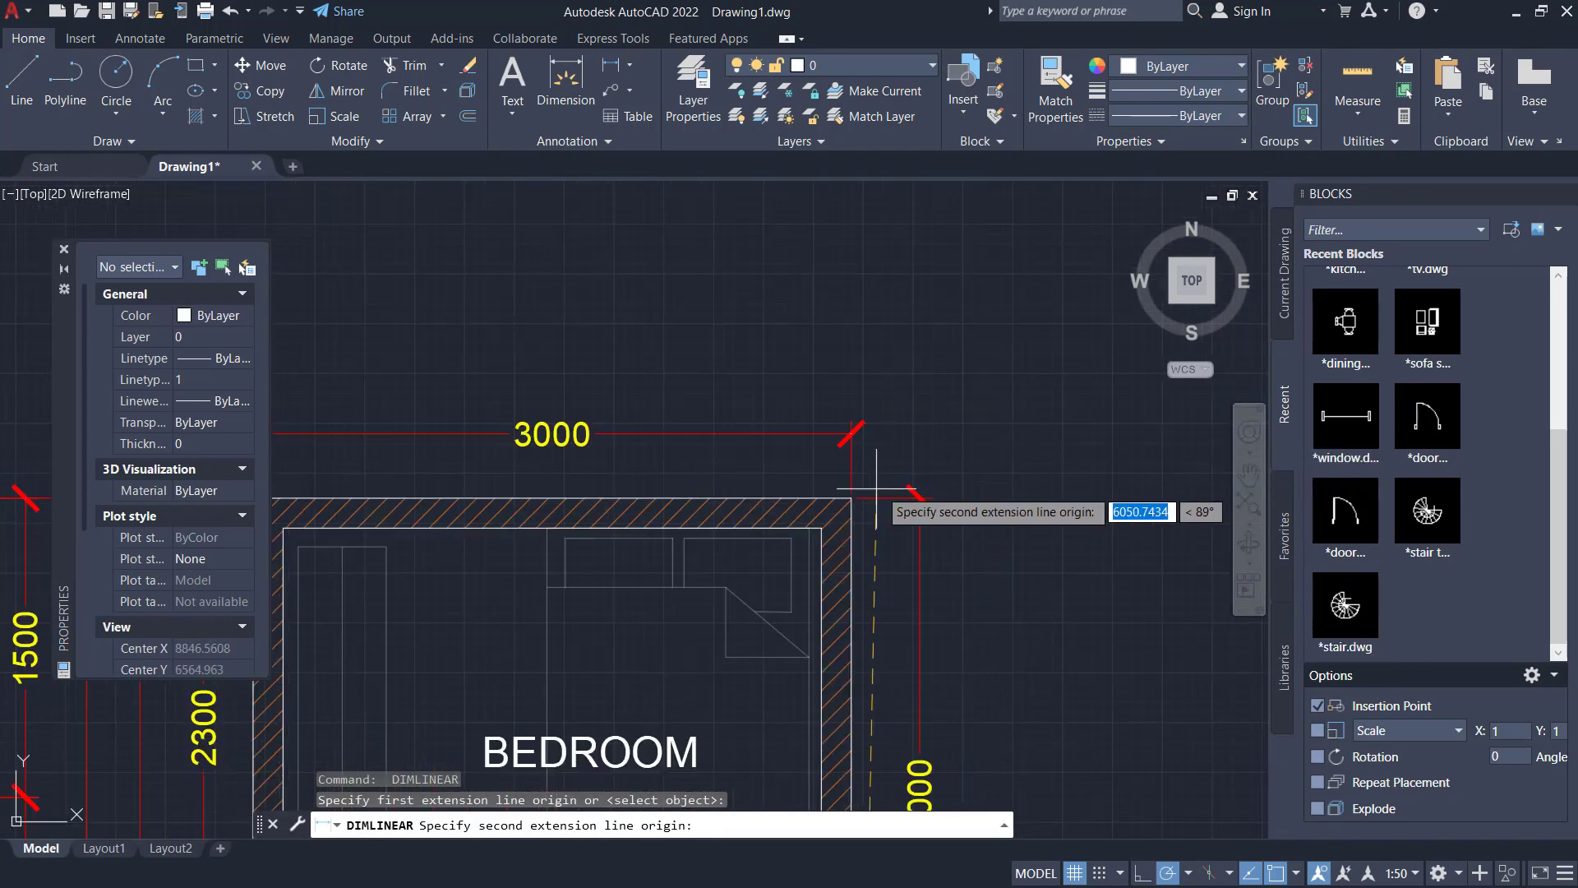
pyautogui.click(851, 498)
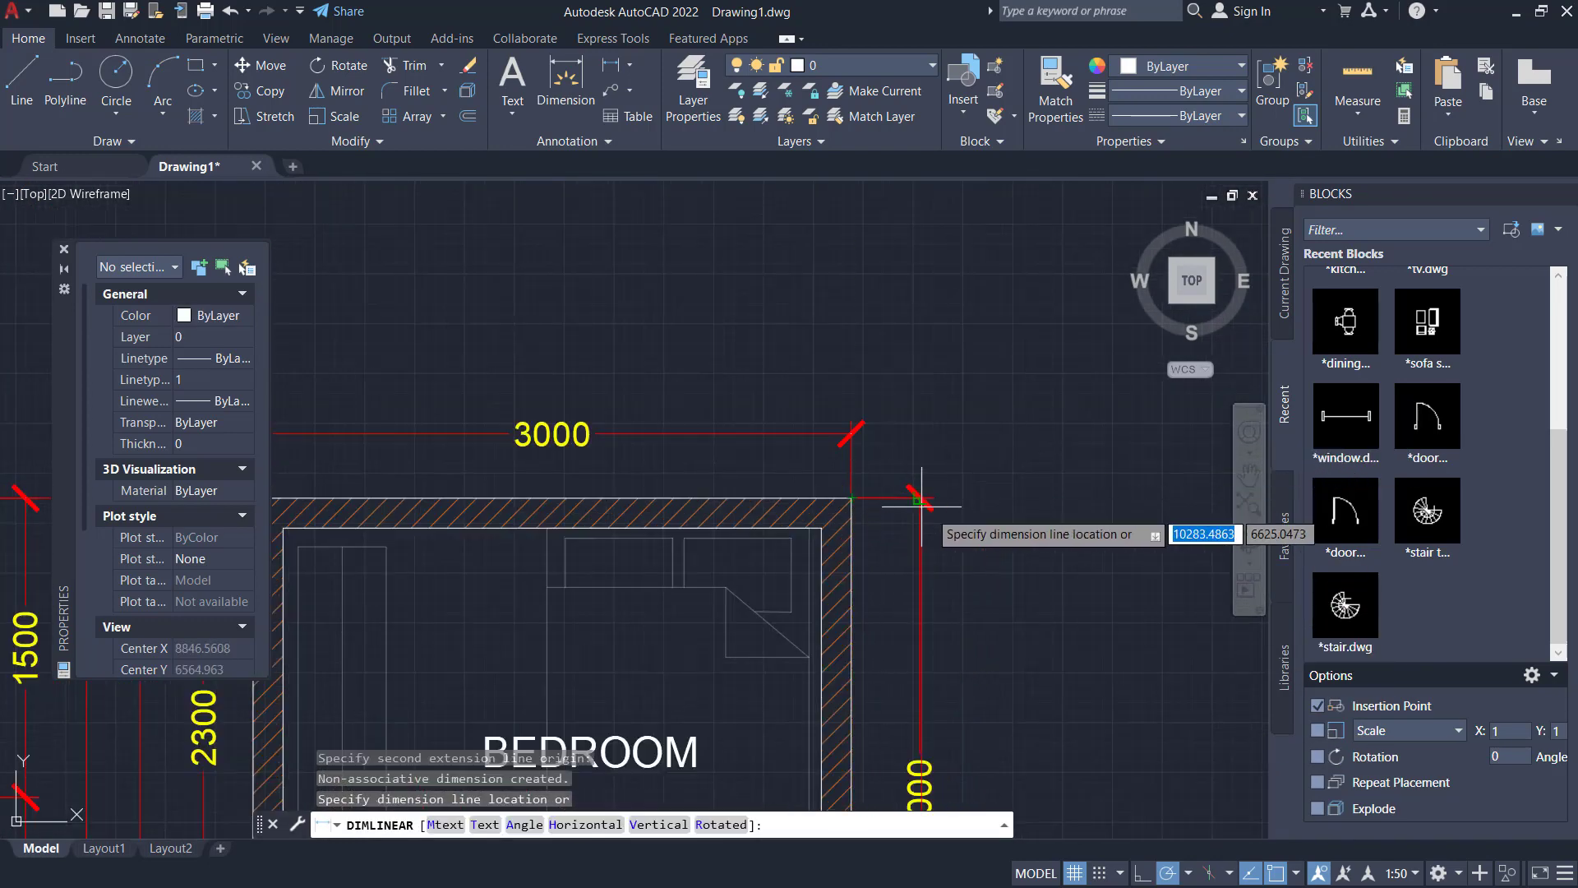
pyautogui.click(986, 540)
pyautogui.scroll(-6, 938, 552)
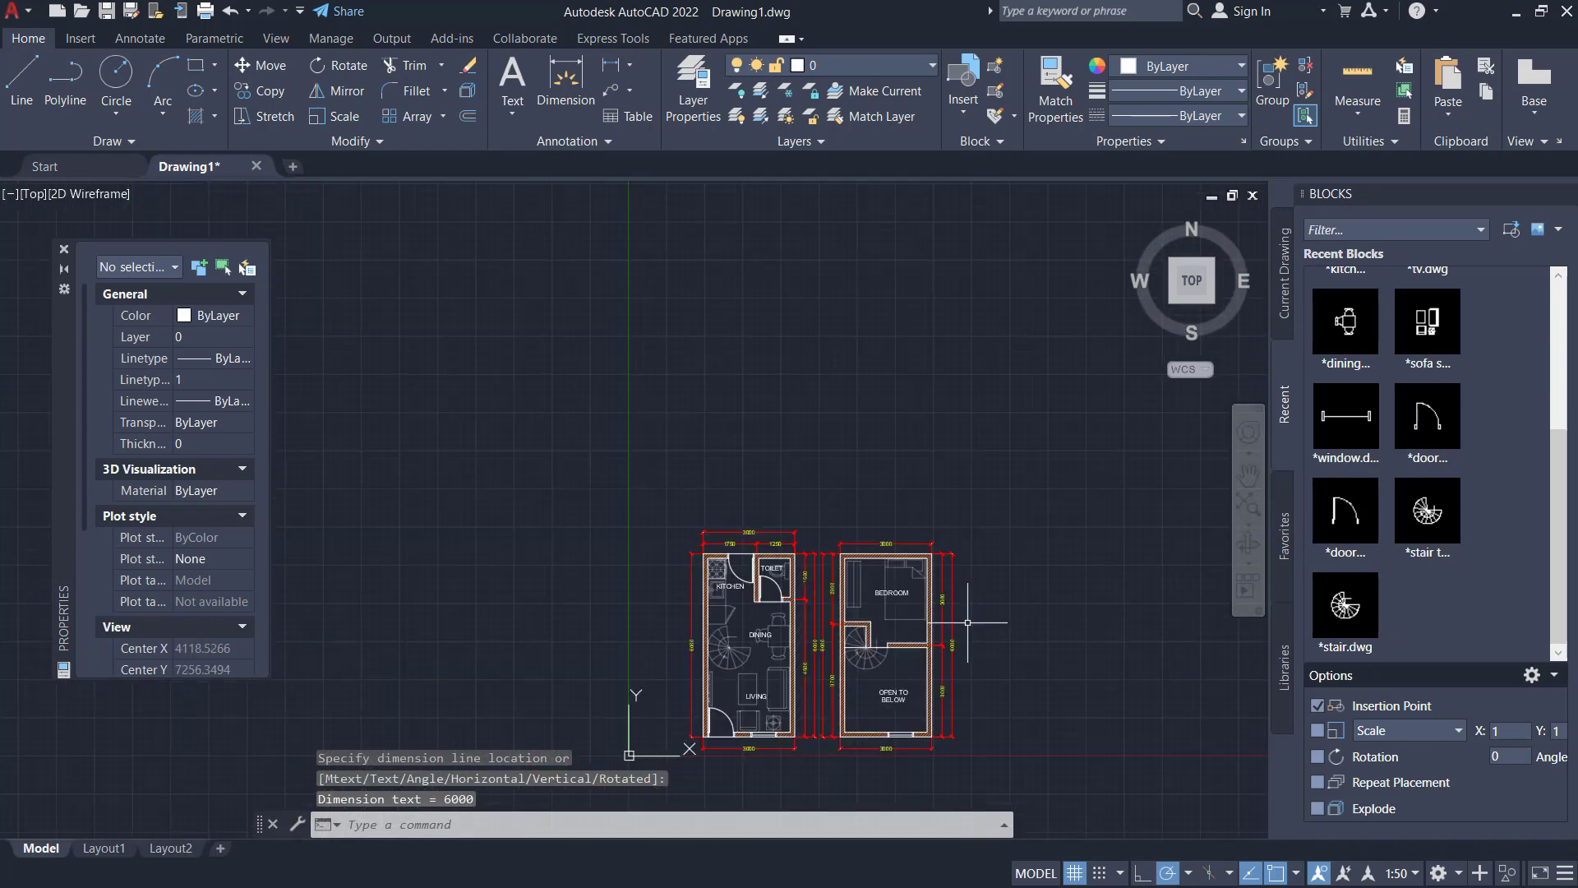
pyautogui.scroll(4, 825, 529)
pyautogui.scroll(-2, 971, 538)
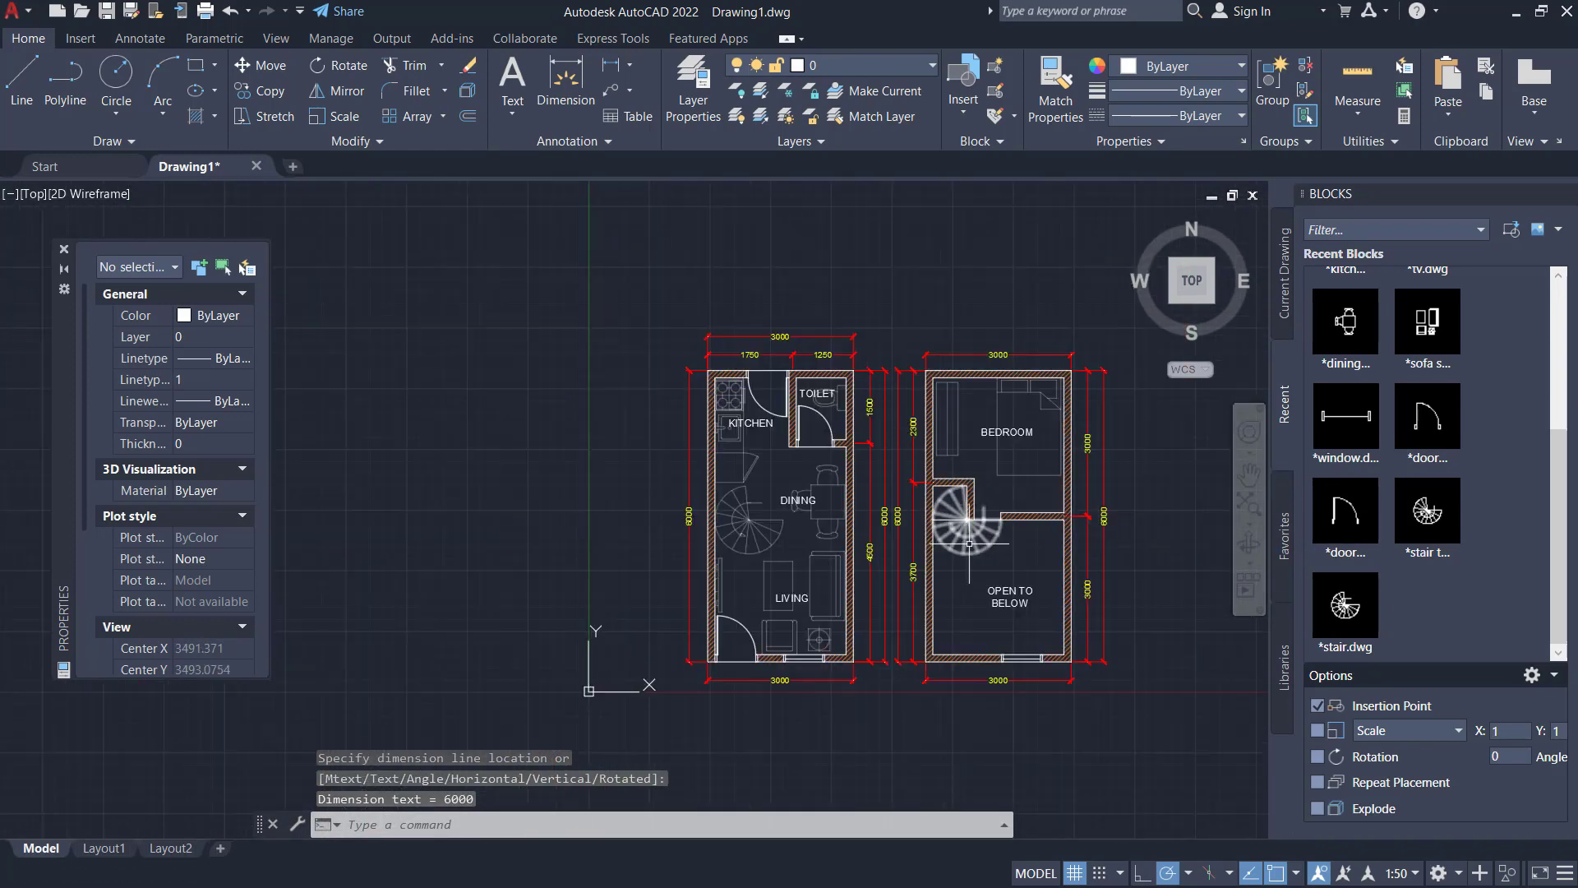
pyautogui.moveTo(971, 538); pyautogui.dragTo(861, 535, button='middle')
pyautogui.scroll(2, 861, 535)
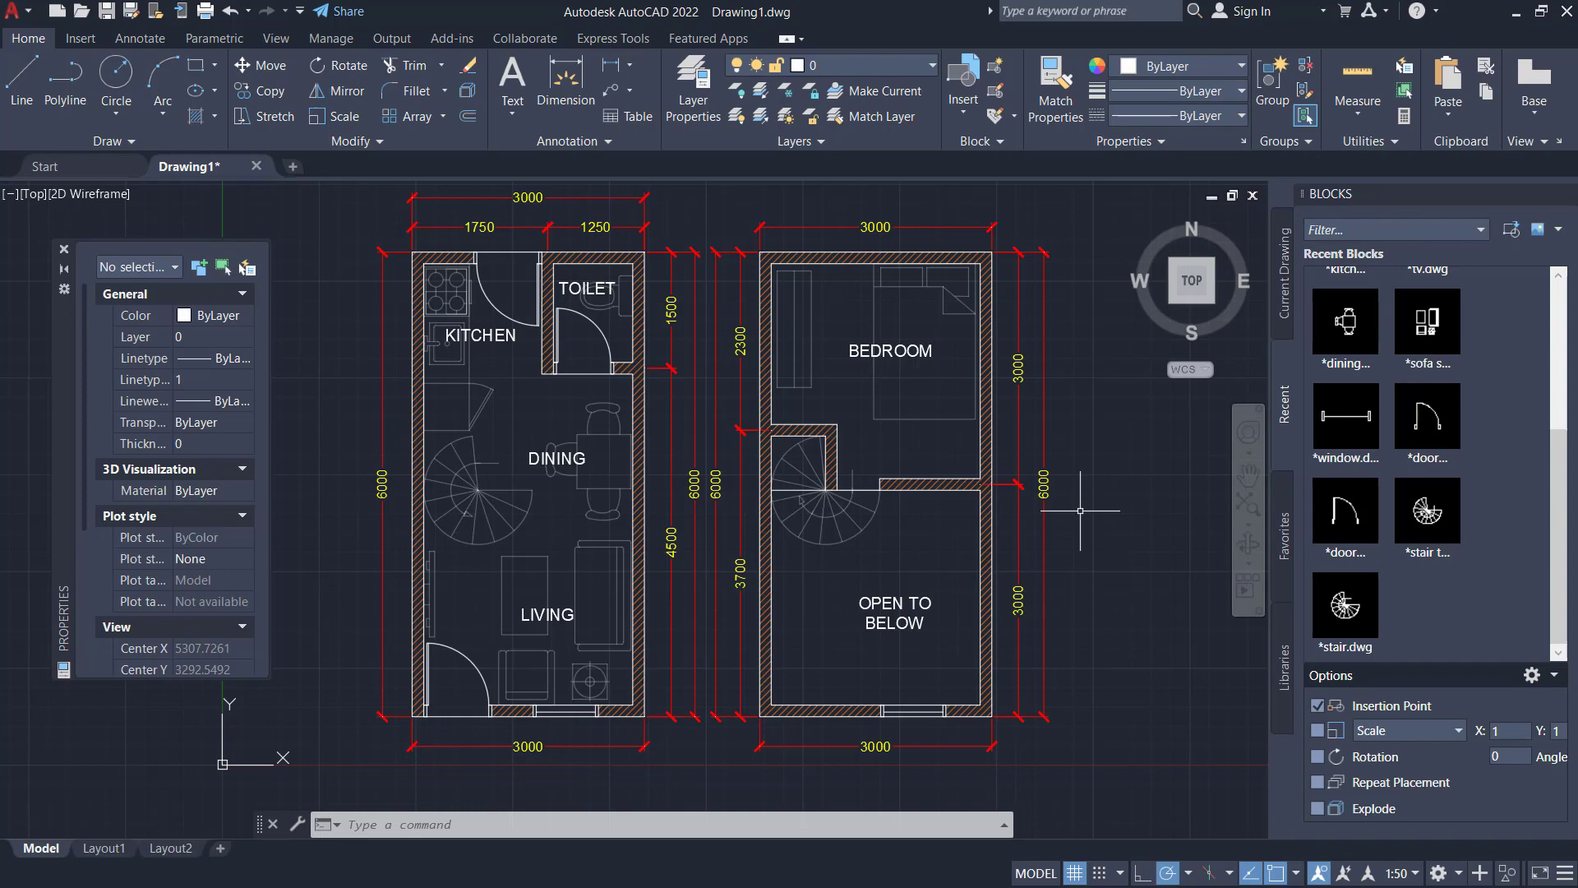
pyautogui.scroll(3, 1080, 511)
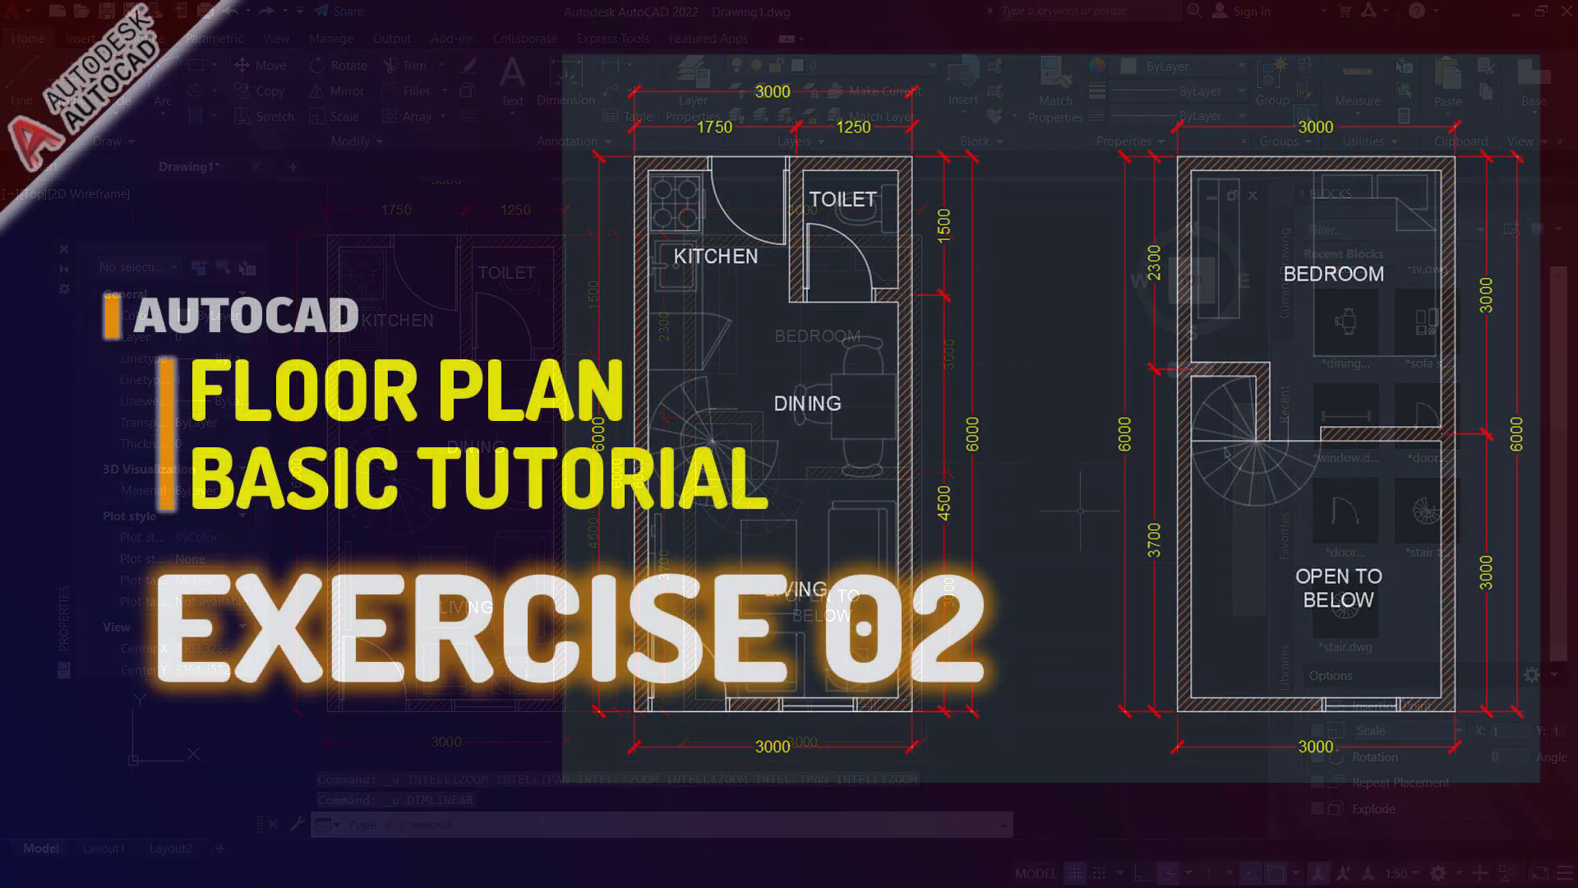